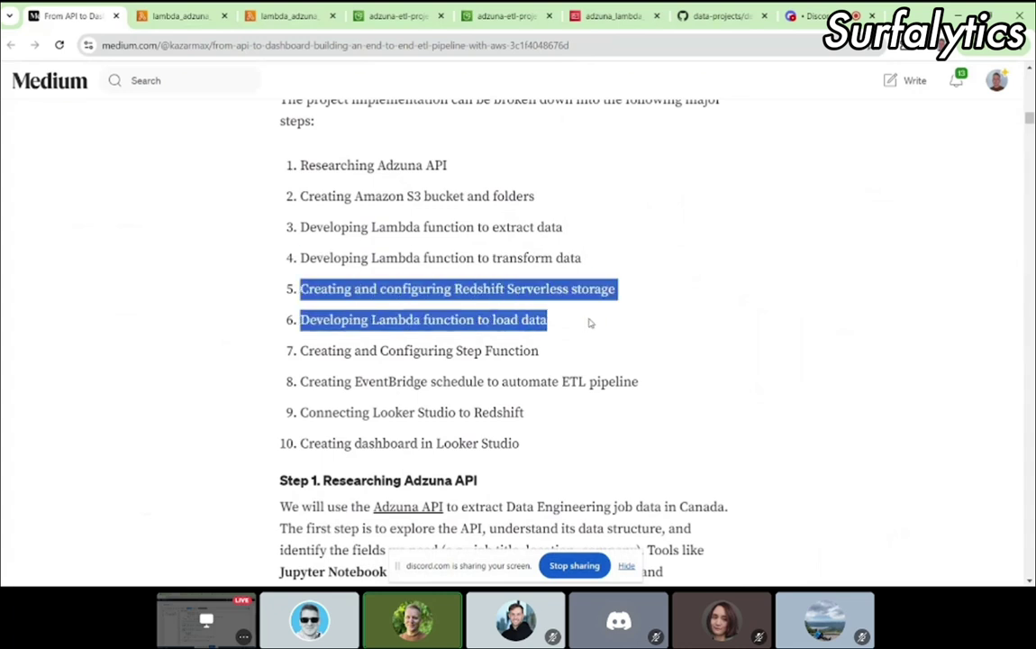
Step: Highlight the transform-data Lambda step in the Medium article's outline, then go to the lambda_adzuna tab
left_click(329, 254)
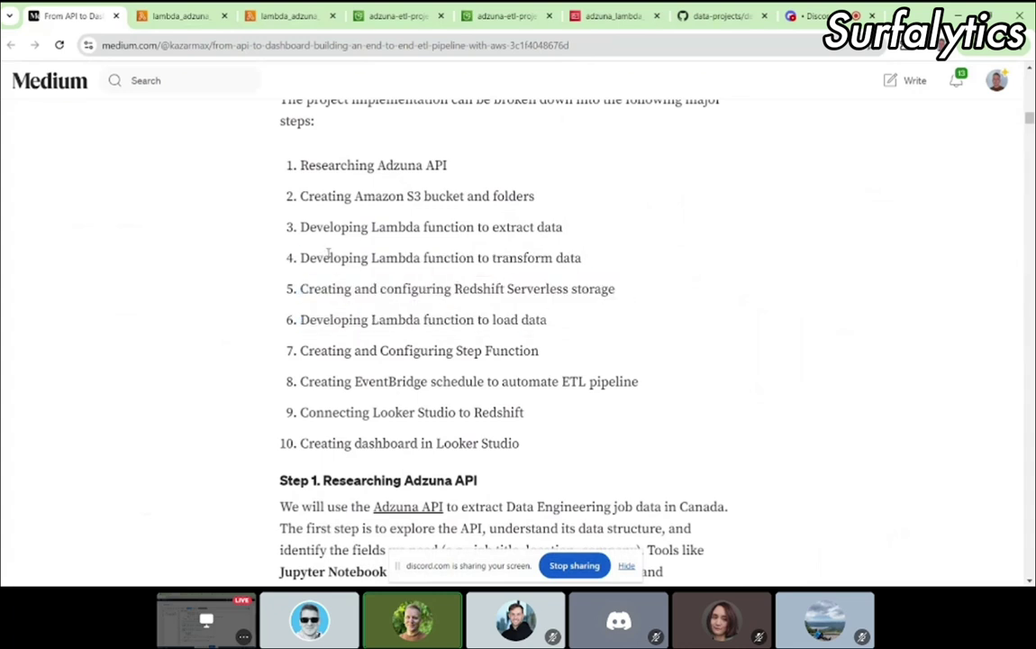
left_click_drag(303, 258, 584, 263)
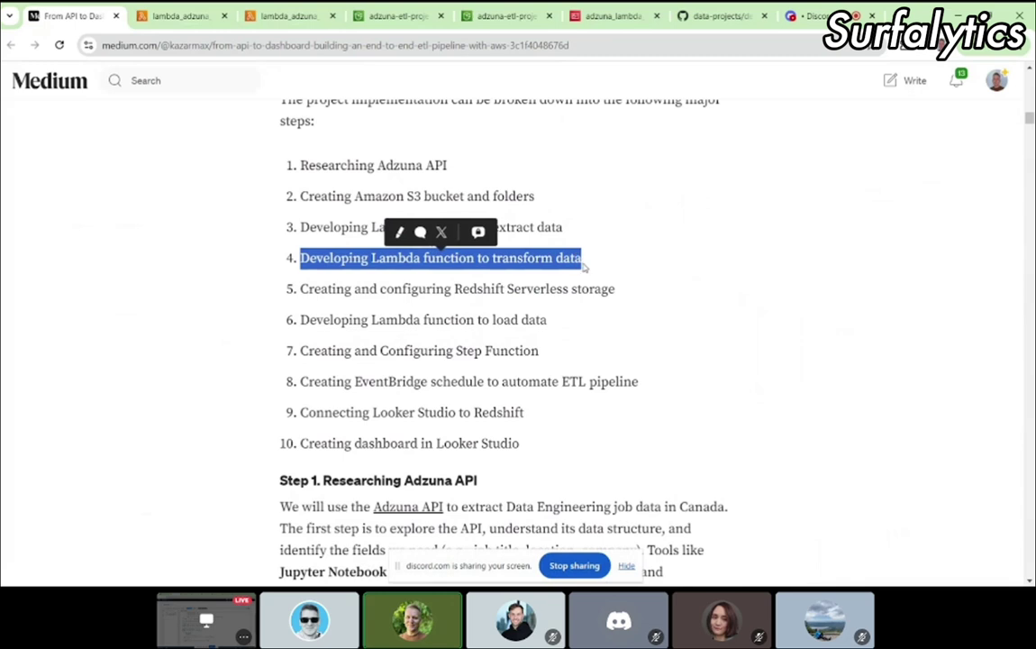
left_click(345, 257)
left_click_drag(301, 259, 597, 267)
left_click_drag(303, 259, 594, 264)
left_click(284, 21)
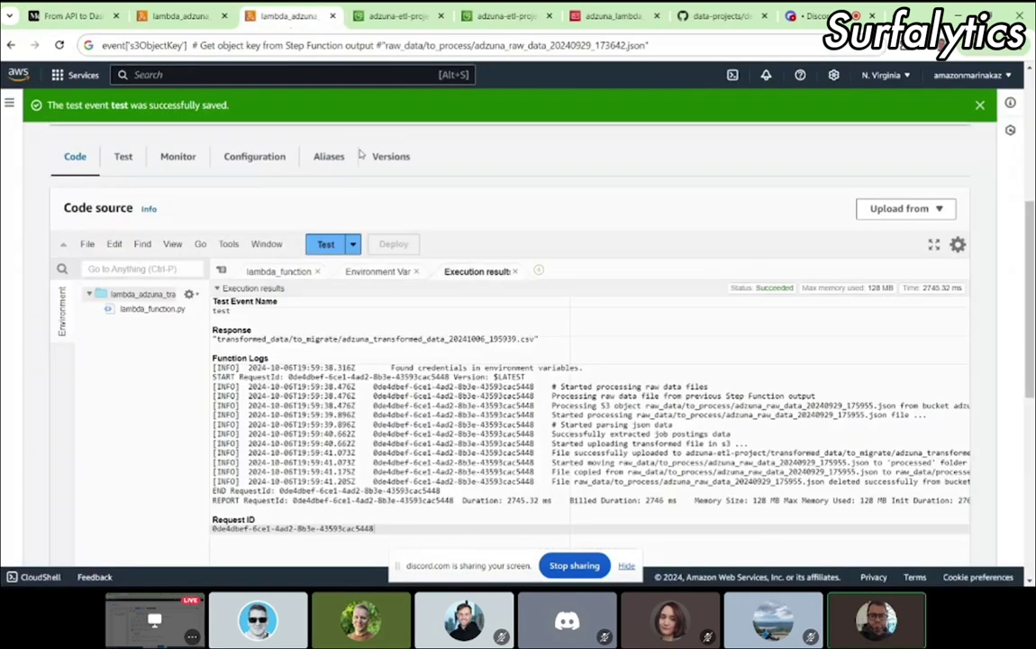
Step: Return to the transform function and bring up its lambda_function.py source code
left_click(174, 20)
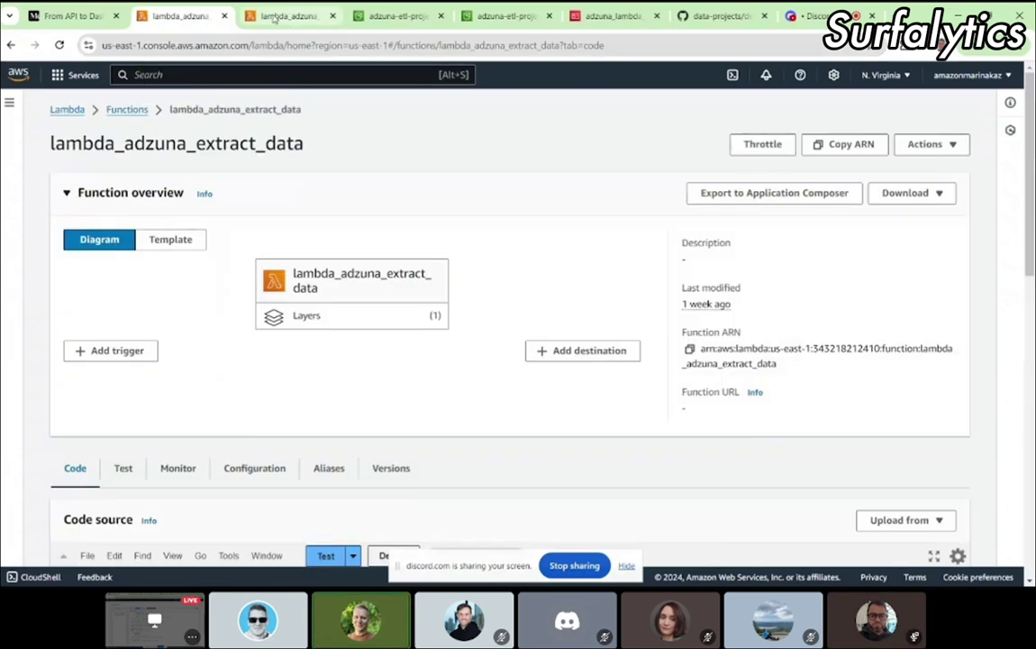
left_click(284, 16)
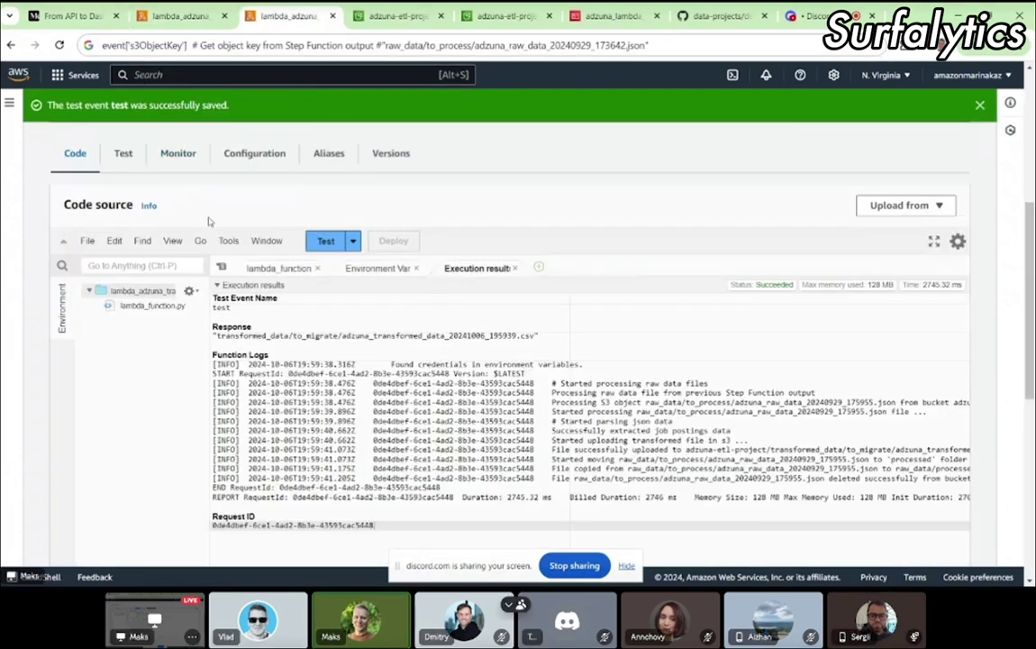
scroll(187, 199, "up", 4)
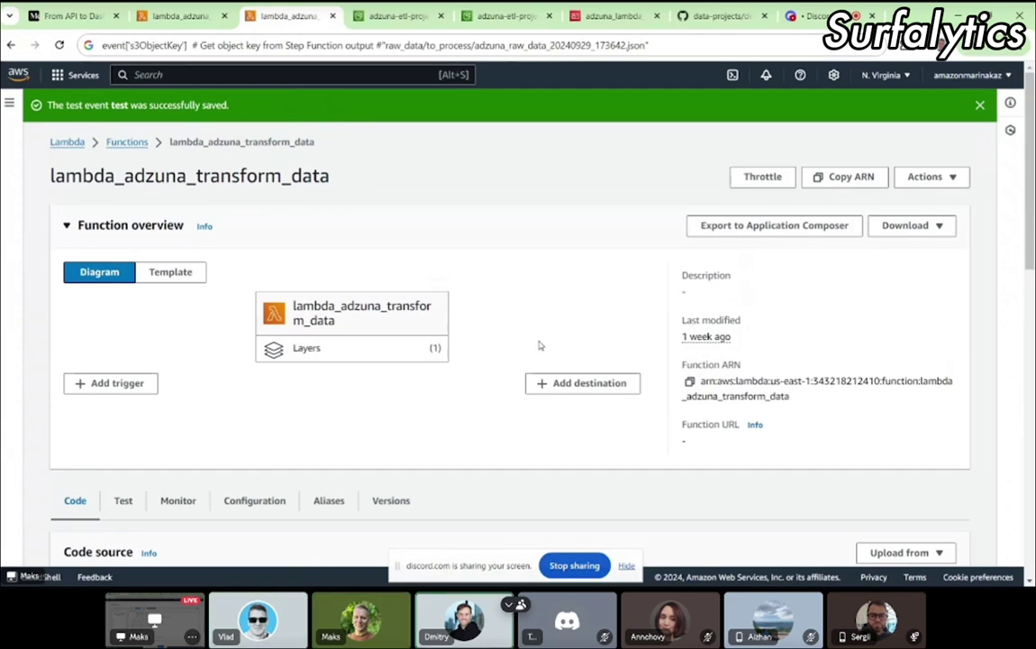
scroll(540, 345, "down", 5)
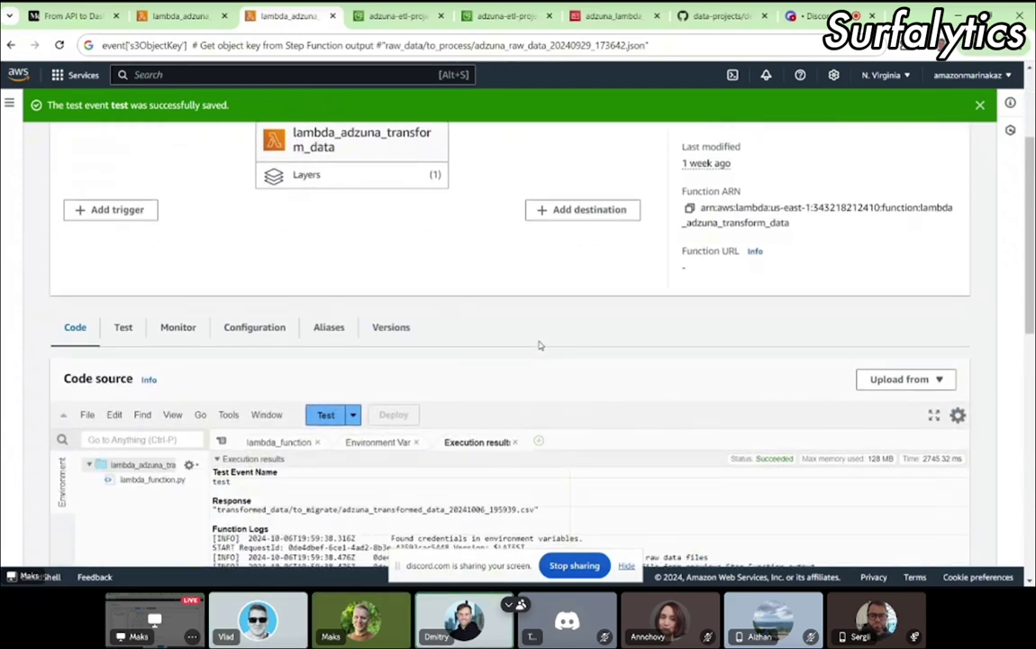
scroll(539, 392, "down", 1)
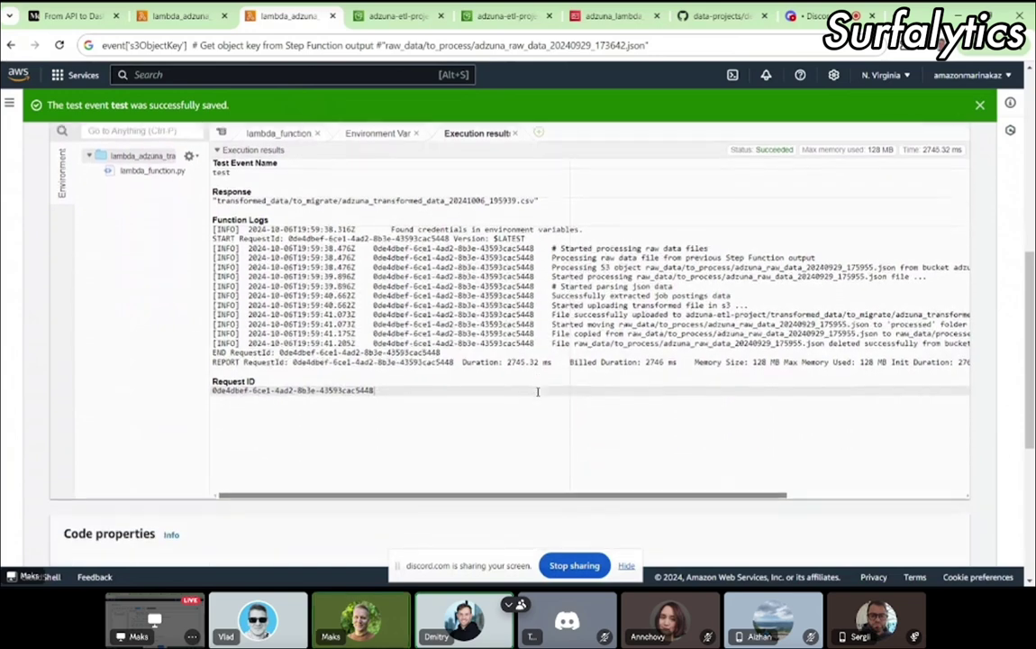
scroll(469, 211, "up", 2)
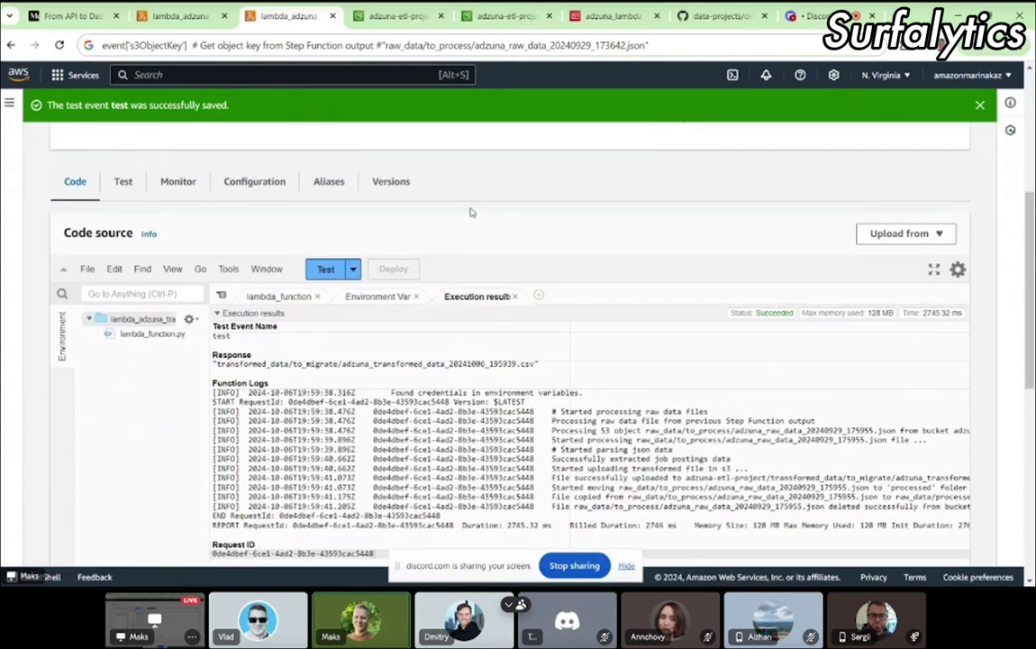
left_click(271, 297)
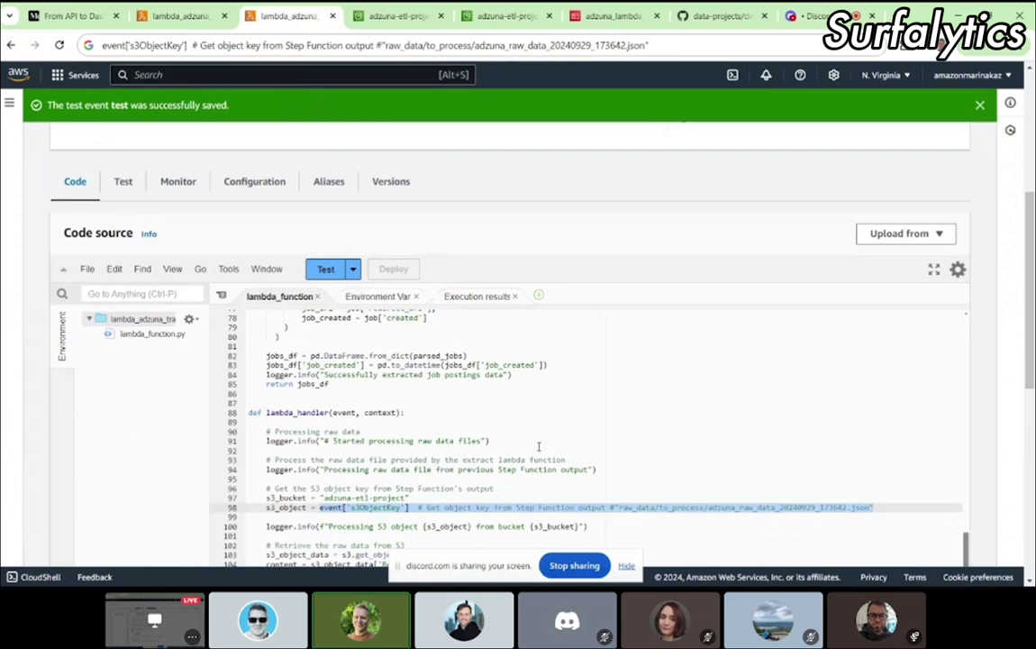
Step: Highlight the s3ObjectKey lookup on line 98 and the Step Function output comment after it
scroll(538, 446, "down", 1)
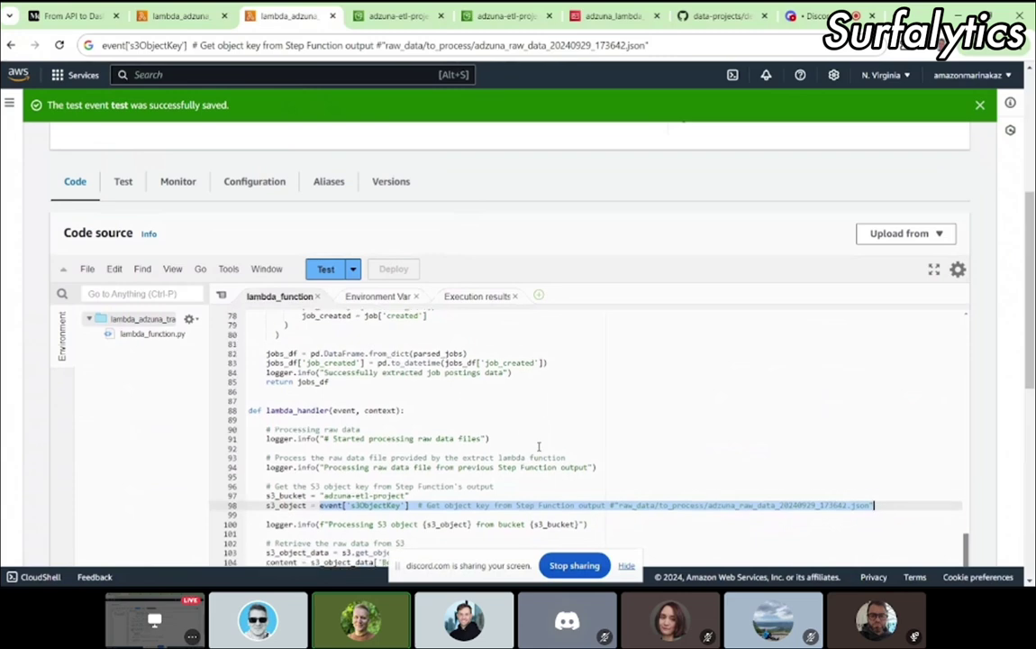
left_click(453, 463)
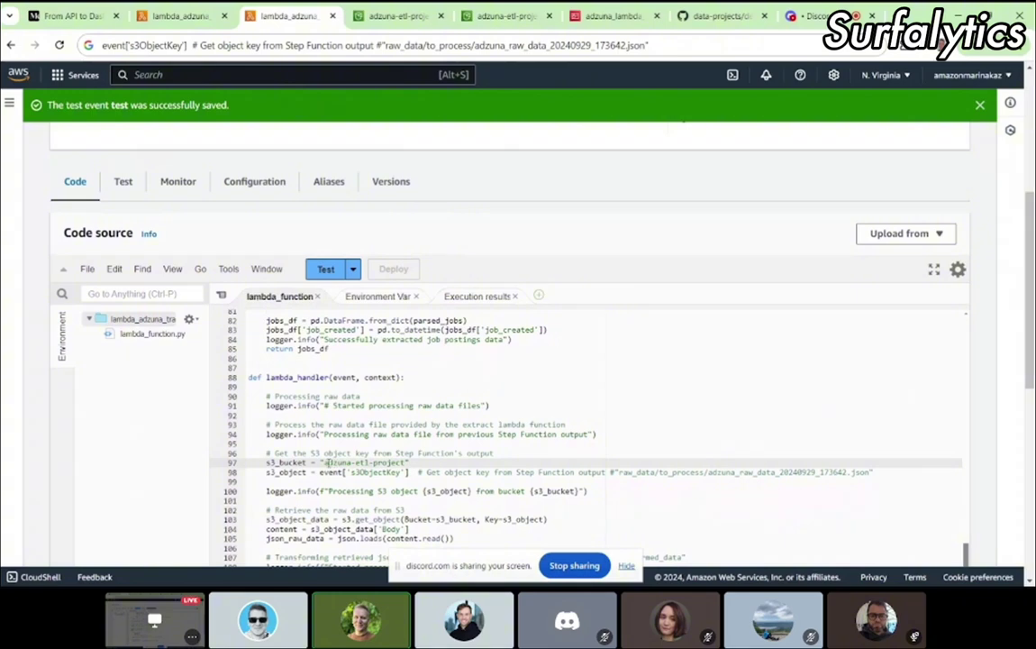
left_click_drag(305, 472, 360, 472)
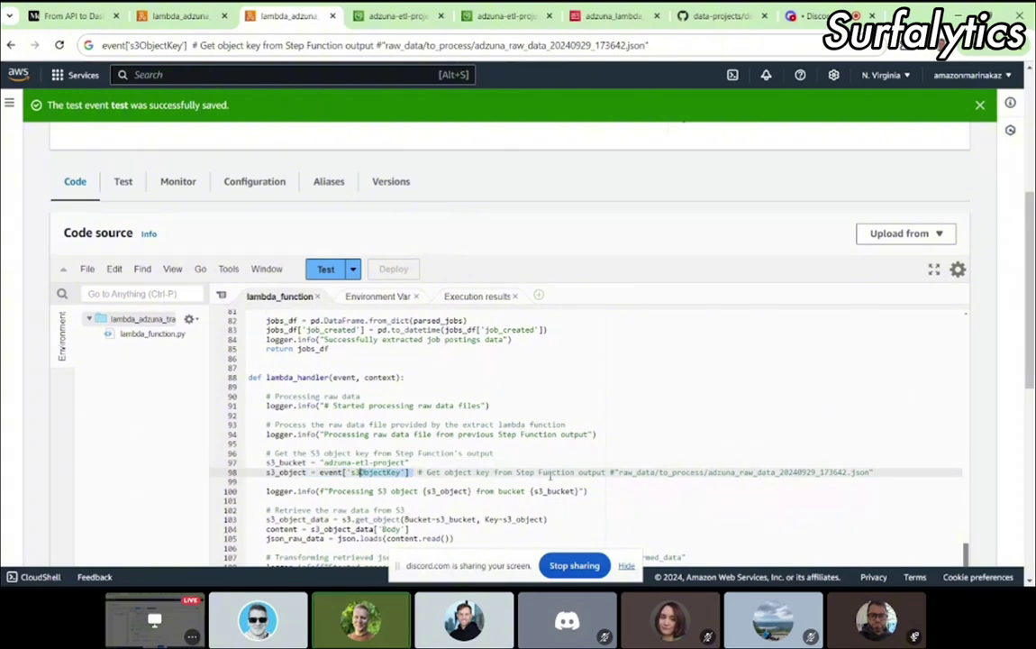
left_click(547, 472)
left_click_drag(519, 472, 875, 472)
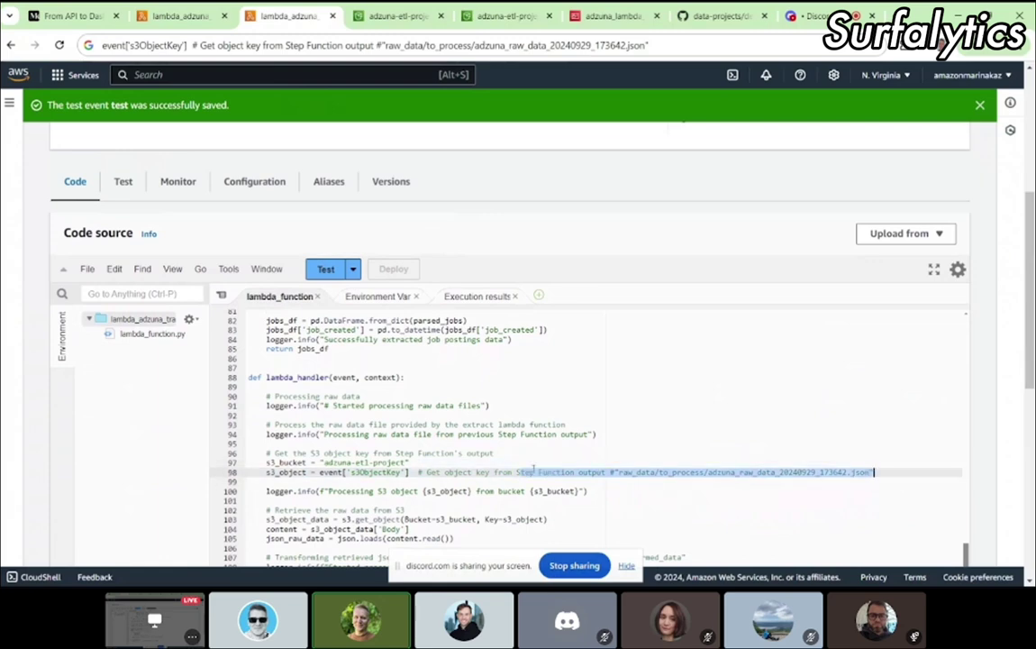
left_click(440, 472)
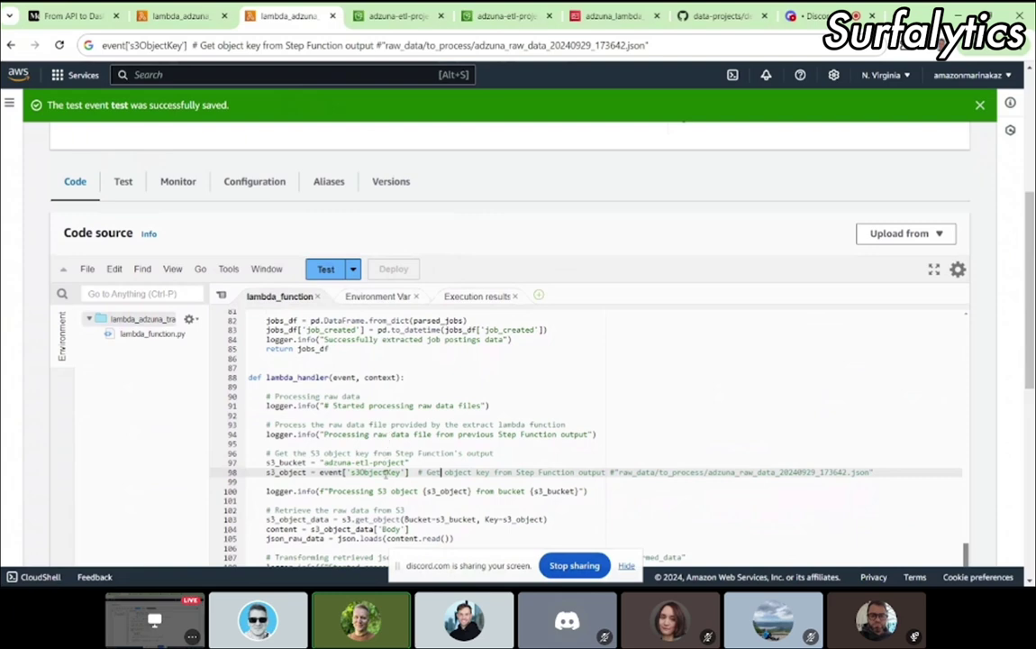
left_click_drag(412, 471, 874, 471)
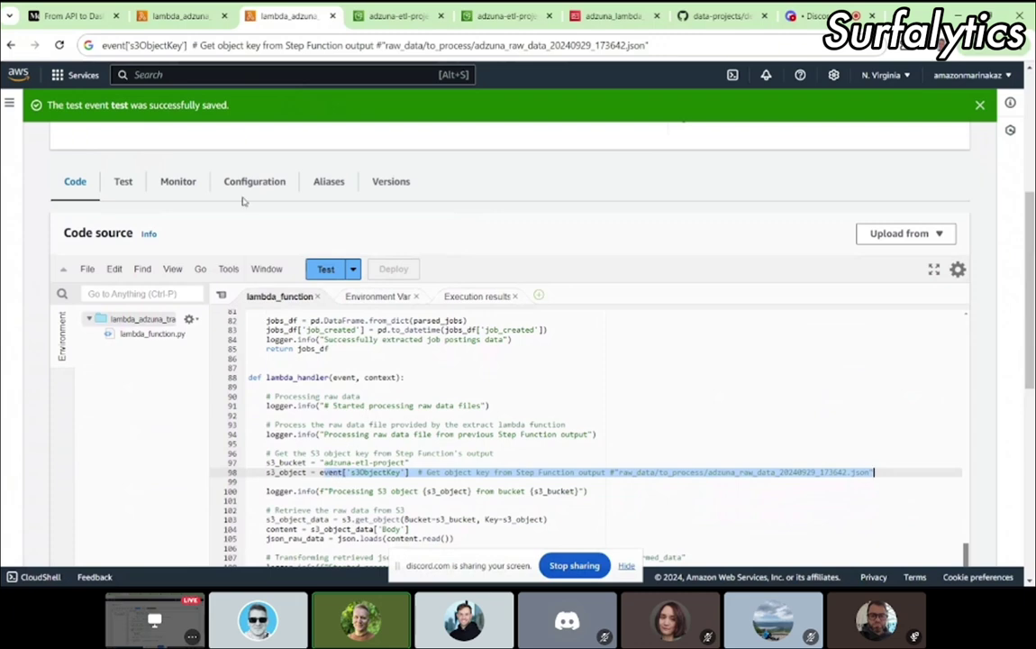
left_click(180, 16)
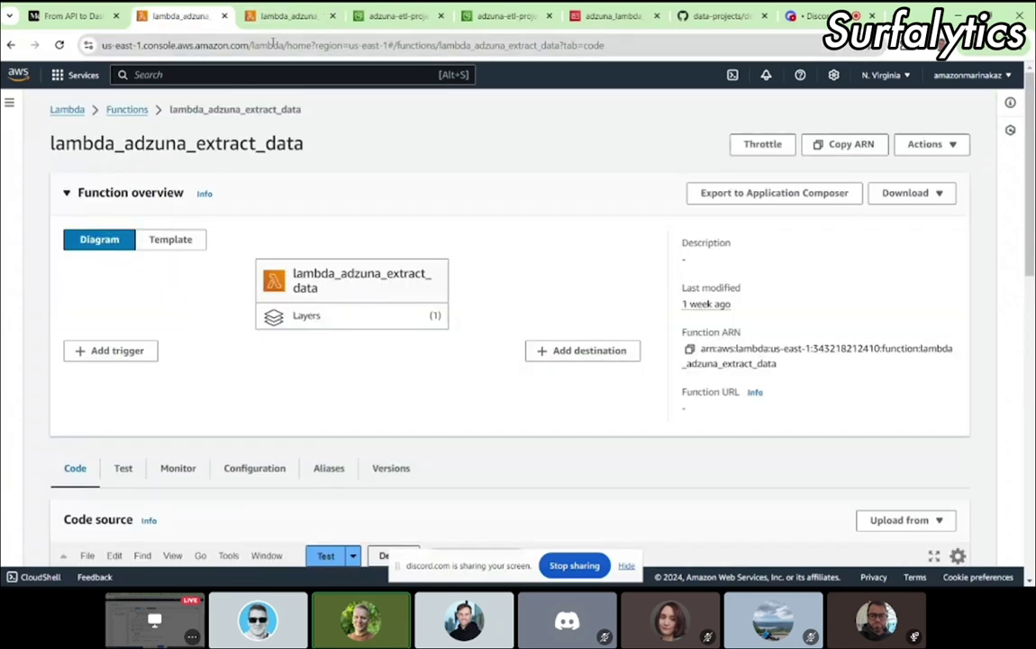
left_click(275, 16)
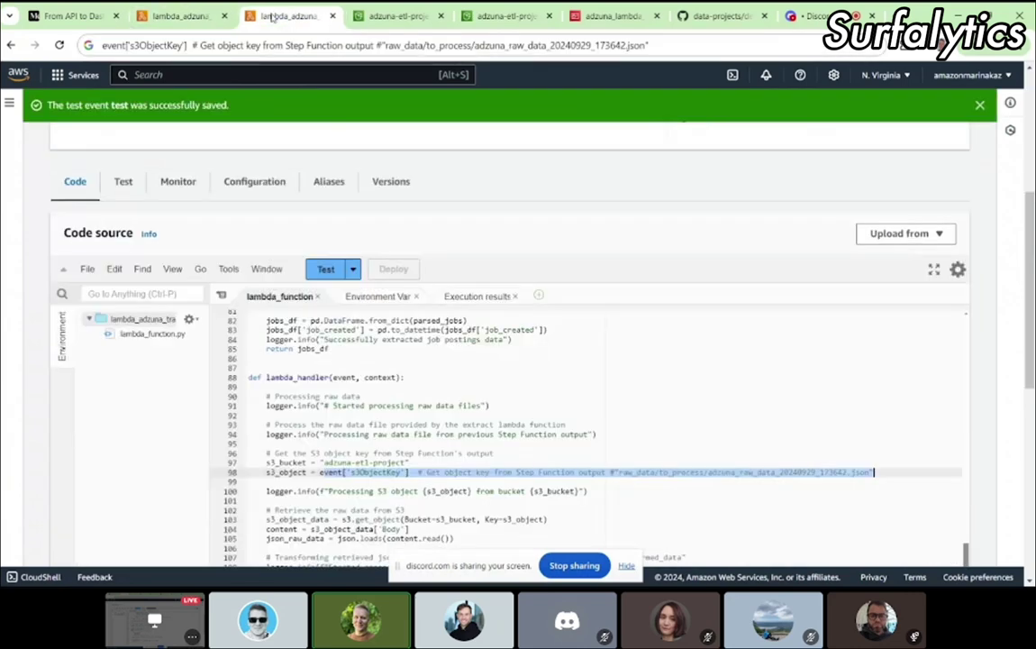
left_click(169, 17)
scroll(386, 248, "down", 1)
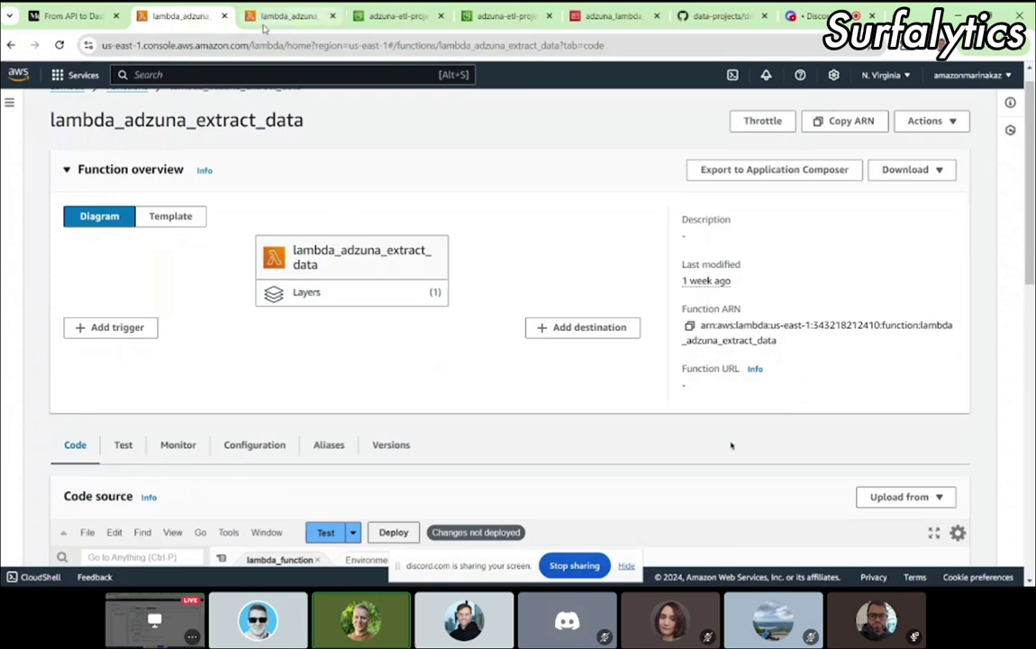
left_click(287, 16)
left_click_drag(209, 176, 329, 178)
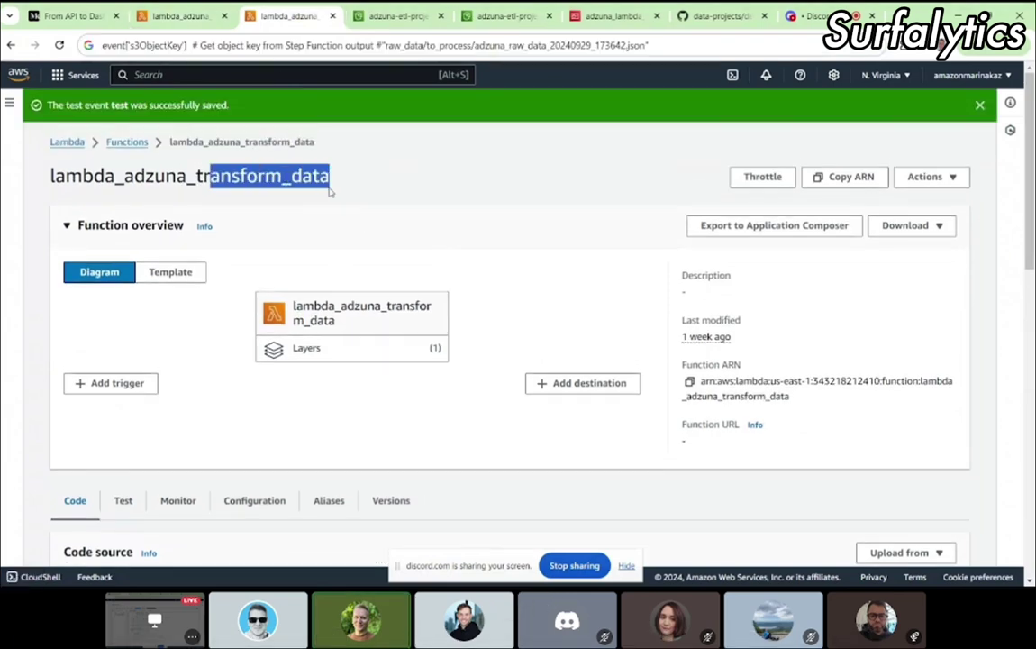
left_click(153, 17)
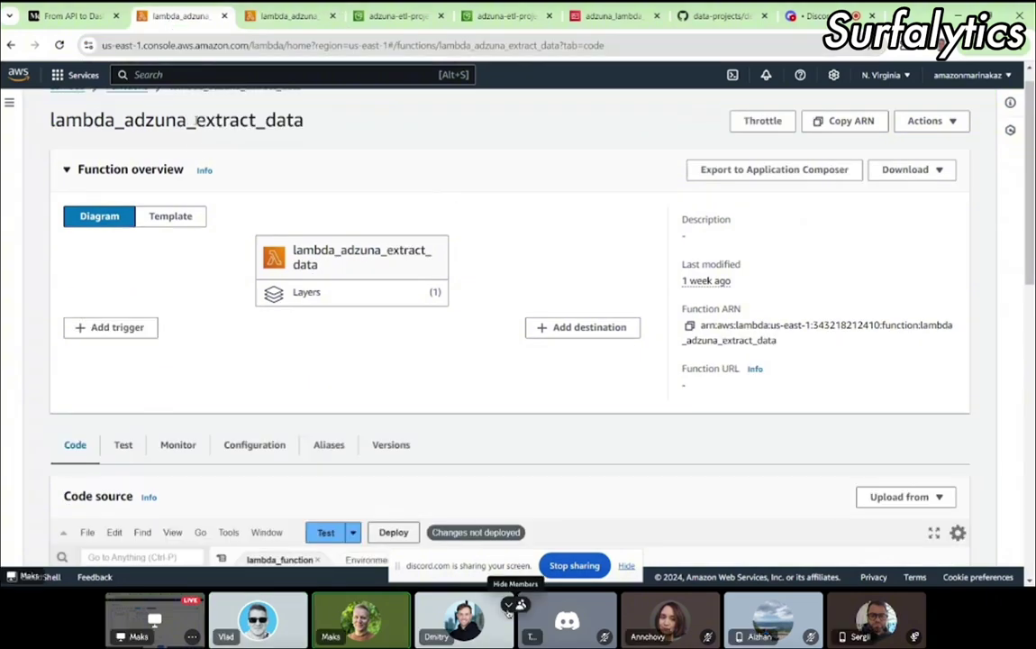
left_click_drag(196, 120, 318, 135)
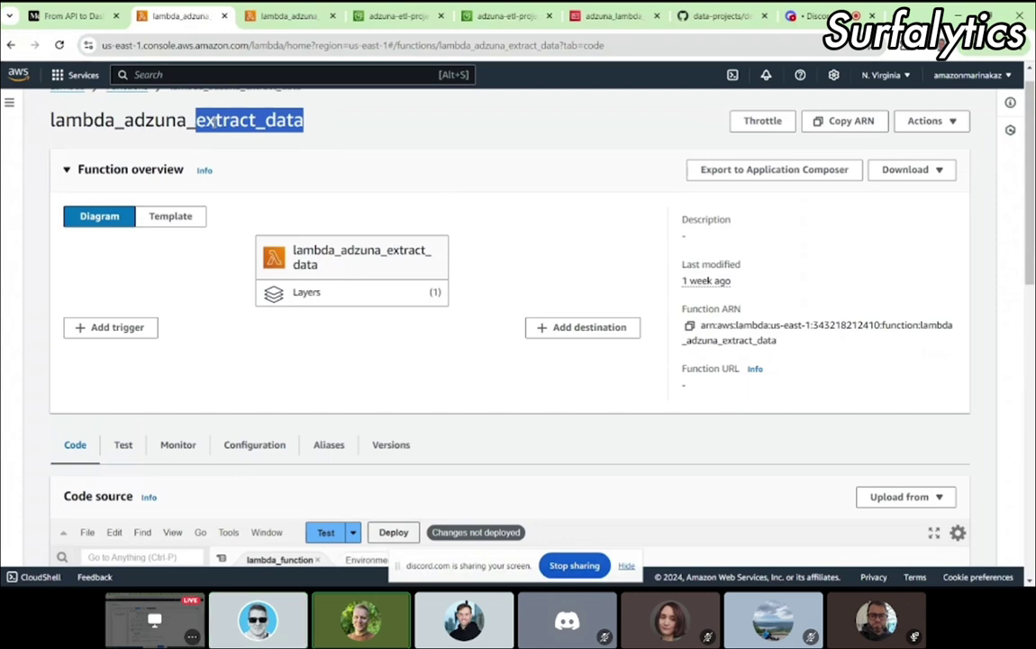
left_click(270, 16)
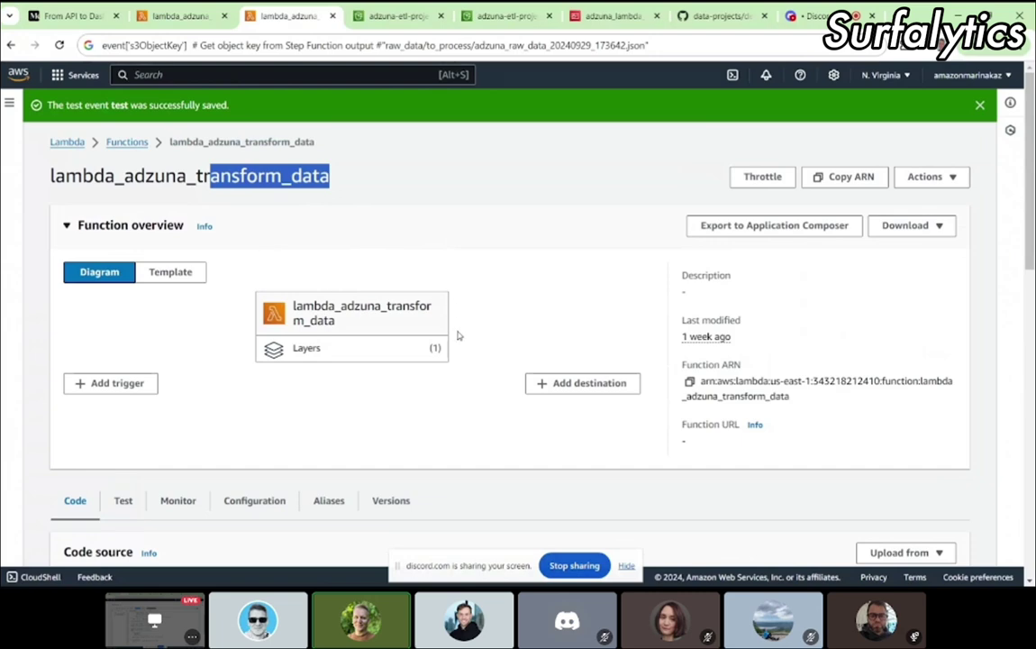
scroll(295, 307, "down", 3)
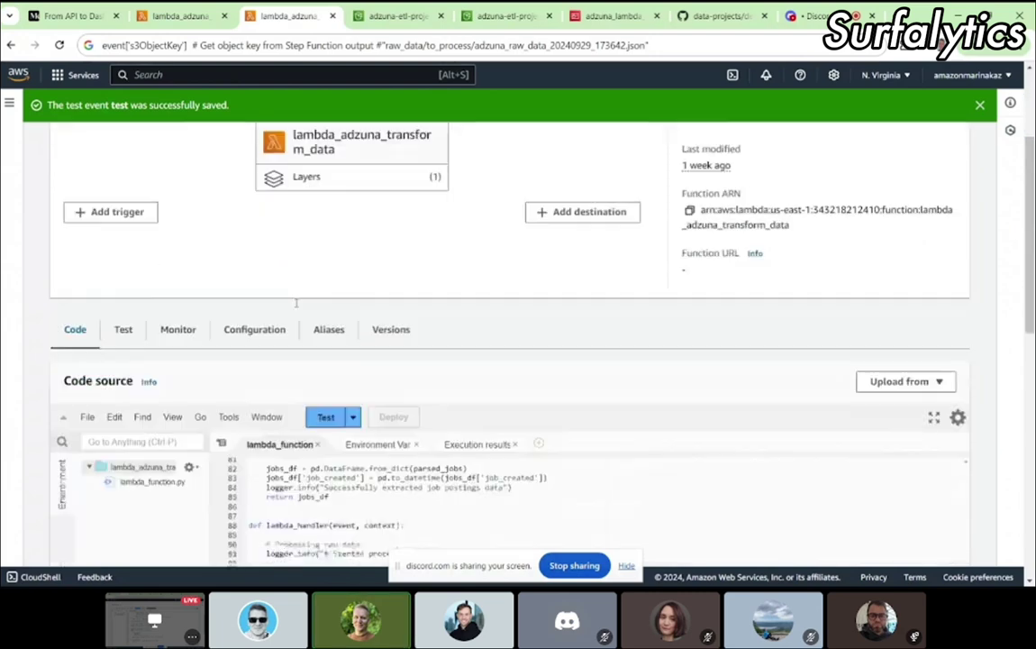
left_click(317, 419)
scroll(360, 450, "down", 3)
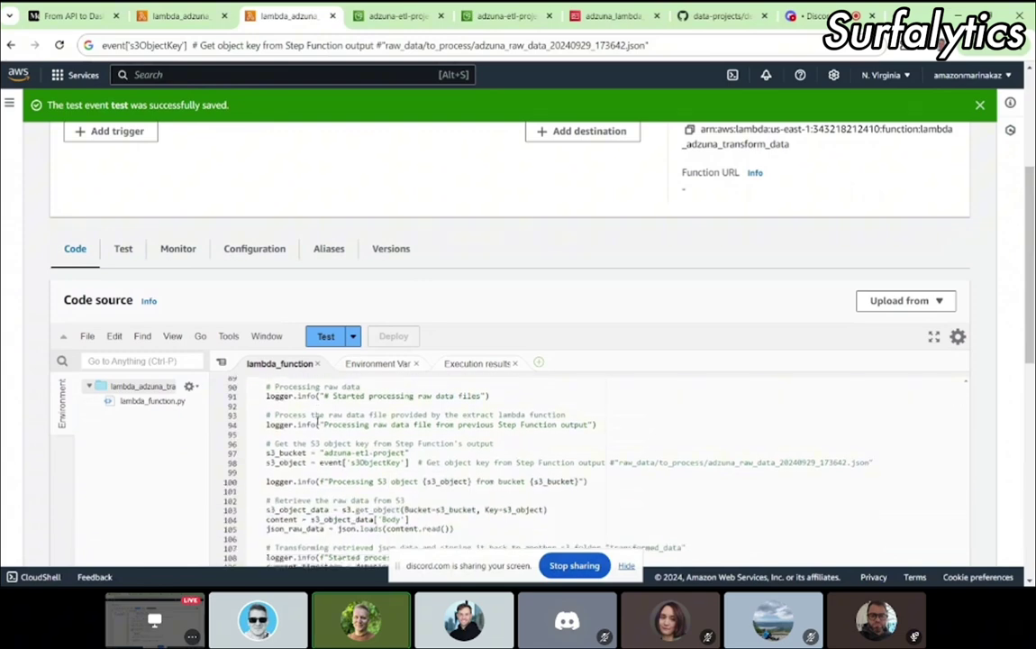
scroll(486, 260, "down", 1)
scroll(486, 260, "down", 2)
scroll(447, 323, "up", 5)
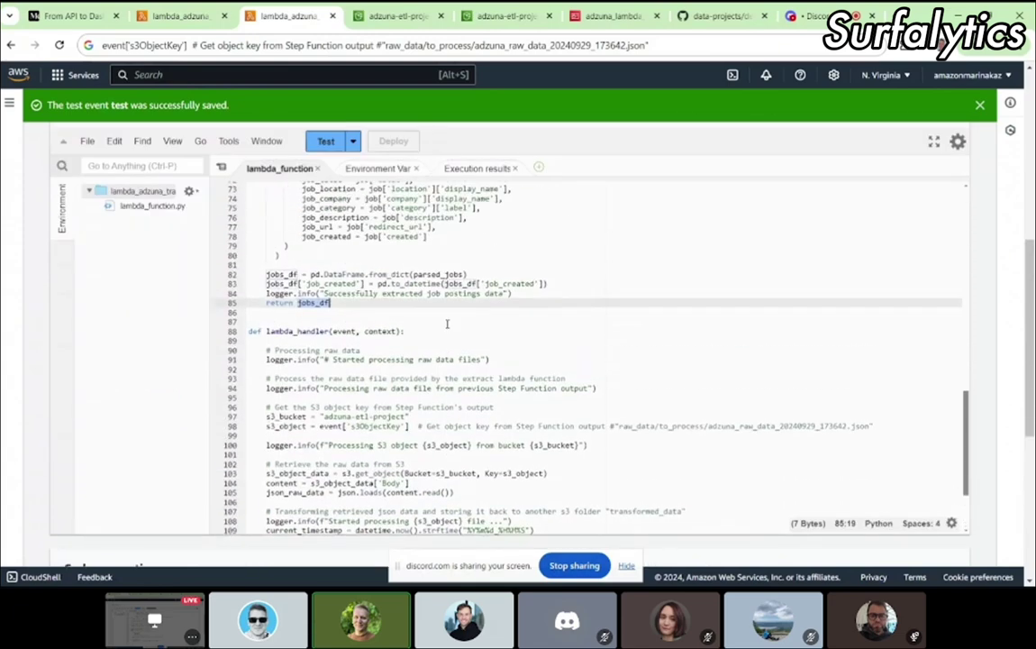
scroll(447, 322, "up", 8)
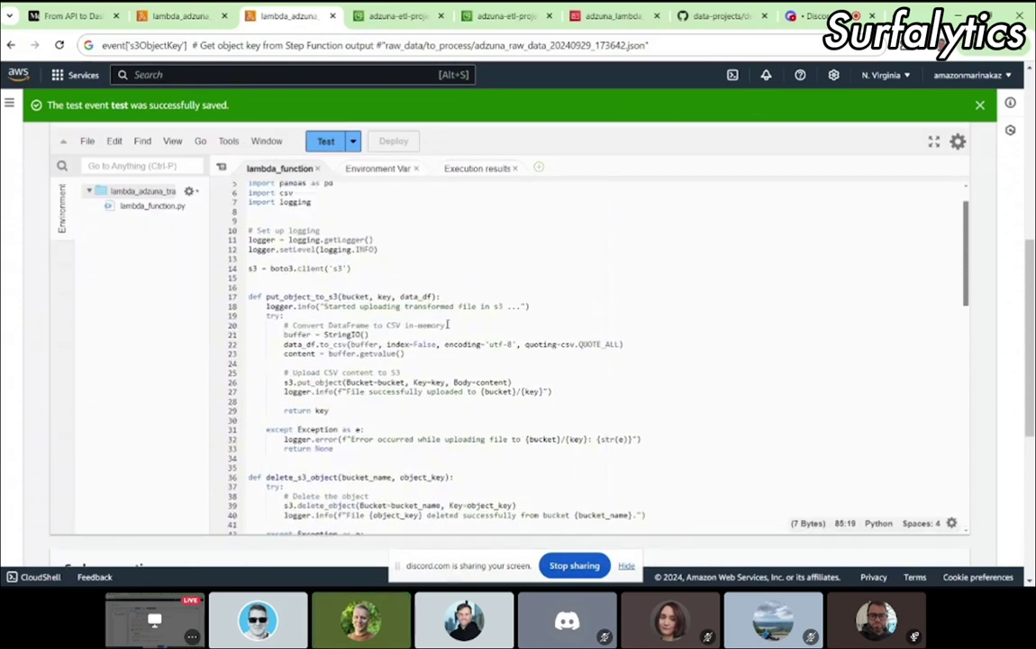
left_click(287, 253)
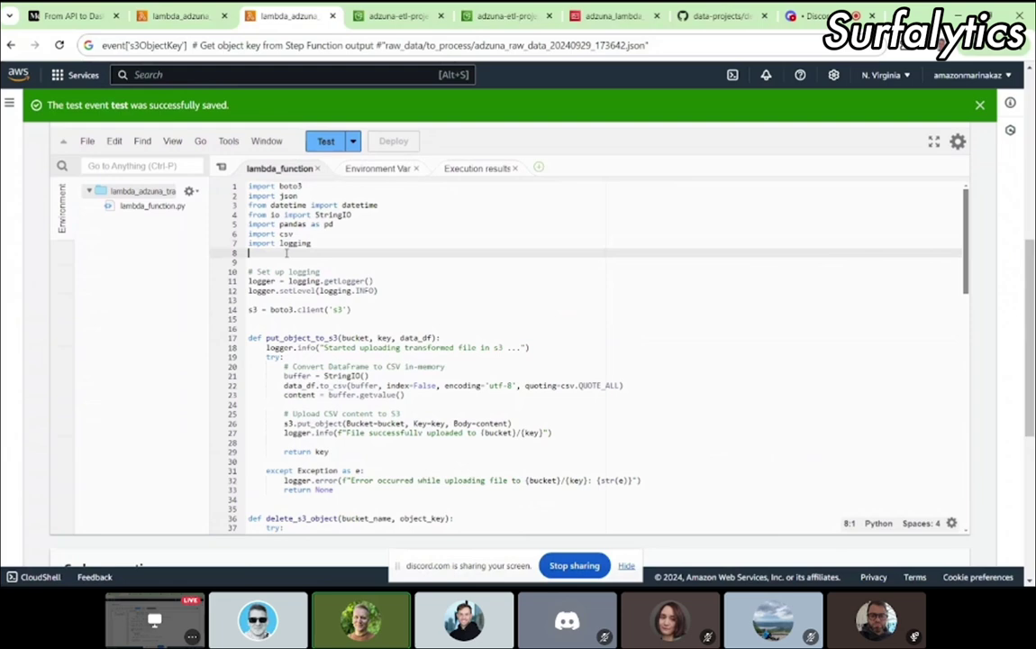
left_click(396, 346)
scroll(369, 320, "up", 3)
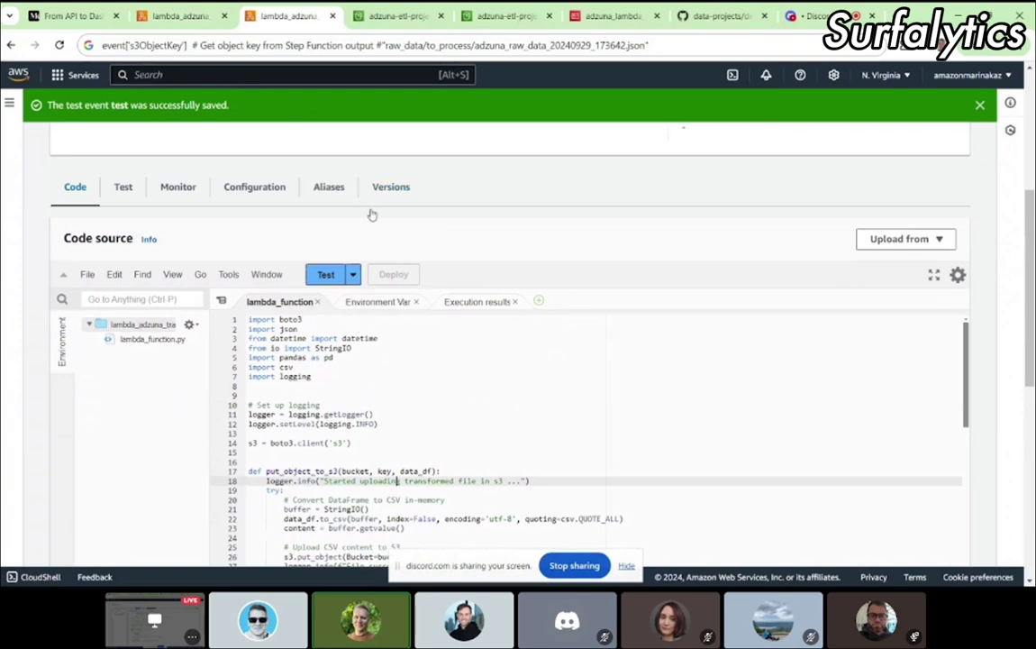
Step: Confirm adzuna-etl-project's raw_data/to_process/ folder is empty, then return to lambda_adzuna_extract_data
left_click(394, 18)
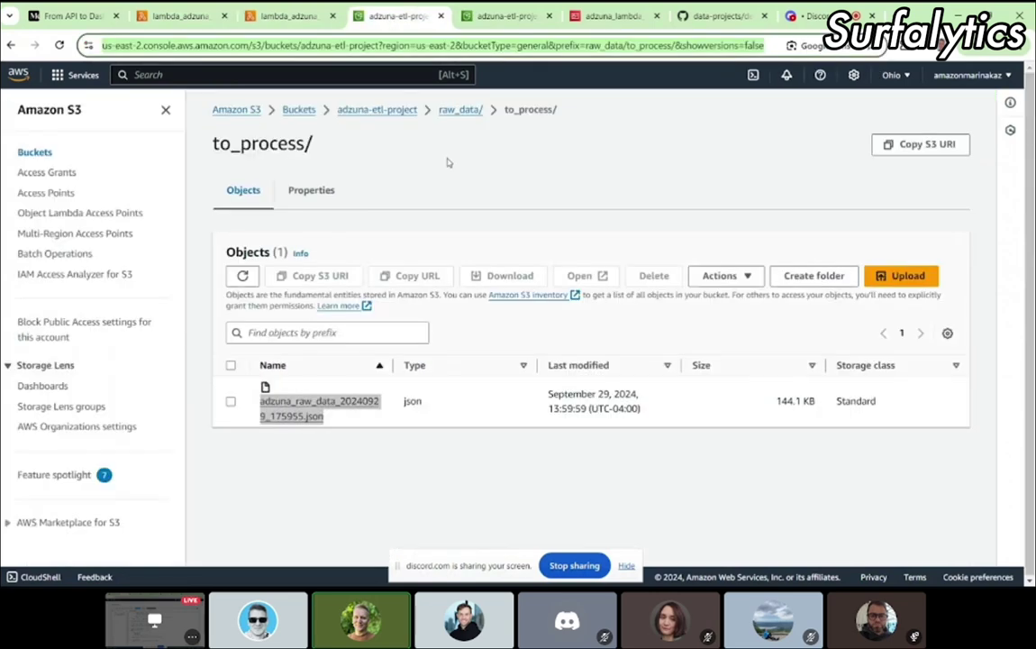
left_click(454, 112)
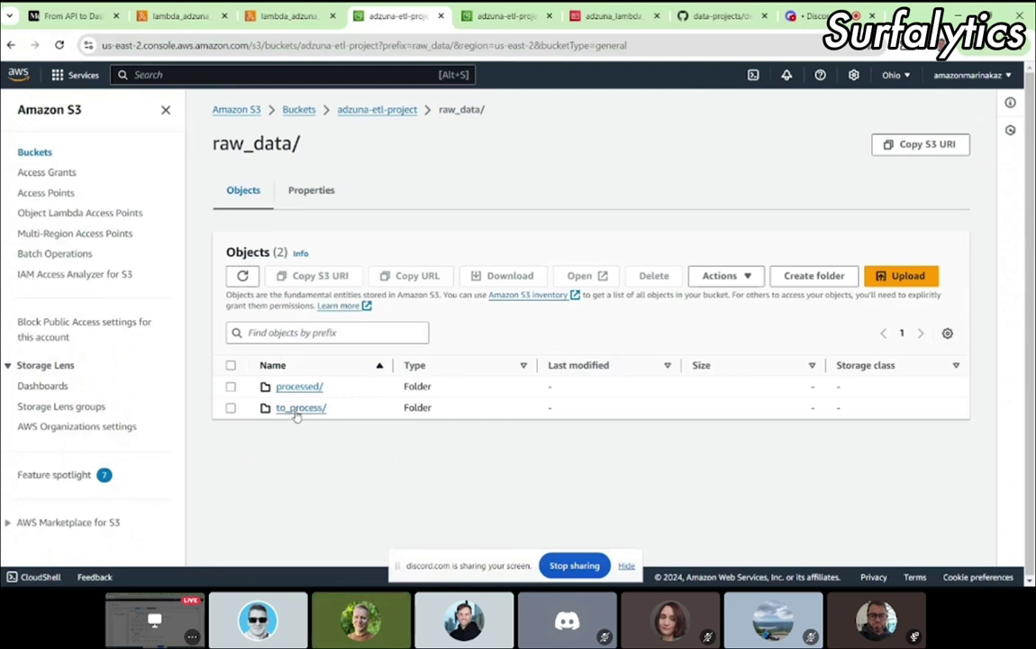
left_click(298, 409)
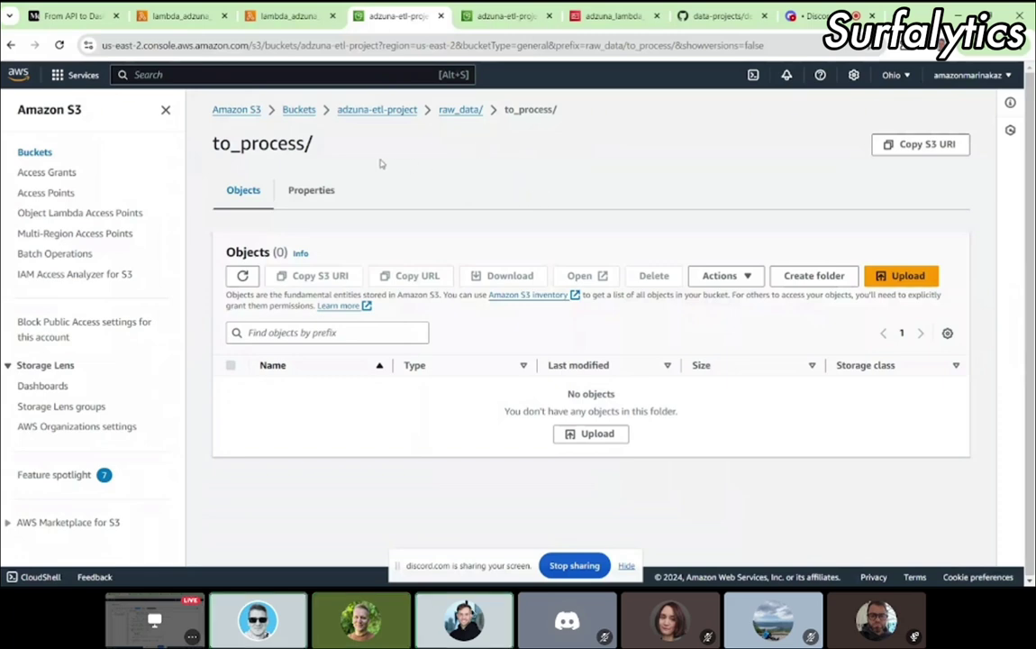
key("ctrl+2")
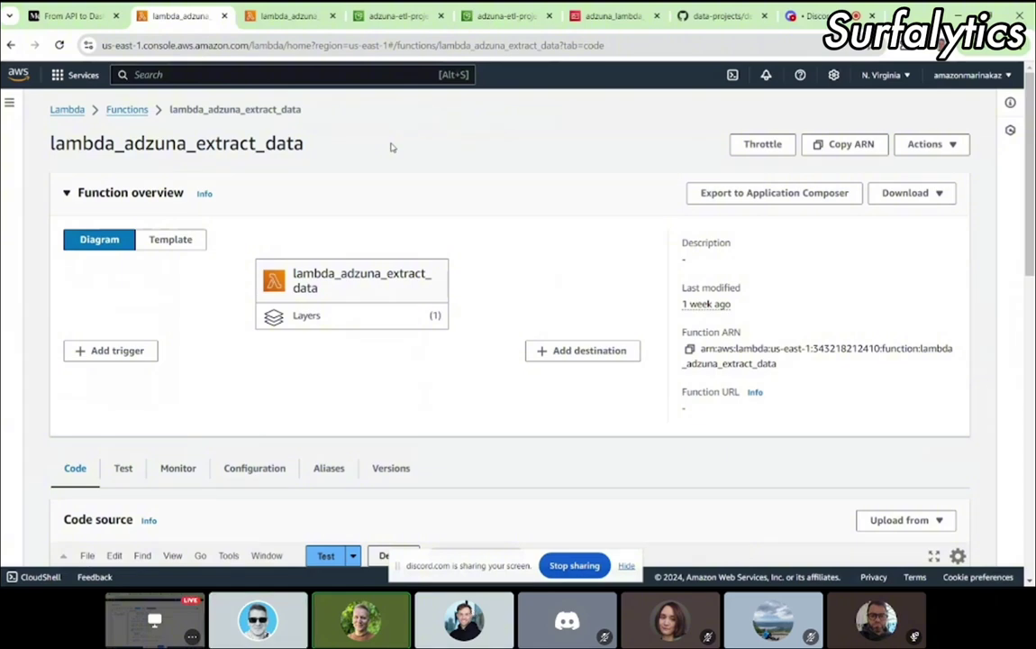
Step: Revisit the to_process folder, then go back to the lambda_adzuna_extract_data function page
left_click(388, 17)
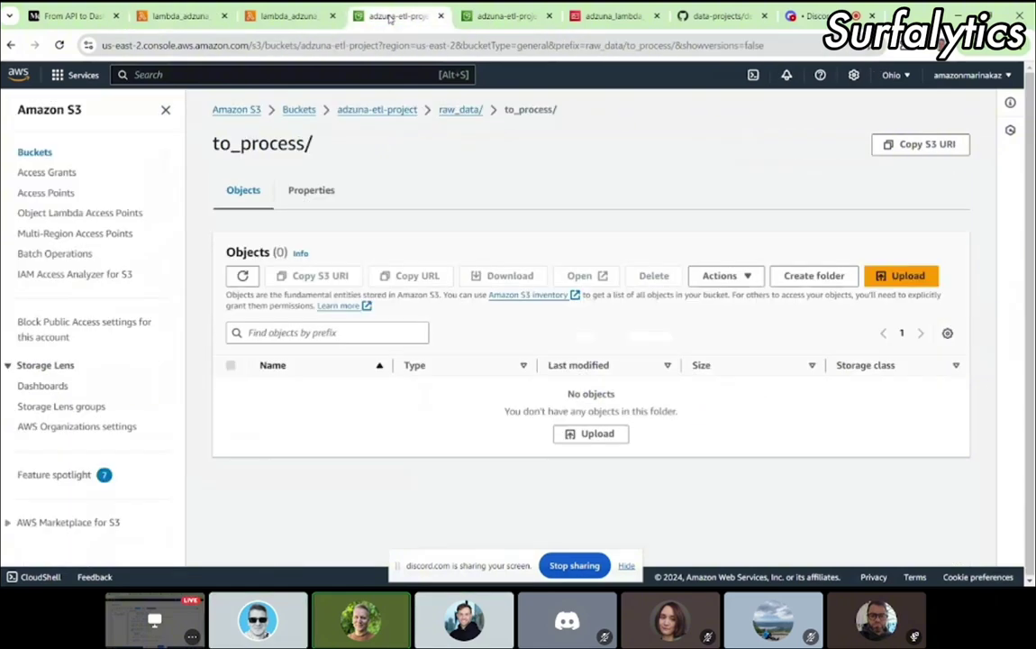
left_click(180, 17)
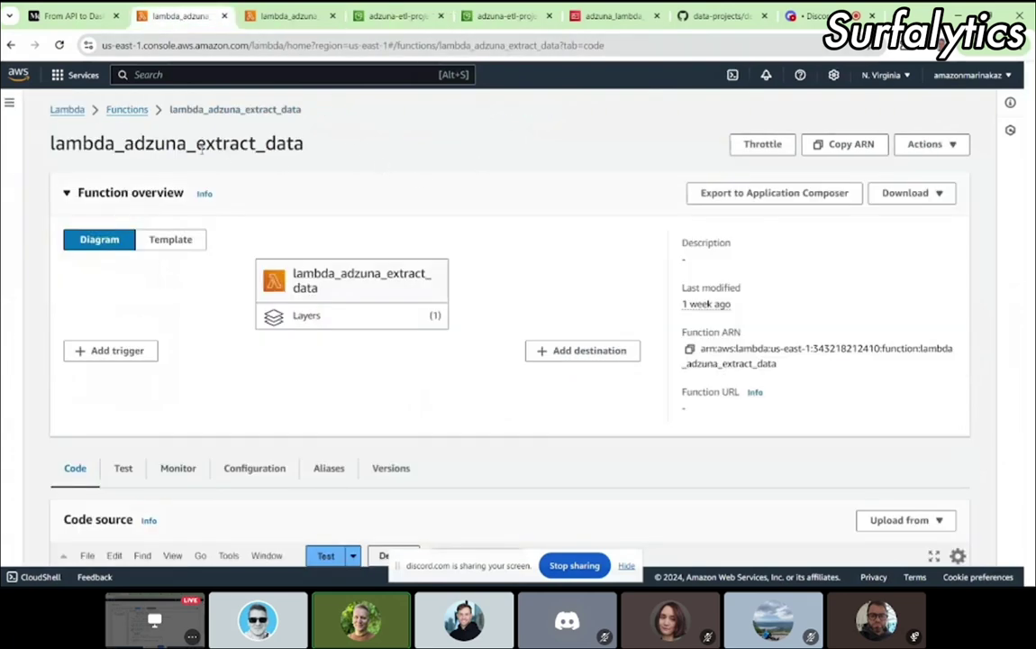
left_click_drag(307, 145, 195, 134)
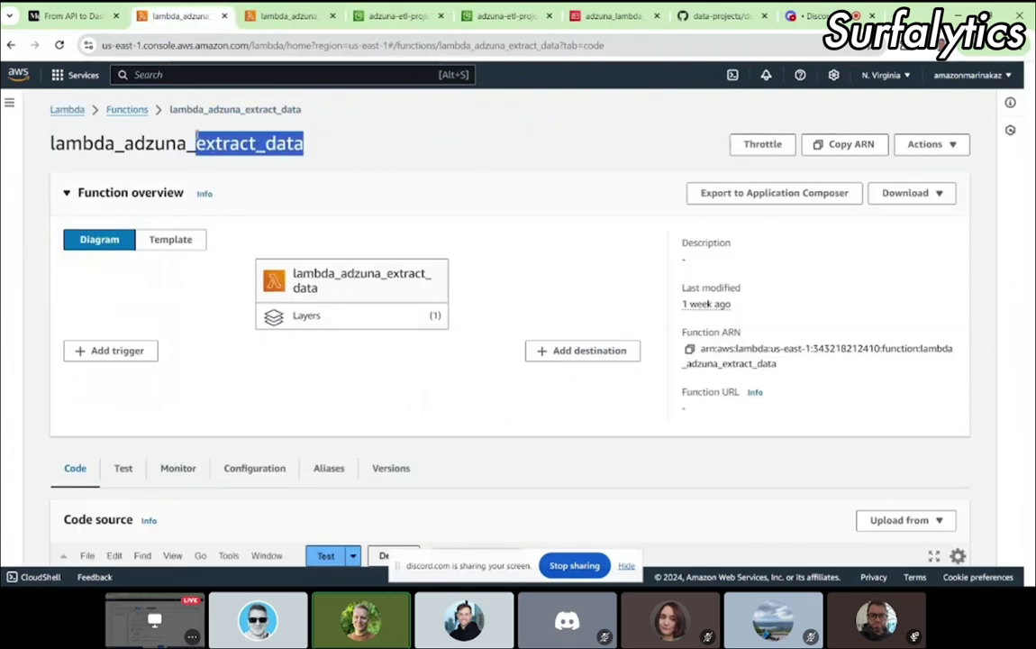
left_click(382, 161)
scroll(370, 335, "down", 2)
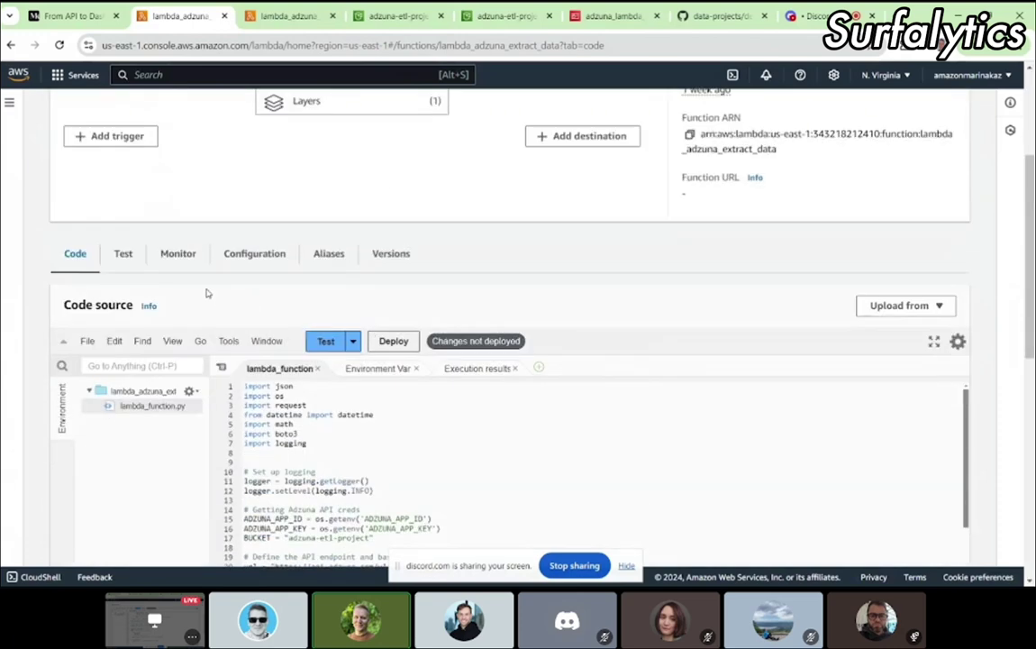
Step: Test the extract function and review results showing adzuna_raw_data_20241006_200828.json was written
left_click(326, 344)
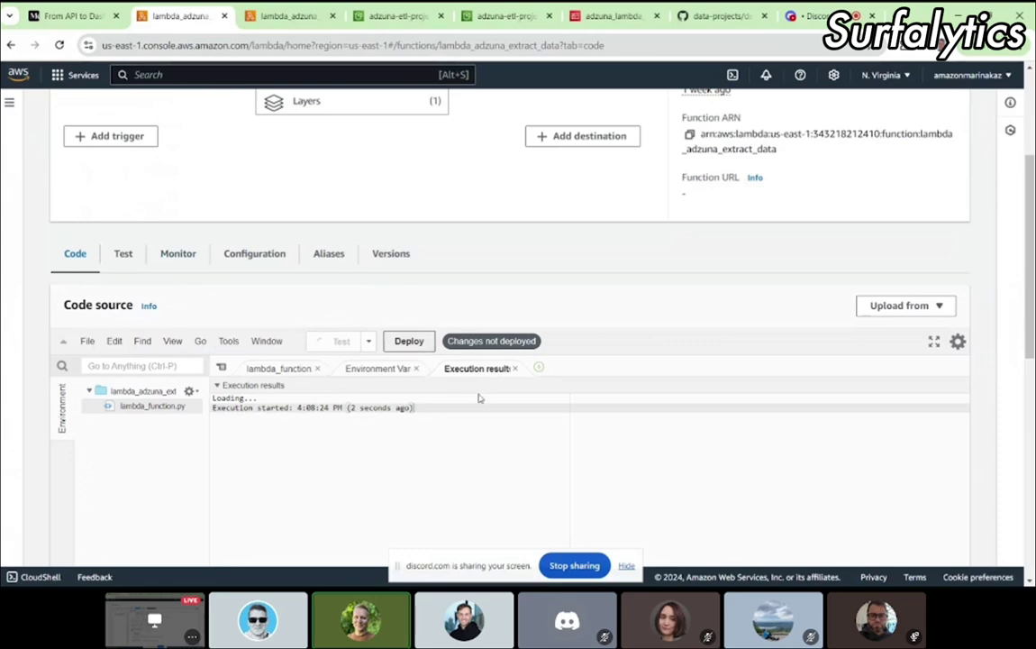
scroll(580, 361, "down", 1)
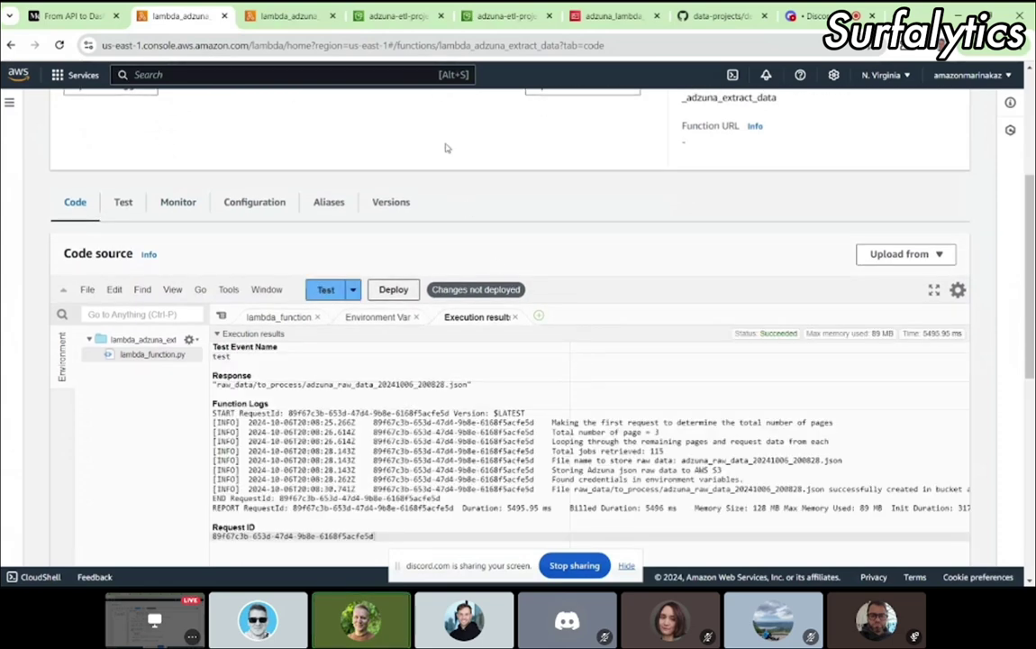
scroll(423, 101, "down", 1)
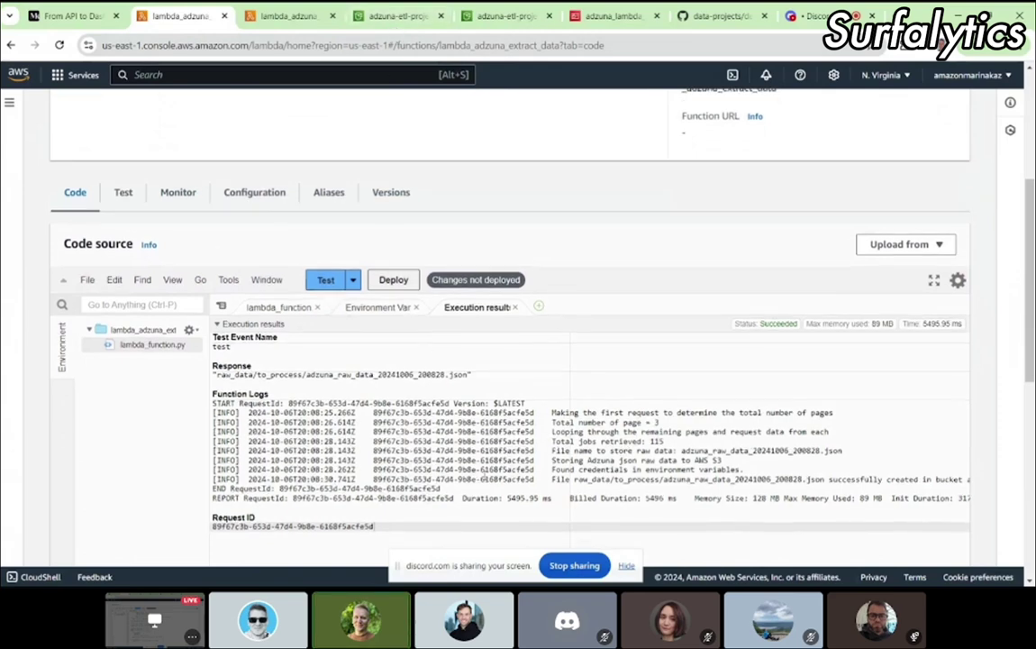
scroll(423, 100, "down", 1)
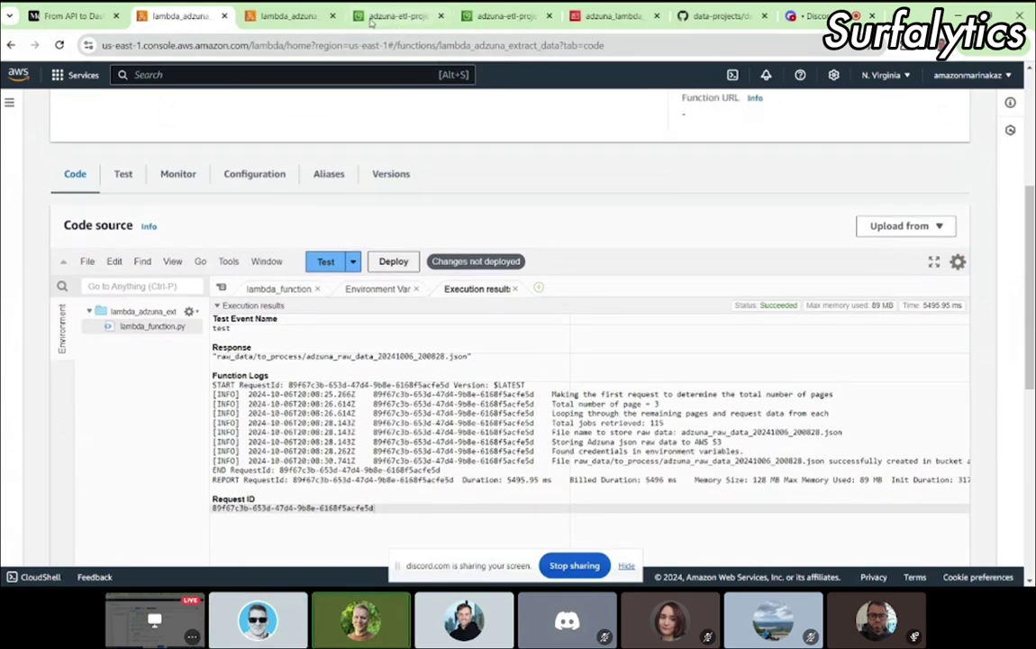
left_click(395, 16)
Step: Reload the to_process/ folder and highlight the new adzuna_raw_data_20241006_200828.json file
left_click(367, 45)
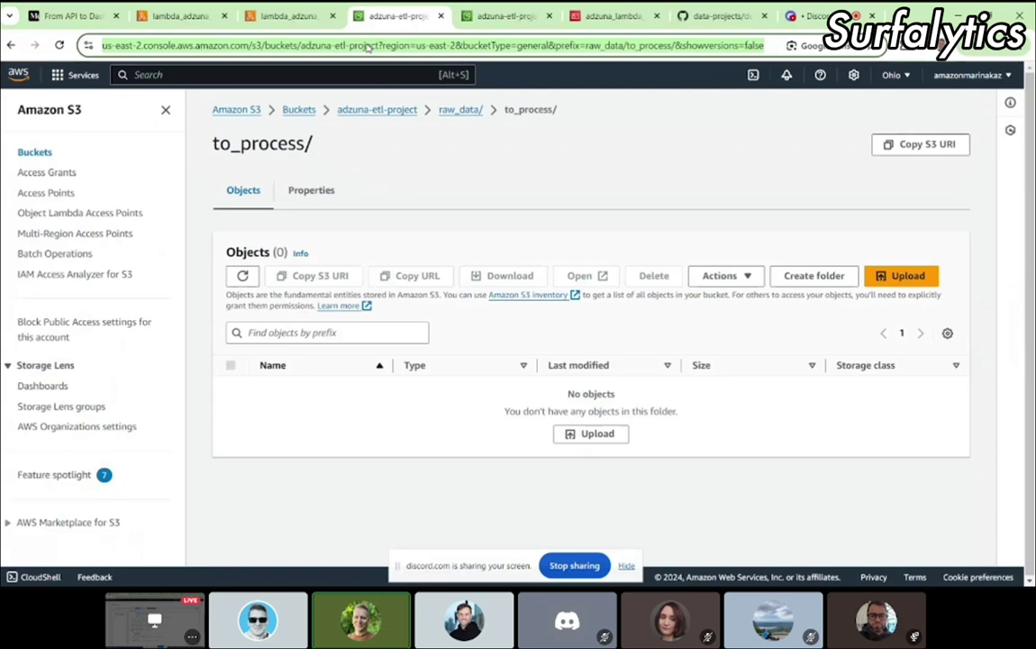
key("Return")
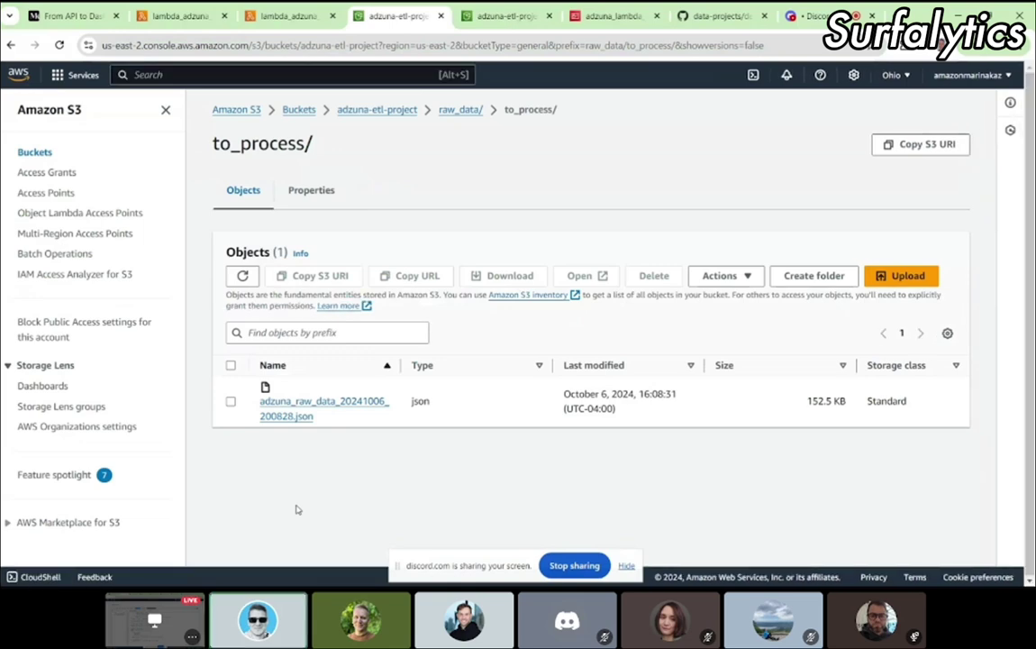
left_click_drag(315, 417, 260, 406)
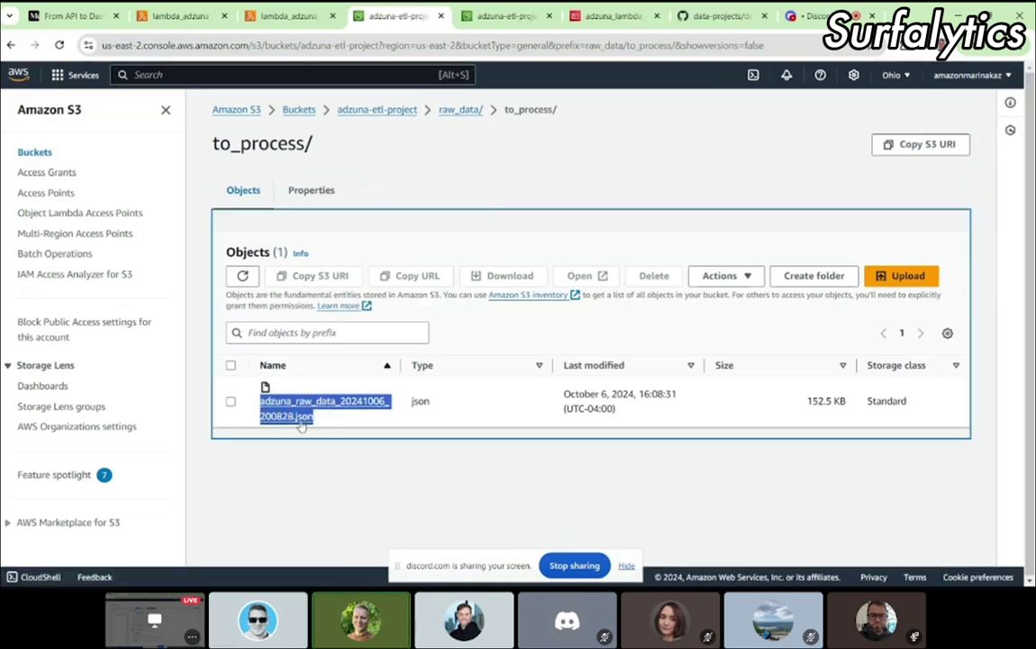
Step: Scroll the transform function's code to line 98 and highlight its event['s3ObjectKey'] read
left_click(273, 24)
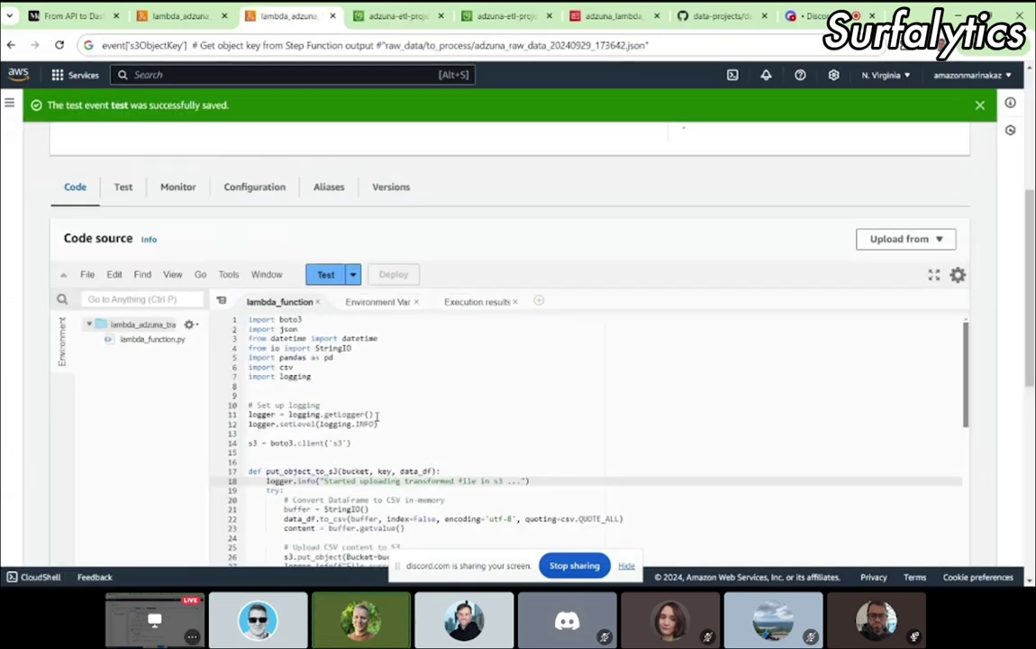
scroll(377, 416, "down", 5)
scroll(376, 416, "down", 10)
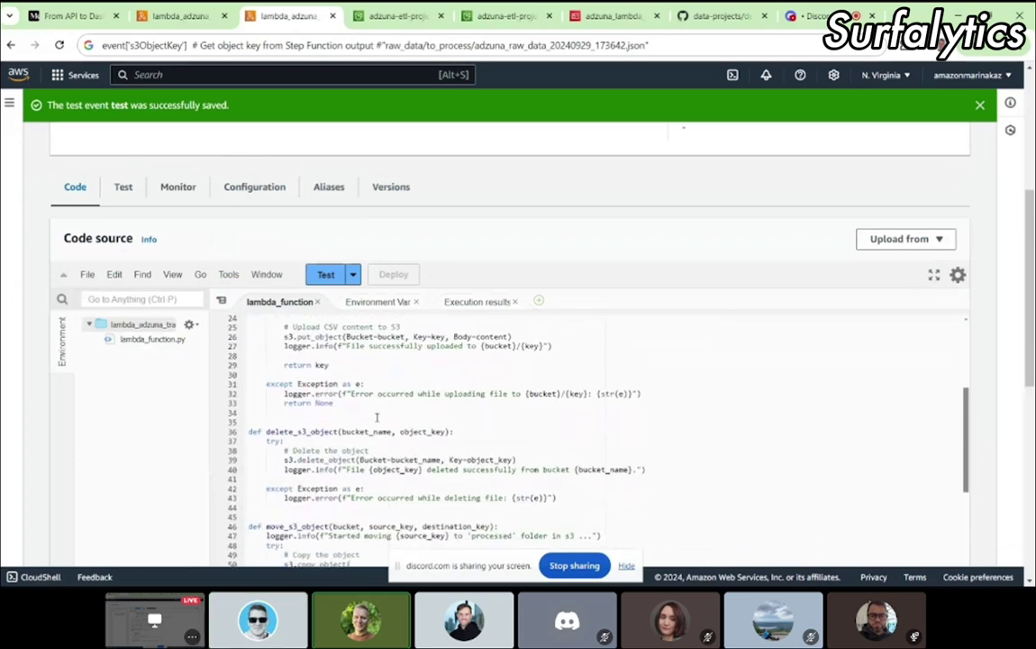
scroll(377, 416, "down", 7)
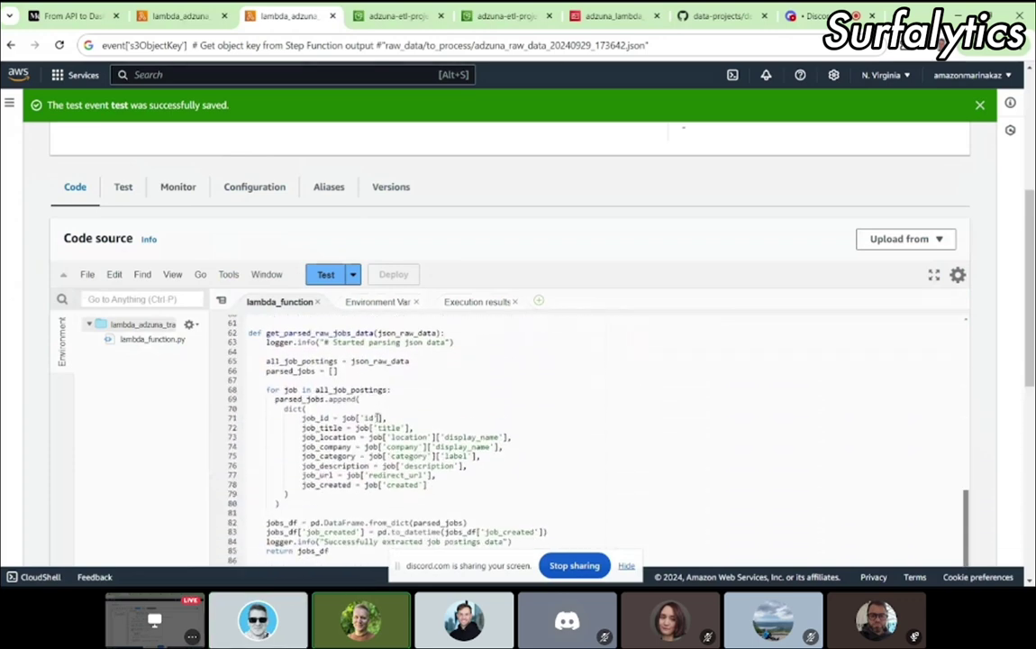
scroll(412, 507, "down", 1)
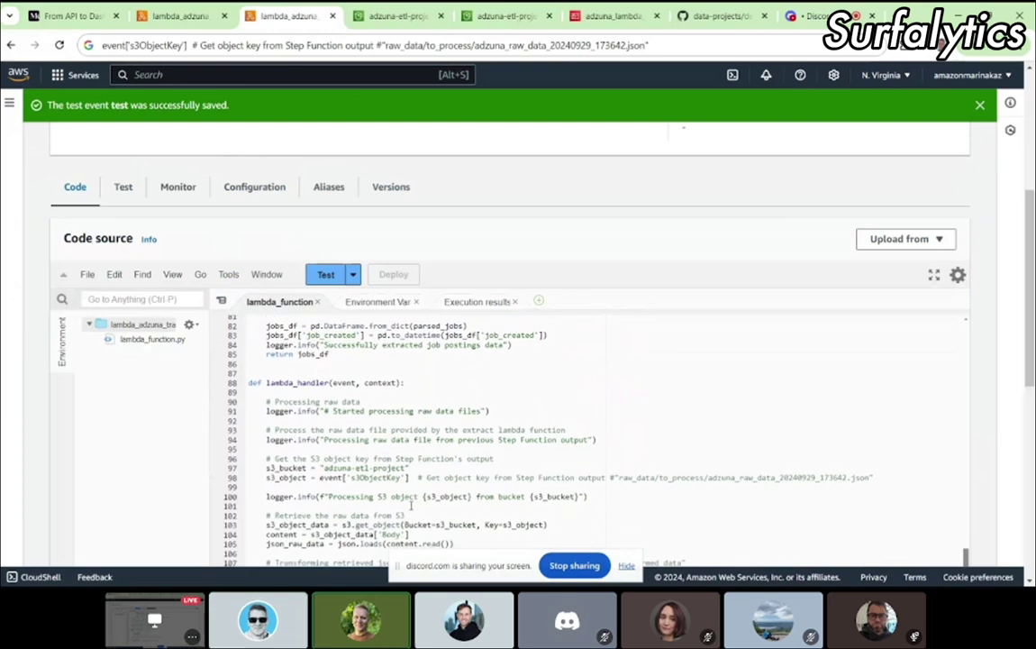
scroll(295, 400, "down", 1)
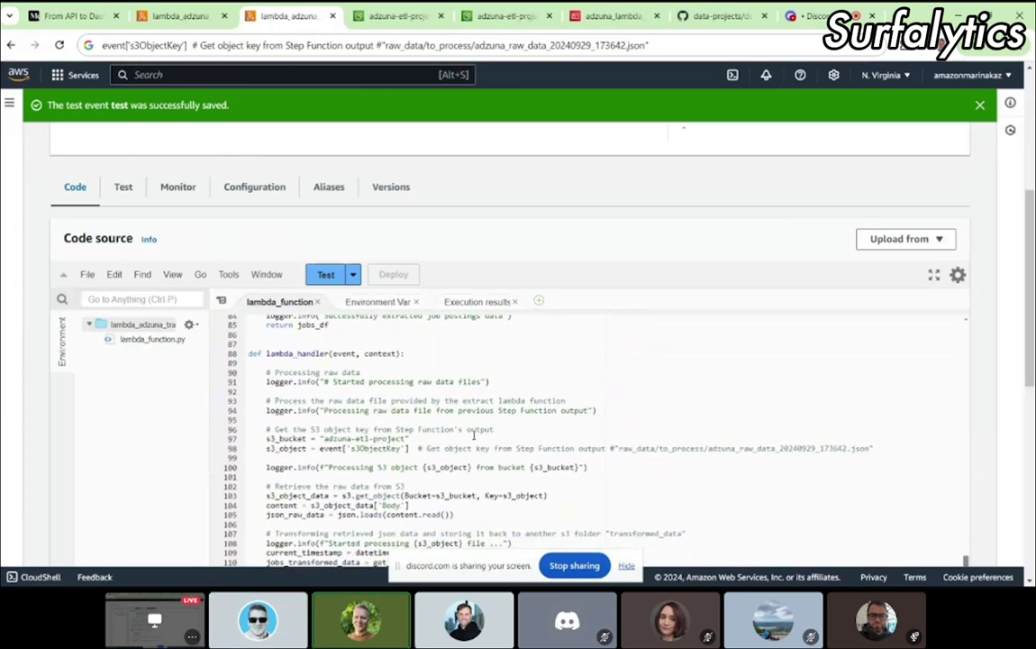
triple_click(889, 447)
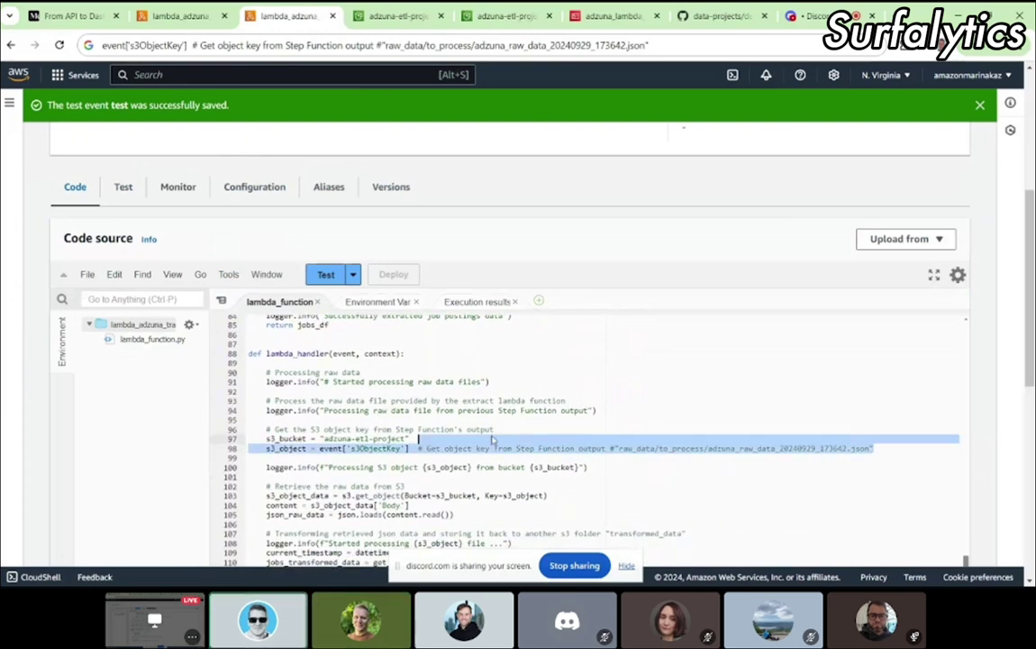
left_click(268, 448)
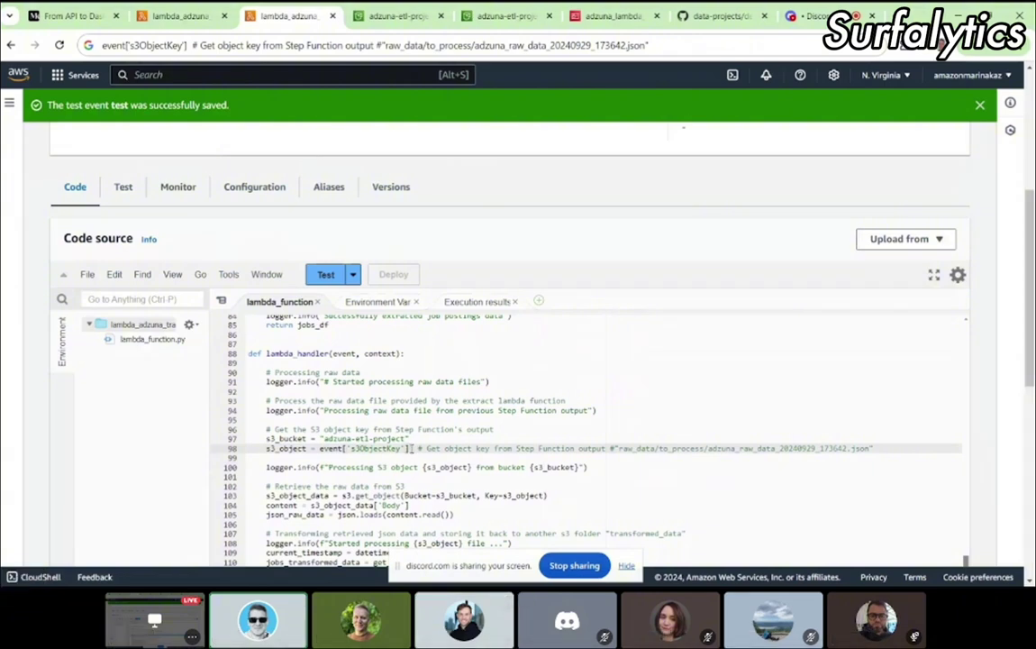
Step: Point out lambda_handler and line 98's bucket and key assignments, then list the Test event options
left_click(266, 353)
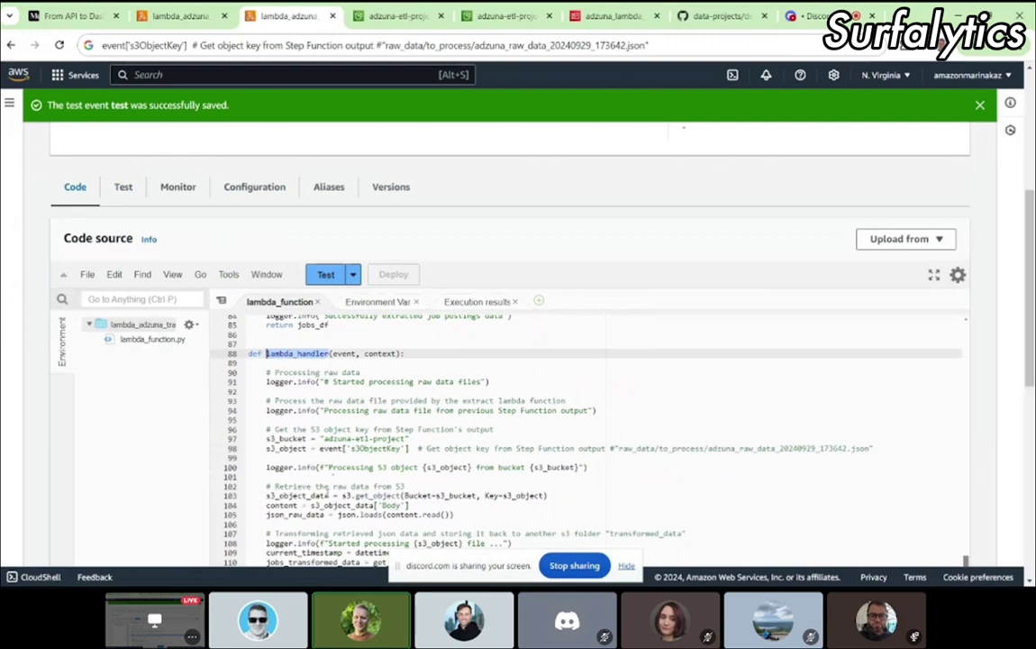
left_click(420, 448)
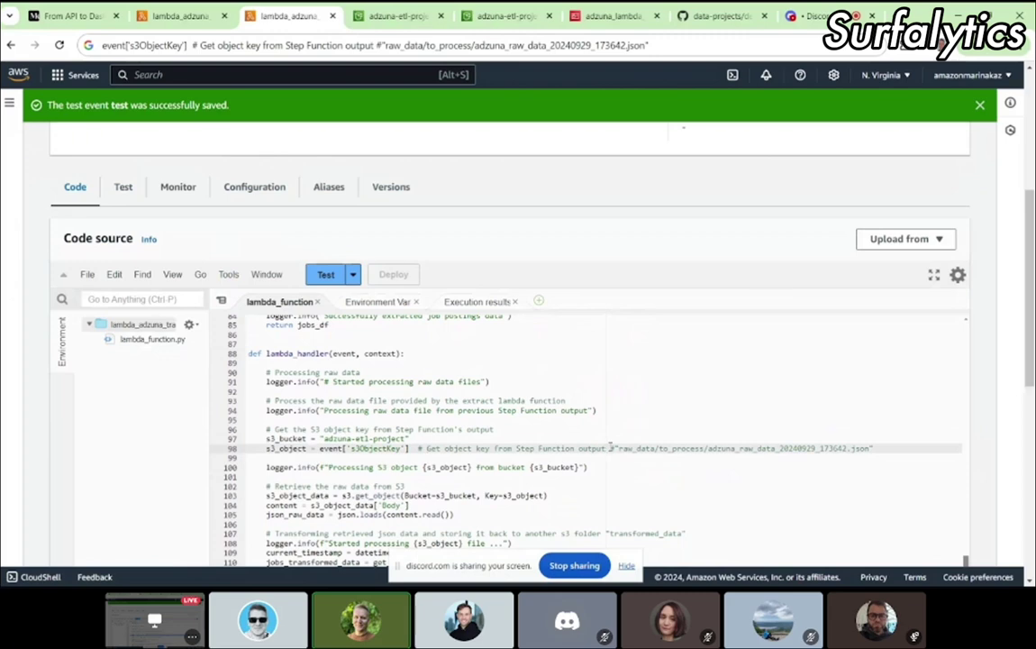
left_click(878, 449, "shift")
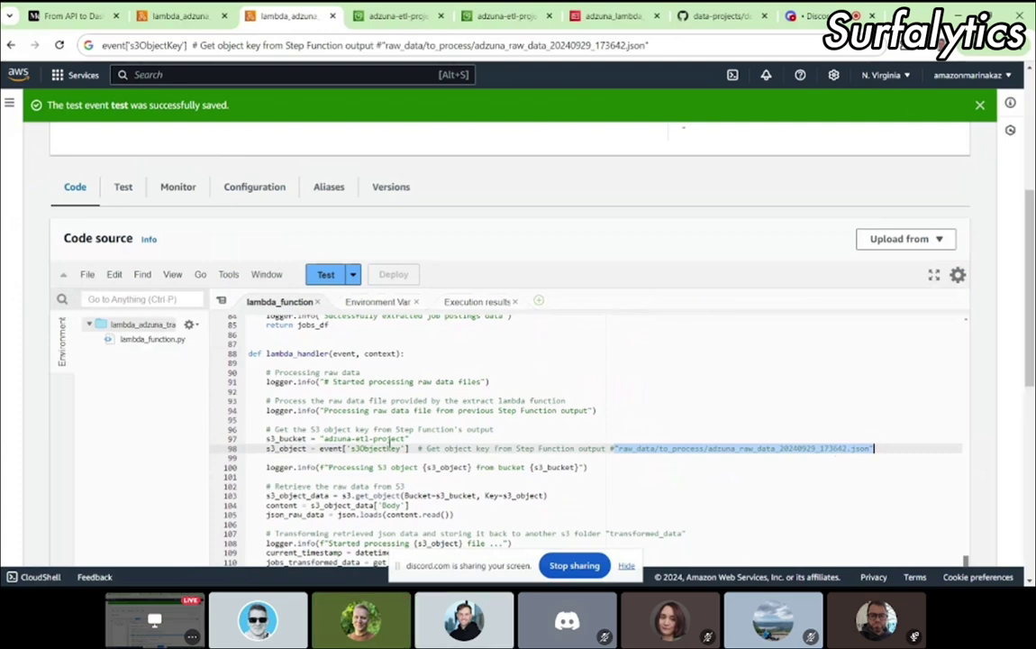
left_click(409, 448)
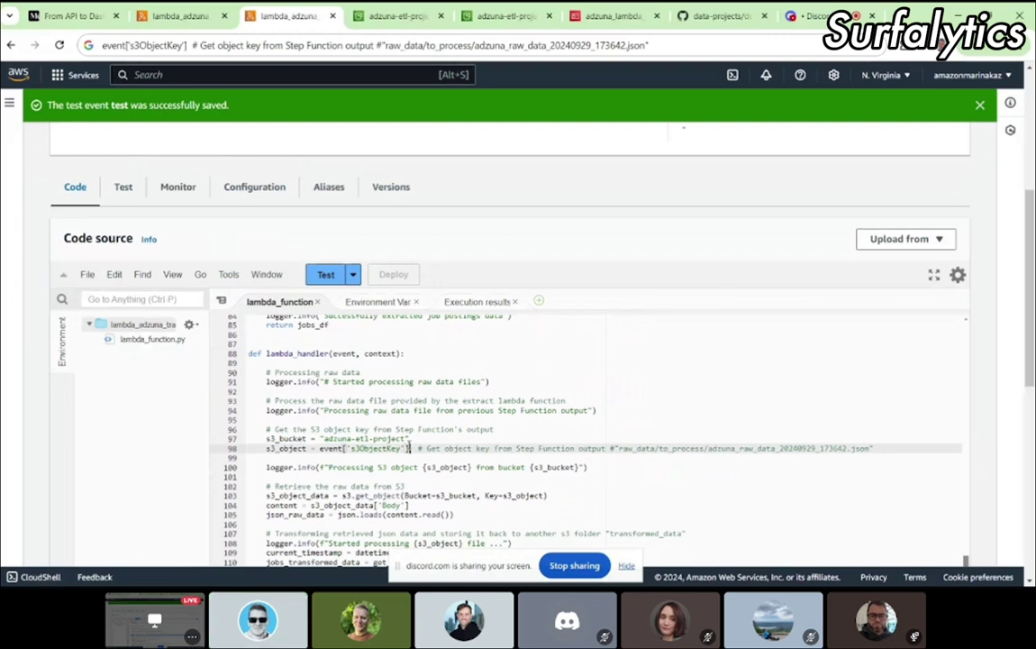
left_click_drag(325, 448, 409, 448)
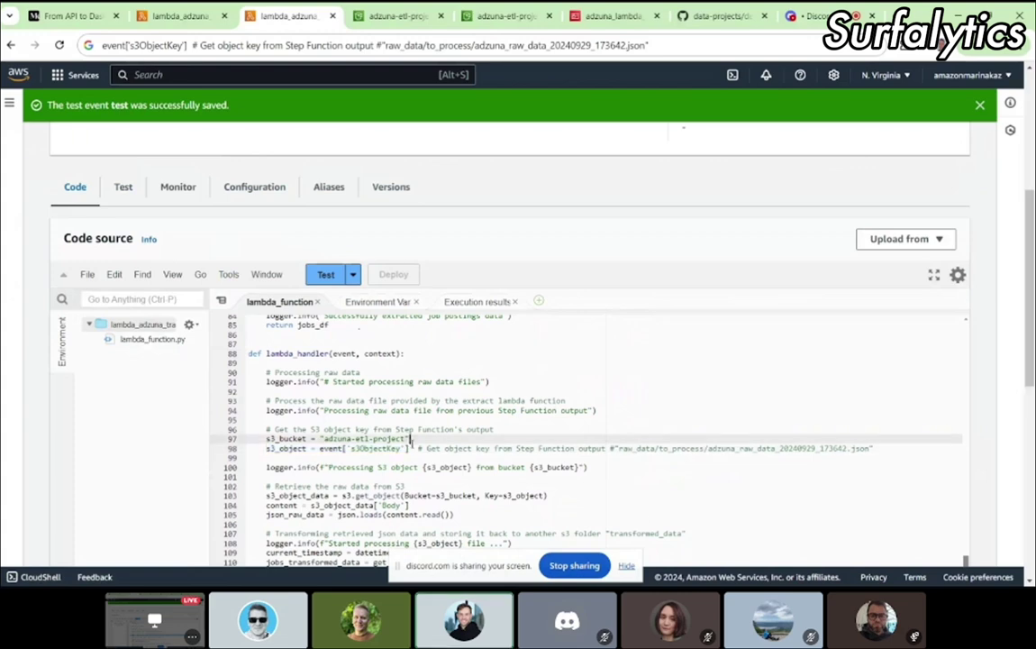
key("Right")
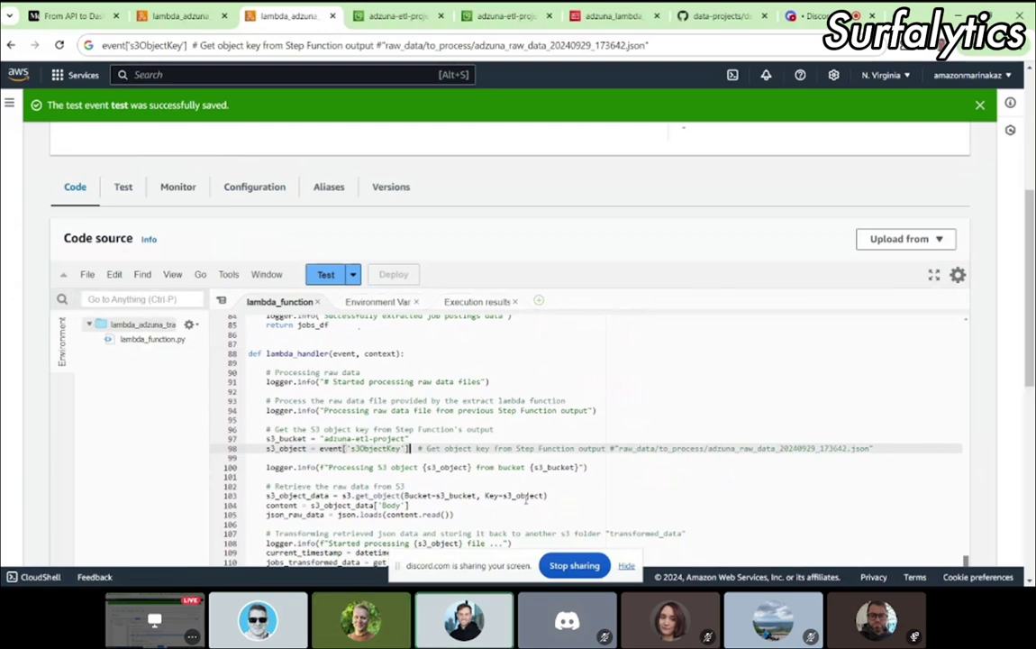
left_click(353, 275)
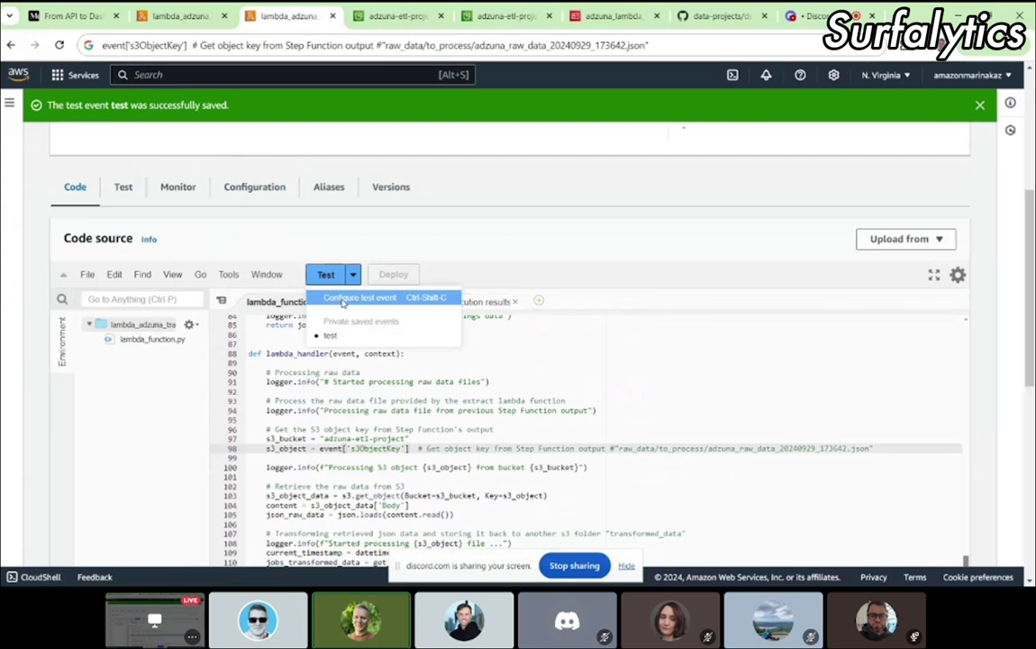
Step: Open the test event configuration and select the s3ObjectKey field in the Event JSON
left_click(348, 300)
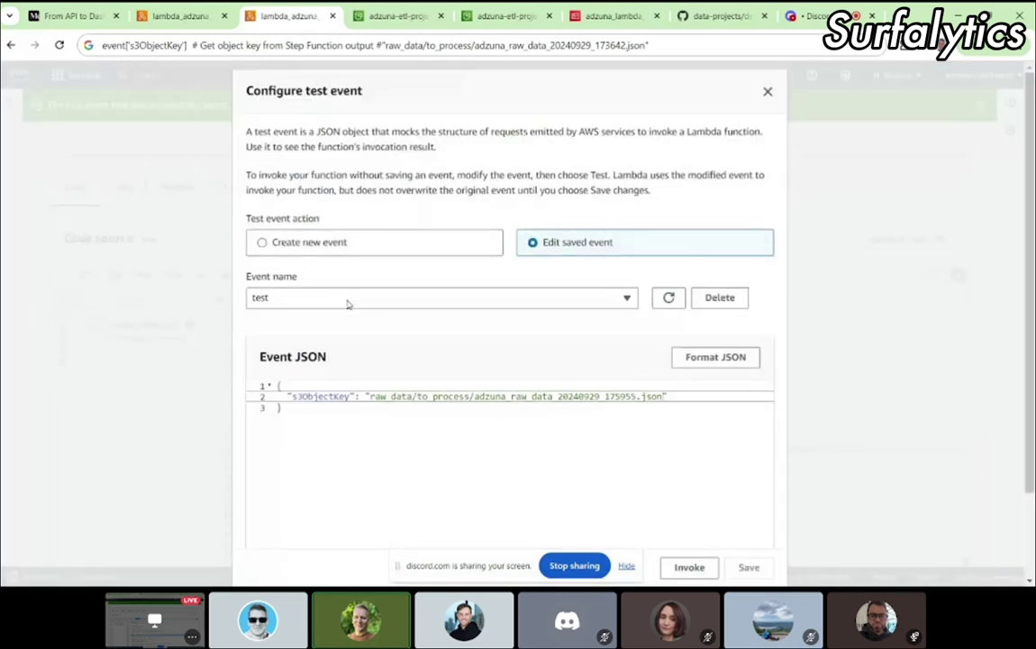
left_click(352, 419)
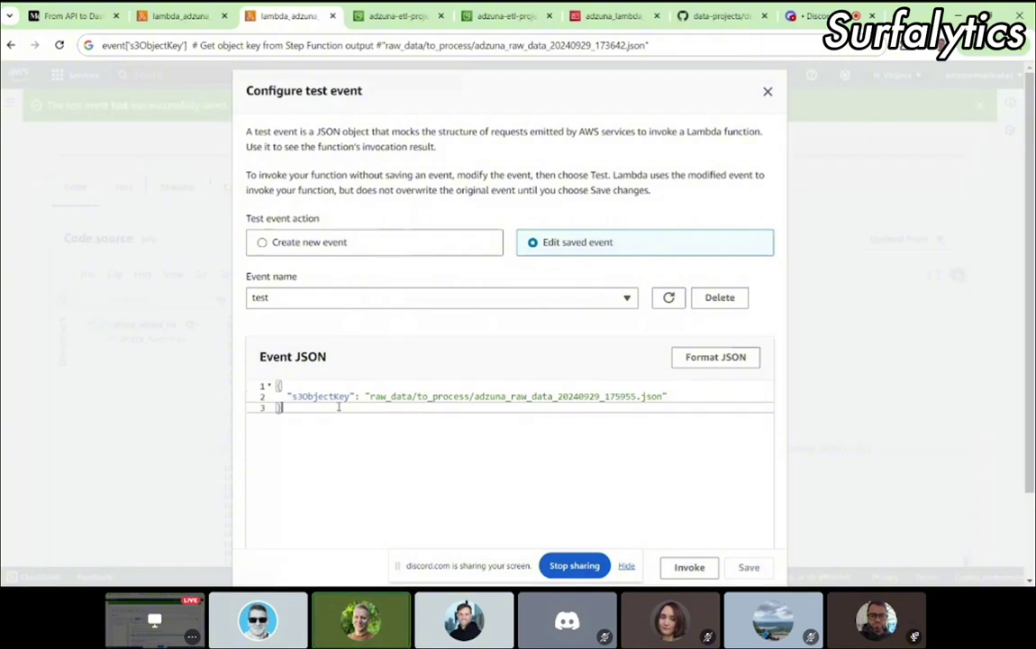
left_click(314, 396)
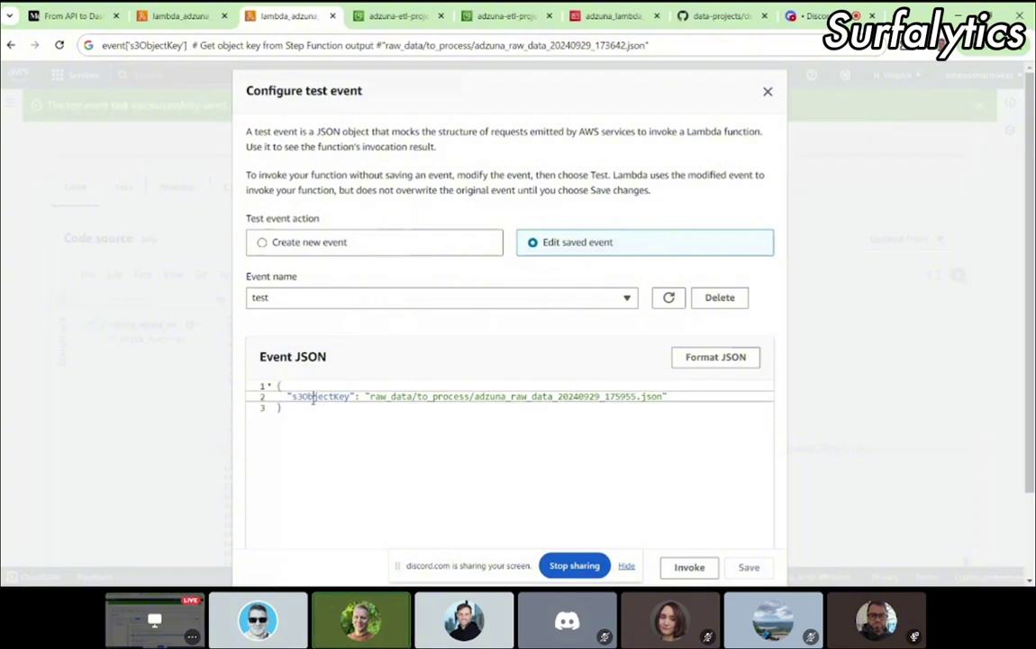
left_click(346, 421)
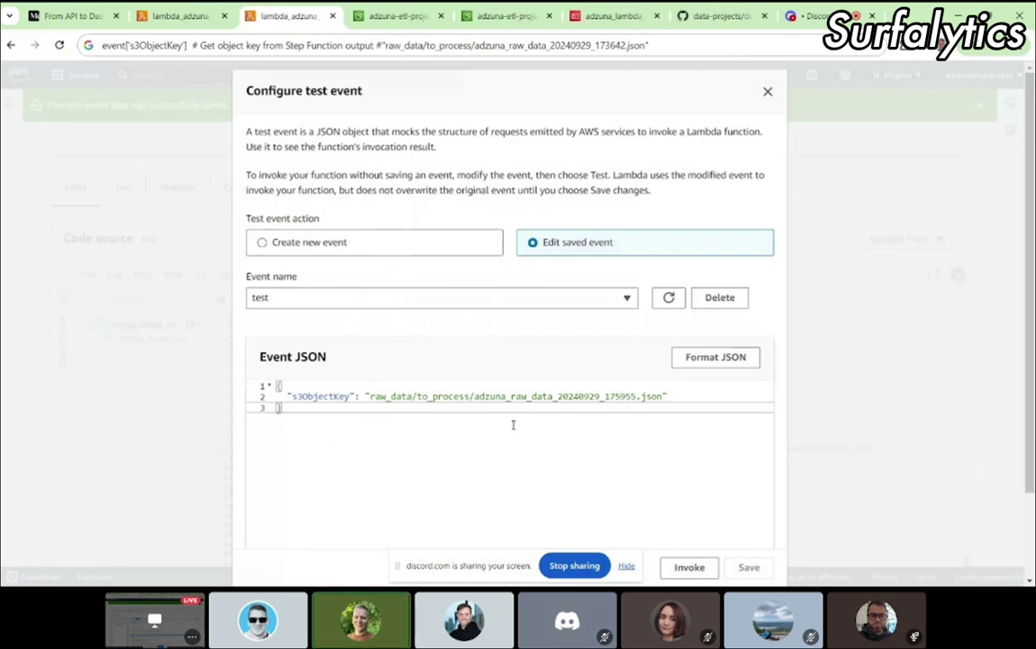
double_click(304, 395)
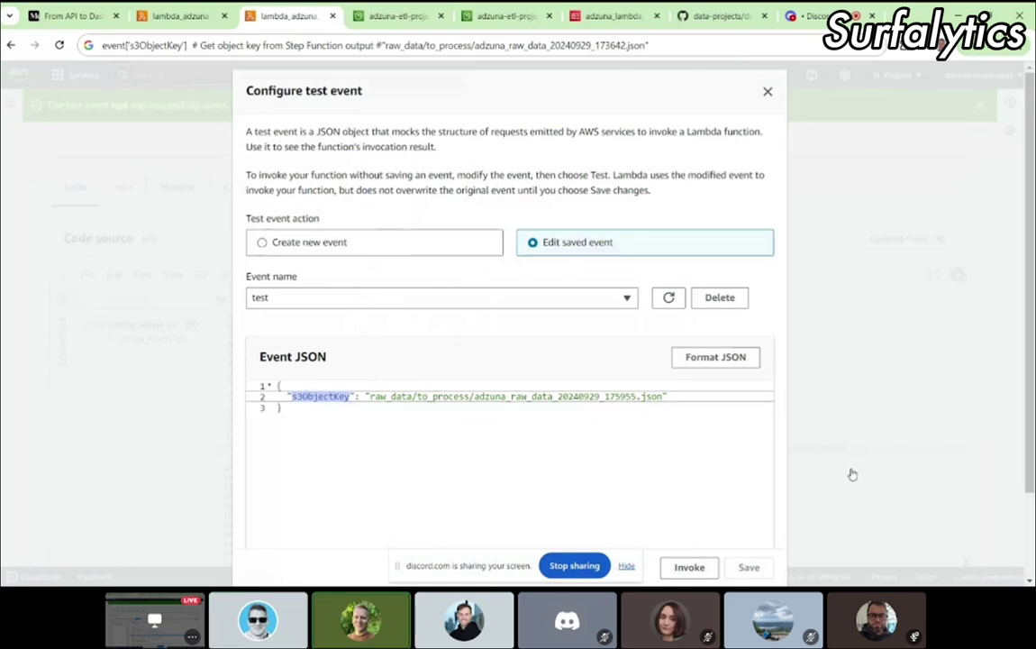
left_click(352, 397)
double_click(322, 396)
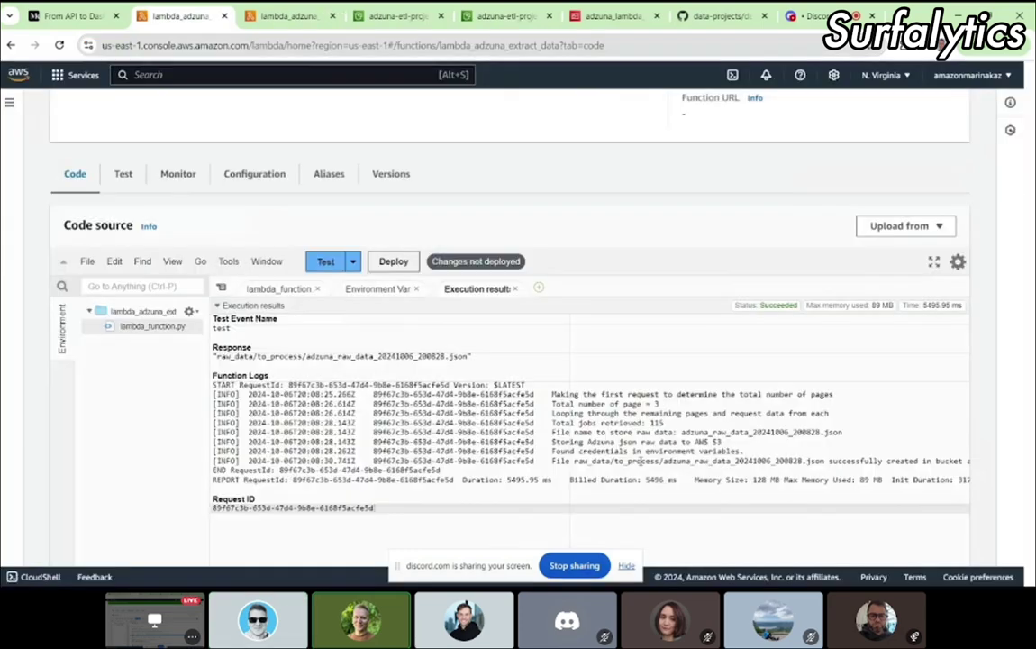
Step: Replace the event's old 20240929 file name with the copied adzuna_raw_data_20241006_200828.json name
left_click(379, 15)
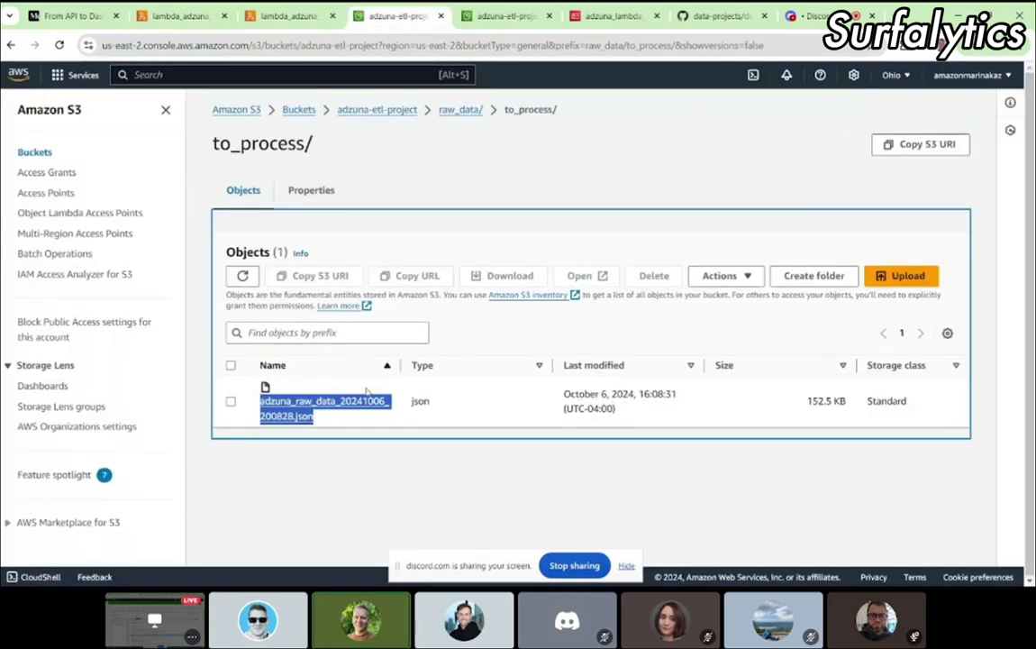
left_click_drag(324, 419, 261, 406)
key("ctrl+c")
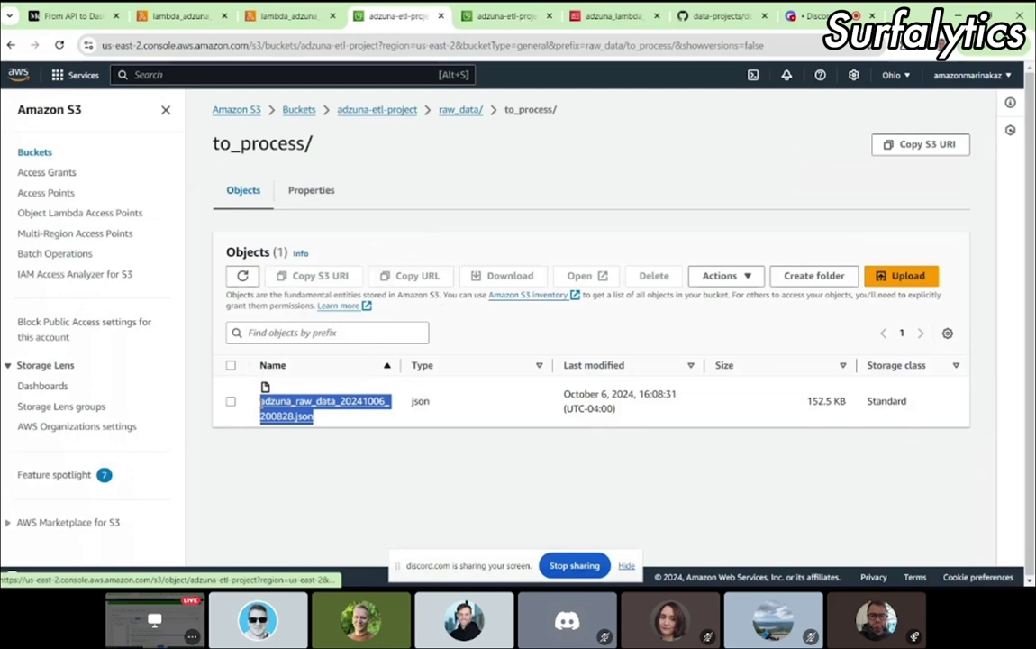
left_click(277, 20)
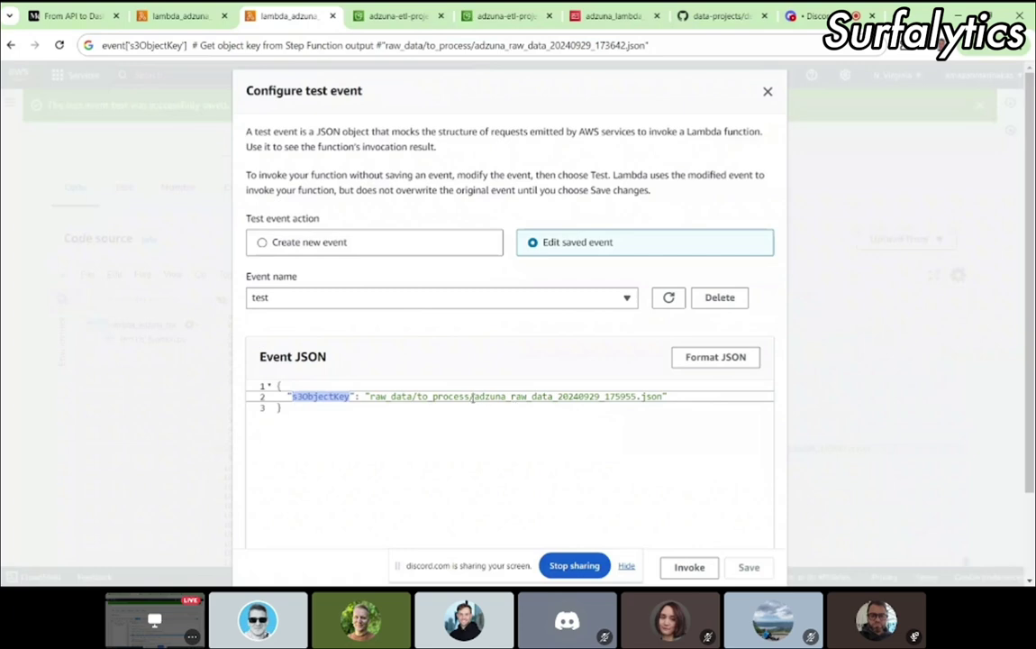
left_click_drag(473, 397, 664, 398)
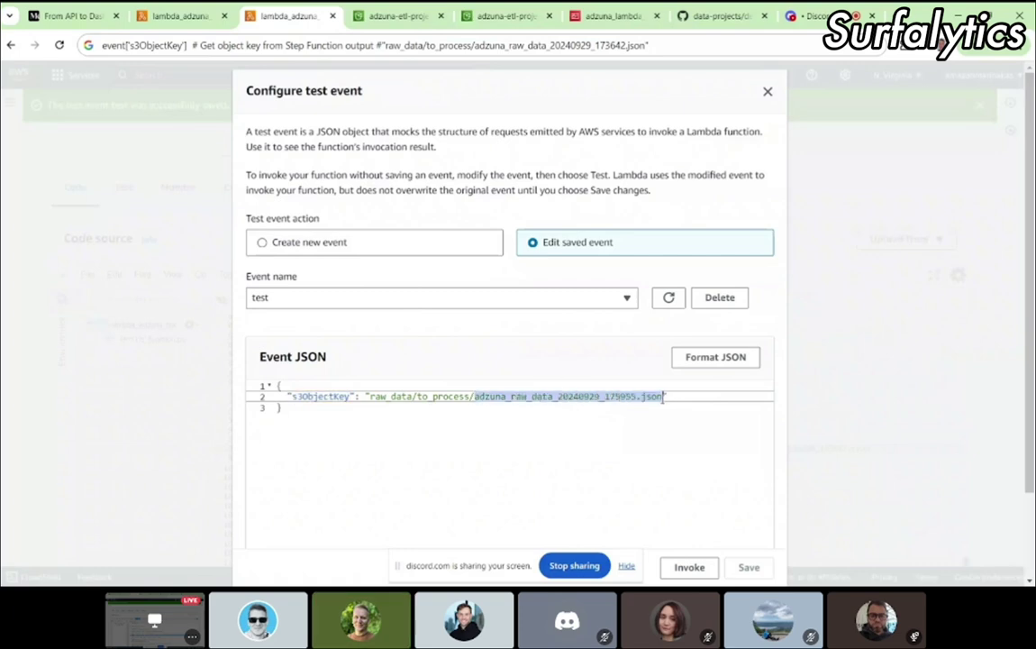
key("BackSpace")
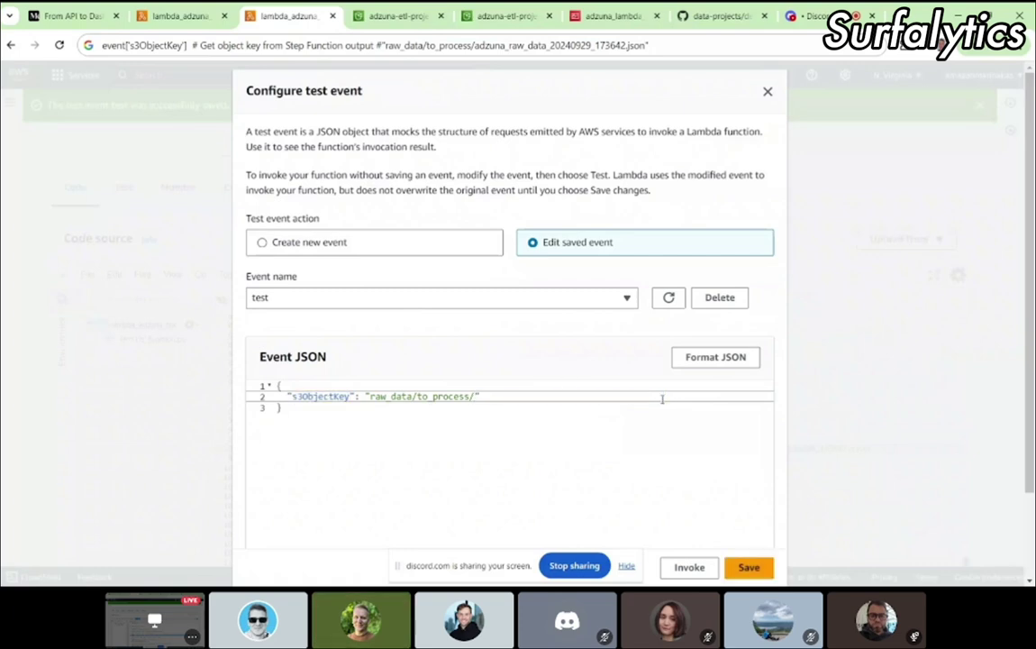
key("ctrl+v")
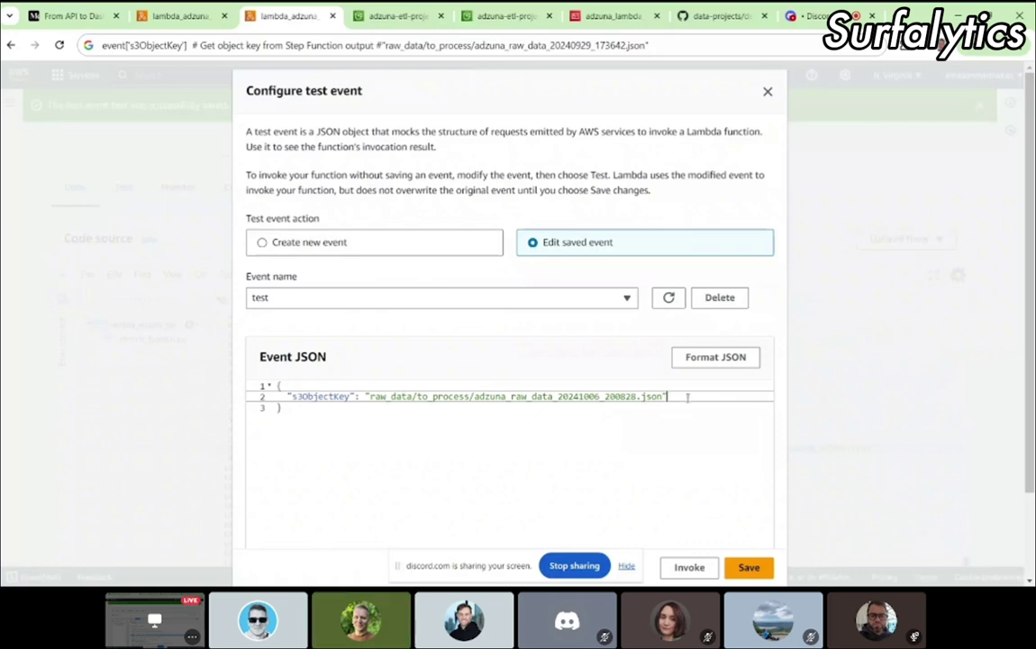
left_click(436, 439)
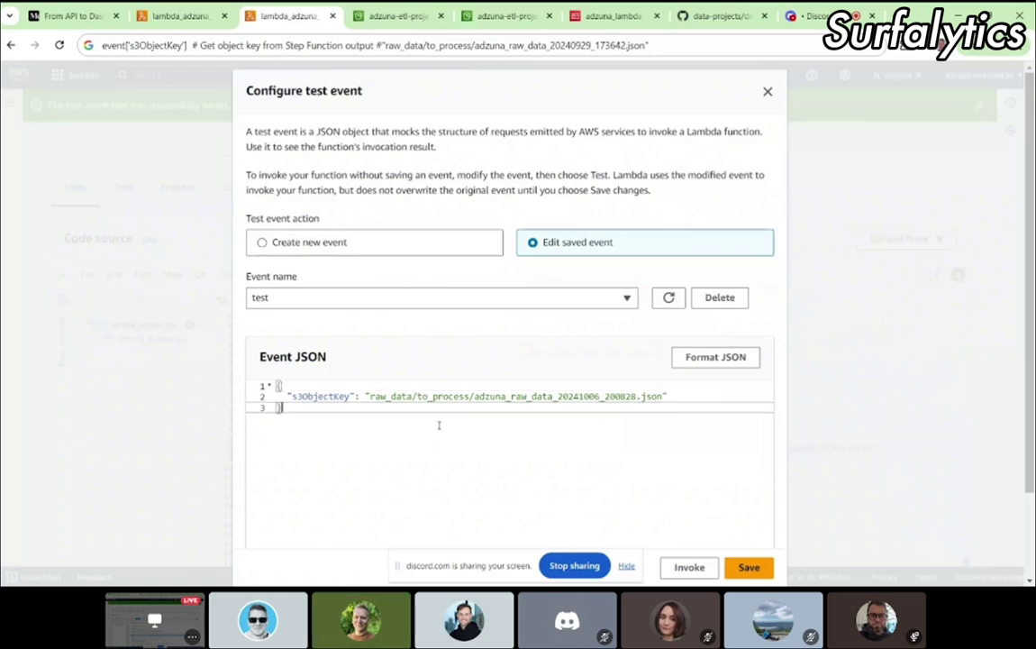
Step: Select the whole edited event JSON and move over to the Discord call
key("ctrl+Tab")
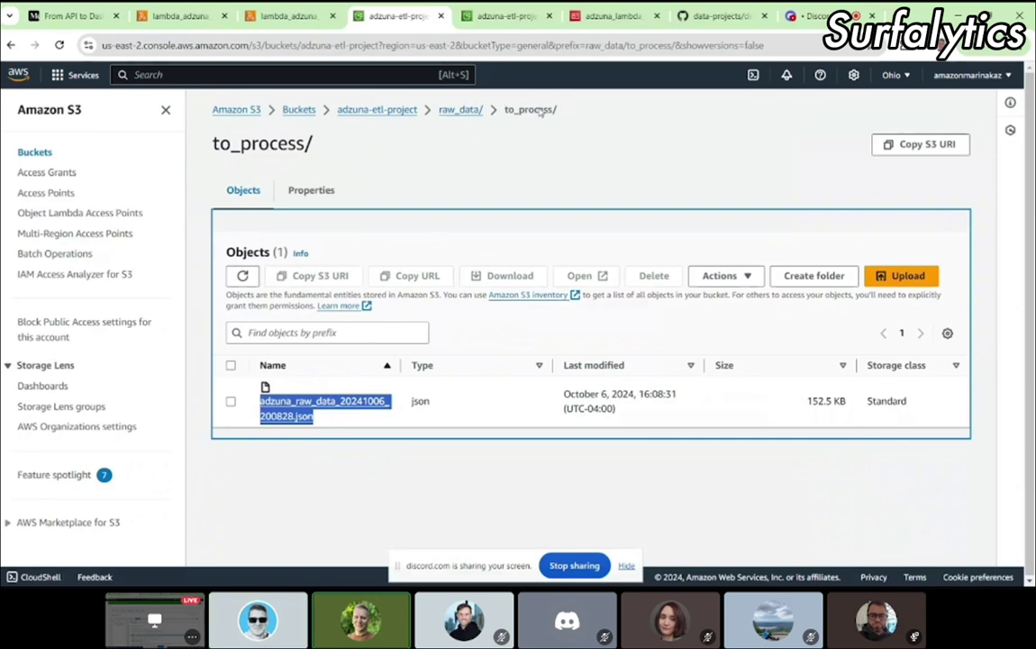
left_click(288, 15)
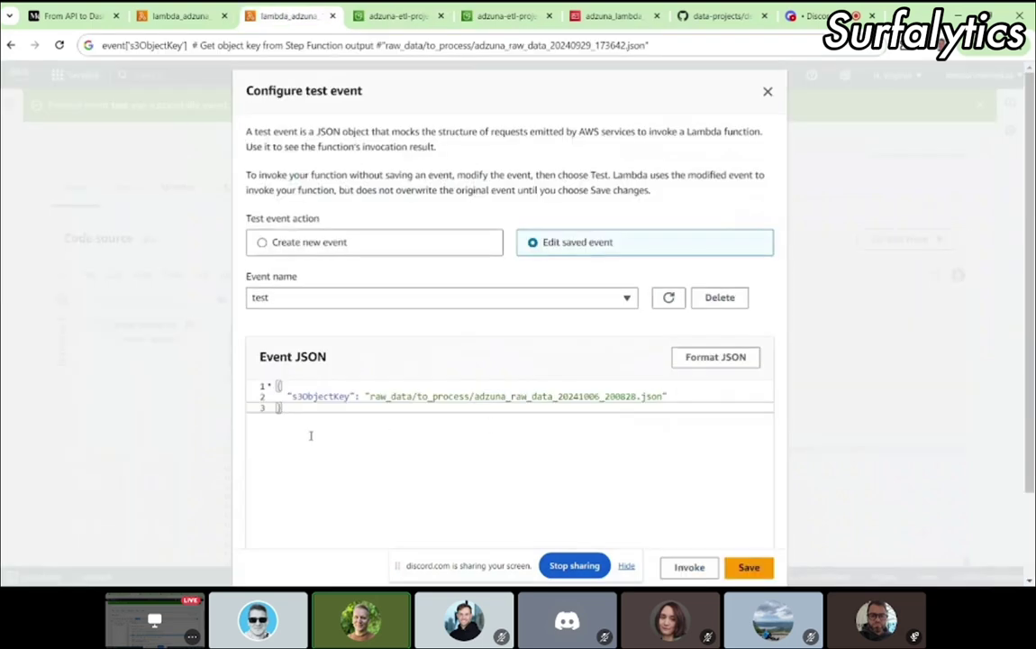
key("ctrl+a")
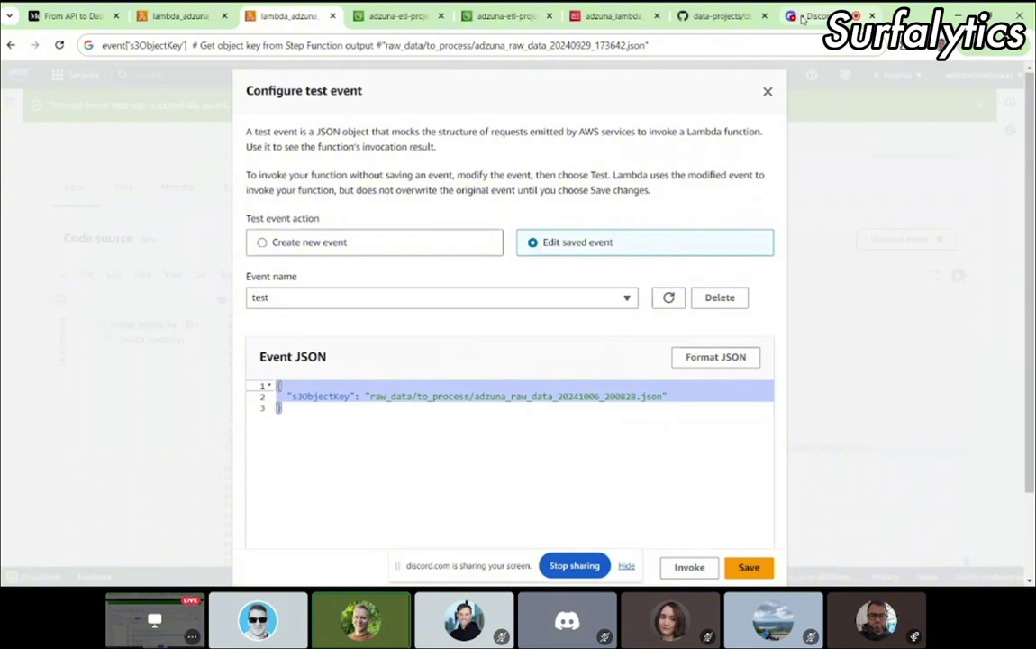
left_click(804, 17)
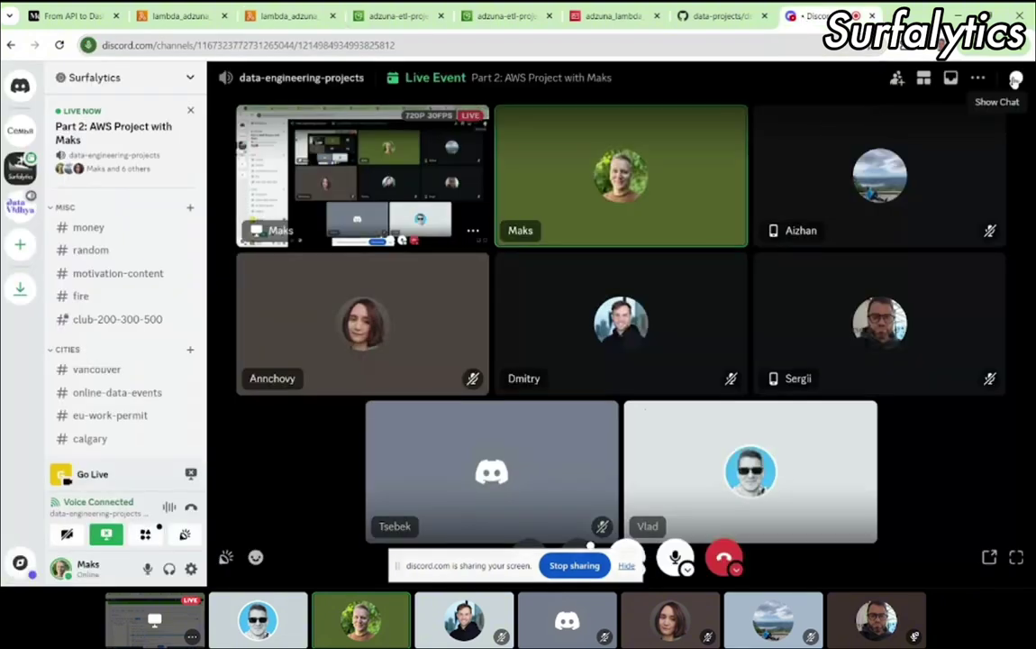
Step: Show the Discord channel chat and select the new file name in the posted event JSON
left_click(1015, 79)
left_click_drag(866, 486, 836, 504)
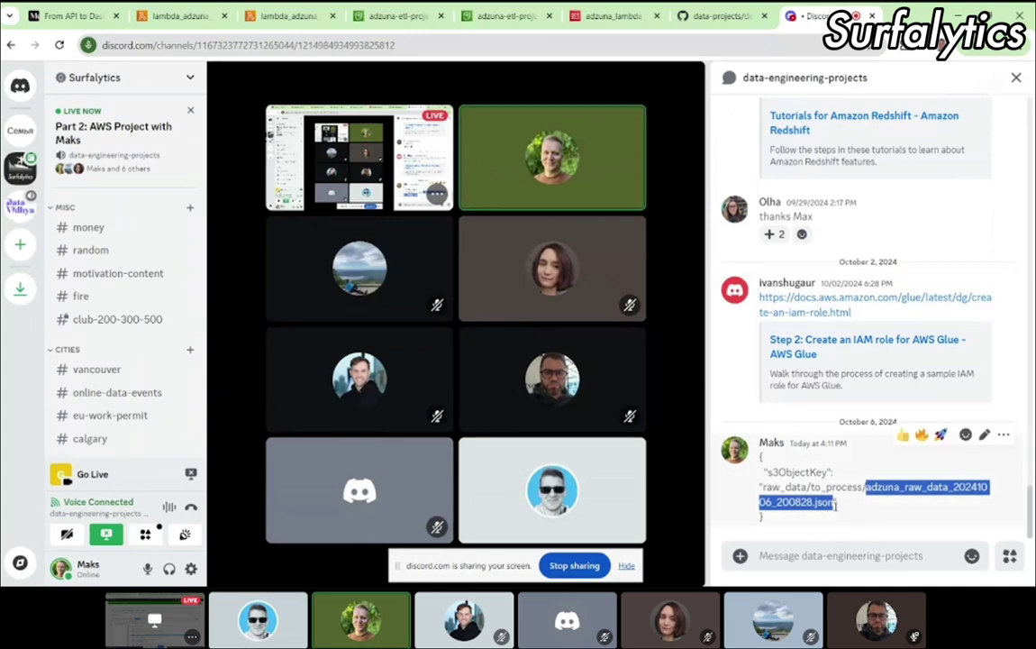
key("ctrl+3")
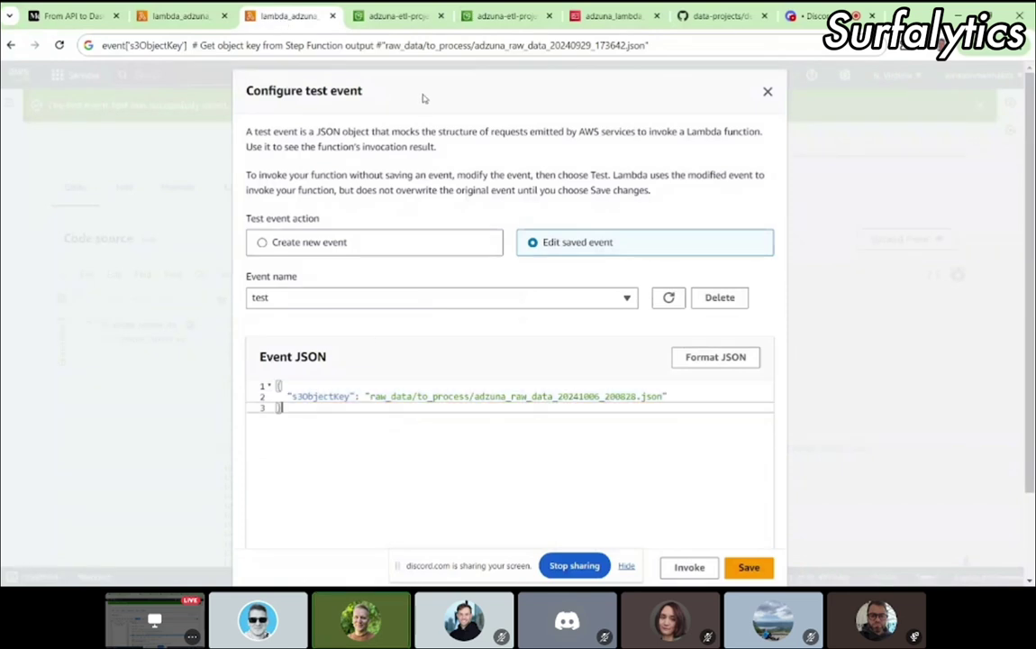
Step: Refresh the S3 bucket page, then save the 'test' event with the new file key
left_click(358, 18)
left_click(365, 45)
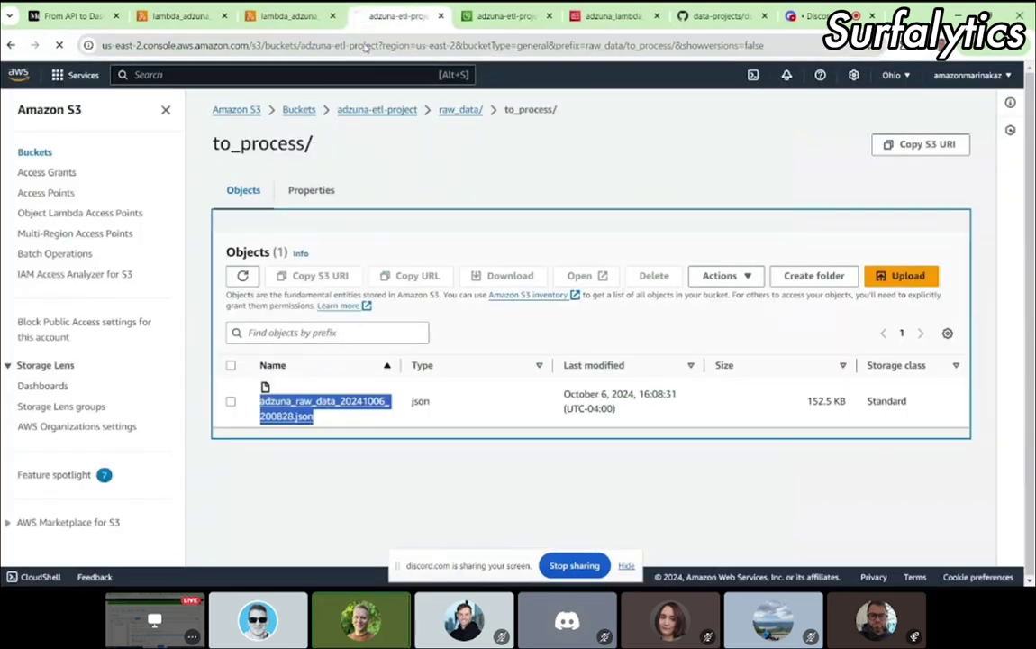
key("Return")
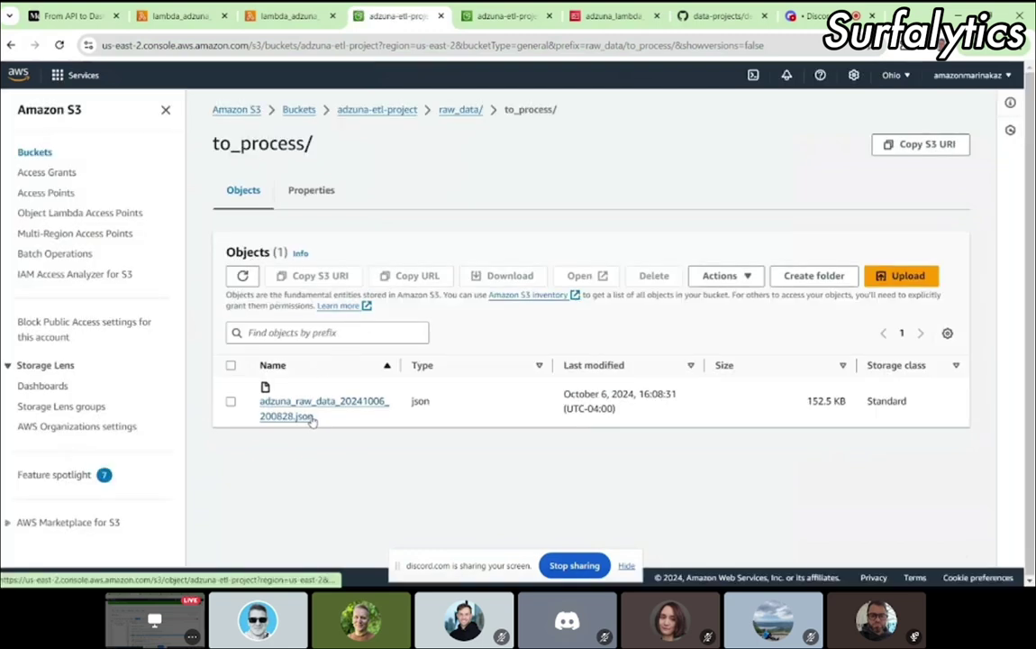
left_click(262, 19)
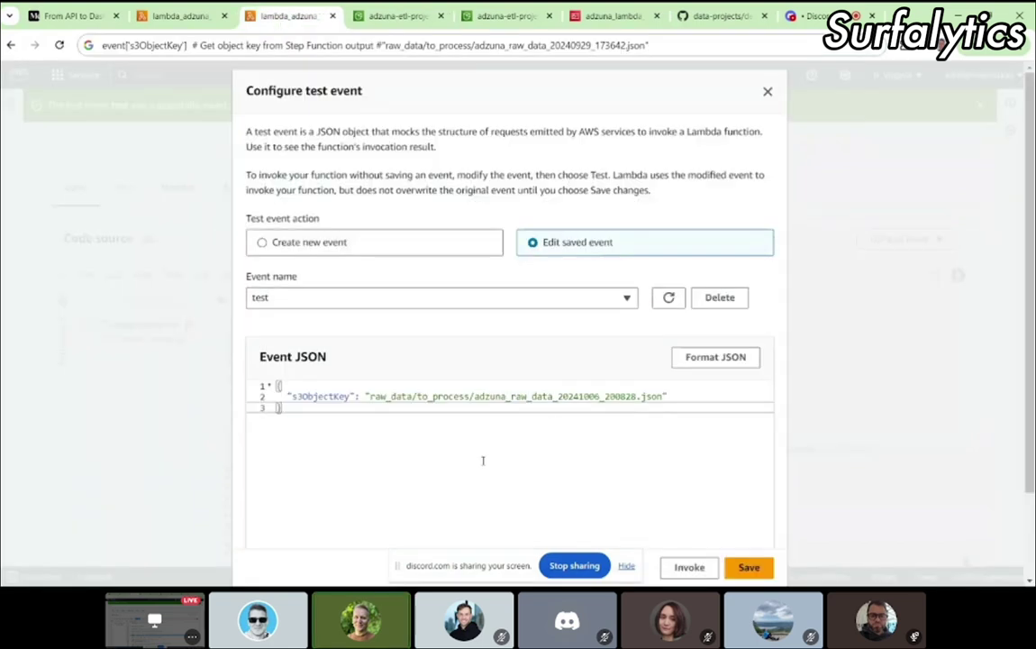
left_click(749, 566)
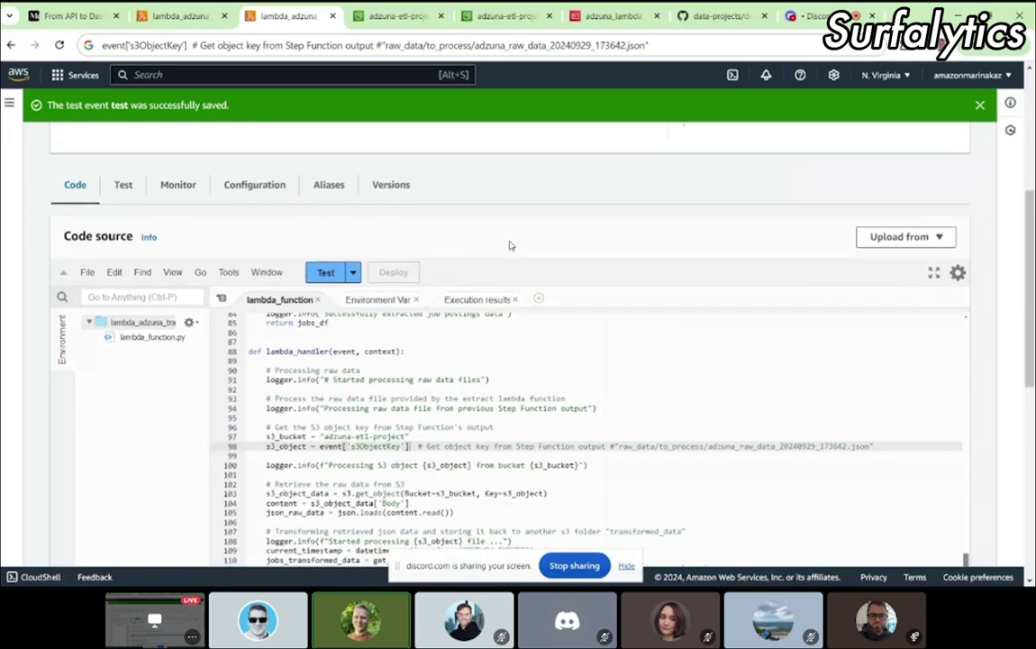
Step: Reload the S3 transformed_data/to_migrate/ folder listing
scroll(469, 253, "down", 2)
scroll(489, 253, "up", 2)
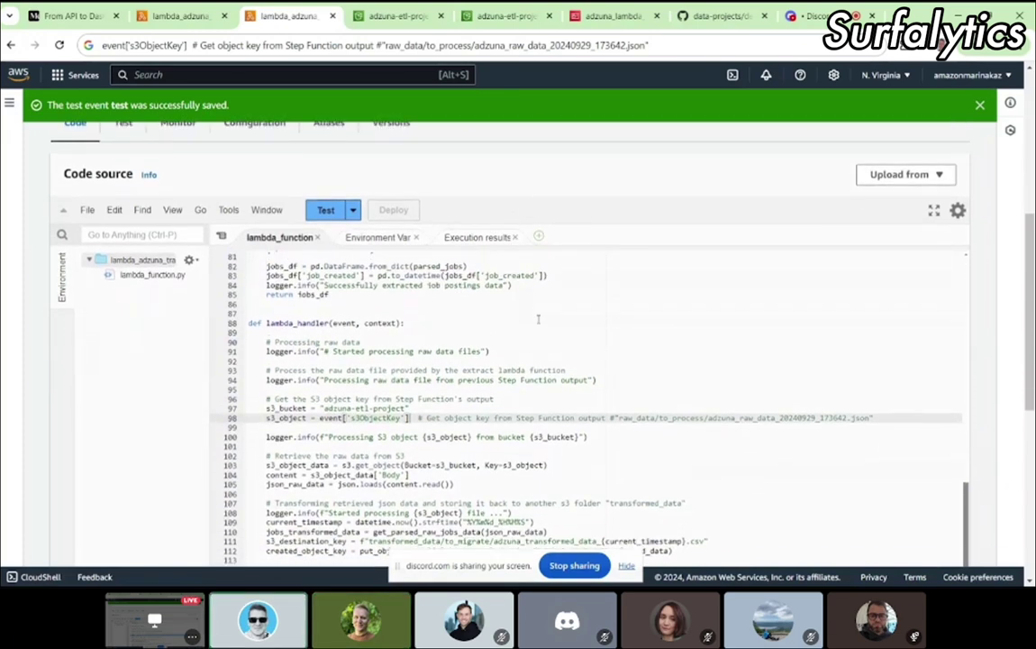
left_click(504, 15)
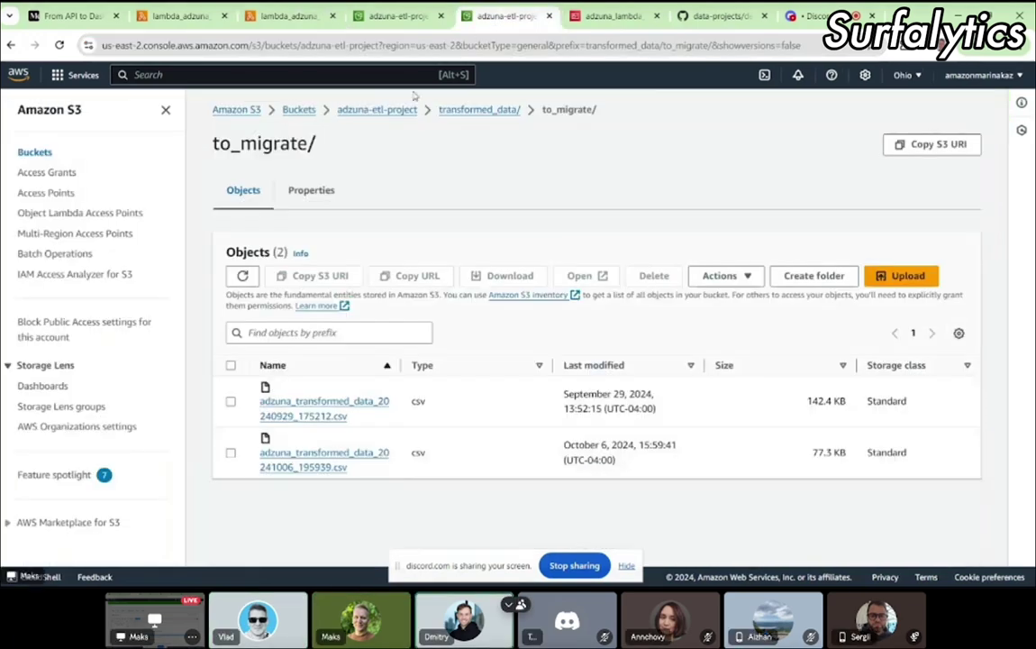
left_click(216, 45)
key("Return")
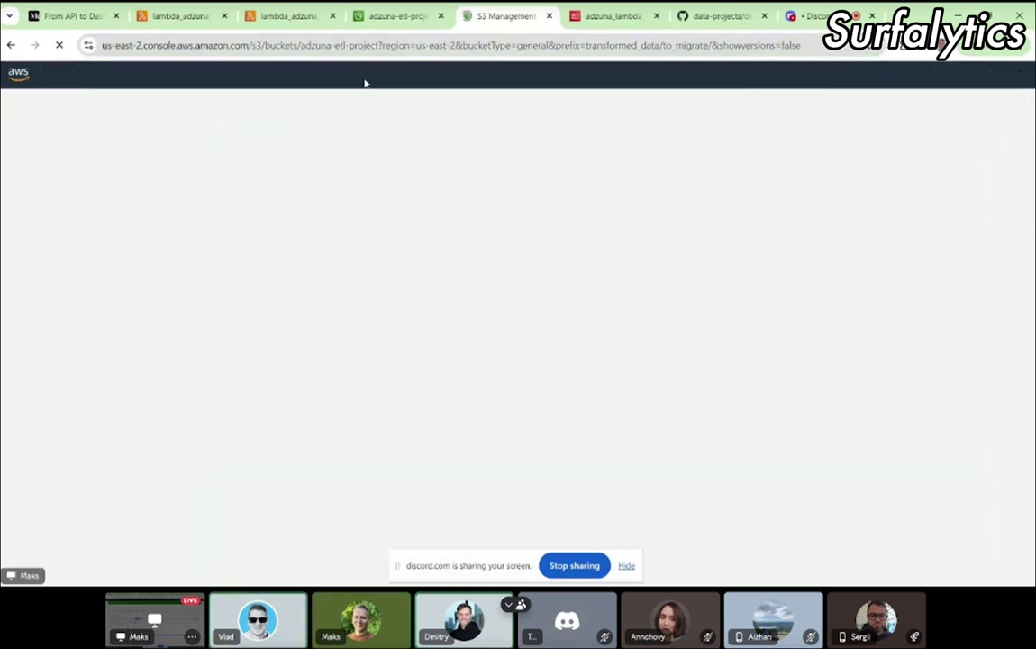
Step: In the Discord chat, highlight parts of the s3ObjectKey path: raw_data, to_process and the raw file name
left_click(305, 17)
left_click(808, 16)
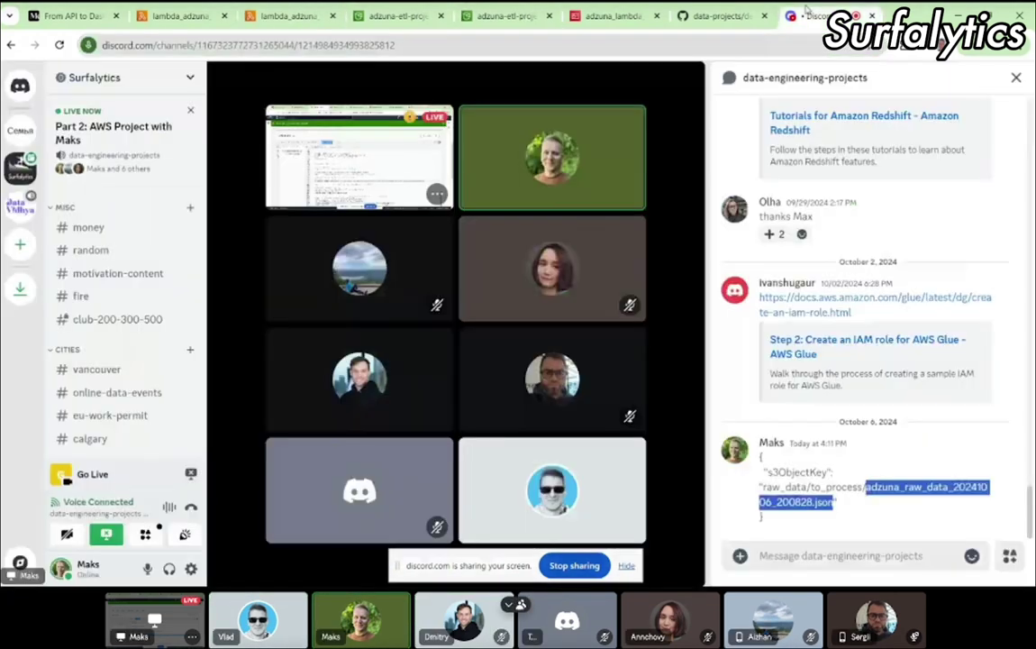
left_click_drag(773, 522, 842, 506)
left_click(760, 486)
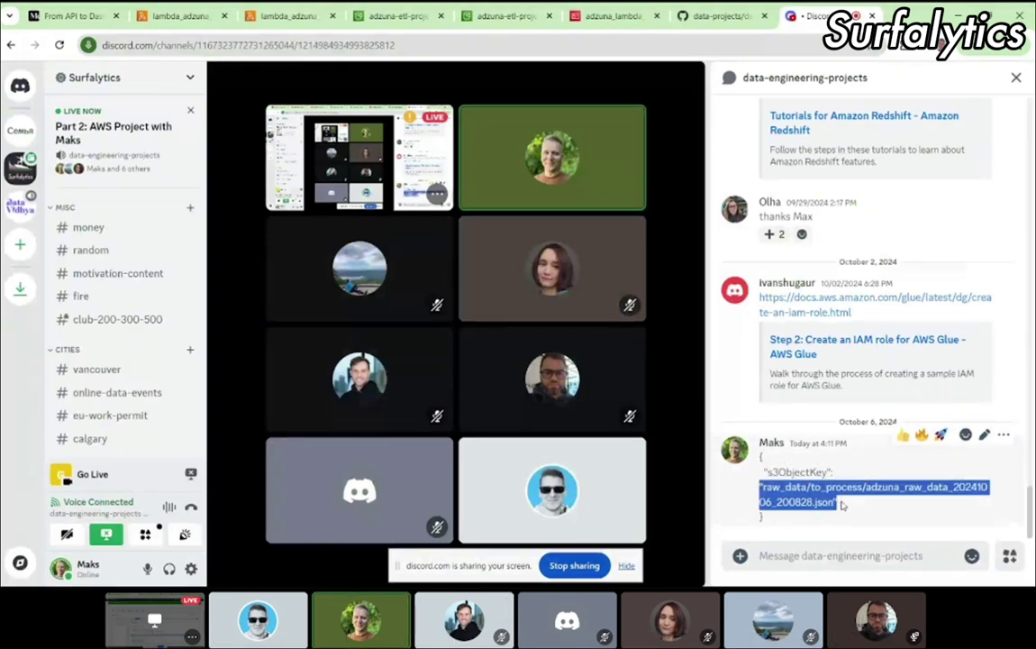
left_click(772, 487)
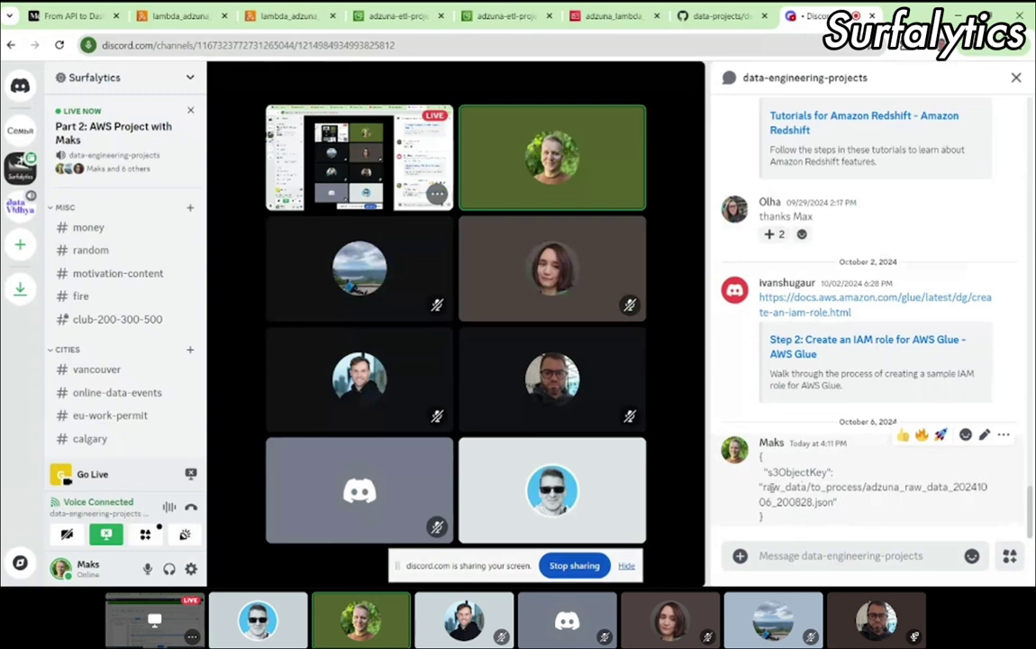
double_click(773, 488)
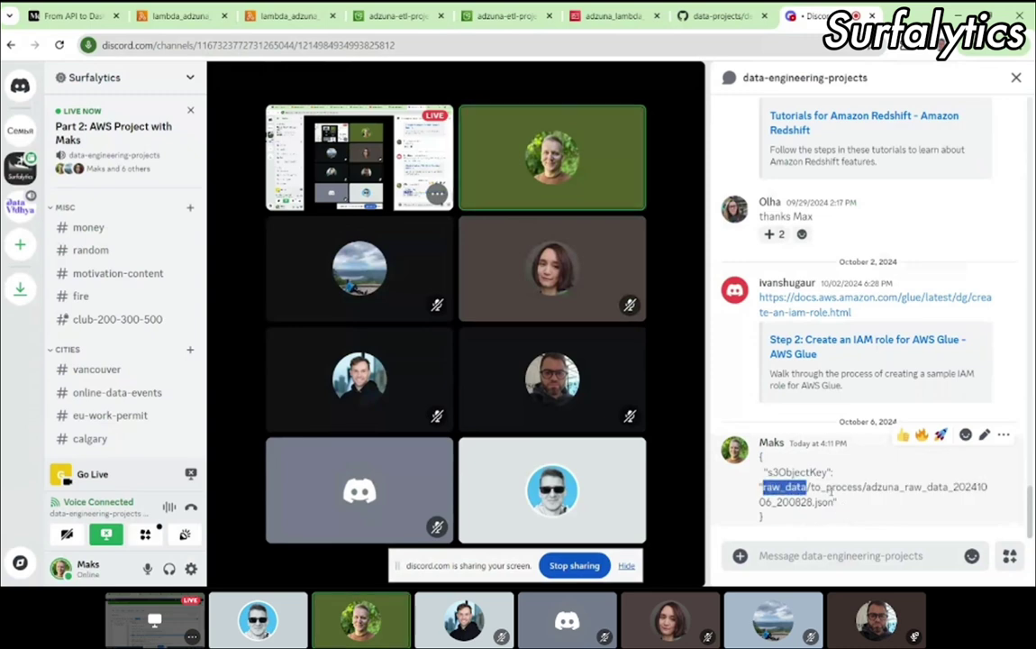
double_click(830, 488)
left_click(874, 491)
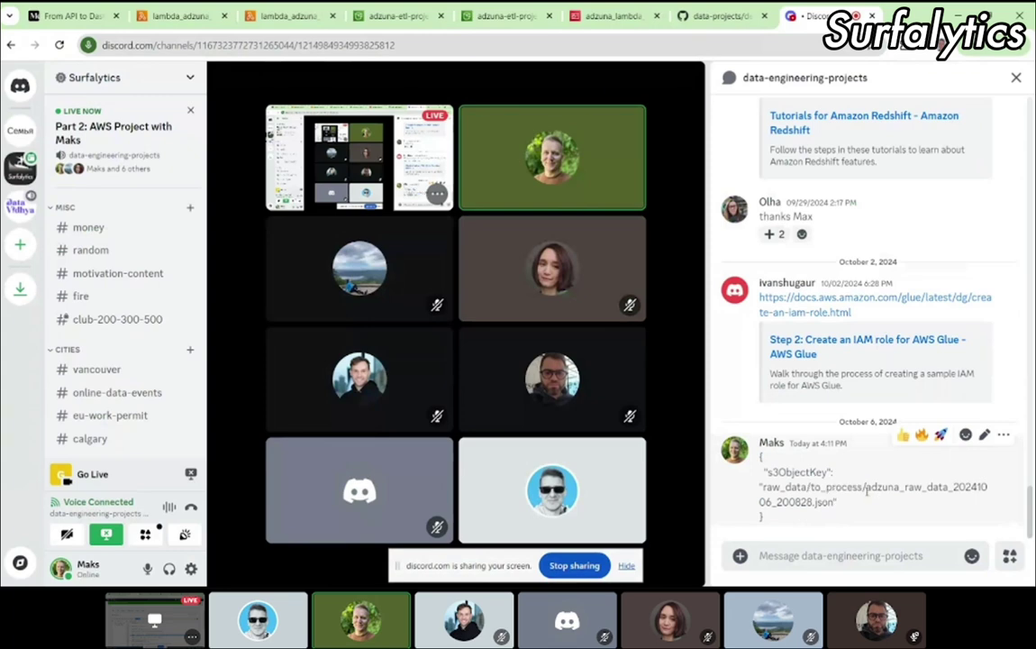
left_click_drag(868, 488, 836, 502)
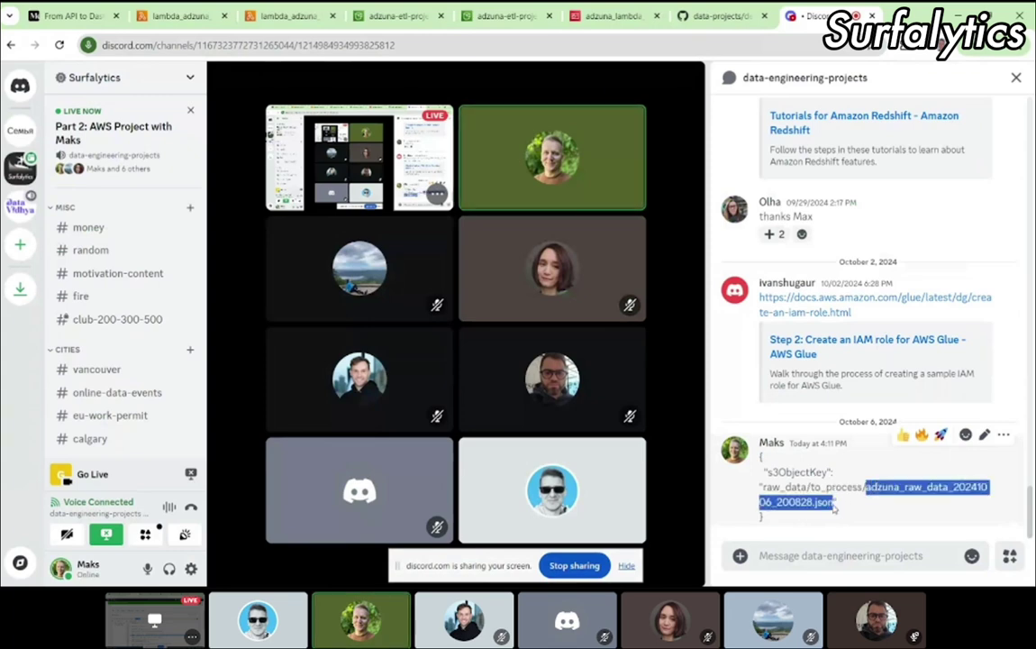
Step: Reload the S3 to_migrate folder, then run the transform function's saved test event
left_click(507, 15)
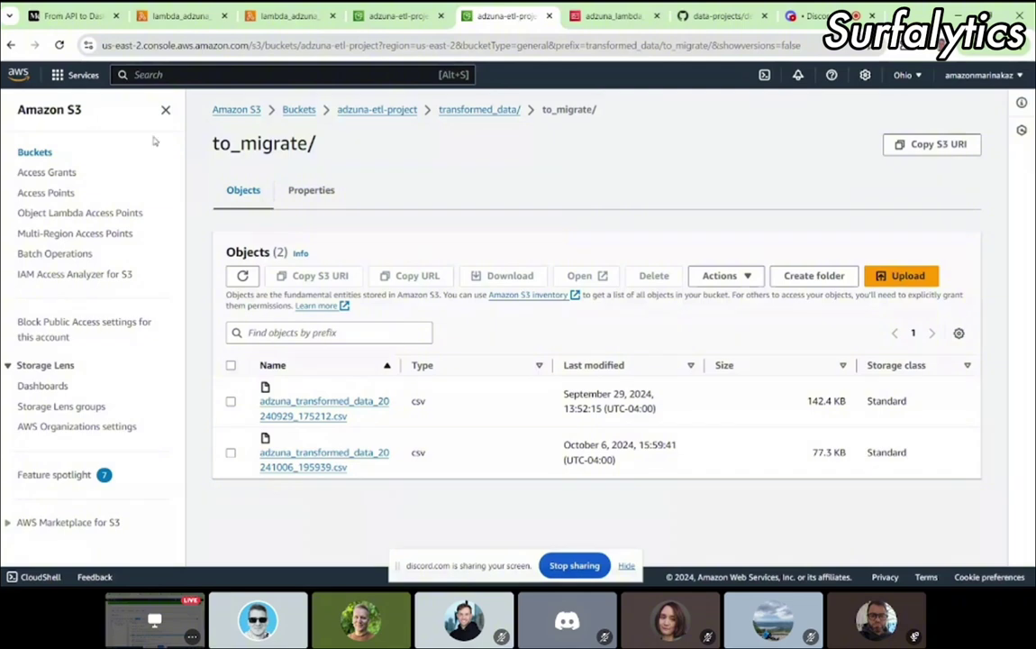
left_click(59, 45)
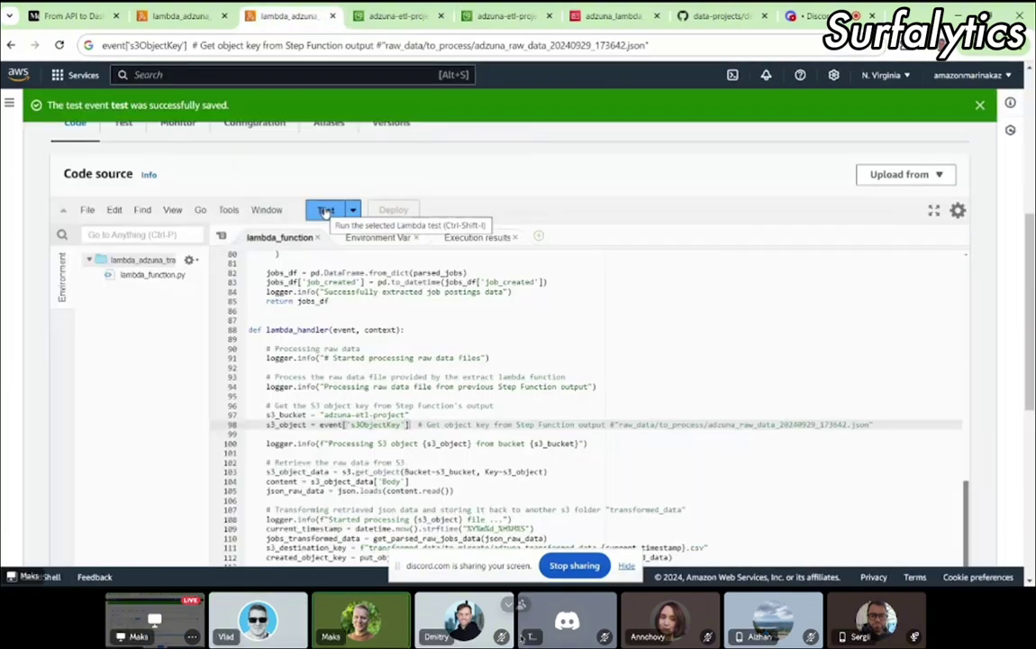
left_click(325, 210)
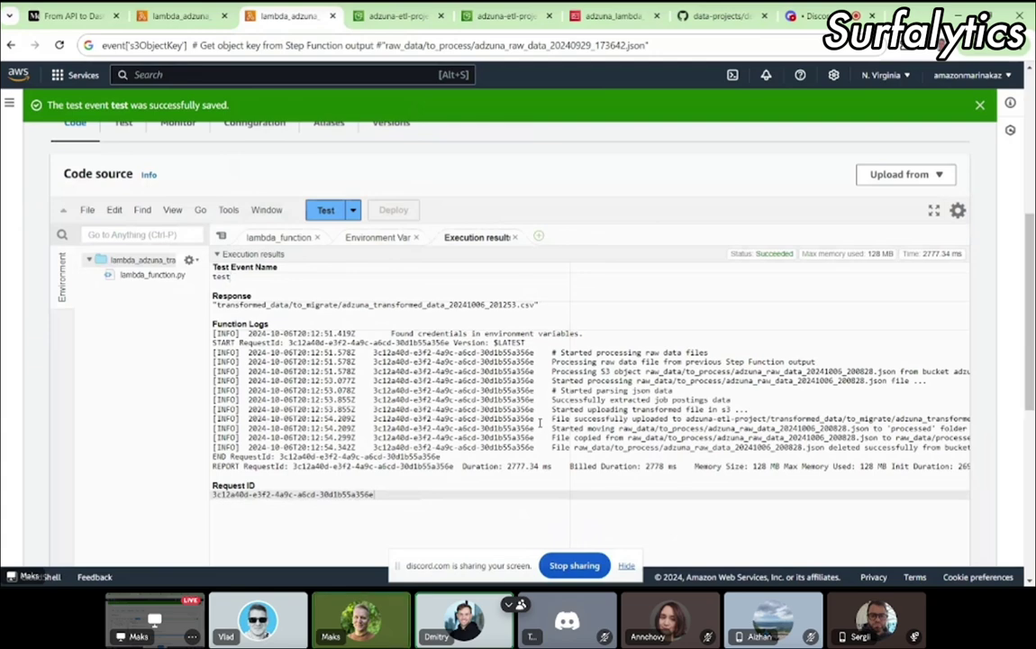
Step: Show the function's Python code and highlight line 98, s3_object = event['s3ObjectKey']
scroll(539, 424, "up", 2)
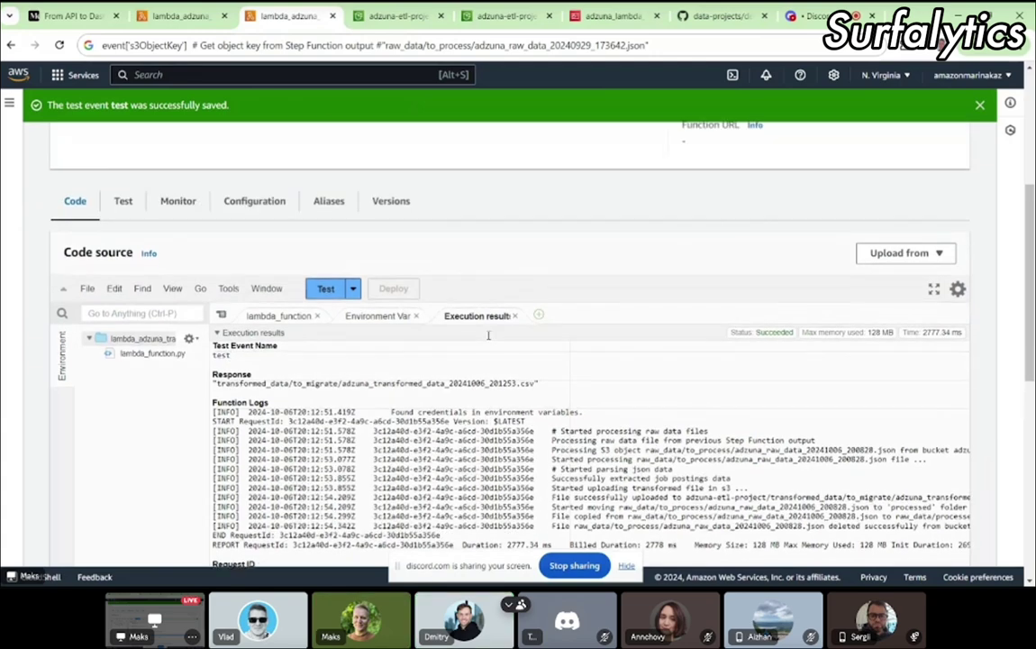
left_click(279, 315)
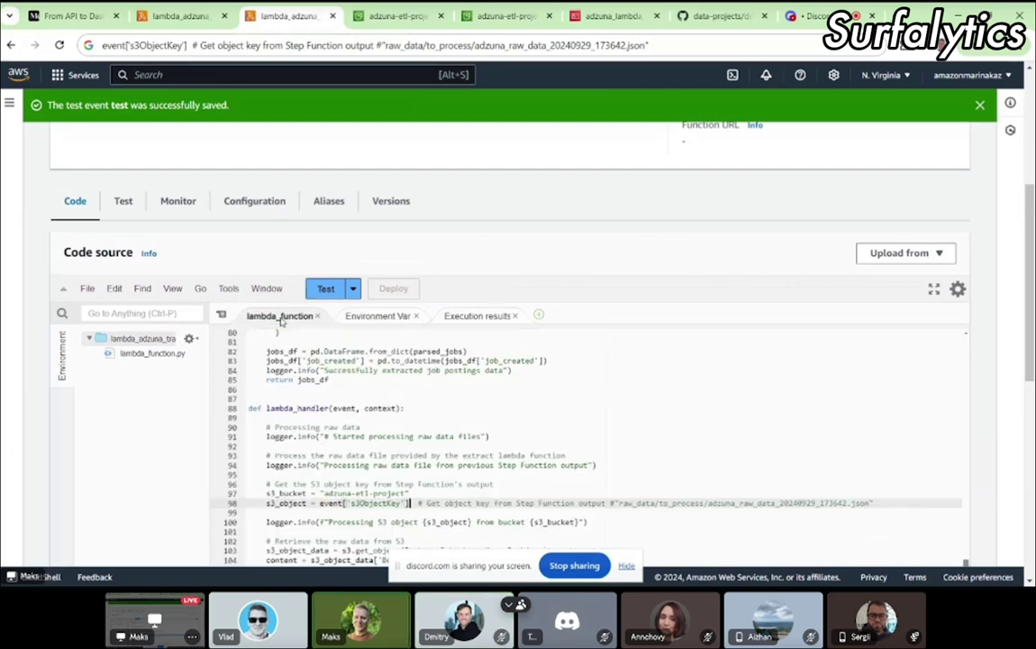
scroll(430, 425, "down", 1)
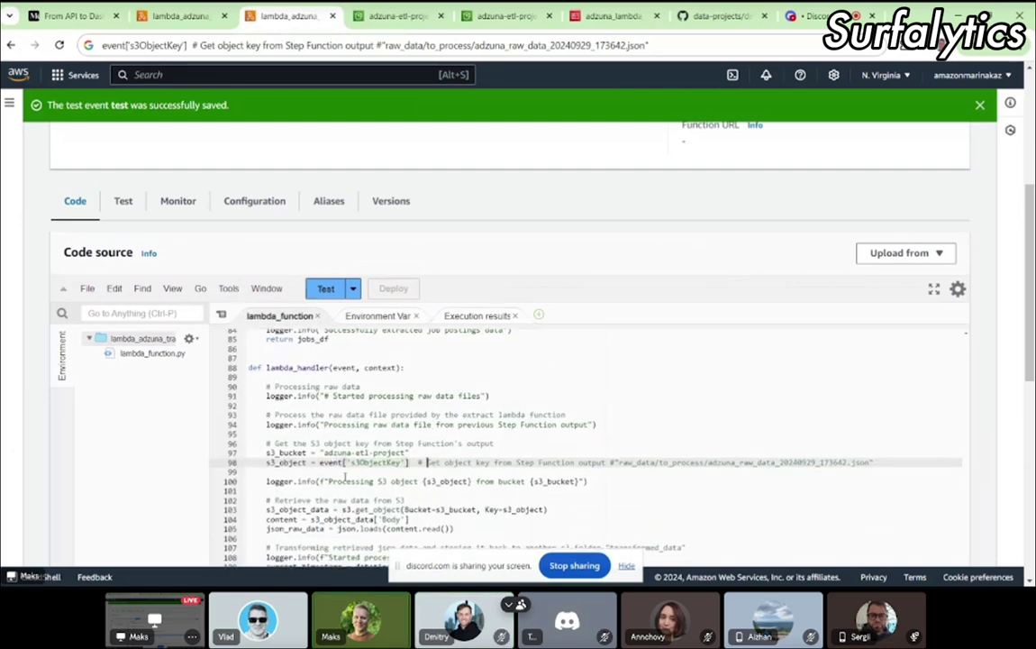
left_click_drag(419, 462, 209, 465)
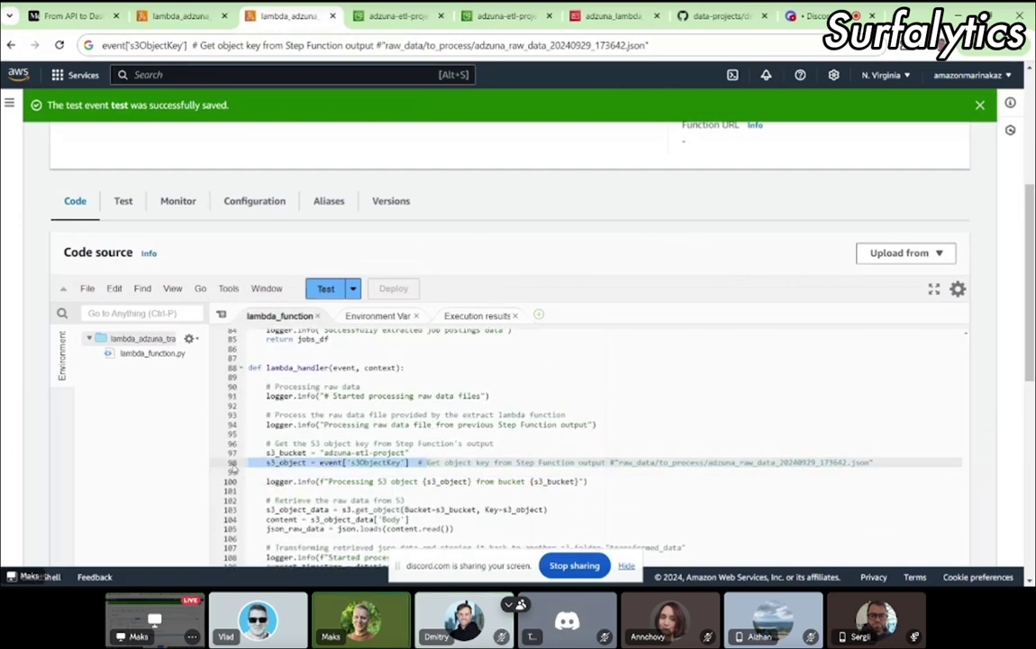
left_click(268, 462)
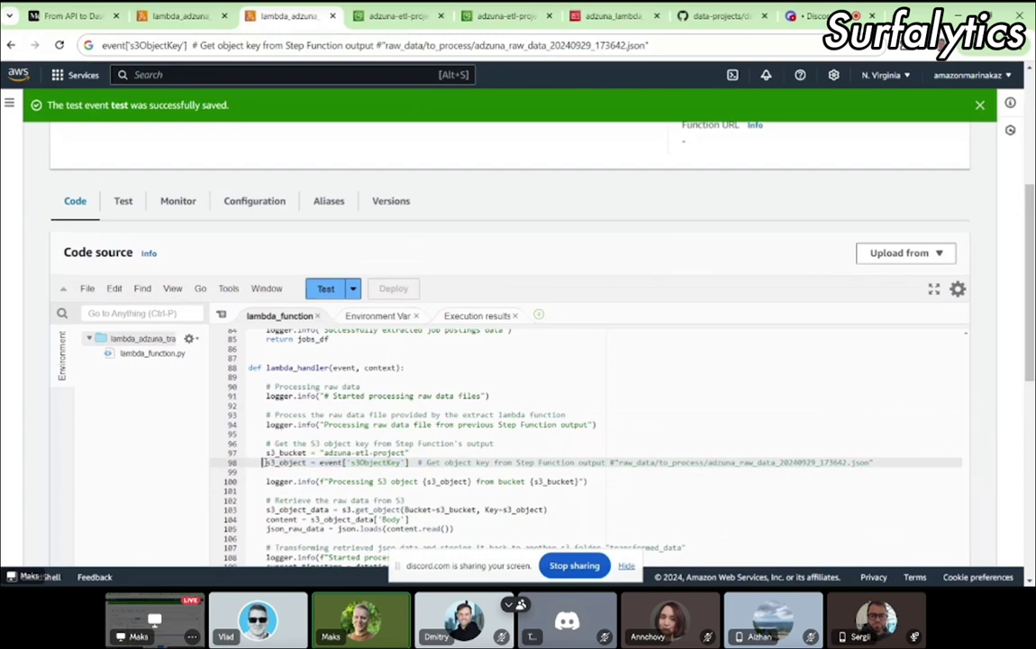
left_click_drag(262, 462, 411, 462)
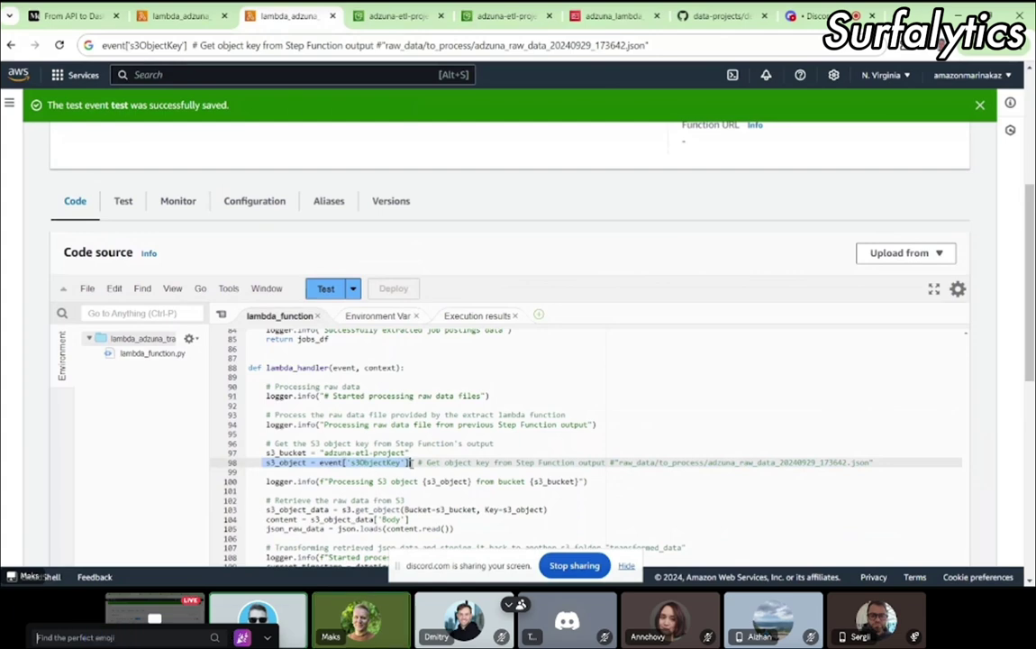
left_click(413, 453)
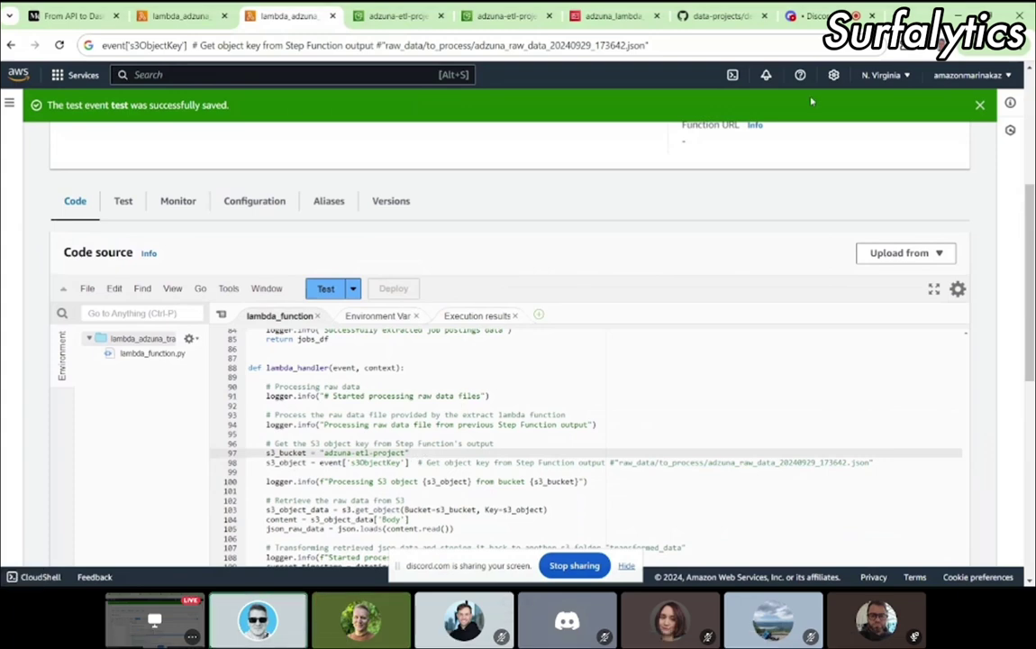
Step: Glance at Discord, highlight the s3_bucket assignment on line 97, then return to S3 to_migrate
left_click(807, 22)
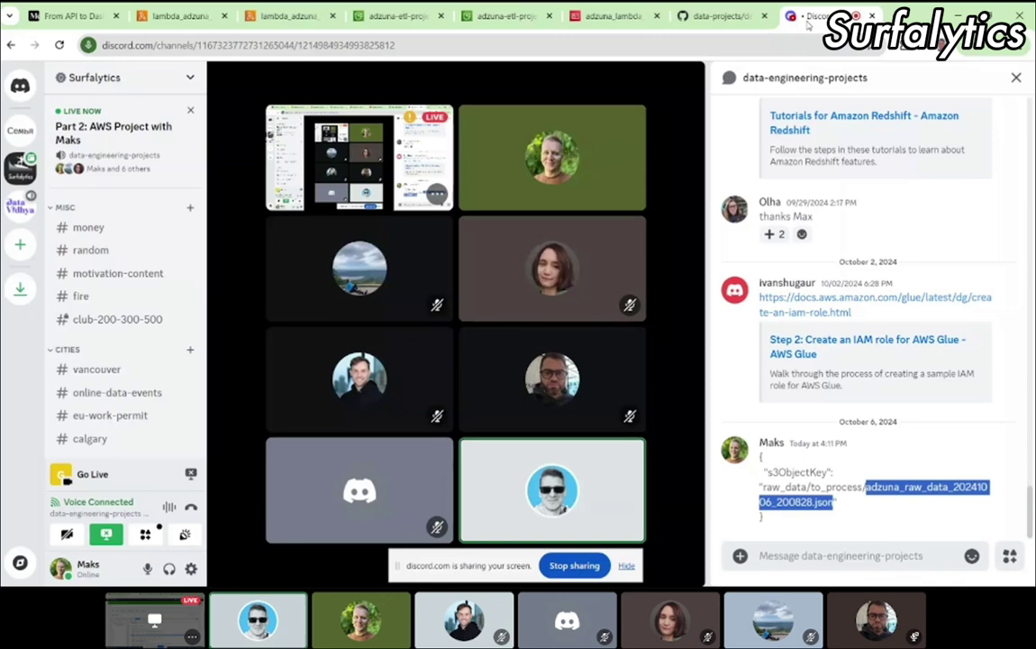
left_click(288, 15)
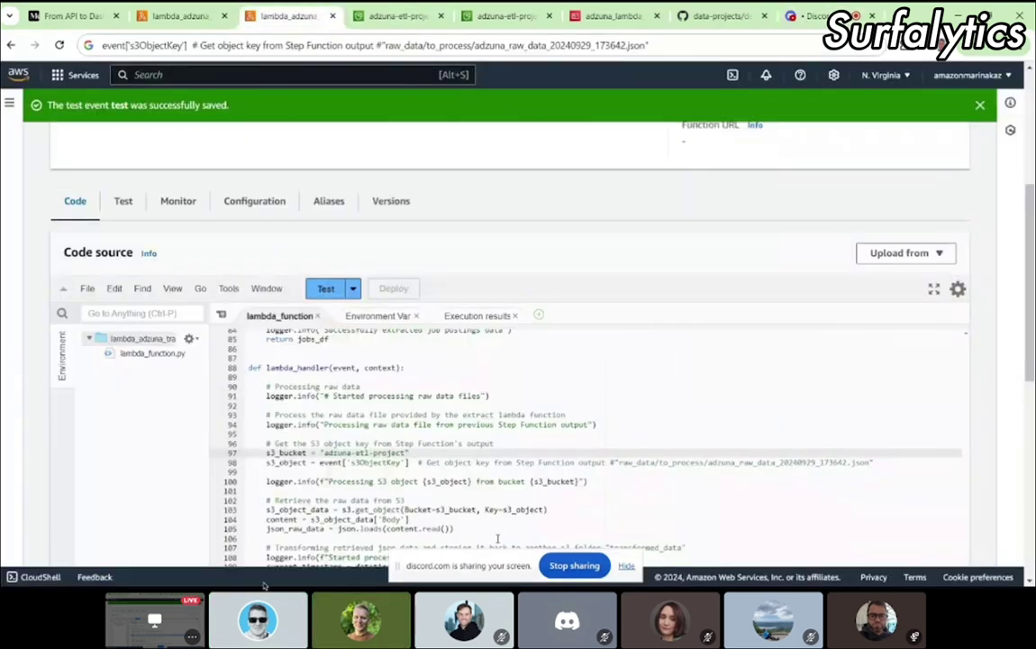
left_click_drag(410, 452, 230, 459)
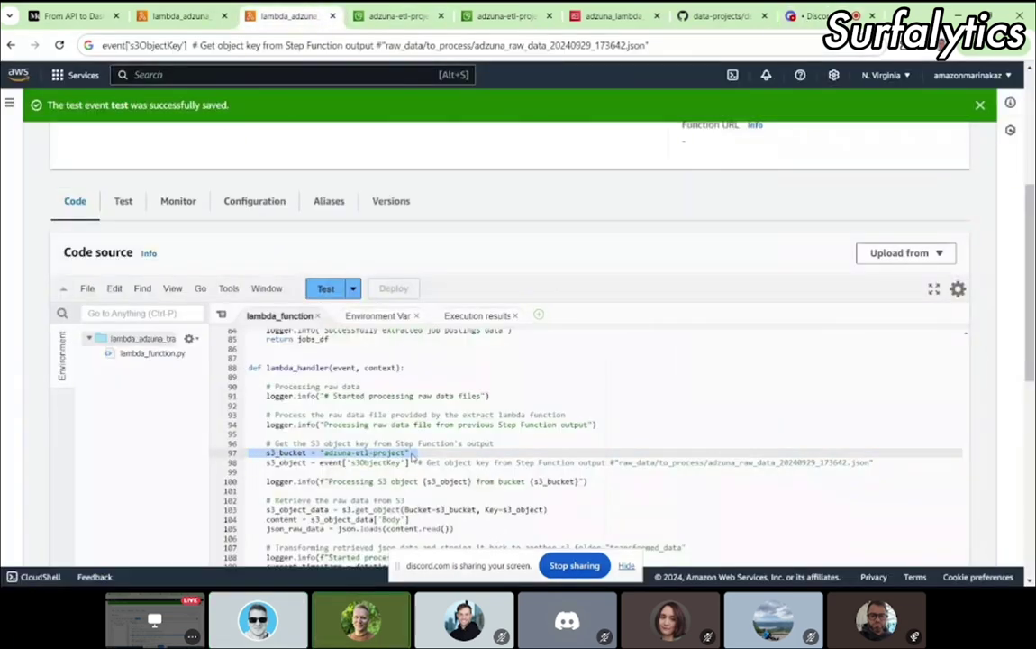
left_click(421, 453)
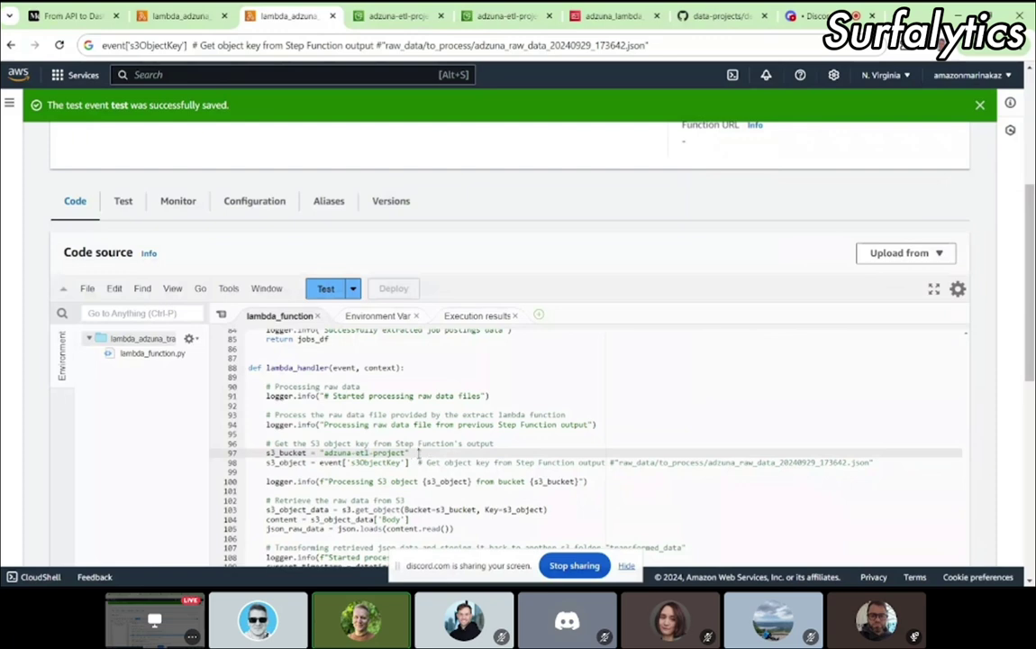
left_click(473, 15)
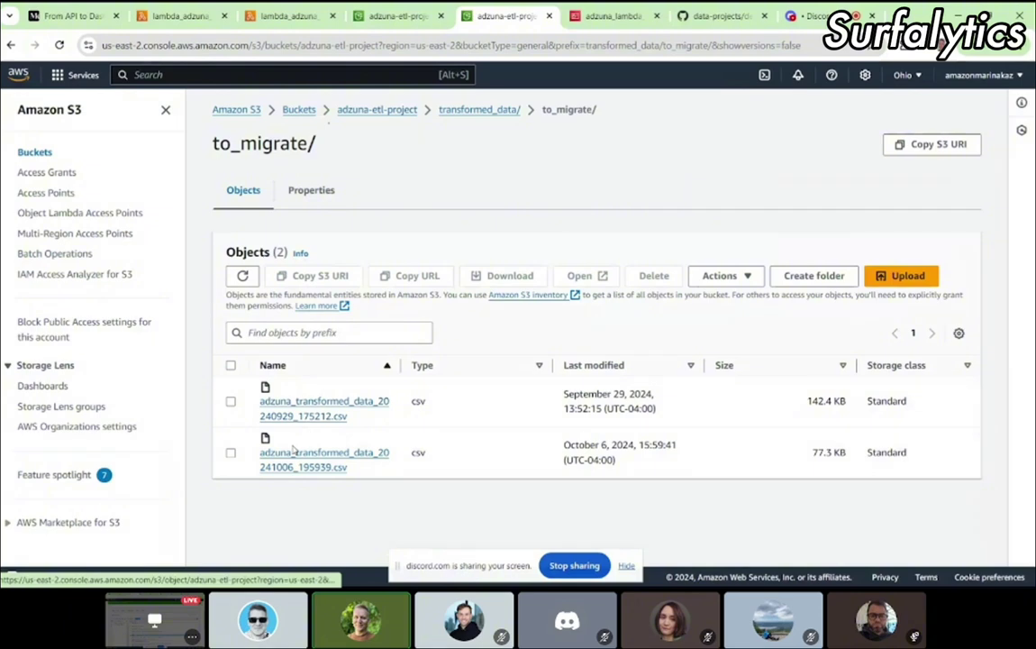
Step: Refresh to_migrate to reveal adzuna_transformed_data_20241006_201253.csv (81.9 KB), then scroll the Lambda code to the handler
left_click(58, 46)
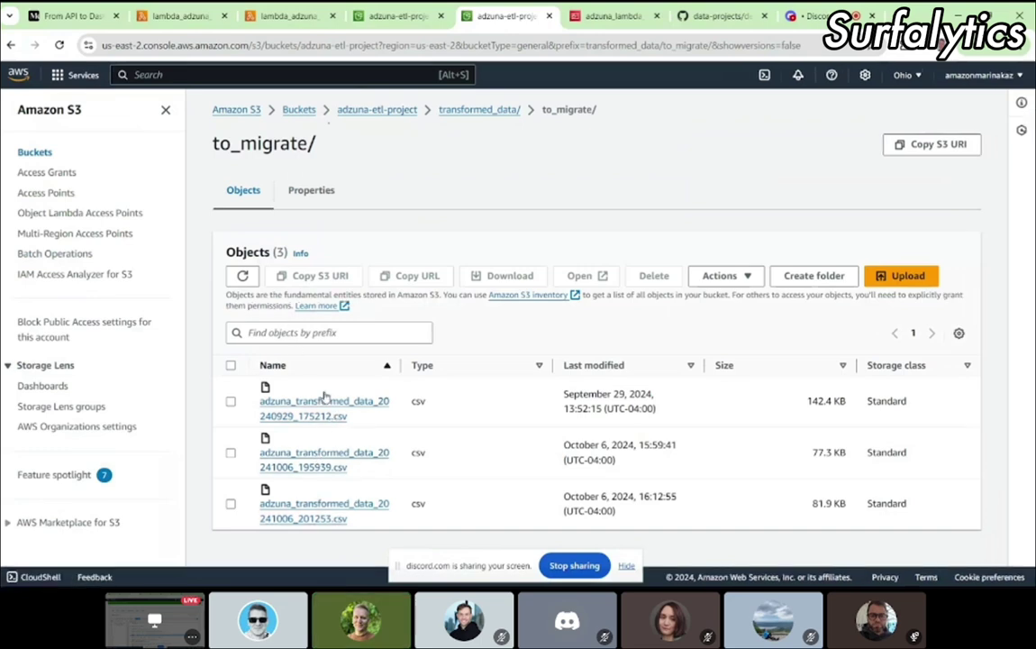
left_click(280, 23)
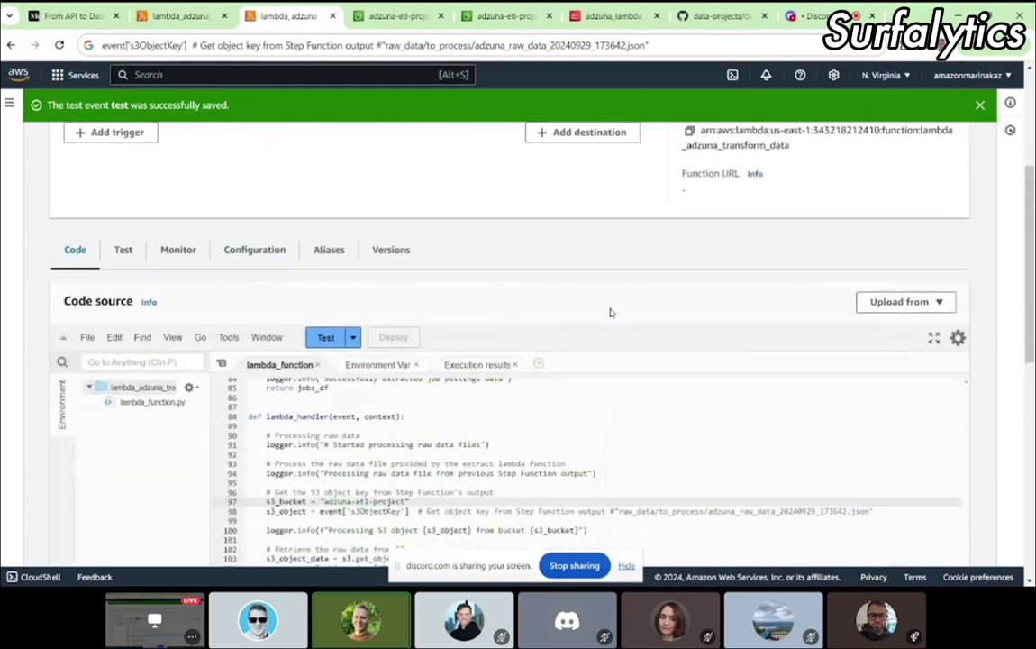
scroll(610, 313, "down", 5)
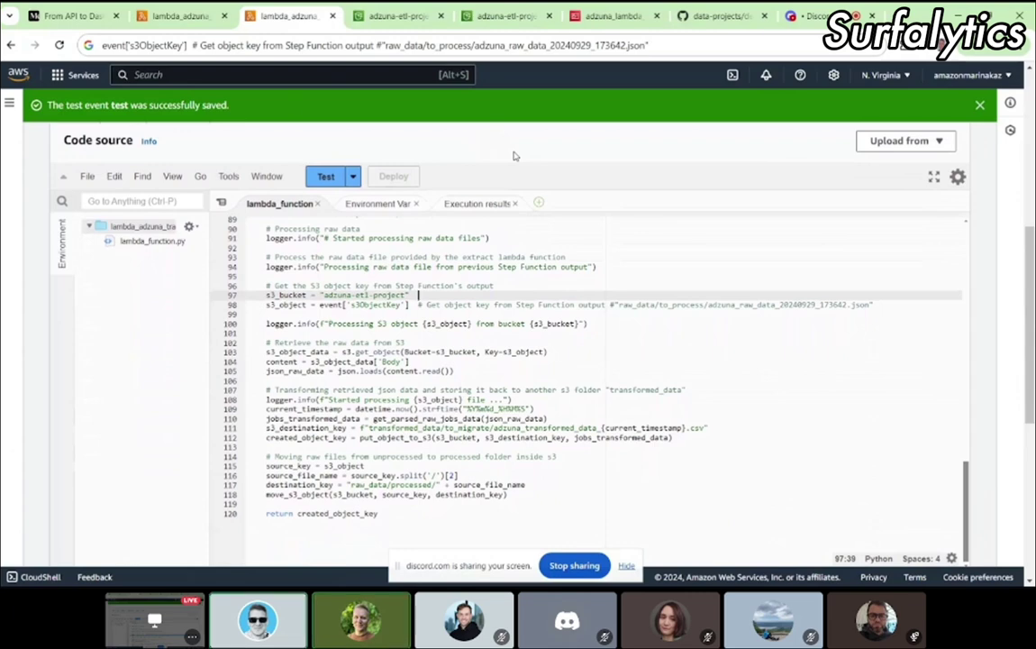
left_click(500, 16)
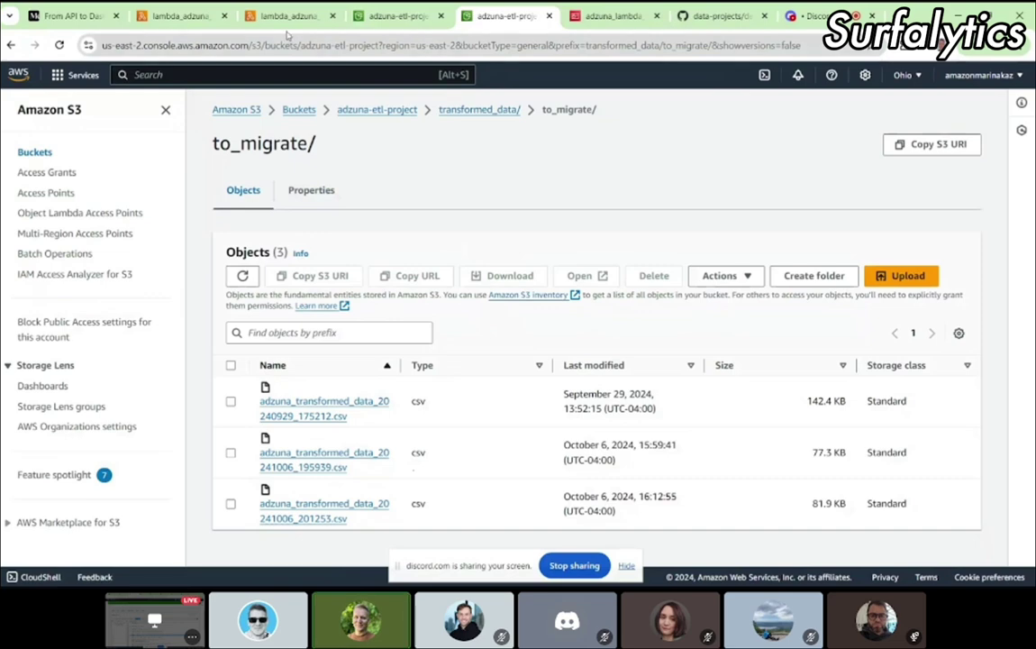
left_click(281, 18)
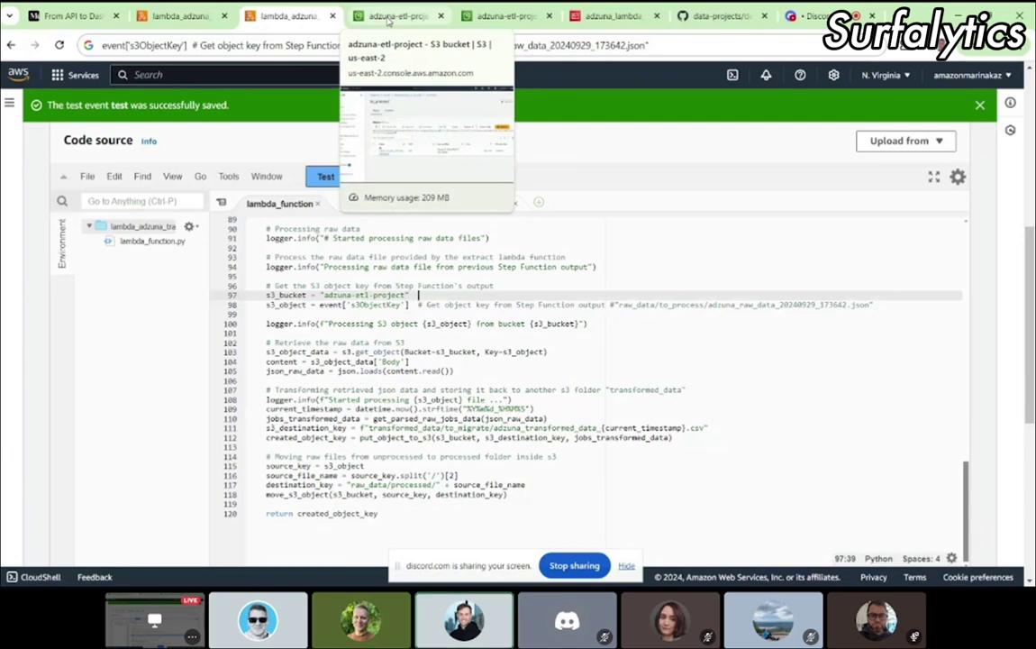
Step: Reload raw_data/to_process to confirm it is empty, then highlight Lambda code lines 97–98
left_click(387, 18)
left_click(258, 42)
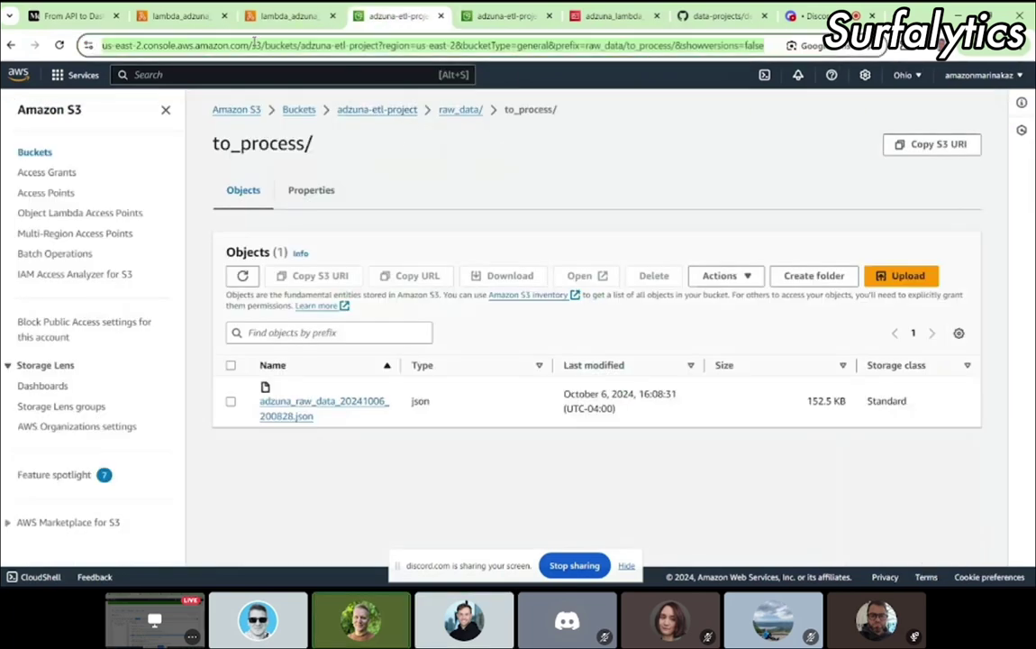
key("Return")
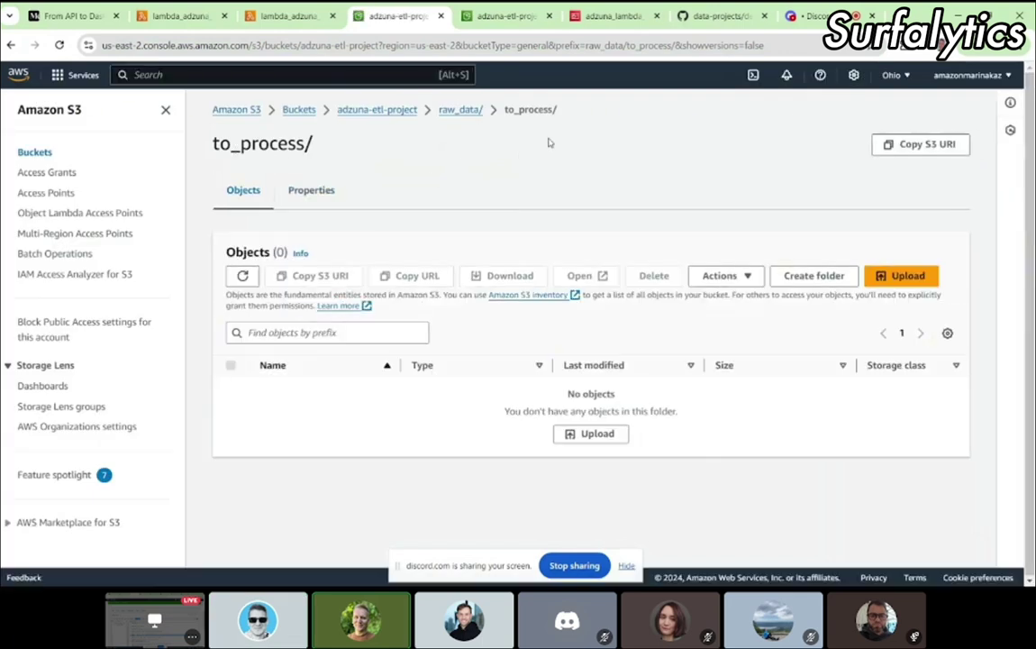
left_click_drag(218, 148, 317, 148)
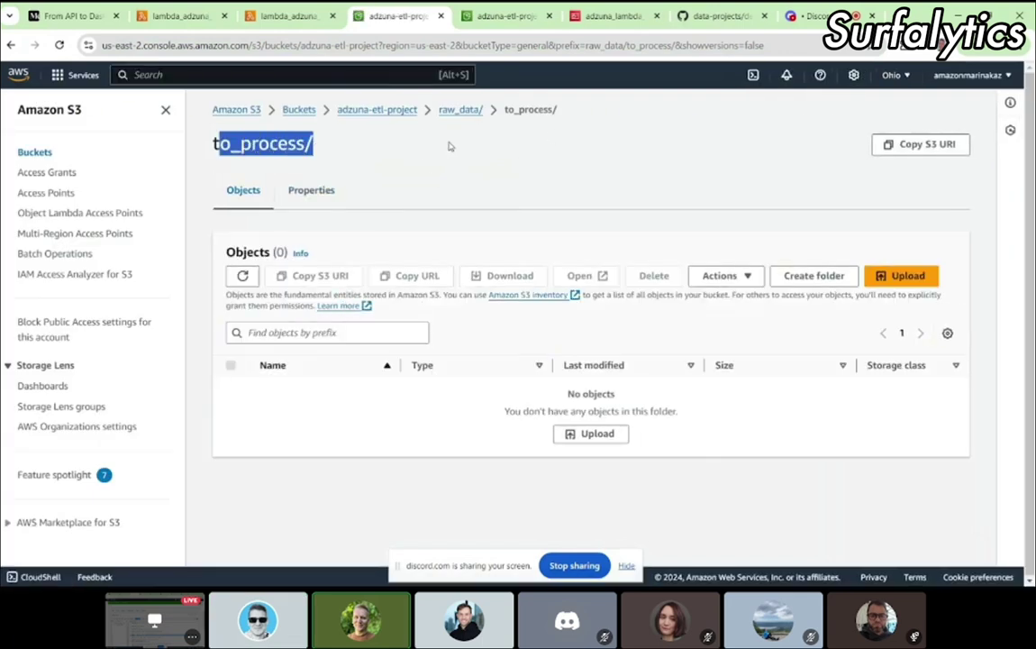
left_click(333, 150)
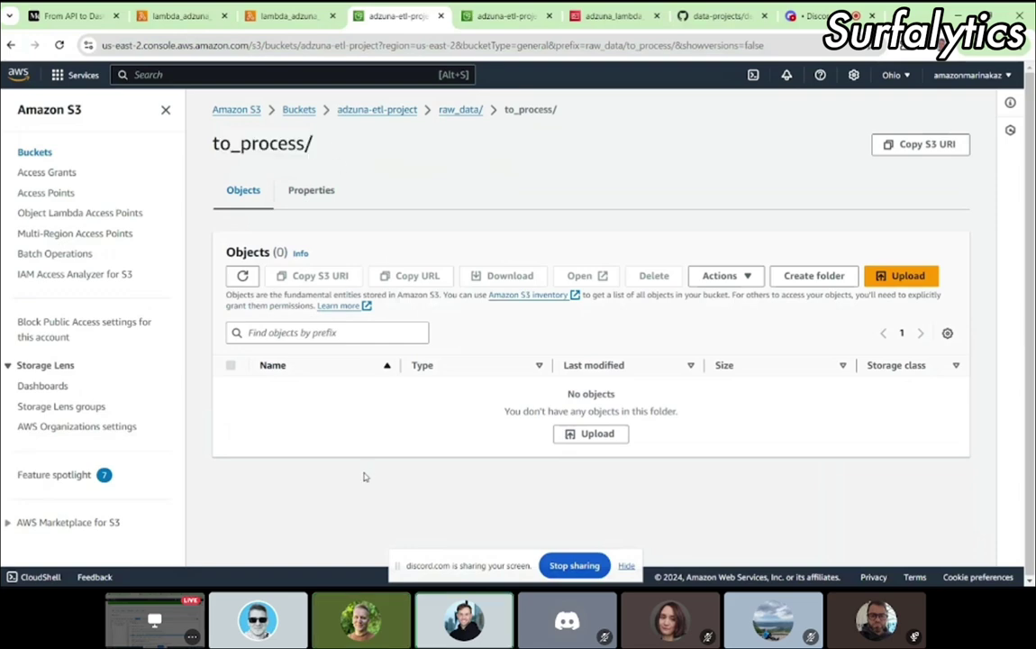
key("ctrl+shift+Tab")
left_click_drag(429, 305, 251, 294)
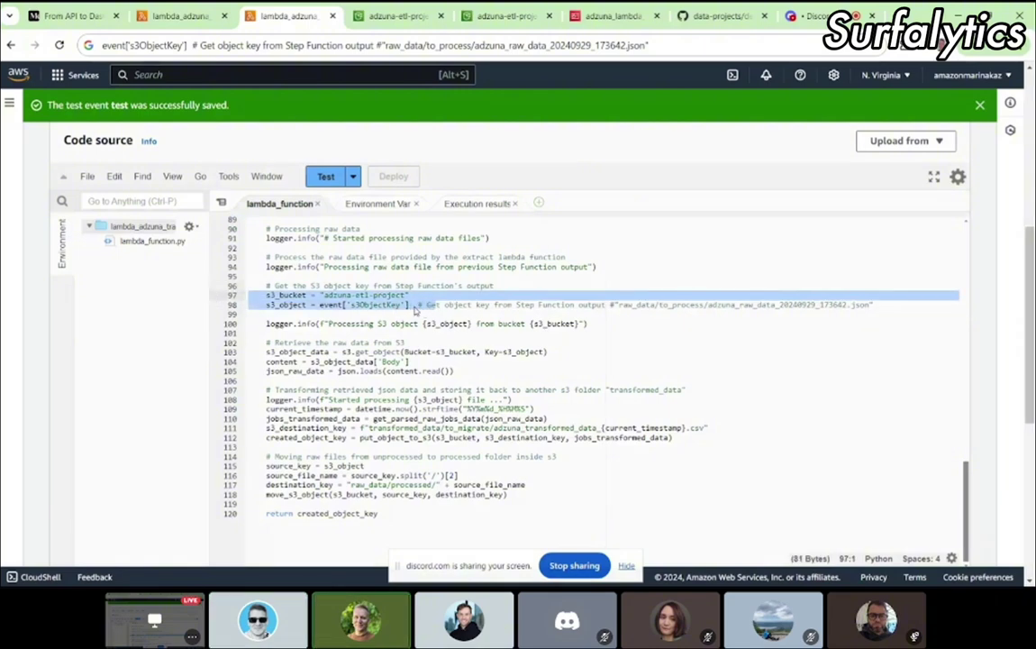
Step: Inspect the saved test event's s3ObjectKey path, check to_process for files, and close the test configuration
double_click(339, 294)
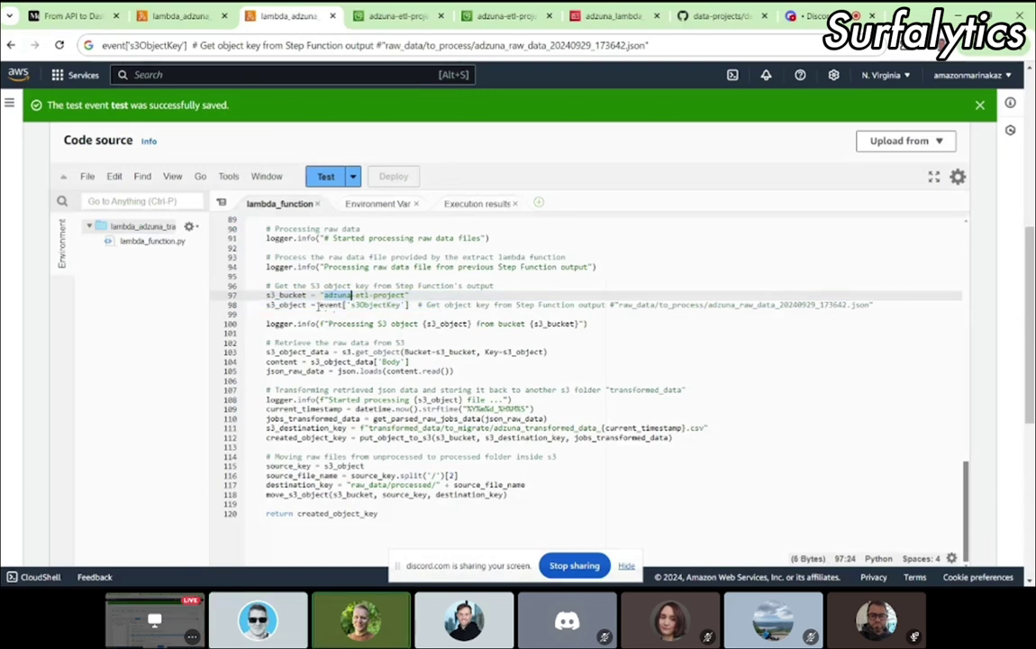
left_click_drag(317, 304, 410, 305)
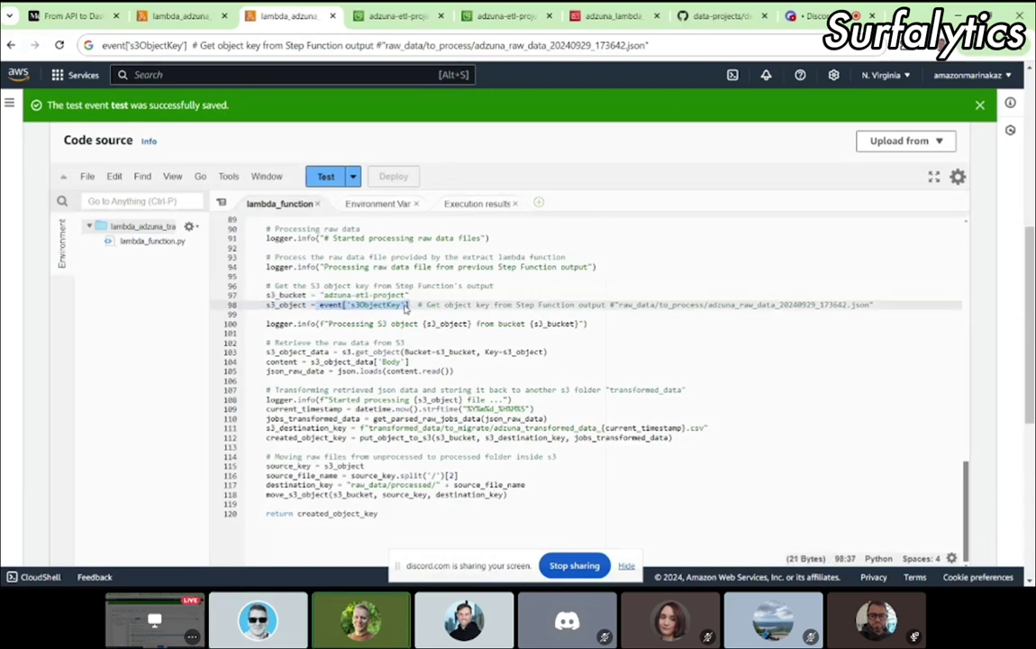
left_click(353, 179)
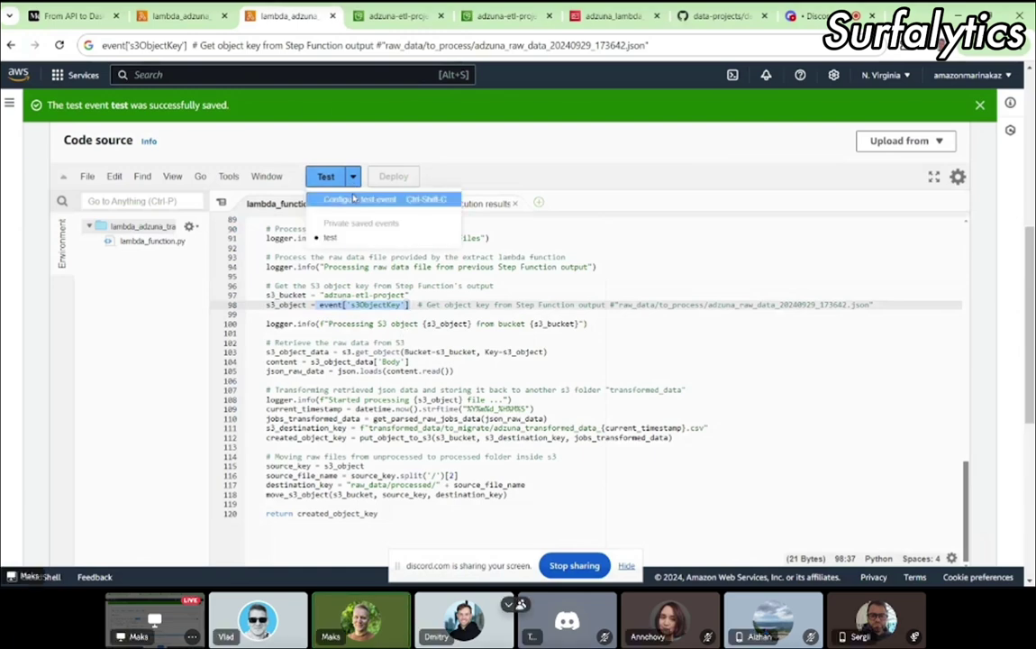
left_click(353, 199)
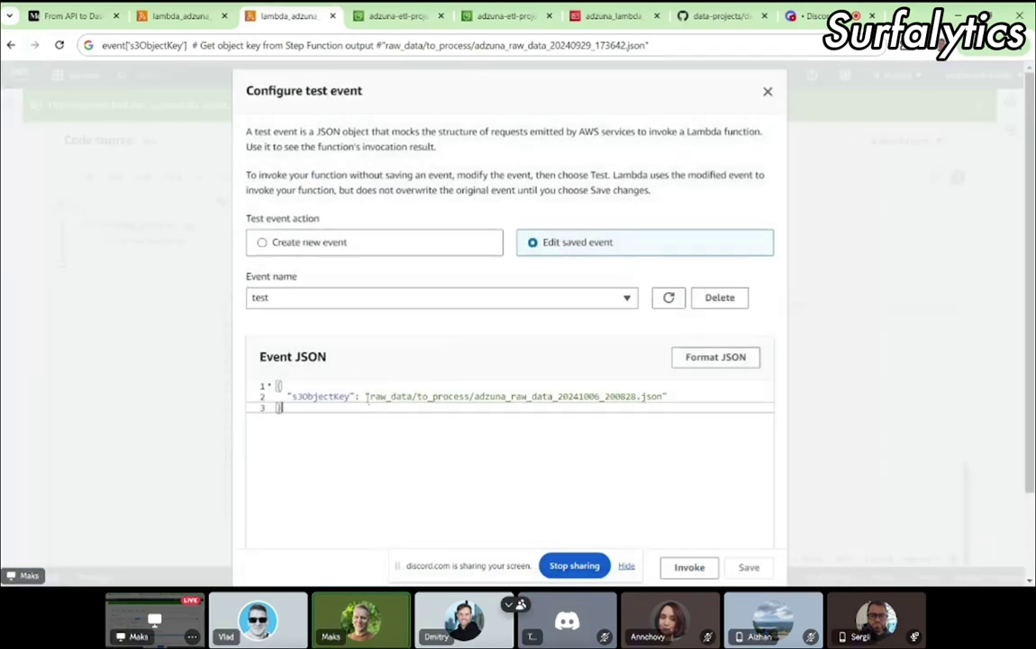
left_click_drag(365, 397, 673, 395)
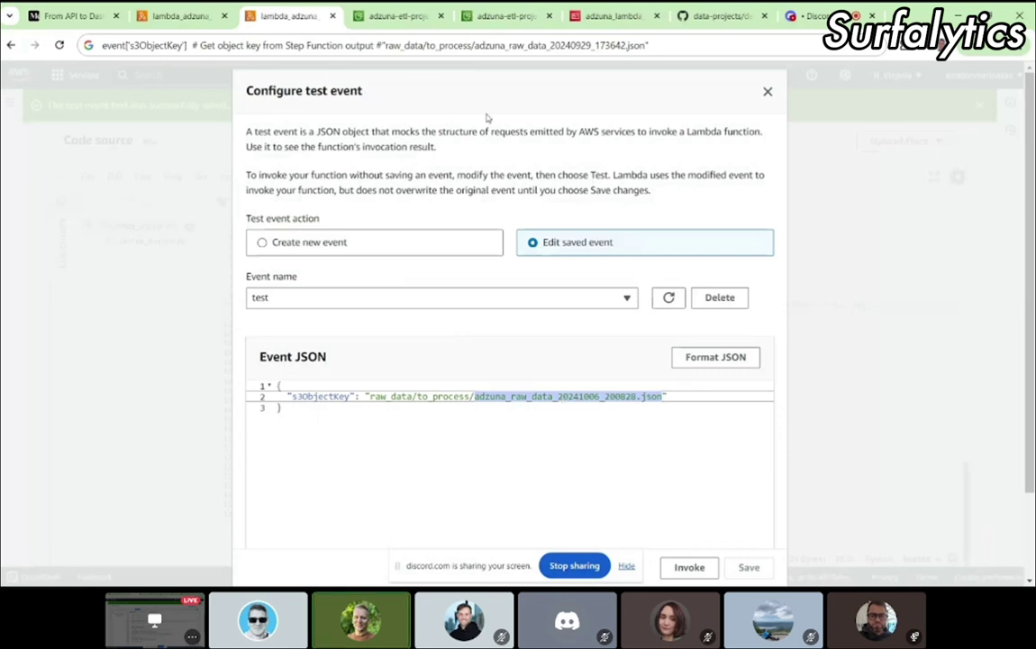
left_click(397, 17)
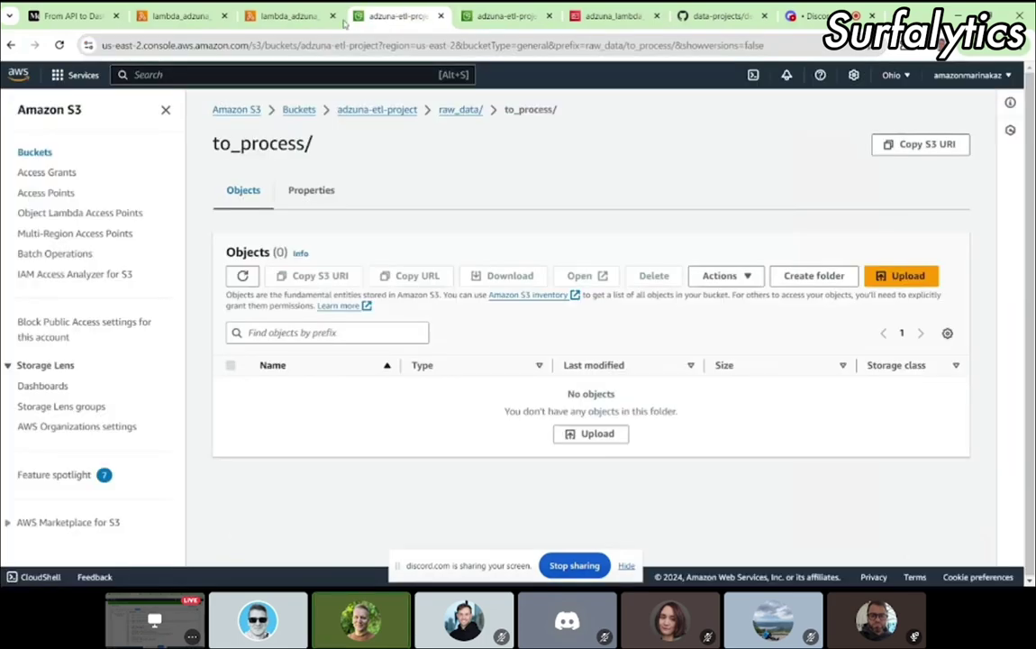
left_click(282, 14)
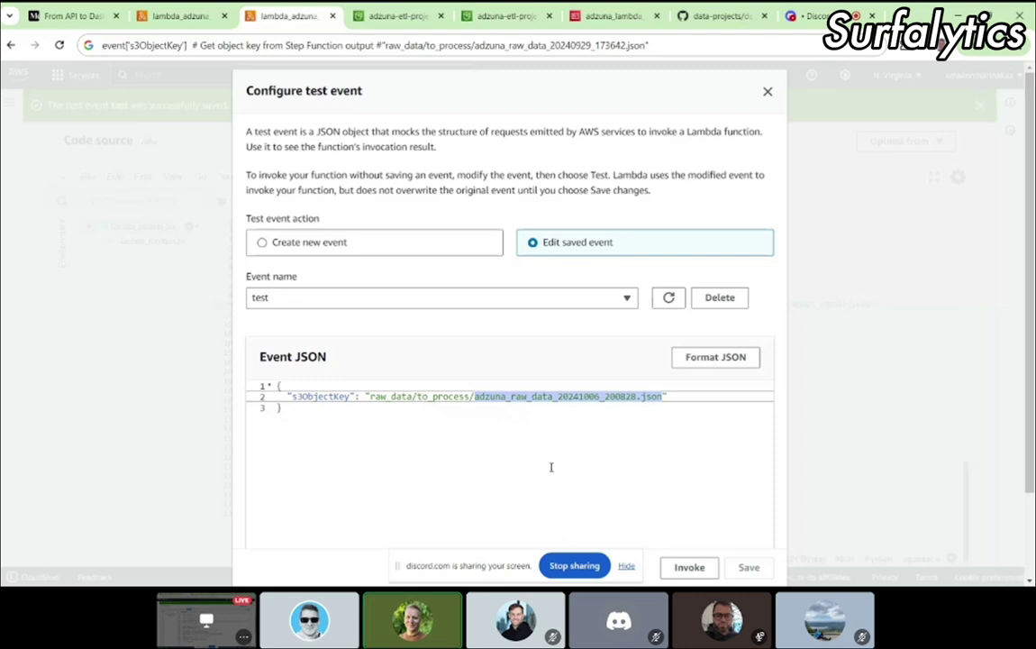
left_click(767, 94)
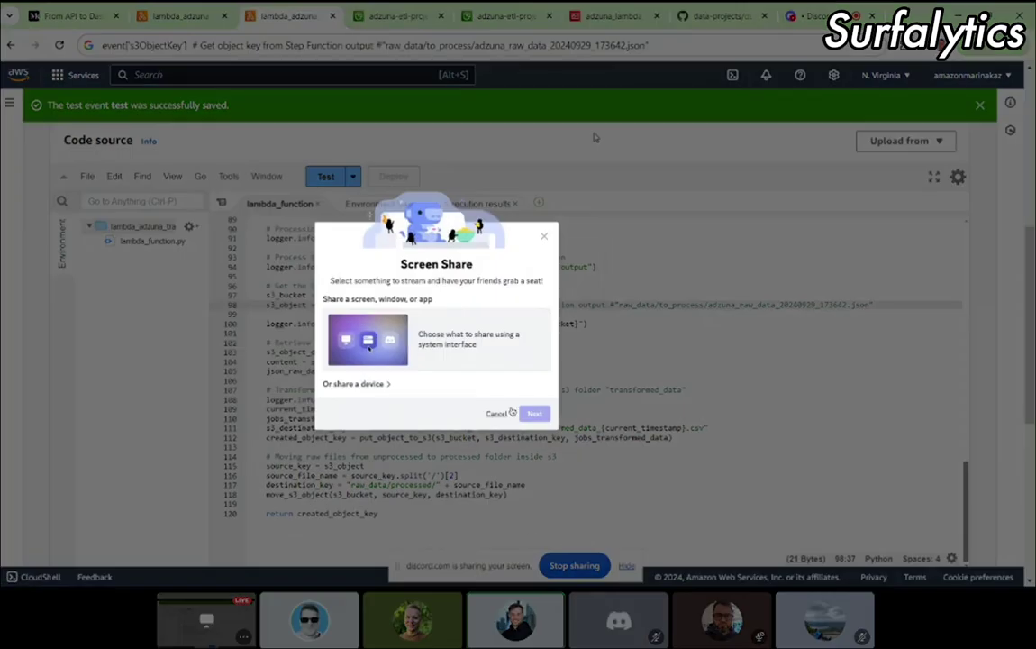
Step: Start sharing the screen to the Discord call and scroll through the Lambda code
left_click(484, 346)
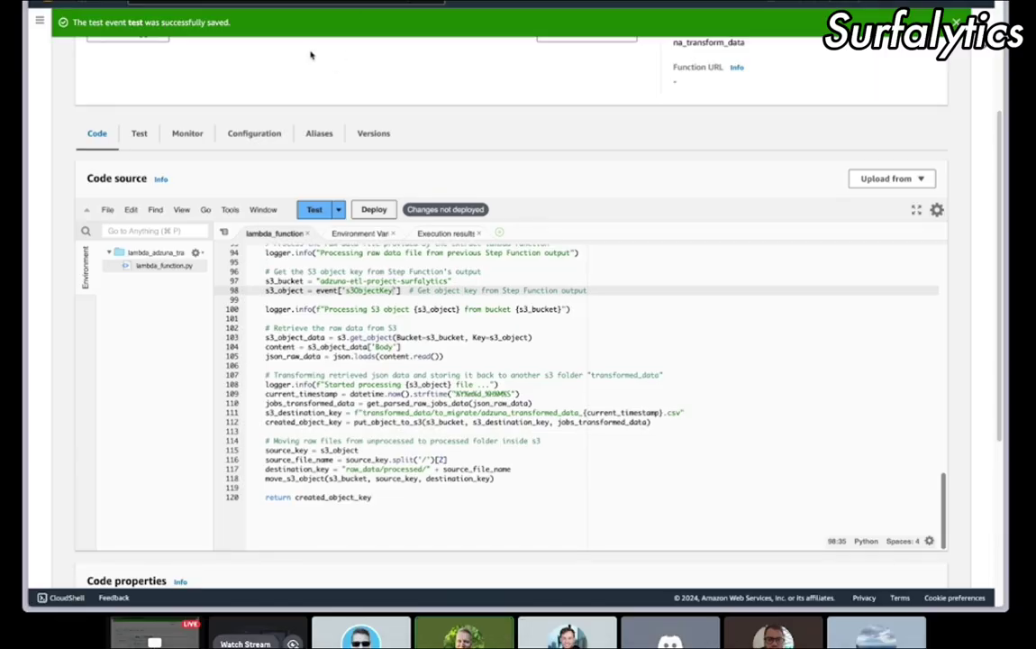
scroll(335, 460, "up", 1)
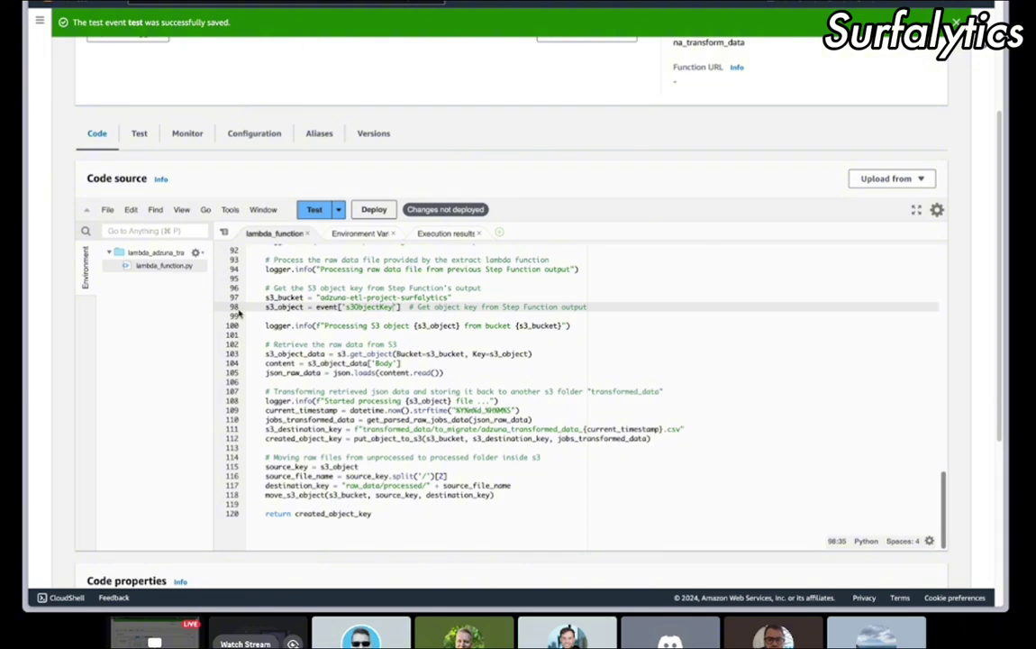
scroll(320, 376, "up", 15)
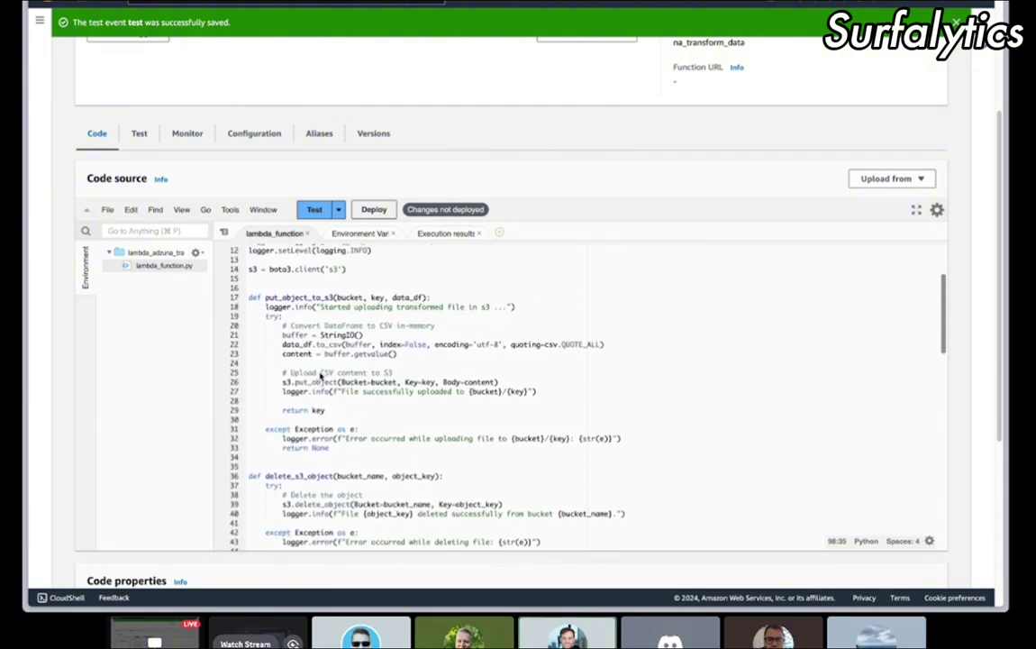
scroll(320, 376, "up", 3)
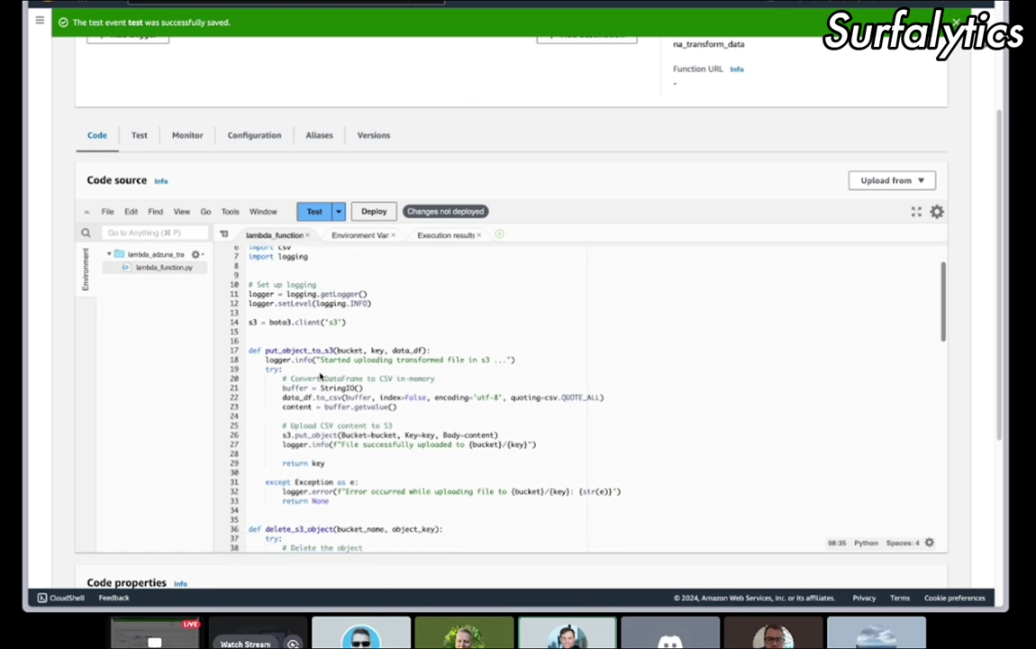
scroll(341, 301, "down", 4)
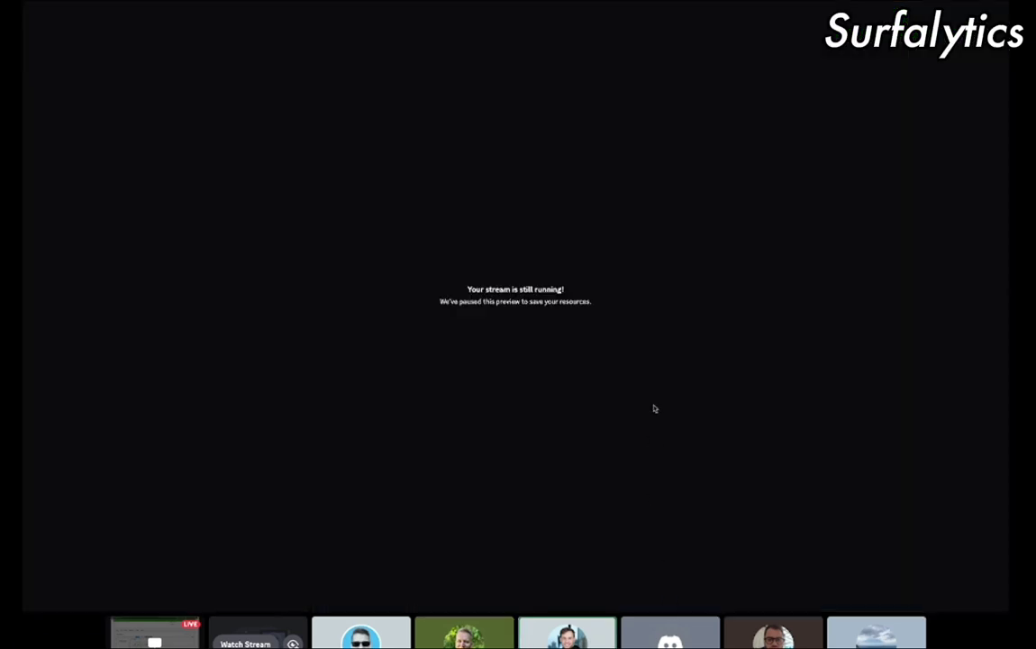
Step: Resume the paused stream preview, scroll the code, and watch the other participant's stream
left_click(371, 592)
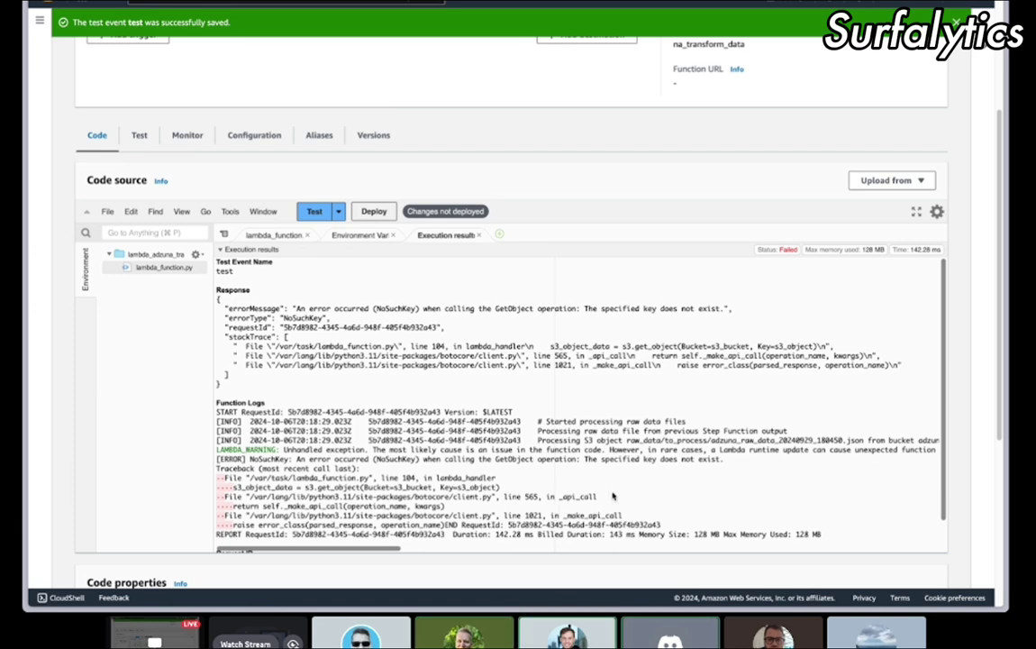
scroll(599, 504, "down", 1)
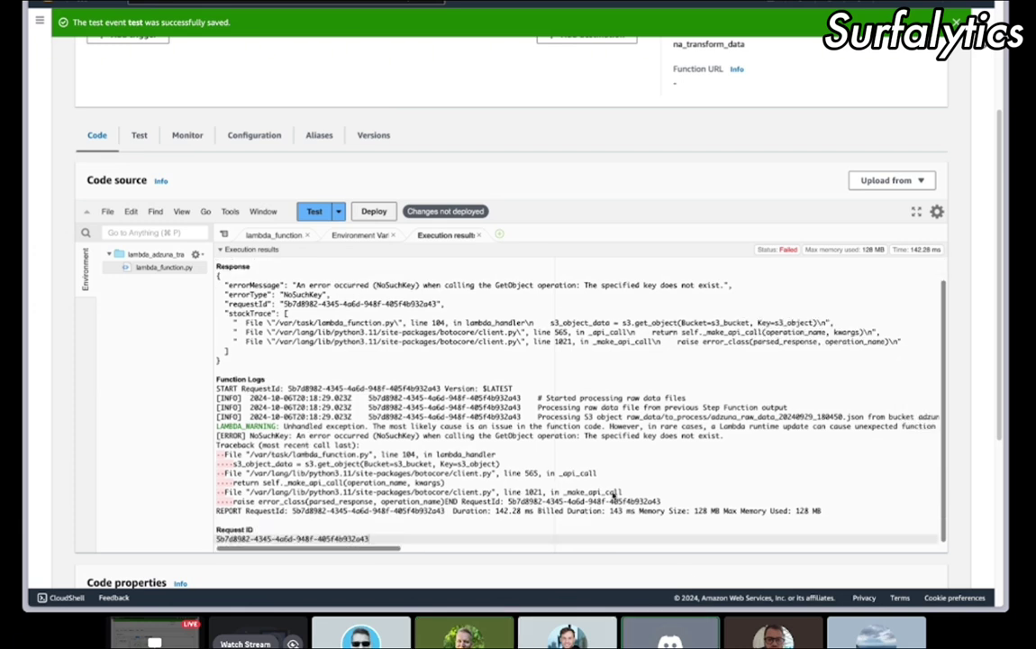
scroll(614, 494, "up", 4)
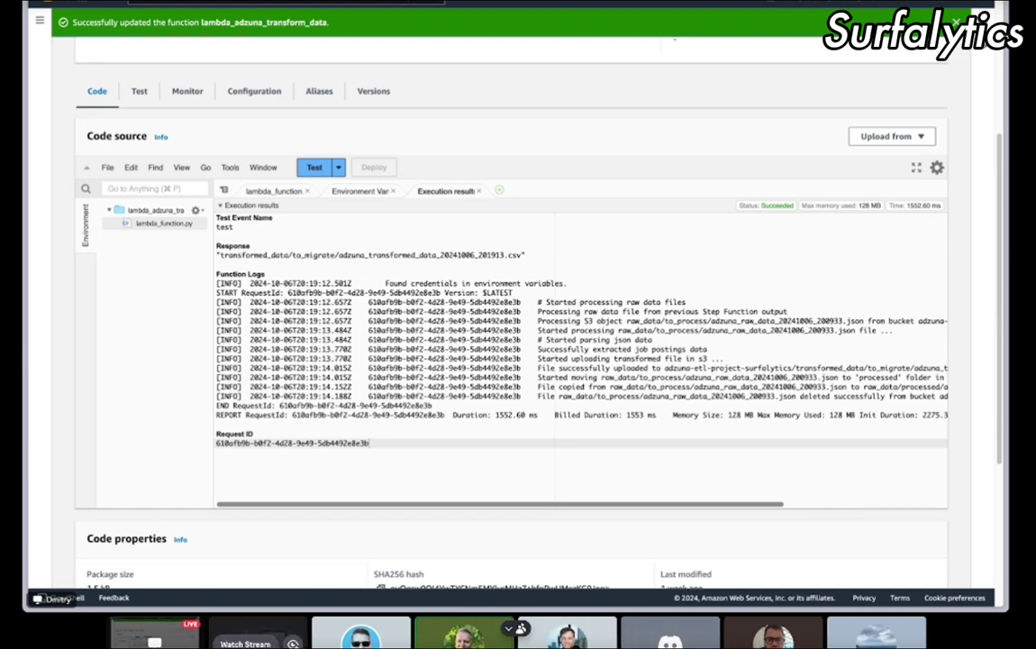
left_click(245, 641)
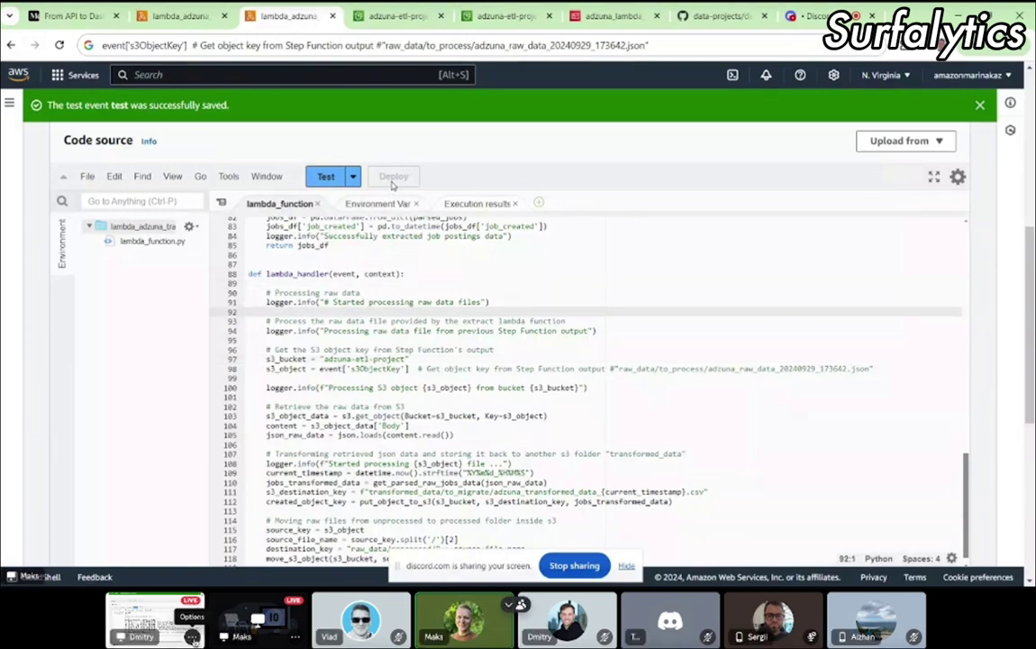
left_click(216, 639)
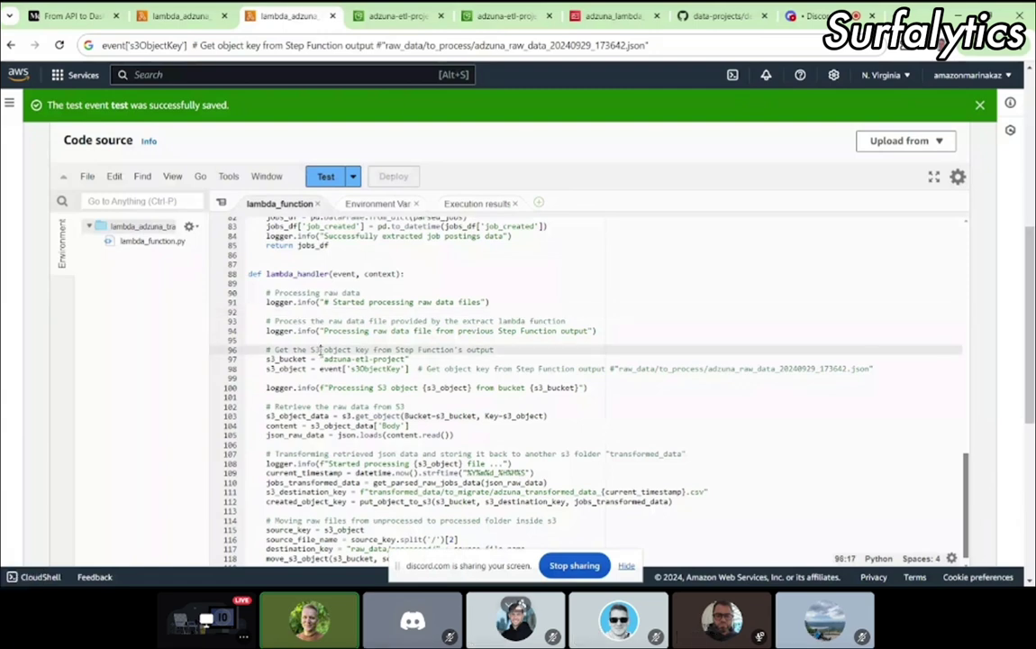
left_click(315, 340)
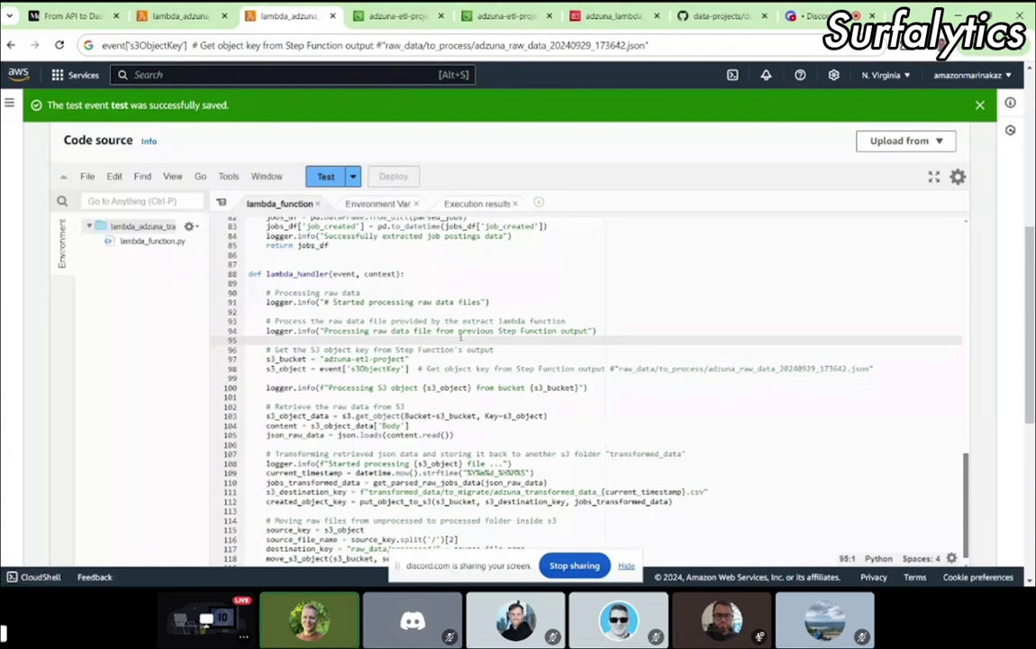
scroll(842, 270, "down", 5)
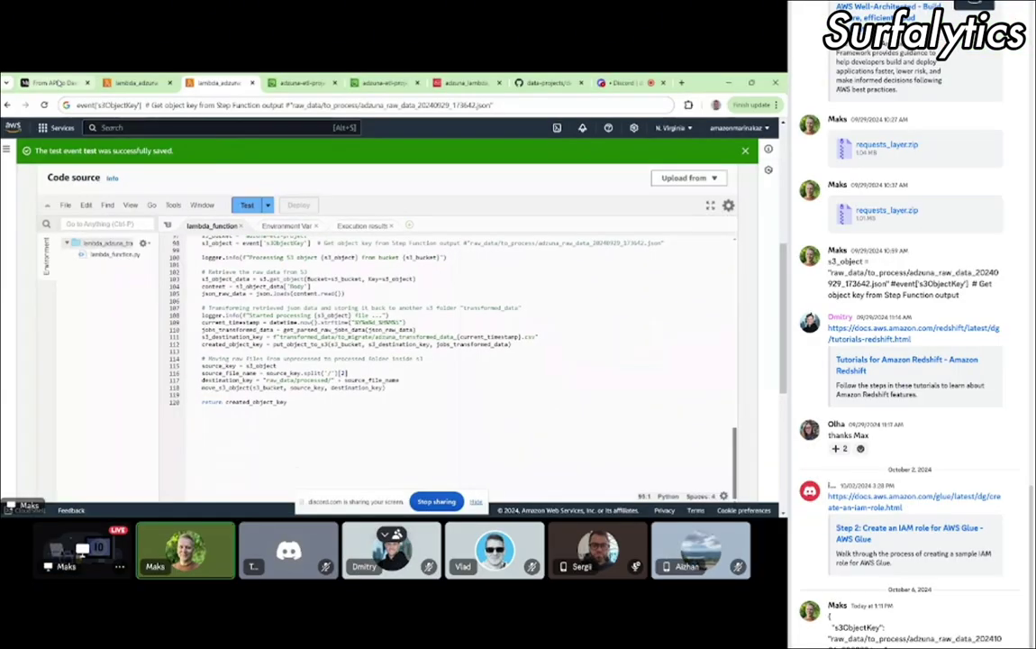
Step: Open the Medium ETL pipeline article and scroll down to the Redshift Serverless section
left_click(57, 83)
scroll(297, 317, "down", 3)
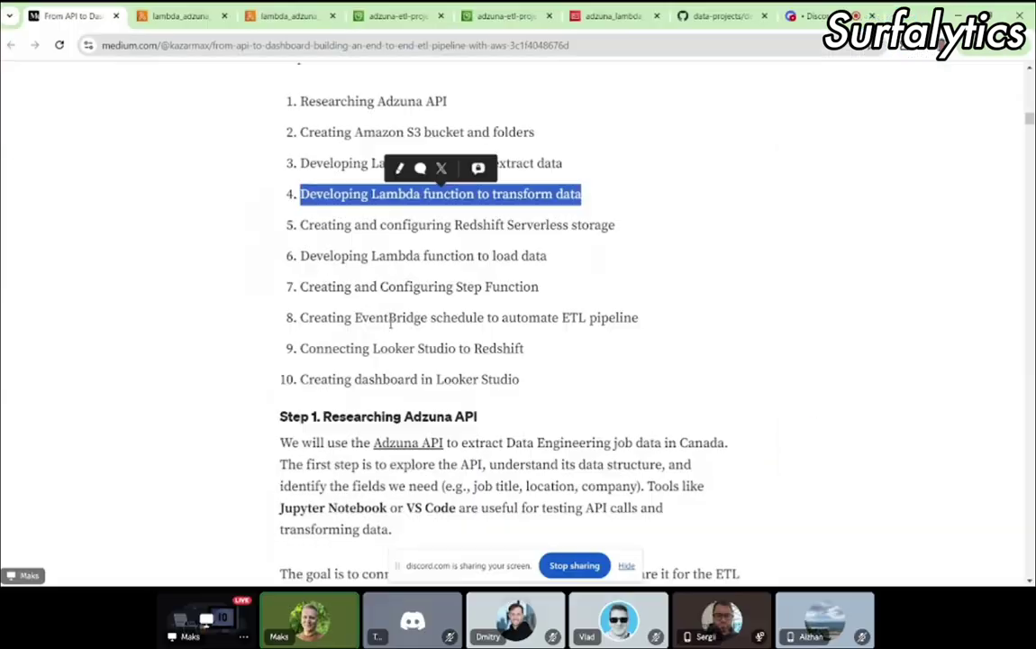
scroll(391, 329, "down", 20)
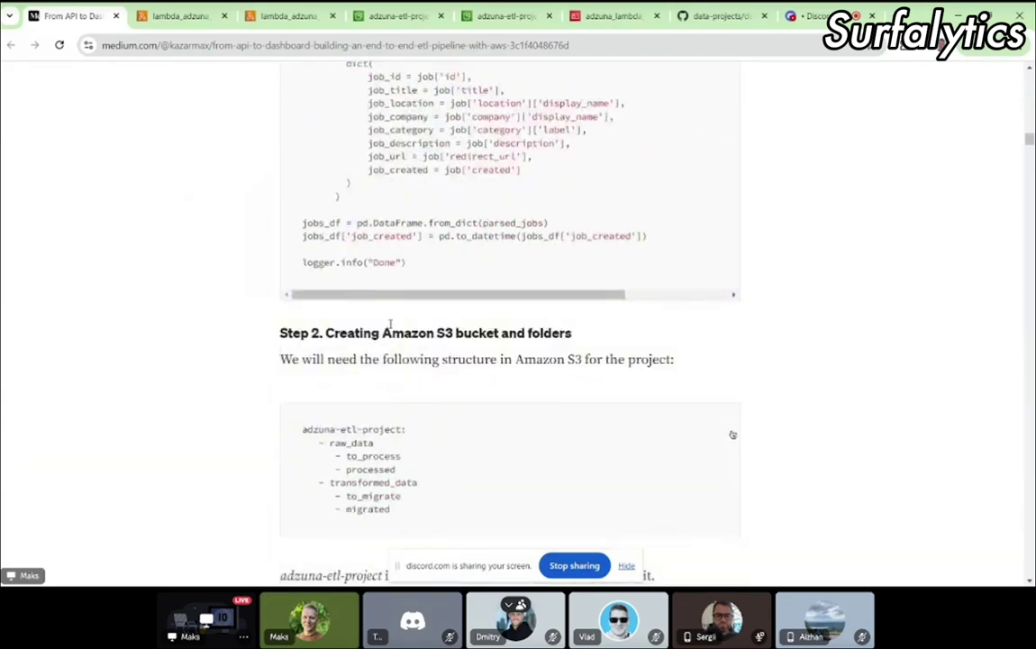
scroll(391, 325, "down", 20)
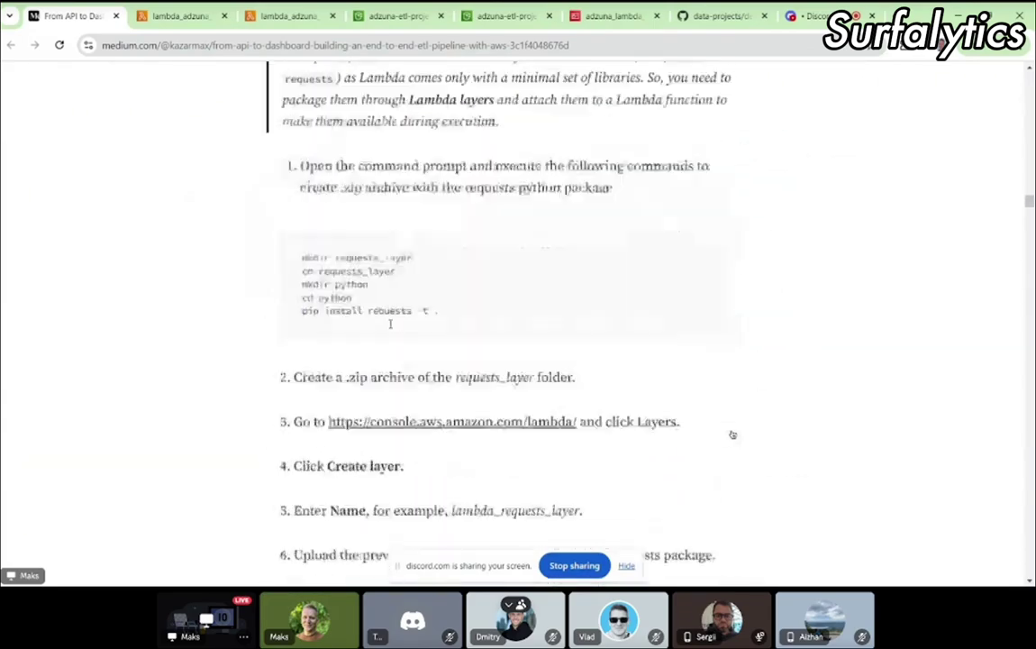
scroll(390, 328, "down", 20)
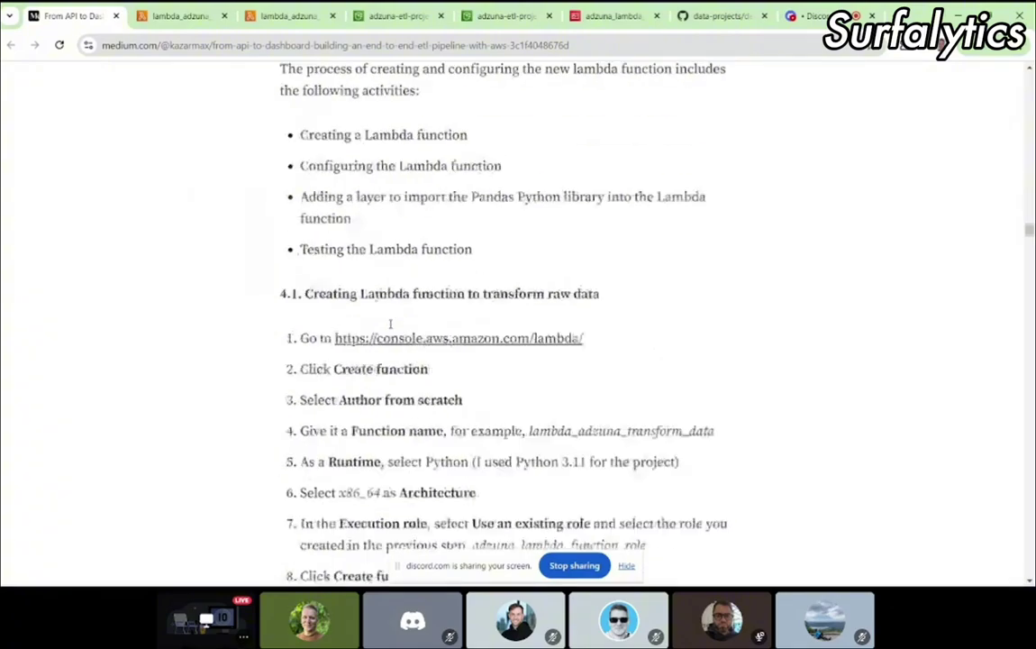
scroll(390, 326, "down", 20)
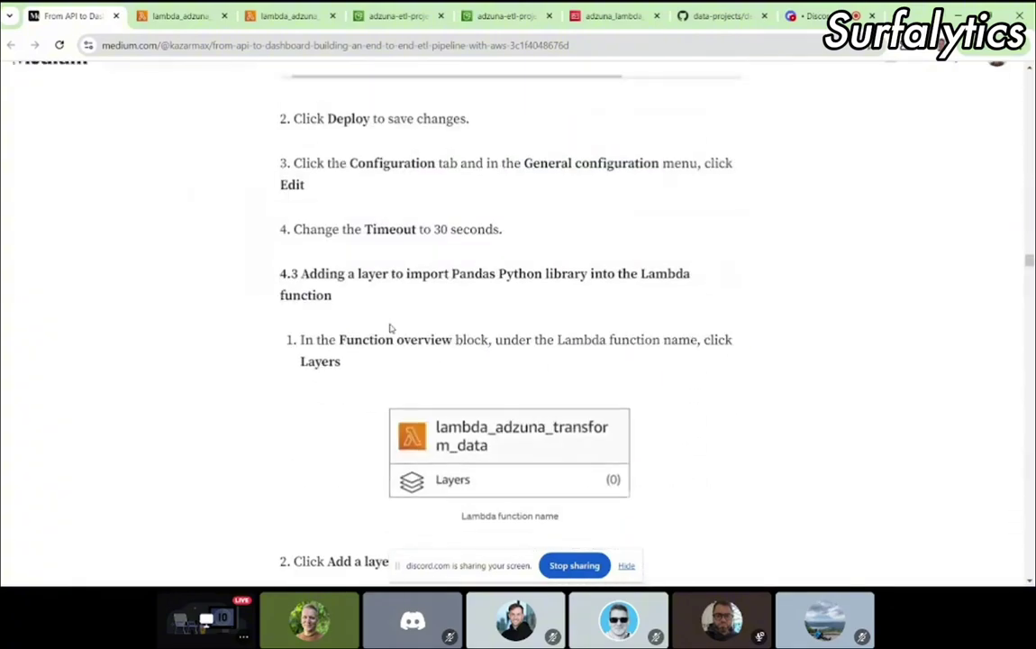
scroll(390, 327, "down", 10)
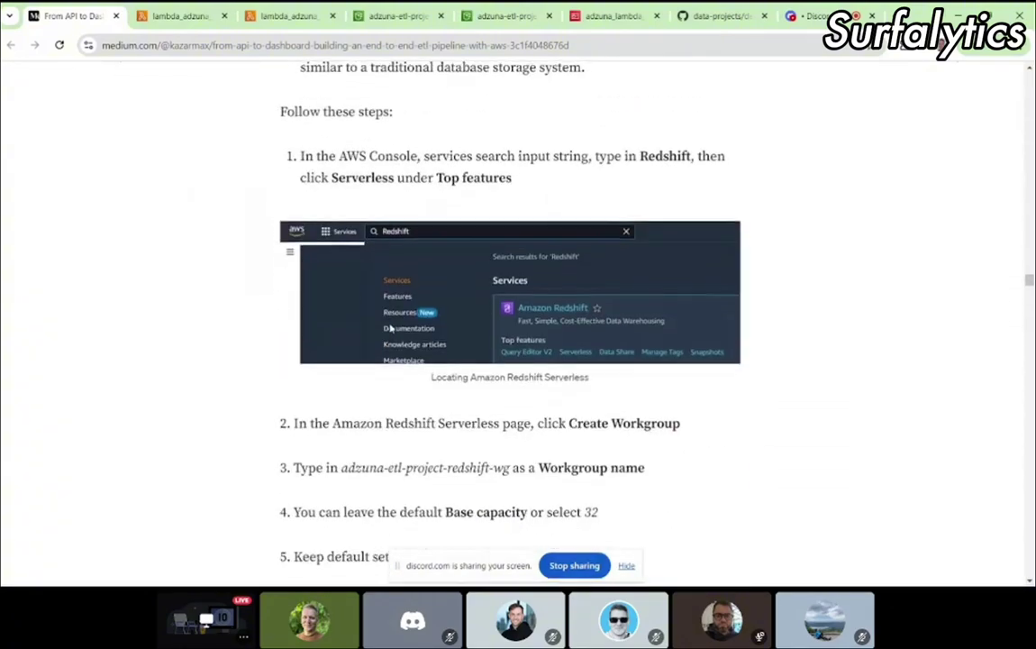
scroll(390, 328, "up", 7)
scroll(390, 327, "up", 3)
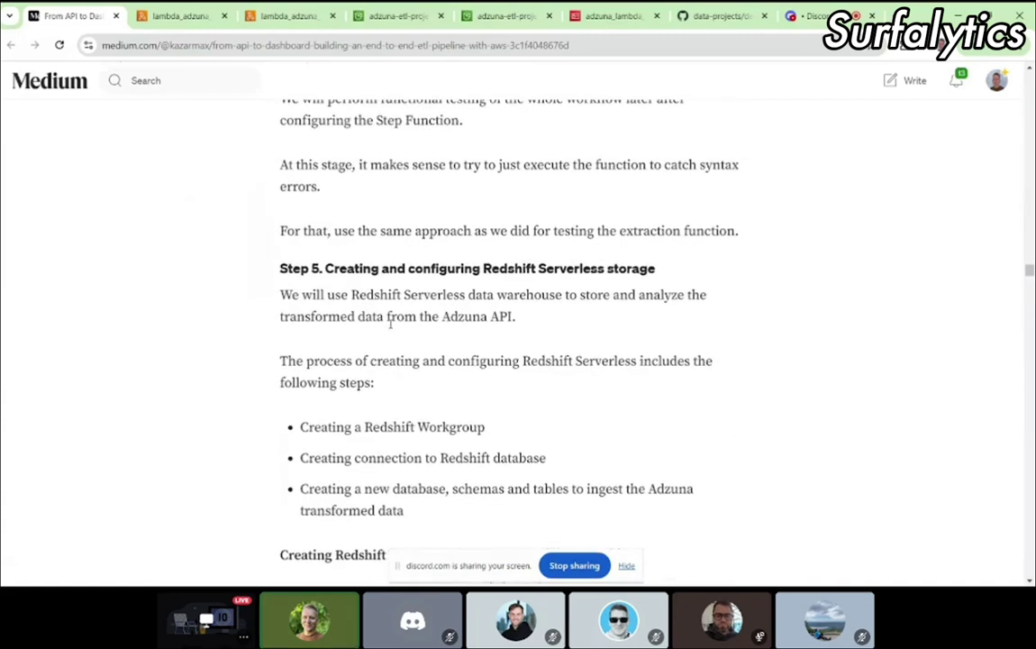
Step: Highlight the Step 5 heading and read through creating workgroup adzuna-etl-project-redshift-wg
left_click_drag(511, 268, 685, 264)
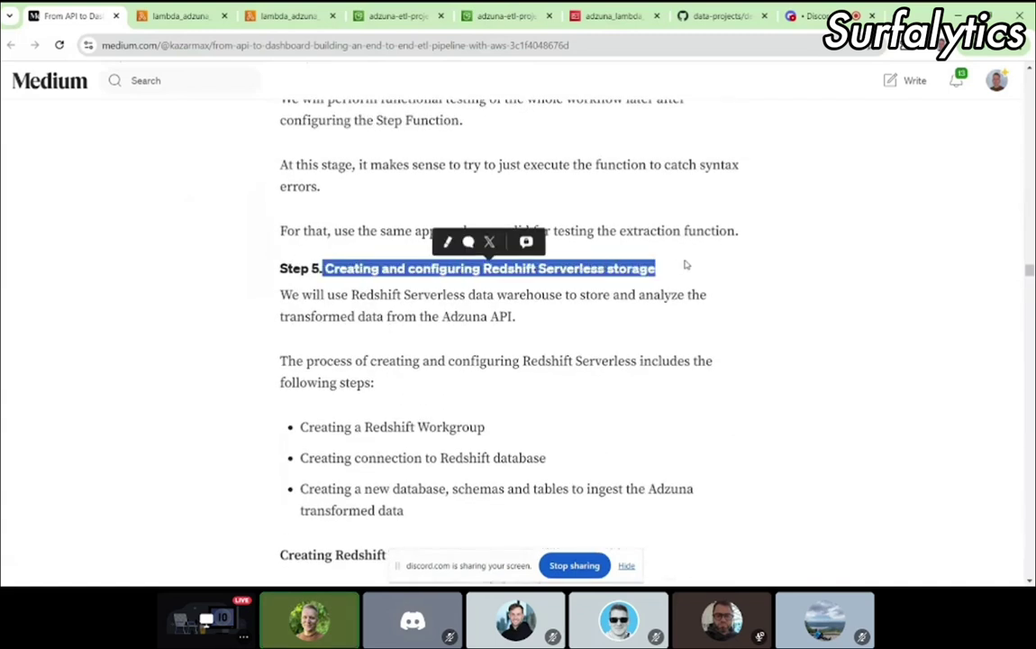
left_click(641, 285)
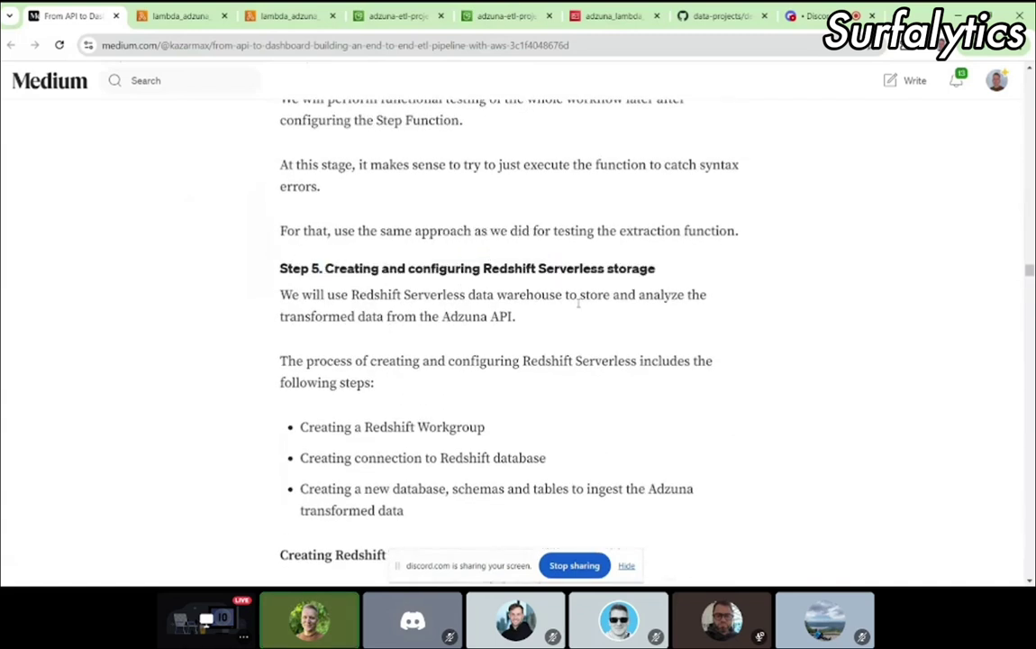
scroll(579, 303, "down", 1)
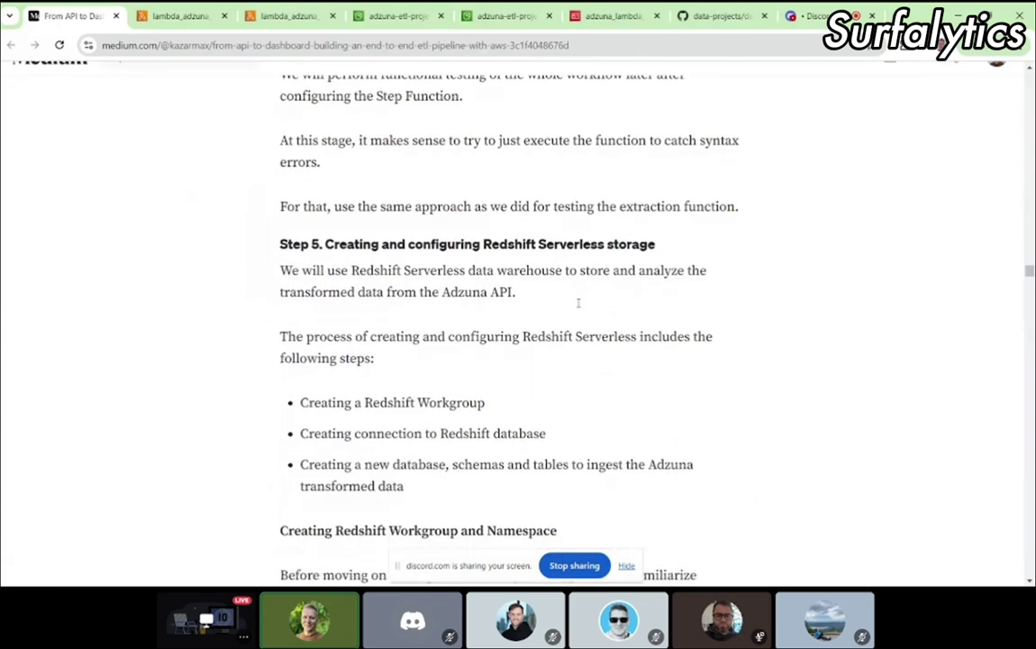
scroll(324, 284, "down", 1)
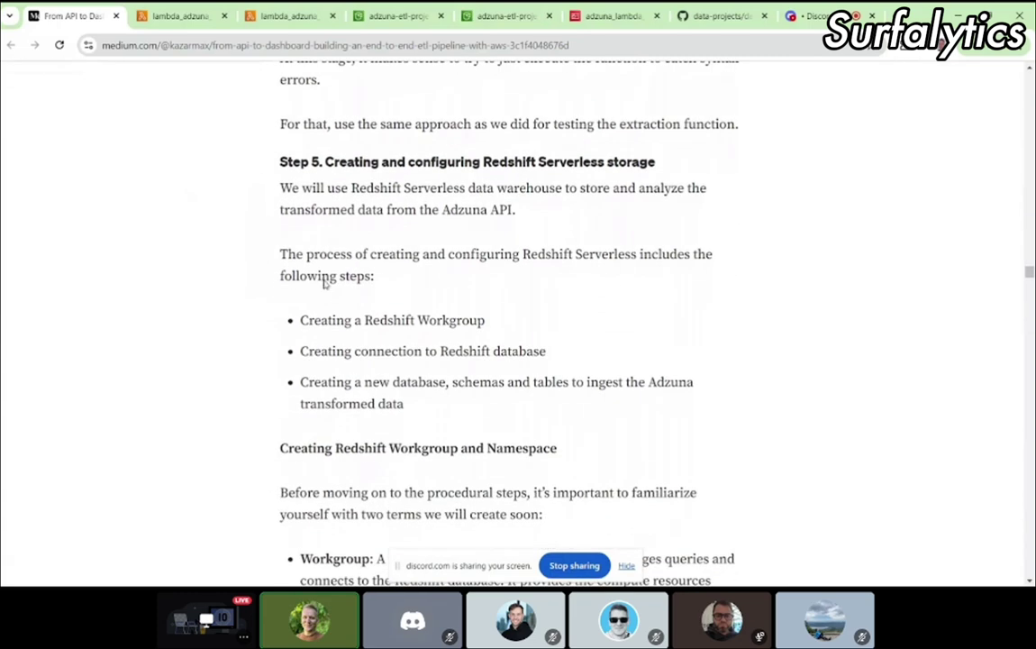
scroll(429, 377, "down", 3)
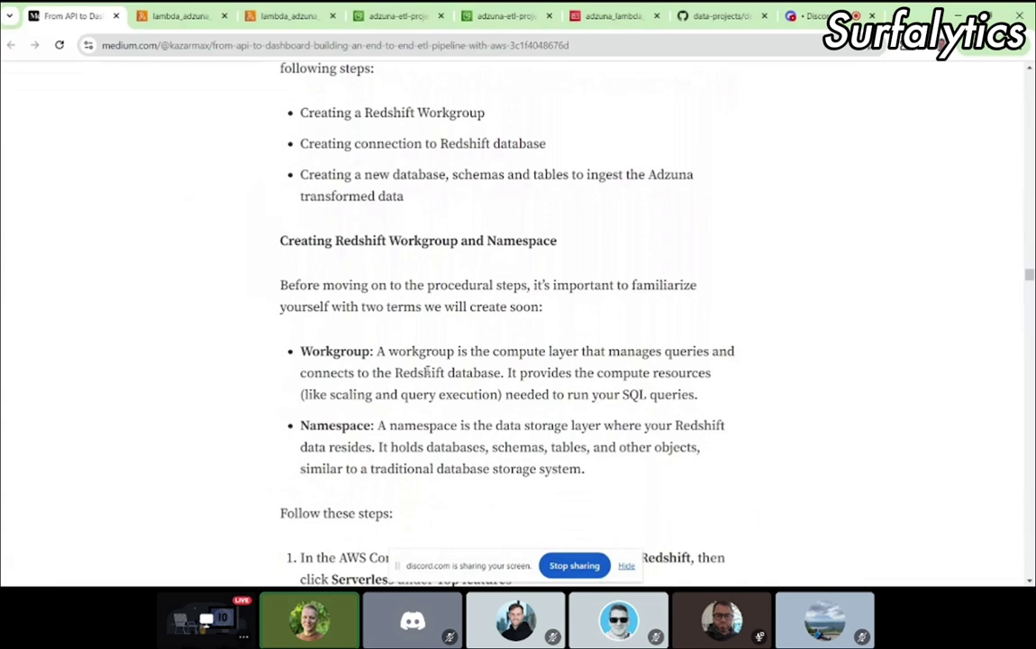
scroll(427, 372, "down", 3)
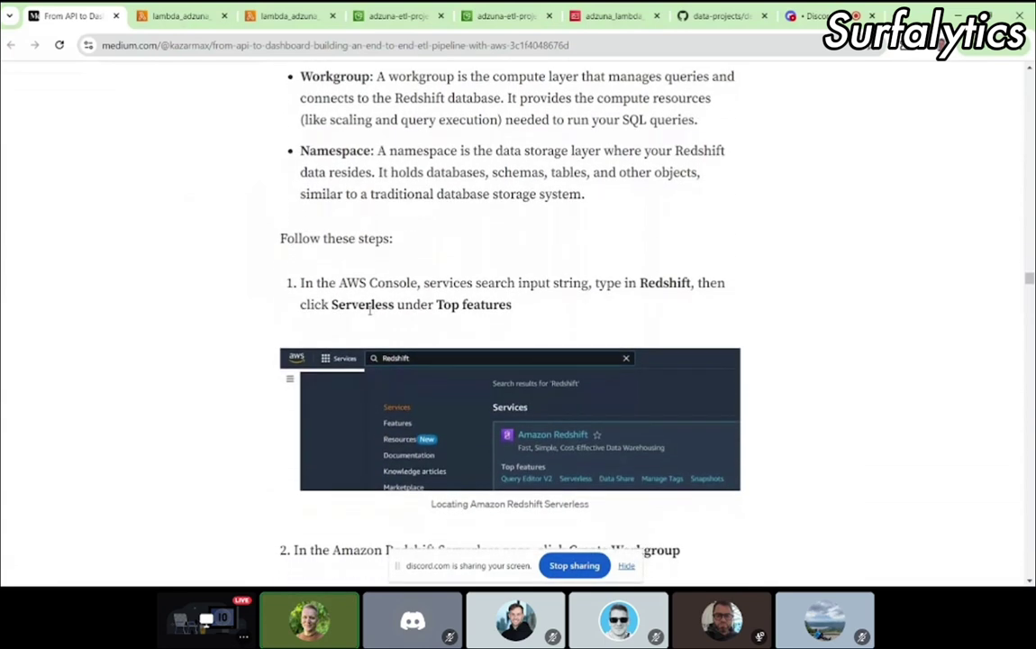
scroll(396, 302, "down", 1)
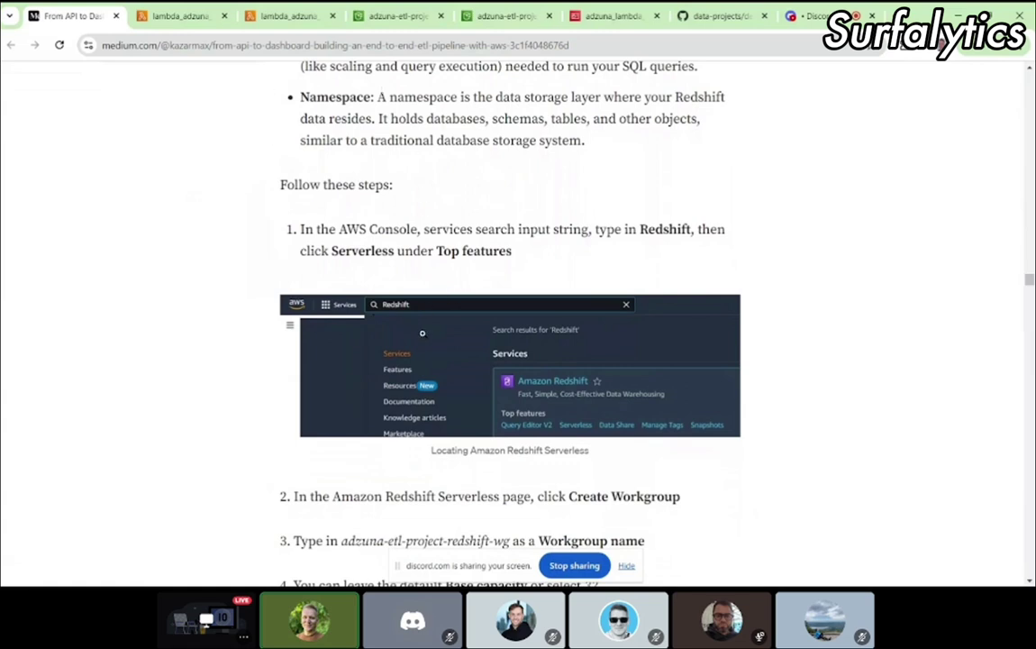
scroll(626, 291, "down", 1)
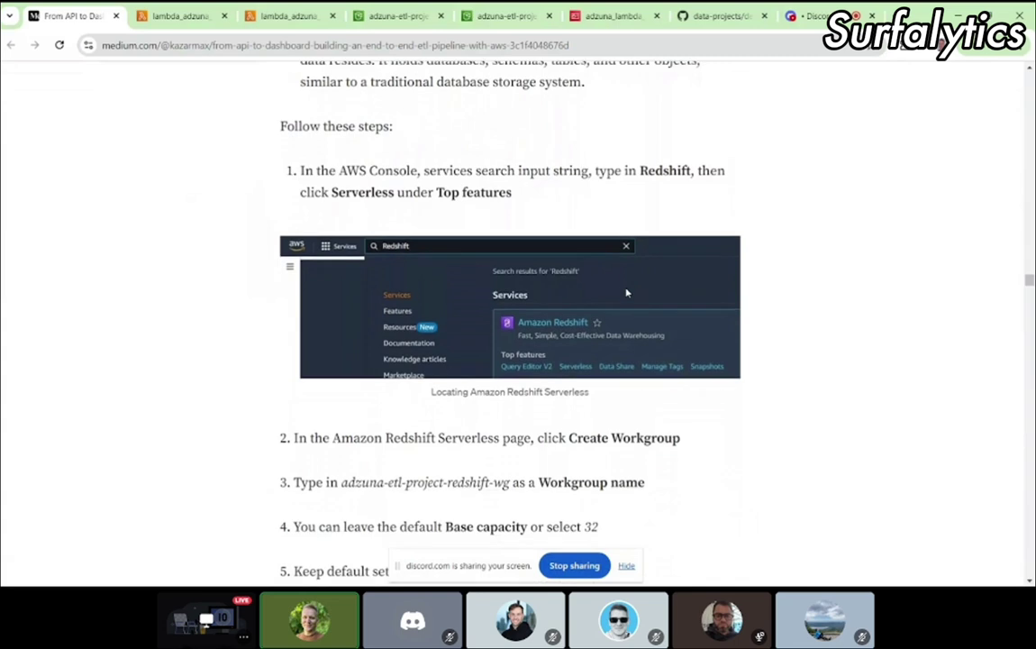
Step: Search the console for 'redshift ser' and open Amazon Redshift's Serverless feature
key("ctrl+Tab")
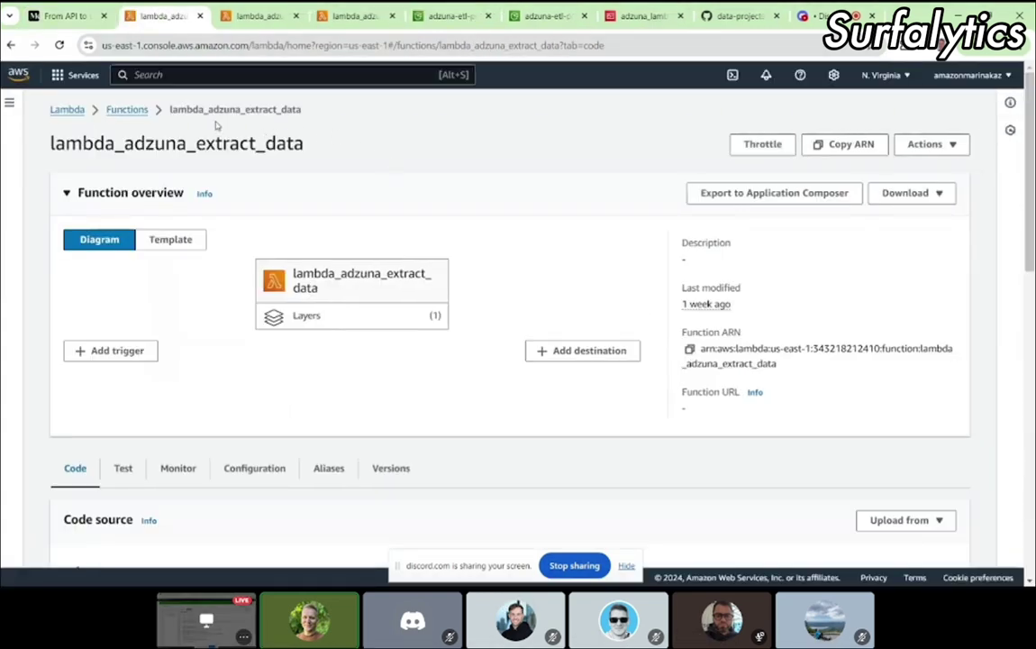
left_click(190, 74)
type("redshift")
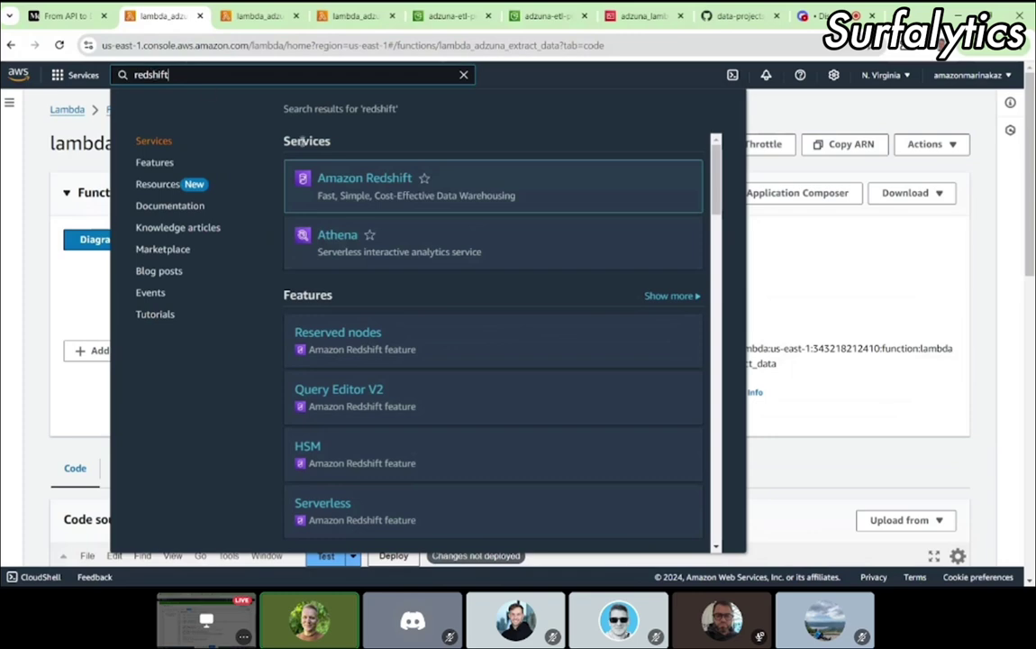
type("ser")
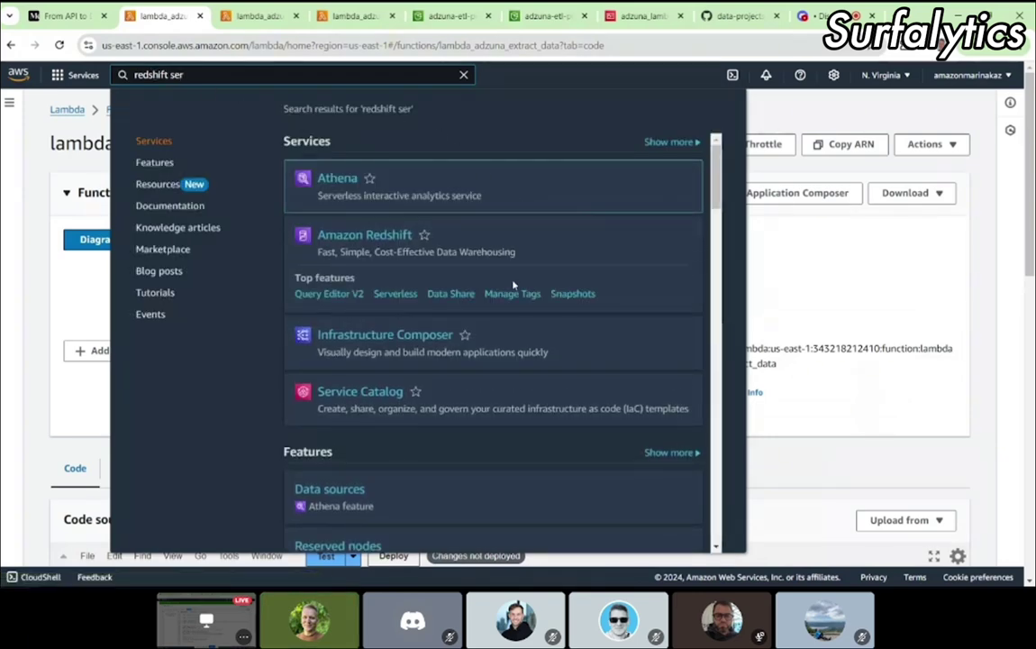
scroll(459, 251, "down", 1)
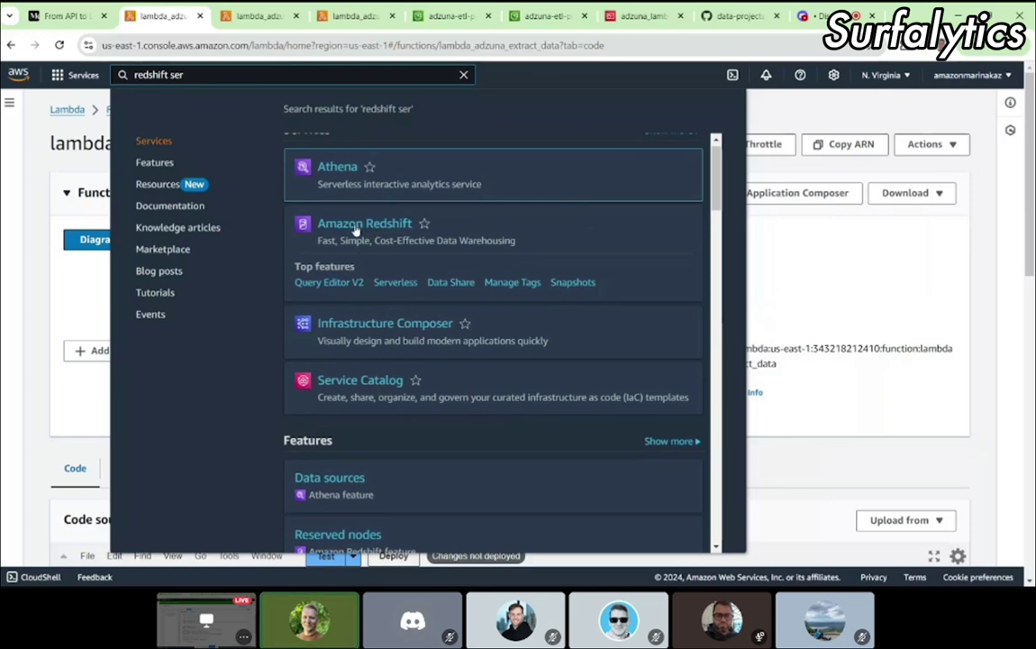
left_click(390, 282)
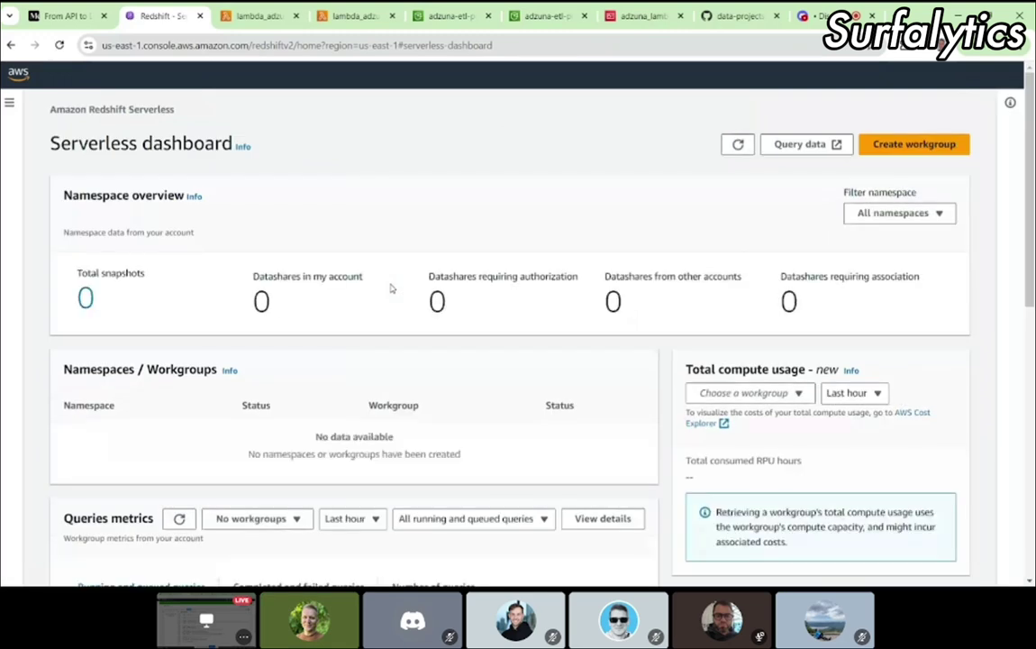
Step: Check the tutorial's next step, then return to the empty Redshift Serverless dashboard
key("ctrl+shift+Tab")
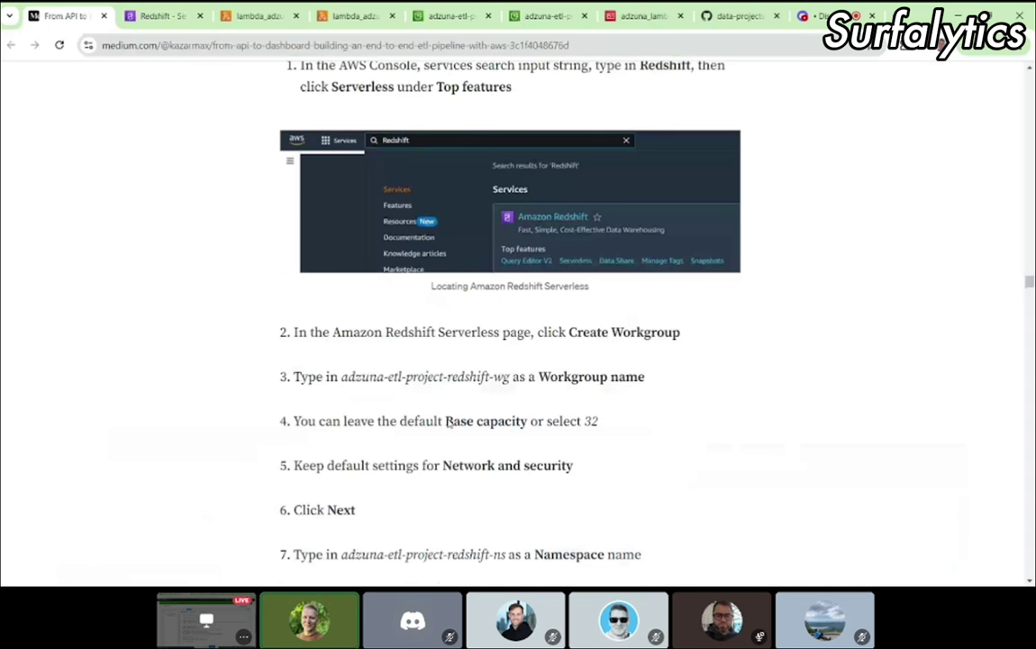
scroll(447, 421, "down", 2)
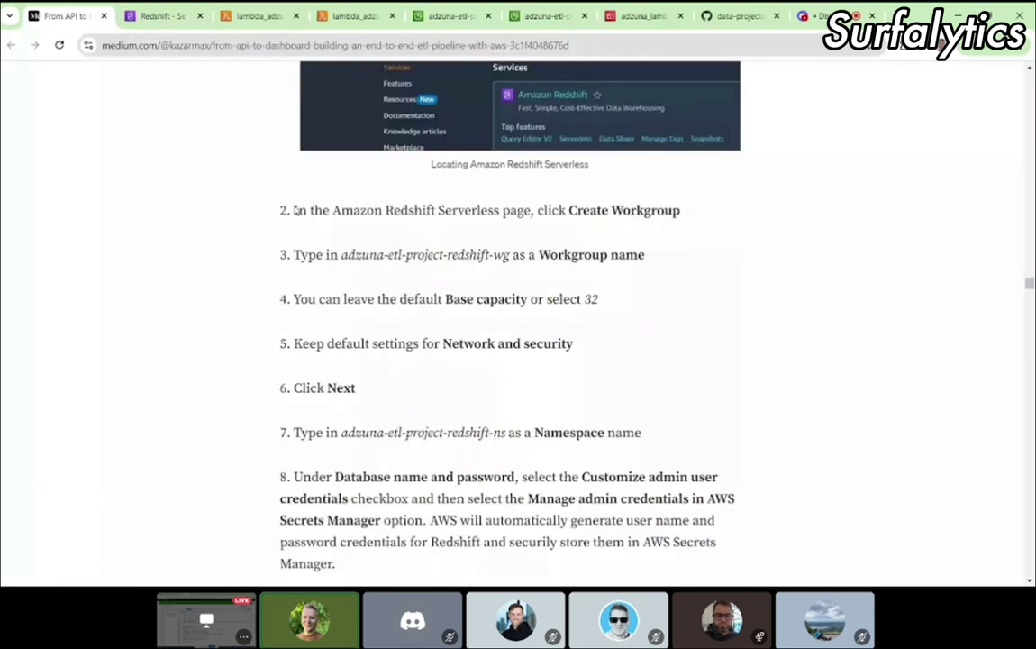
key("ctrl+Tab")
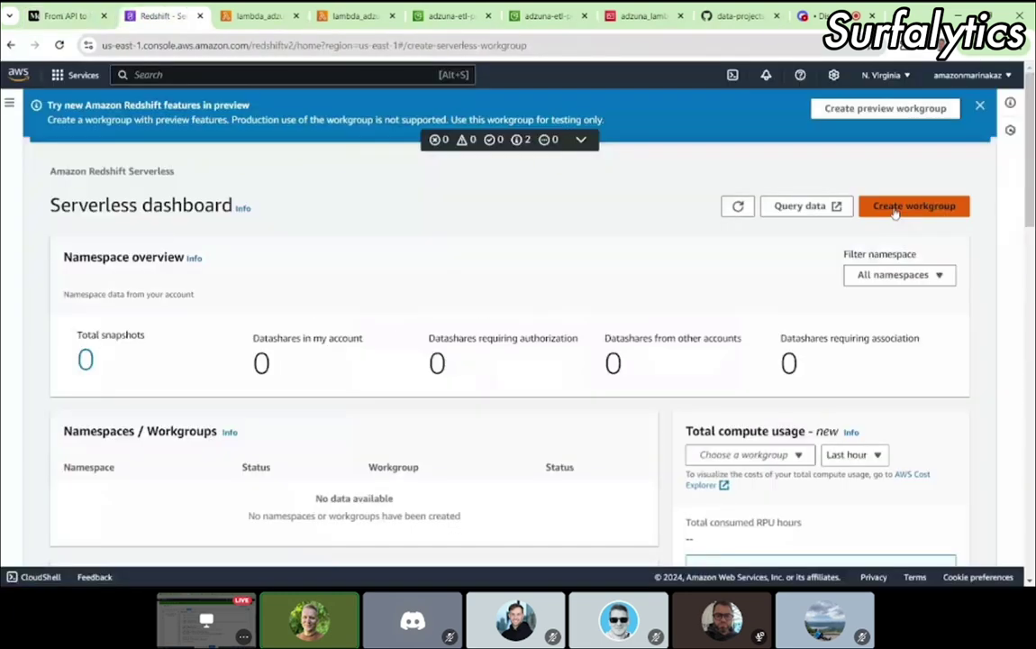
Step: Start a new serverless workgroup and paste the name adzuna-etl-project-redshift-wg from the tutorial
left_click(895, 208)
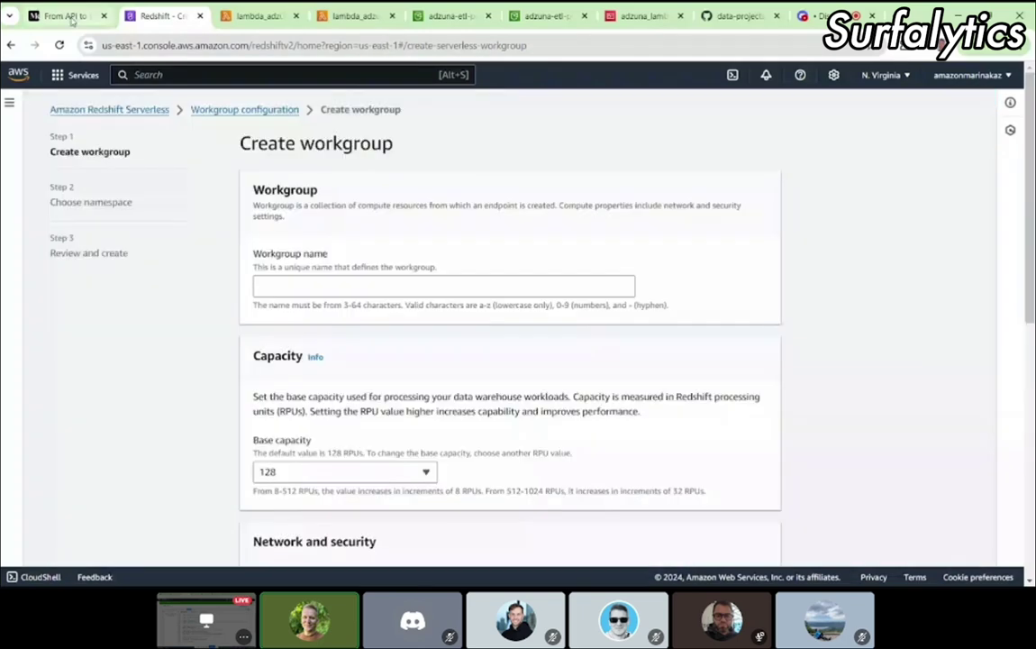
left_click(72, 18)
left_click_drag(342, 250, 506, 252)
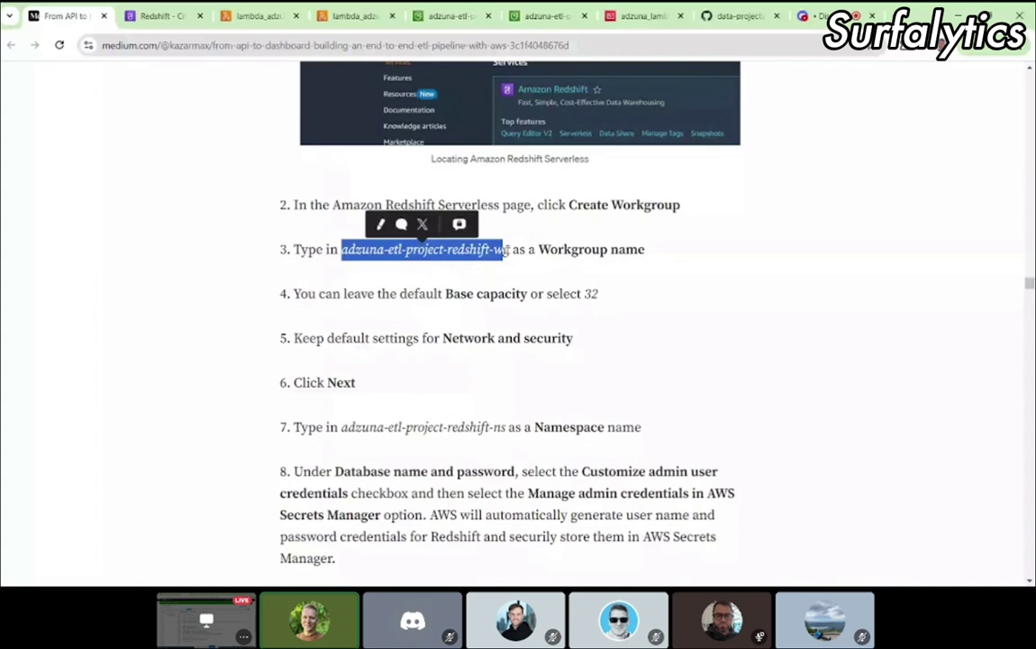
key("ctrl+c")
key("ctrl+Tab")
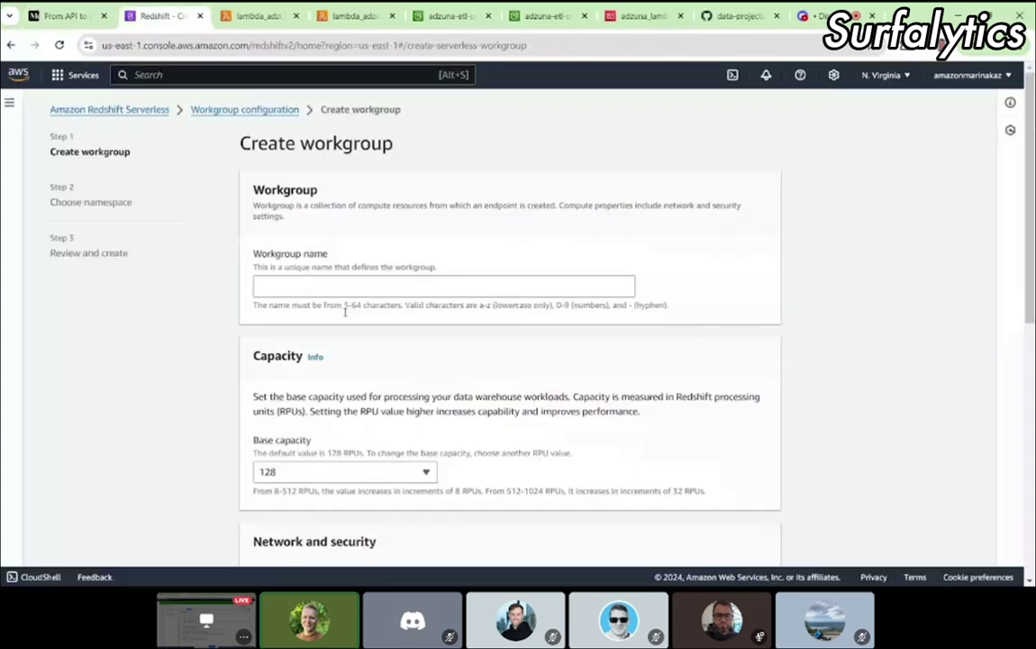
key("ctrl+v")
Step: Set the workgroup's base capacity to 8 RPUs, after briefly trying 32
scroll(600, 326, "down", 1)
left_click(344, 390)
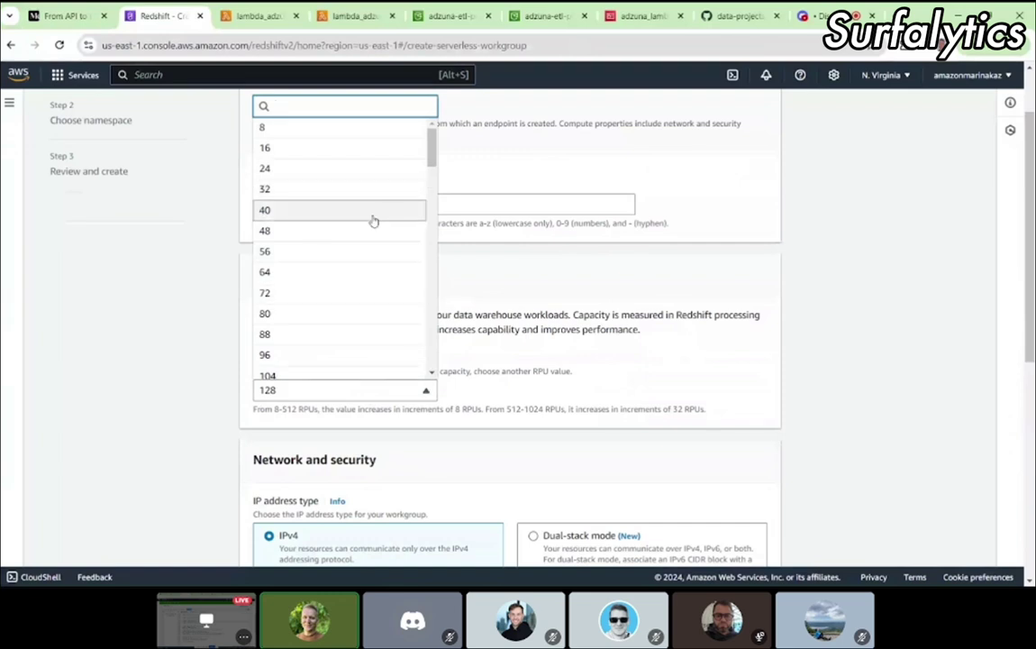
left_click(302, 194)
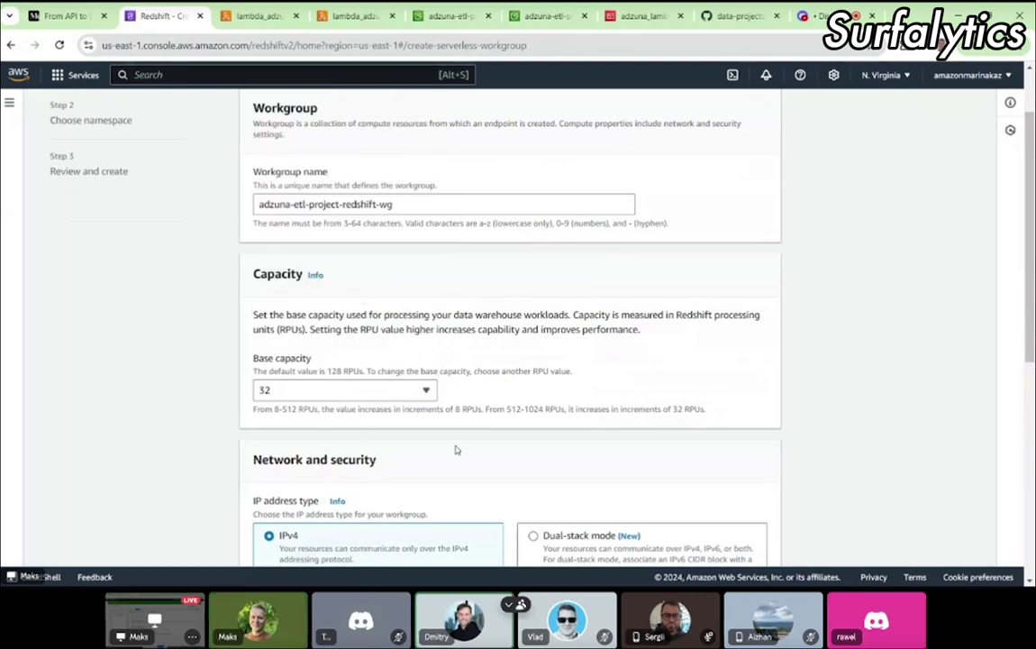
right_click(455, 449)
left_click(310, 390)
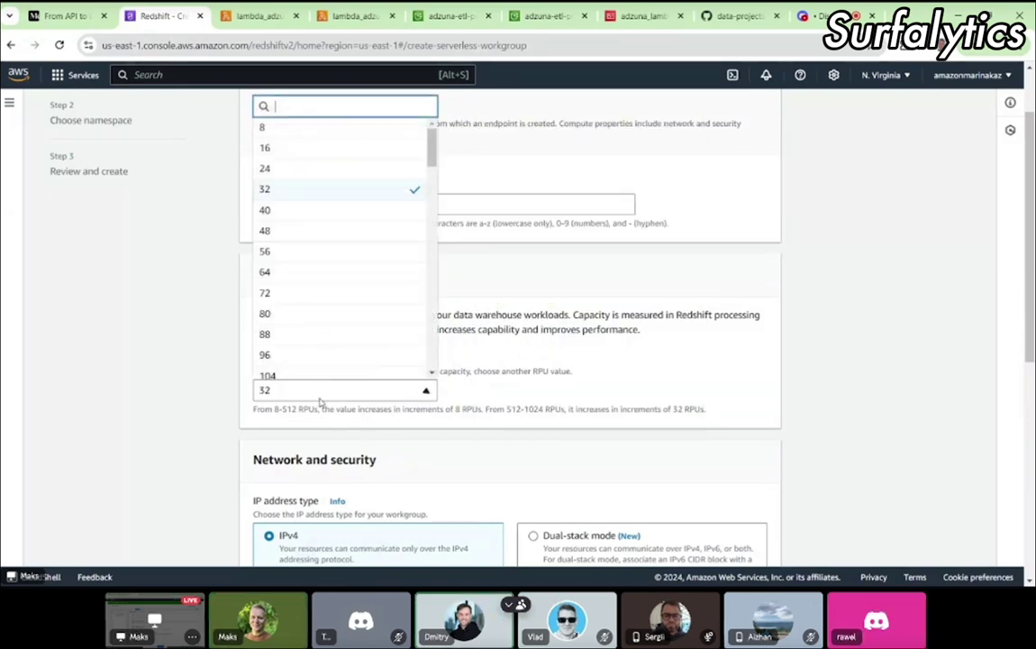
scroll(310, 211, "up", 1)
left_click(286, 164)
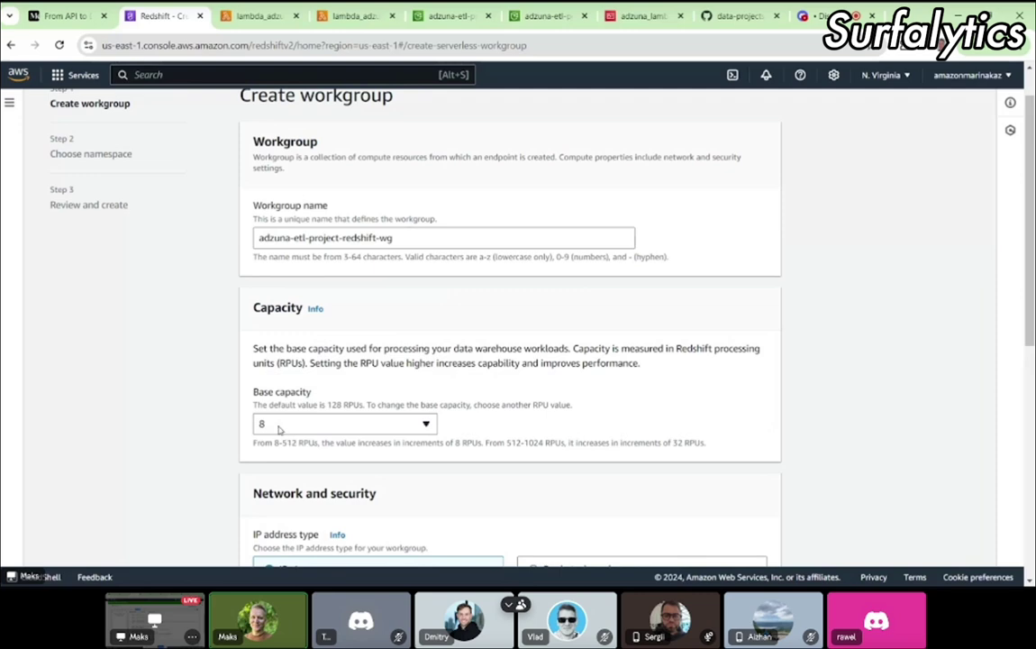
left_click(316, 427)
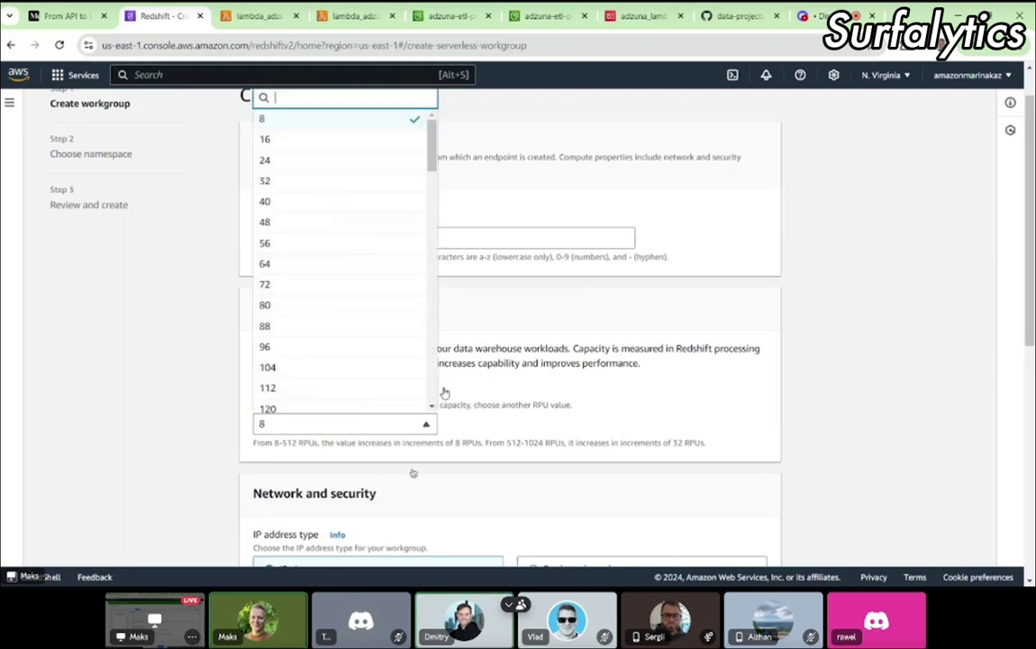
left_click(369, 421)
scroll(555, 378, "down", 3)
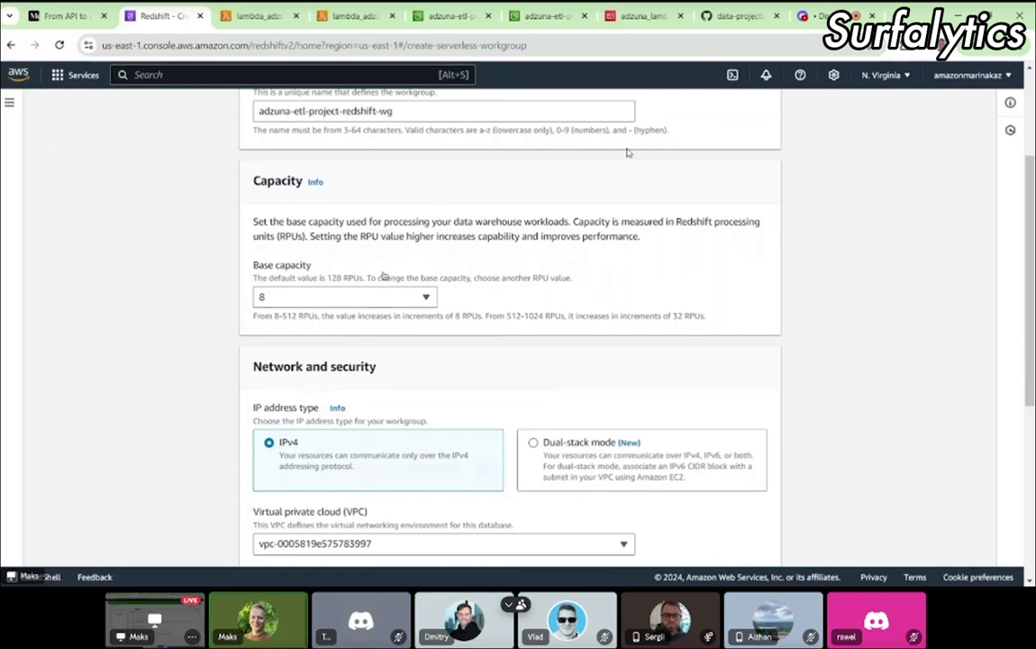
key("ctrl+t")
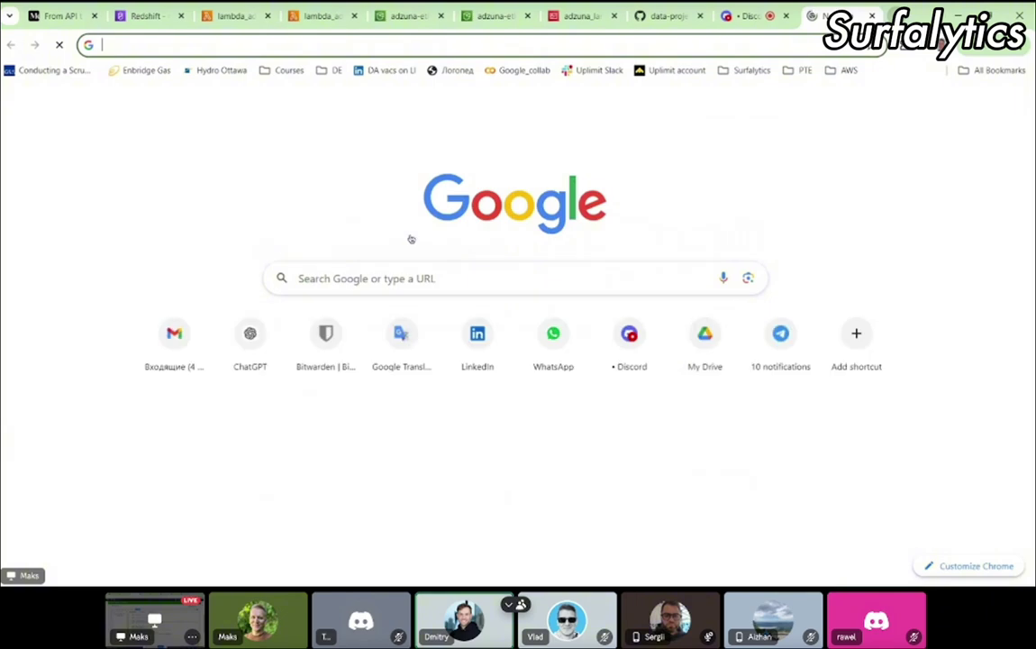
Step: Search Google for 'redshift rpu what is it' and open the Amazon Redshift Pricing result
type("ch")
key("BackSpace")
key("BackSpace")
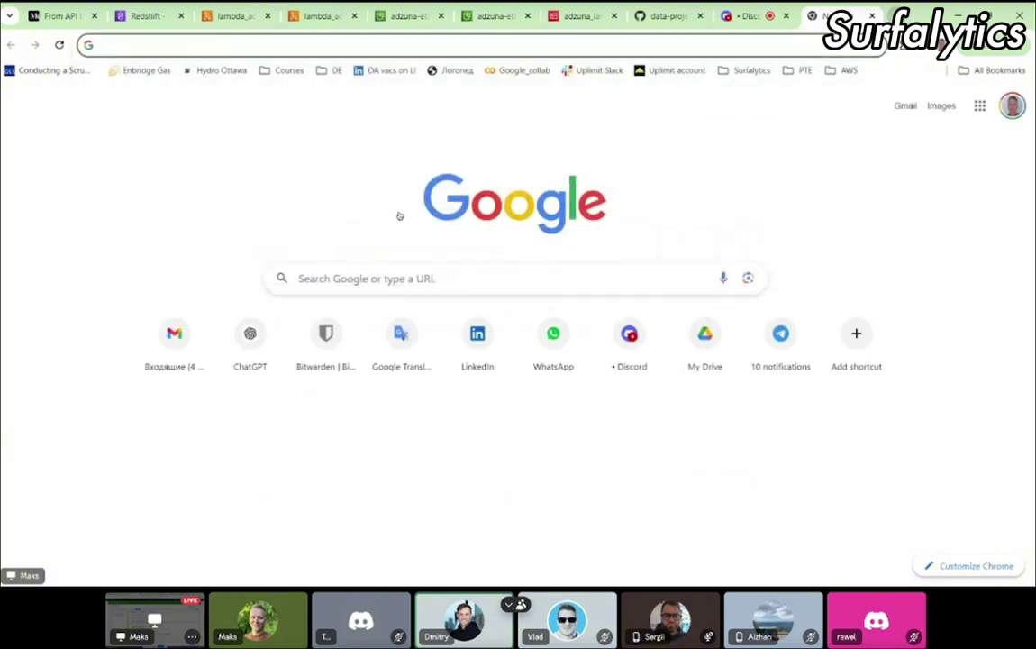
left_click(145, 18)
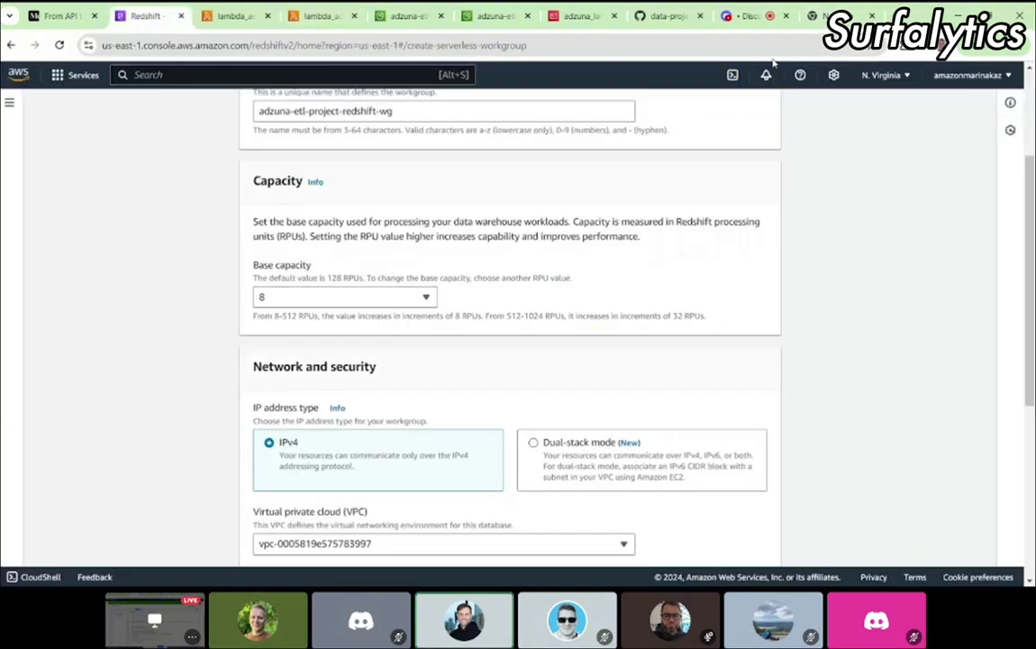
key("ctrl+t")
type("e")
key("BackSpace")
key("BackSpace")
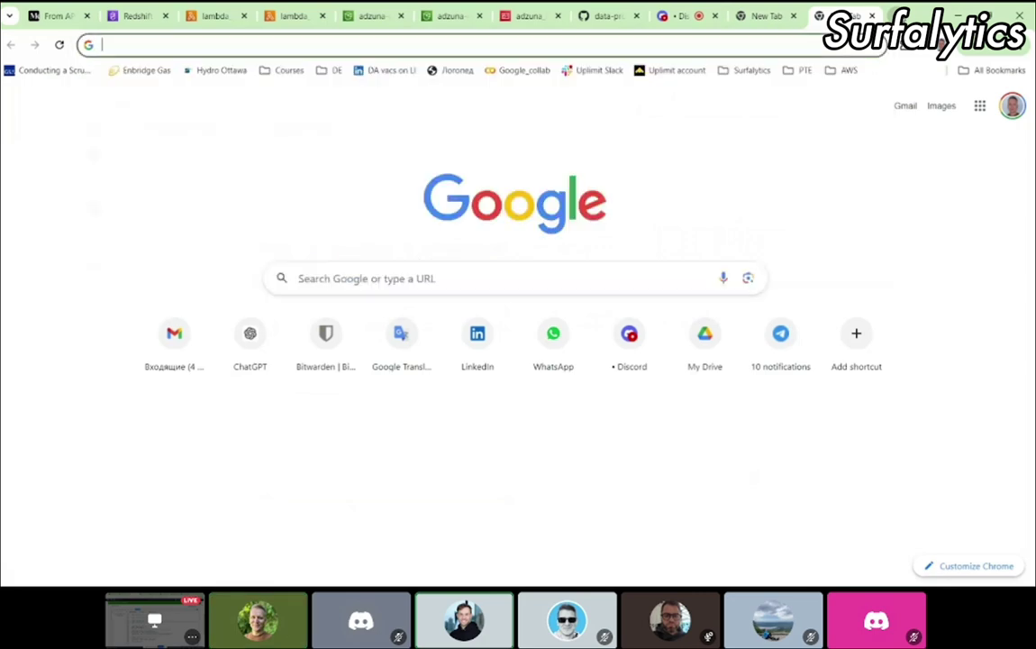
type("redshift rpu what is it")
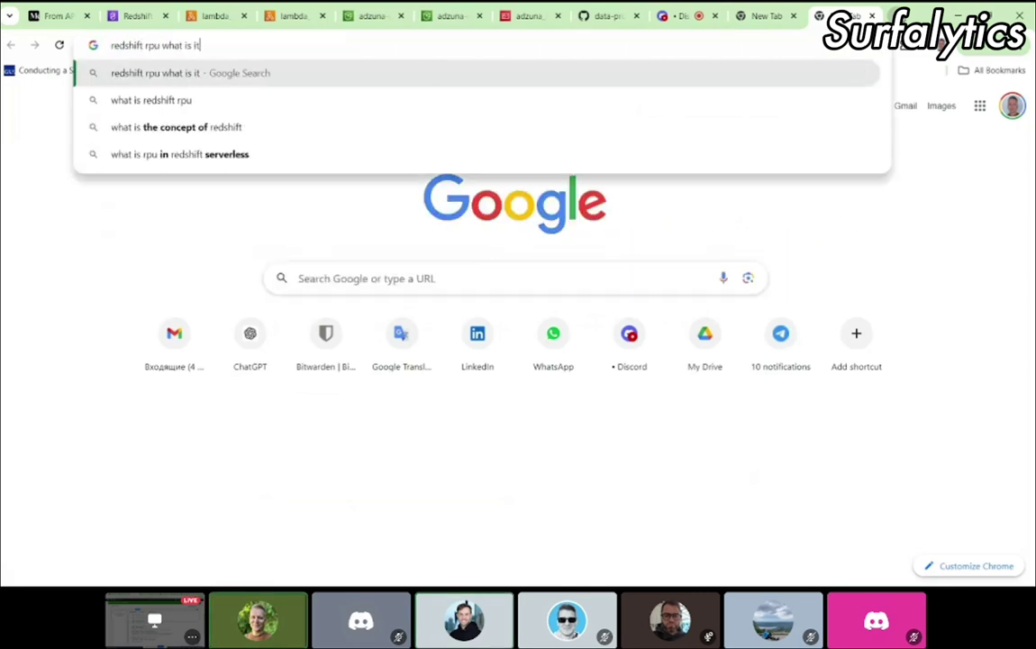
key("Return")
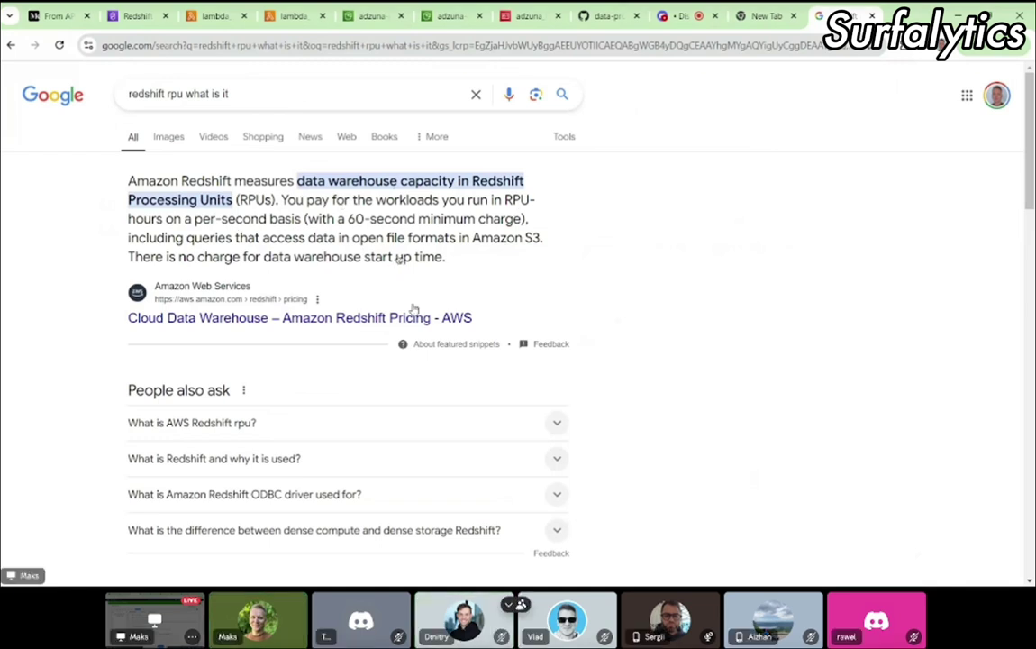
left_click(335, 320)
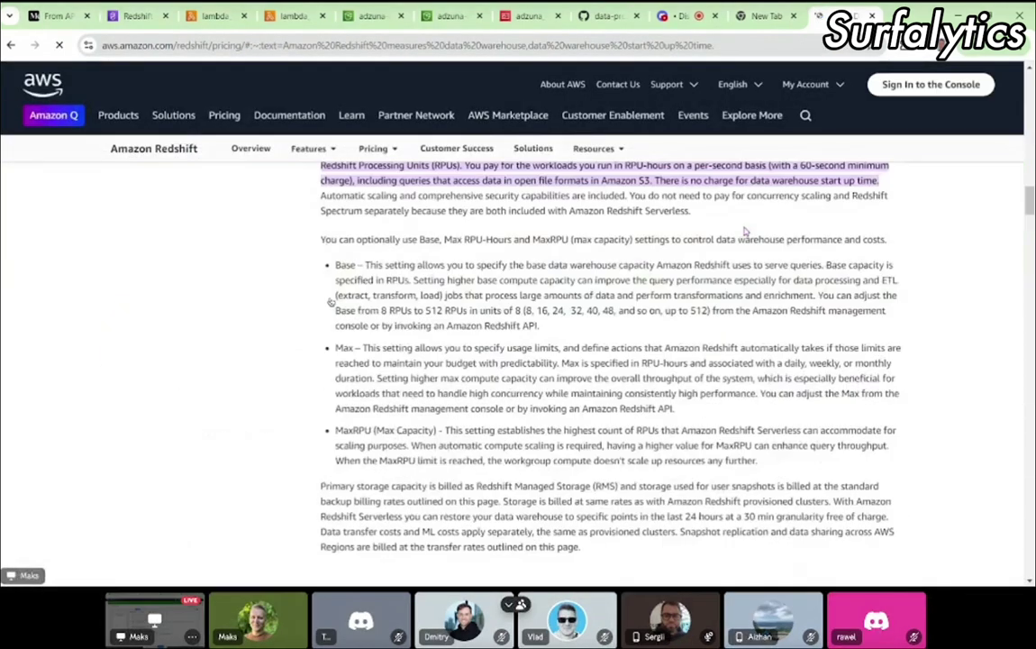
scroll(759, 378, "up", 5)
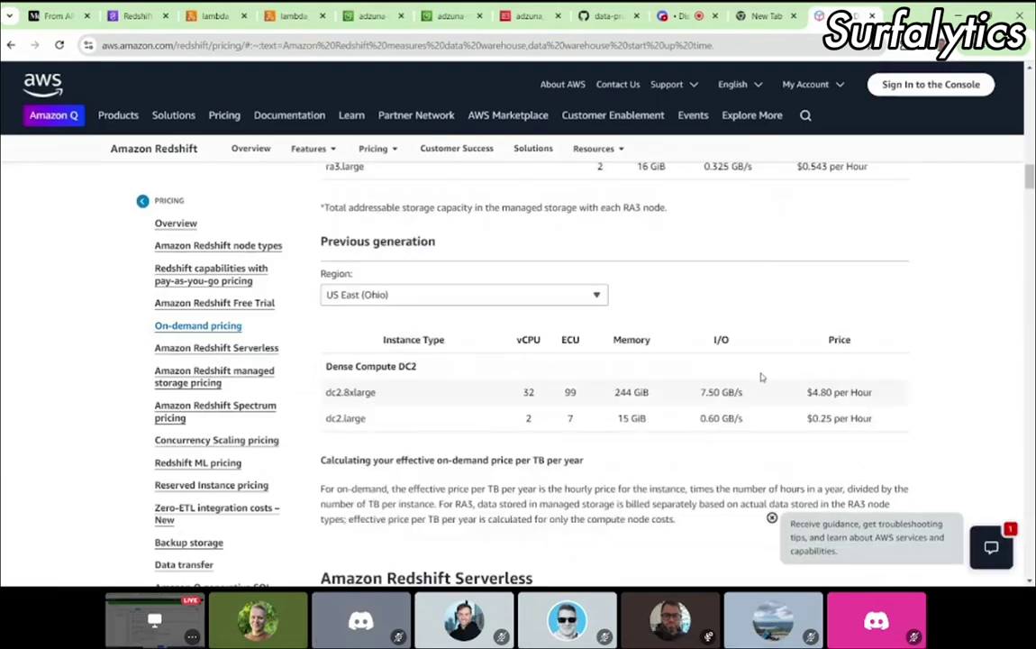
scroll(759, 377, "up", 8)
scroll(762, 377, "up", 12)
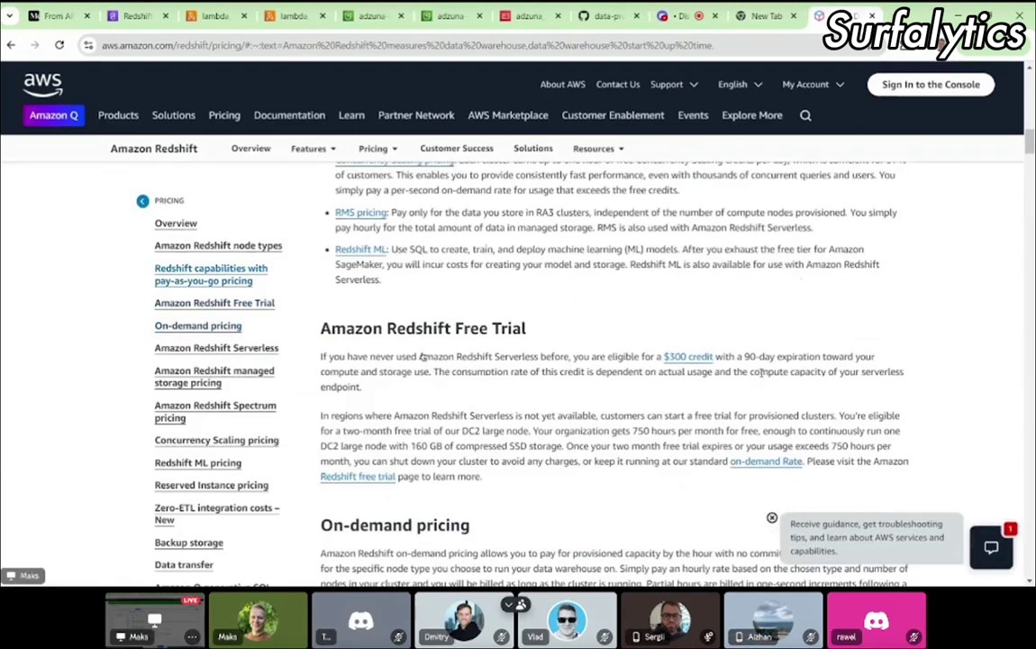
scroll(759, 375, "down", 3)
scroll(761, 372, "down", 1)
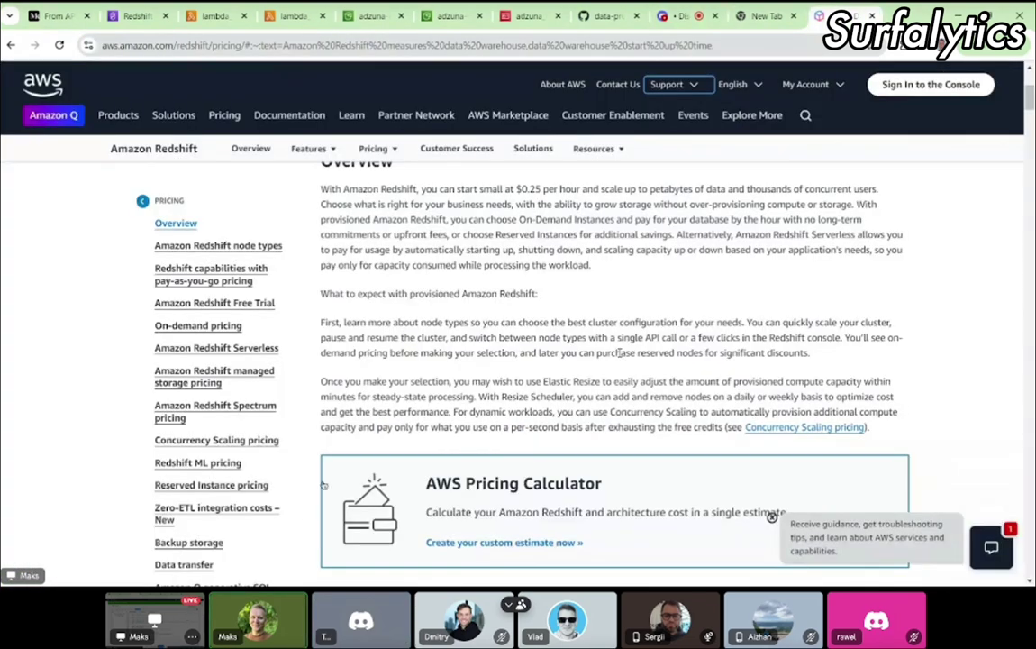
scroll(300, 461, "up", 1)
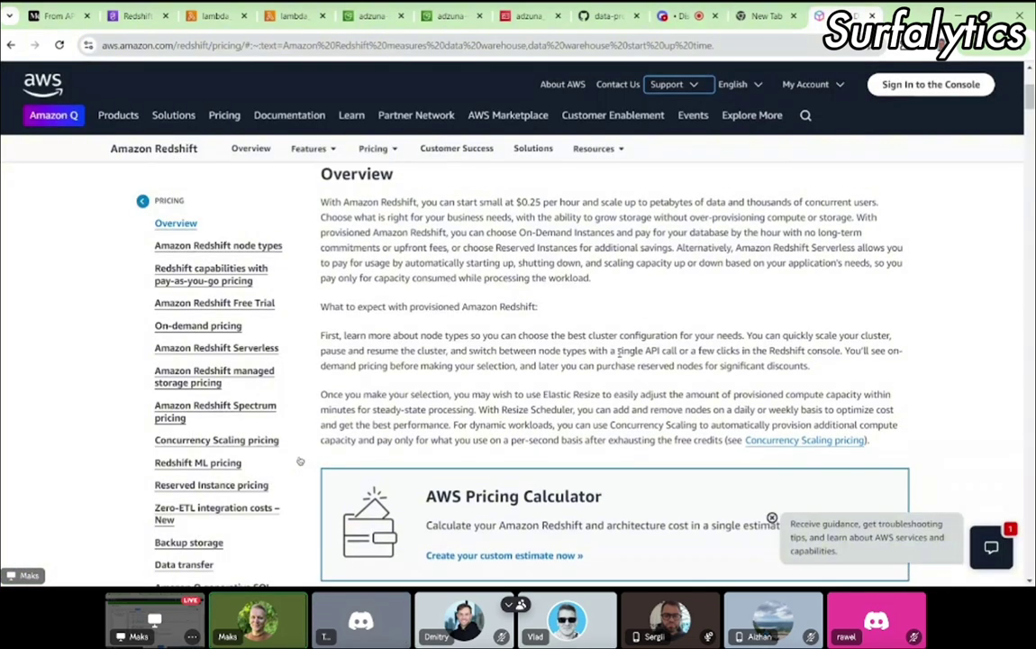
scroll(618, 354, "up", 1)
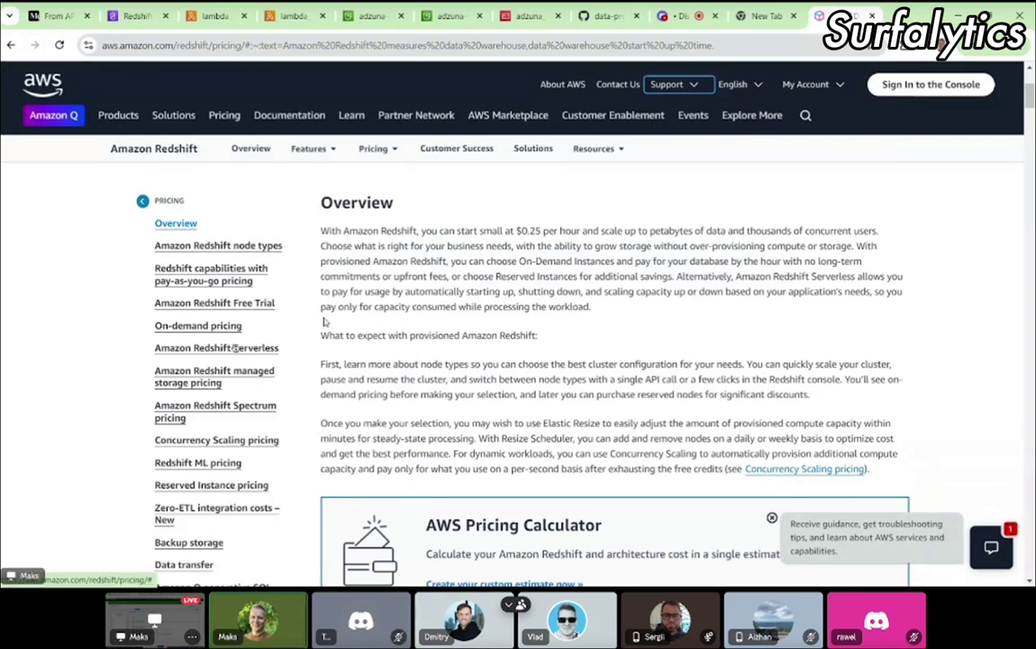
left_click(250, 353)
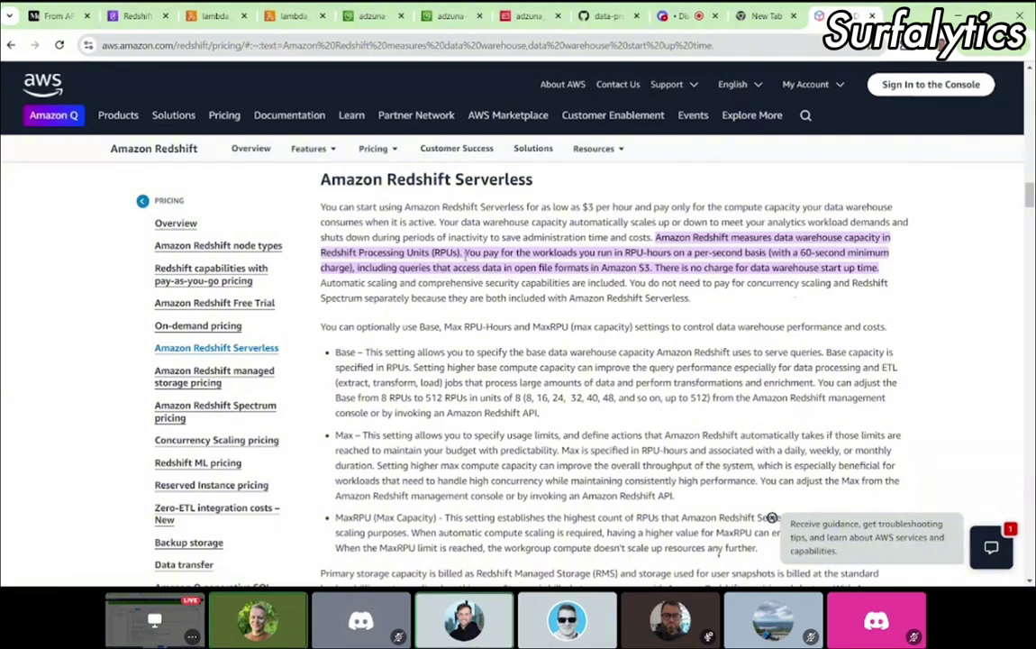
scroll(480, 255, "down", 2)
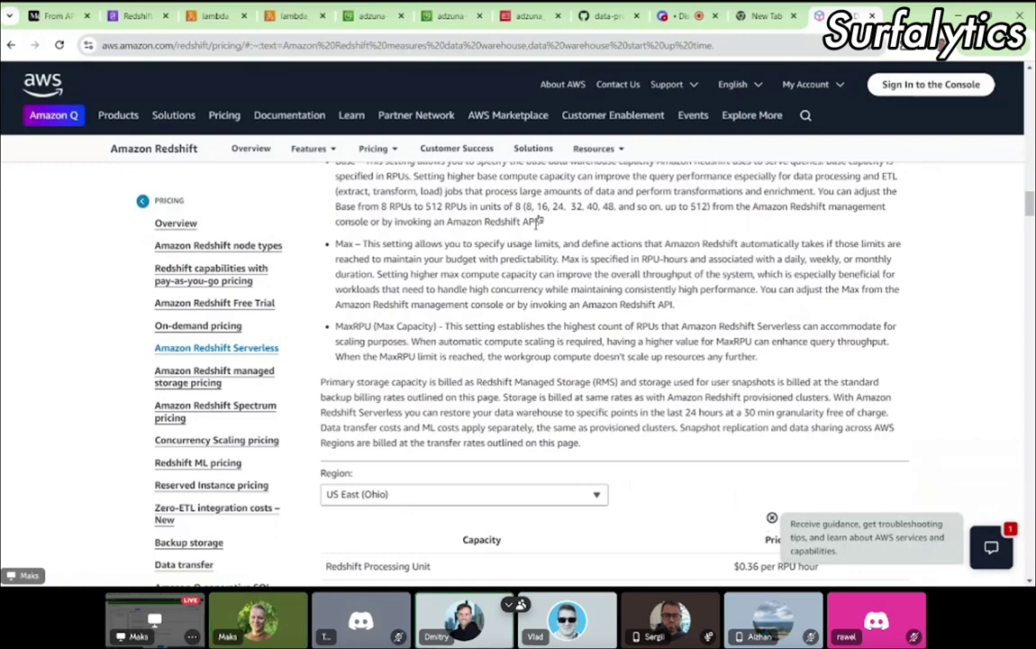
scroll(631, 329, "down", 1)
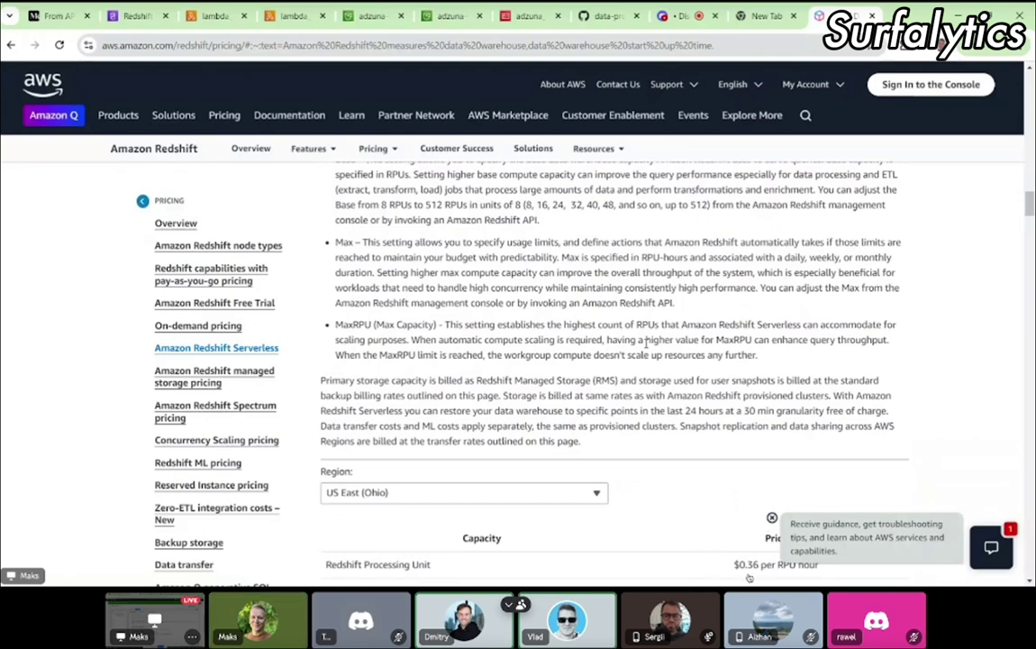
scroll(644, 342, "down", 3)
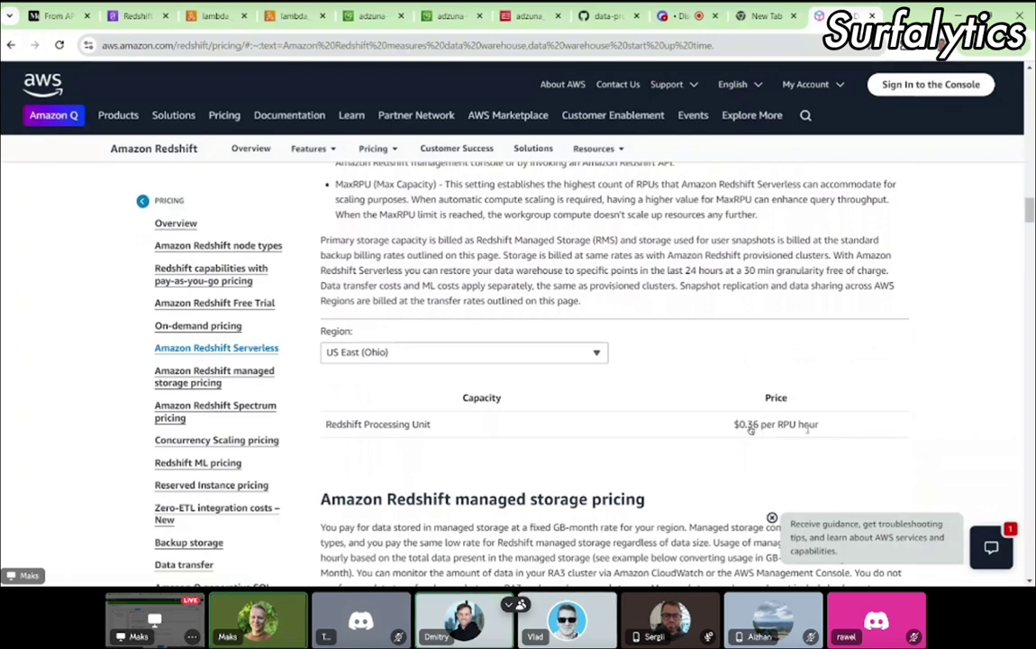
scroll(808, 430, "down", 1)
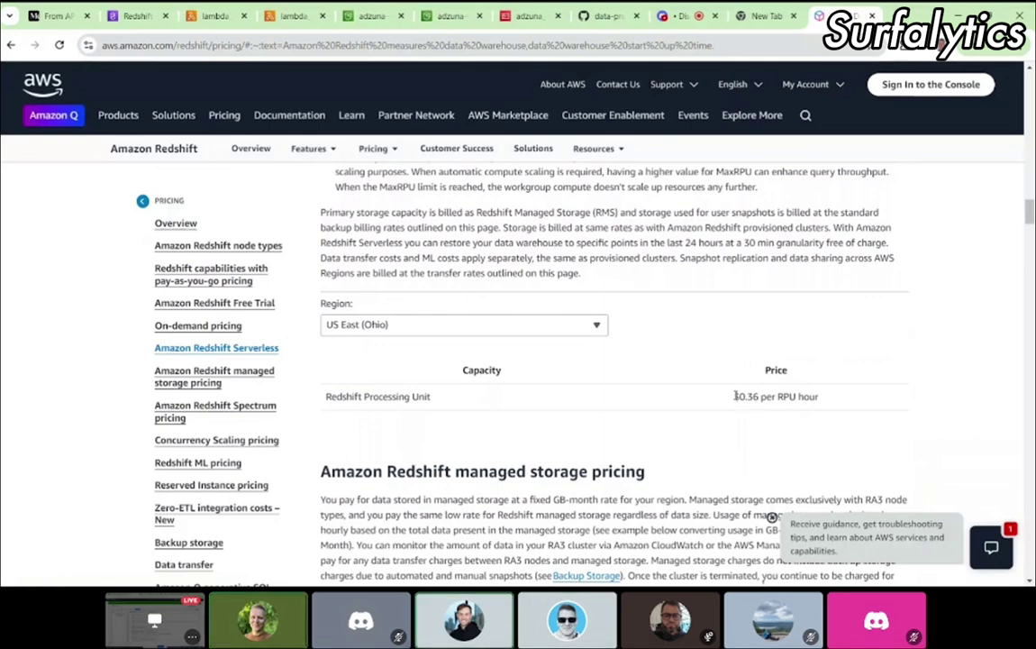
left_click_drag(734, 397, 761, 395)
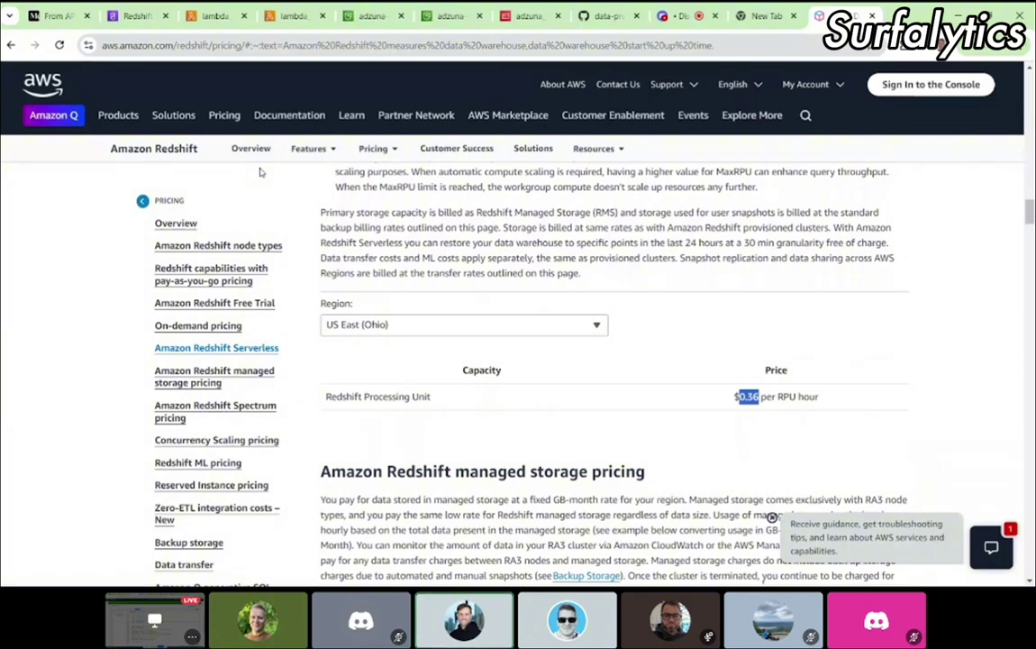
scroll(480, 357, "up", 1)
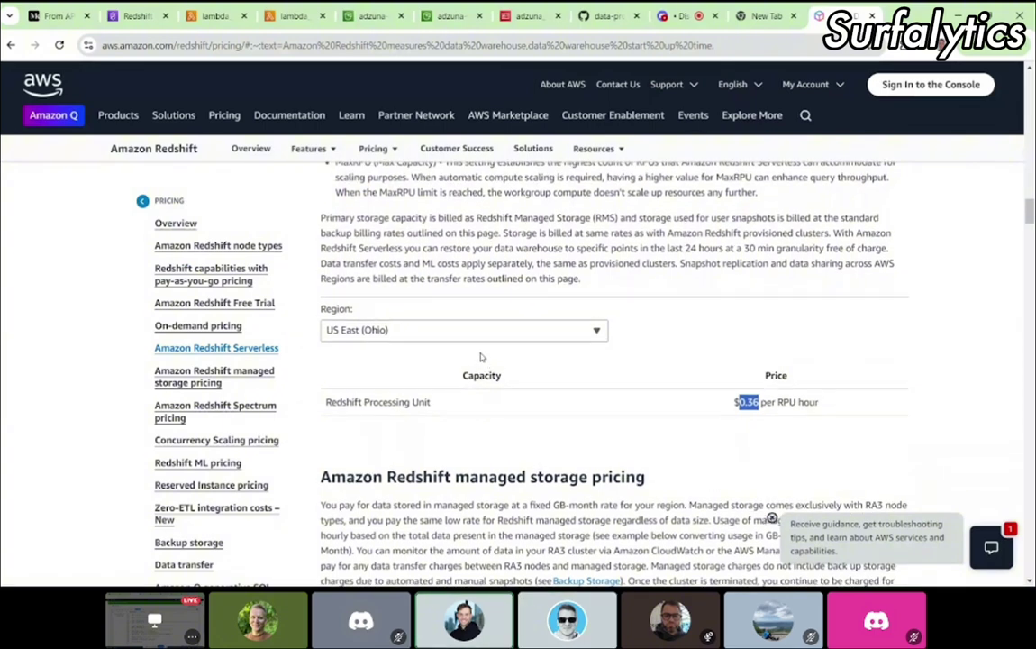
scroll(480, 358, "up", 4)
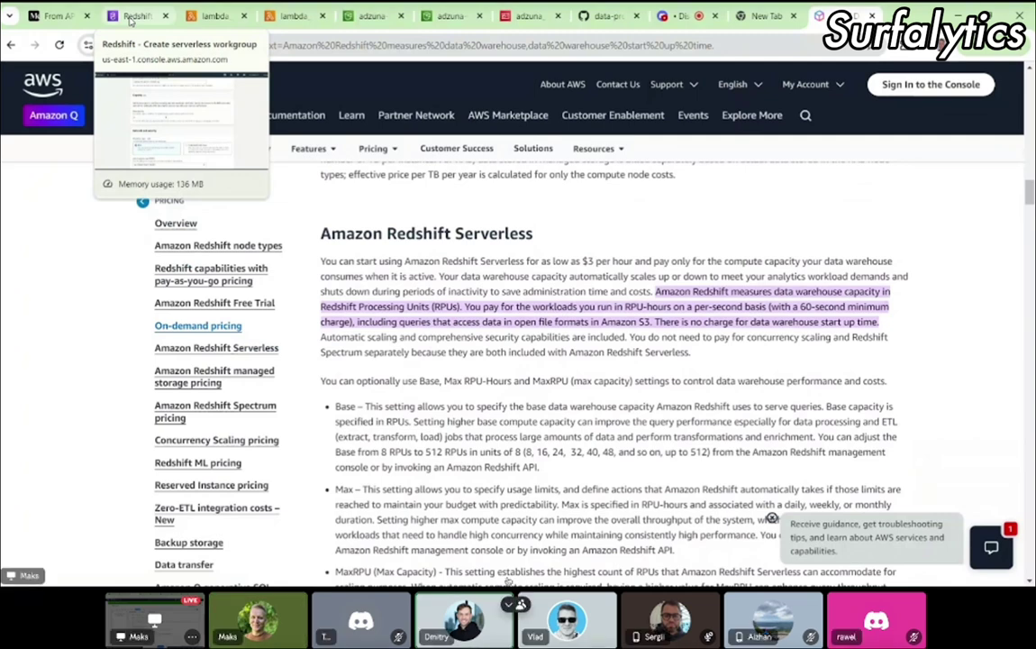
Step: Compare the workgroup form with the Medium tutorial's workgroup steps
left_click(118, 17)
scroll(497, 390, "down", 2)
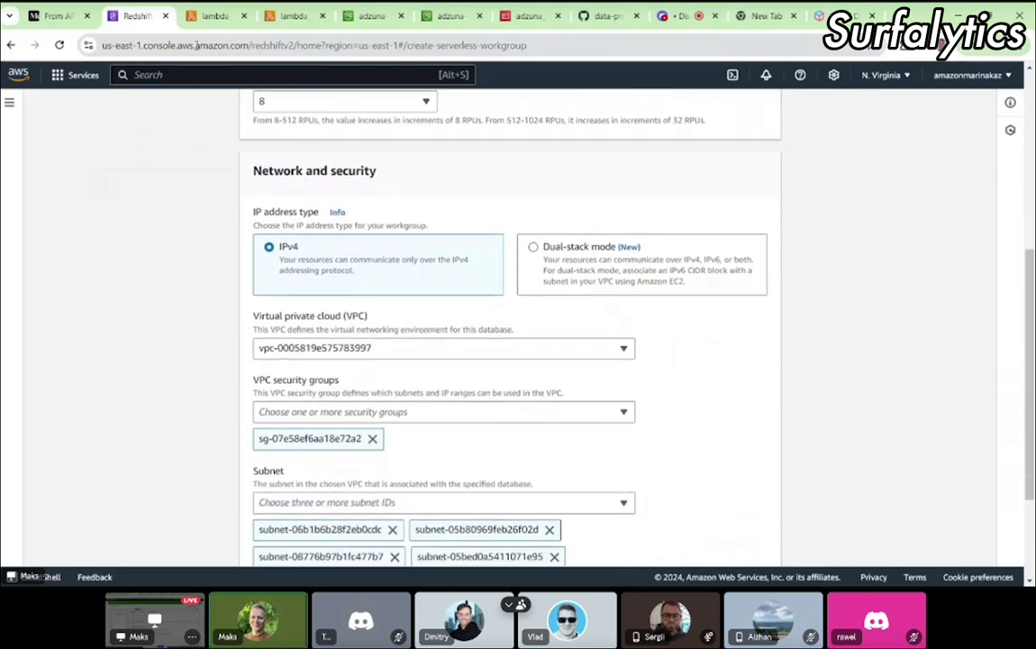
left_click(56, 16)
scroll(408, 354, "down", 1)
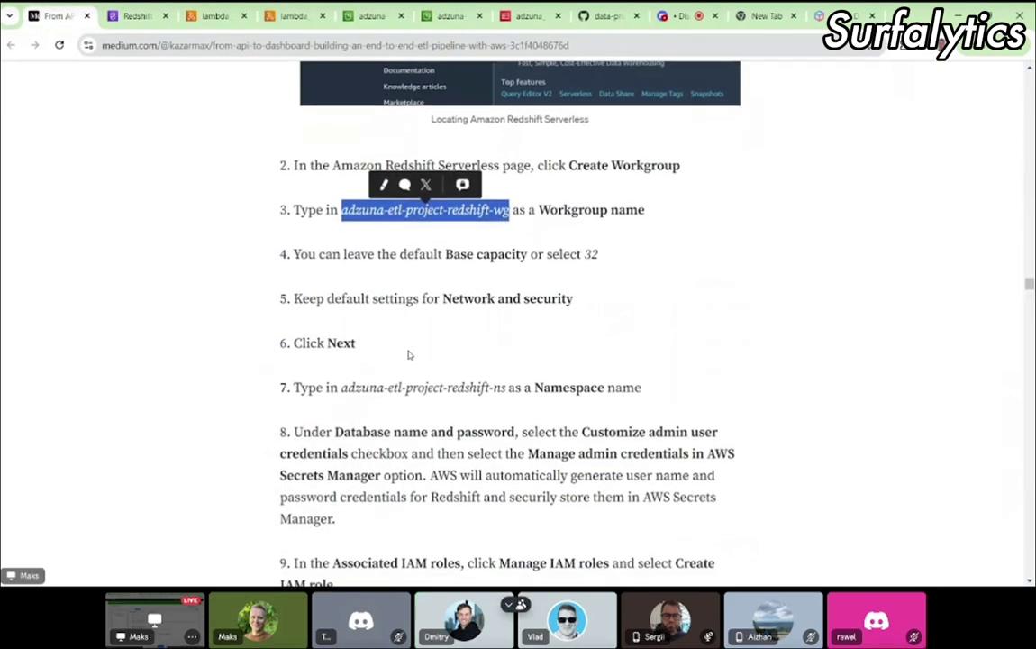
left_click(135, 18)
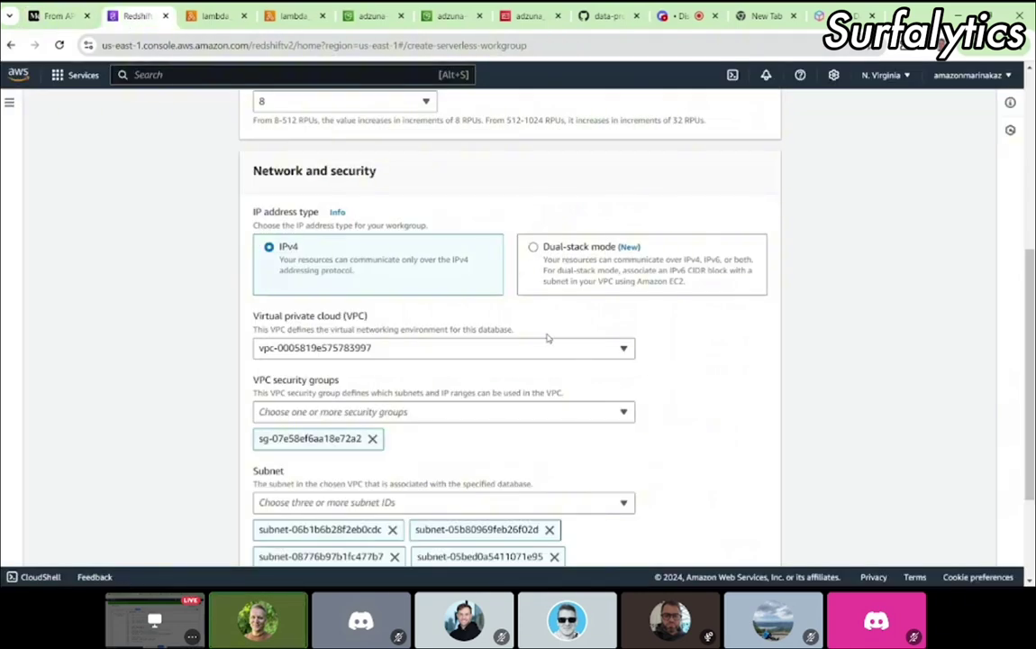
Step: Review the Network and security defaults: IPv4, default VPC, one security group, six subnets
scroll(547, 338, "down", 2)
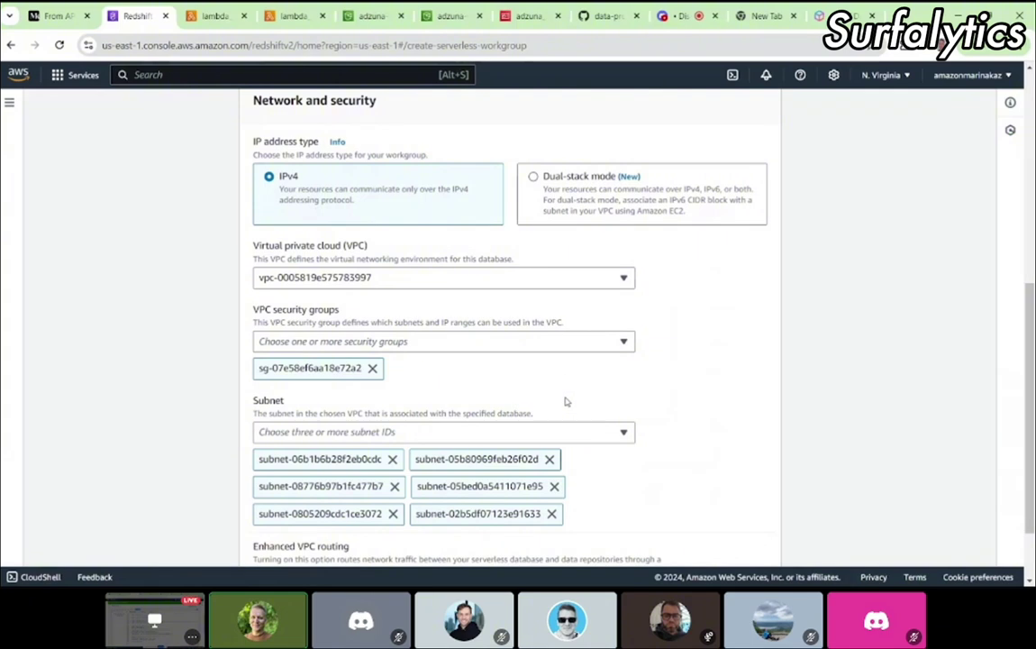
scroll(566, 402, "down", 2)
scroll(566, 402, "up", 3)
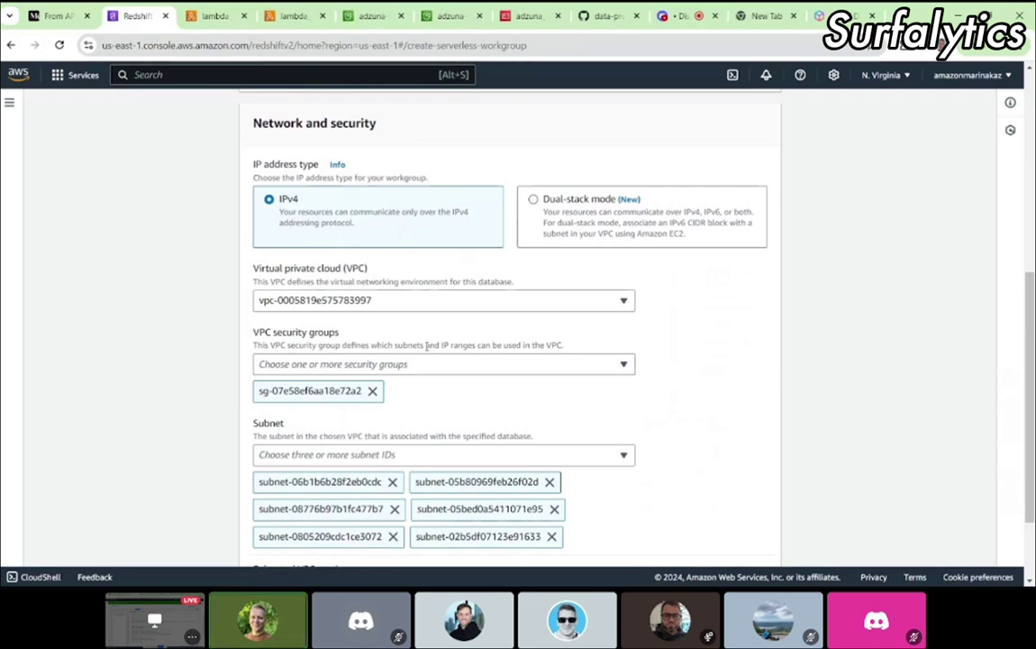
scroll(513, 393, "down", 2)
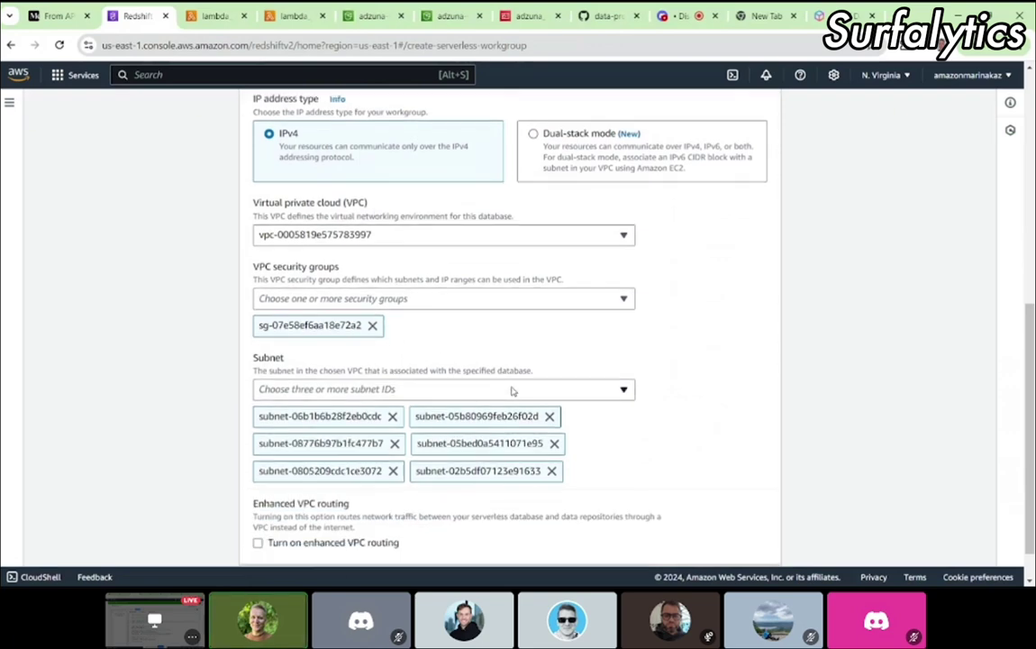
scroll(656, 451, "up", 2)
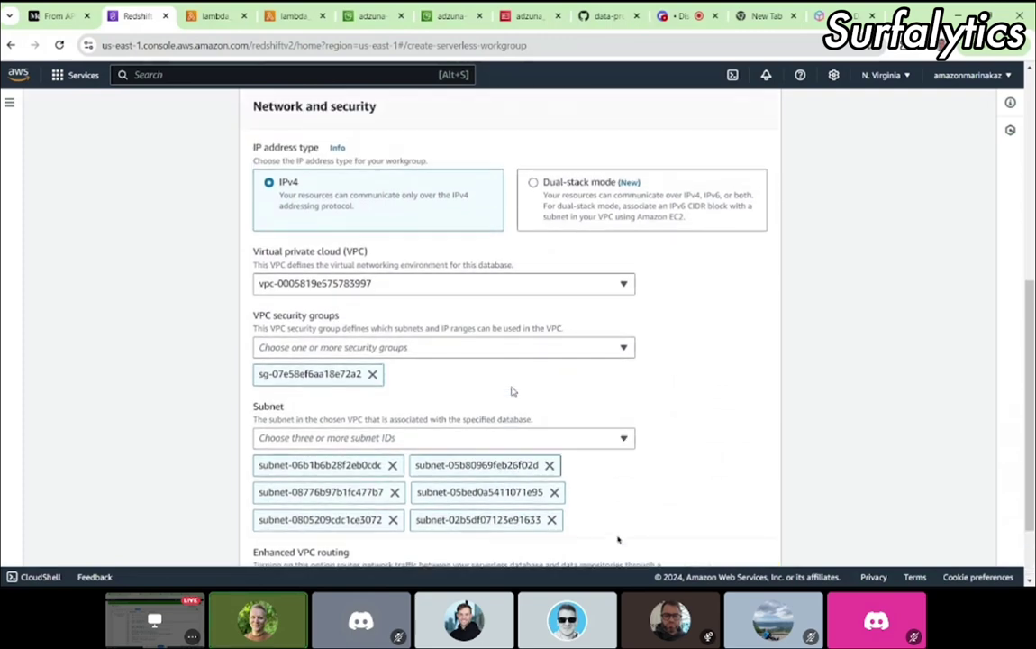
scroll(650, 387, "down", 2)
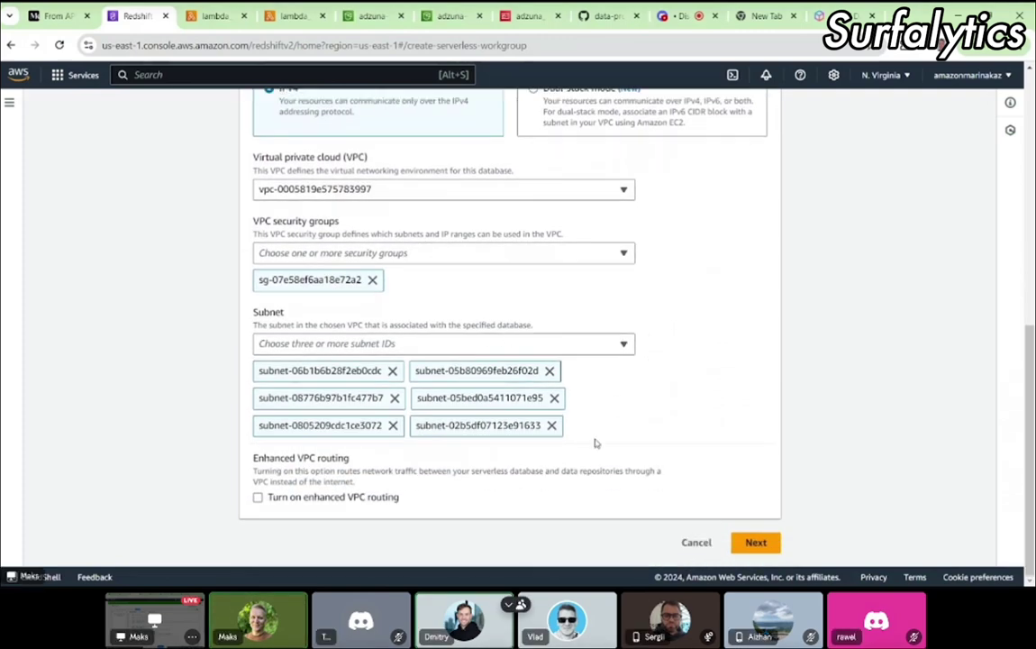
scroll(594, 439, "up", 1)
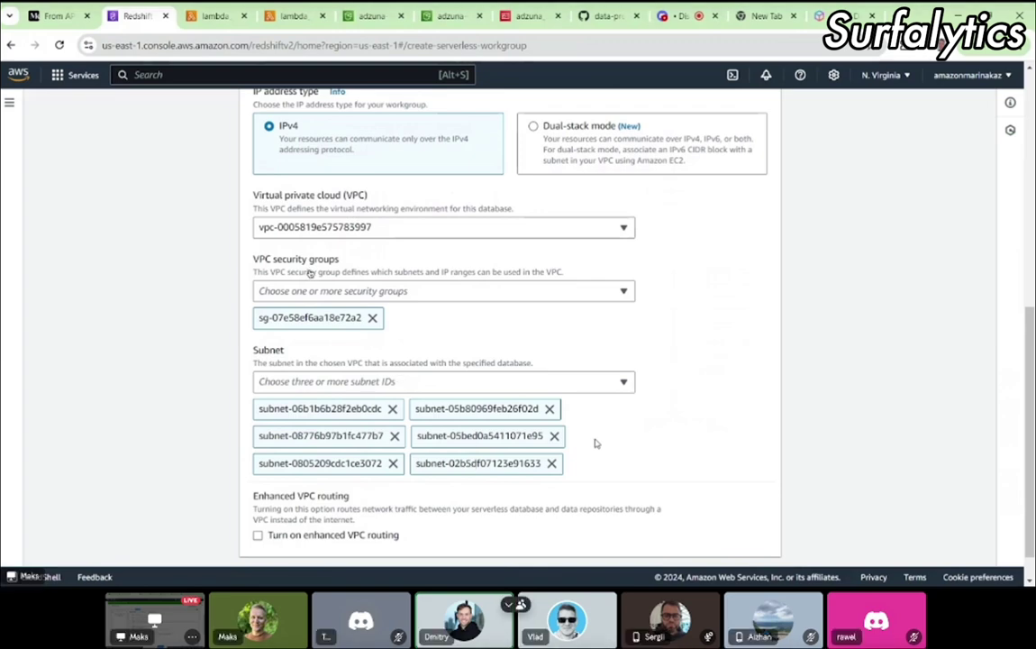
scroll(595, 443, "down", 1)
scroll(595, 443, "down", 1)
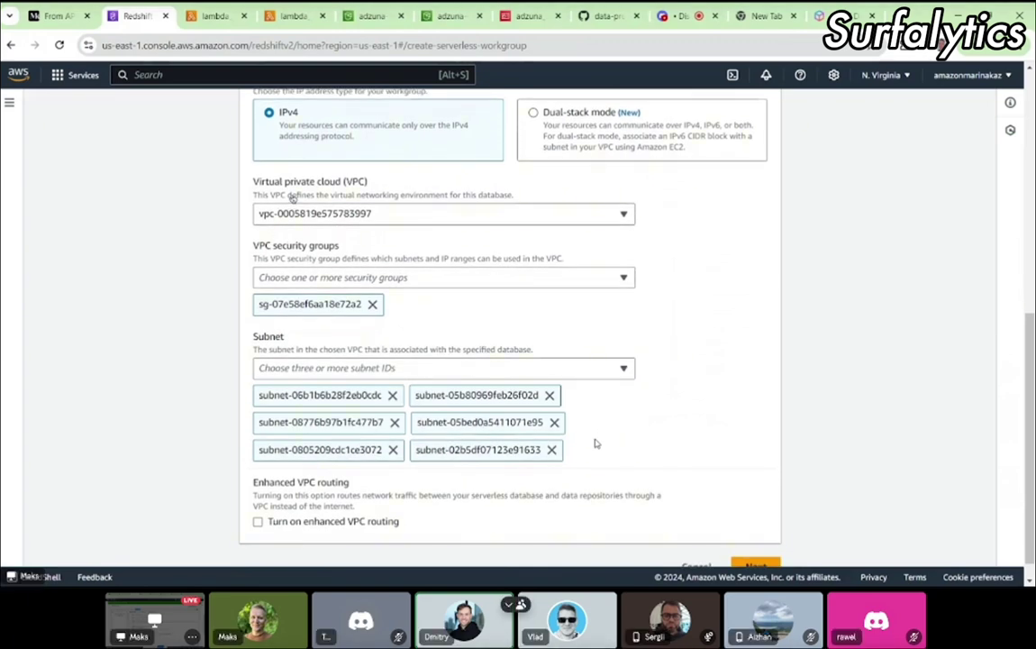
scroll(594, 443, "down", 1)
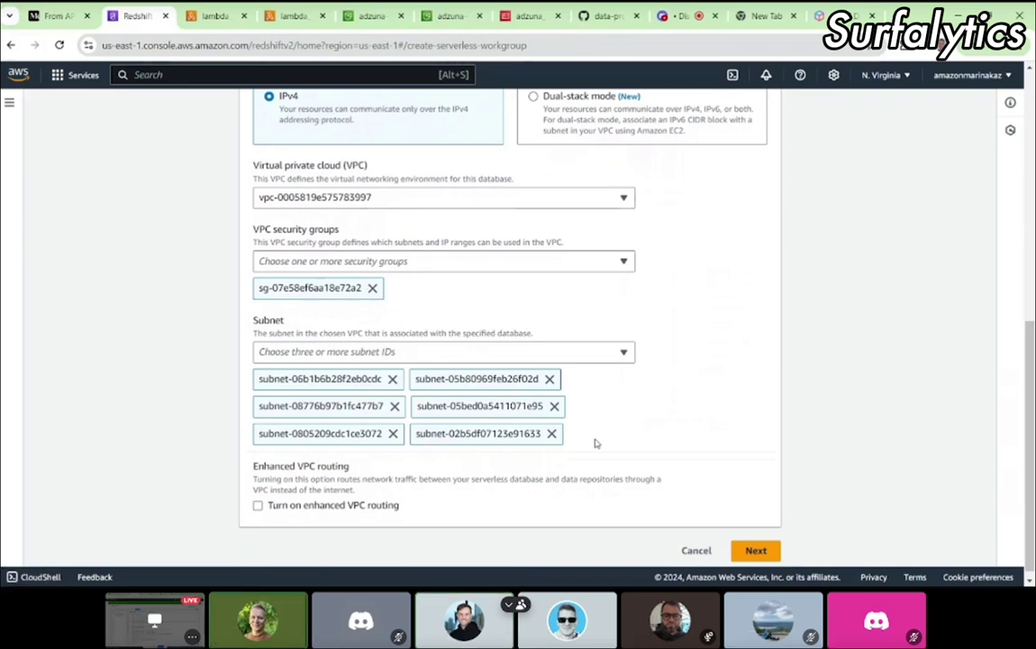
scroll(595, 443, "up", 2)
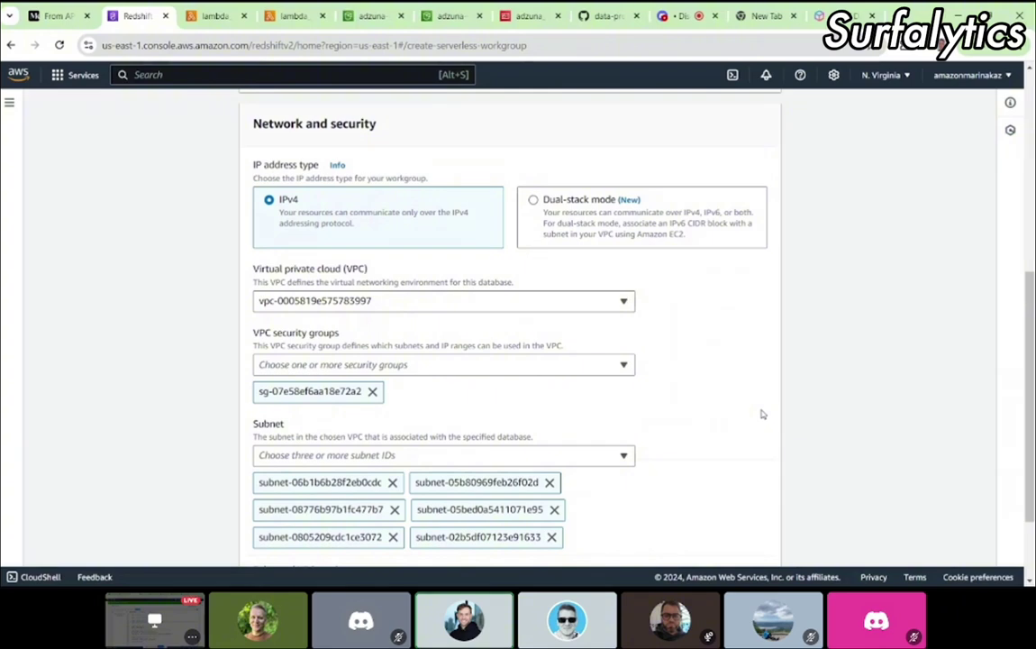
scroll(761, 415, "down", 1)
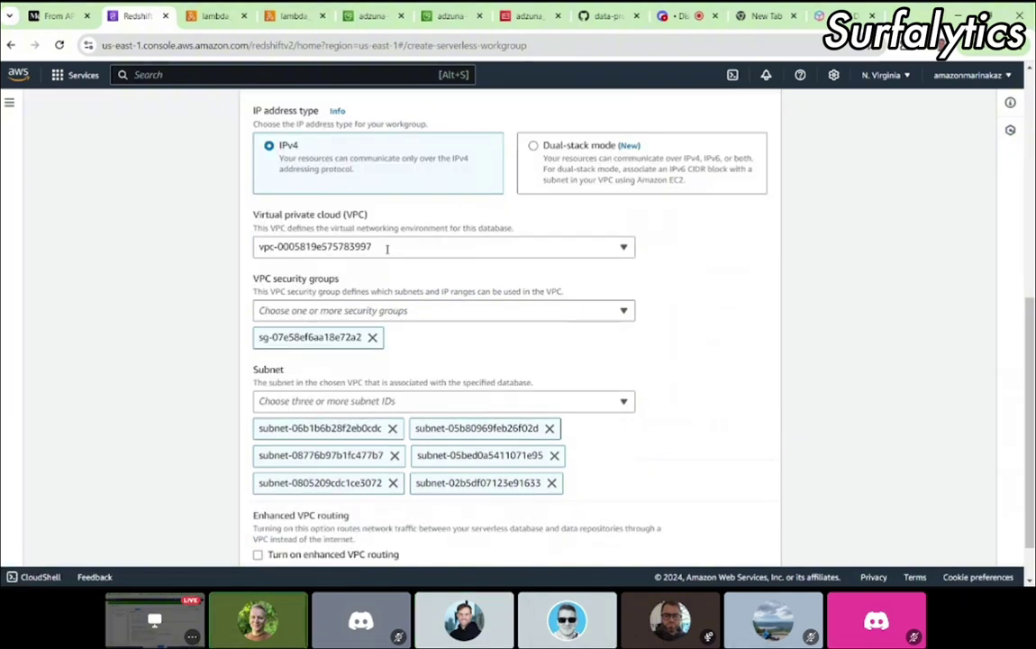
scroll(416, 331, "up", 2)
scroll(417, 332, "down", 2)
scroll(416, 332, "down", 1)
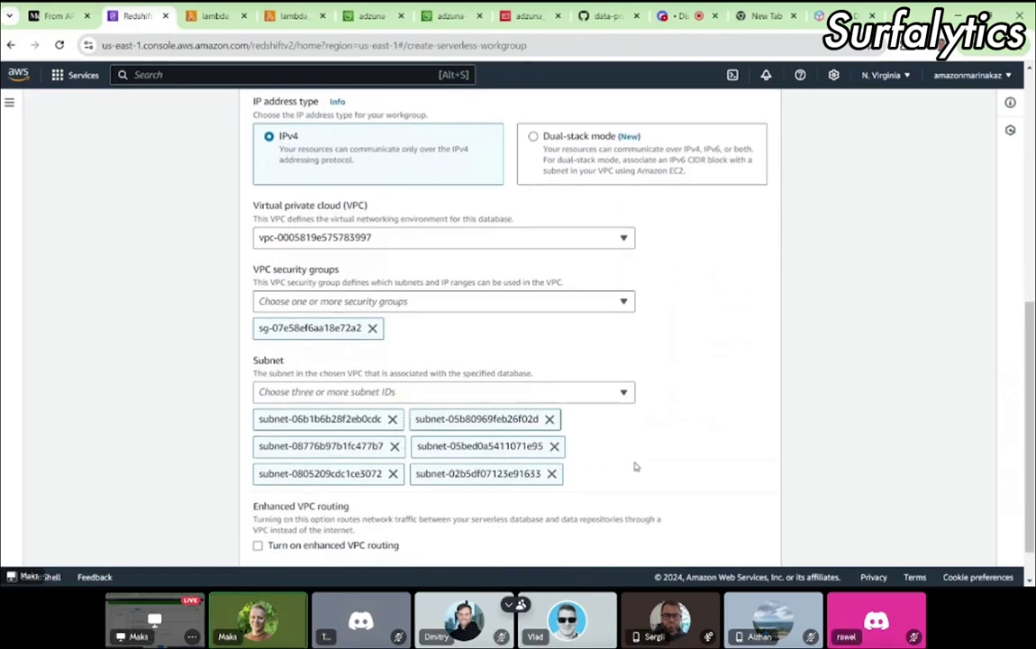
scroll(619, 459, "down", 1)
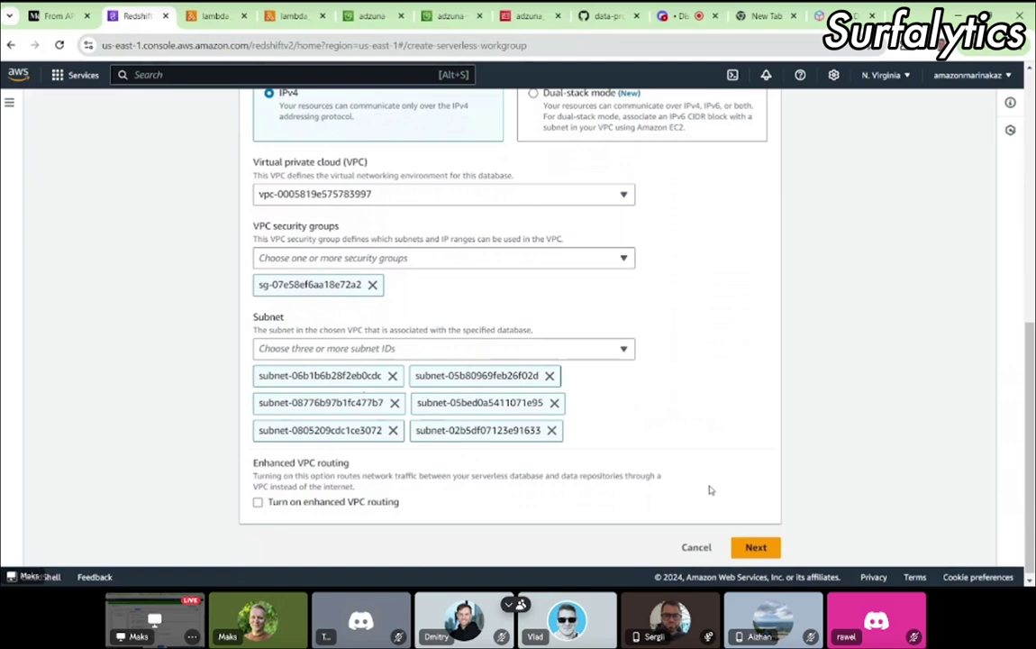
Step: Advance the wizard to Choose namespace and cross-check it against the Medium tutorial
left_click(755, 546)
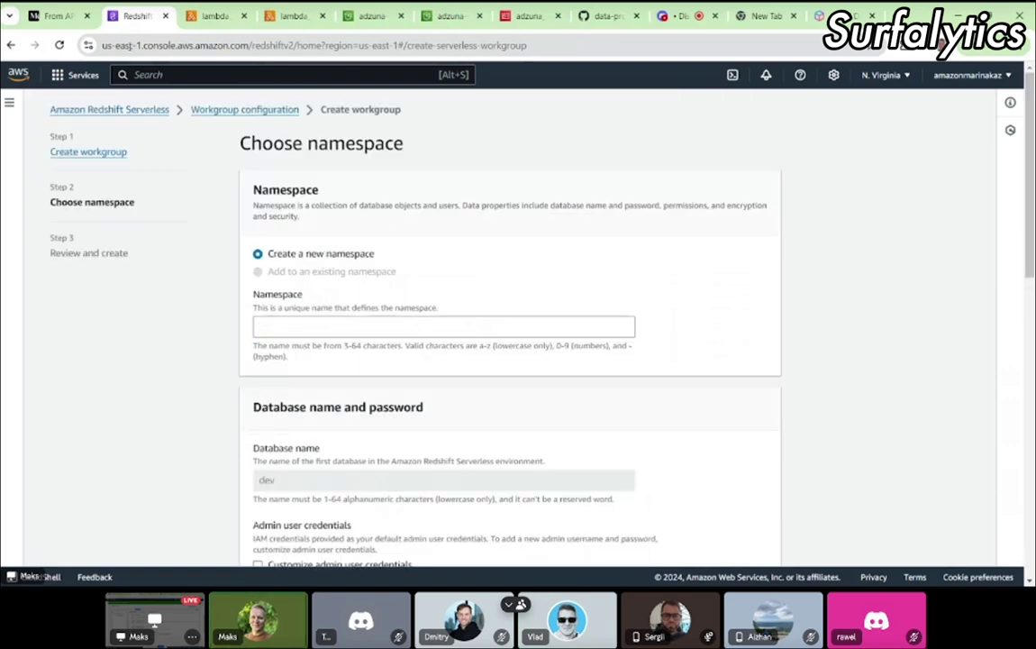
left_click(54, 17)
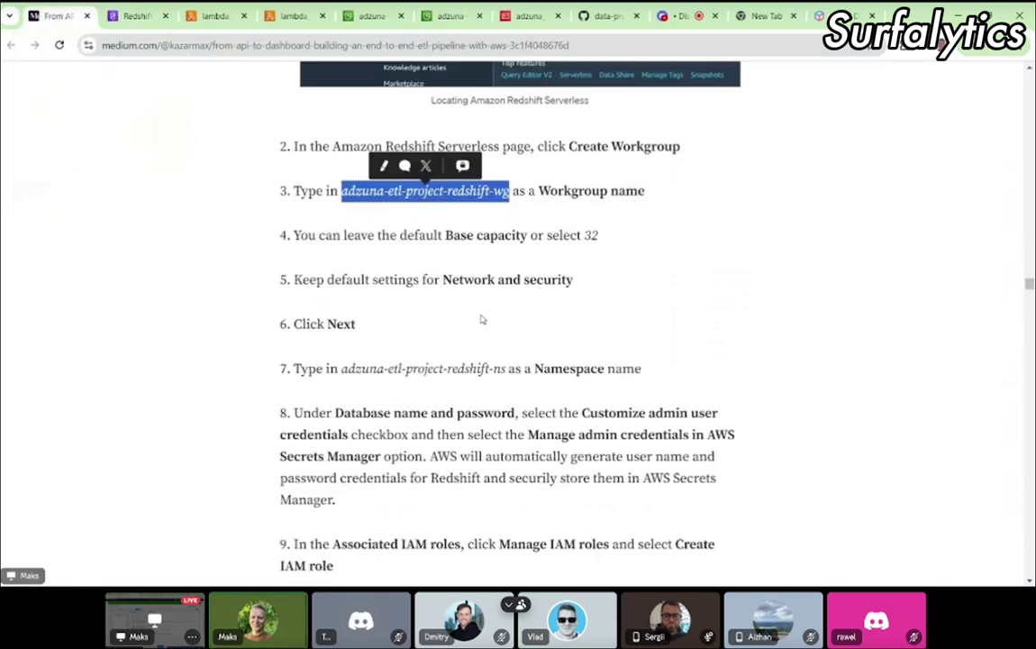
scroll(481, 315, "up", 5)
scroll(481, 315, "up", 3)
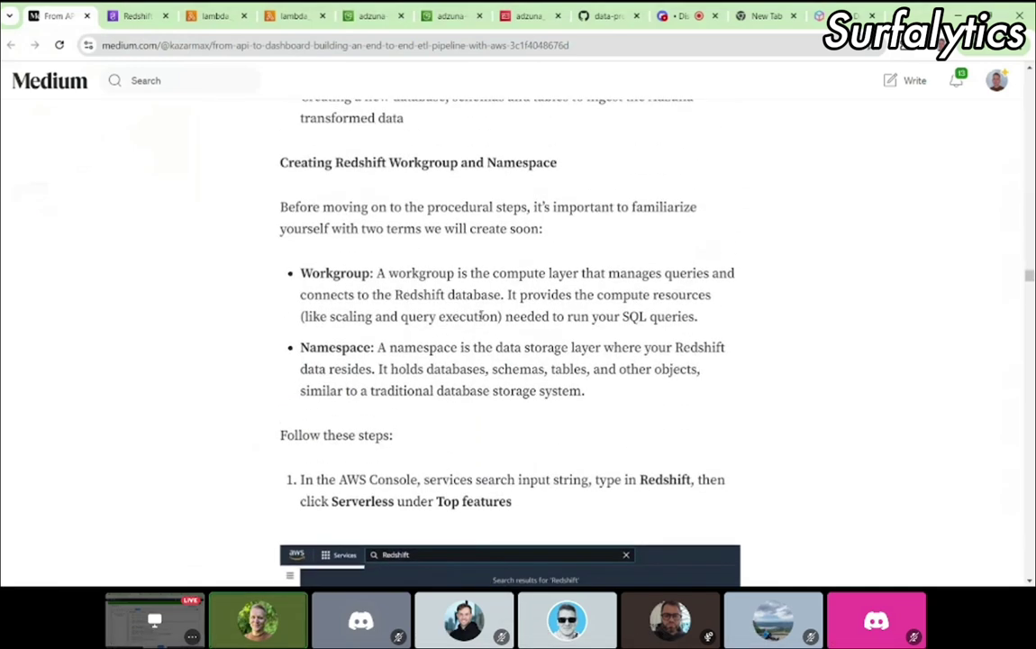
left_click(136, 18)
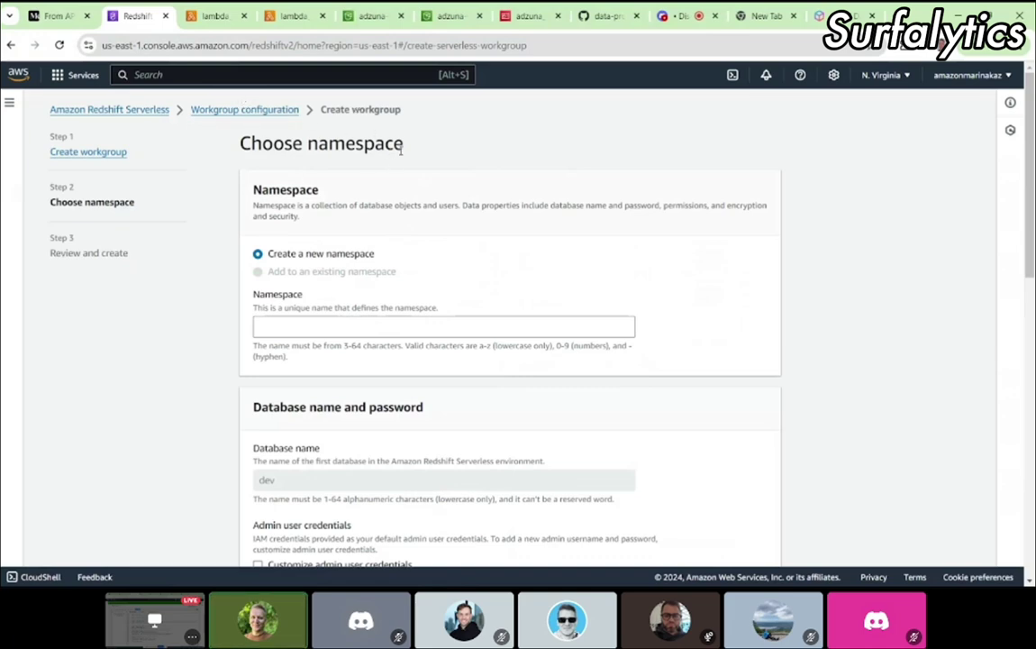
left_click(63, 24)
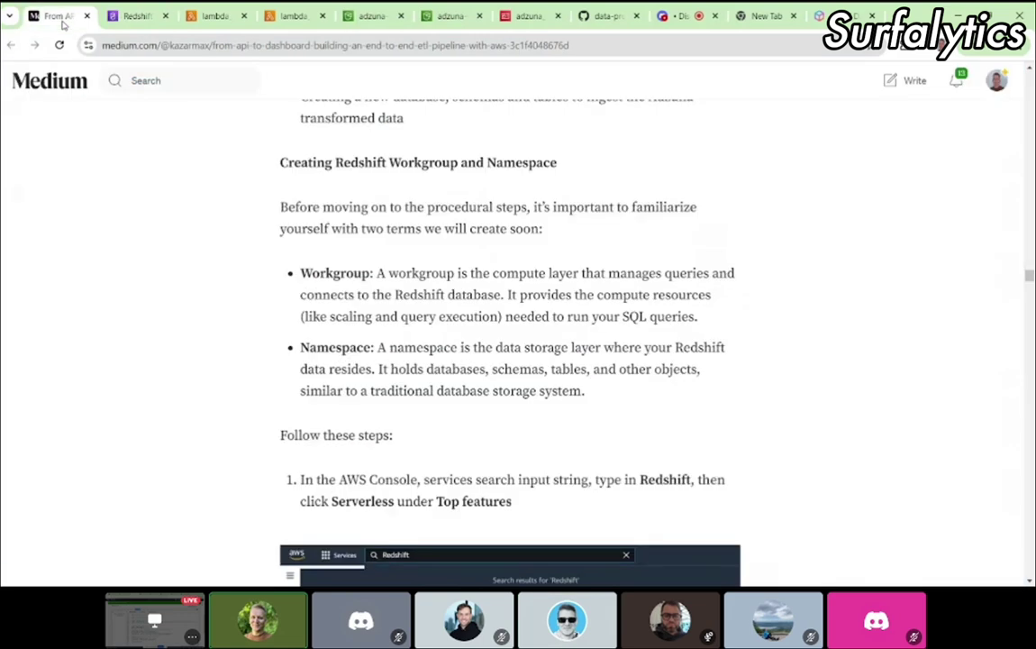
left_click(130, 18)
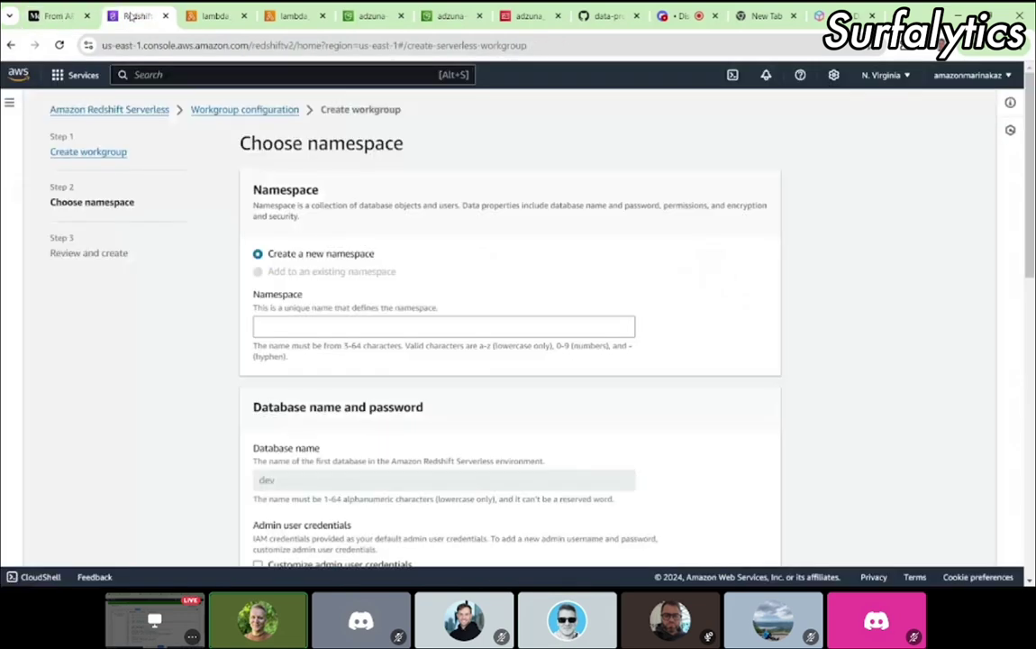
left_click(58, 18)
left_click_drag(586, 391, 305, 286)
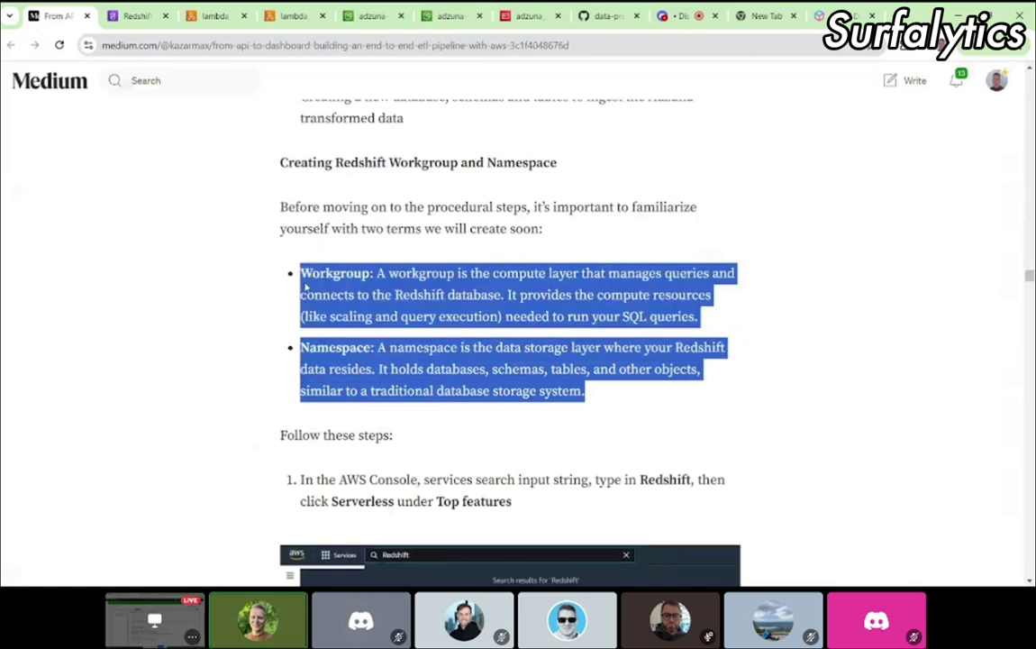
left_click(434, 304)
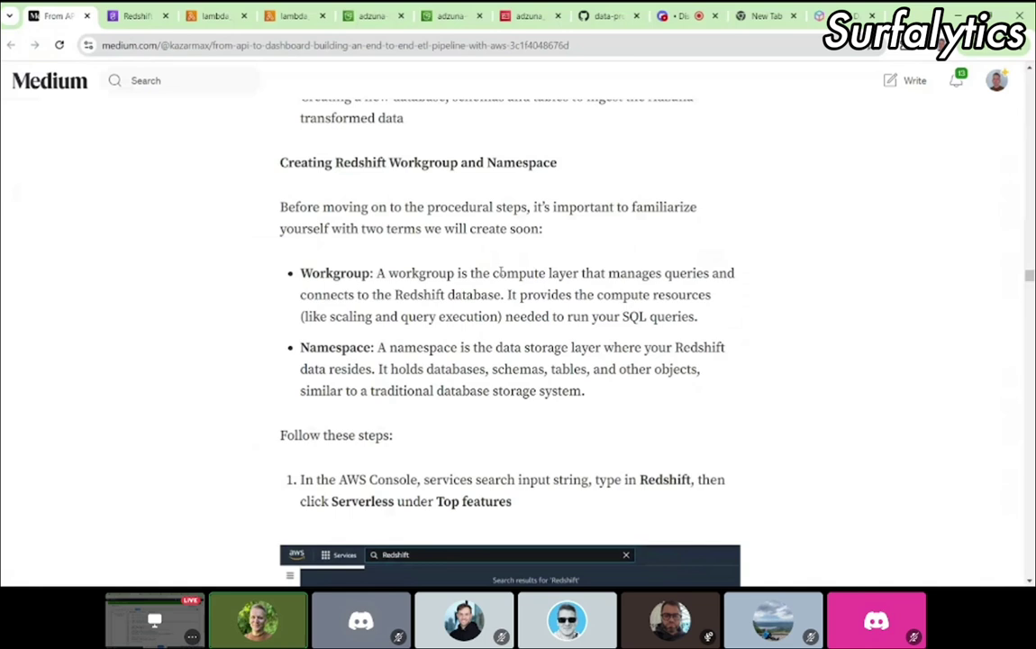
left_click_drag(496, 273, 699, 317)
left_click(326, 288)
left_click_drag(301, 272, 664, 317)
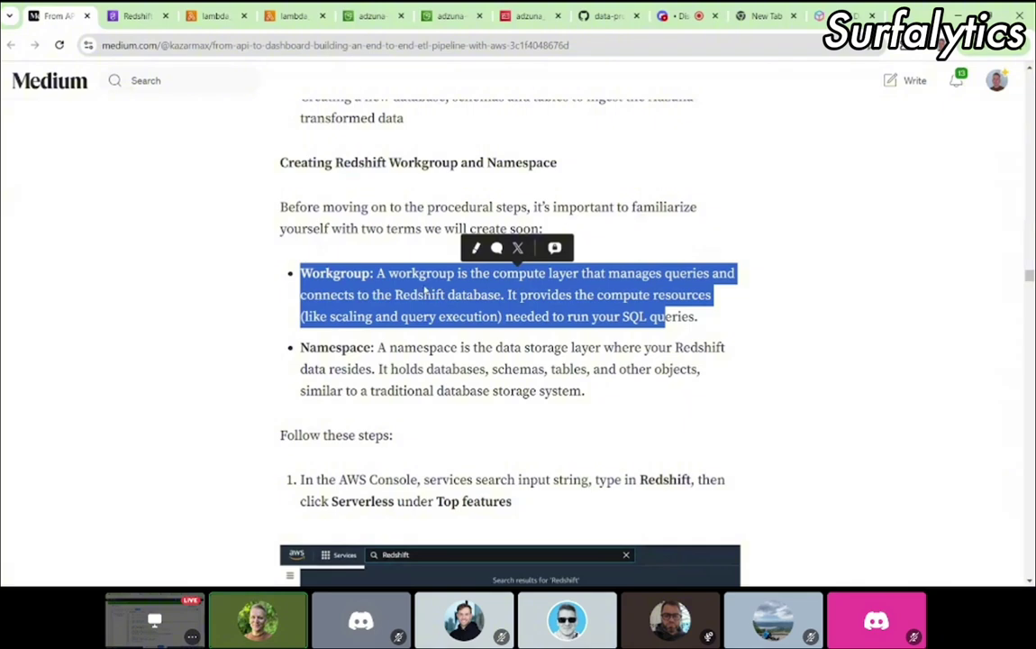
left_click(426, 289)
left_click_drag(376, 272, 722, 319)
left_click(722, 319)
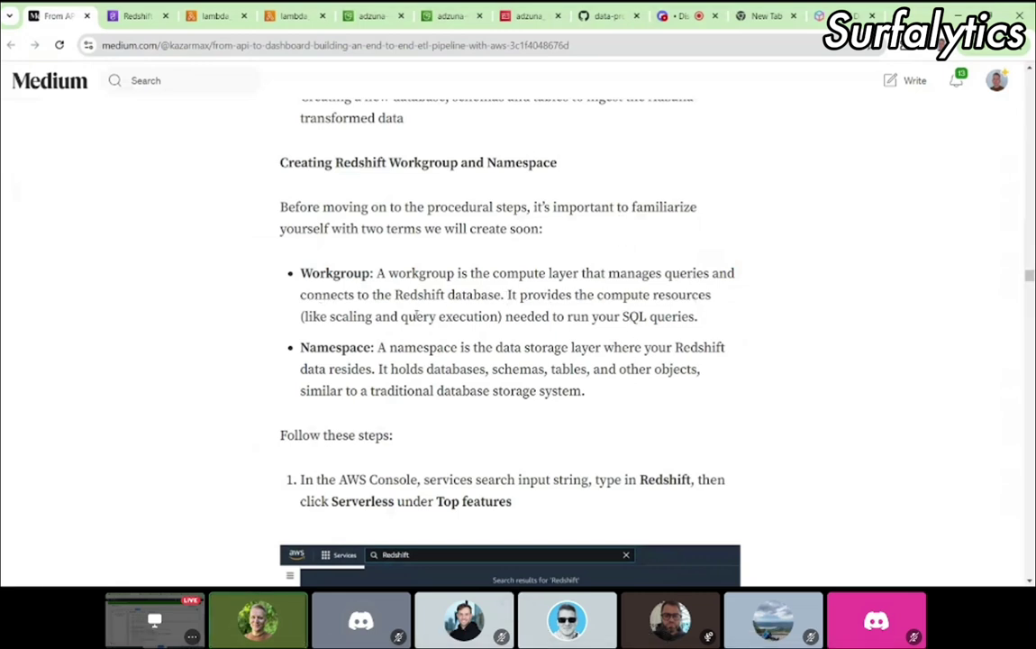
left_click_drag(342, 317, 723, 324)
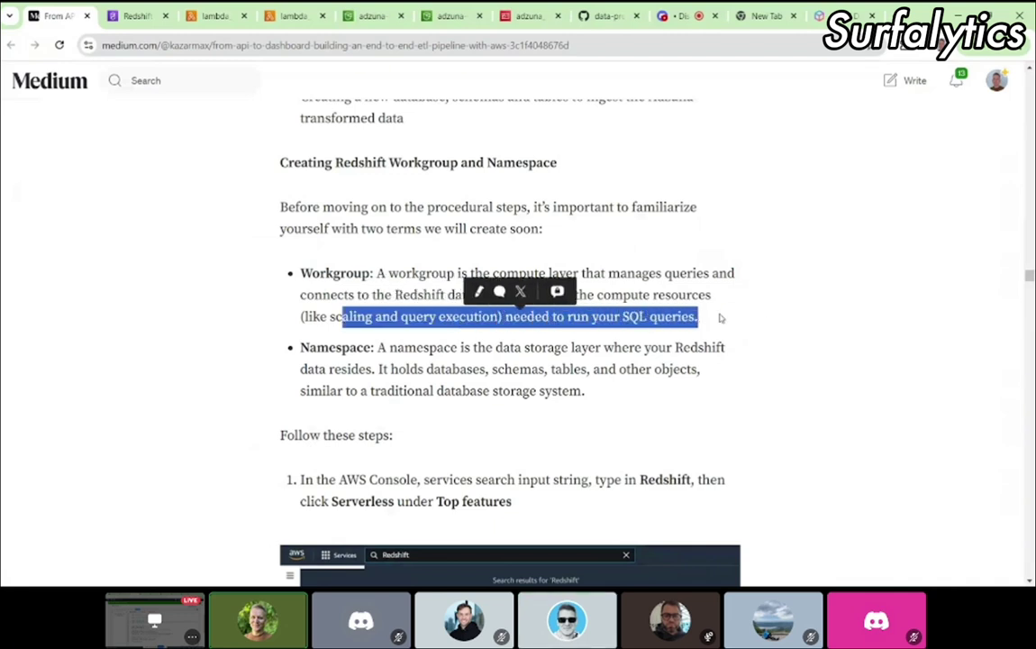
left_click(719, 317)
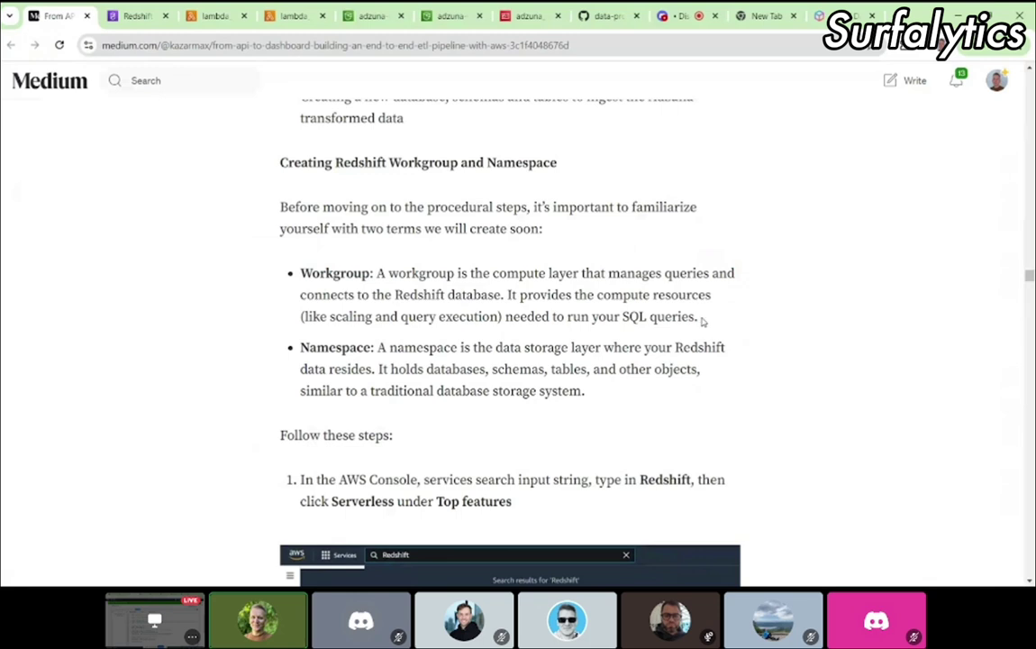
left_click_drag(701, 319, 298, 275)
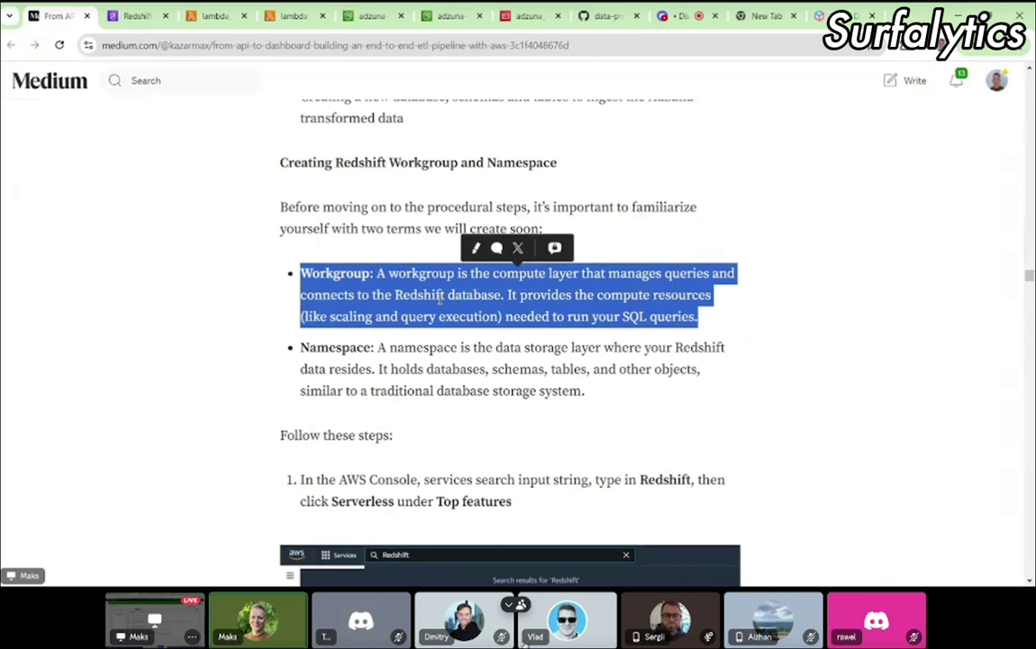
left_click(556, 365)
left_click_drag(593, 397, 298, 353)
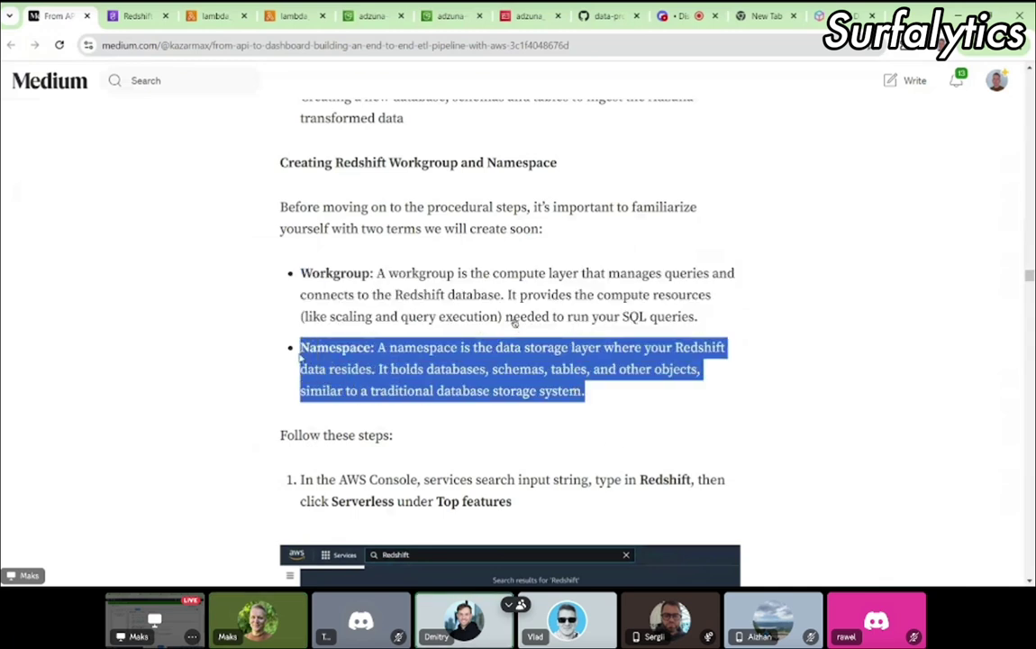
left_click(638, 391)
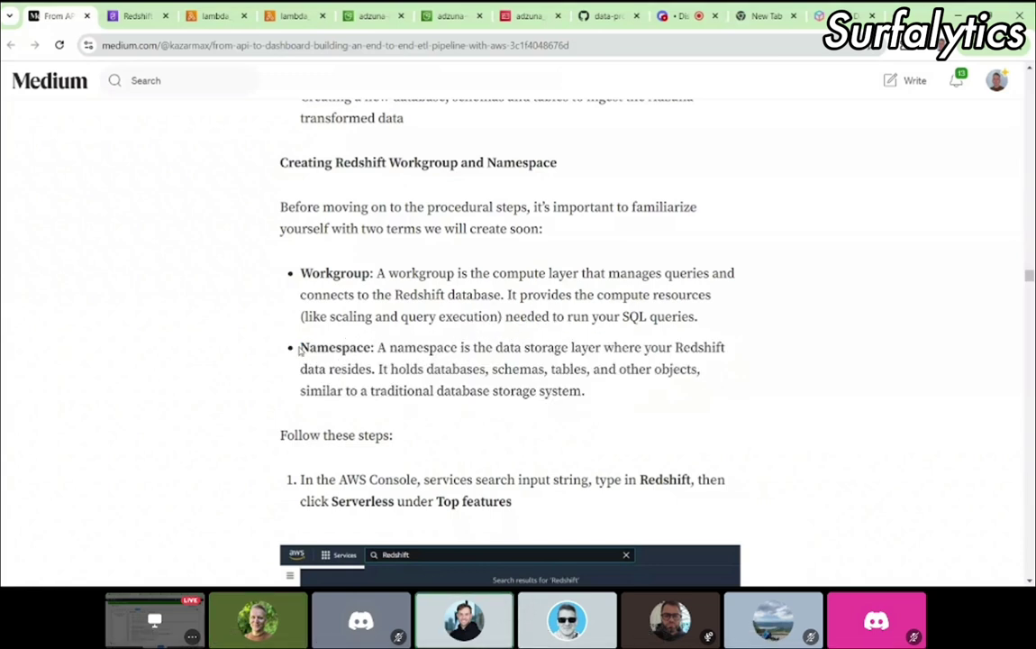
left_click_drag(300, 352, 624, 393)
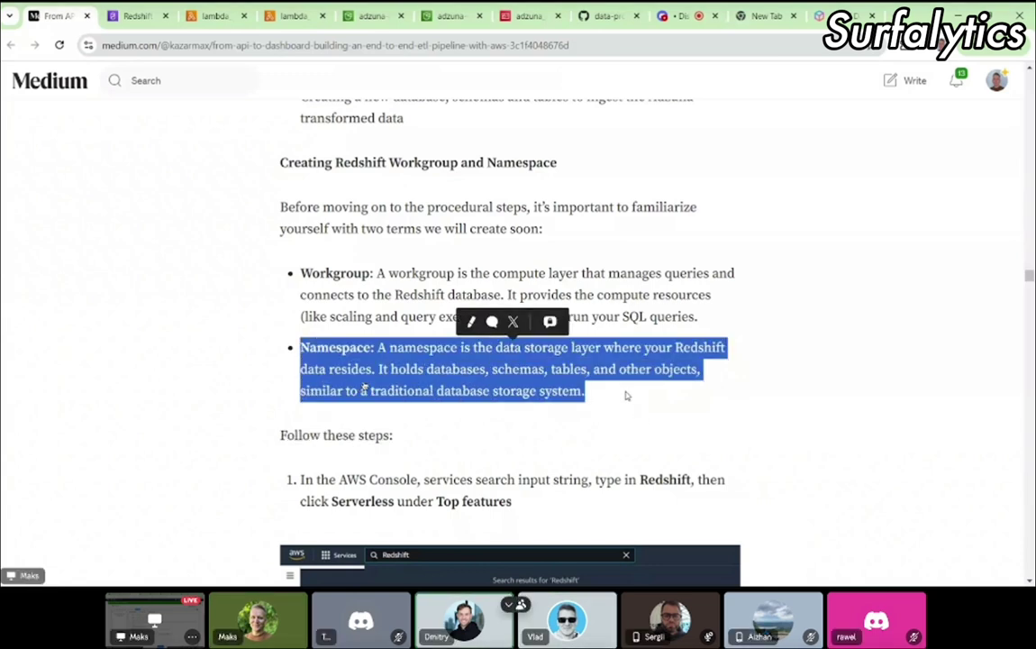
left_click(487, 354)
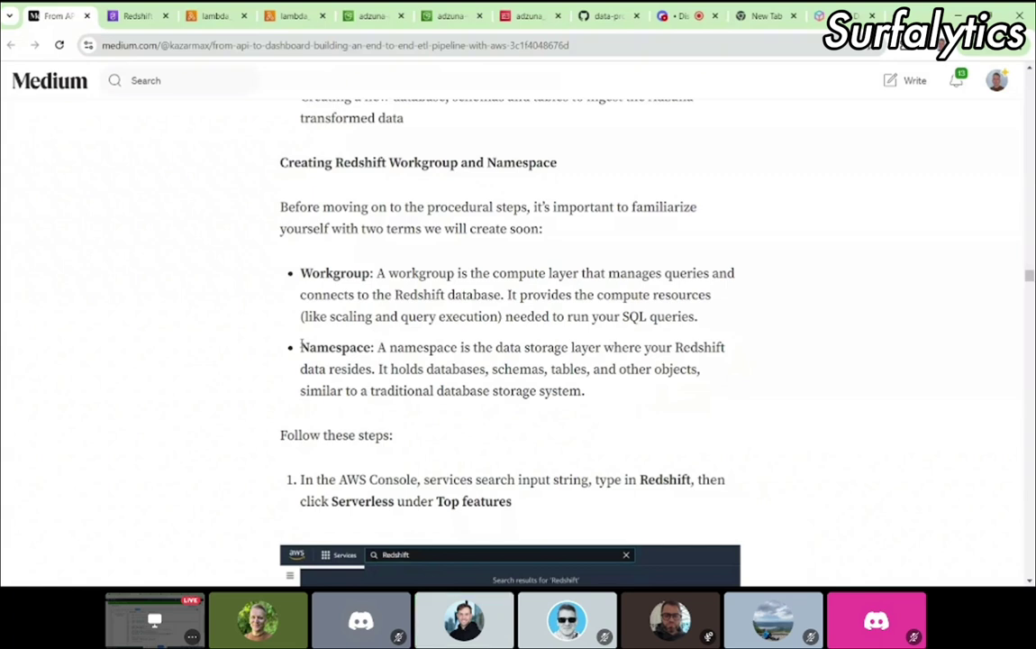
Step: Highlight the tutorial's Workgroup and Namespace definitions to read them
left_click_drag(300, 273, 361, 273)
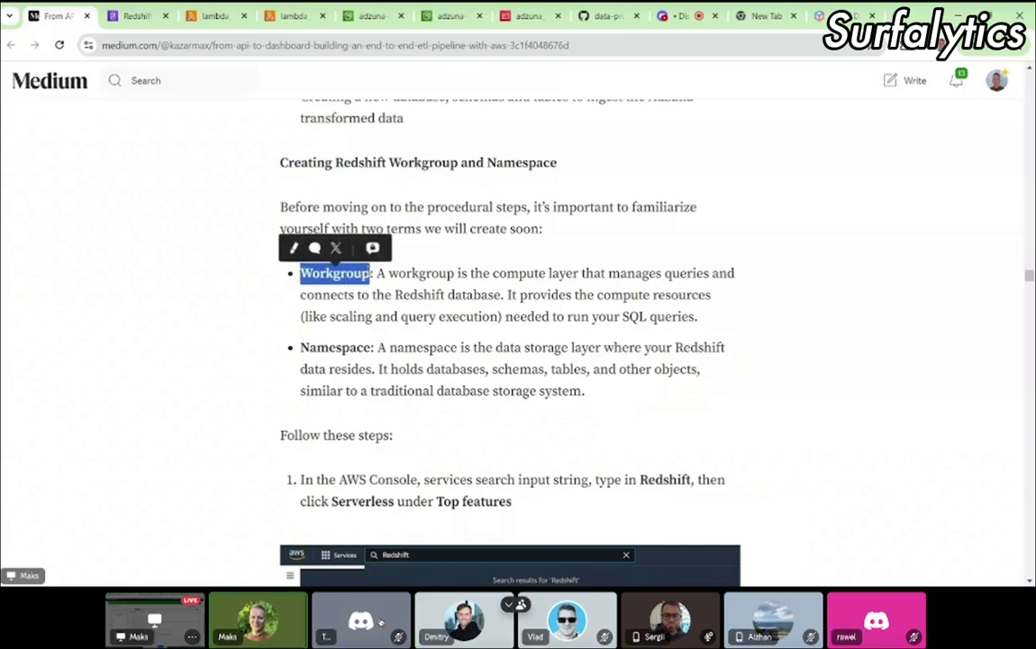
left_click(329, 350)
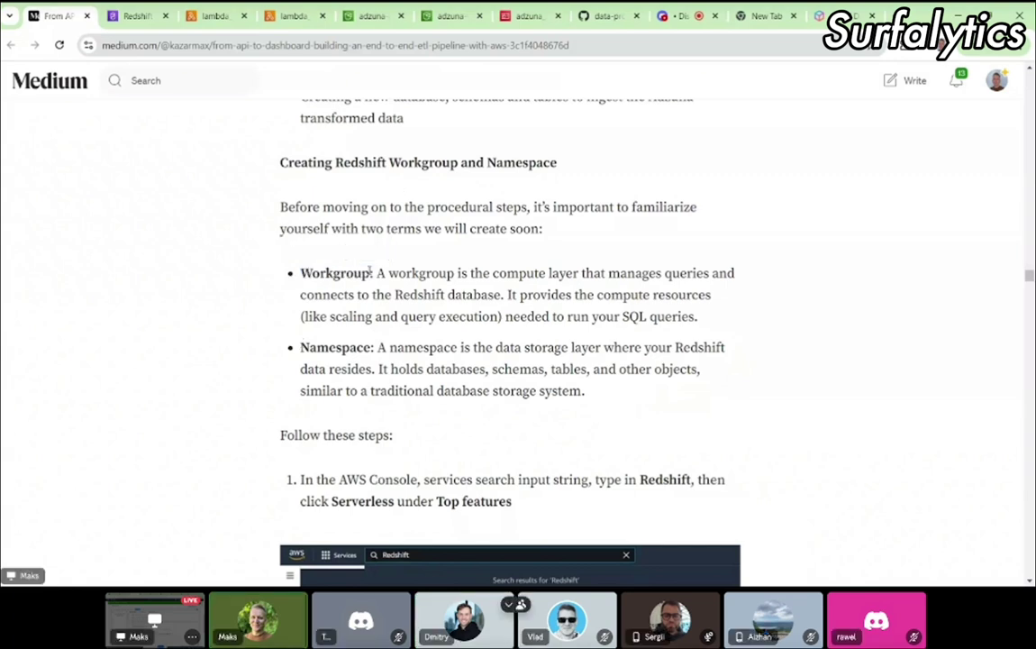
double_click(315, 348)
left_click(315, 351)
left_click_drag(376, 347, 590, 390)
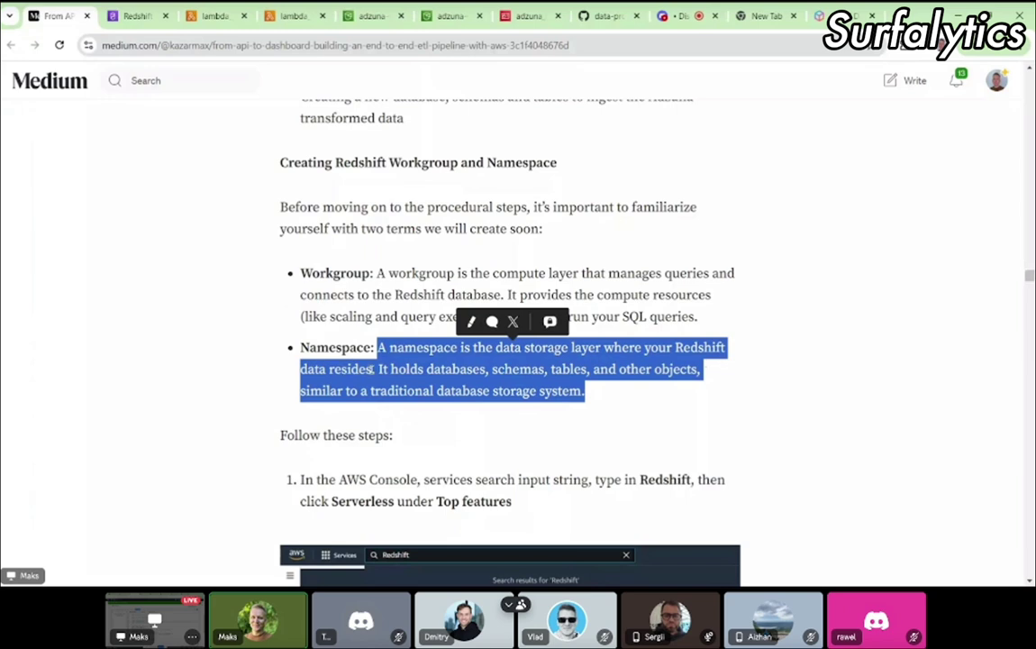
left_click(363, 370)
left_click_drag(417, 369, 622, 389)
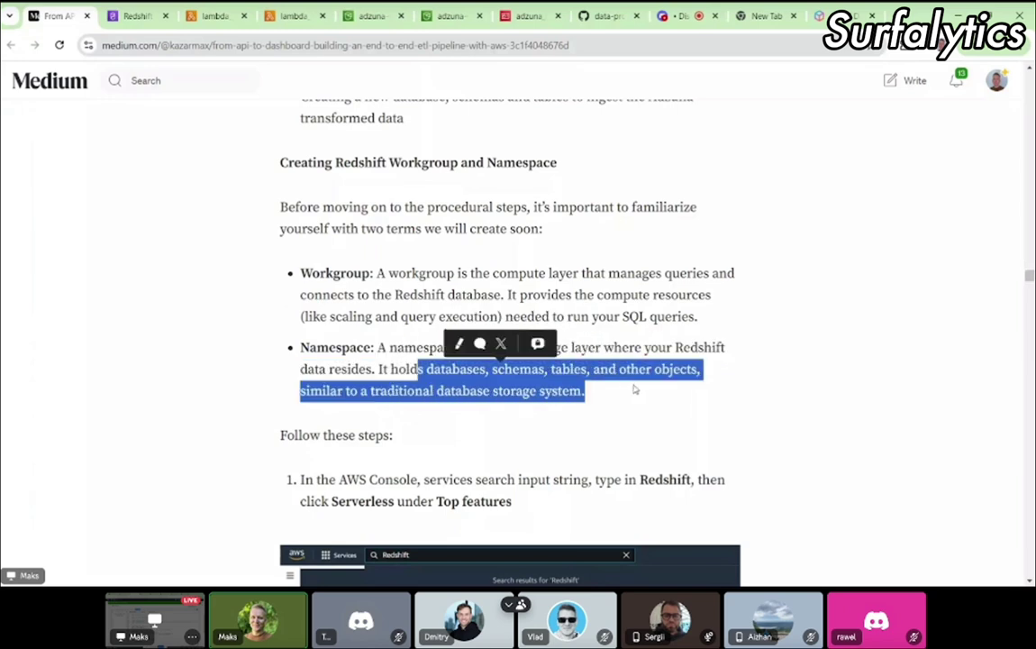
left_click(634, 389)
Step: Scroll to the tutorial's step 7 and select the name adzuna-etl-project-redshift-ns
scroll(456, 394, "down", 1)
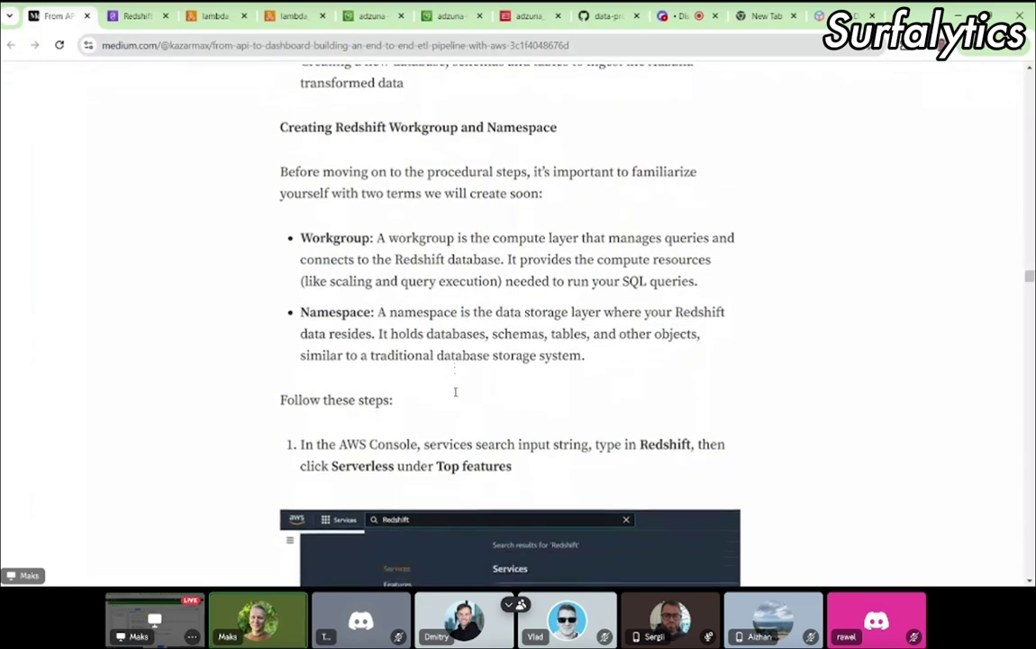
scroll(456, 397, "down", 1)
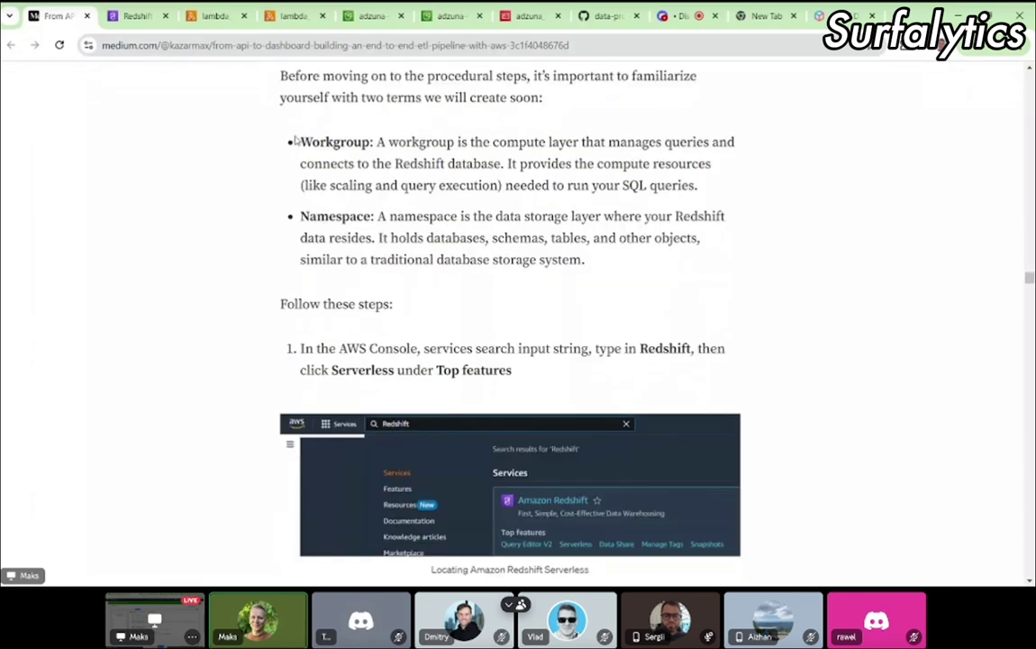
left_click_drag(297, 142, 600, 270)
scroll(601, 270, "up", 1)
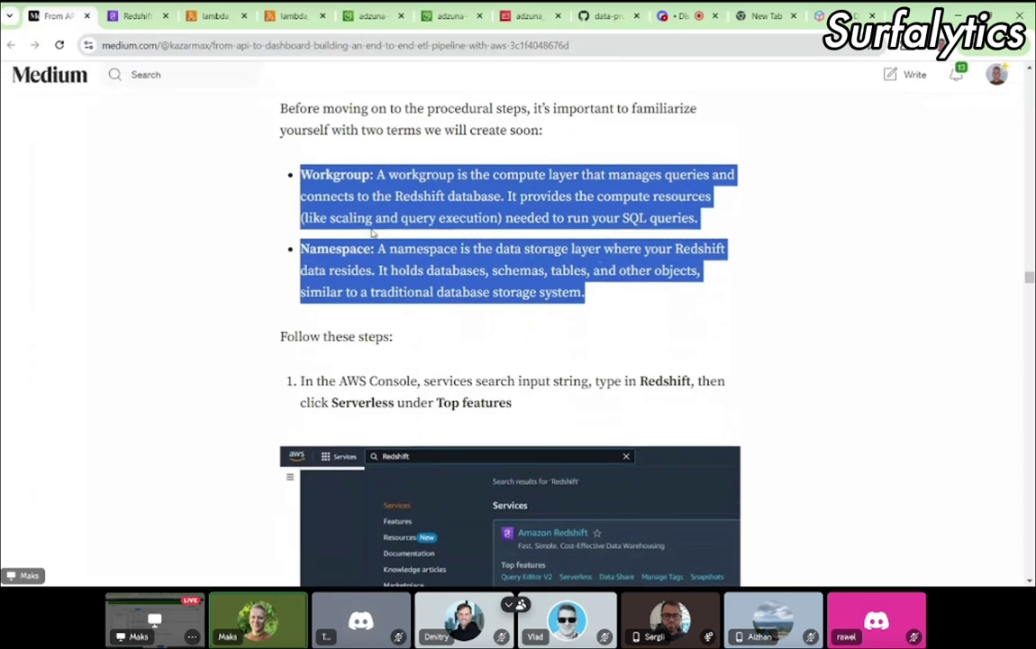
scroll(370, 234, "down", 2)
scroll(370, 233, "down", 3)
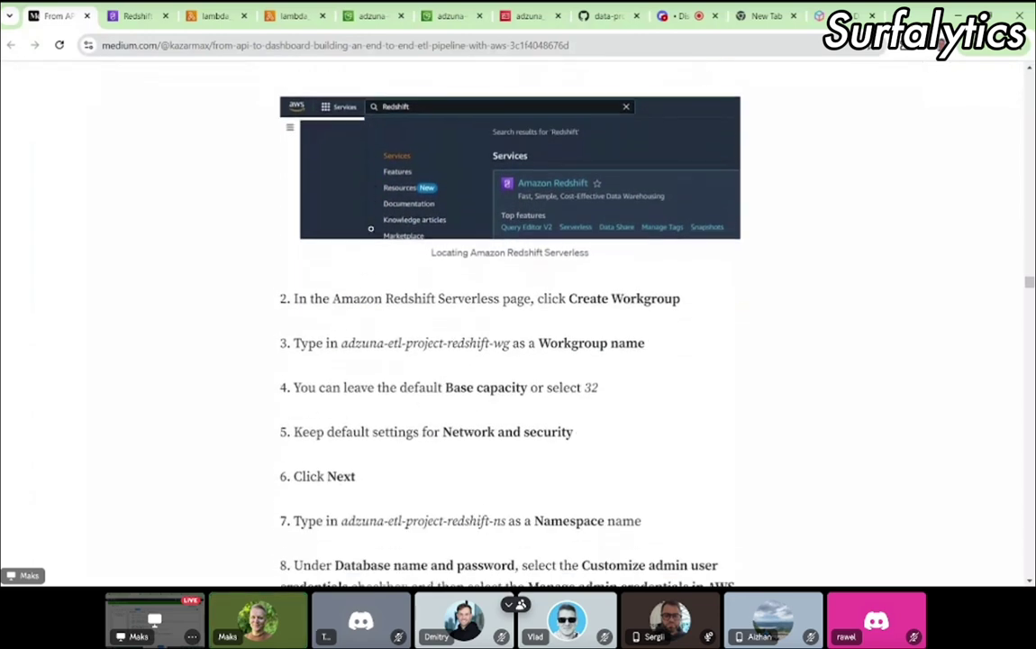
left_click(133, 17)
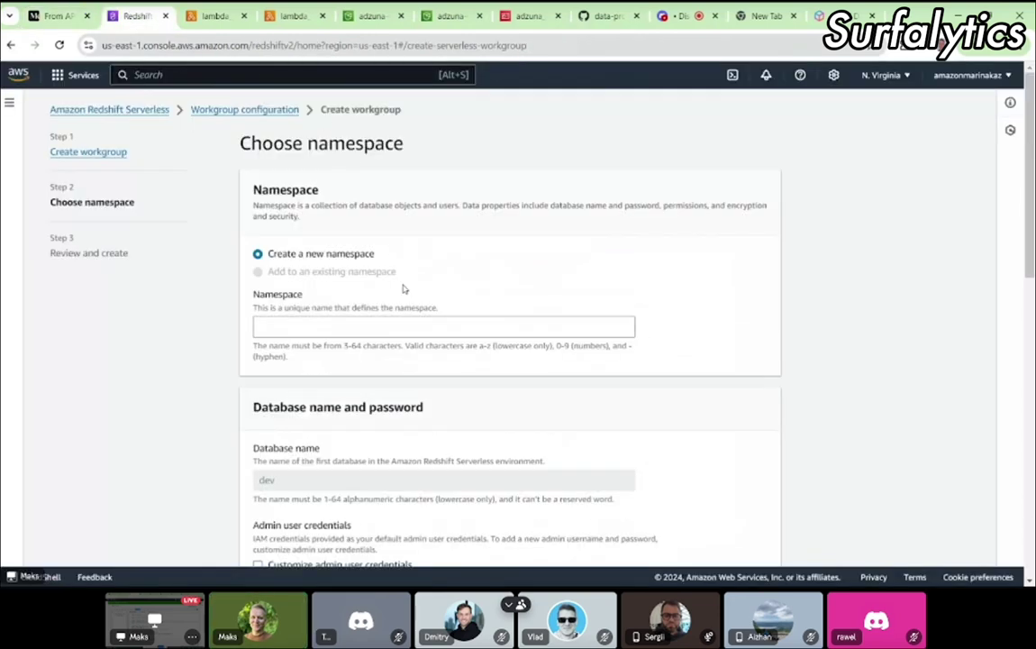
left_click(43, 11)
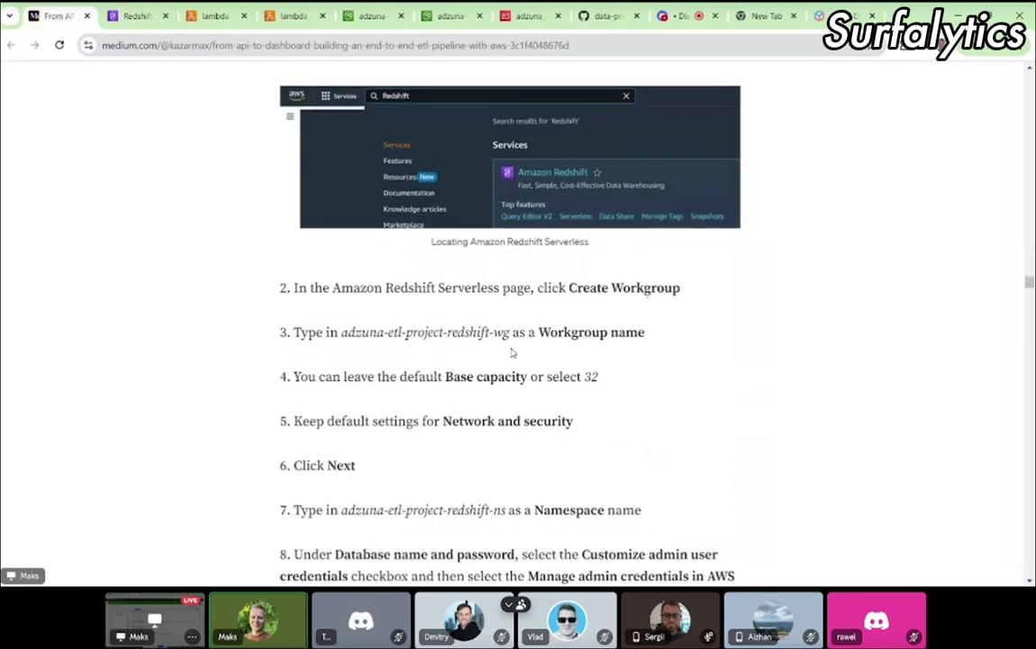
scroll(512, 353, "down", 1)
scroll(511, 353, "down", 1)
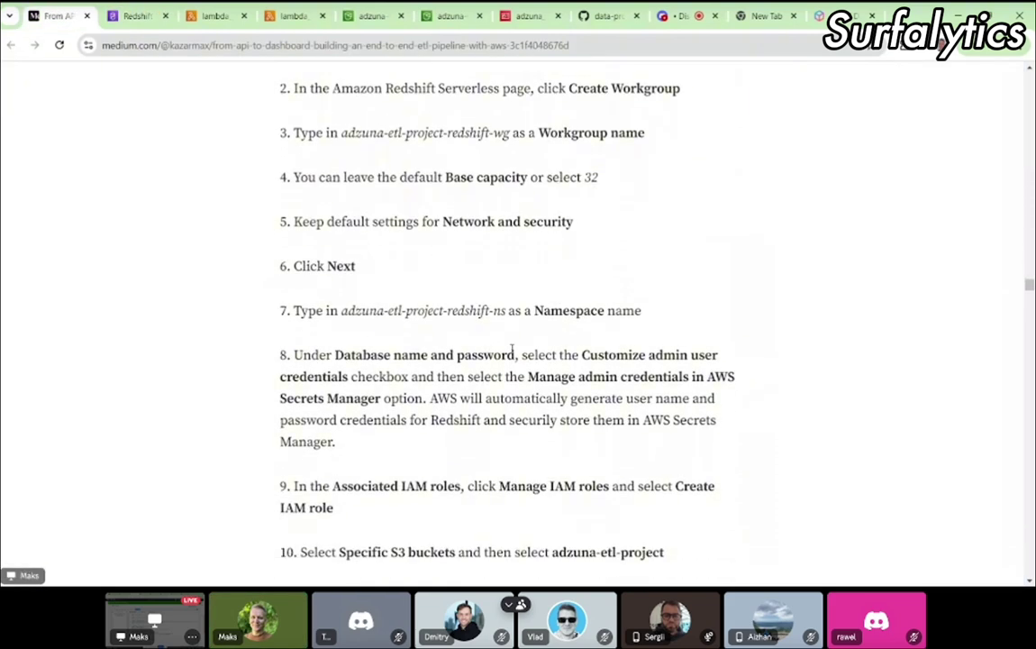
left_click_drag(342, 310, 508, 310)
key("ctrl+c")
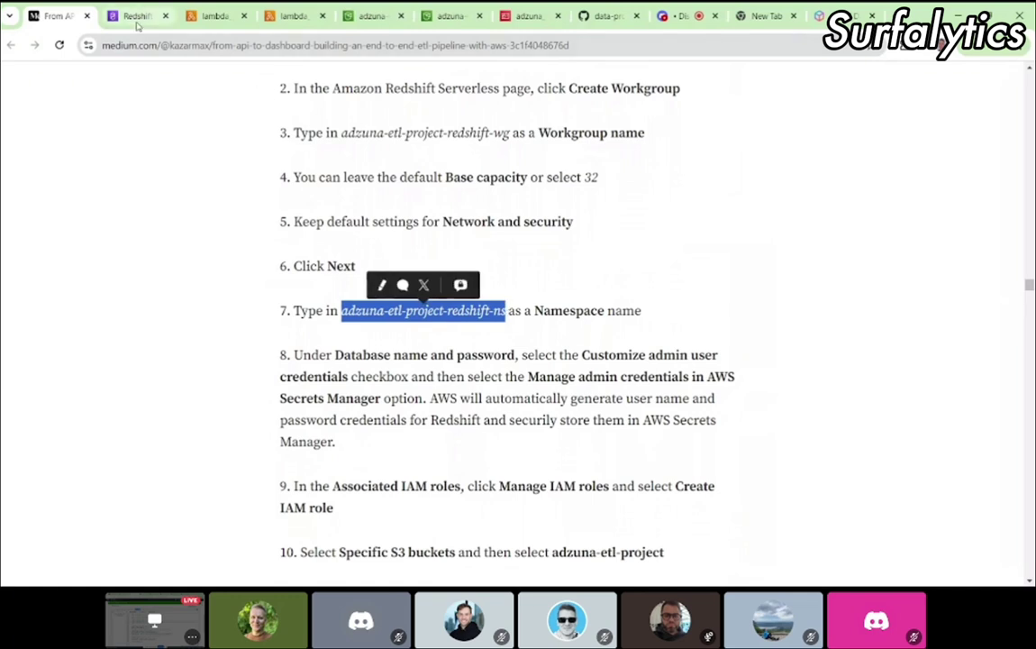
Step: Paste adzuna-etl-project-redshift-ns into the Namespace name field
left_click(135, 15)
left_click(297, 330)
key("ctrl+v")
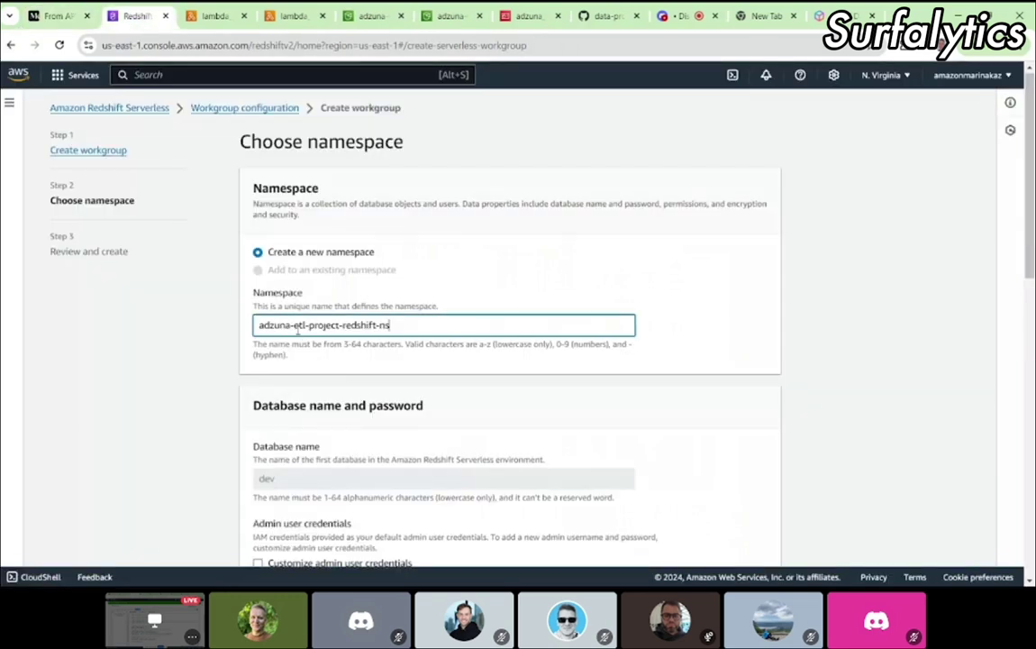
scroll(472, 362, "down", 3)
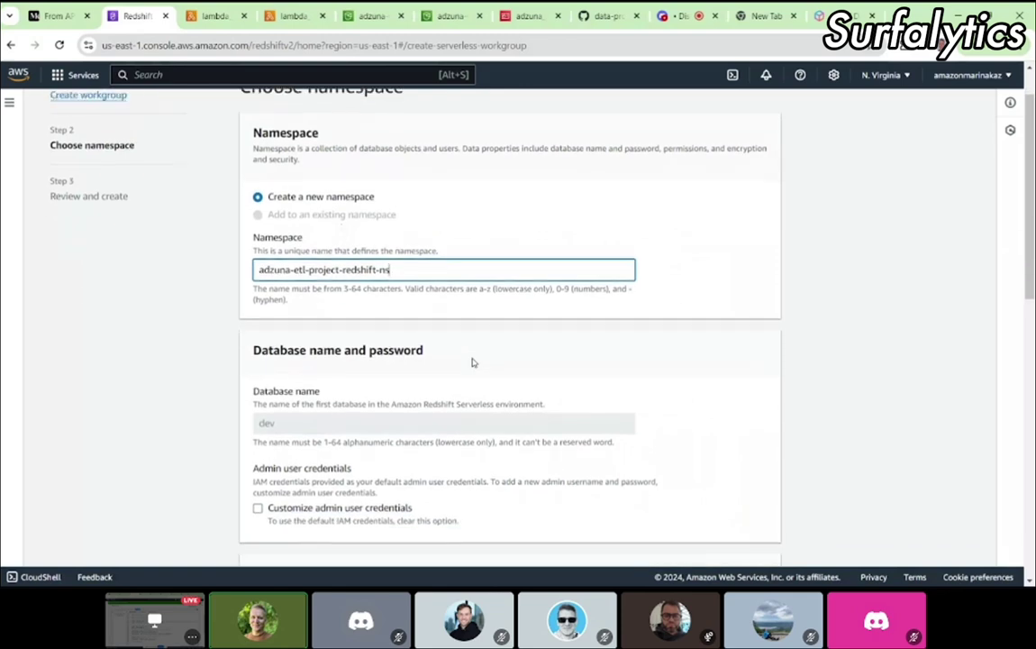
Step: Read the tutorial's step 8 admin credential instructions, then return to the namespace form
left_click(60, 16)
scroll(422, 351, "down", 2)
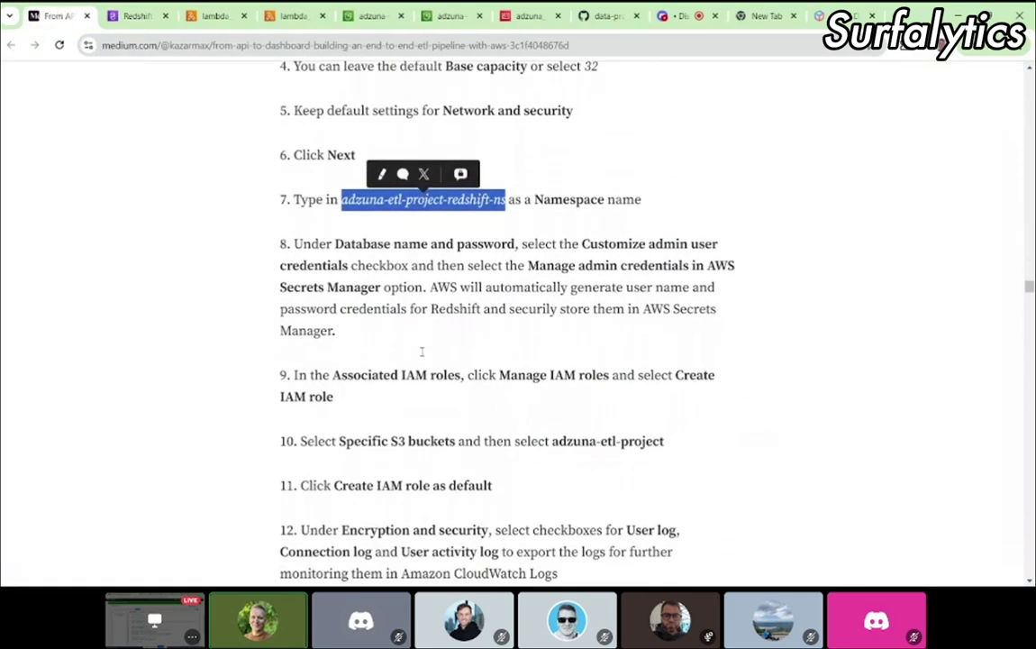
left_click(456, 327)
scroll(456, 326, "down", 2)
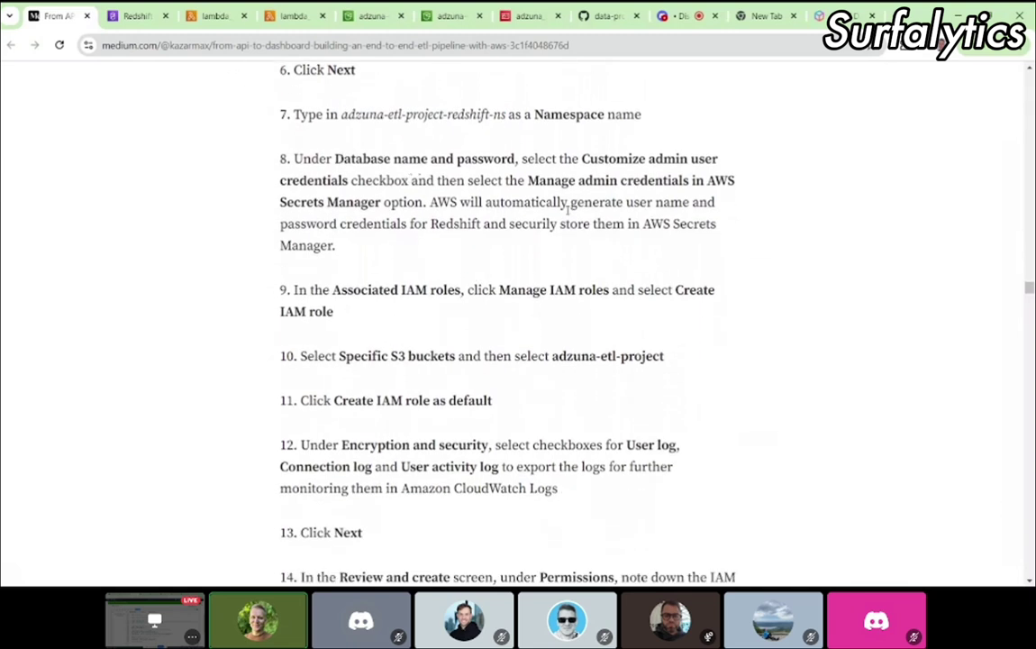
left_click_drag(647, 159, 410, 176)
left_click(410, 176)
left_click(153, 18)
scroll(351, 297, "down", 1)
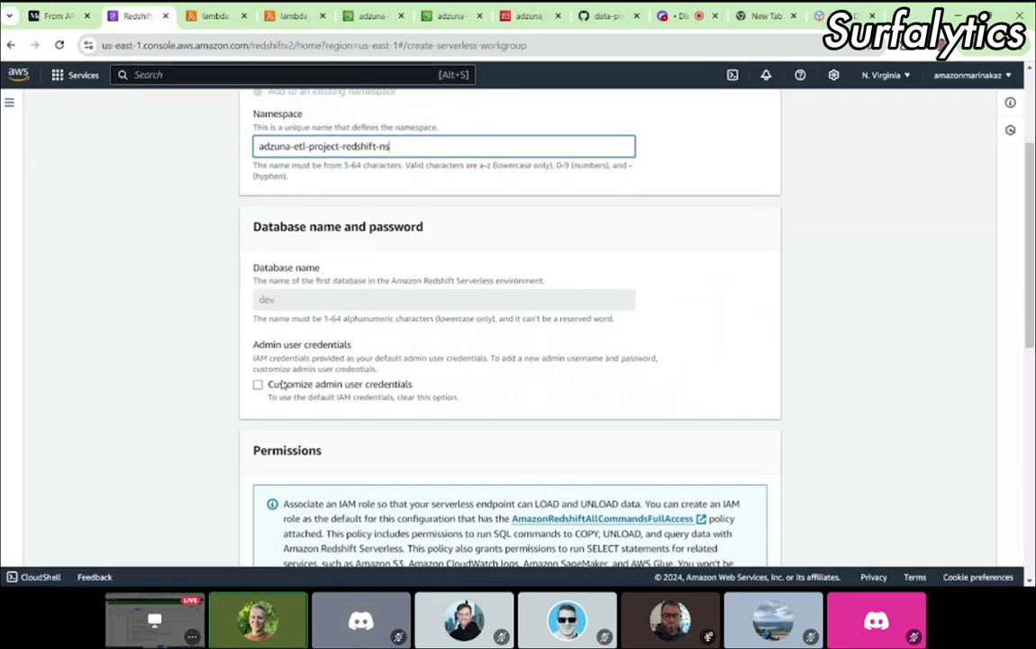
Step: Customize admin credentials: user name admin, password managed in AWS Secrets Manager, per tutorial step 8
left_click(387, 383)
scroll(388, 370, "down", 3)
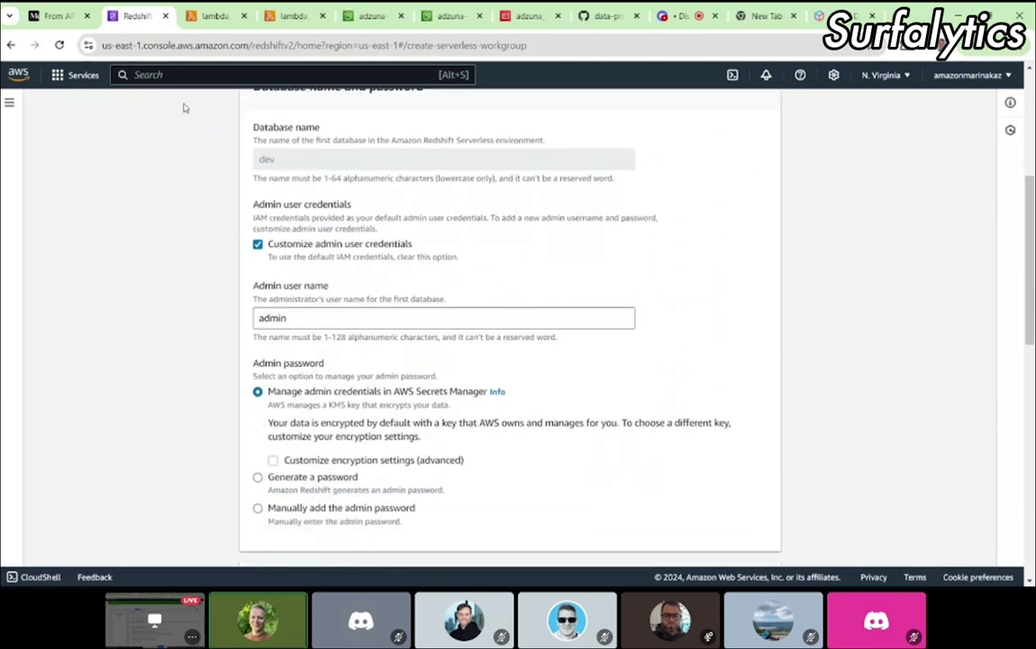
left_click(58, 18)
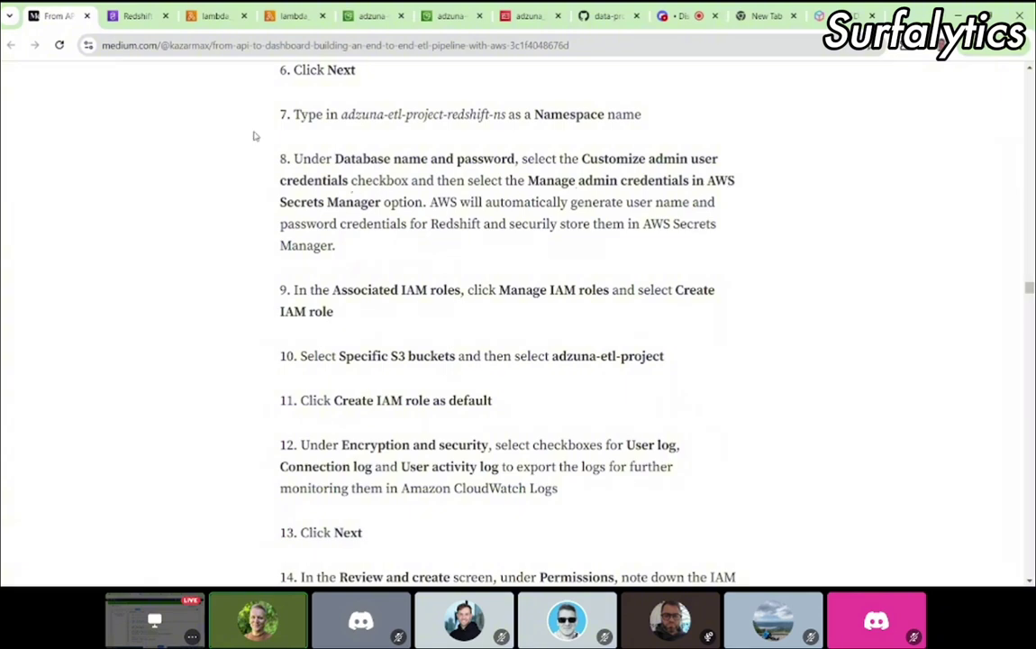
left_click(136, 16)
scroll(382, 397, "down", 1)
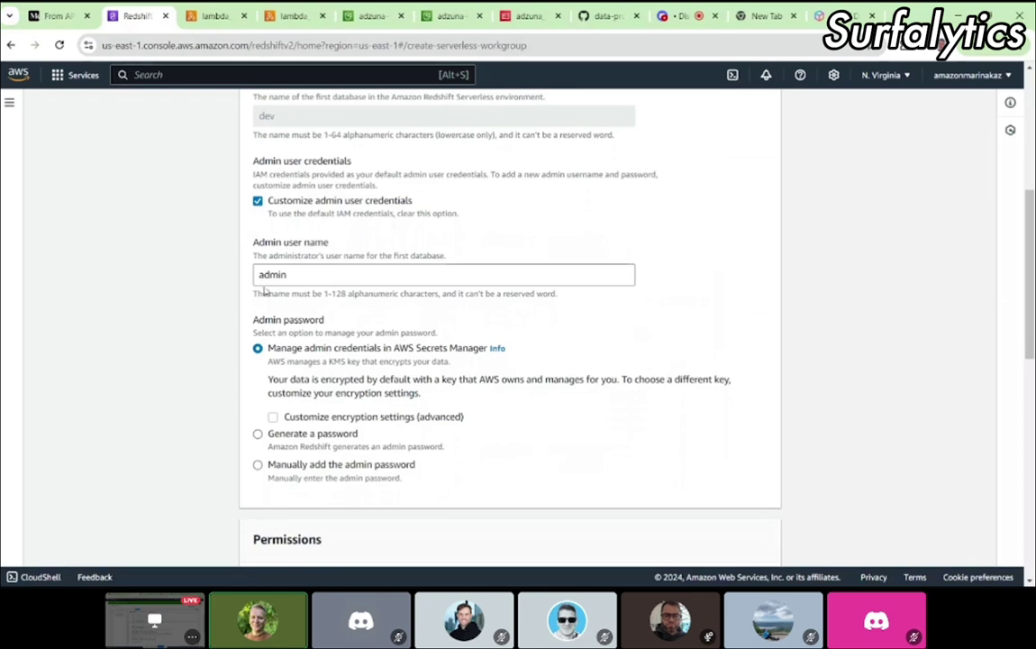
left_click(66, 20)
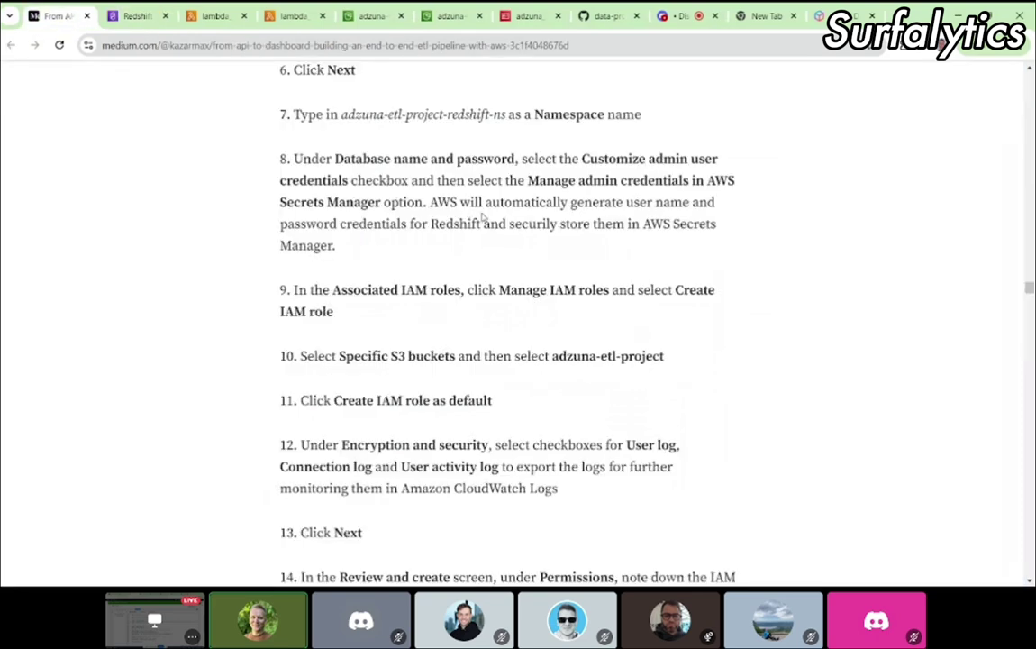
left_click_drag(290, 158, 348, 250)
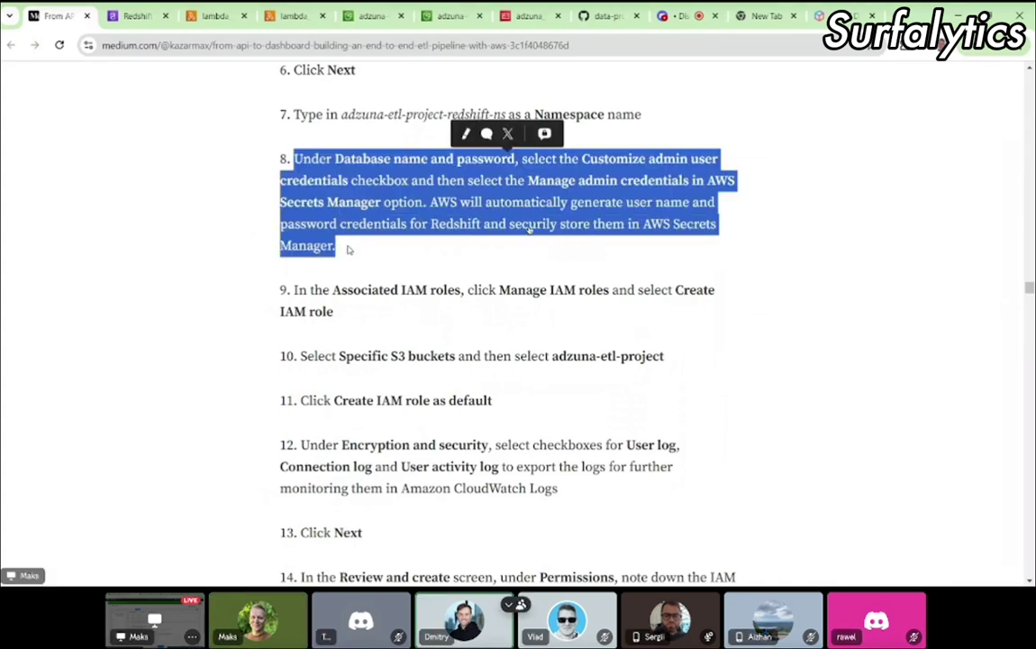
left_click(150, 18)
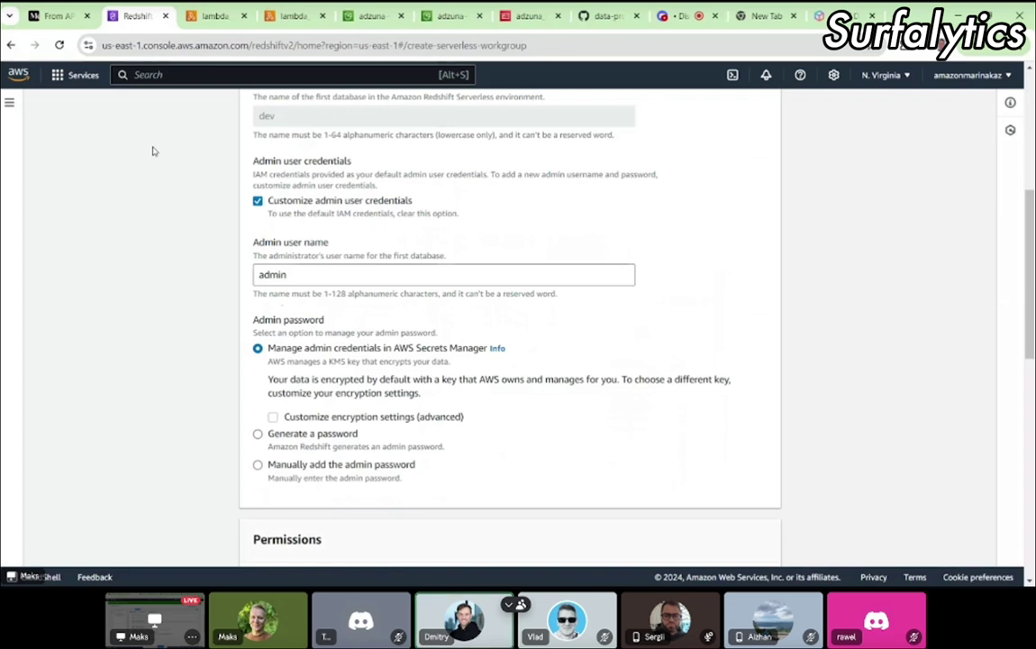
left_click(52, 18)
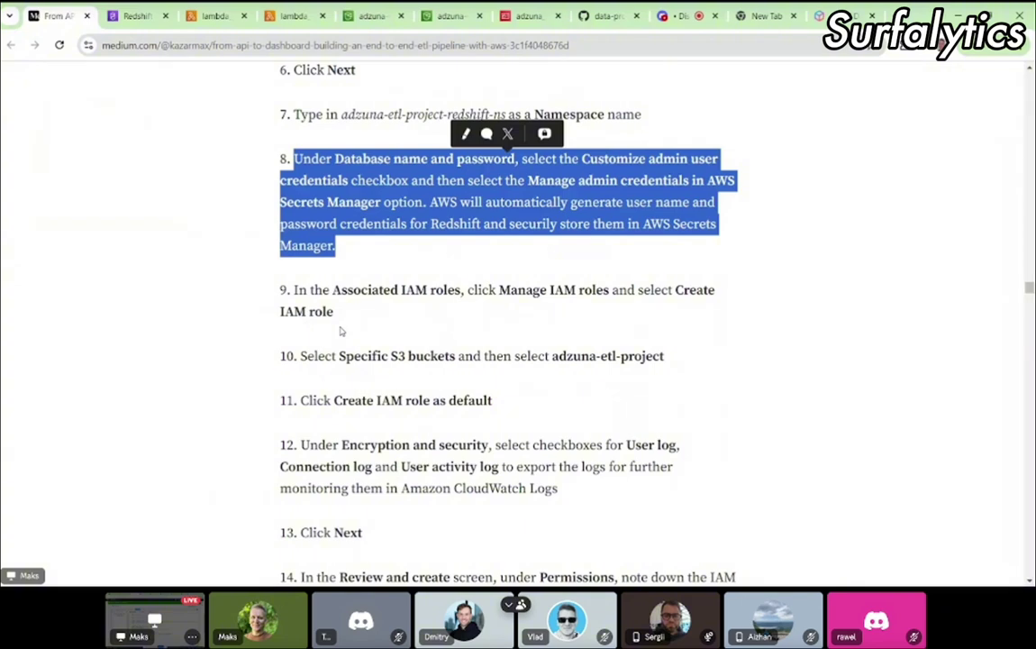
scroll(340, 331, "down", 1)
key("ctrl+Tab")
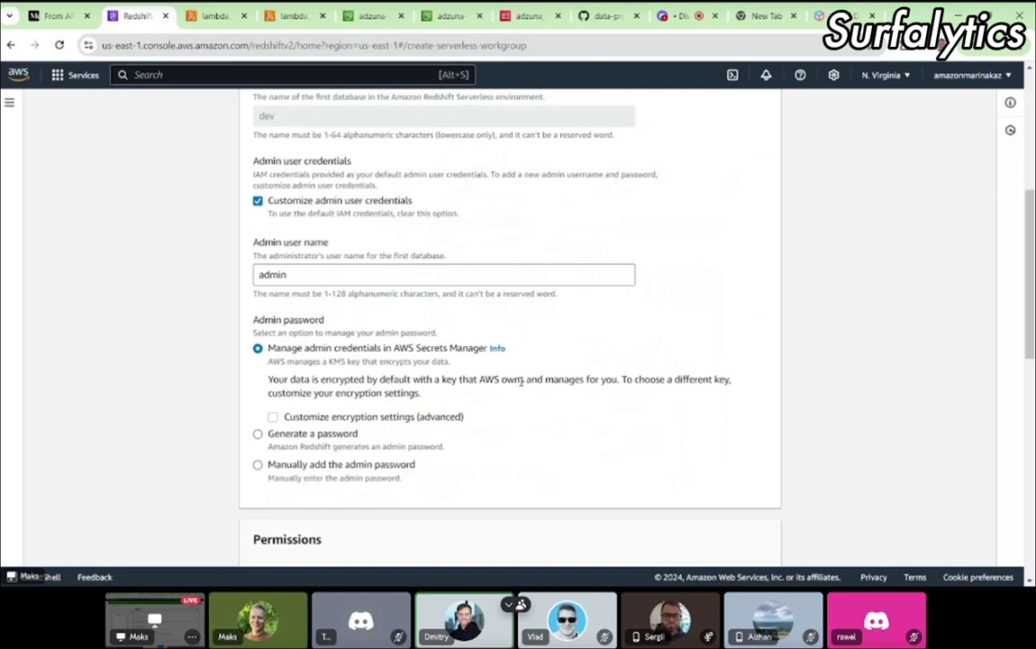
scroll(520, 381, "down", 1)
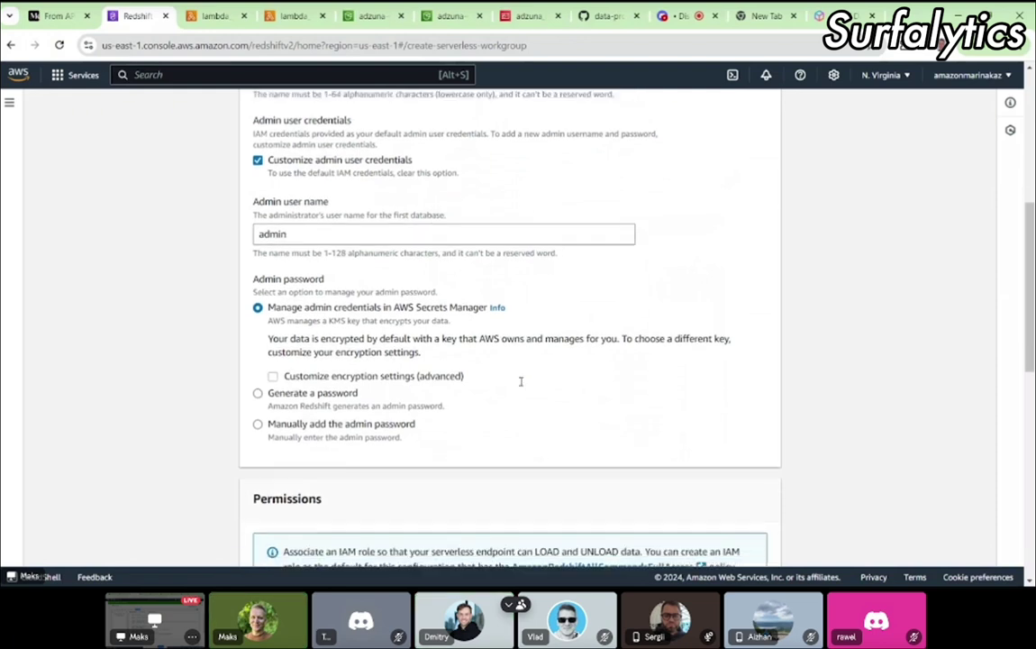
scroll(520, 381, "down", 5)
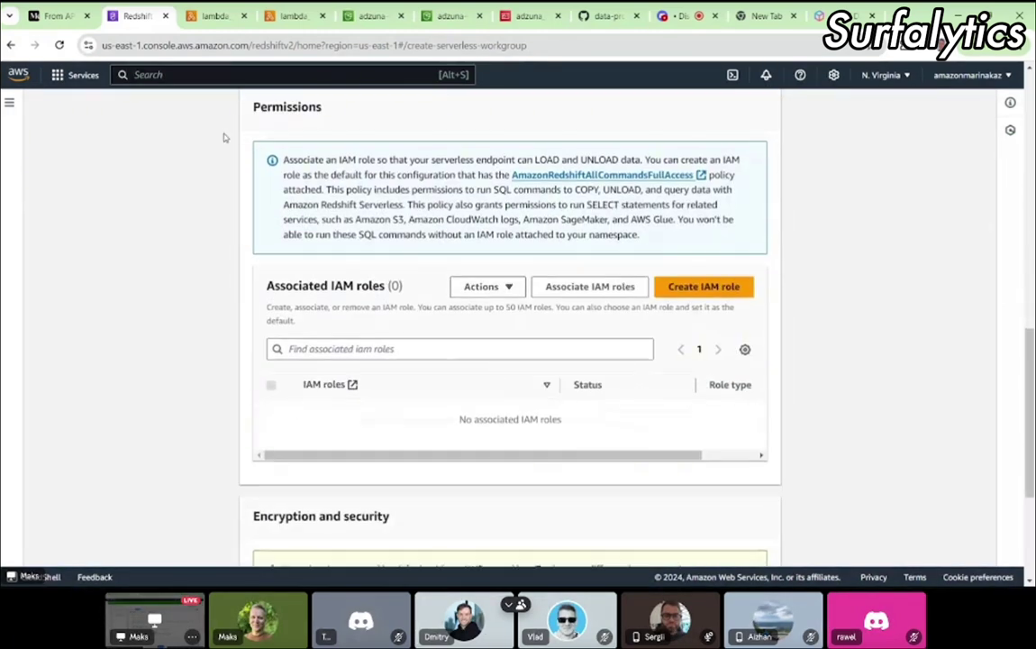
left_click(34, 17)
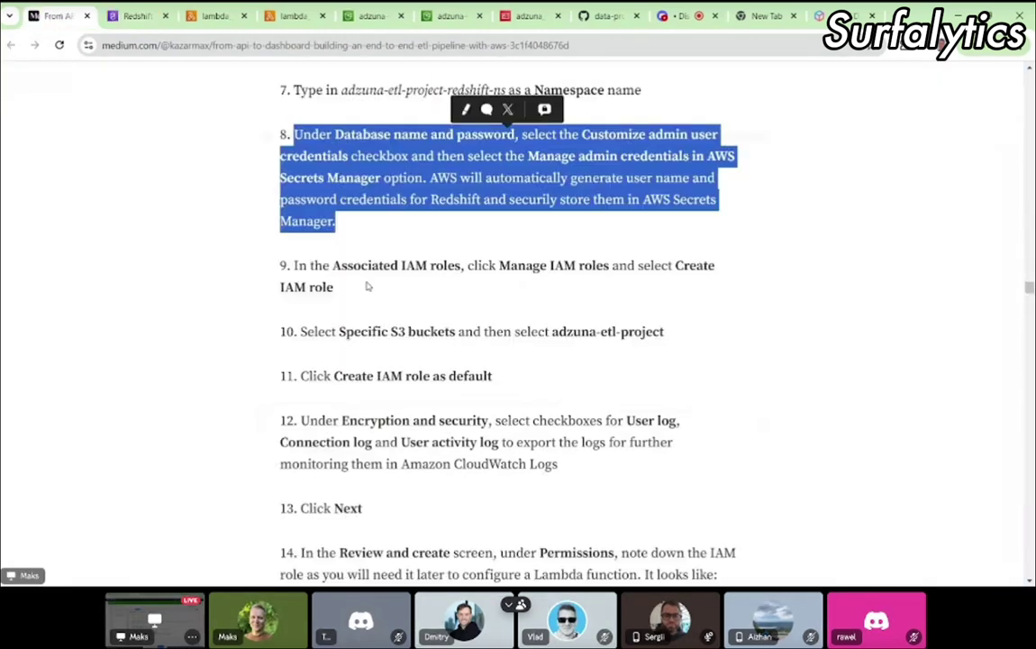
scroll(365, 284, "down", 1)
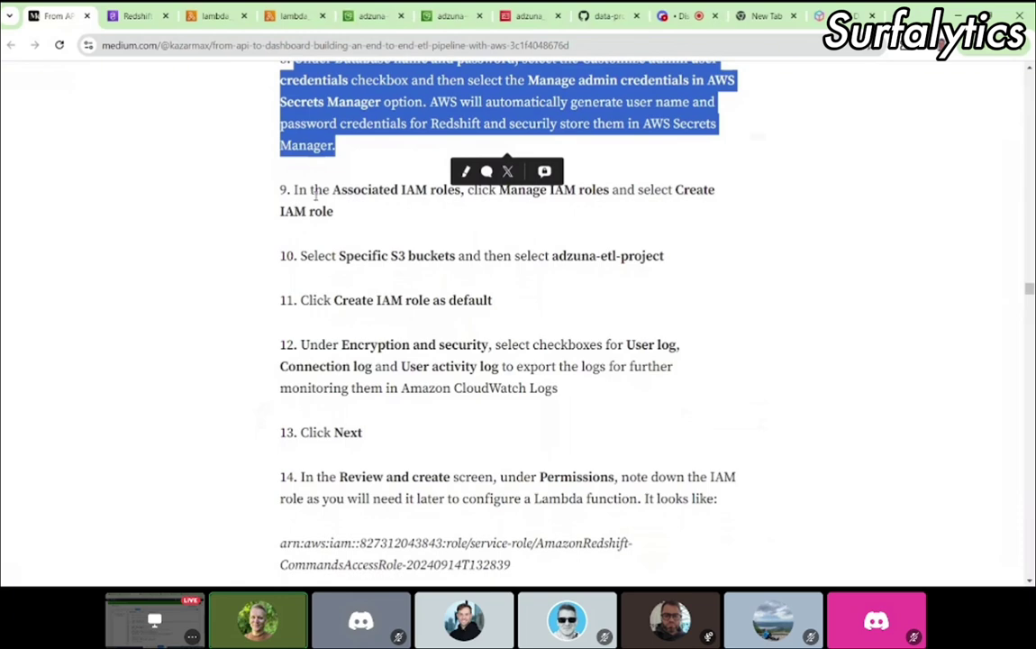
left_click(281, 177)
left_click(135, 16)
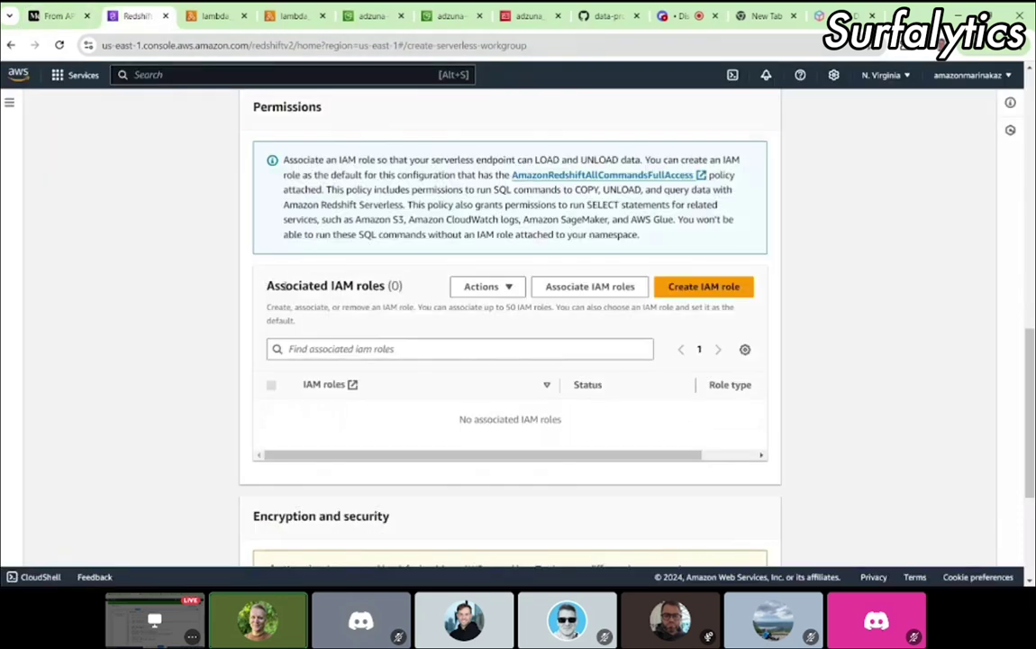
left_click(56, 15)
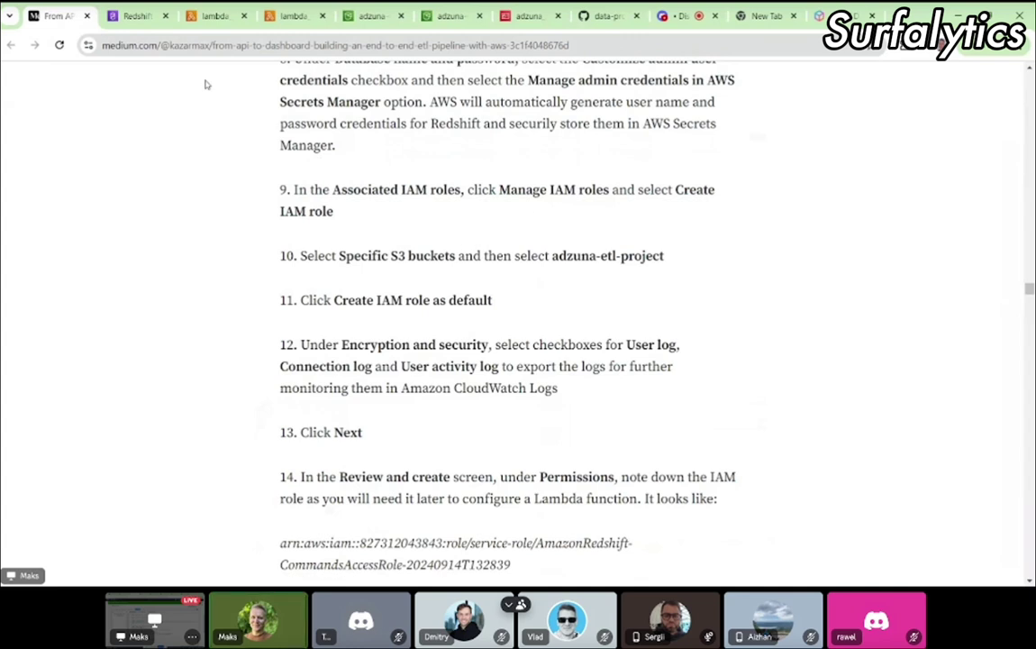
left_click(137, 18)
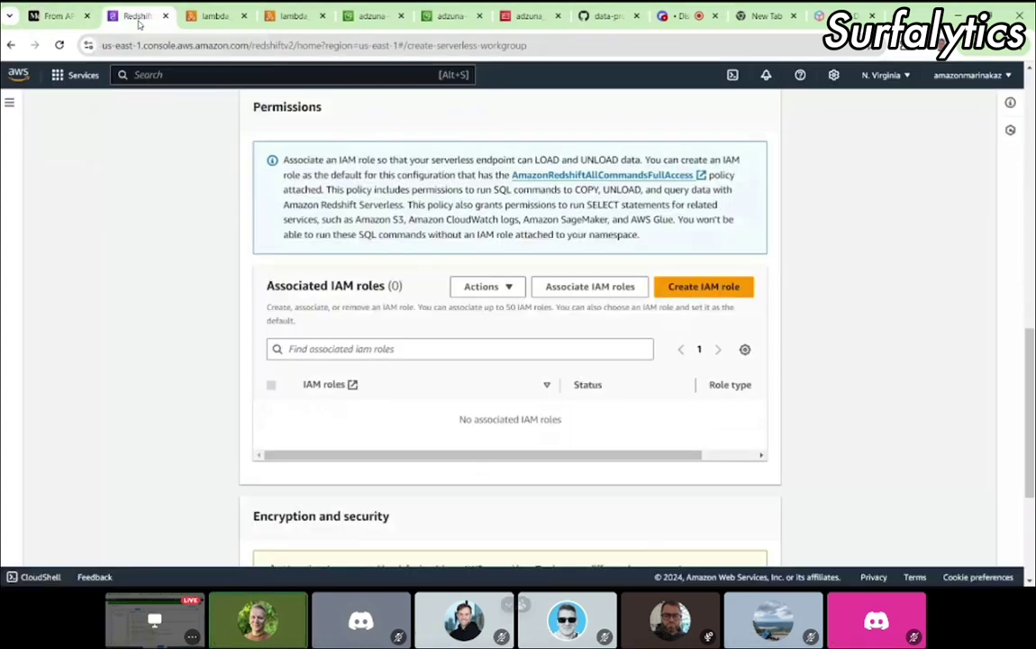
scroll(498, 322, "down", 1)
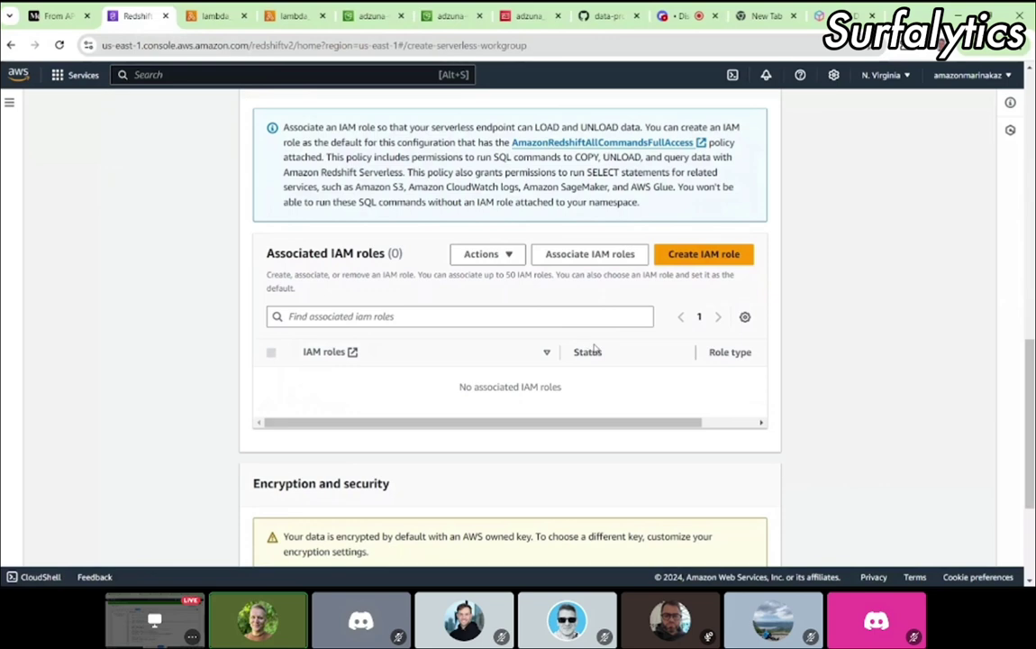
scroll(594, 351, "up", 1)
scroll(594, 351, "down", 1)
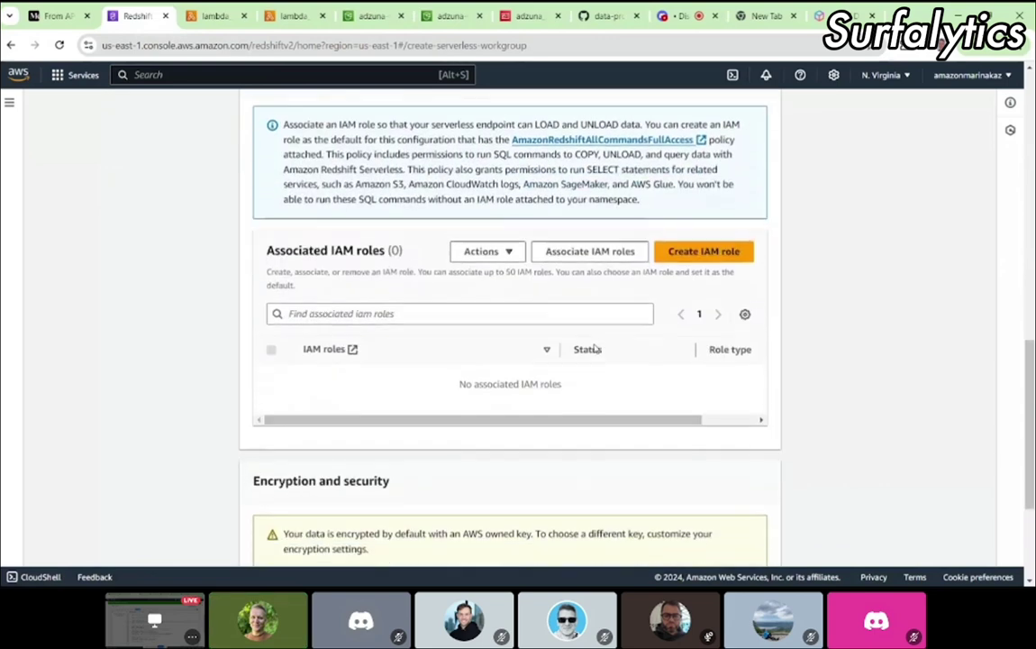
scroll(594, 343, "down", 2)
scroll(595, 342, "up", 1)
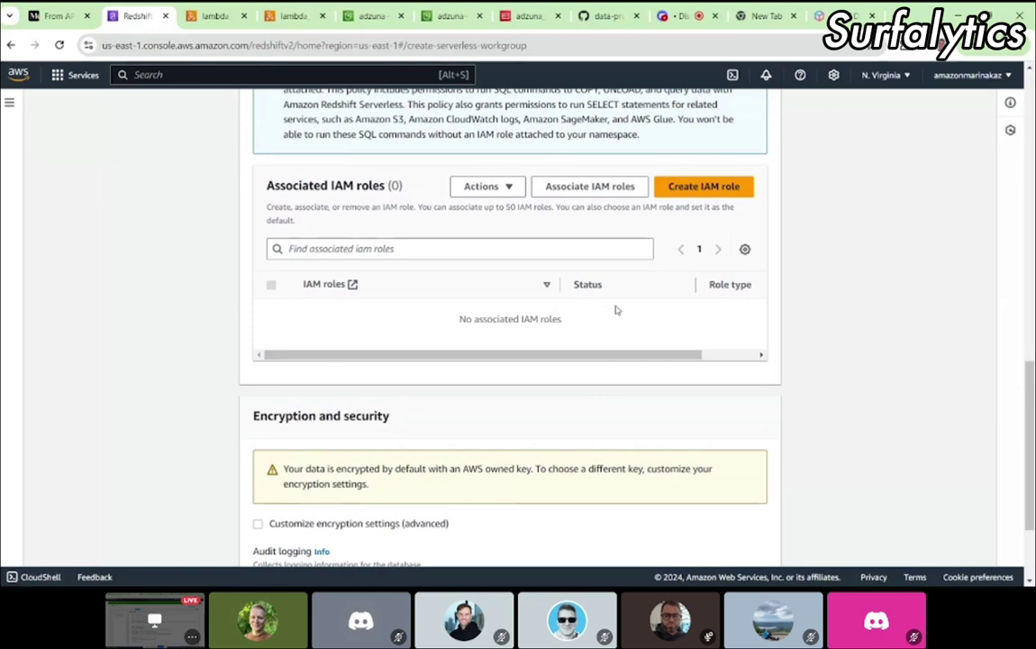
left_click(215, 20)
left_click(54, 16)
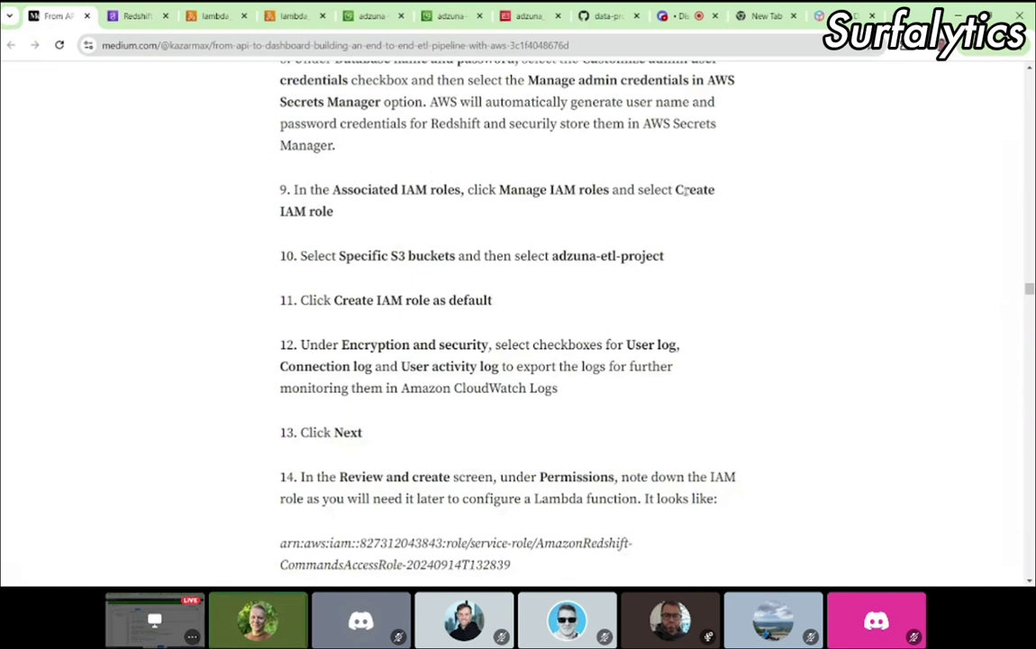
left_click(135, 16)
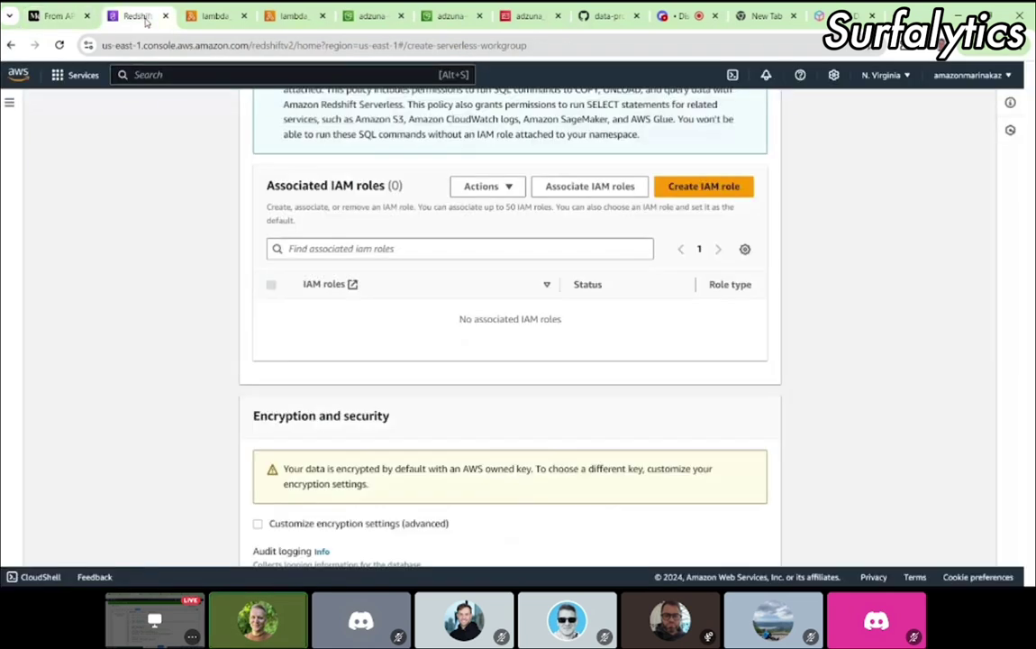
Step: Create a default IAM role with access limited to the adzuna-etl-project S3 bucket
right_click(702, 191)
left_click(660, 191)
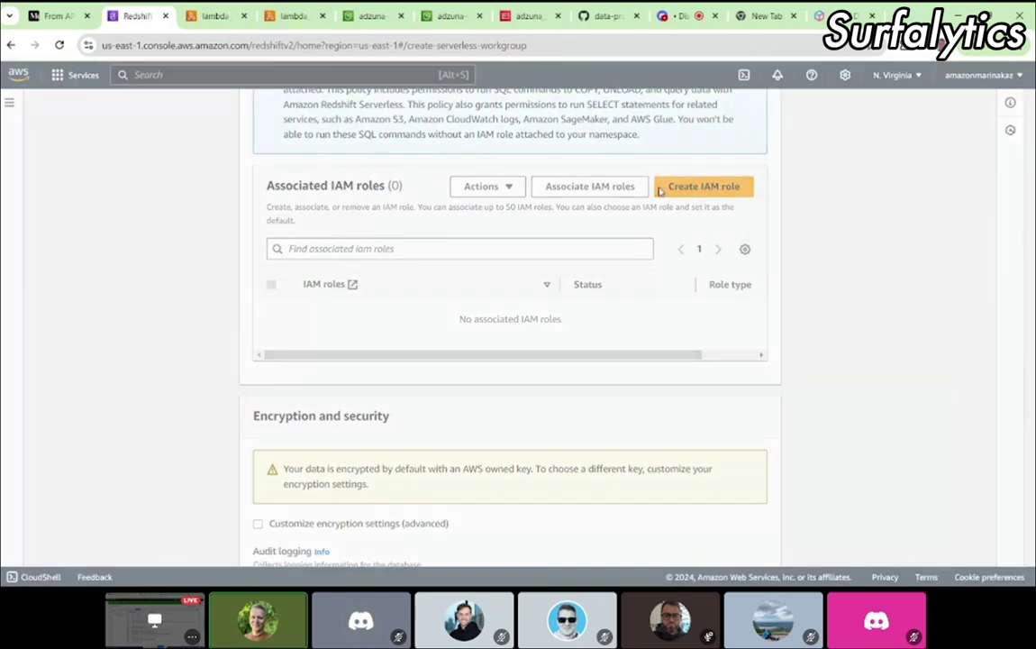
left_click(660, 191)
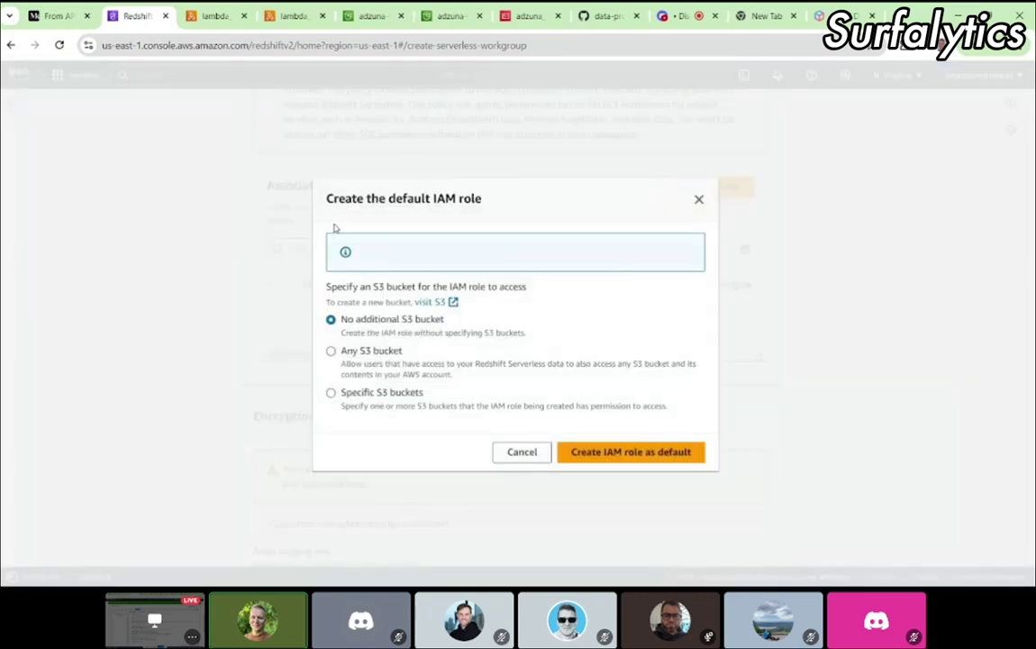
left_click(74, 17)
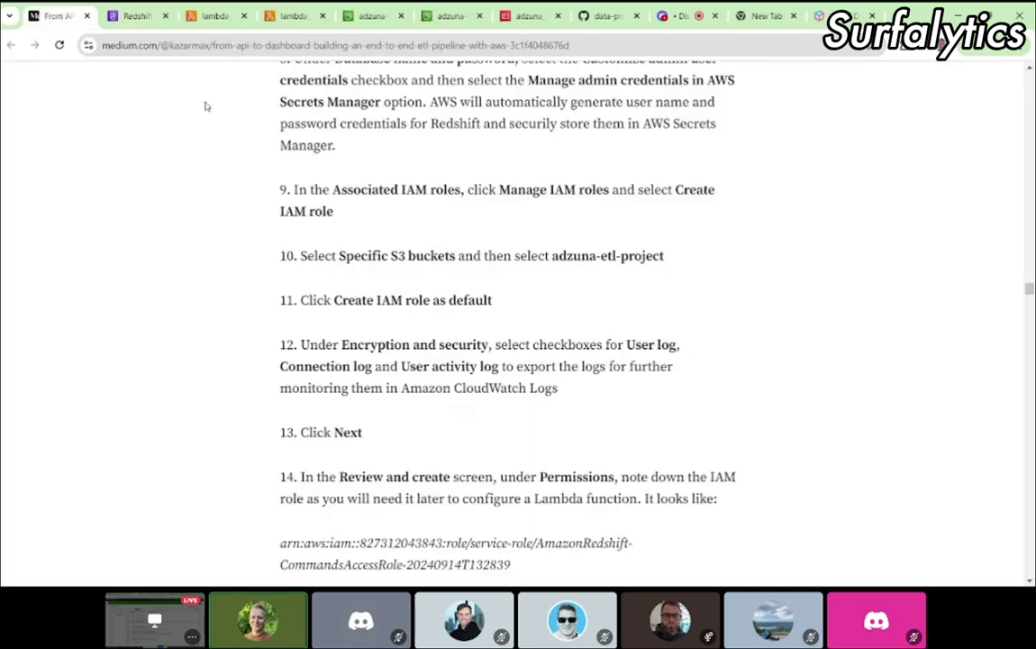
left_click(135, 15)
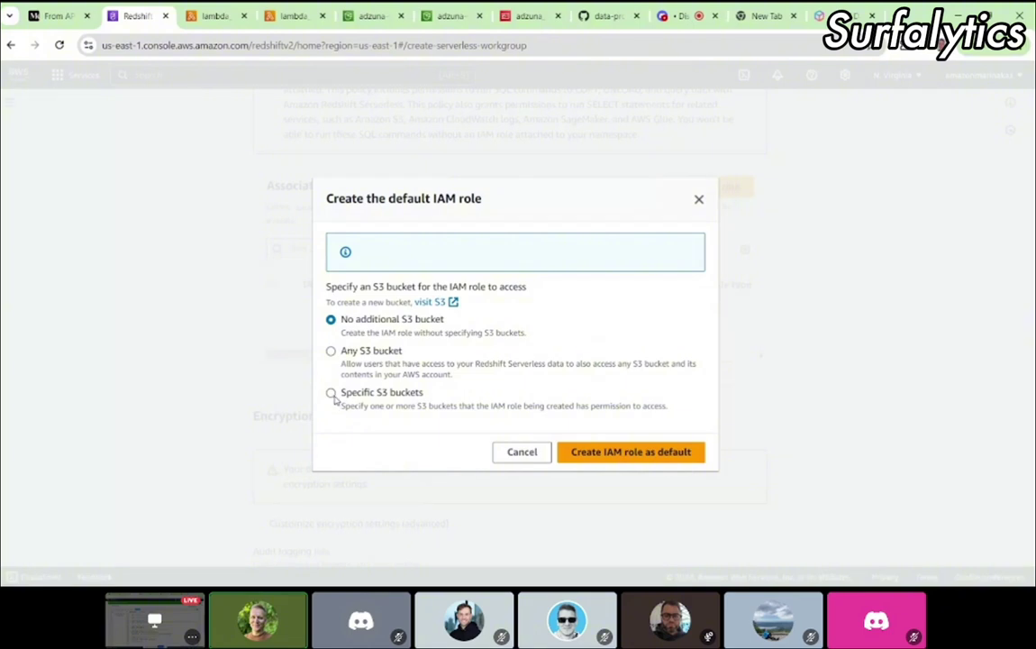
left_click(332, 394)
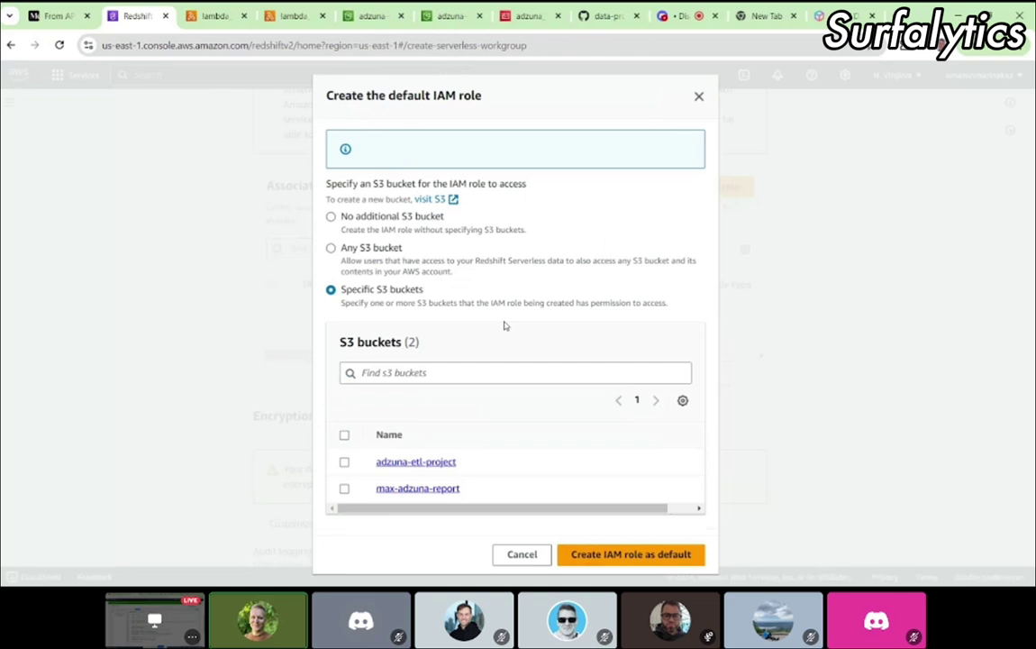
left_click(345, 462)
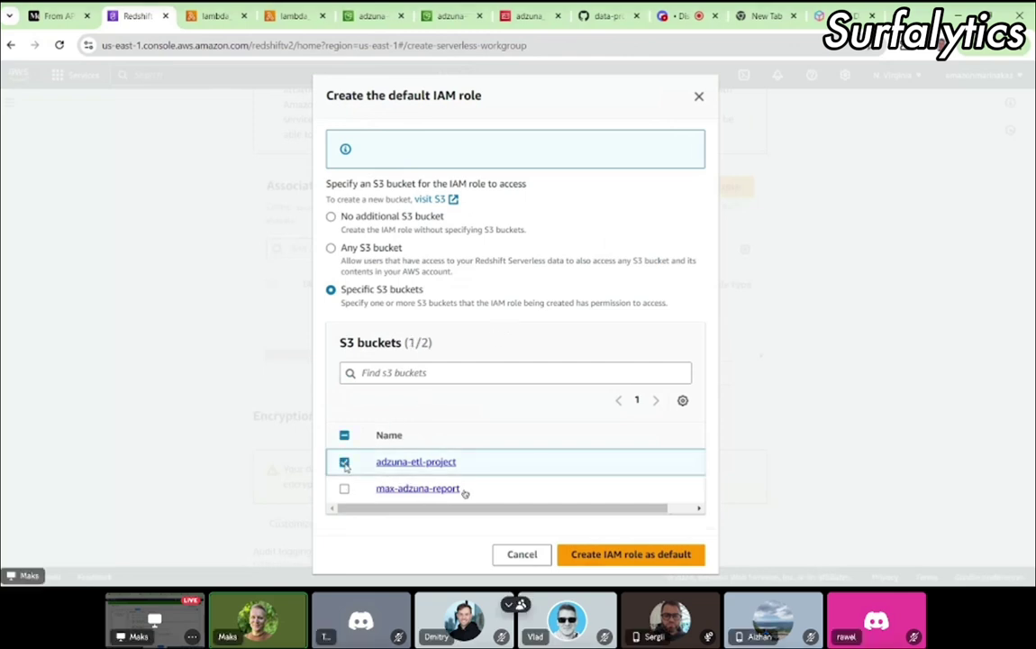
left_click(616, 555)
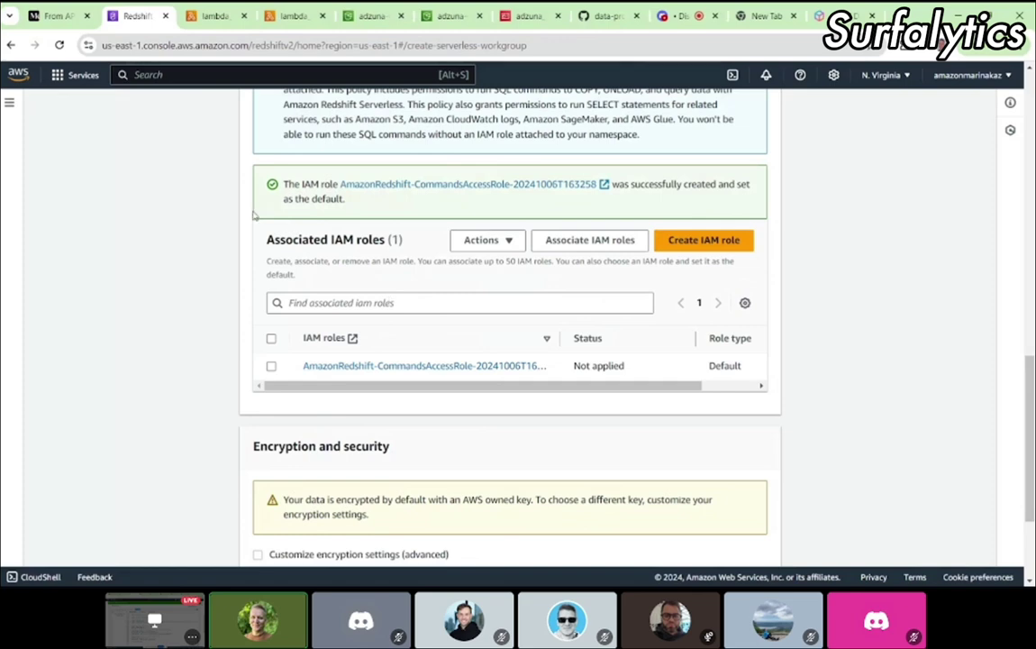
left_click(59, 16)
scroll(392, 352, "down", 2)
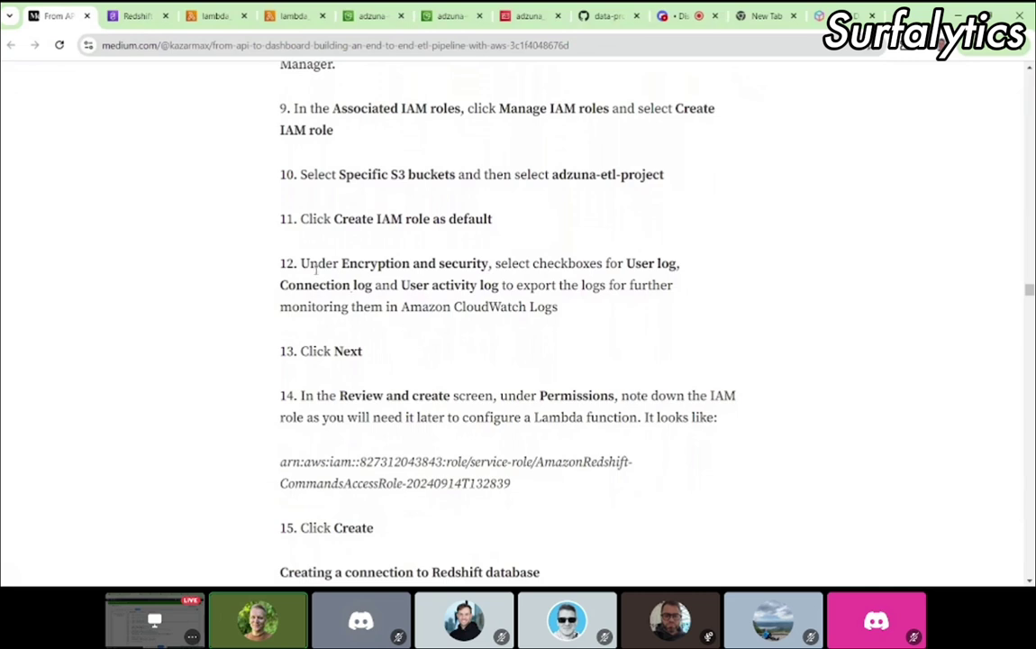
left_click_drag(317, 263, 590, 313)
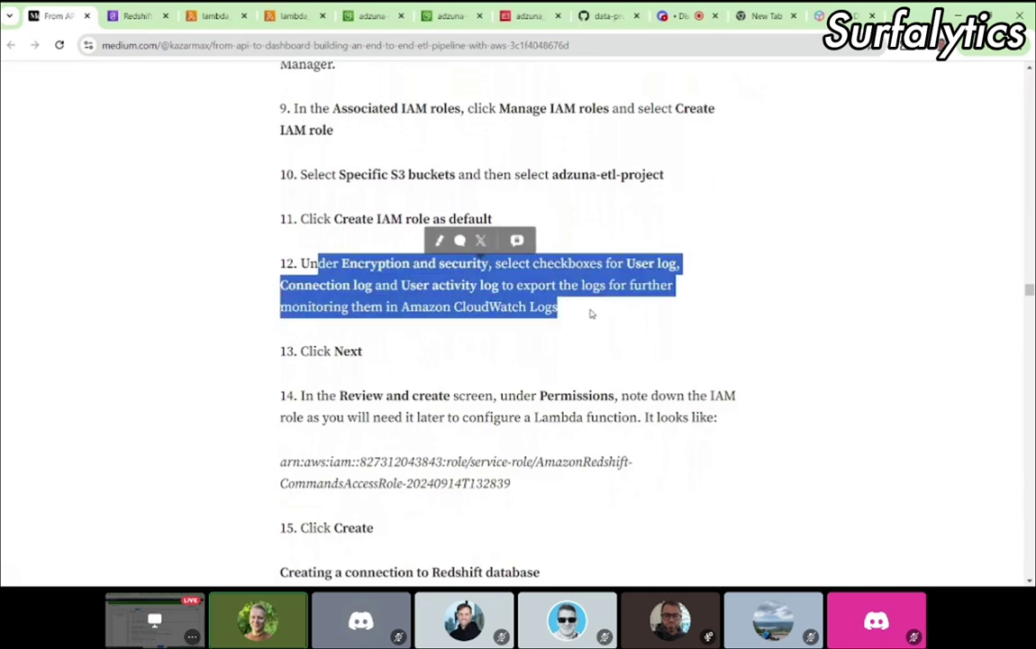
left_click(138, 24)
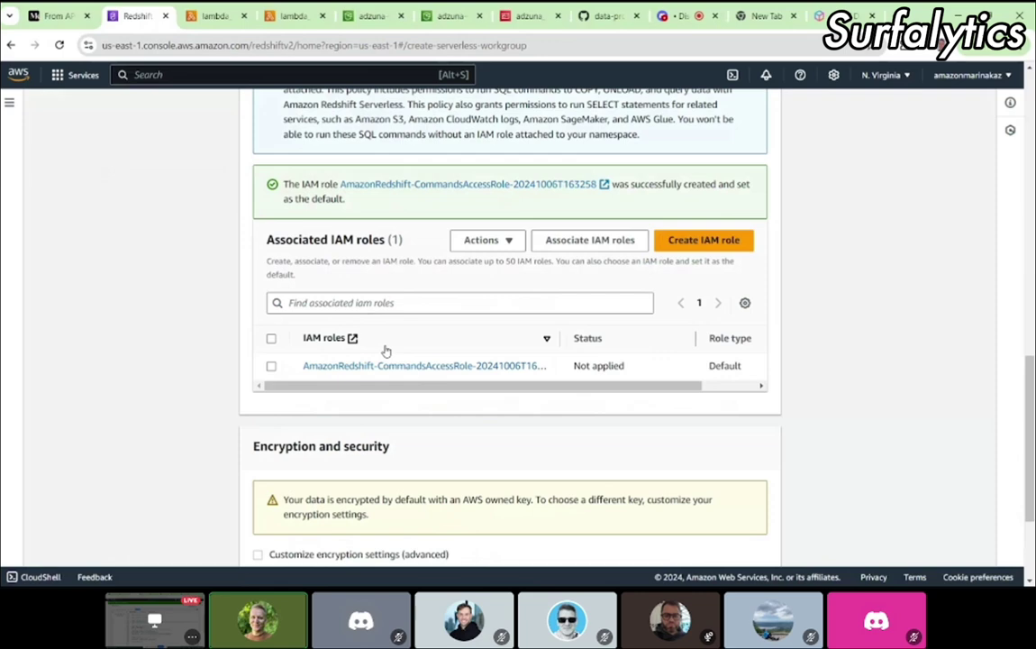
scroll(423, 423, "down", 3)
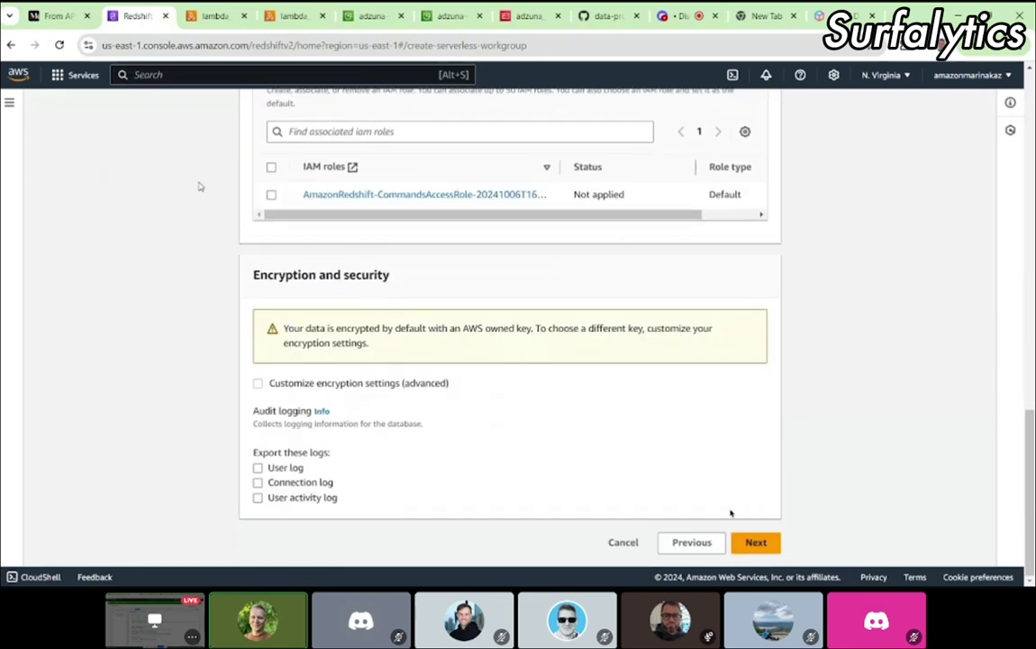
key("ctrl+1")
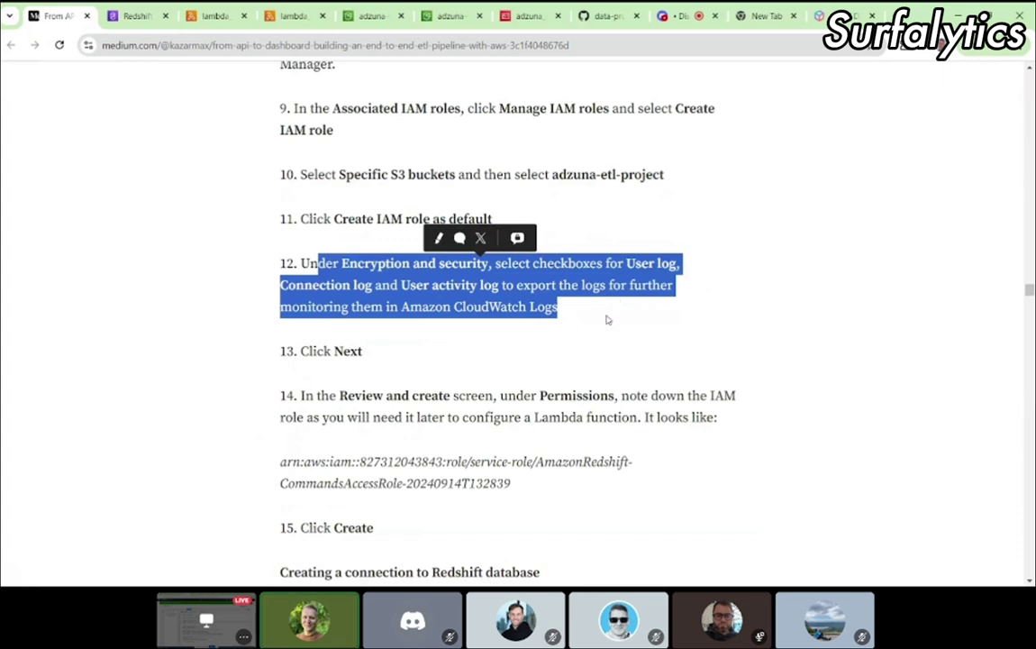
left_click(135, 15)
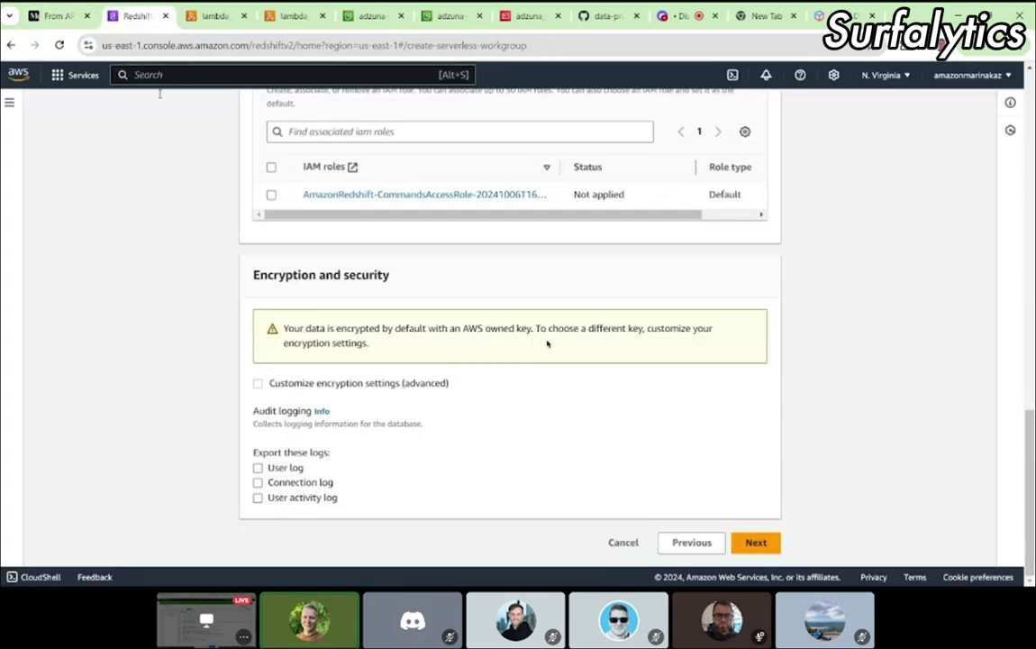
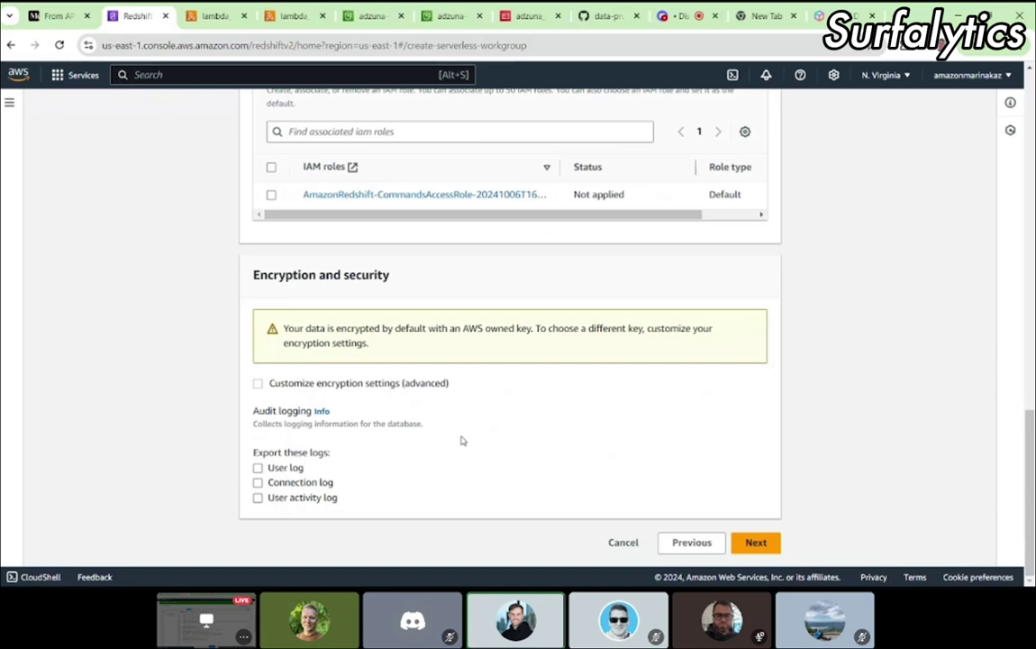
Step: Try custom encryption settings, then revert to the default AWS-owned encryption
left_click(258, 384)
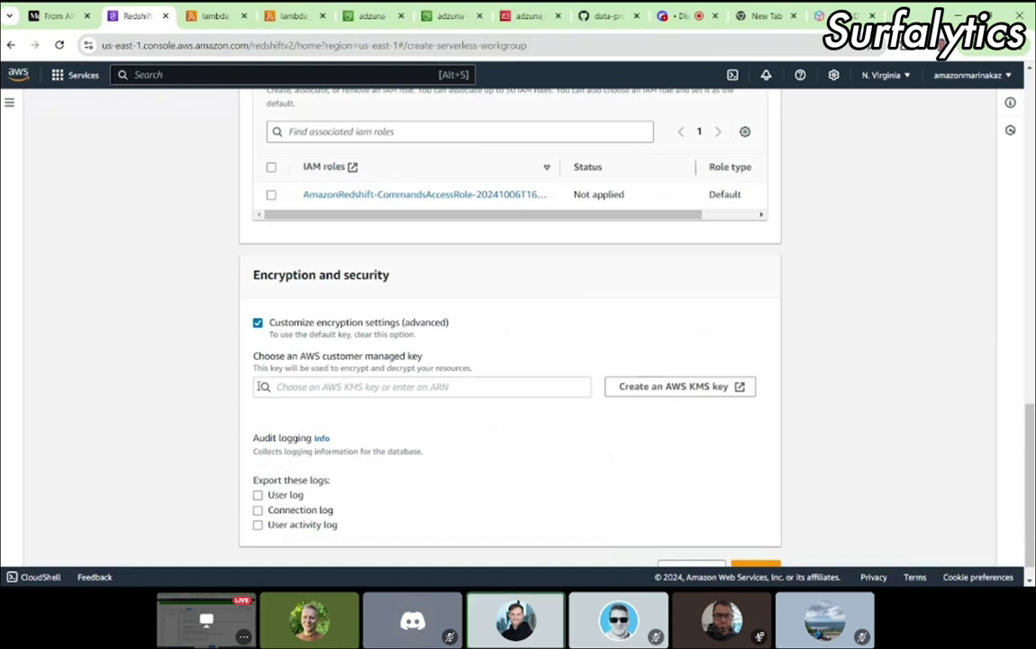
left_click(258, 323)
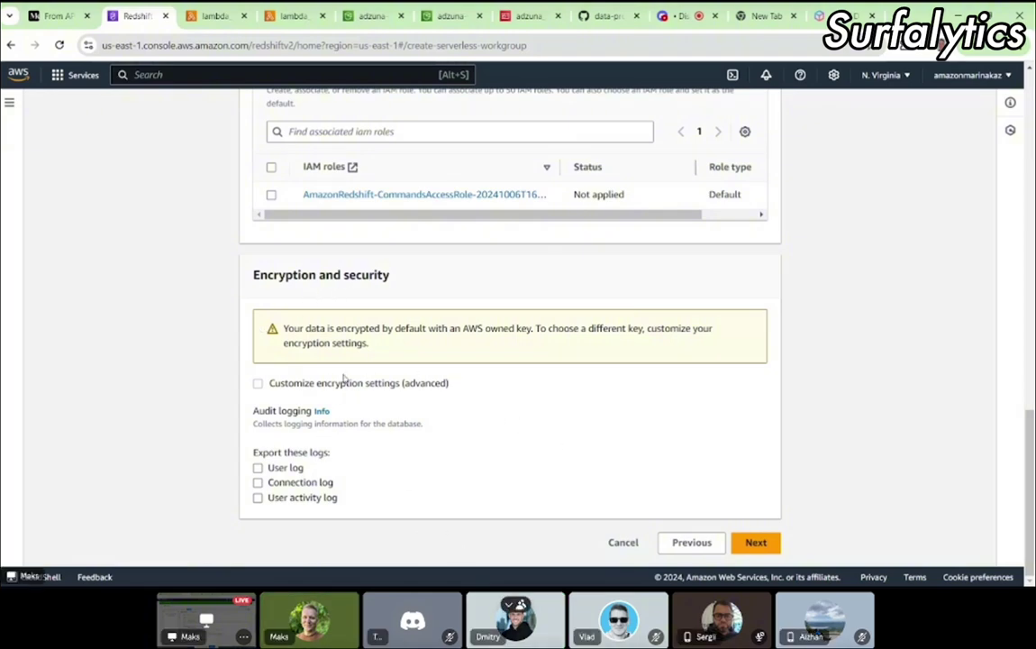
left_click_drag(283, 332, 382, 351)
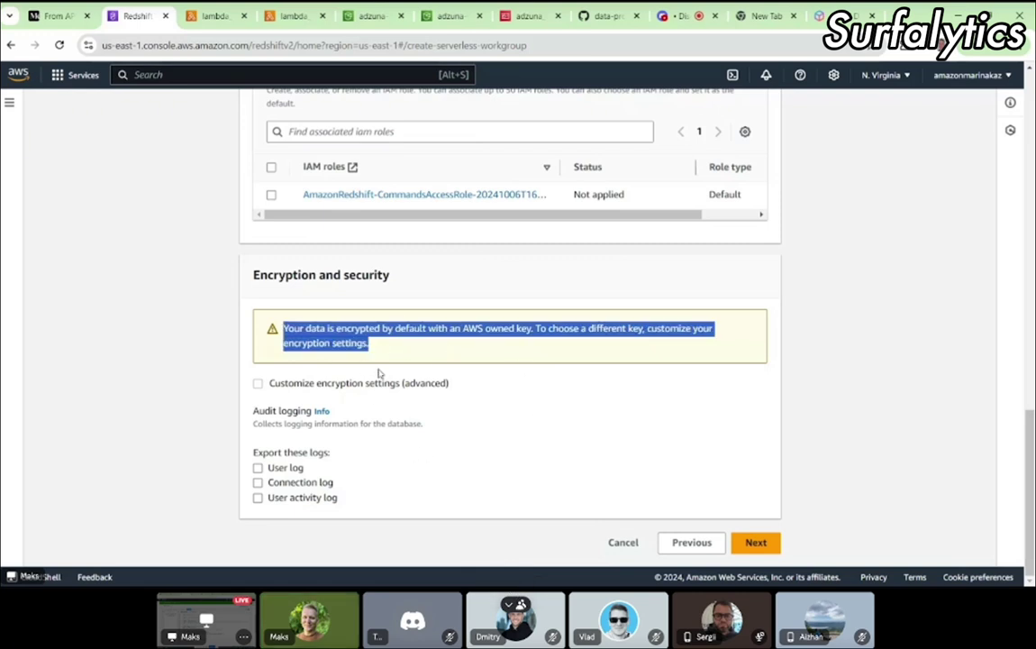
scroll(410, 363, "up", 2)
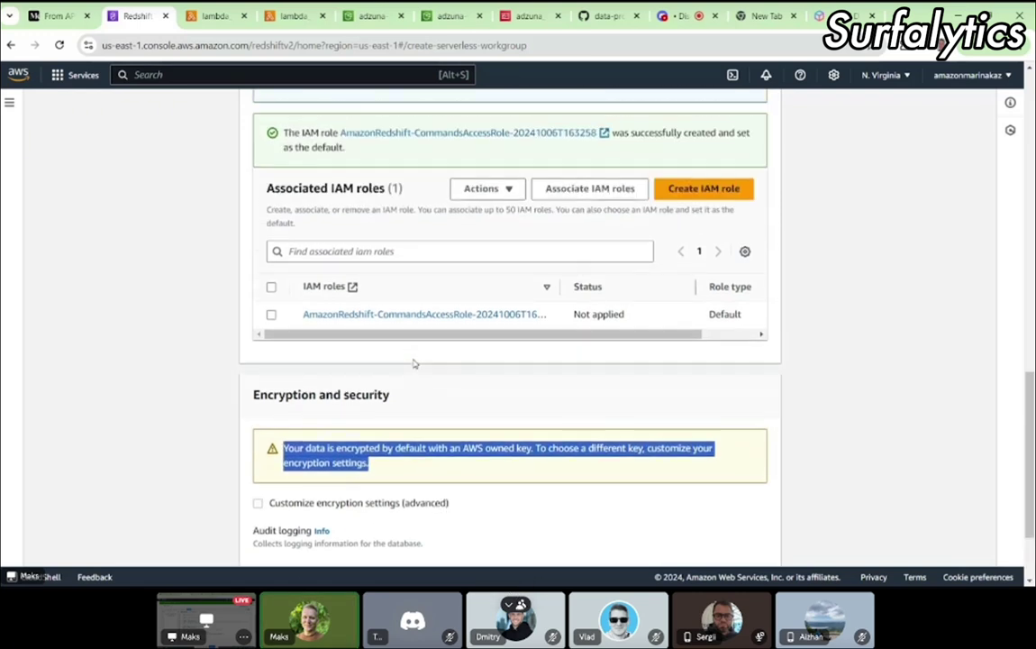
scroll(414, 363, "down", 1)
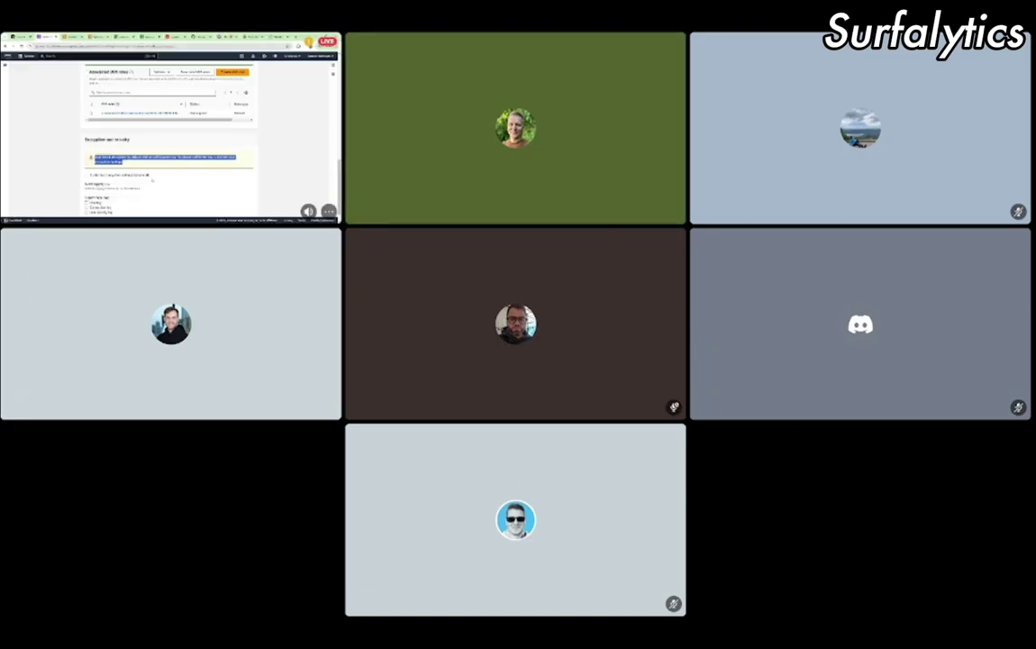
left_click(138, 103)
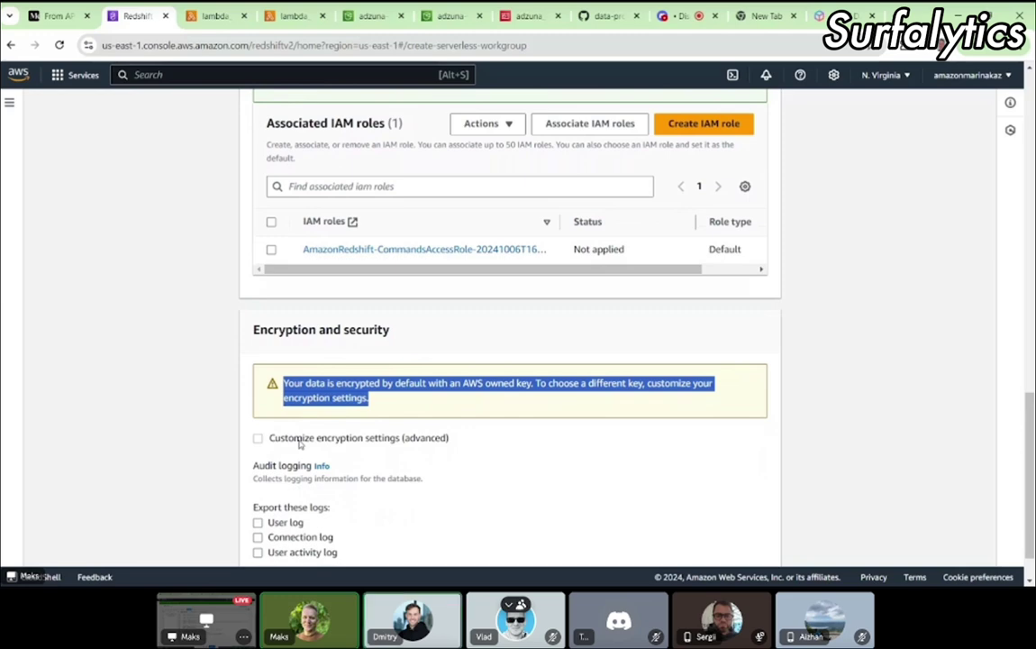
Step: Enable export of the User, Connection and User activity logs and advance to review
scroll(300, 443, "down", 1)
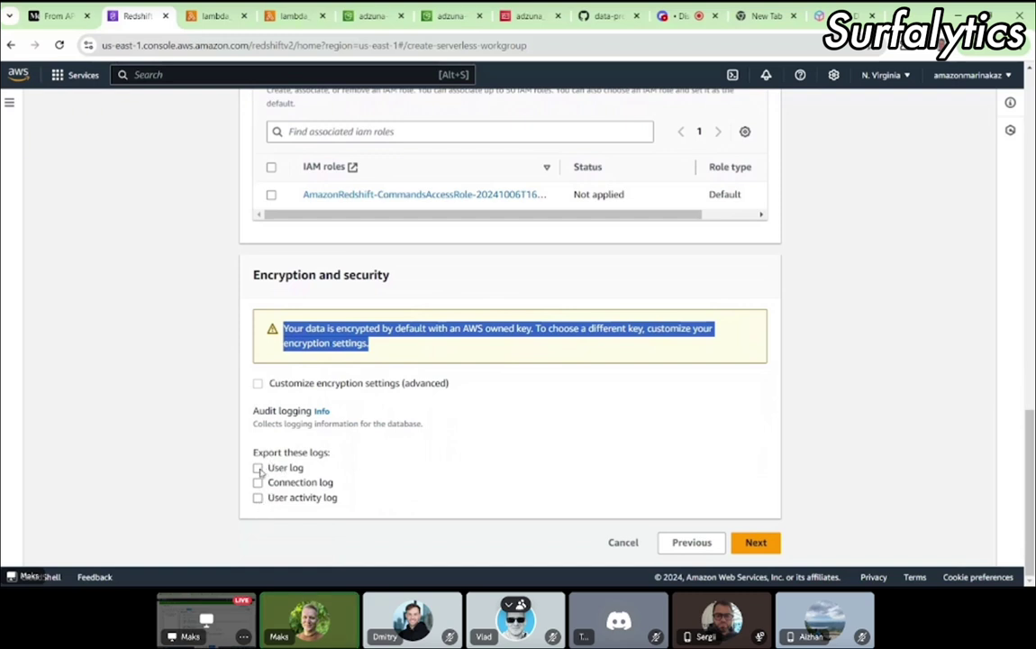
left_click(258, 468)
left_click(257, 482)
left_click(257, 497)
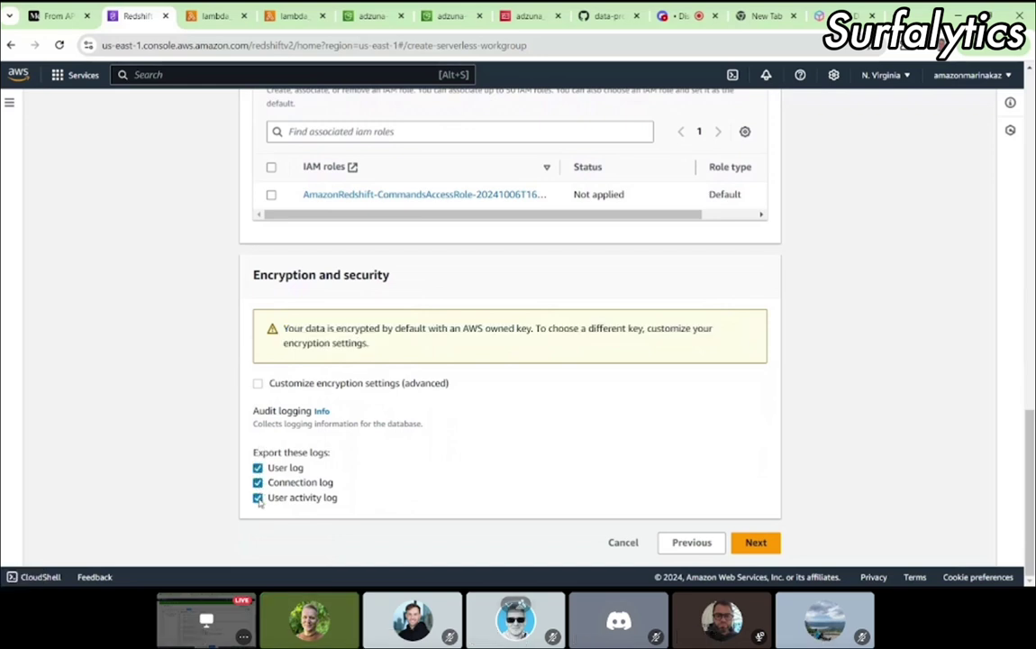
left_click(755, 543)
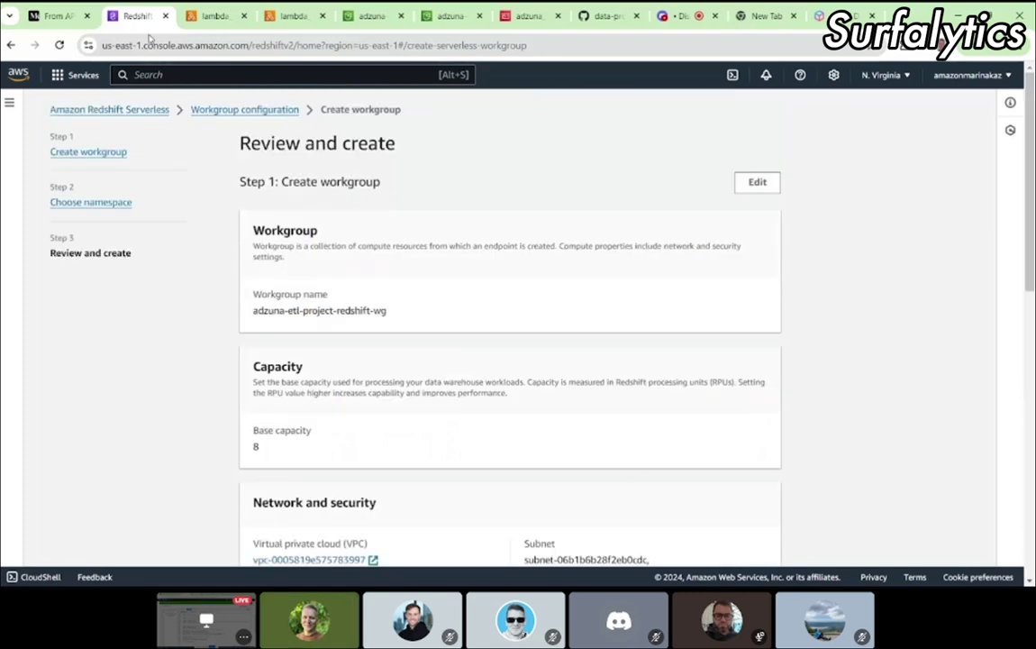
Step: Compare the workgroup review settings with step 12 of the Medium tutorial
left_click(62, 19)
scroll(474, 342, "down", 2)
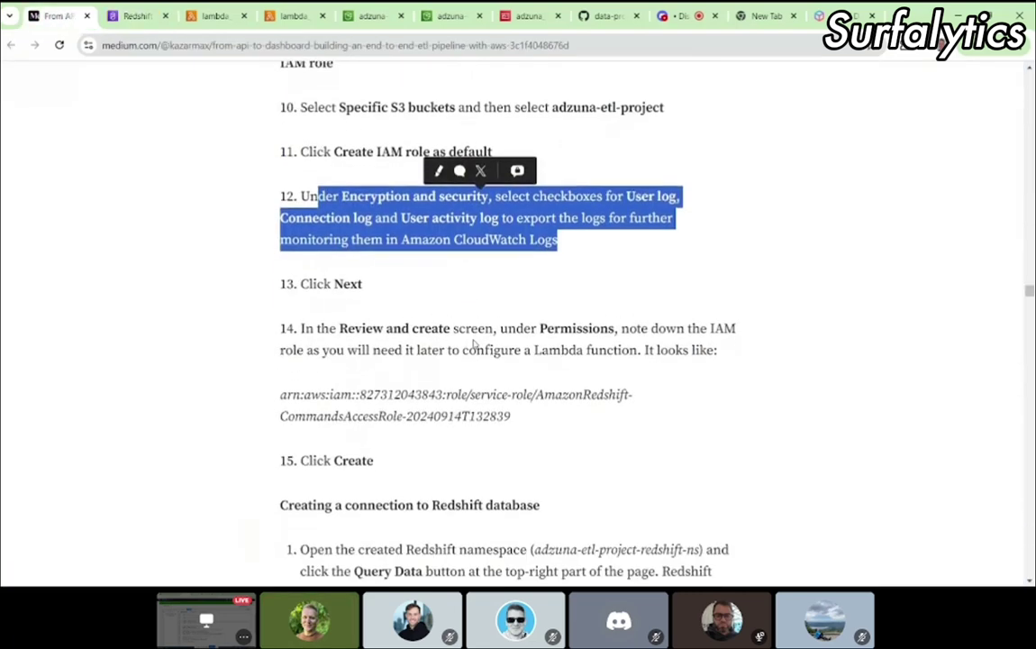
left_click(126, 24)
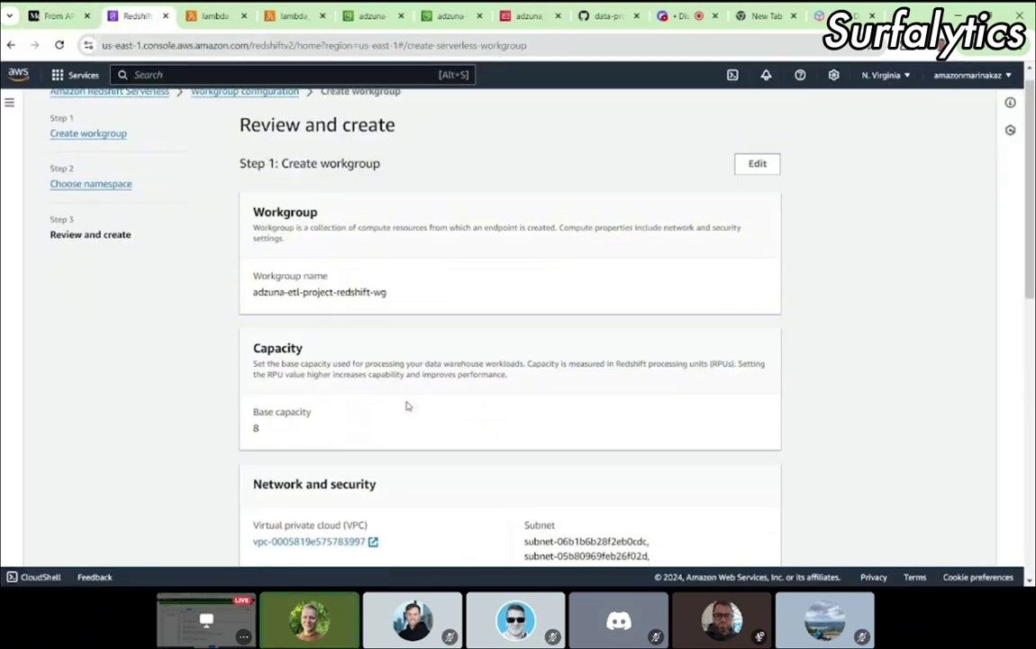
scroll(404, 404, "down", 4)
scroll(406, 406, "down", 5)
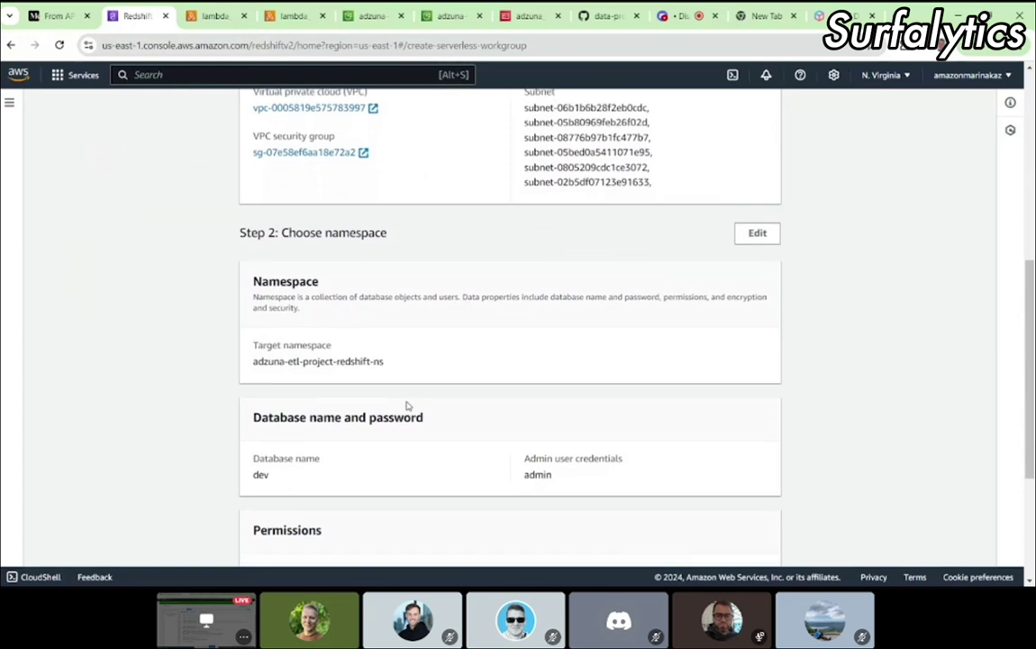
scroll(406, 405, "down", 1)
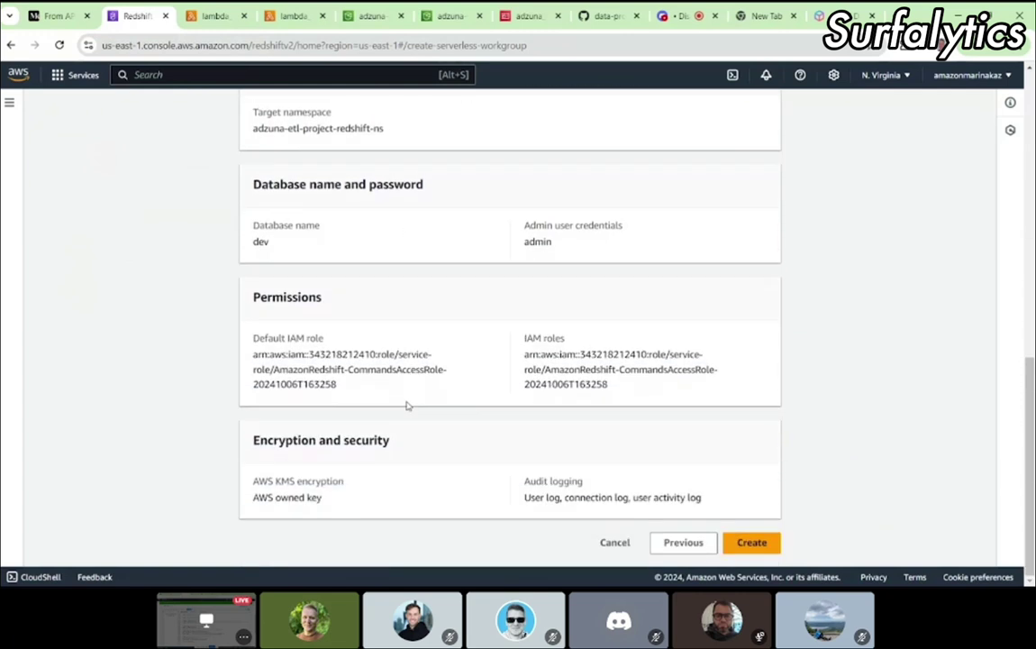
left_click(60, 17)
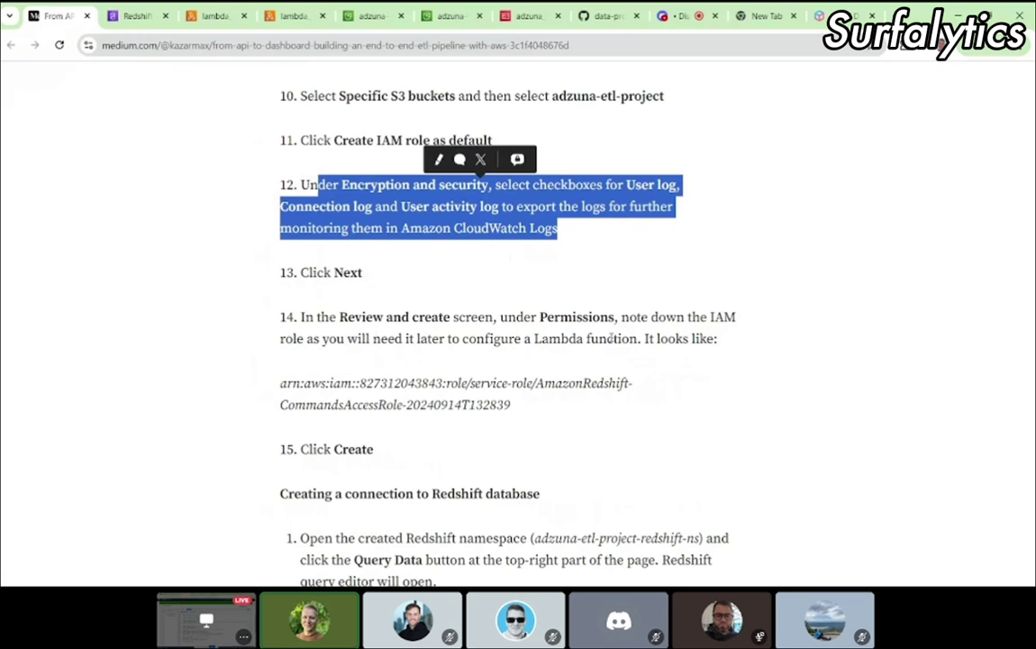
left_click(130, 18)
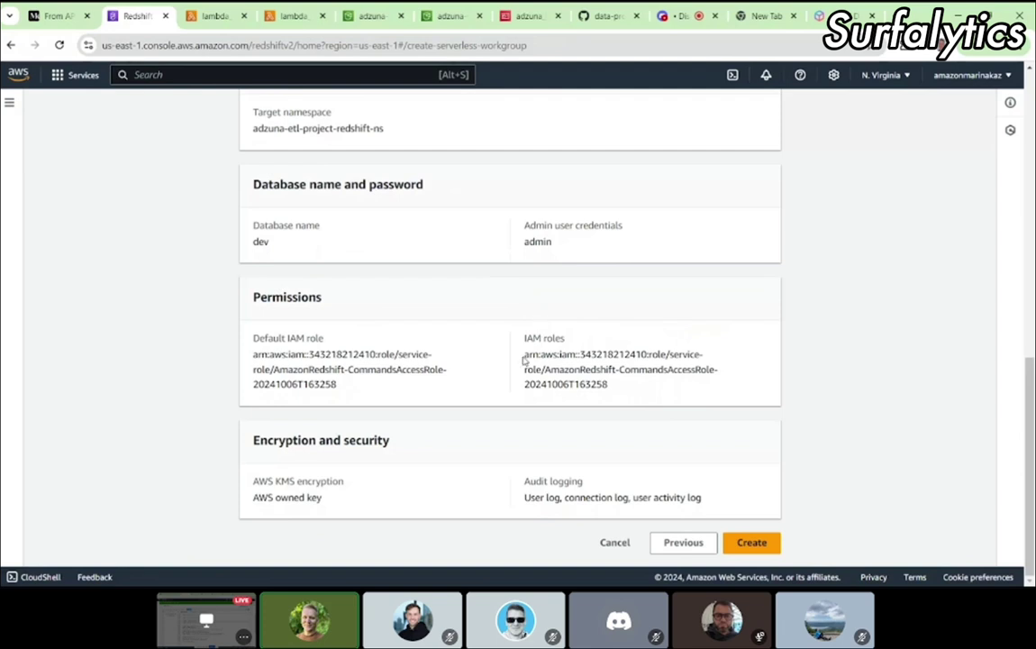
left_click(54, 16)
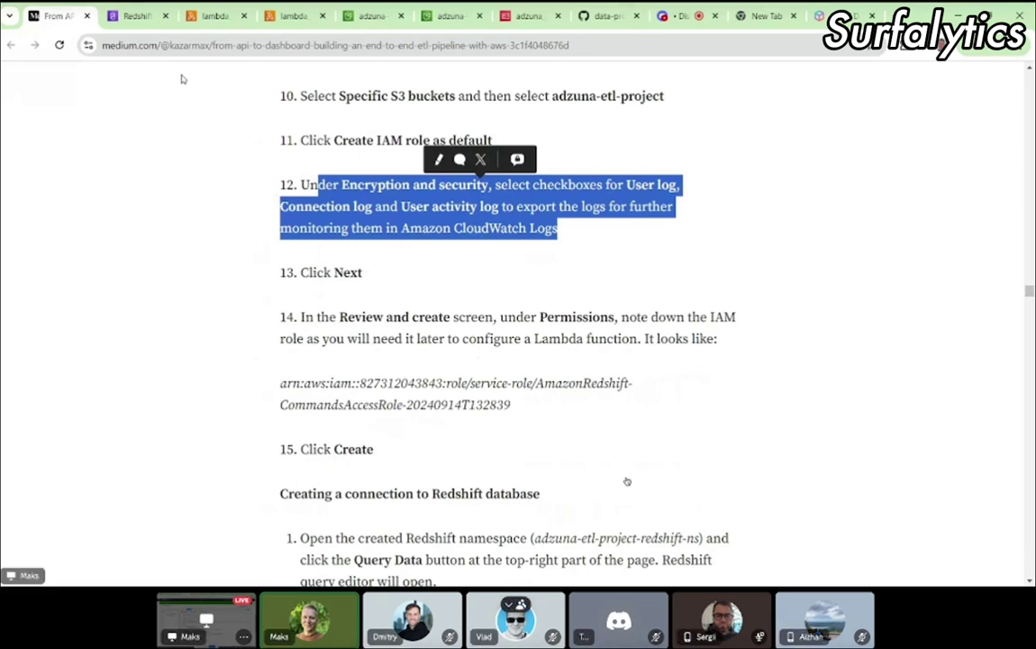
left_click(138, 17)
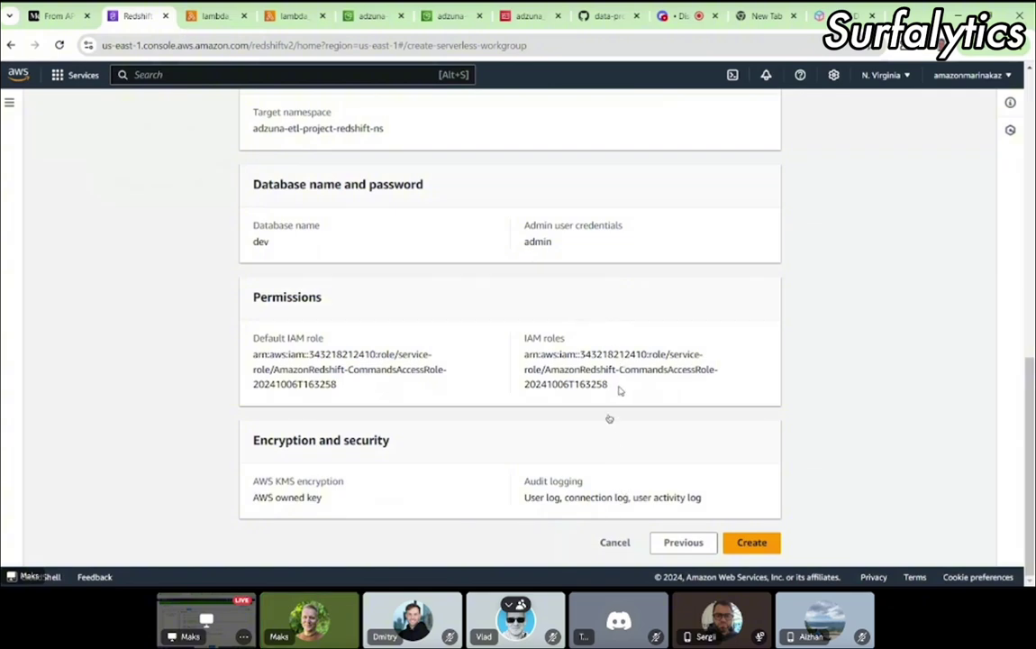
Step: Select the AmazonRedshift-CommandsAccessRole IAM role ARN under Permissions
scroll(620, 386, "up", 5)
scroll(620, 391, "up", 5)
scroll(620, 391, "down", 8)
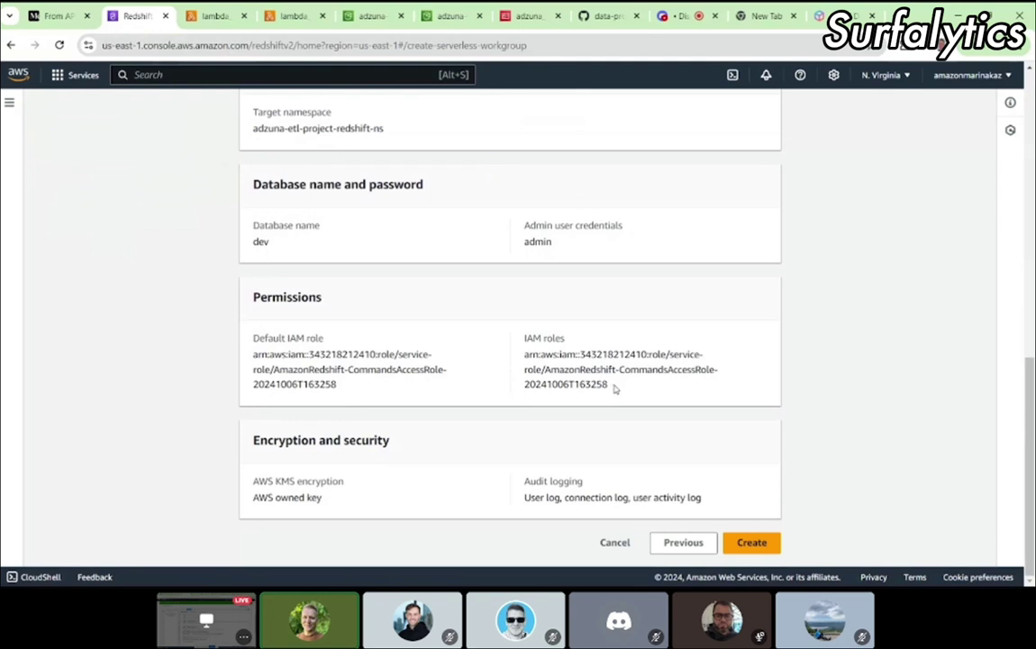
left_click_drag(615, 388, 532, 363)
key("ctrl+c")
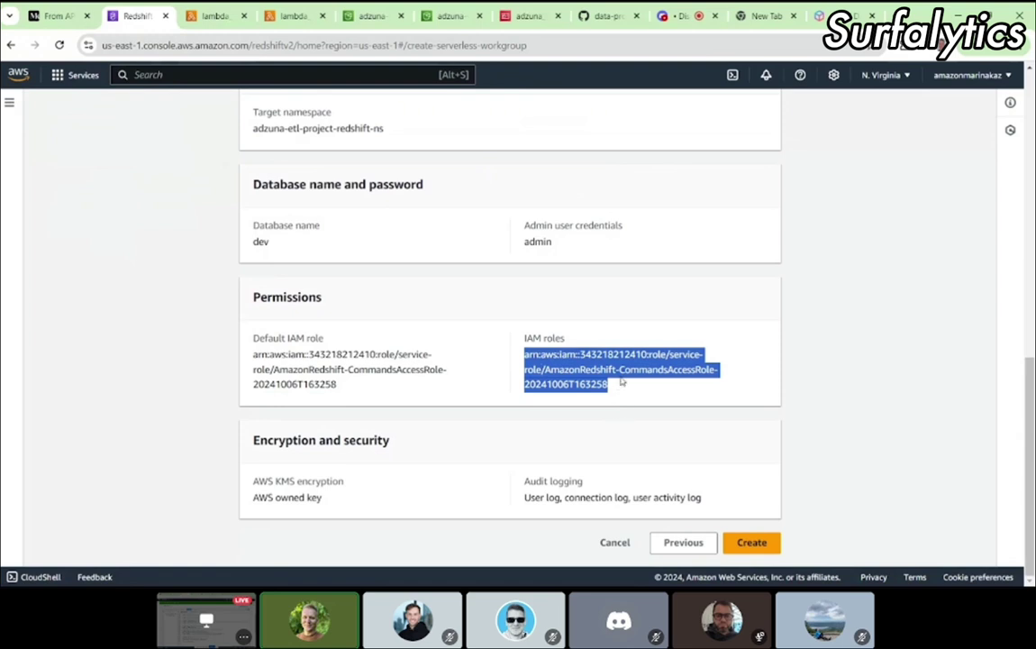
Step: Paste the AmazonRedshift-CommandsAccessRole ARN into Notepad under 'Redshift Workgroup', then minimize Notepad
key("alt+Tab")
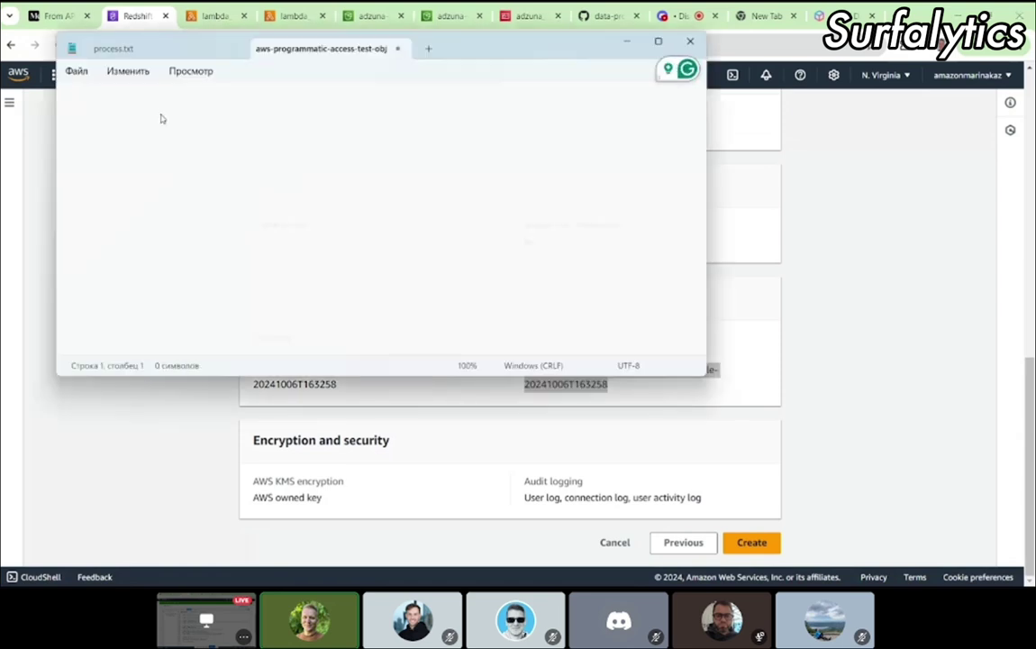
key("ctrl+v")
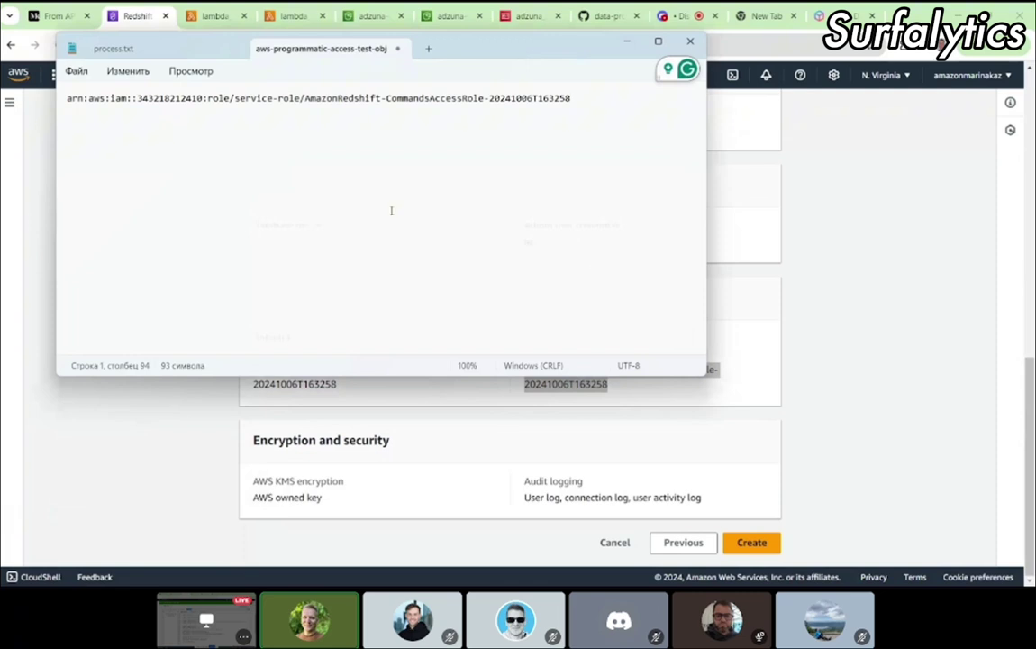
key("Home")
key("Return")
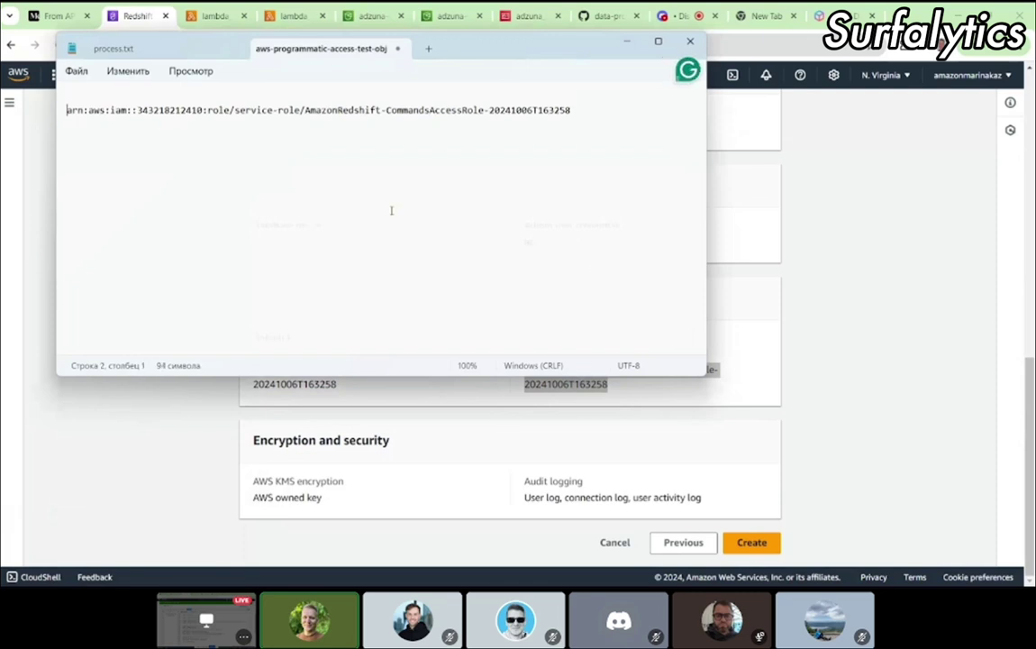
key("Up")
type("Red")
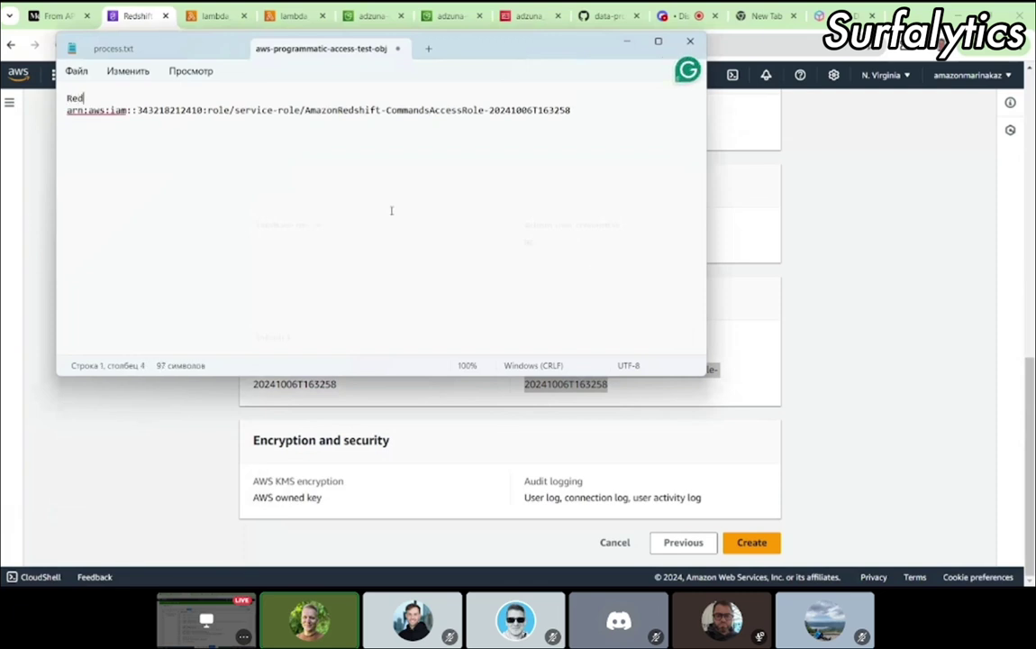
type("shift Workgroup")
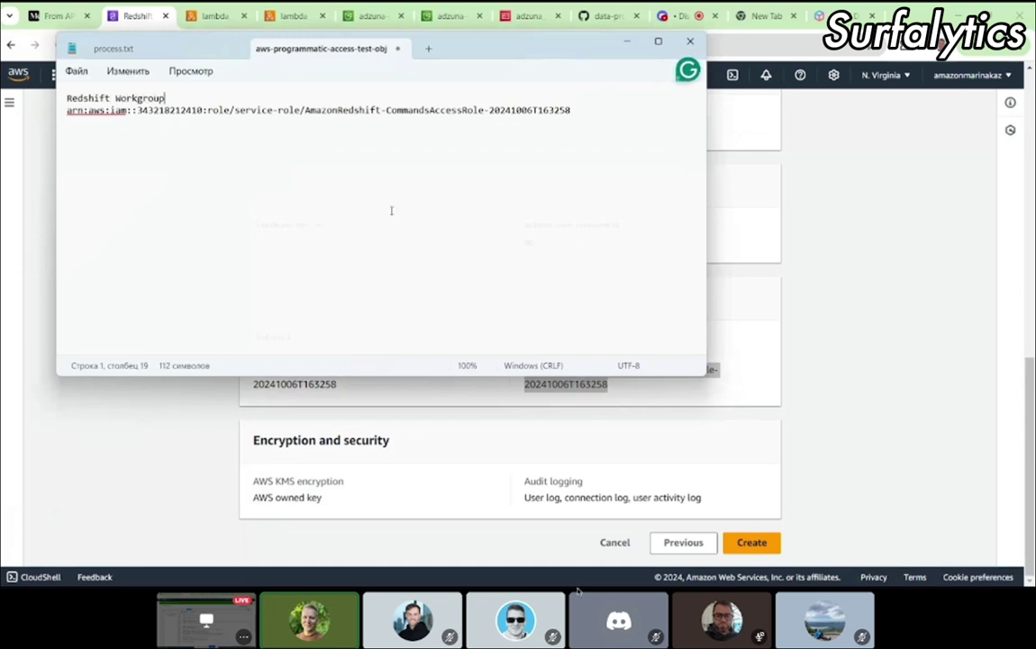
left_click(896, 352)
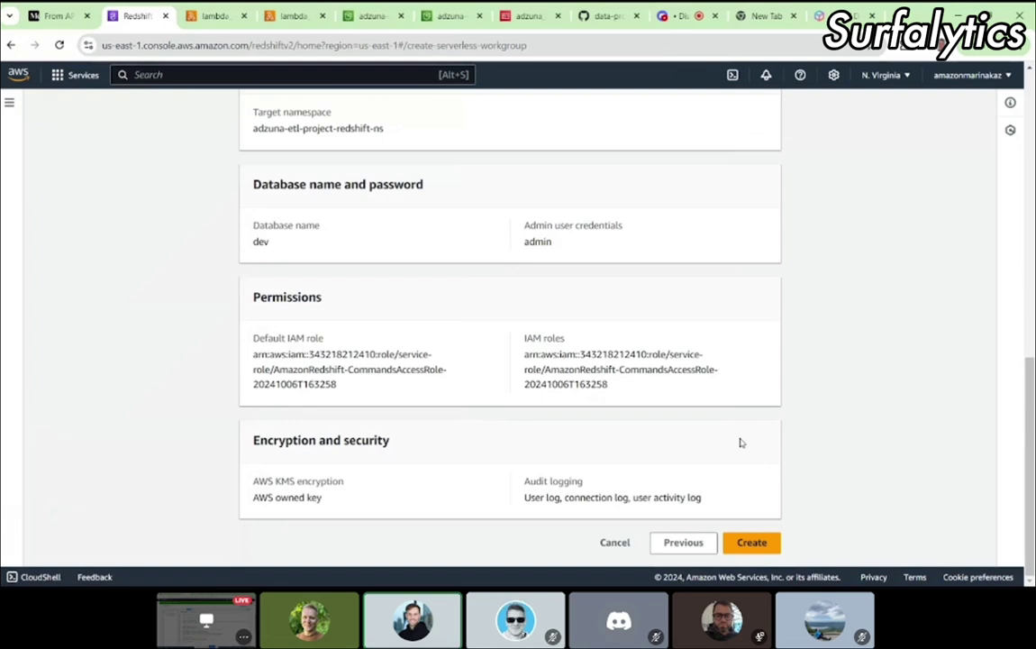
Step: Create workgroup adzuna-etl-project-redshift-wg and watch the Serverless dashboard while it provisions
left_click(770, 541)
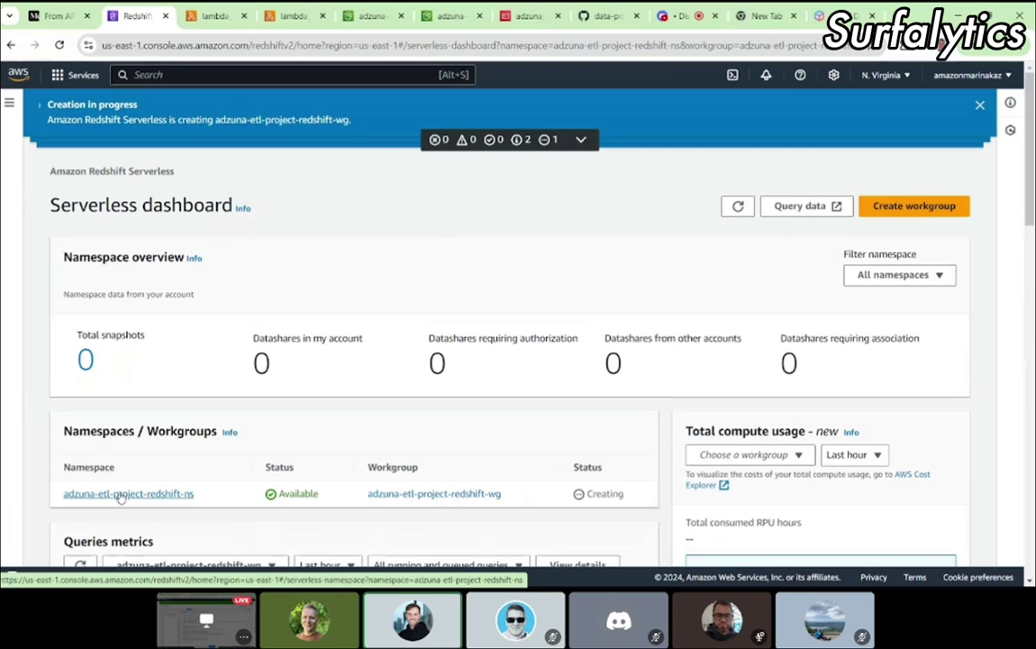
scroll(313, 431, "down", 1)
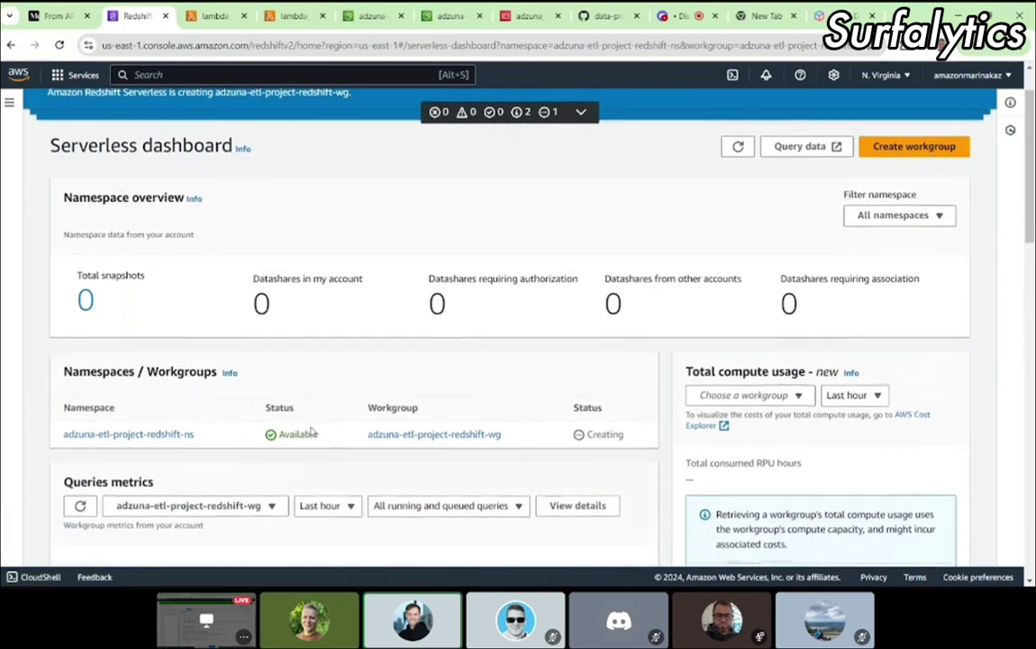
scroll(312, 430, "down", 1)
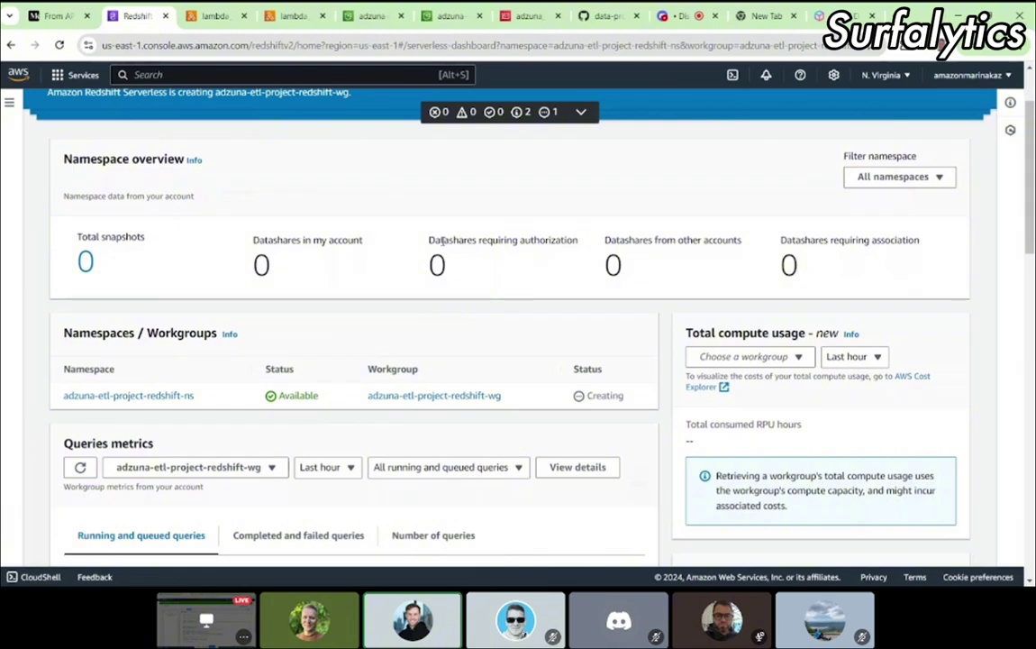
scroll(687, 242, "up", 2)
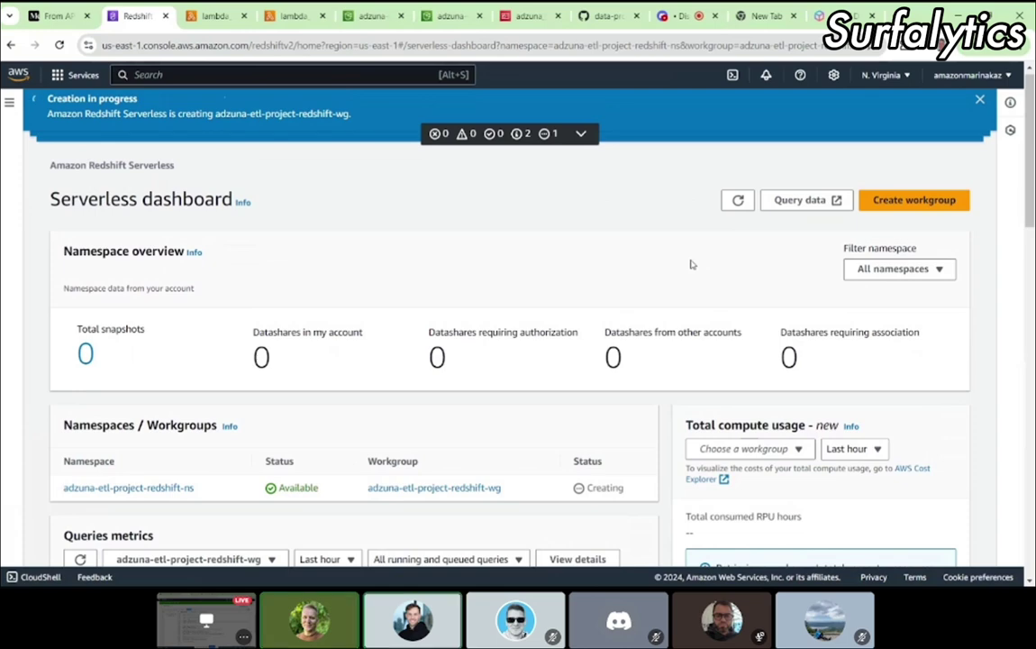
scroll(692, 264, "down", 3)
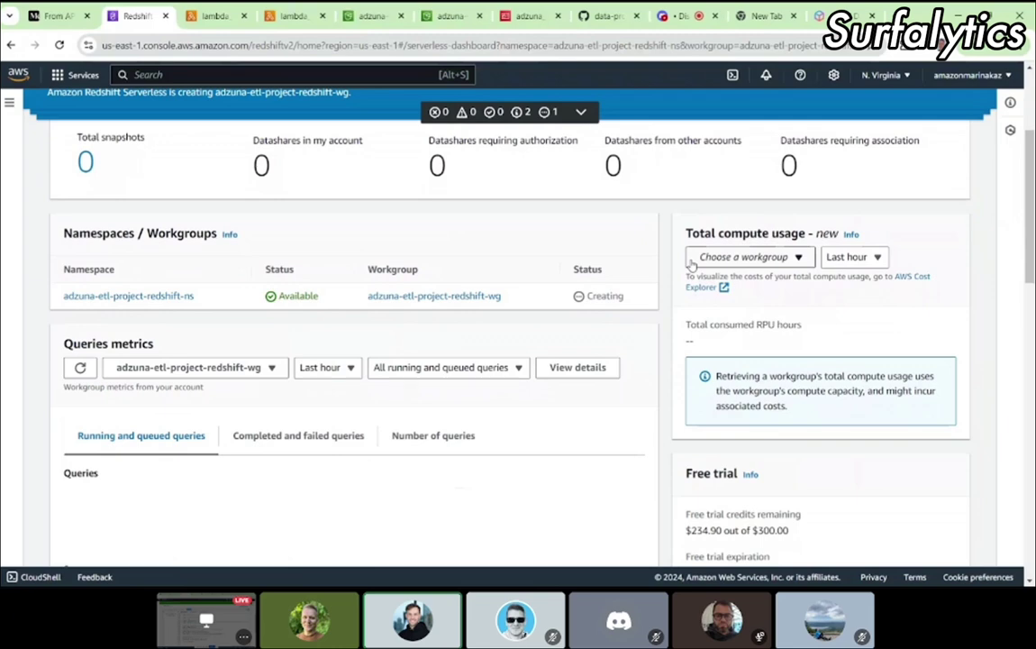
scroll(691, 264, "down", 3)
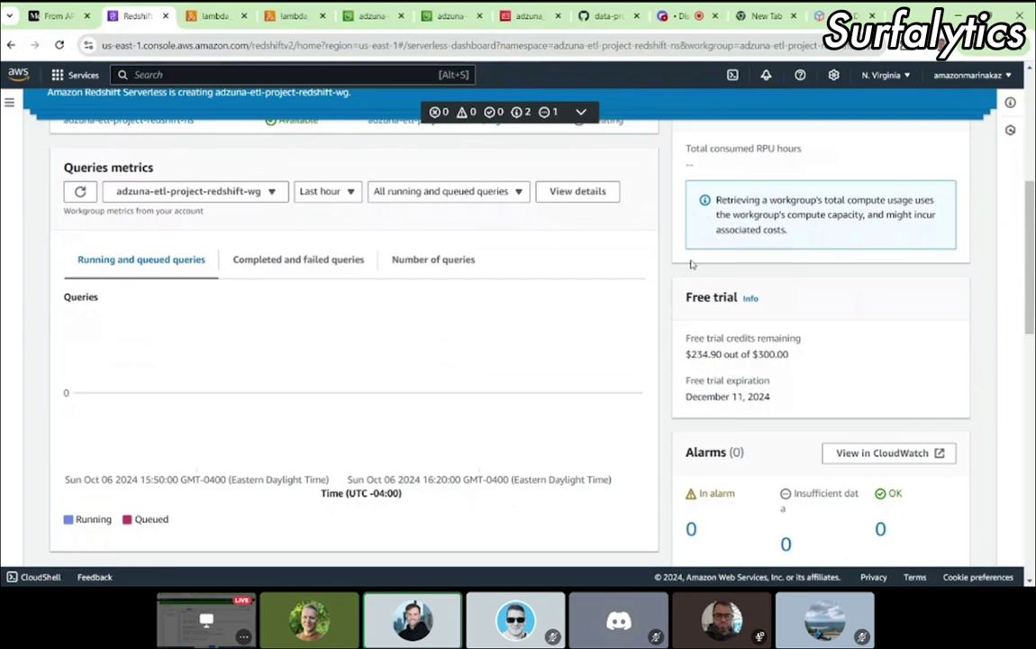
scroll(692, 264, "down", 10)
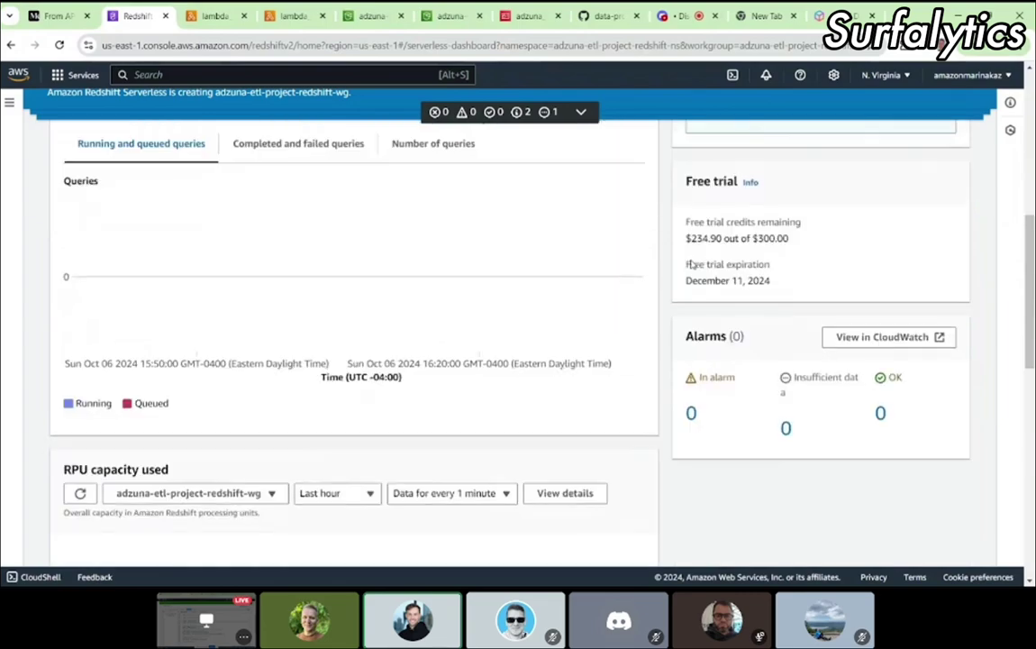
scroll(692, 263, "up", 10)
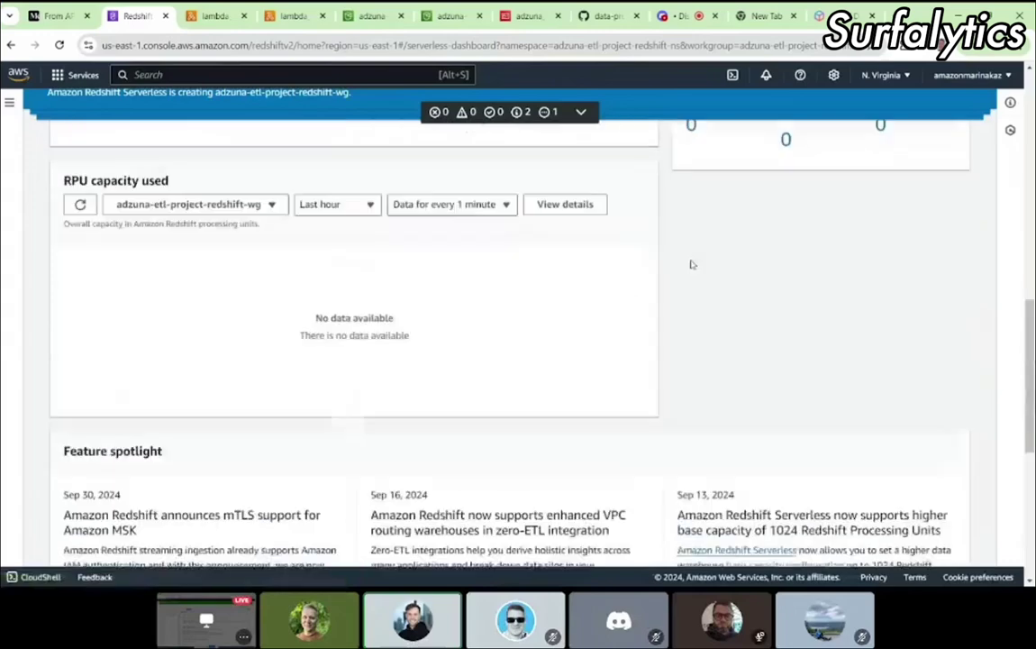
scroll(692, 264, "down", 2)
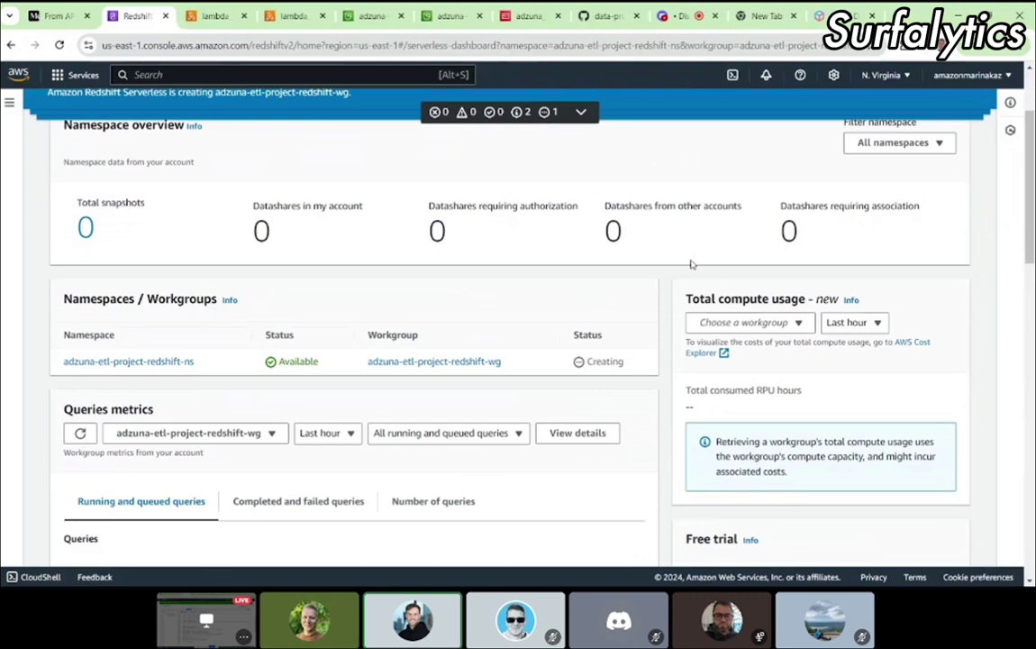
scroll(690, 264, "up", 3)
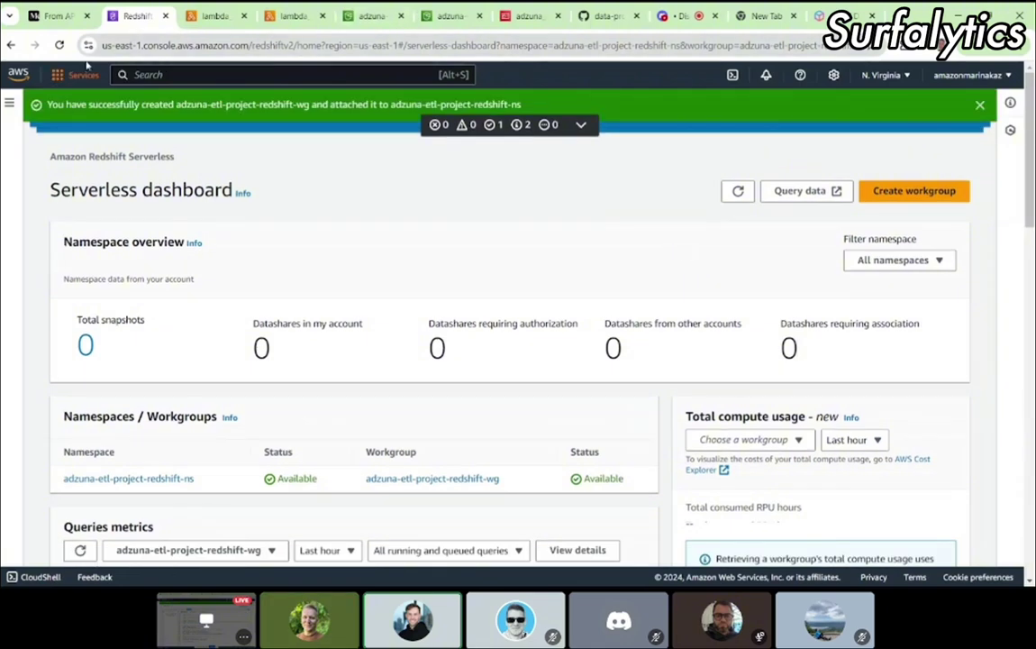
Step: Refresh the dashboard, open namespace adzuna-etl-project-redshift-ns, and view its Zero-ETL integrations
left_click(59, 45)
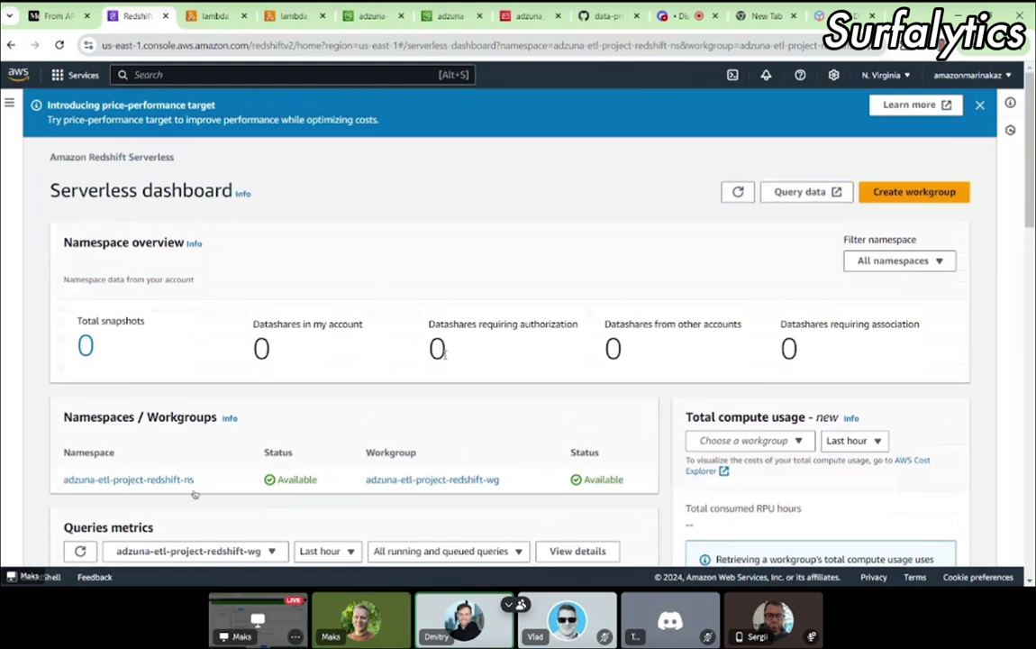
scroll(325, 390, "down", 2)
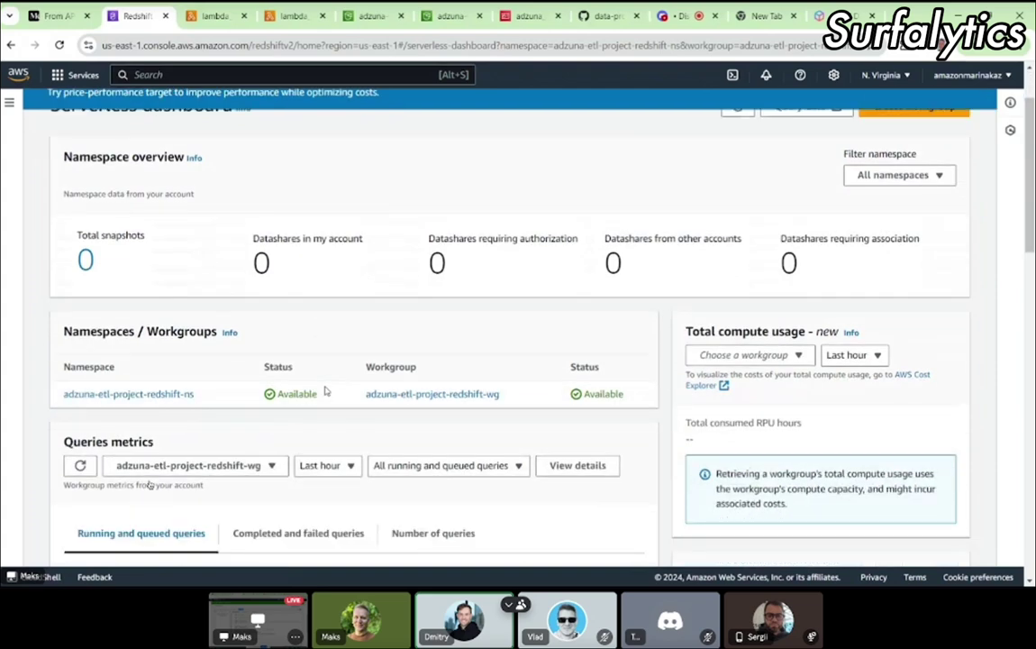
left_click(144, 393)
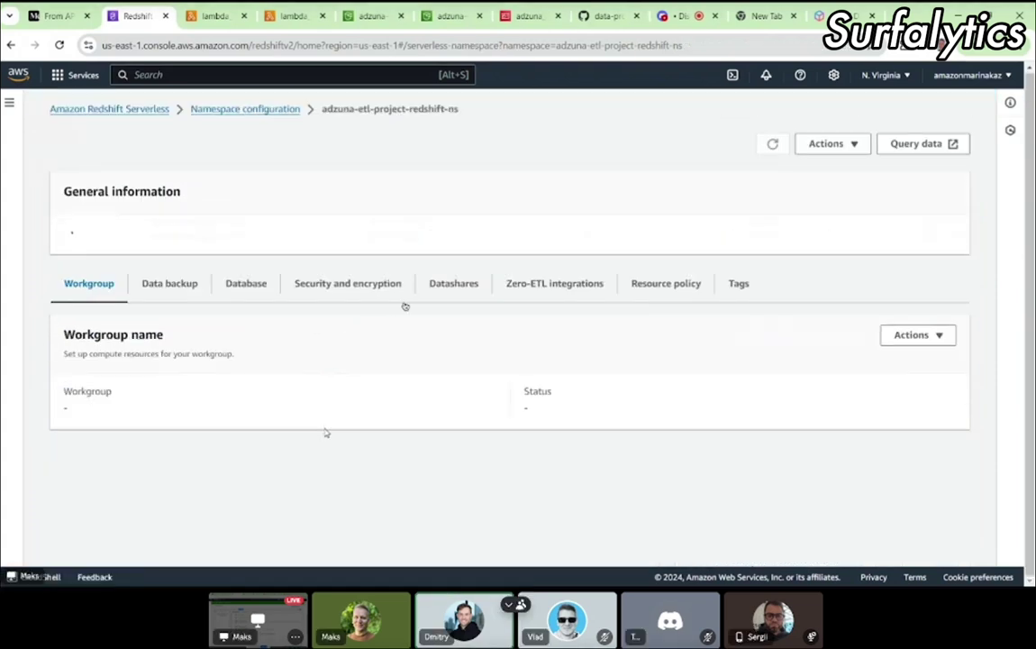
scroll(405, 306, "down", 1)
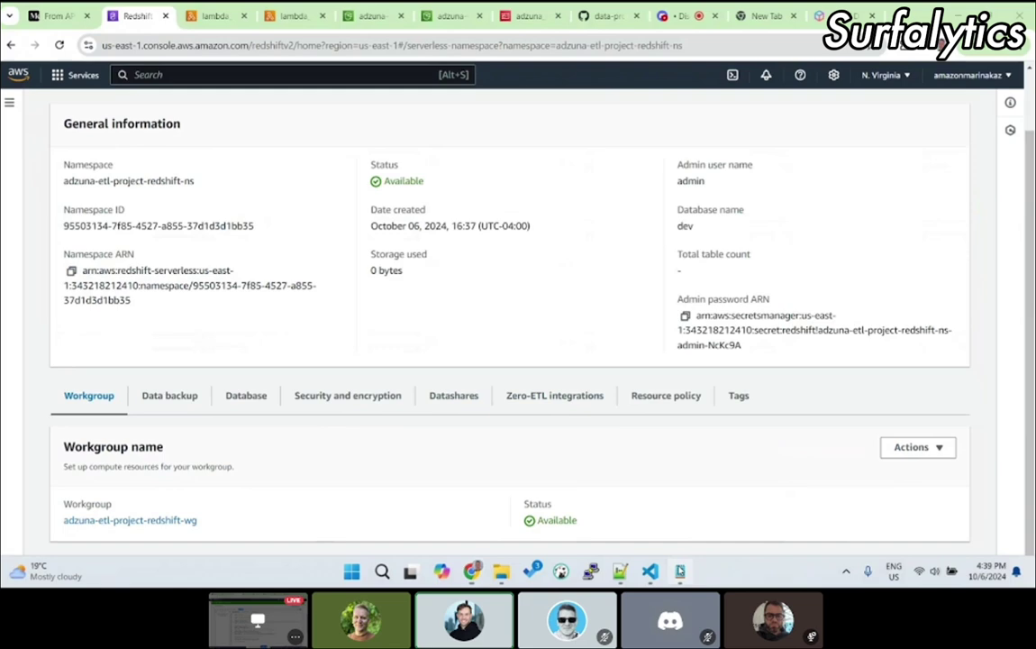
left_click(513, 395)
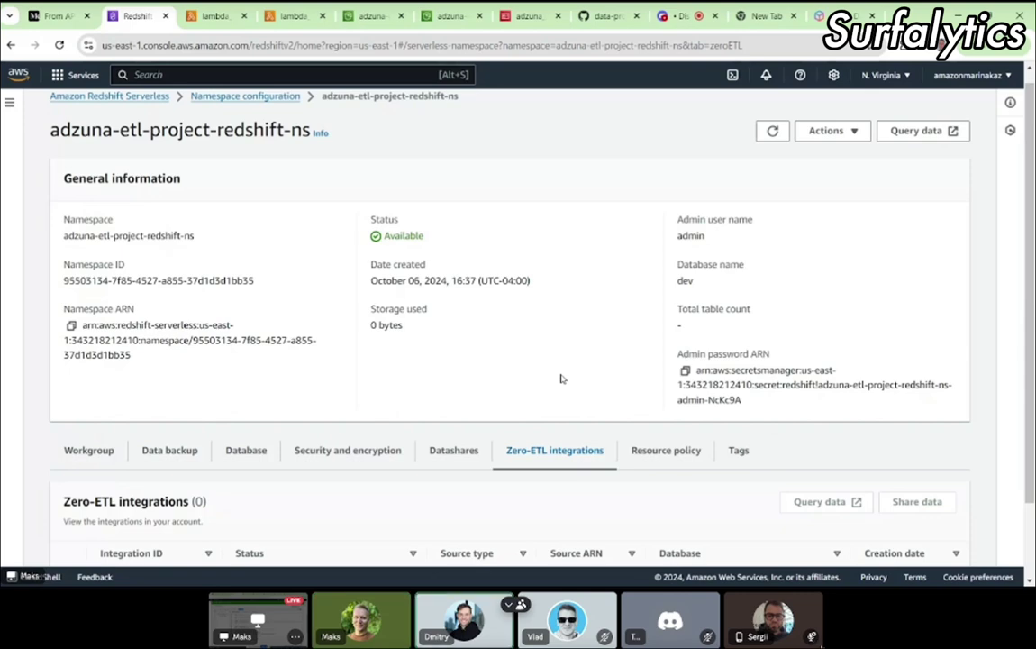
Step: Use context menus on the namespace general information area around the namespace ARN
left_click(812, 641)
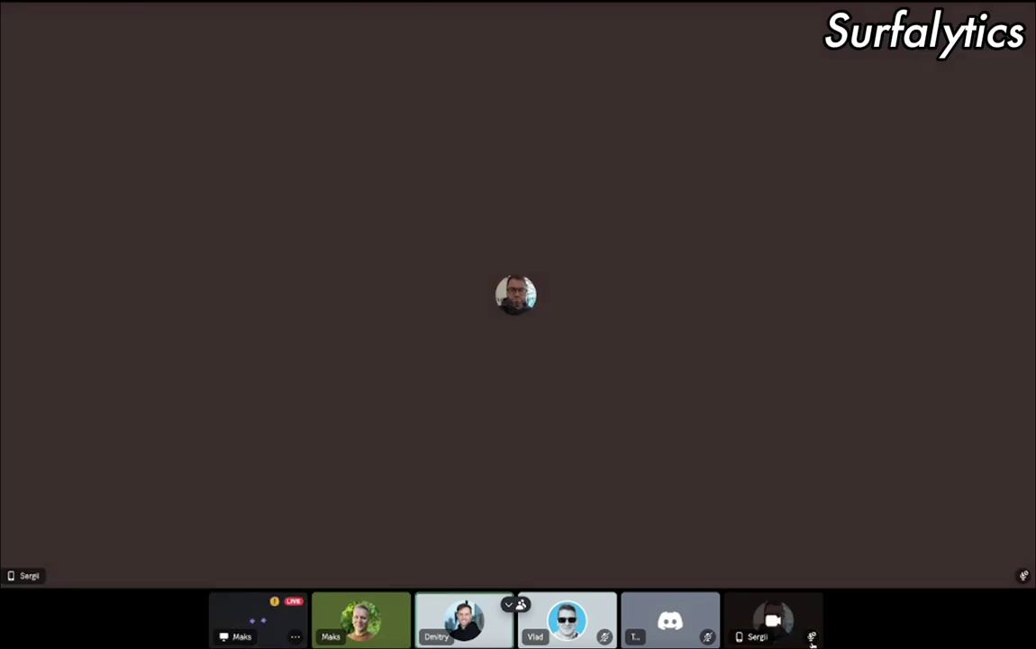
left_click(301, 609)
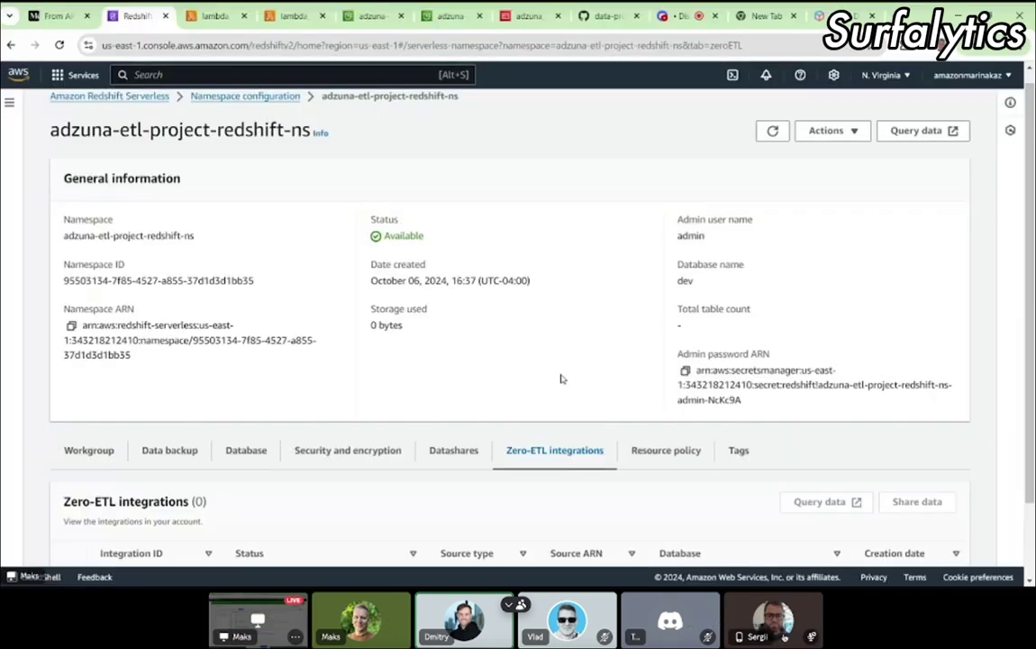
right_click(789, 622)
key("Escape")
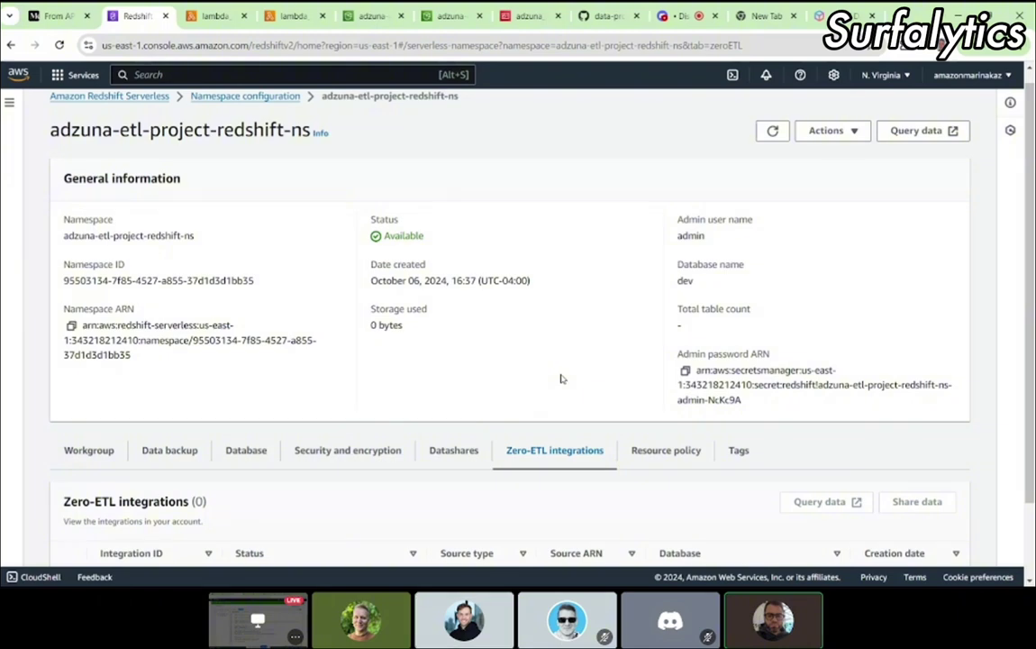
right_click(810, 626)
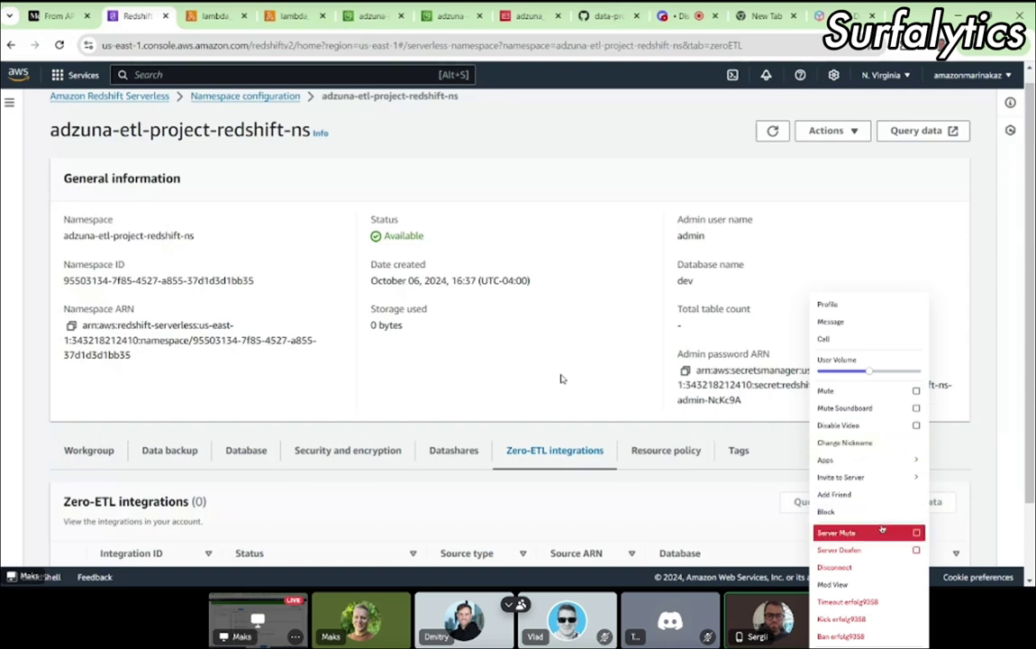
left_click(981, 631)
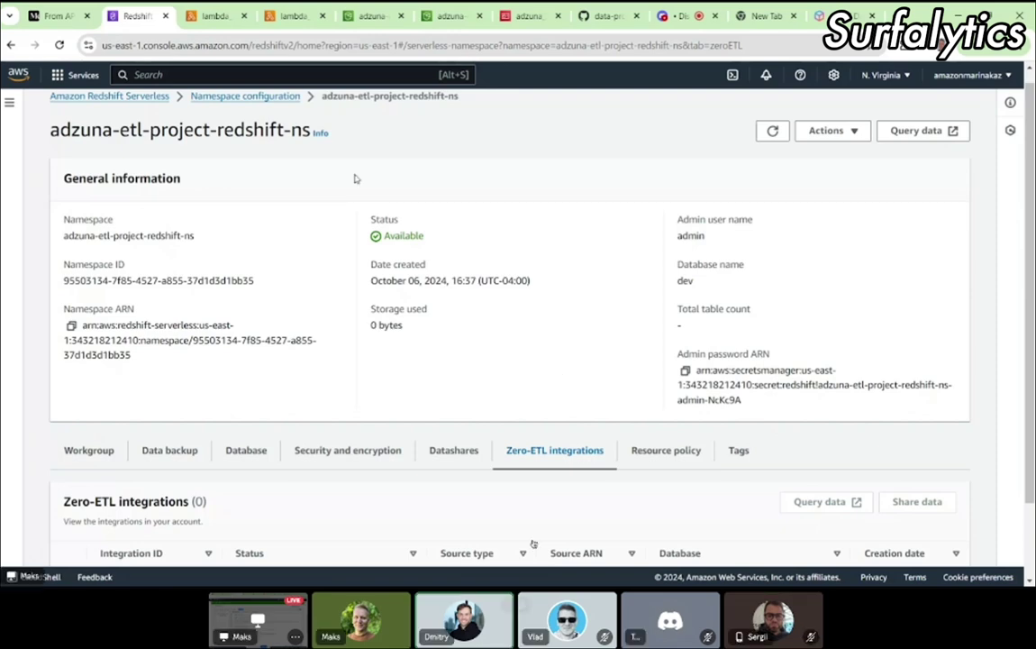
left_click(58, 18)
scroll(612, 354, "down", 2)
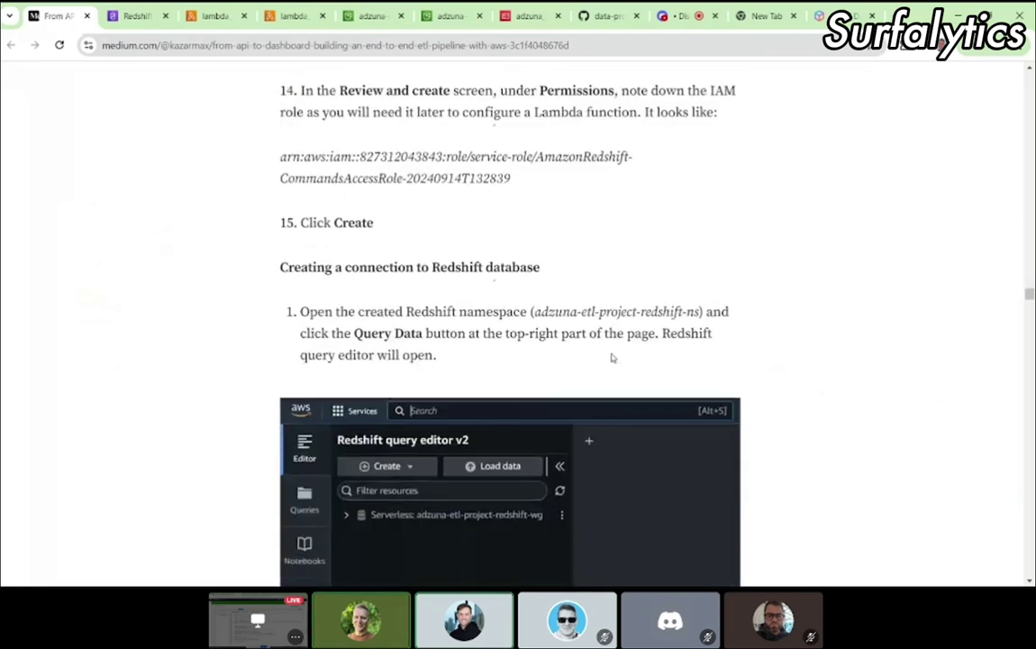
scroll(611, 357, "down", 1)
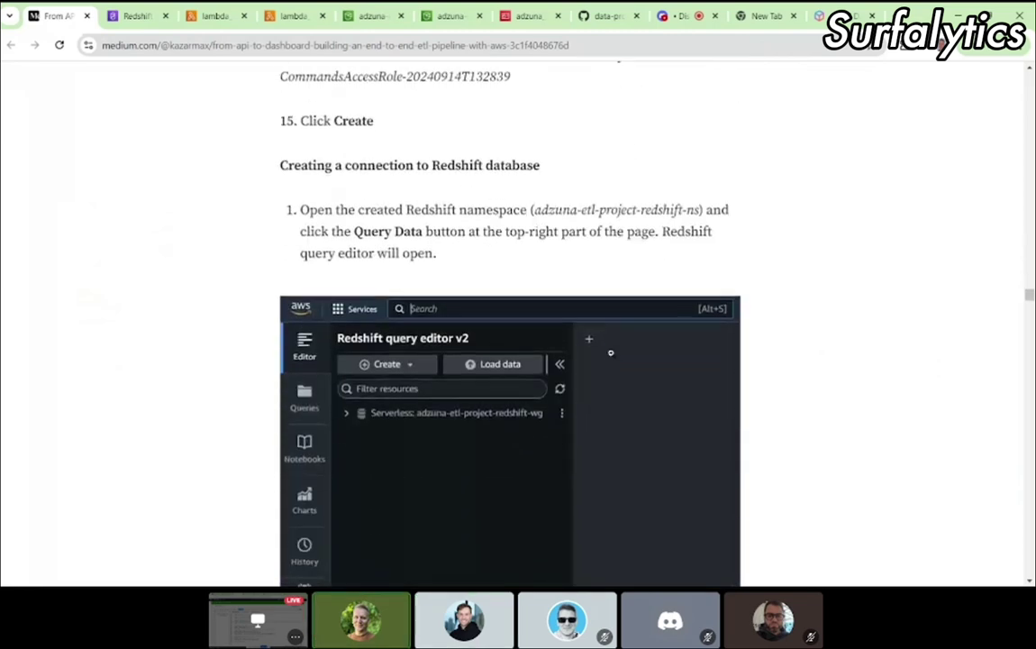
left_click(135, 16)
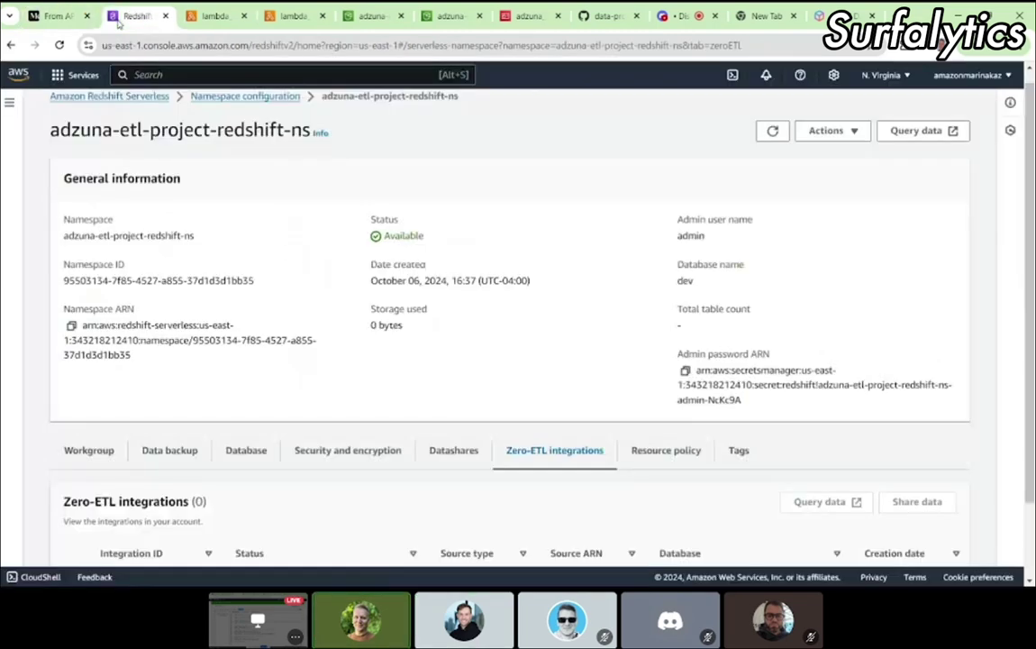
left_click(51, 18)
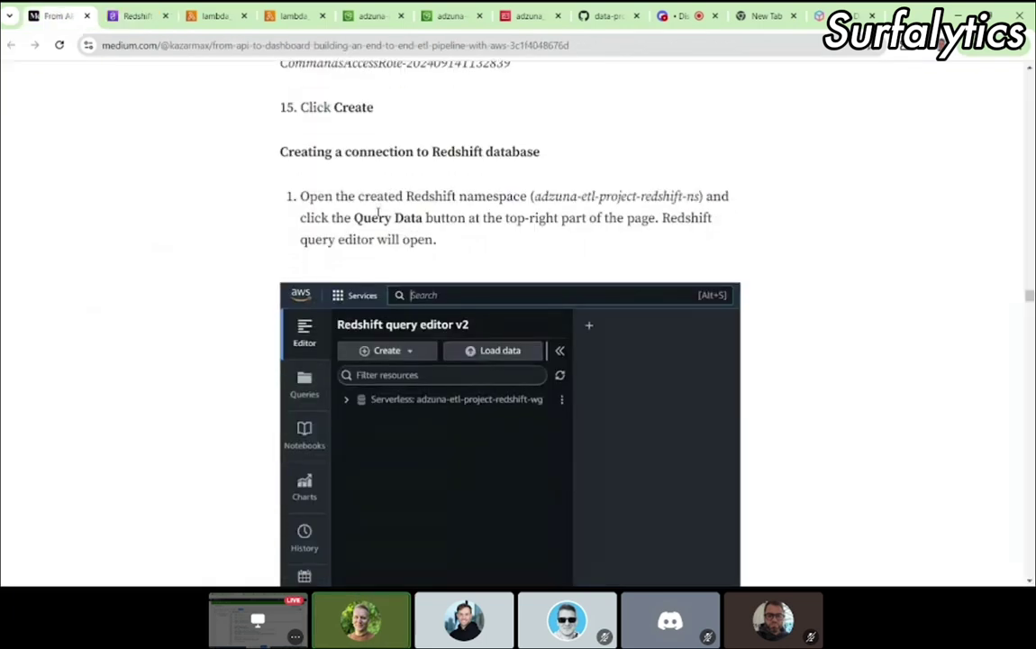
scroll(377, 213, "down", 1)
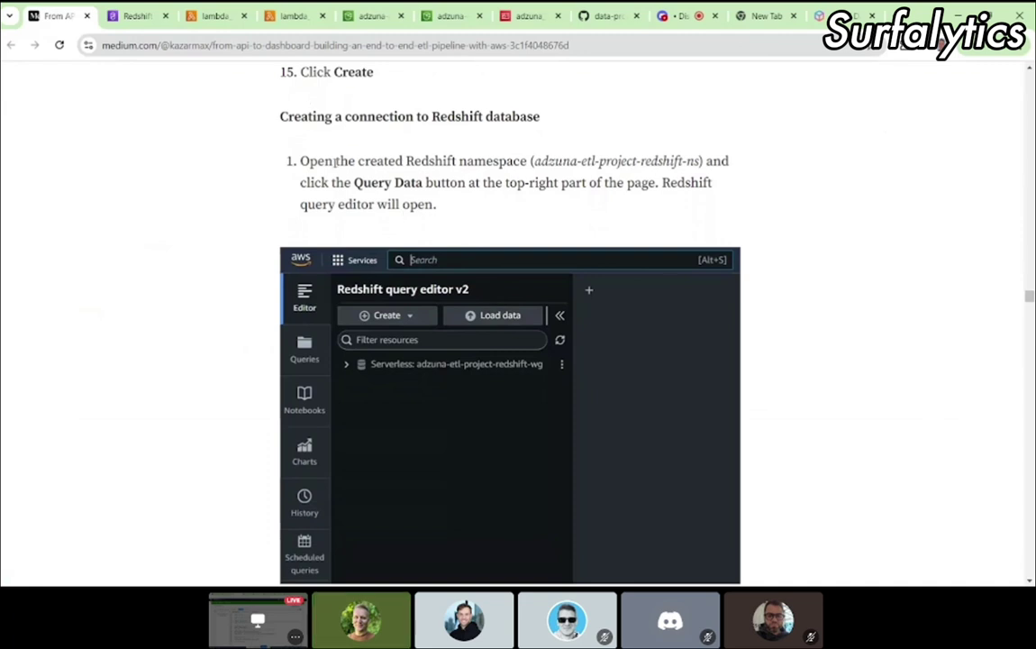
left_click_drag(333, 162, 456, 204)
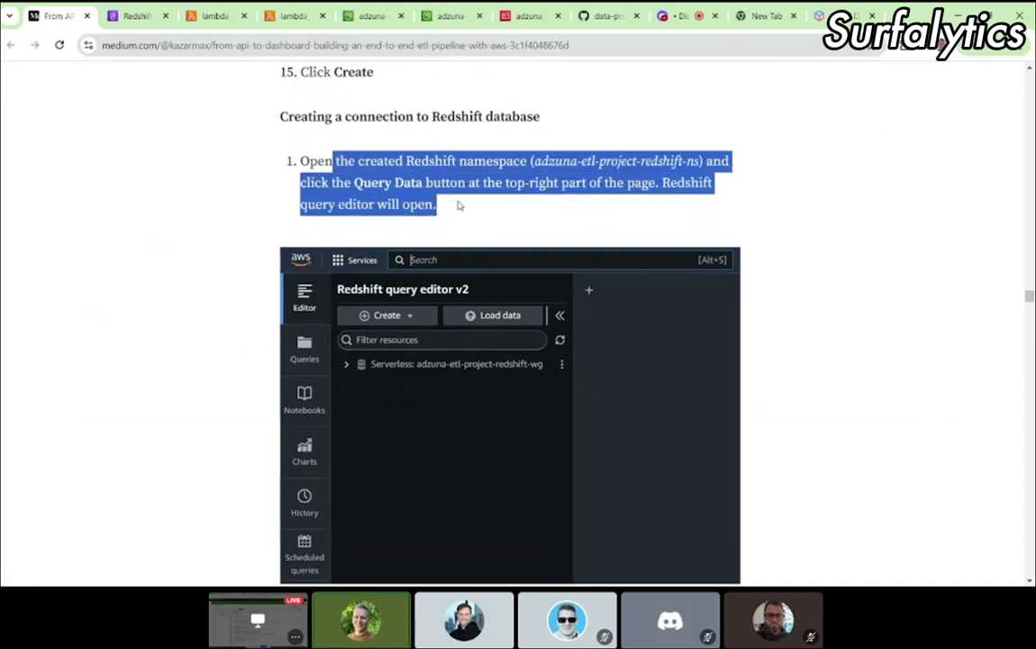
left_click(530, 203)
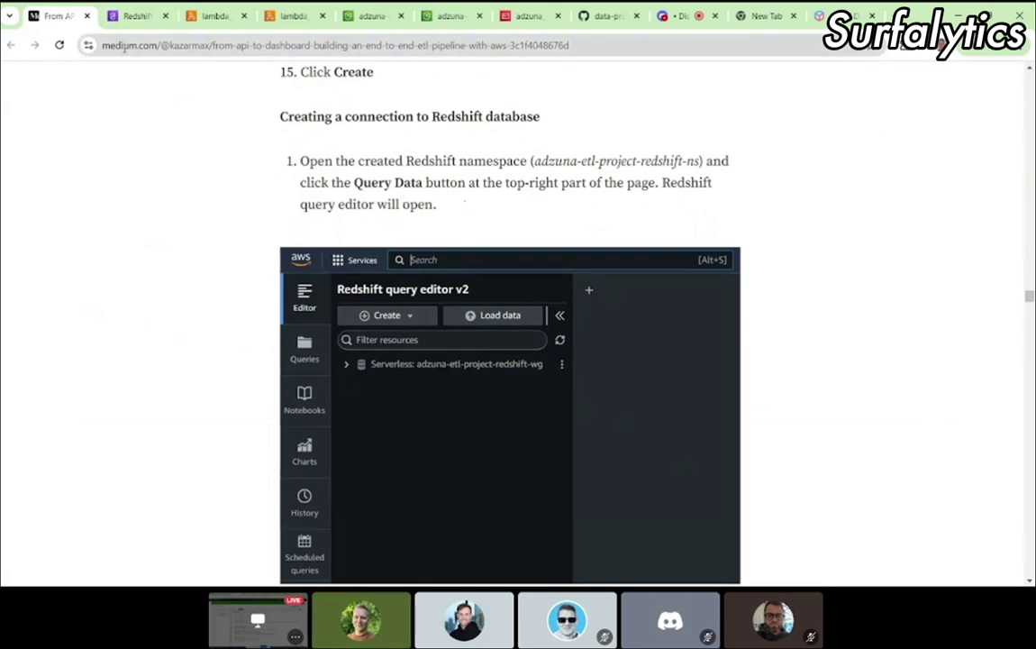
left_click(137, 17)
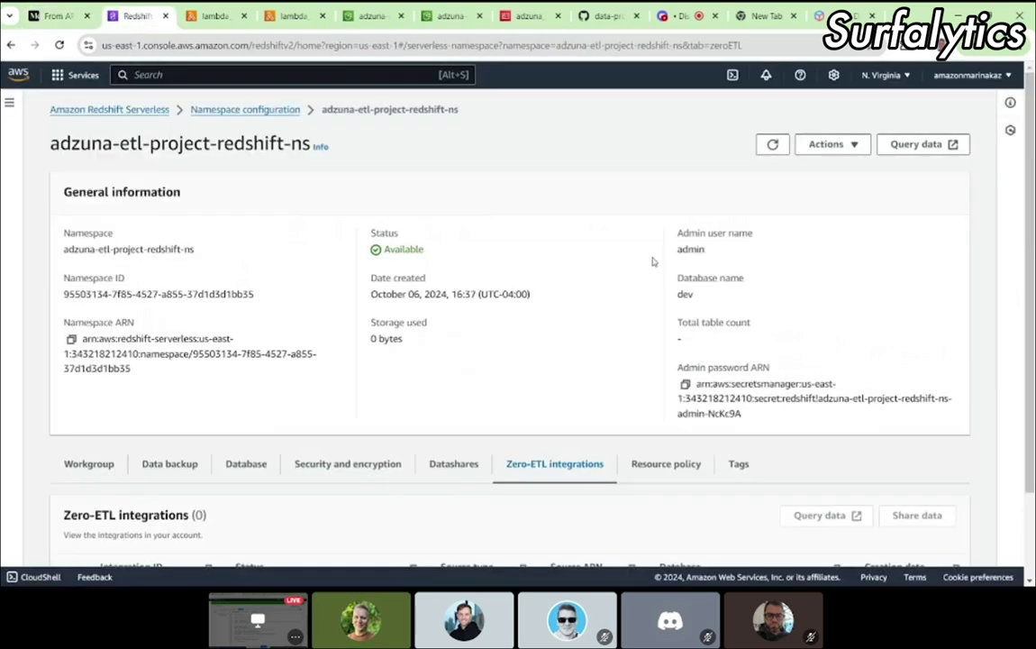
Step: Open the Redshift query editor via Query data, then return to the Medium tutorial
left_click(923, 144)
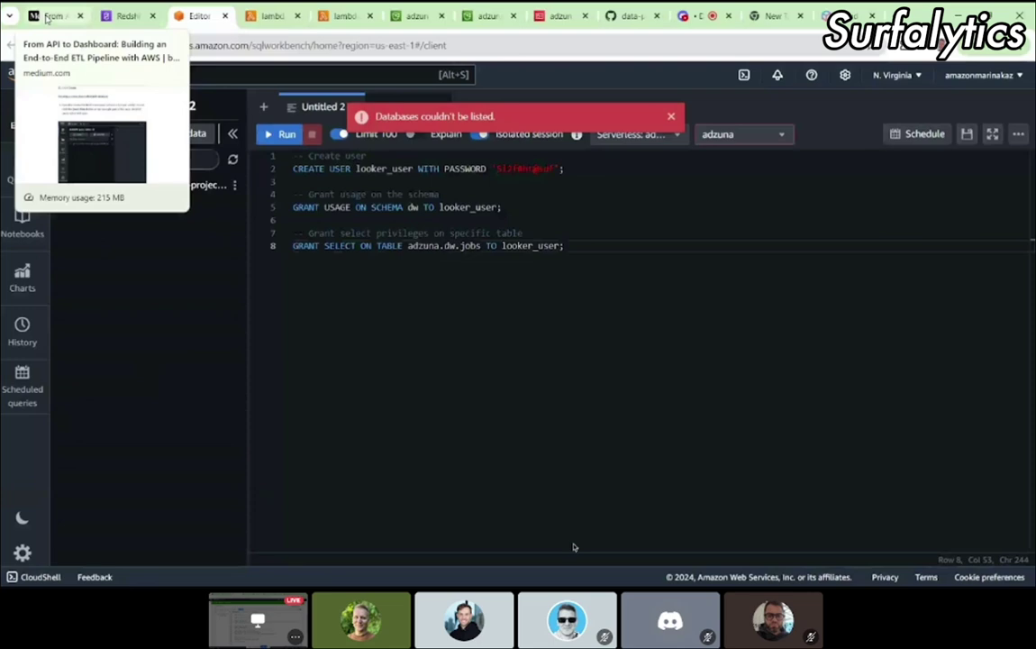
key("ctrl+1")
scroll(567, 267, "down", 3)
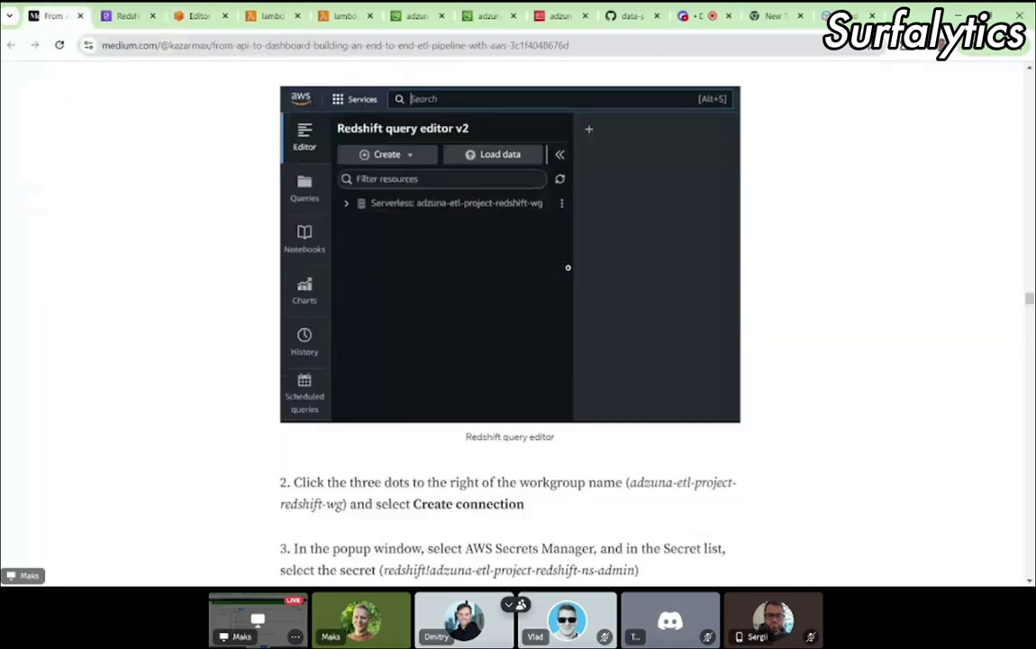
Step: Study the article's query editor screenshot and steps 2 and 3 for the workgroup connection
left_click(568, 267)
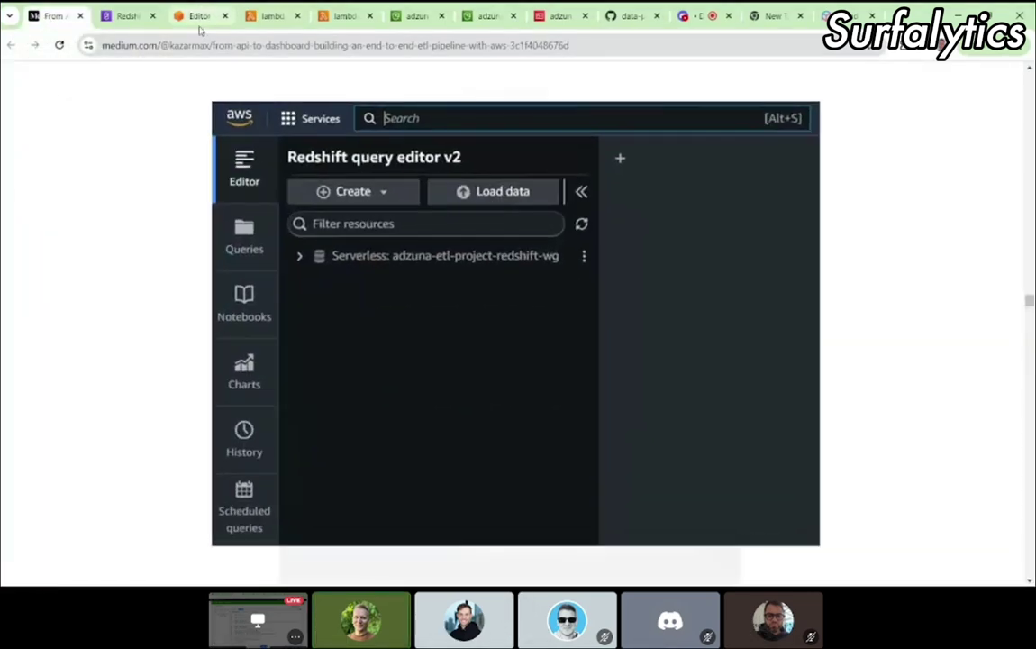
left_click(199, 17)
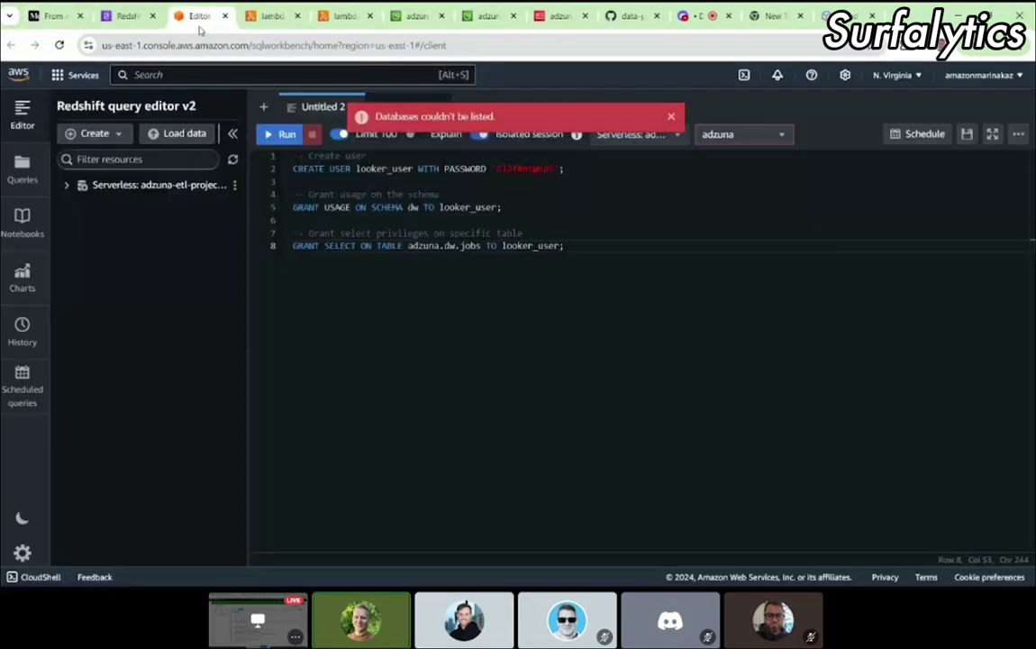
left_click(45, 15)
left_click(810, 261)
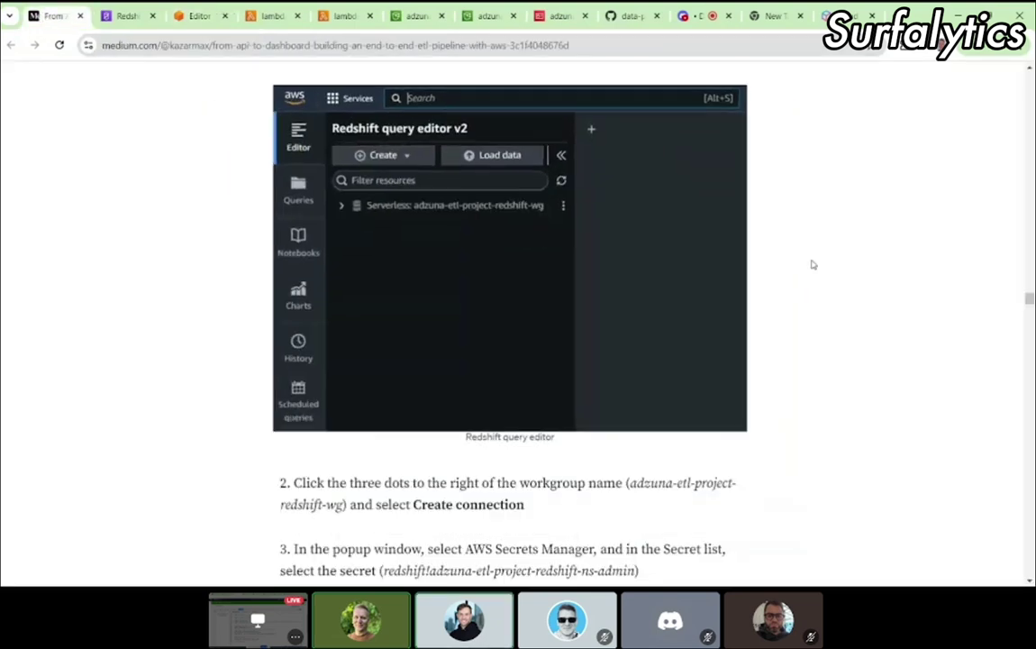
scroll(716, 357, "down", 1)
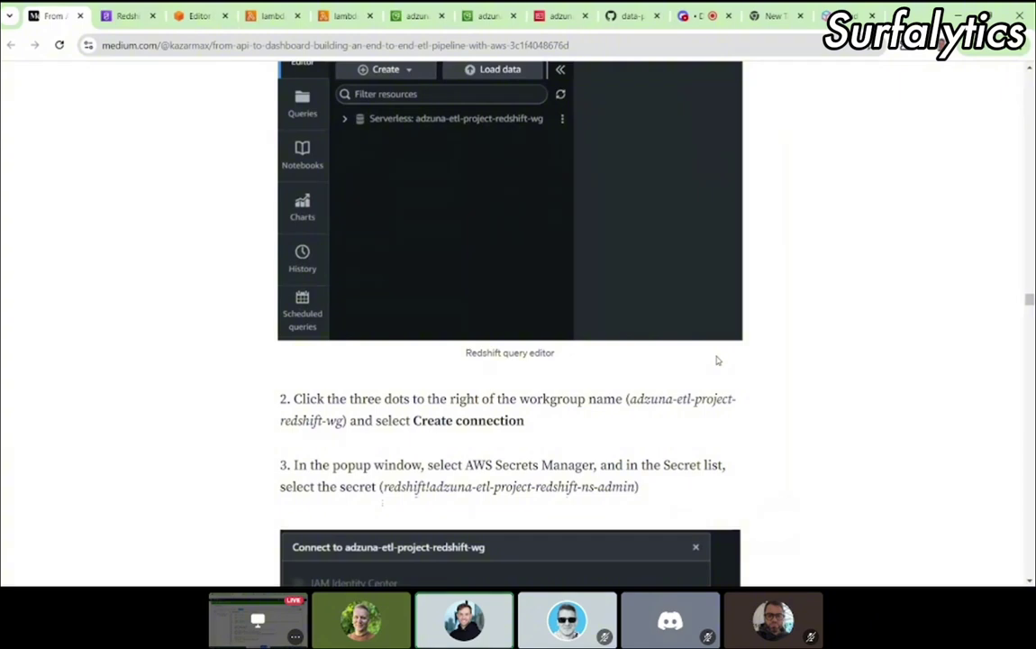
scroll(717, 360, "up", 1)
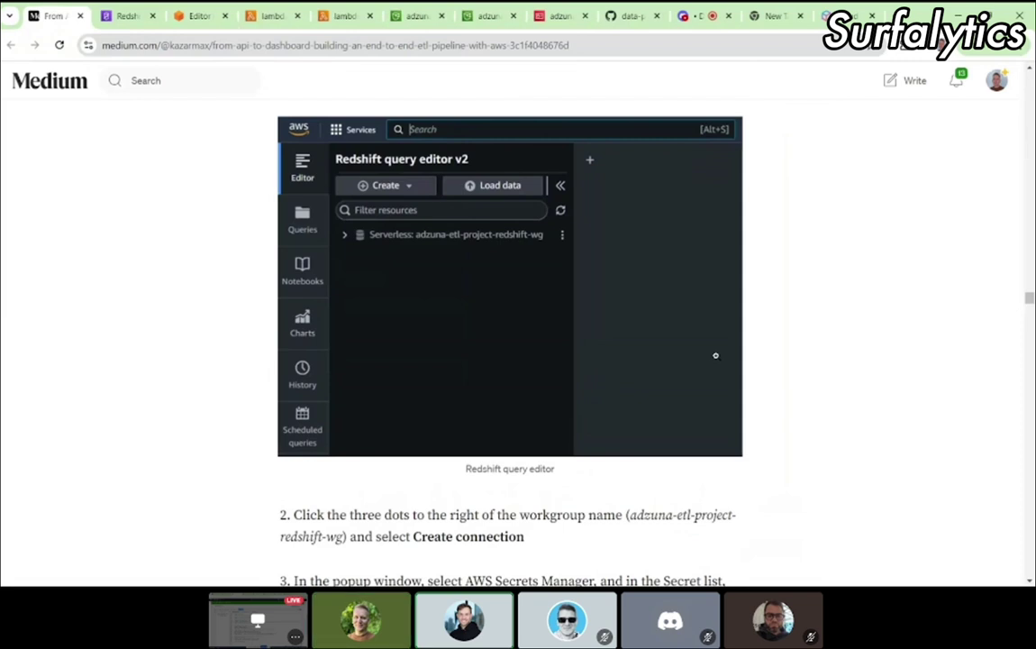
scroll(716, 355, "down", 5)
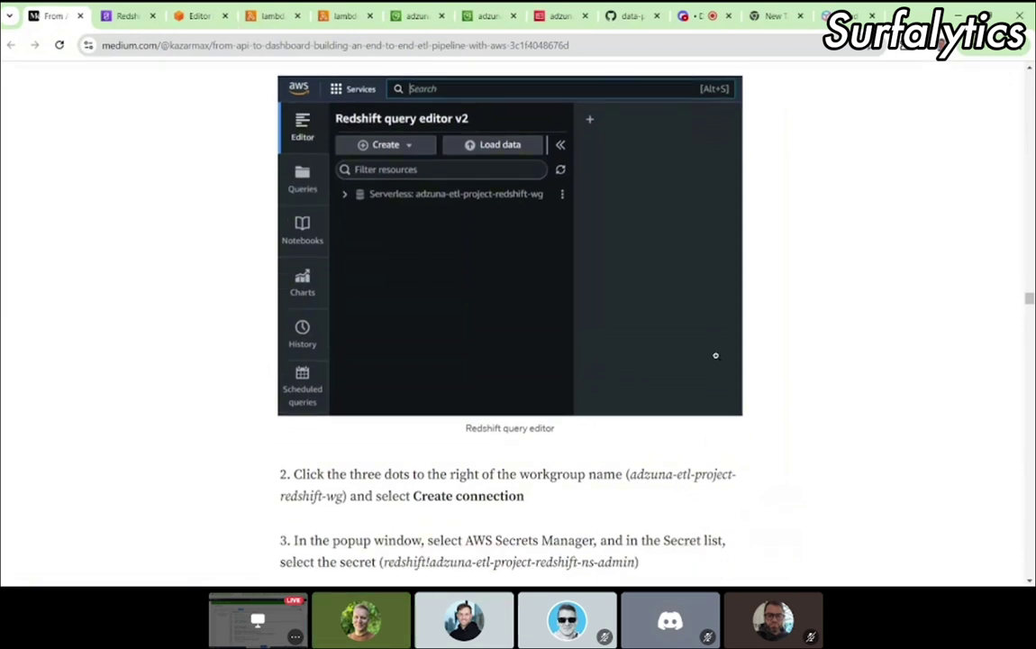
scroll(718, 360, "up", 4)
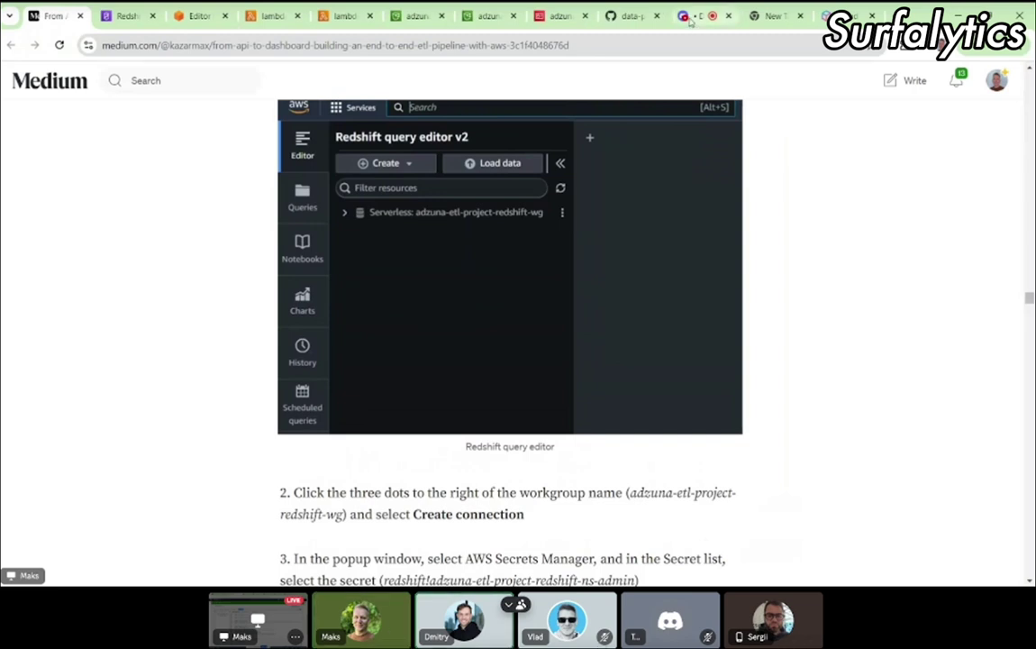
Step: Leave the Medium article for the Redshift query editor v2 tab
right_click(784, 634)
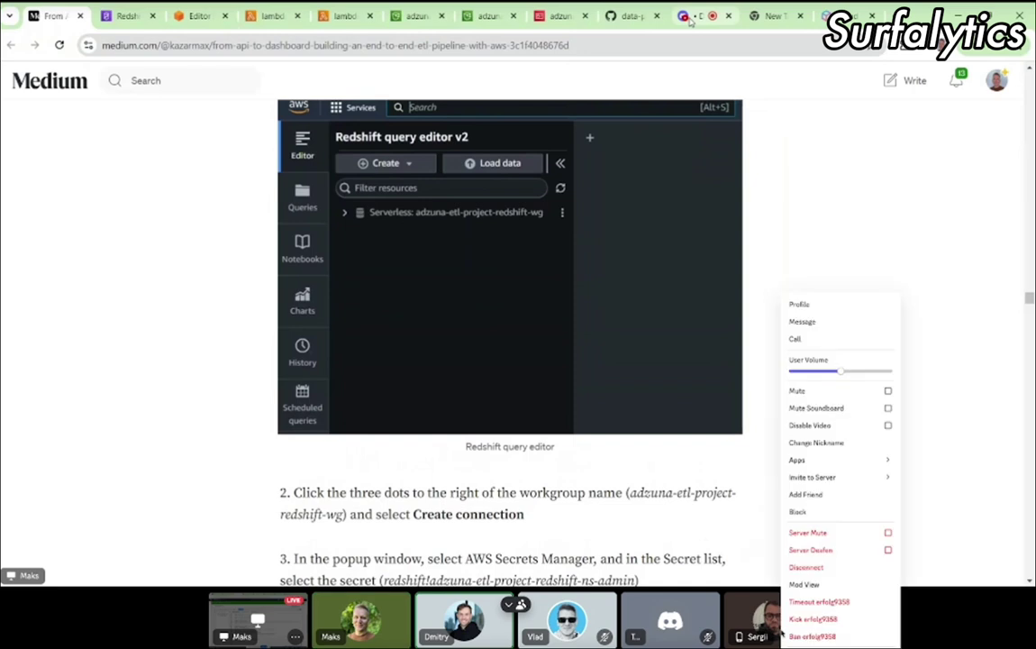
left_click(690, 16)
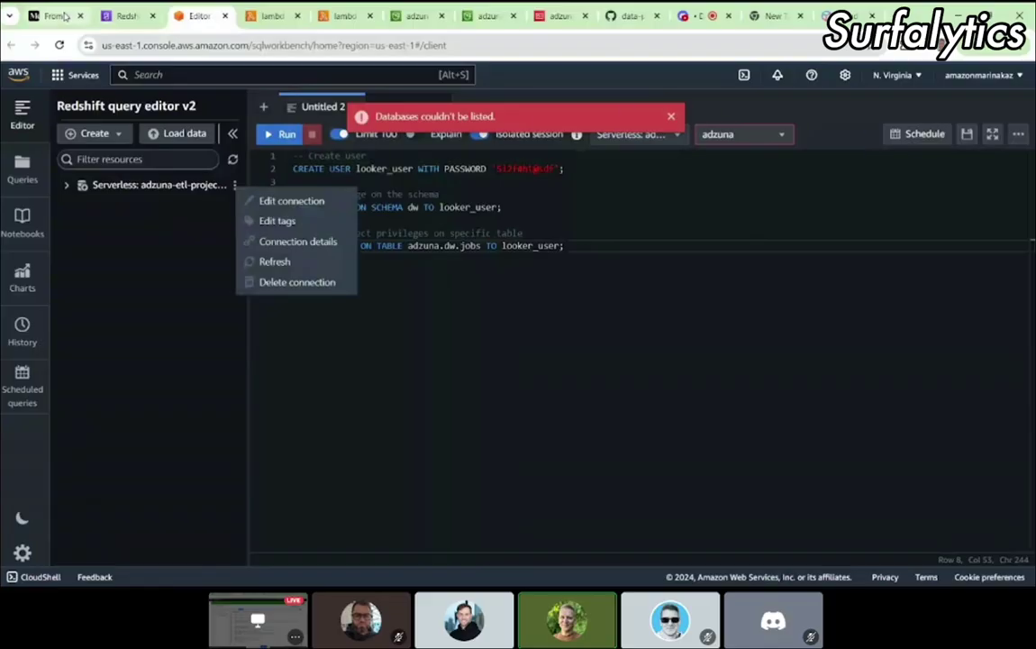
Step: Check the tutorial's connection instructions in the Medium article
left_click(64, 16)
scroll(518, 316, "down", 2)
left_click_drag(386, 427, 525, 449)
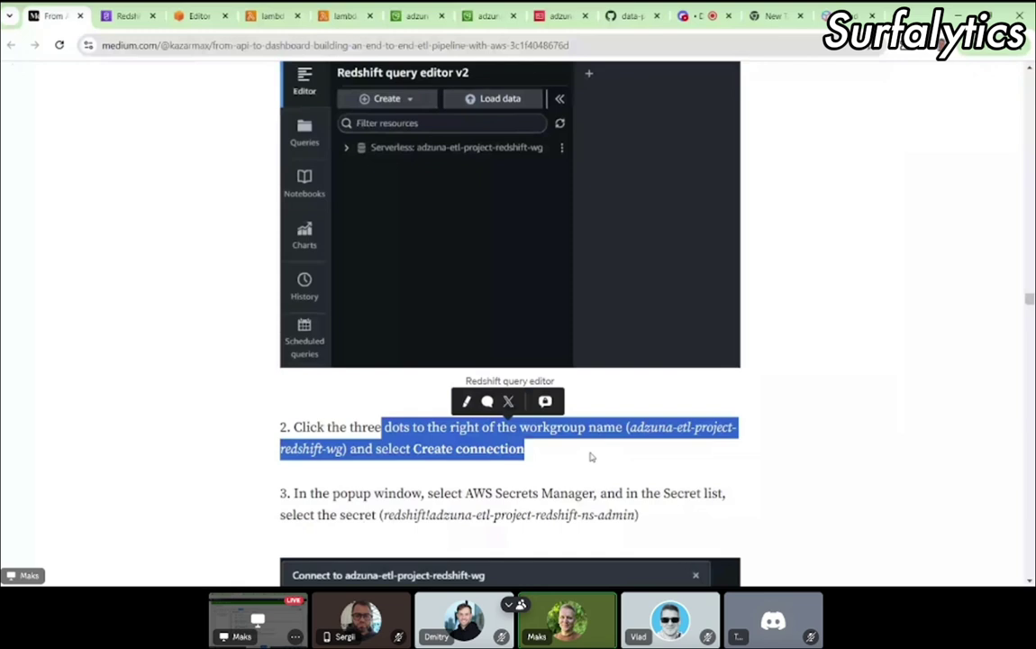
left_click(593, 456)
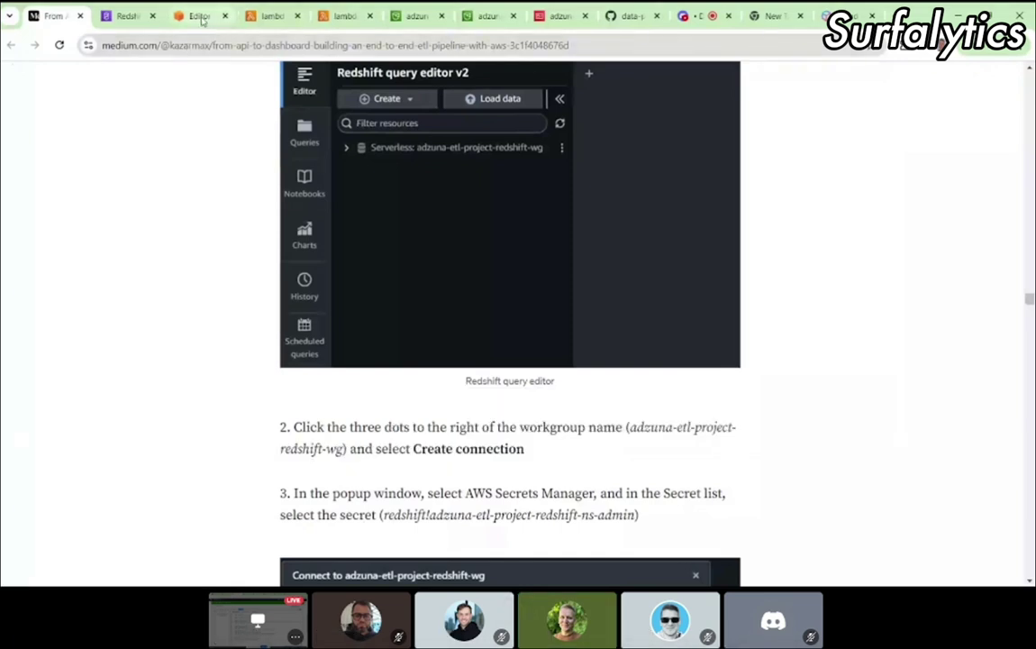
left_click(203, 18)
Step: Delete the saved connection for adzuna-etl-project-redshift-wg from its three-dot options menu
left_click(226, 188)
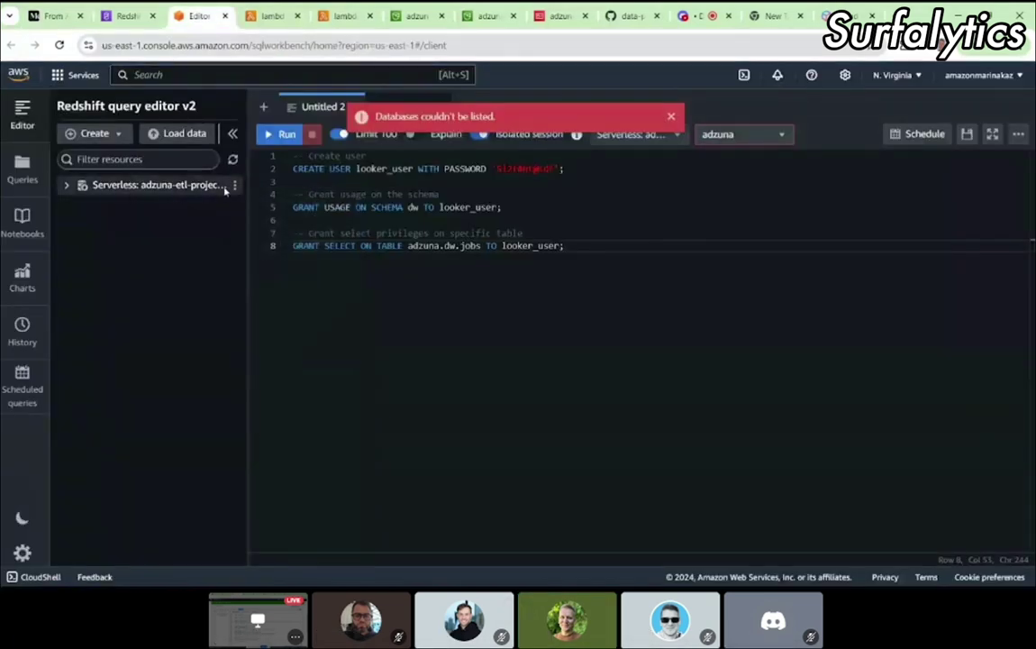
left_click(234, 185)
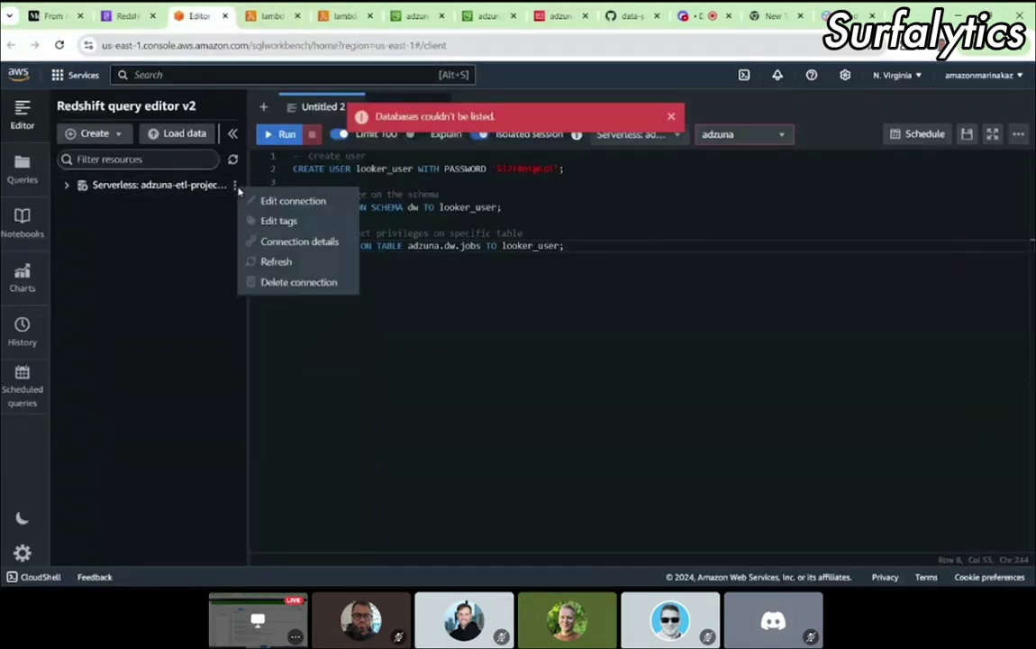
left_click(71, 190)
left_click(72, 187)
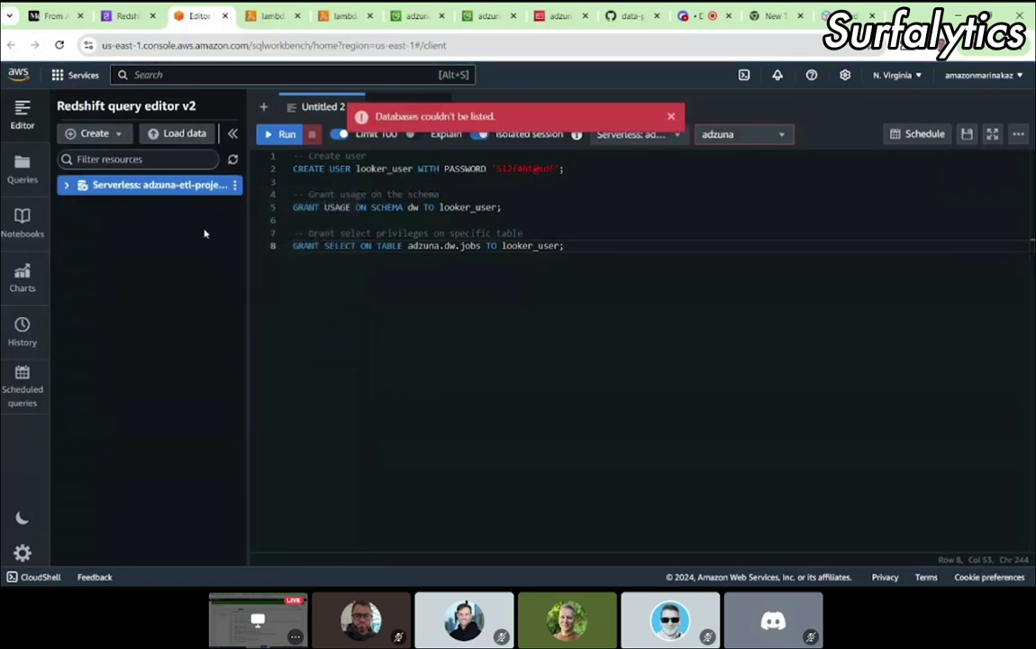
left_click(234, 185)
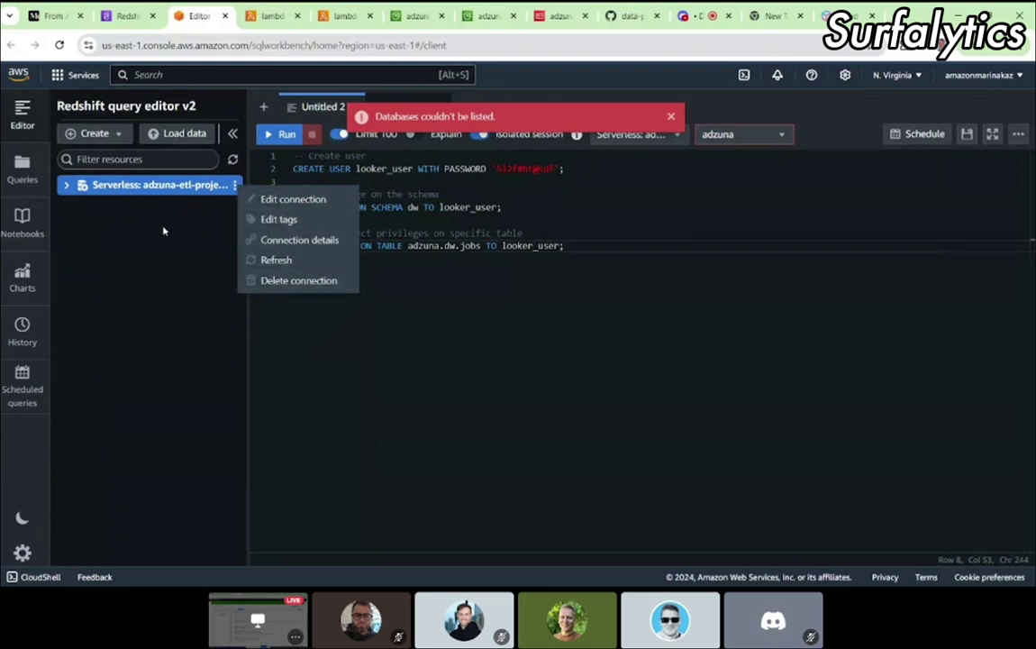
left_click(123, 141)
left_click(122, 137)
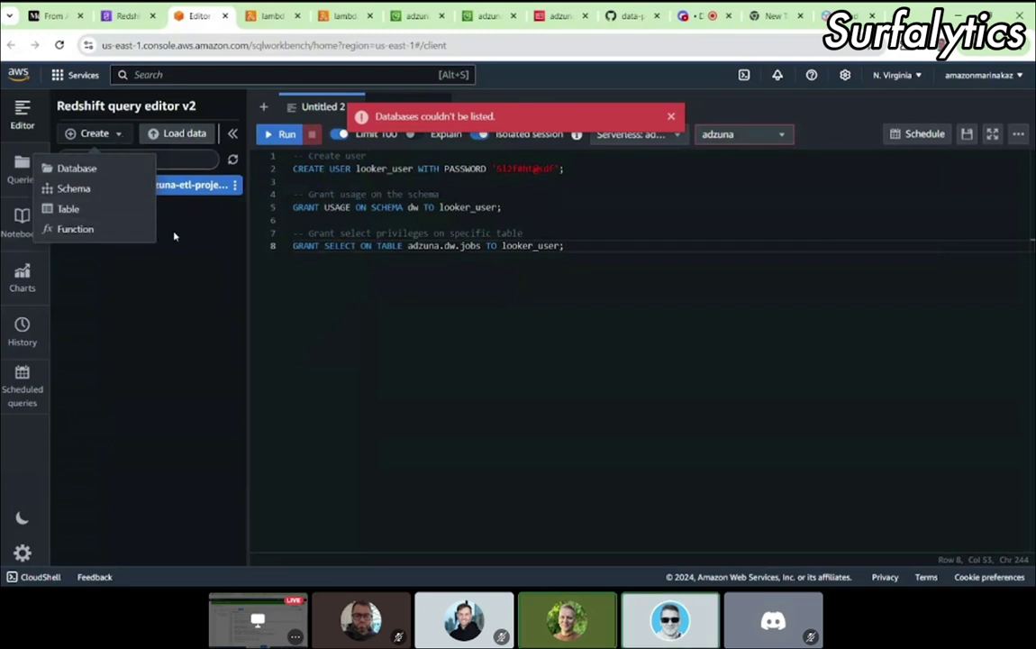
left_click(234, 184)
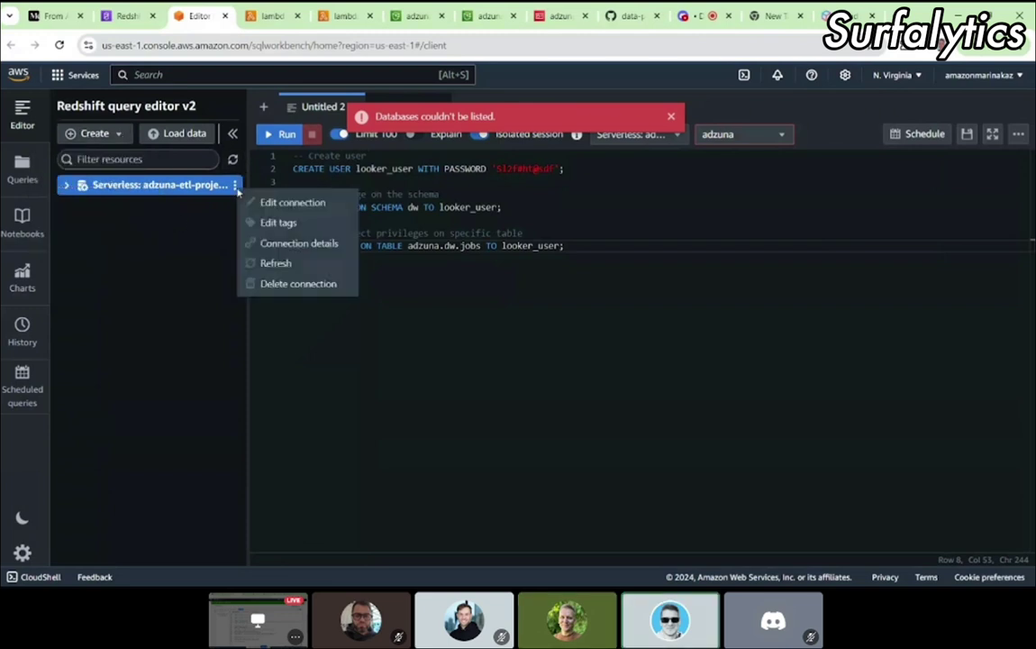
left_click(294, 283)
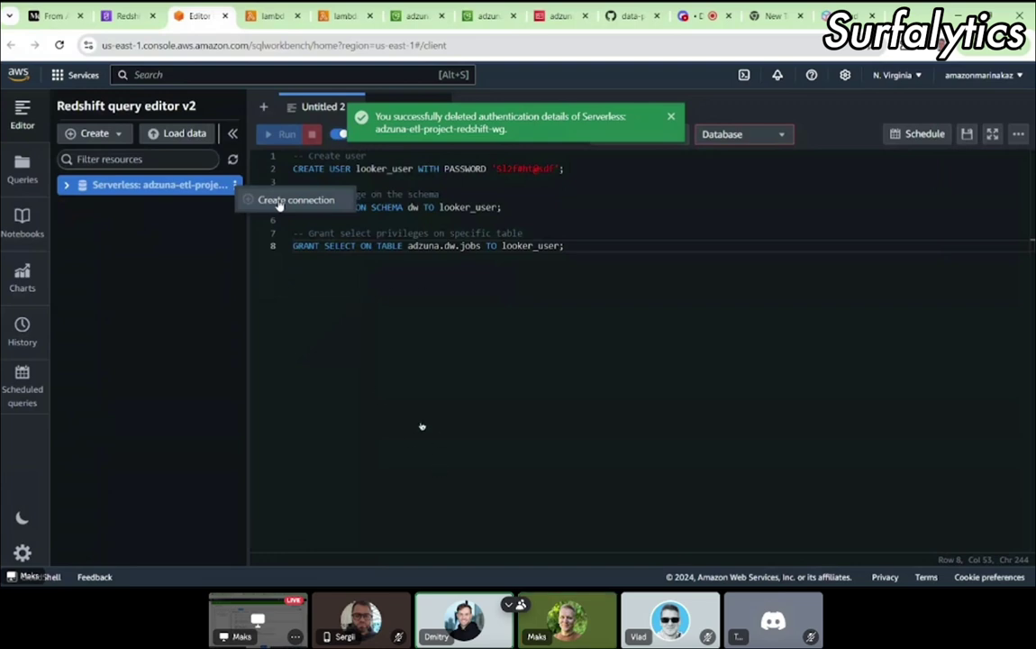
Step: Create the workgroup connection with AWS Secrets Manager secret redshift!adzuna-etl-project-redshift-ns-admin
left_click(278, 202)
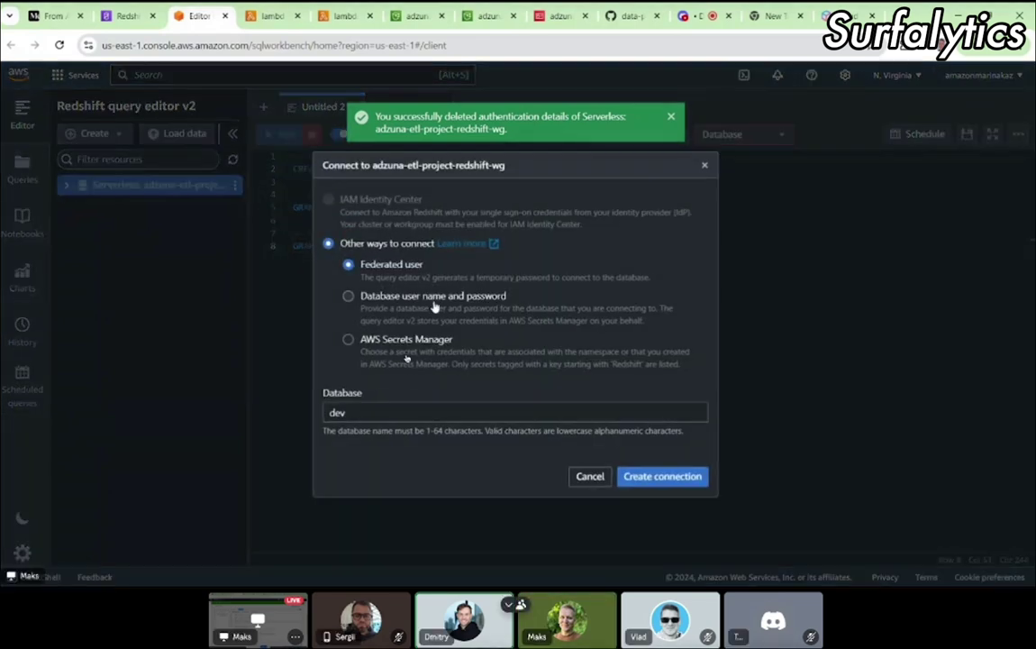
left_click(348, 339)
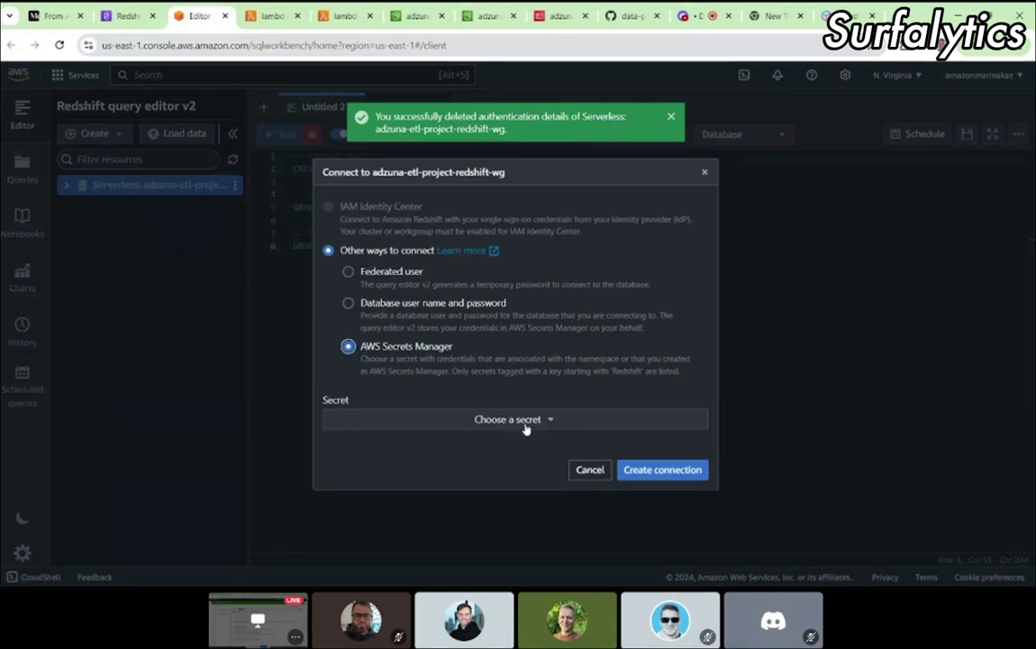
left_click(526, 424)
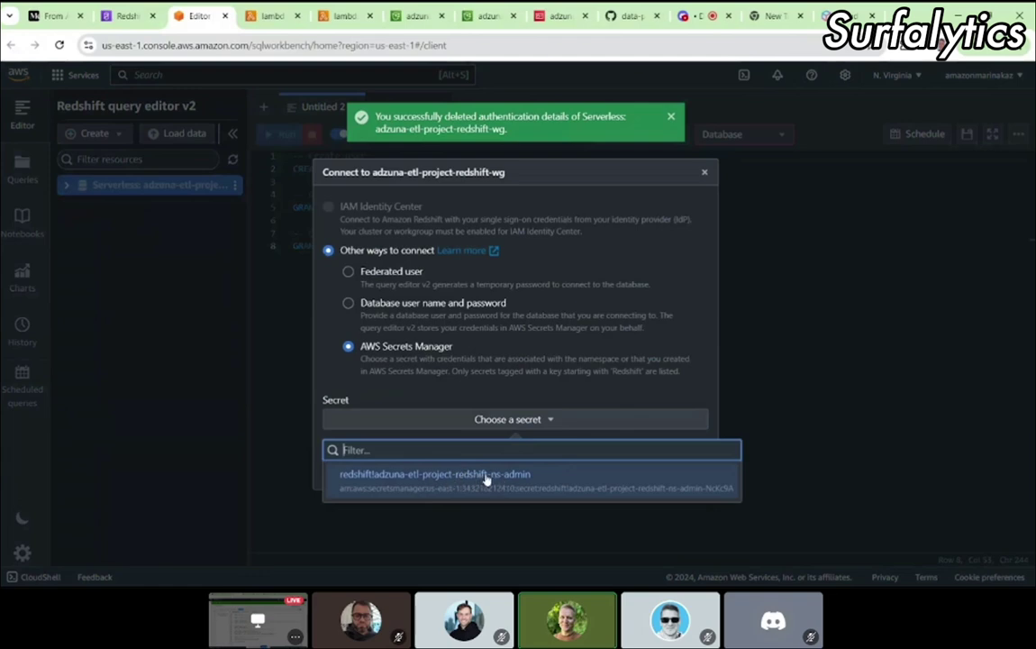
left_click(435, 481)
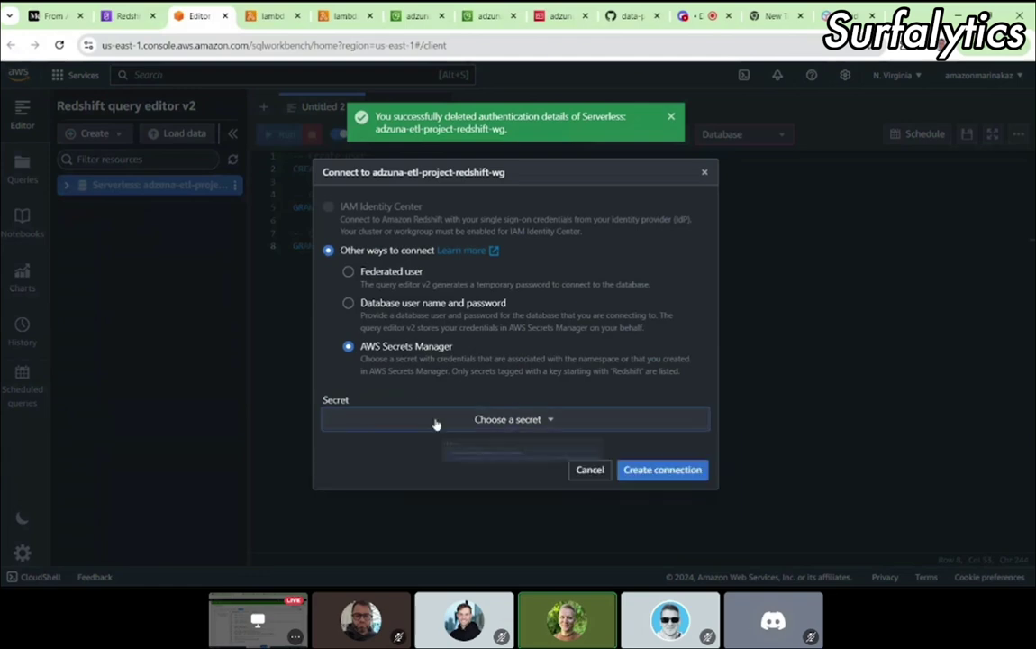
left_click(509, 418)
left_click(414, 477)
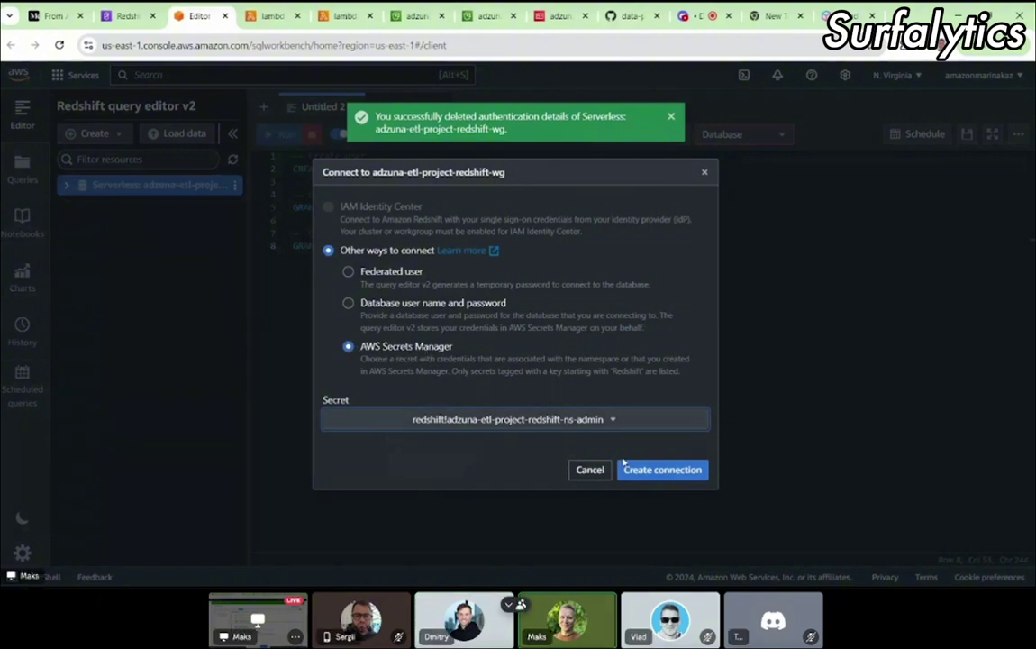
left_click(649, 470)
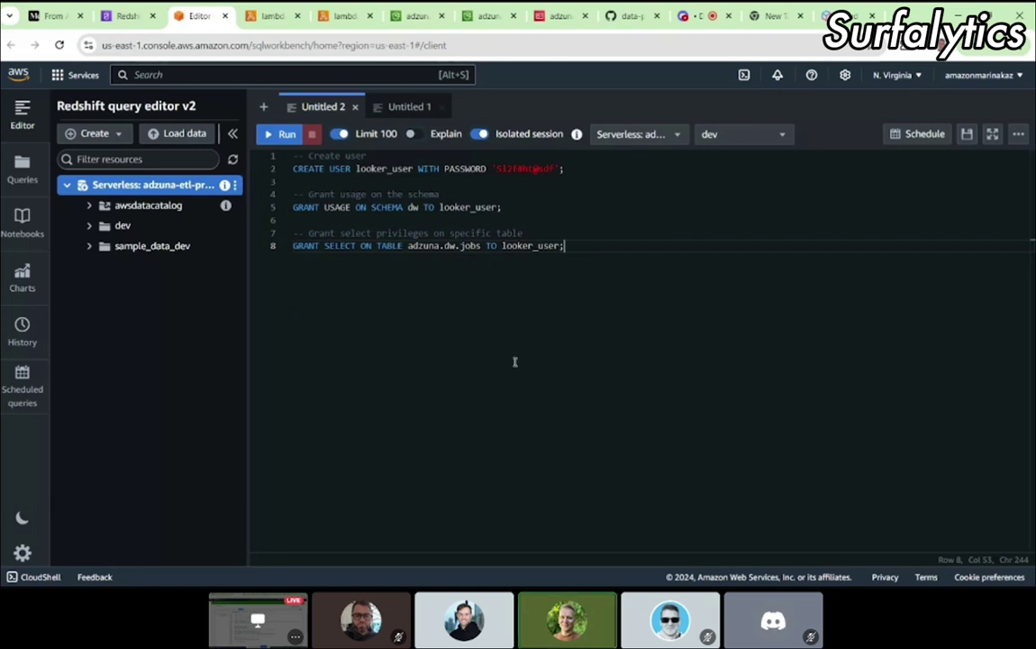
Step: Scroll the tutorial to the 'Creating a new database, schemas and tables' heading
left_click(135, 16)
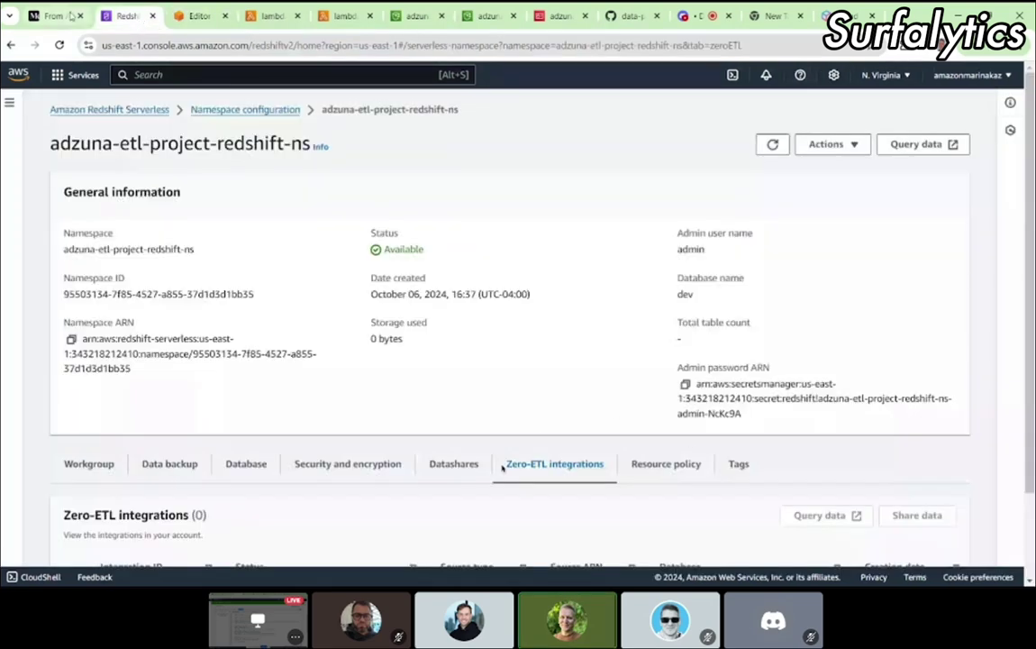
left_click(70, 16)
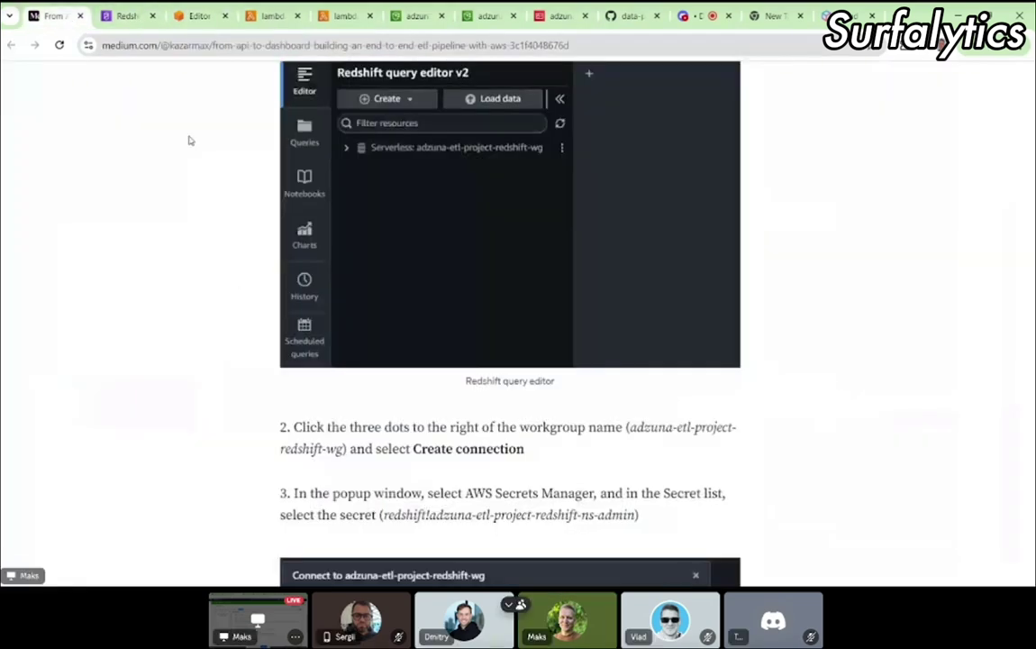
scroll(425, 397, "down", 1)
scroll(425, 396, "down", 10)
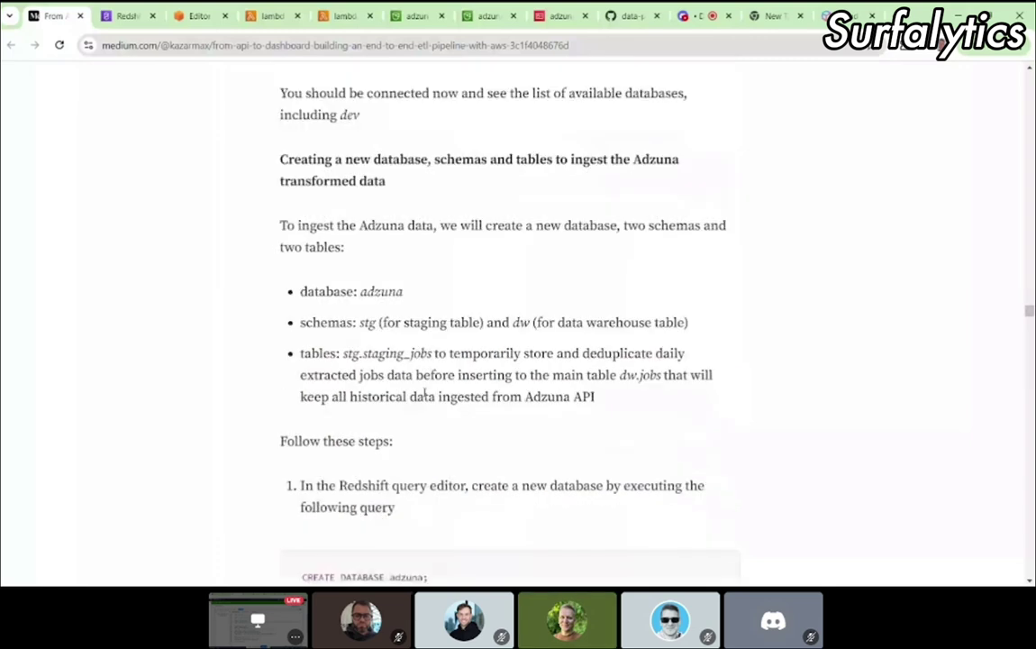
scroll(425, 396, "down", 1)
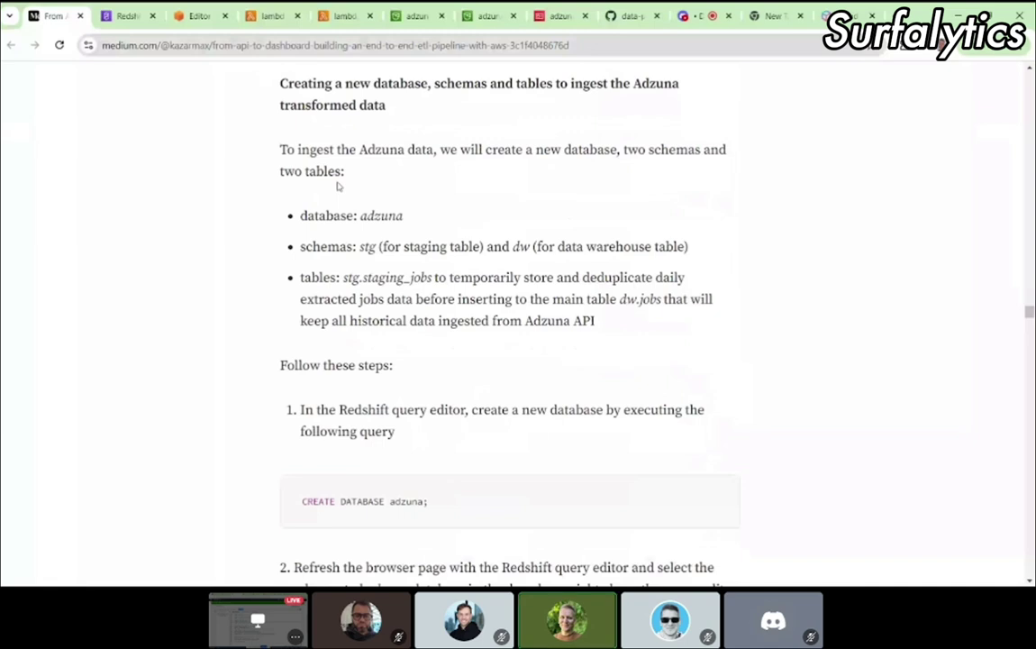
left_click_drag(375, 82, 393, 96)
left_click(393, 96)
Step: Expand the dev and sample_data_dev databases in the query editor
left_click(200, 16)
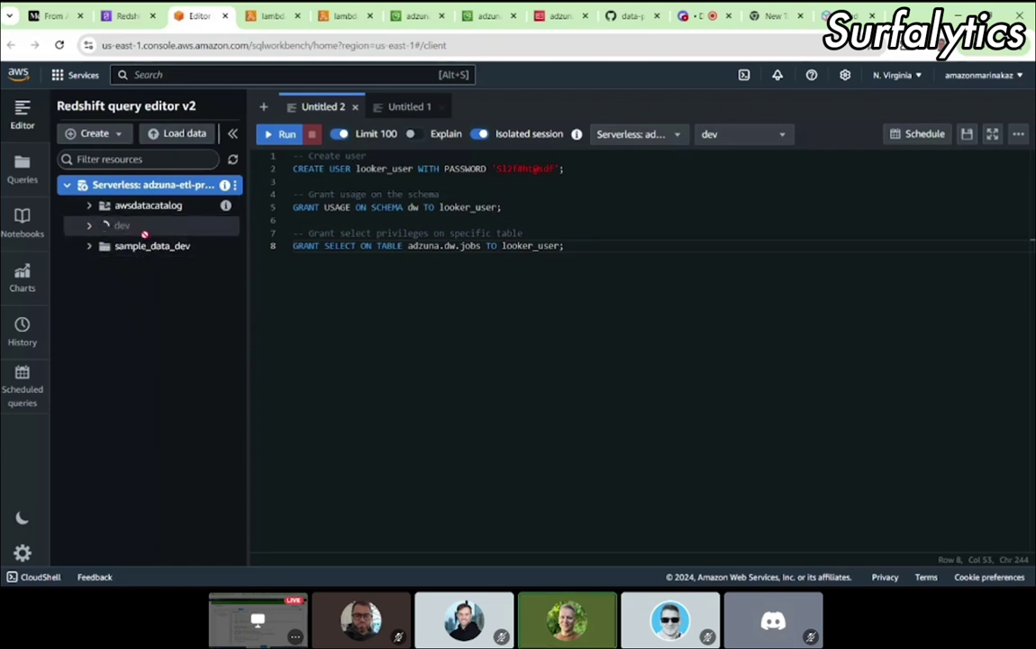
left_click(88, 226)
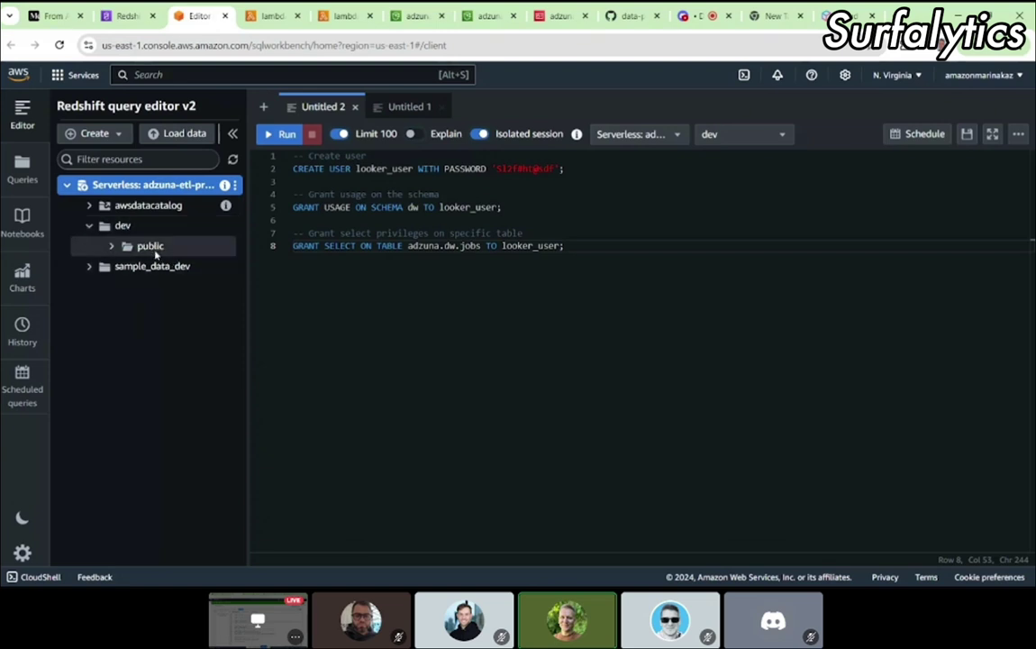
left_click(89, 267)
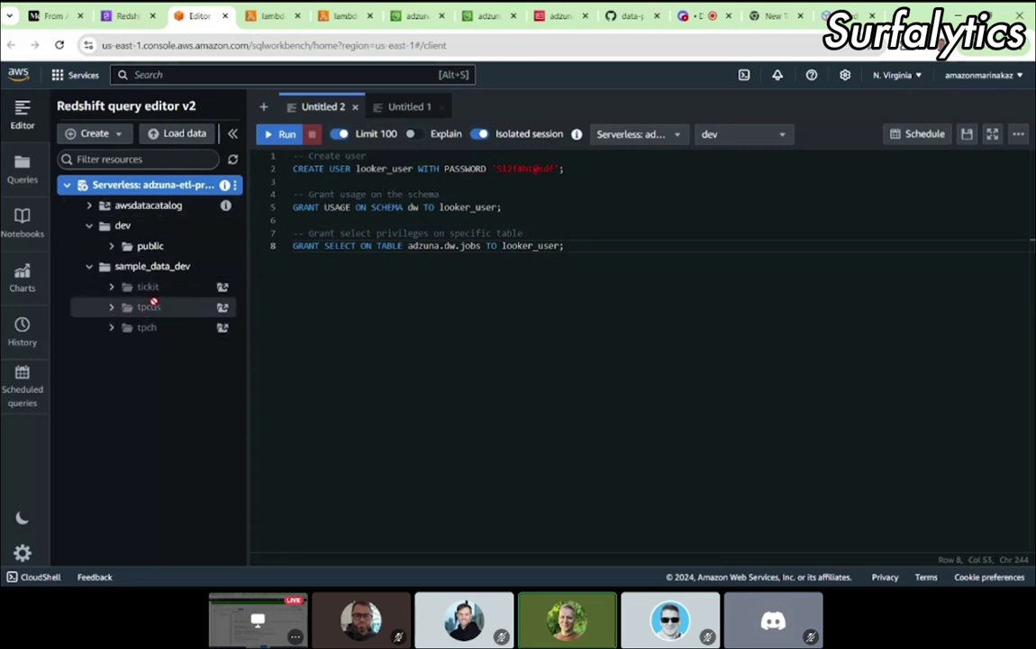
Step: Highlight the tutorial's list of the adzuna database, stg and dw schemas, and tables
left_click(132, 20)
left_click(50, 16)
left_click_drag(299, 206, 632, 308)
left_click(634, 311)
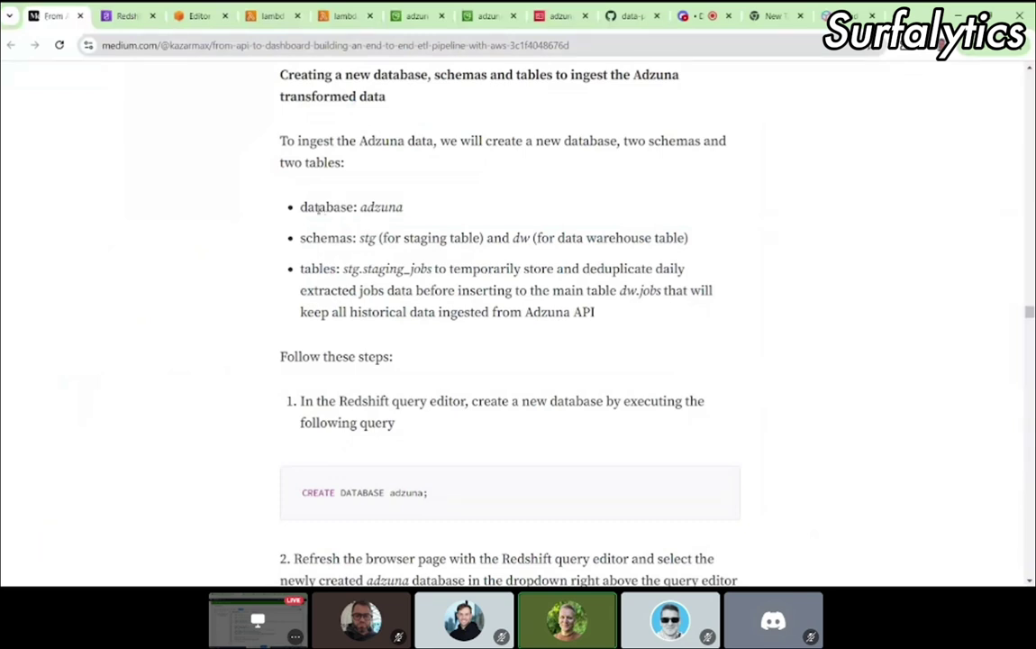
Step: Highlight the article's adzuna database, stg schema and stg.staging_jobs table names while reading
left_click_drag(318, 208, 371, 208)
left_click(374, 208)
double_click(363, 237)
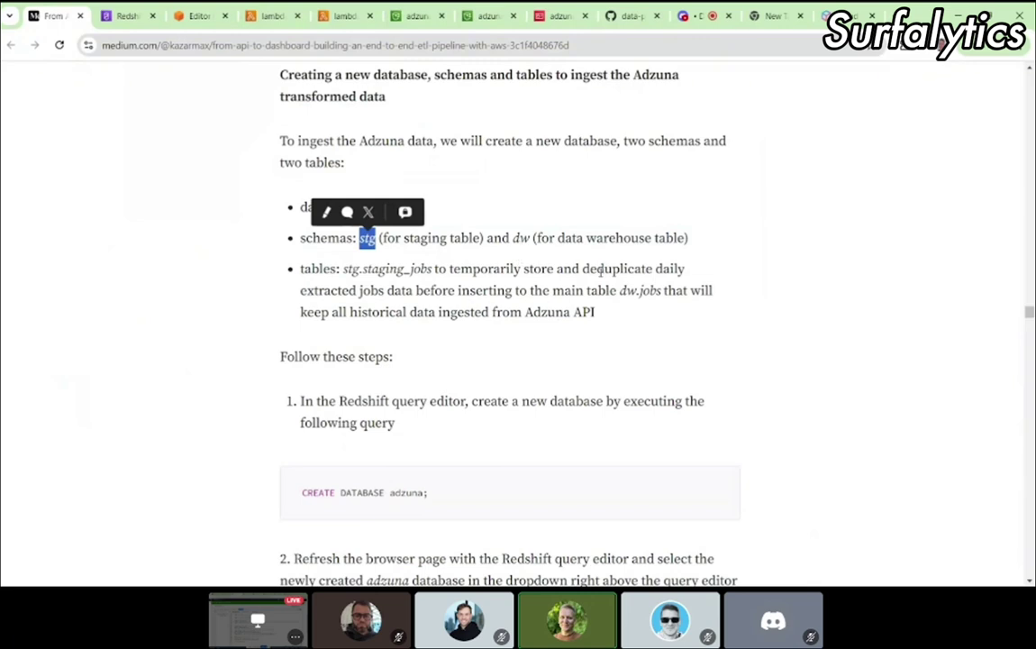
left_click(447, 255)
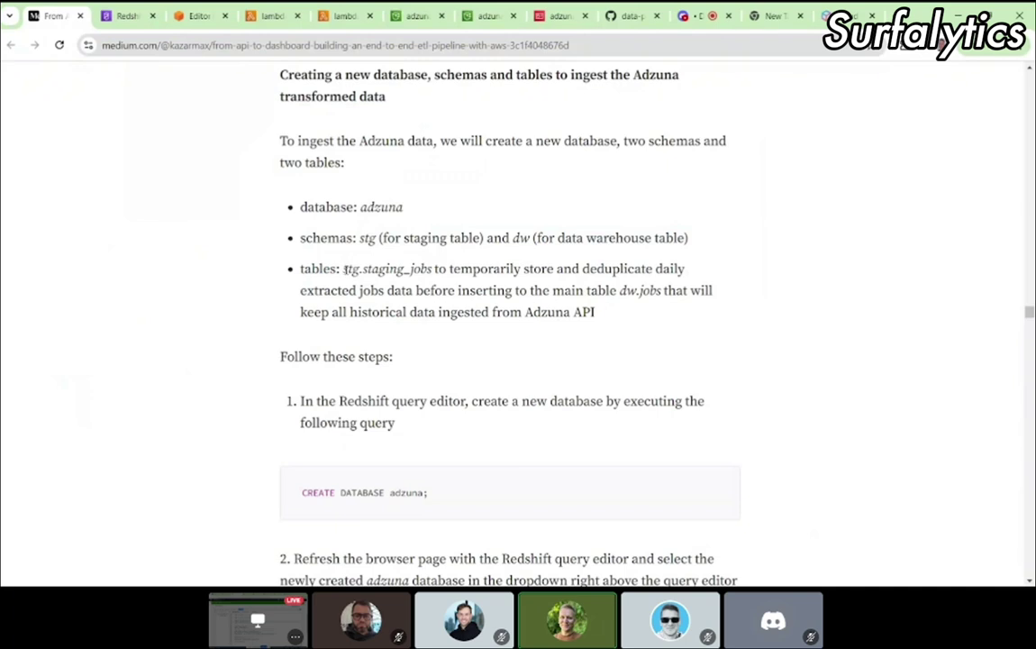
left_click_drag(343, 268, 435, 269)
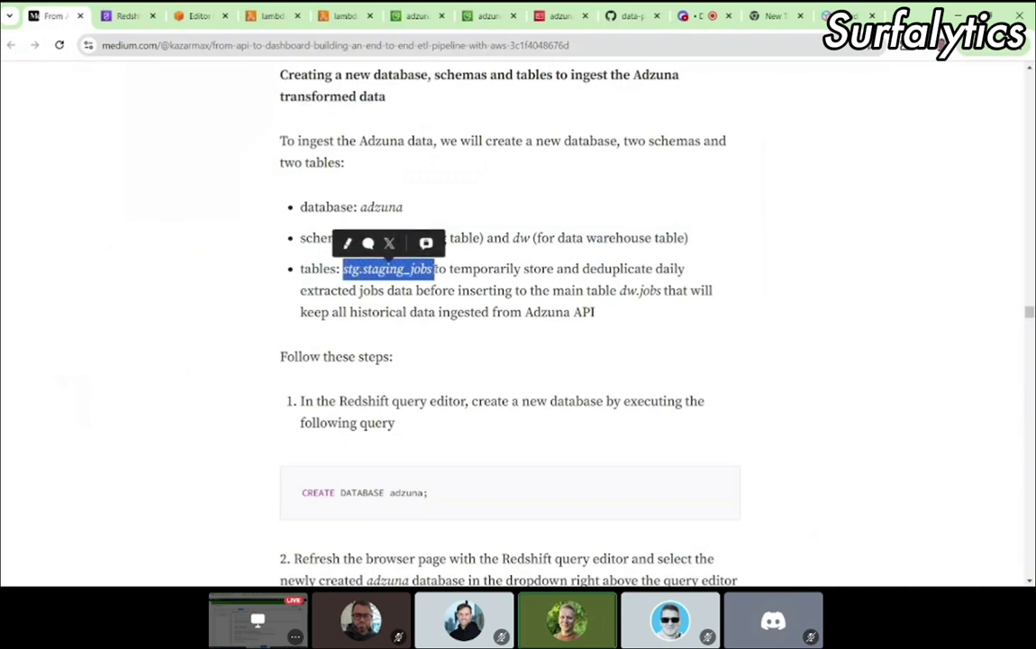
left_click(441, 269)
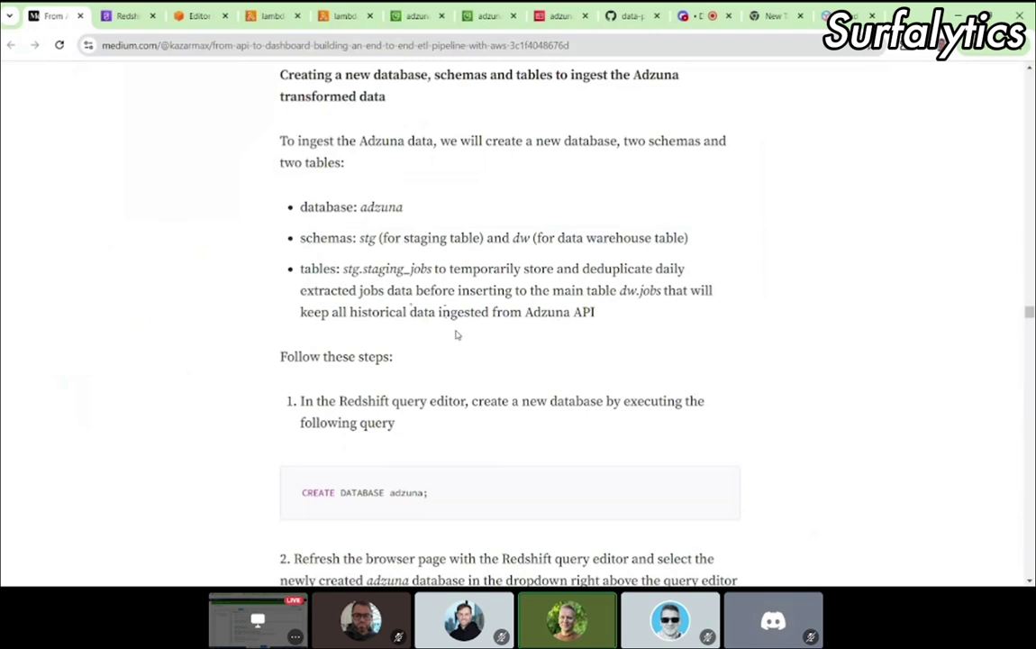
Step: Review the dw.jobs notes, copy the CREATE DATABASE adzuna; statement and return to the Redshift namespace page
left_click_drag(303, 291, 414, 291)
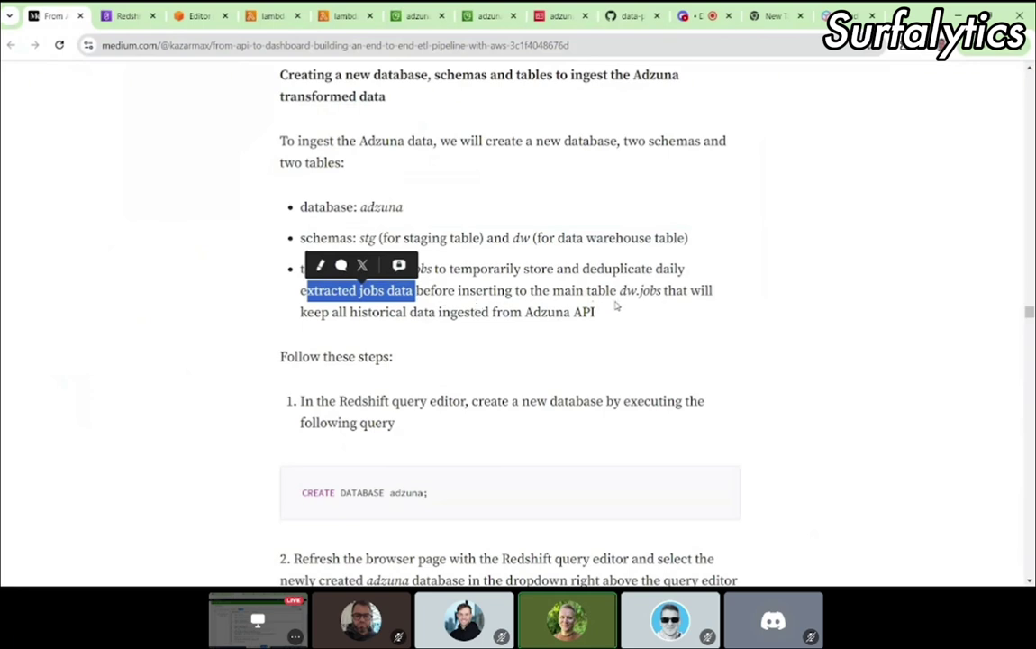
left_click_drag(631, 307, 661, 290)
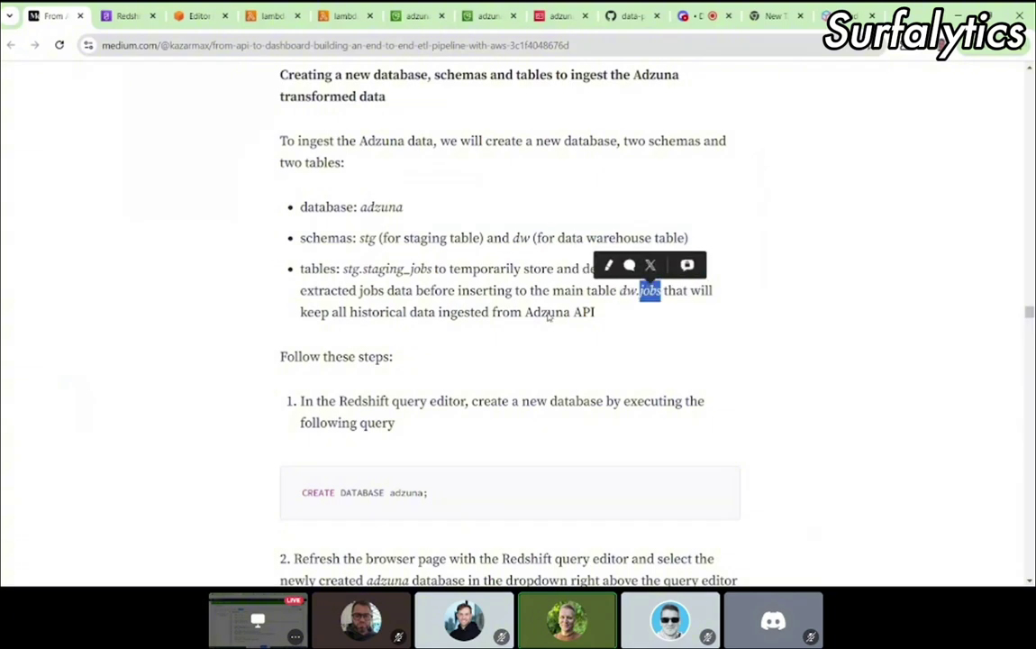
left_click_drag(338, 312, 604, 314)
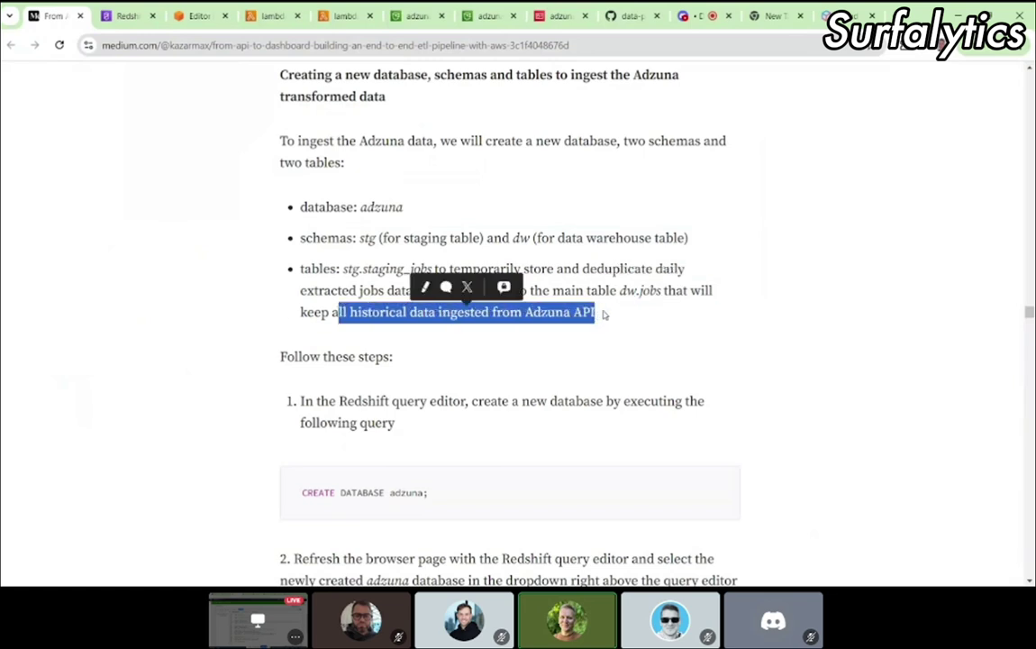
scroll(540, 310, "down", 4)
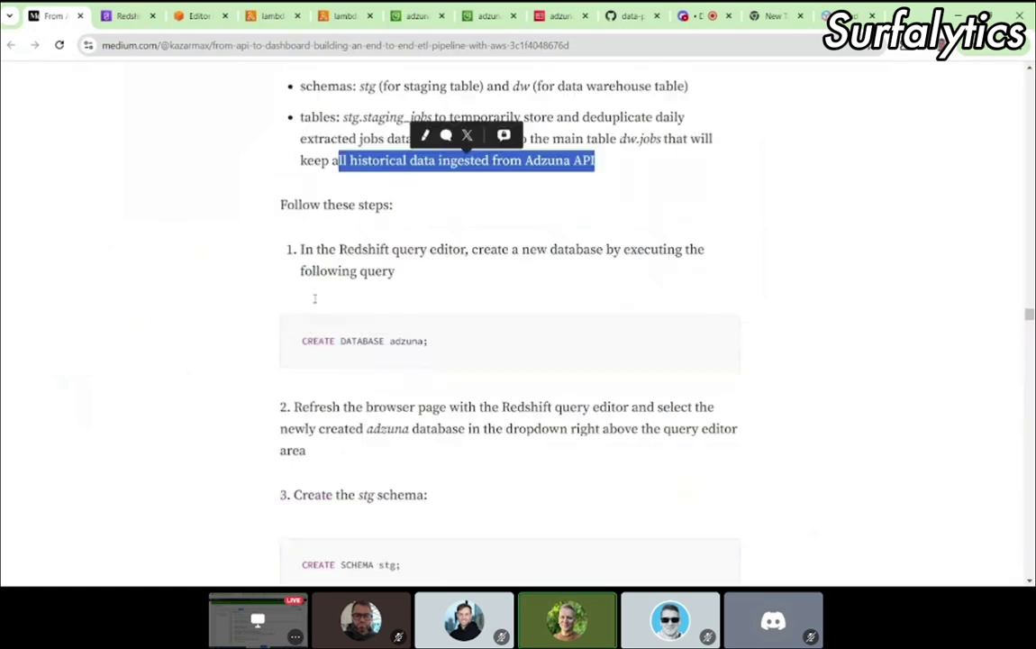
left_click_drag(450, 313, 301, 309)
key("ctrl+c")
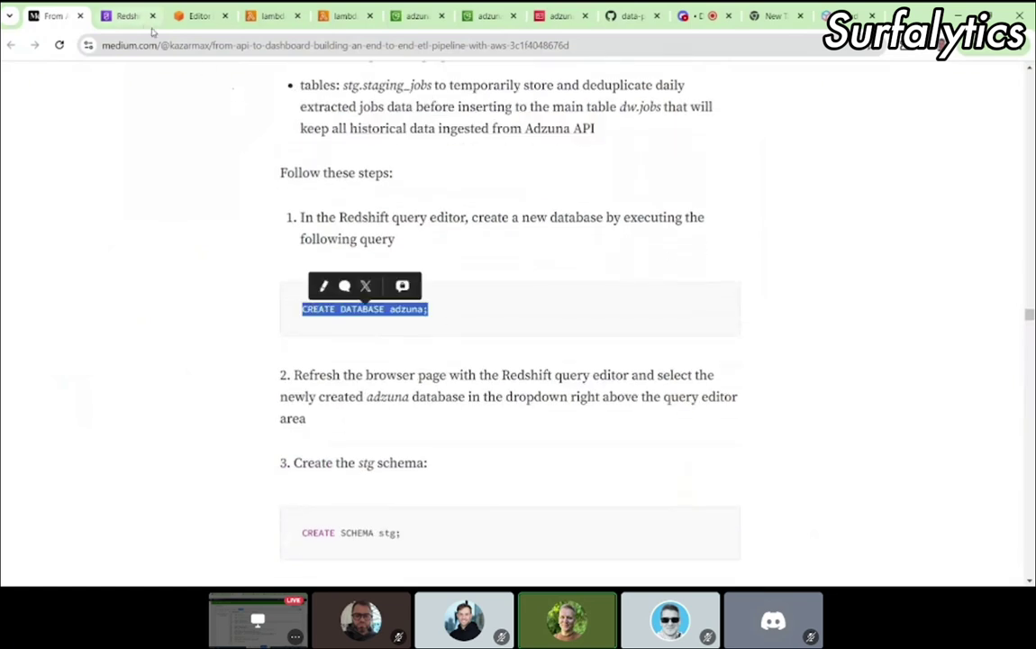
left_click(126, 16)
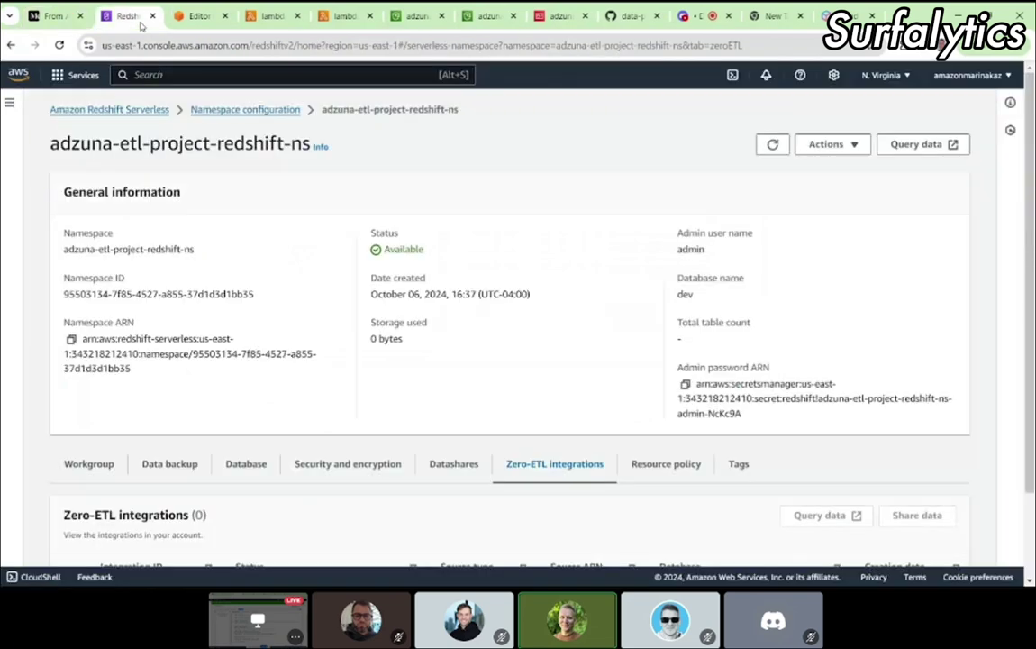
Step: Run CREATE DATABASE adzuna; in a new query editor tab and refresh the tree to show adzuna
left_click(196, 16)
left_click(263, 106)
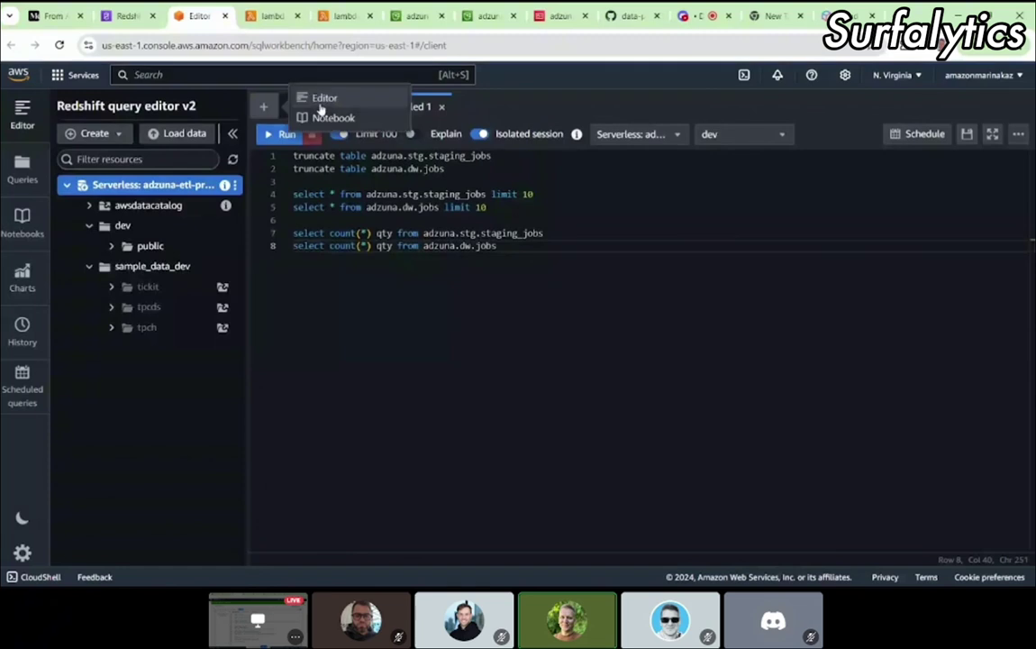
left_click(324, 99)
key("ctrl+v")
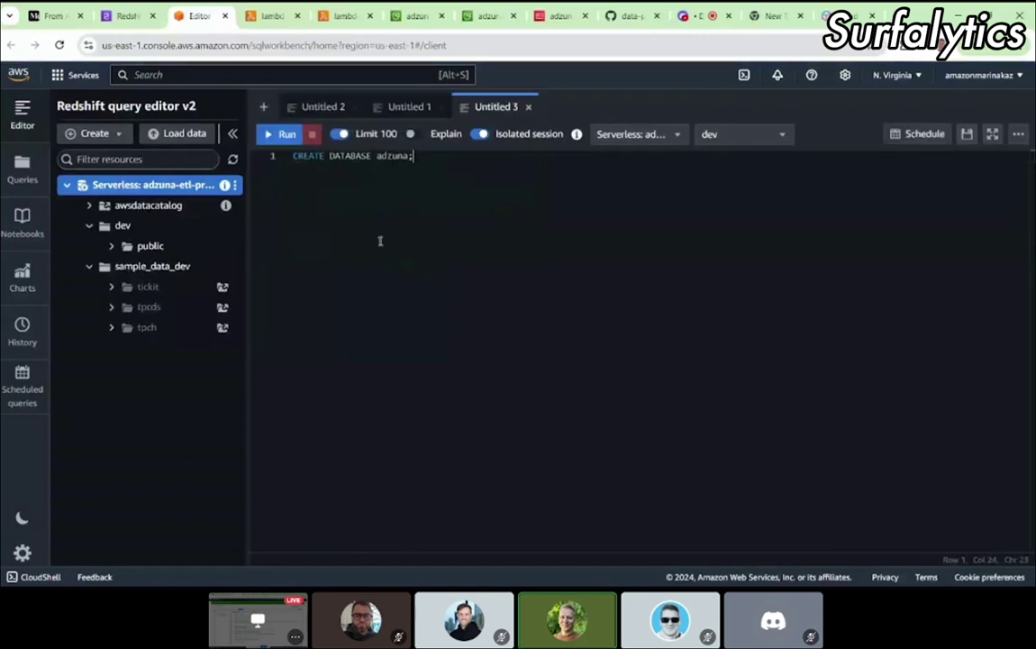
left_click(283, 137)
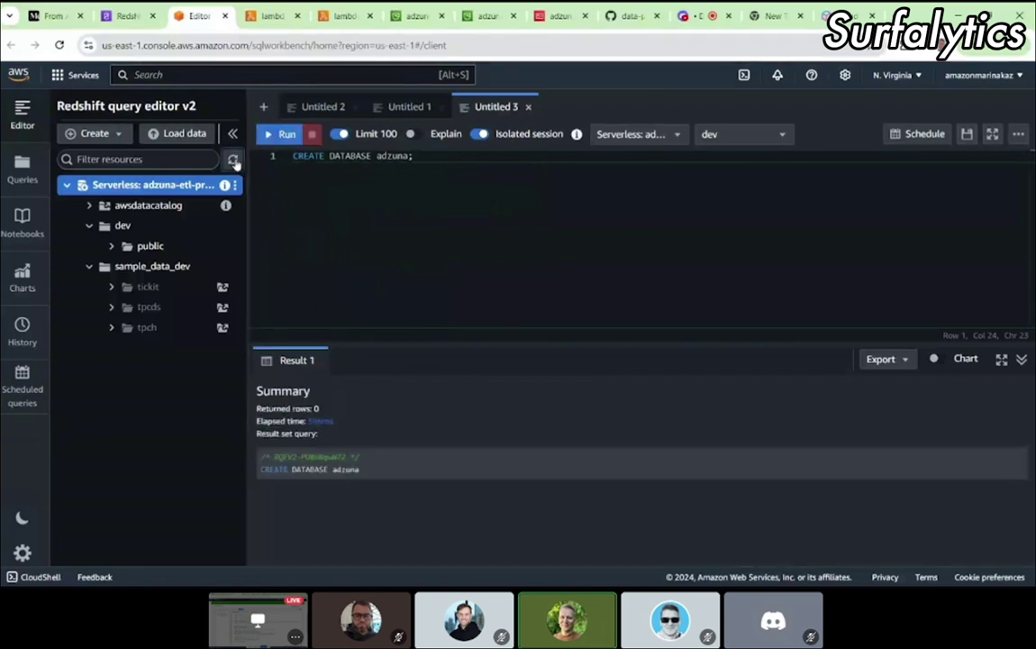
left_click(233, 160)
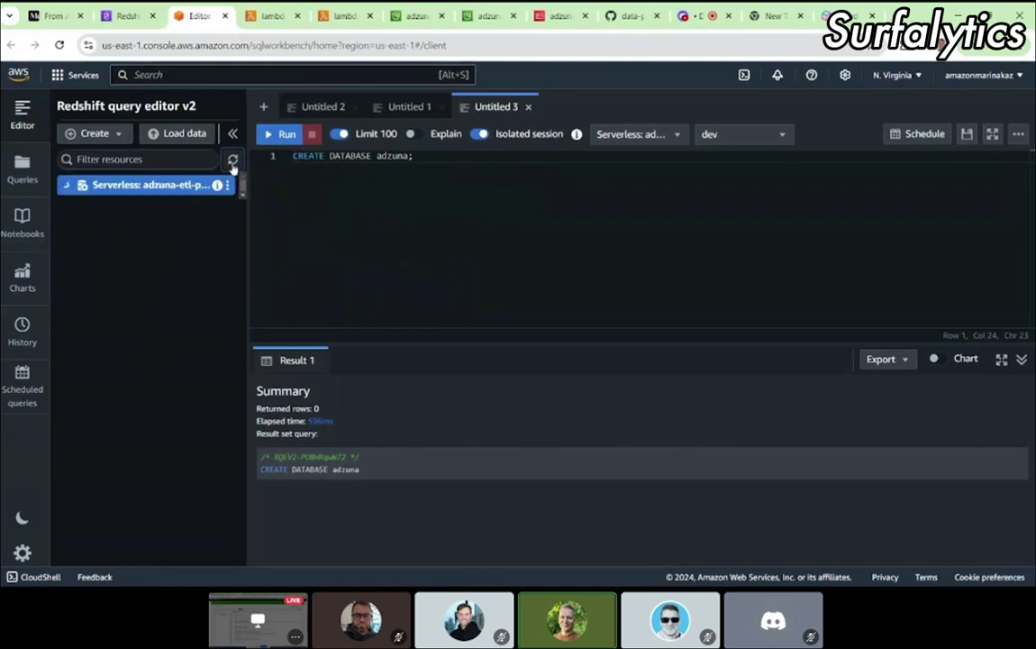
left_click(66, 187)
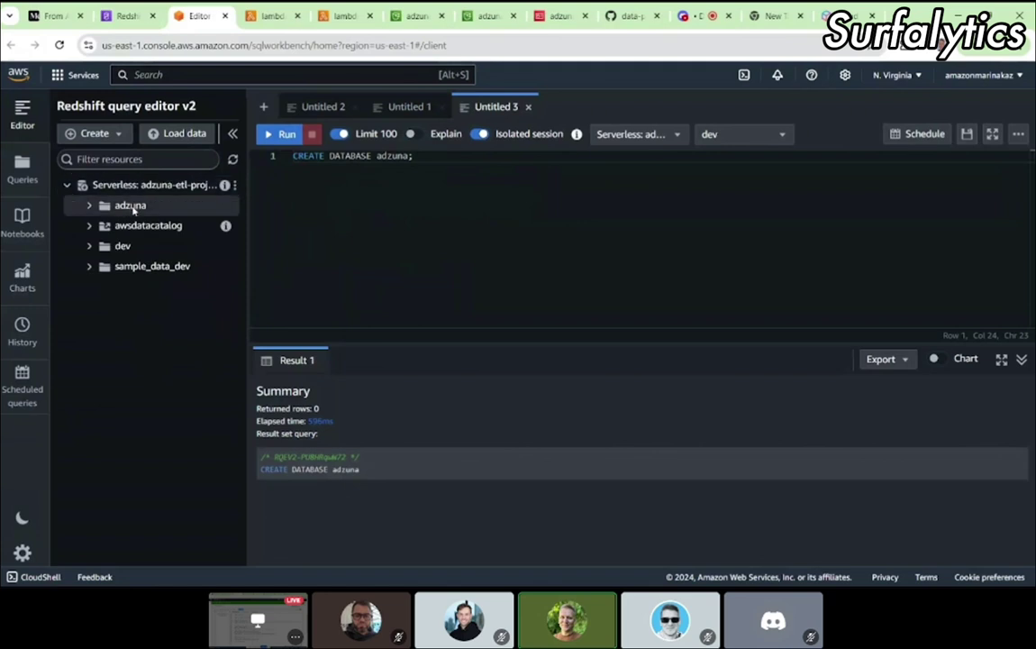
left_click(127, 16)
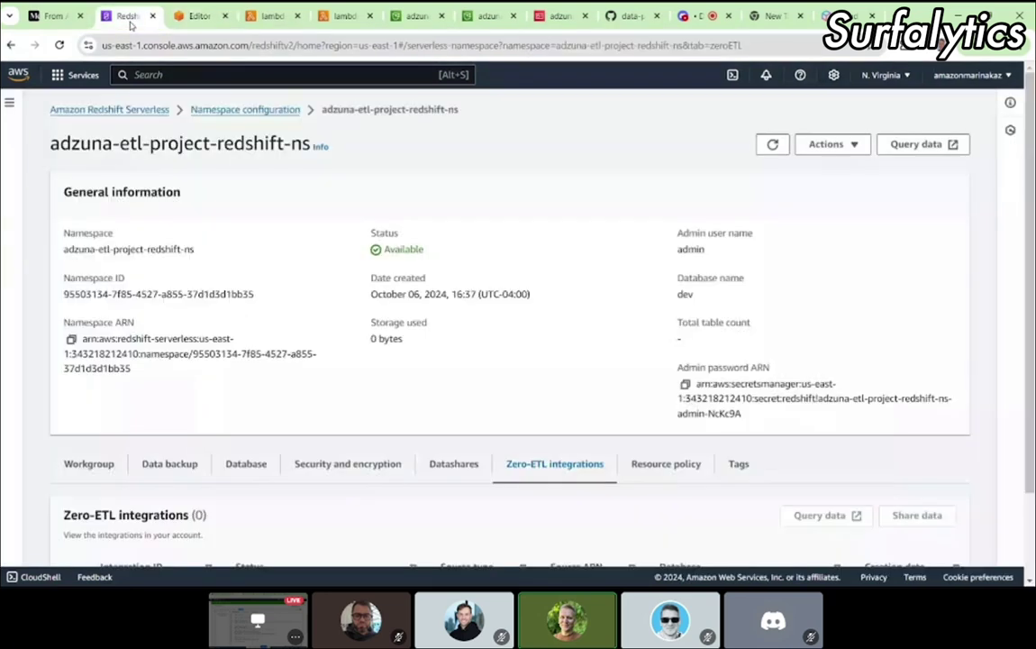
Step: Copy CREATE SCHEMA stg; from the article and expand the adzuna database in the editor tree
left_click(52, 17)
scroll(306, 225, "down", 2)
left_click_drag(401, 349, 303, 349)
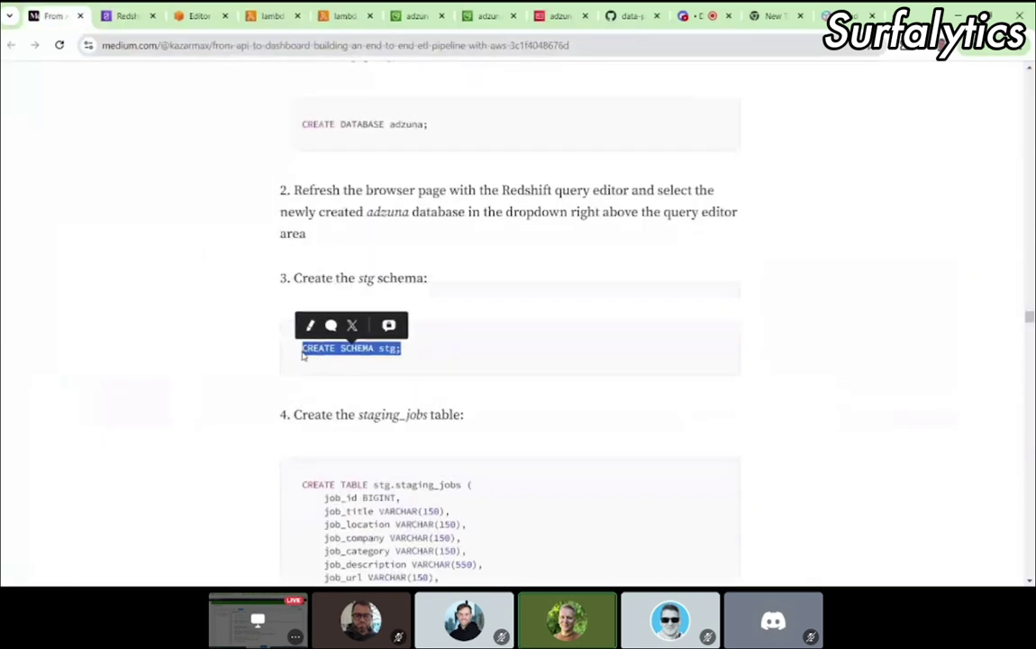
left_click(272, 16)
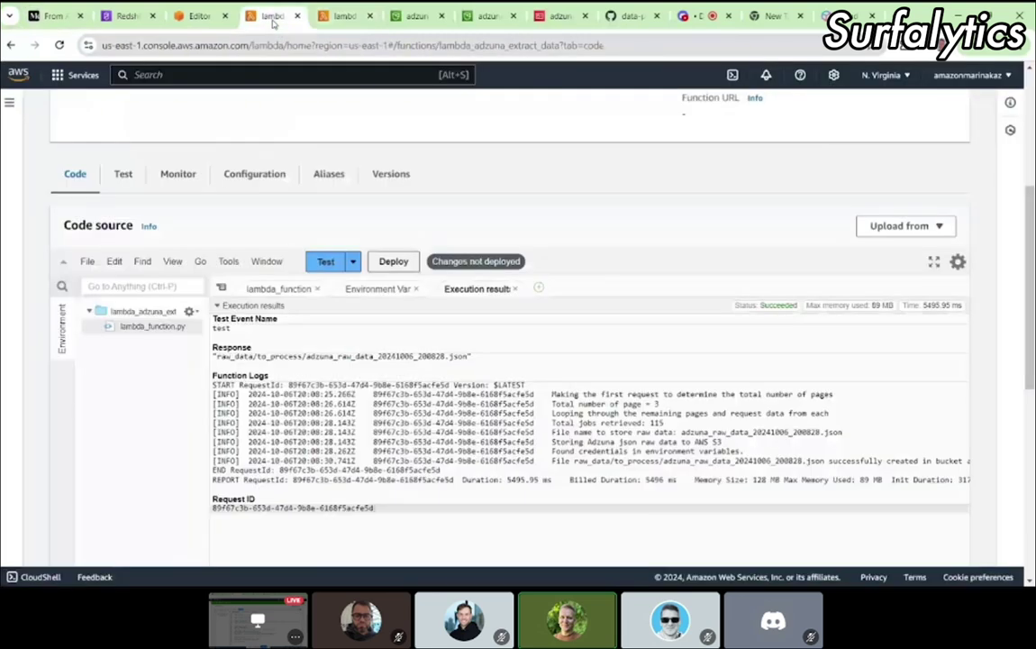
left_click(198, 16)
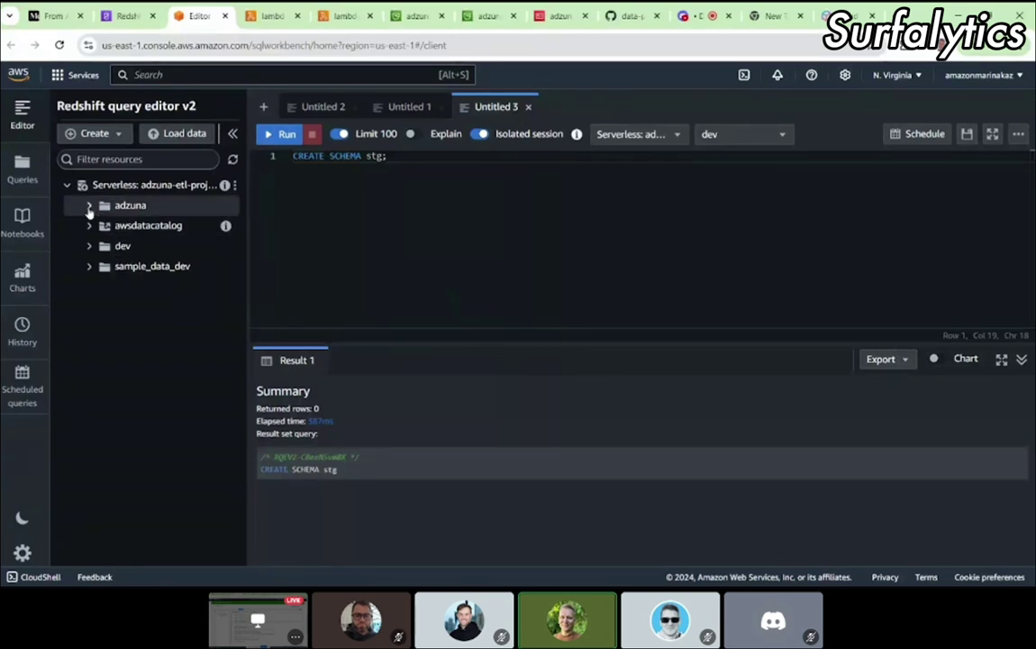
left_click(89, 205)
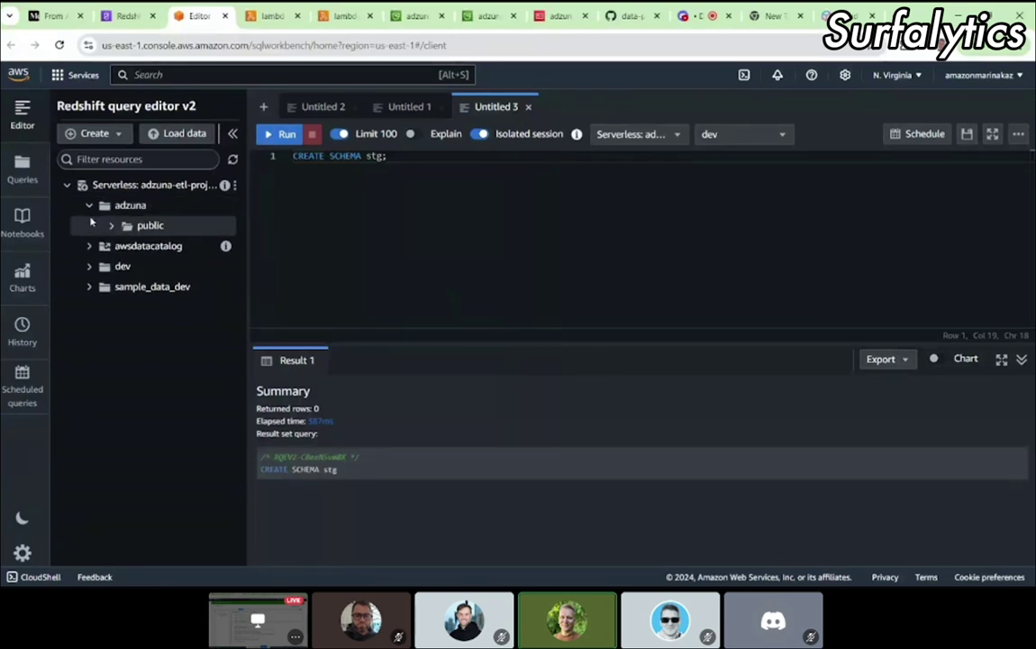
Step: Paste and run the stg.staging_jobs CREATE TABLE statement, then empty the editor
left_click(49, 16)
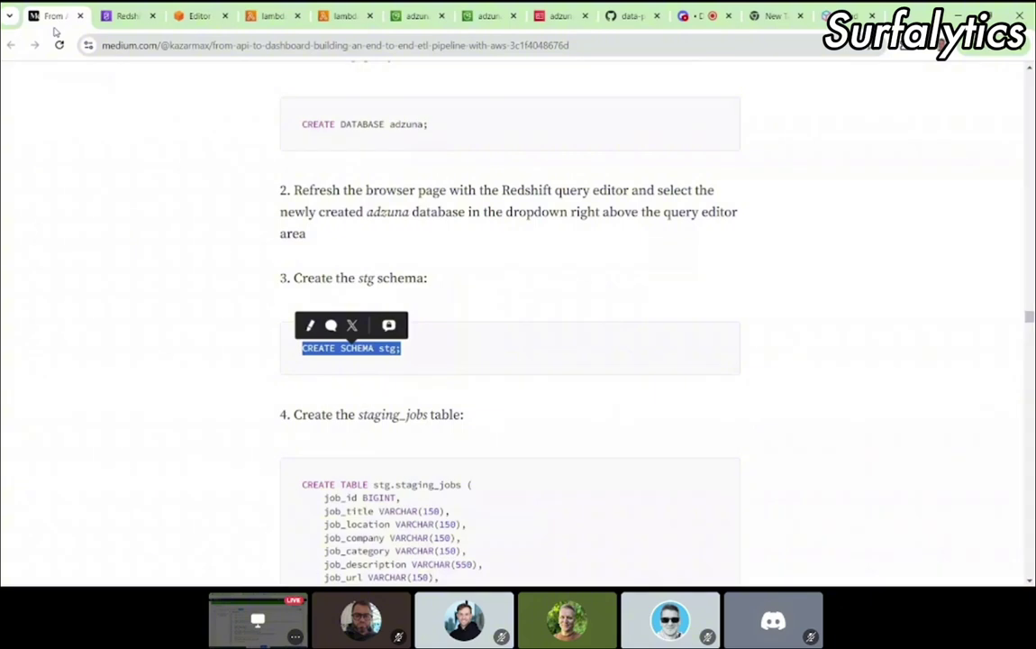
scroll(370, 386, "down", 4)
left_click_drag(333, 406, 303, 281)
key("ctrl+c")
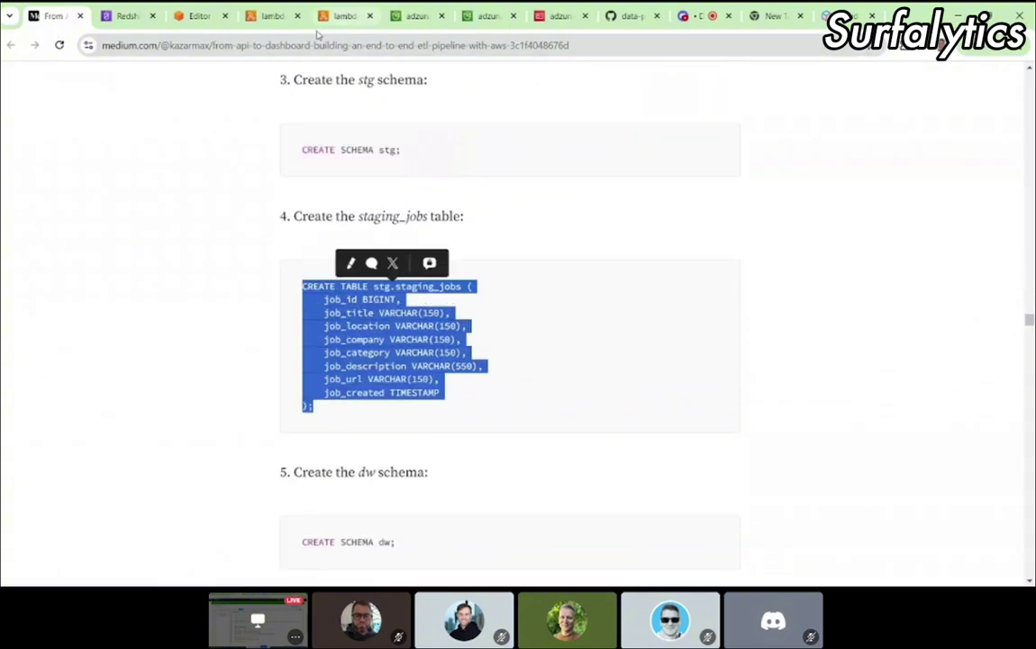
left_click(194, 17)
key("ctrl+a")
key("BackSpace")
key("ctrl+v")
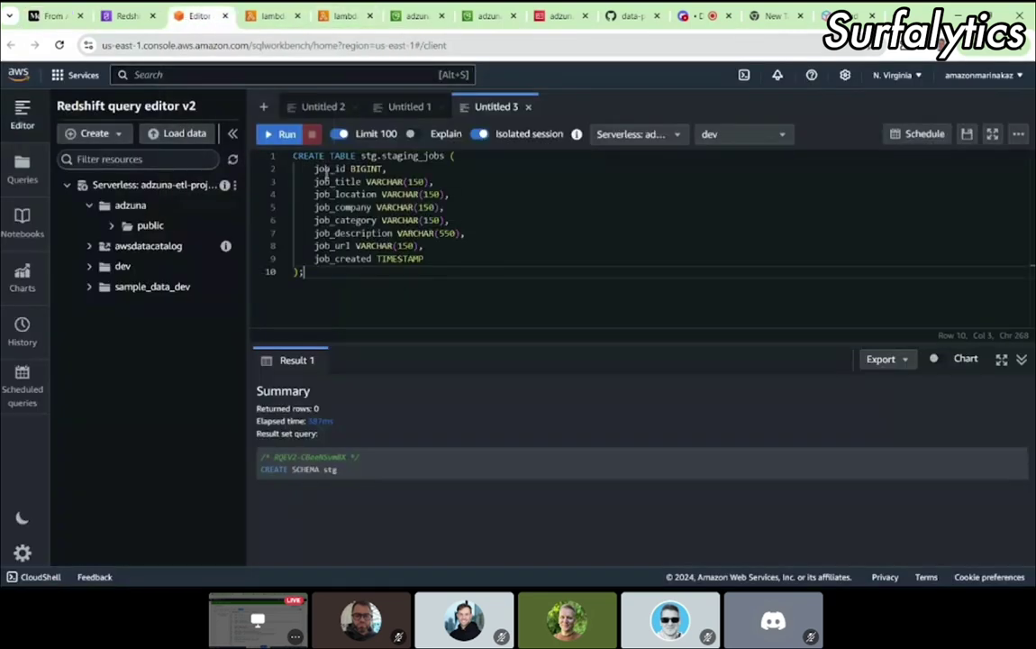
left_click(279, 134)
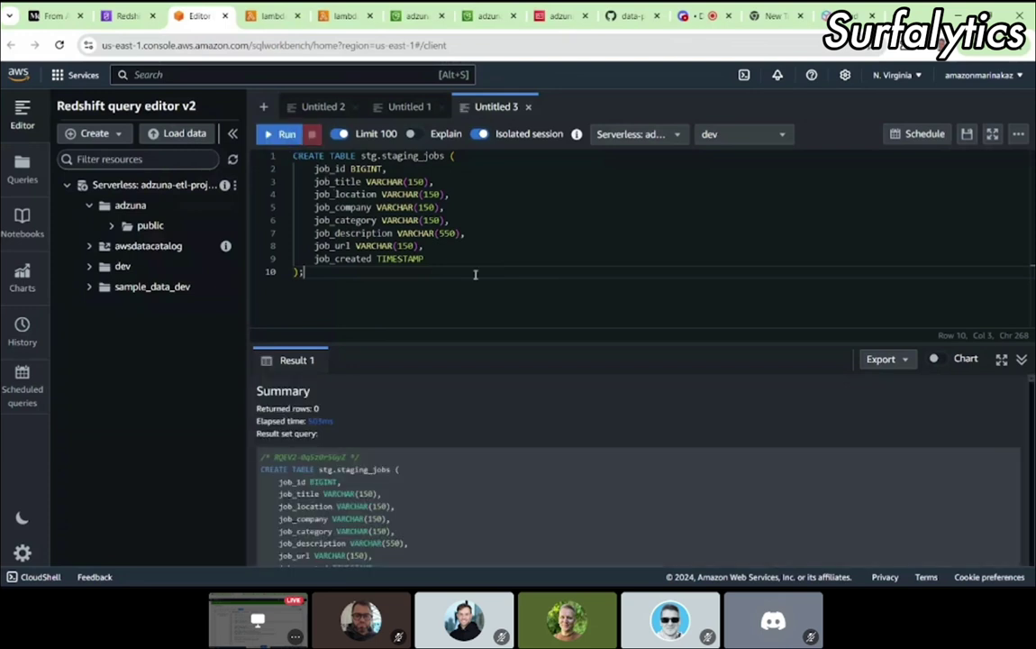
key("ctrl+a")
key("BackSpace")
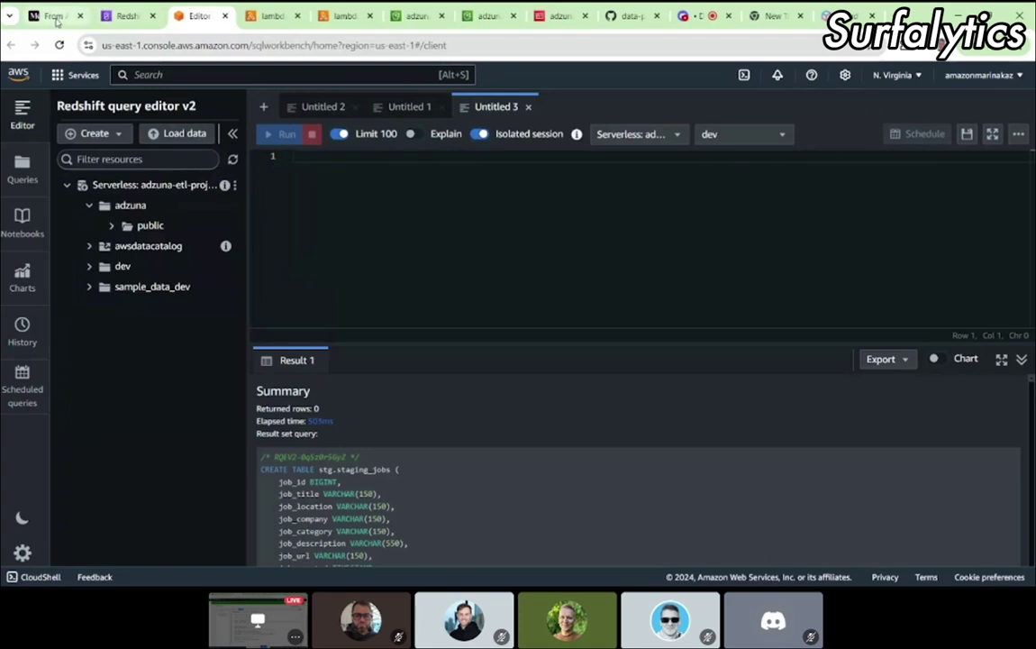
Step: Copy CREATE SCHEMA dw; from the article and run it in the query editor
left_click(56, 16)
scroll(391, 398, "down", 2)
left_click_drag(391, 397, 300, 384)
key("ctrl+c")
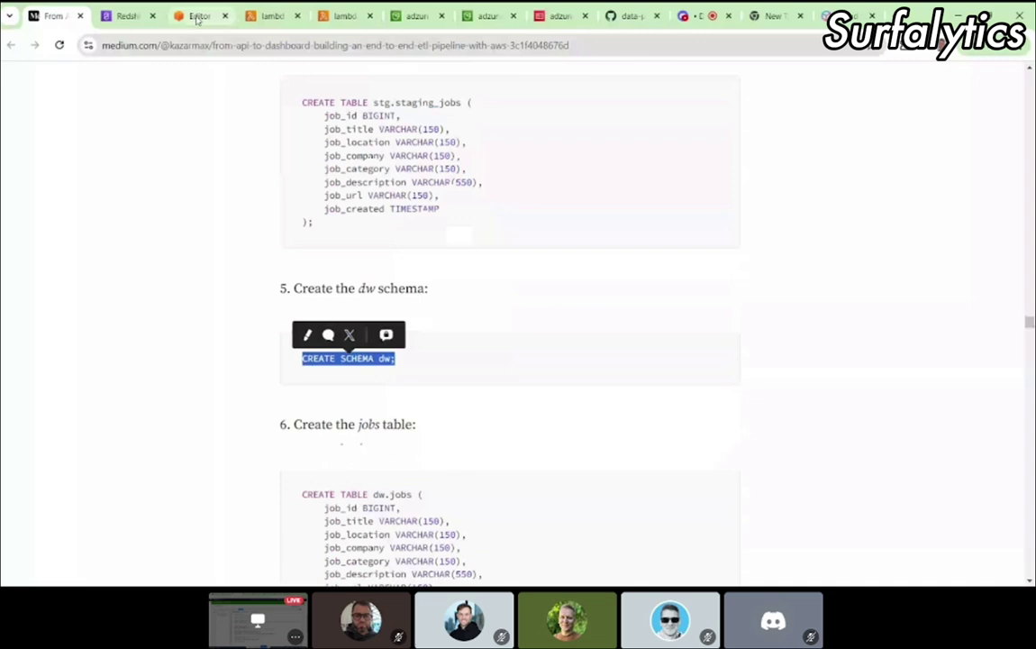
left_click(197, 16)
key("ctrl+v")
key("ctrl+Return")
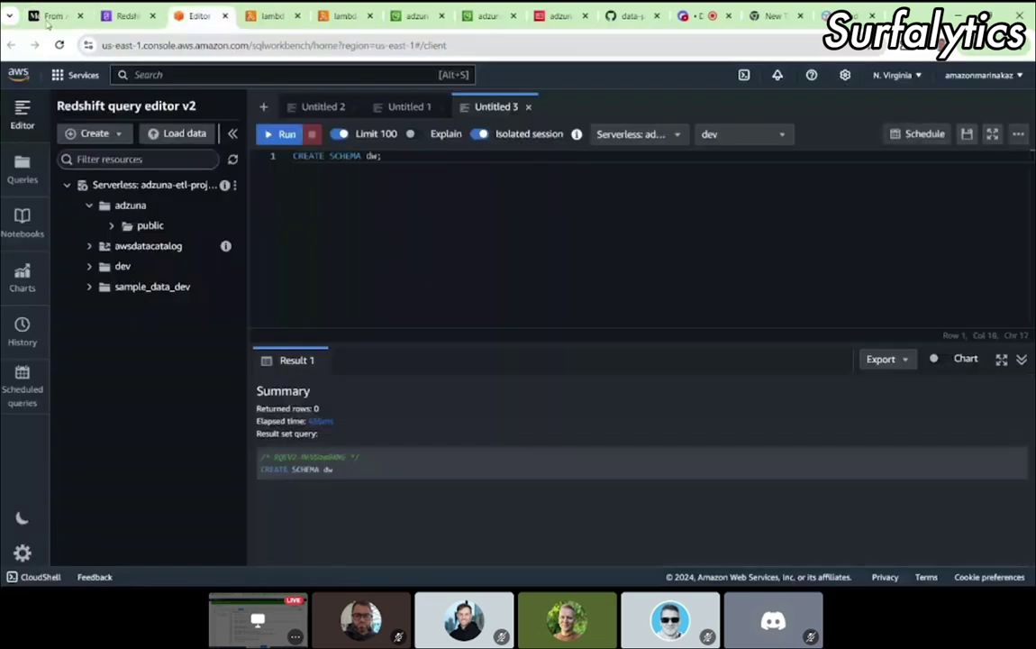
Step: Paste and run the dw.jobs CREATE TABLE statement, then clear the editor
left_click(50, 18)
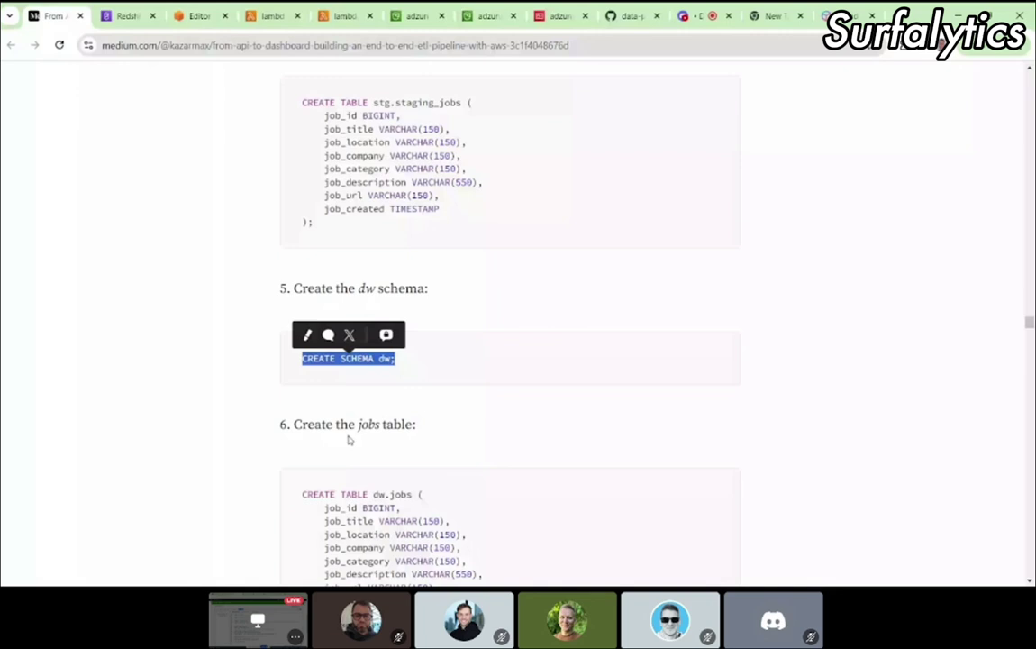
scroll(349, 440, "down", 3)
left_click_drag(314, 360, 294, 249)
key("ctrl+c")
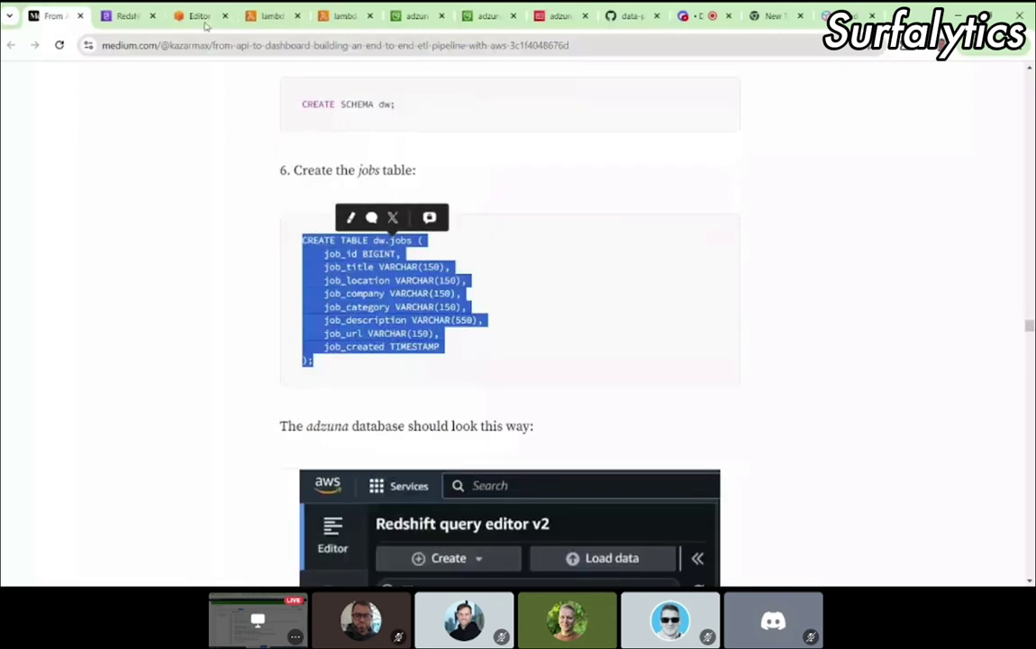
left_click(202, 18)
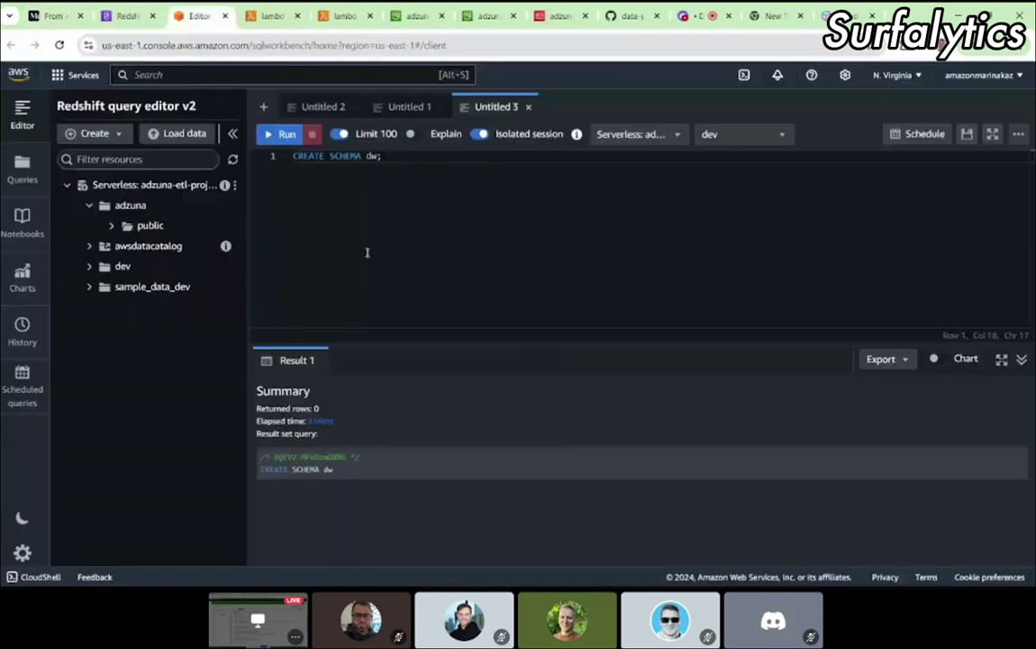
key("ctrl+a")
key("ctrl+v")
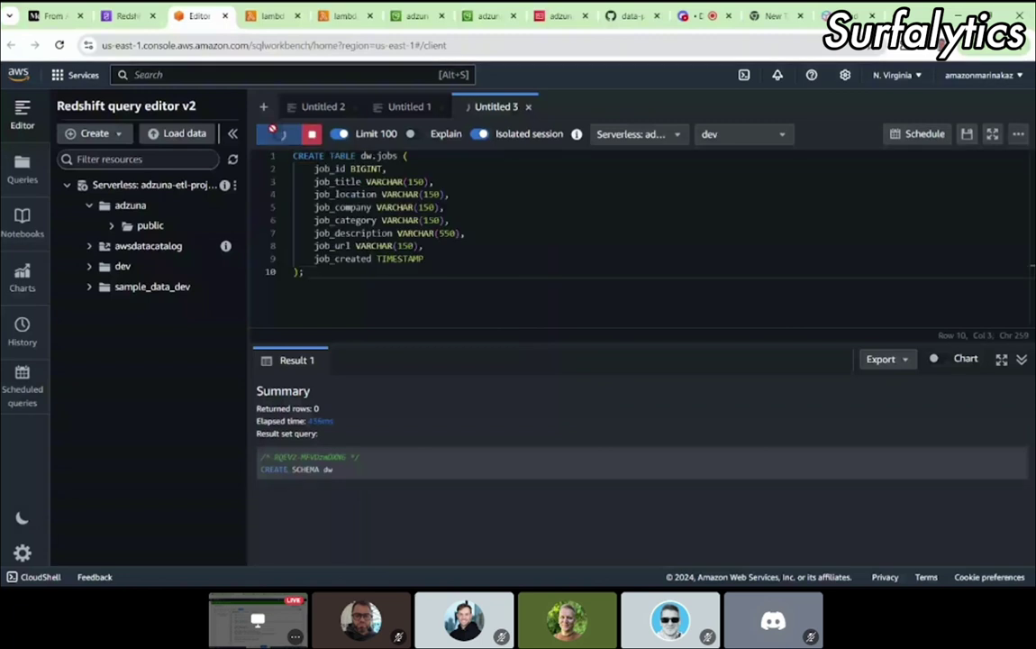
left_click(279, 134)
left_click(285, 217)
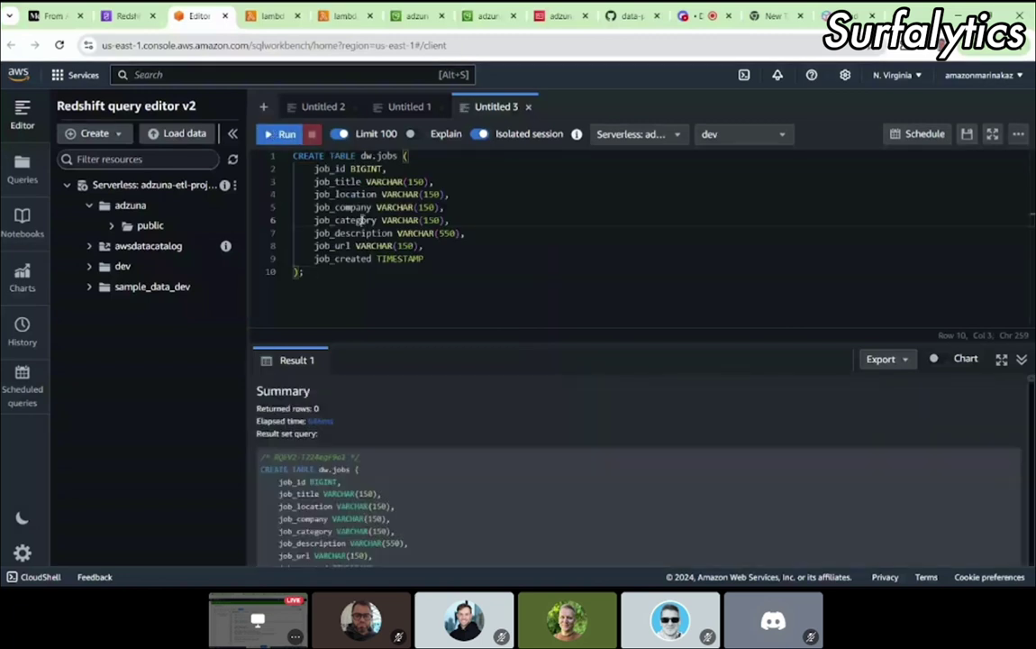
key("ctrl+a")
key("BackSpace")
Step: Check the article's expected adzuna database layout before returning to the query editor
left_click(68, 25)
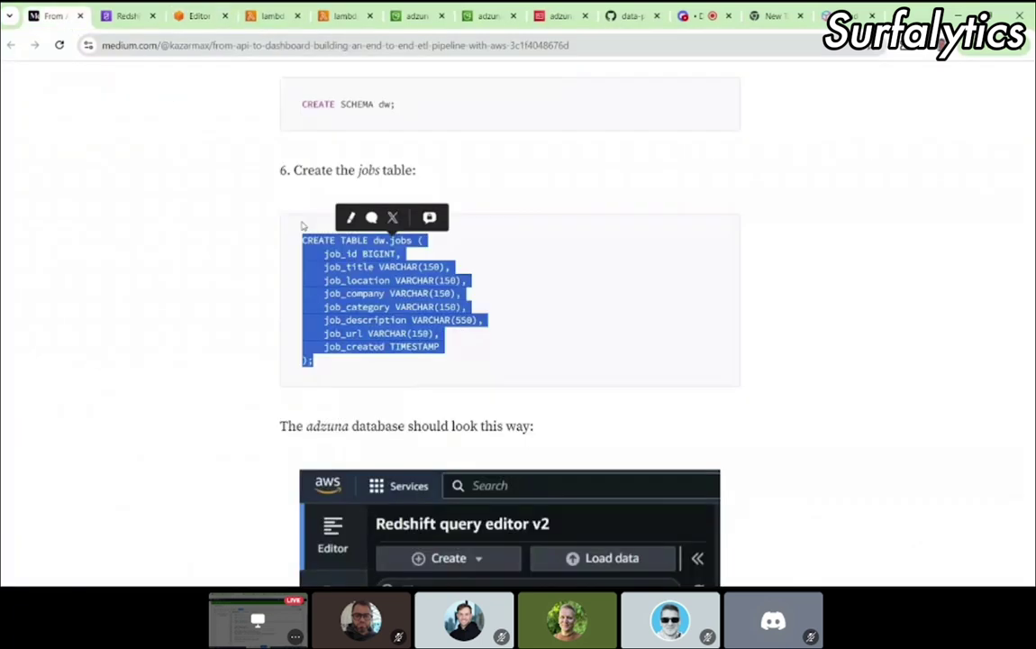
scroll(402, 385, "down", 5)
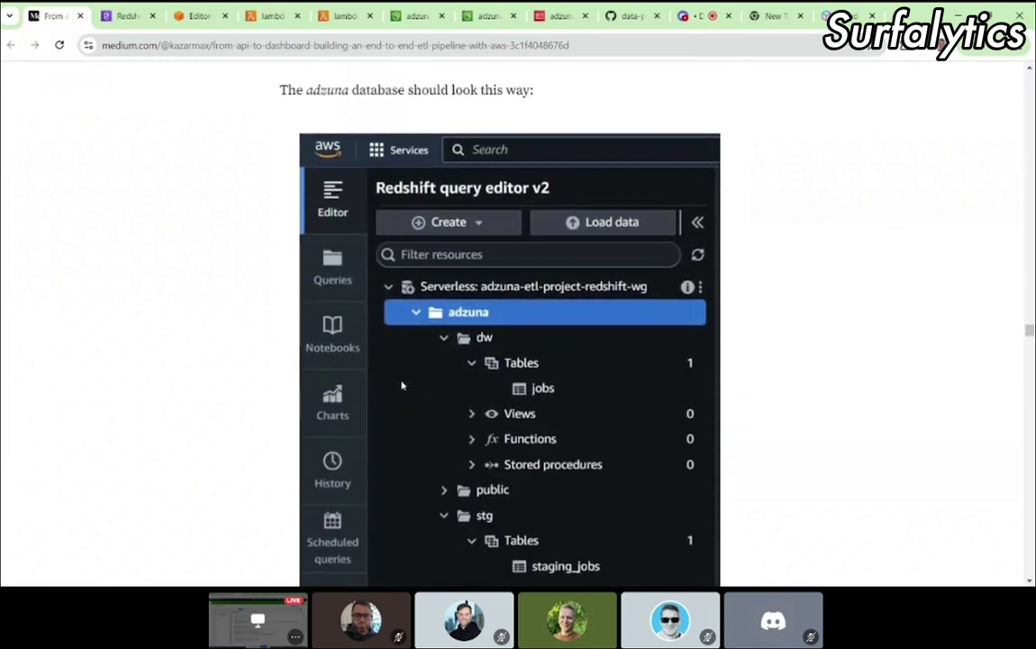
left_click(183, 18)
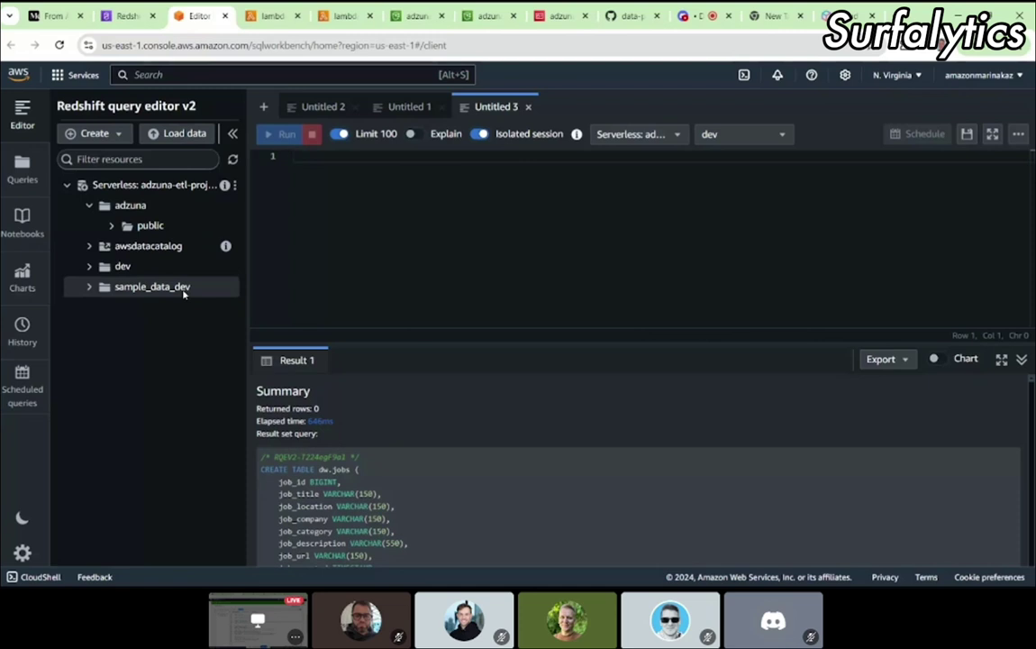
left_click(234, 159)
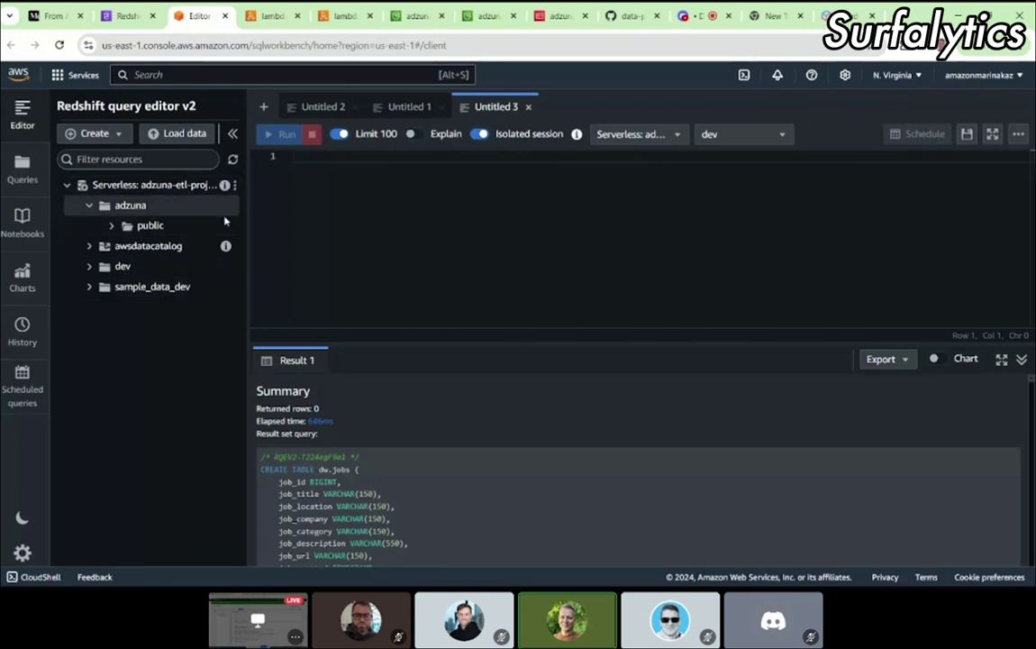
left_click(234, 159)
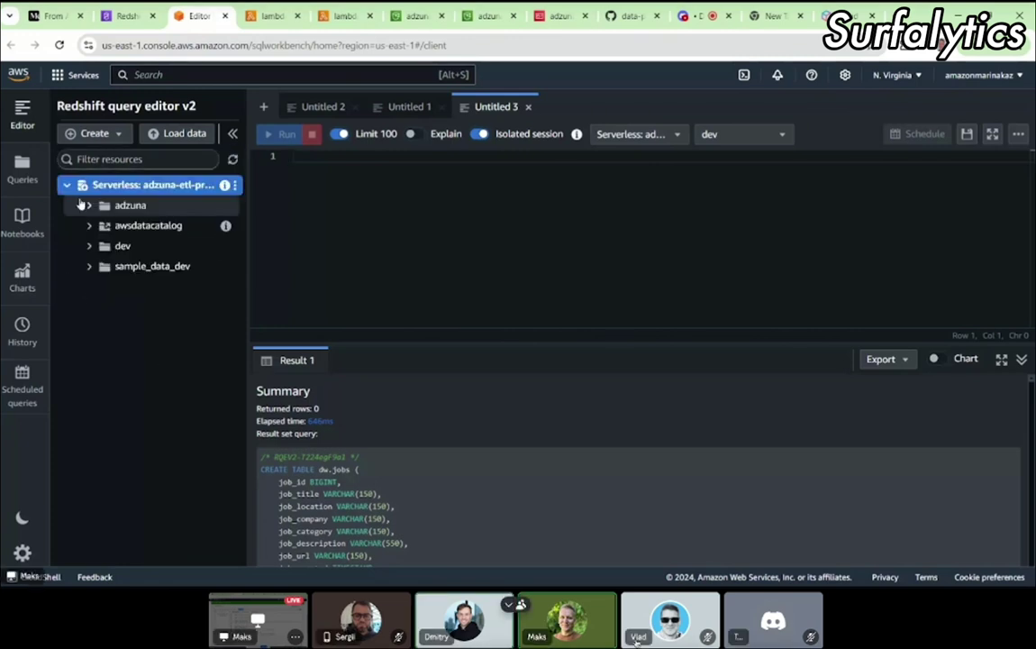
left_click(89, 205)
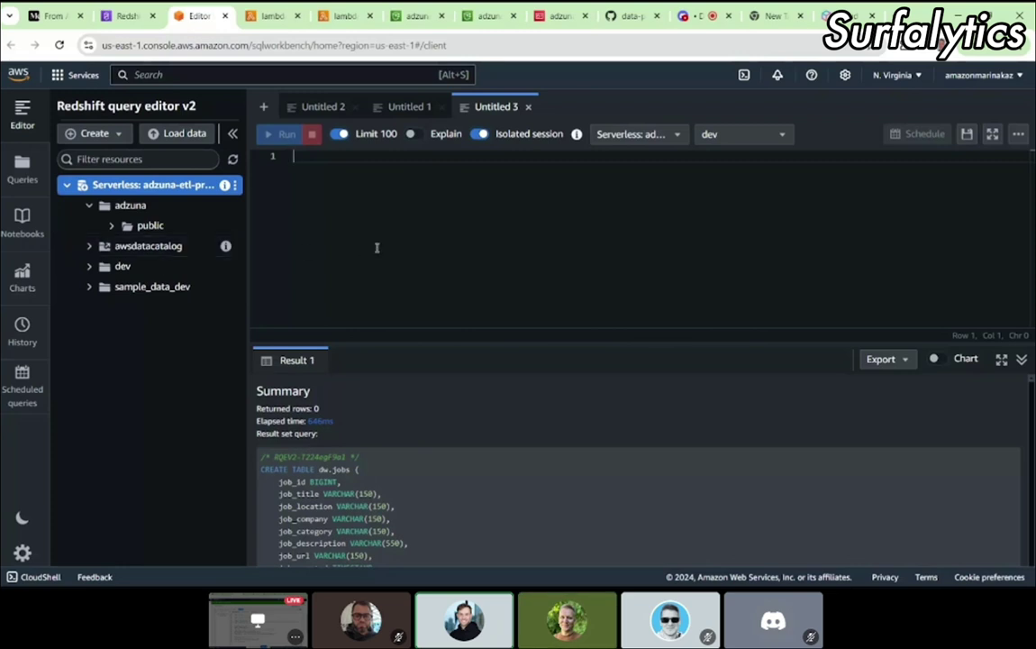
left_click(54, 18)
Step: Scroll back up the Medium article, then return to the query editor's empty Untitled 3 query
scroll(446, 284, "up", 4)
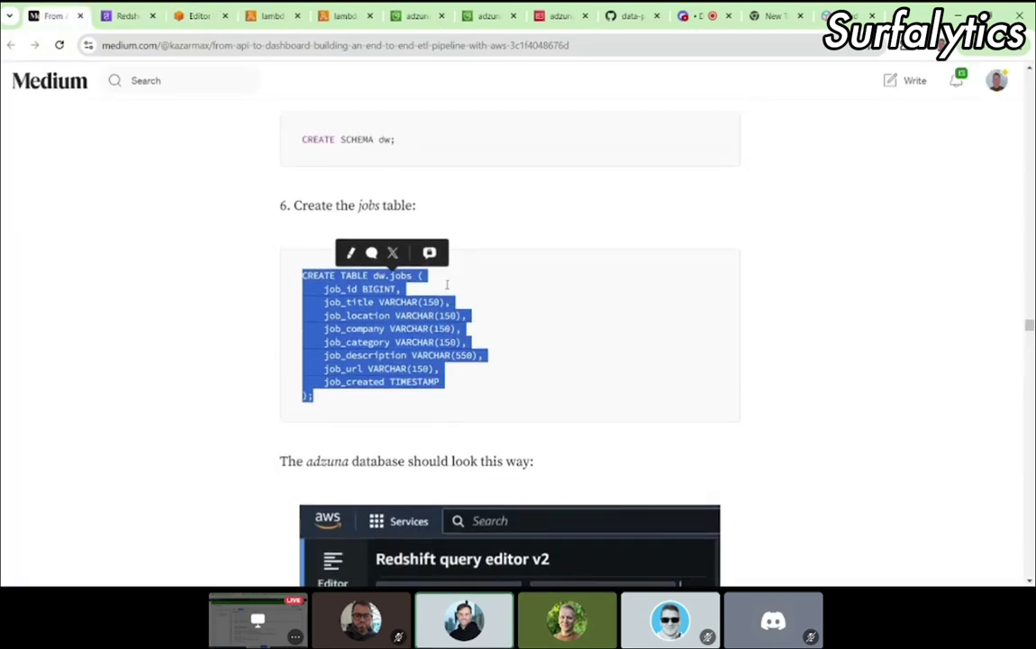
scroll(446, 285, "up", 7)
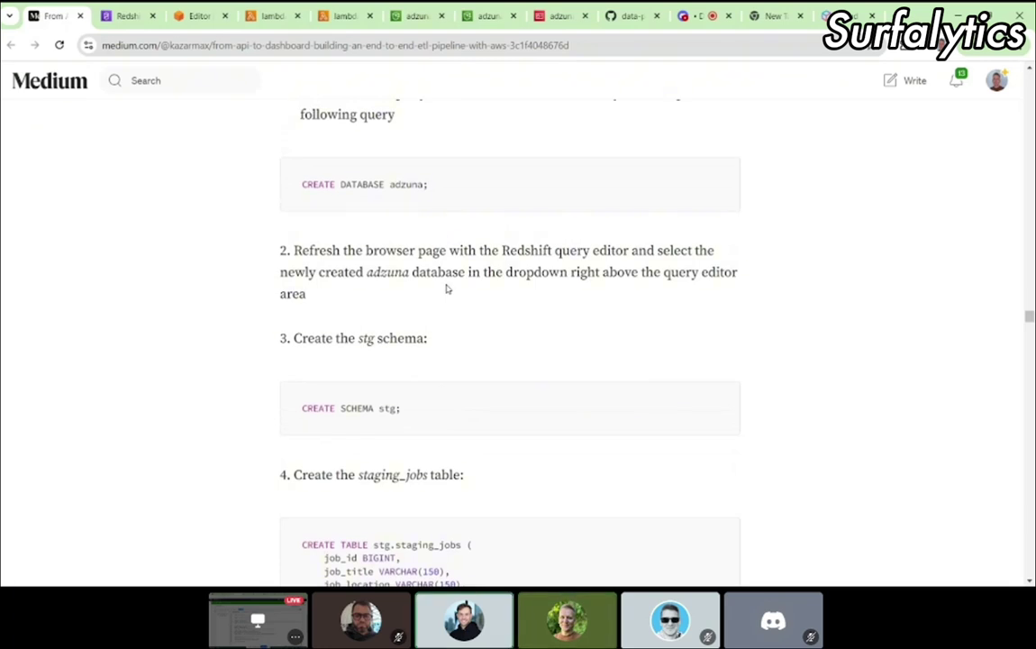
mouse_move(275, 21)
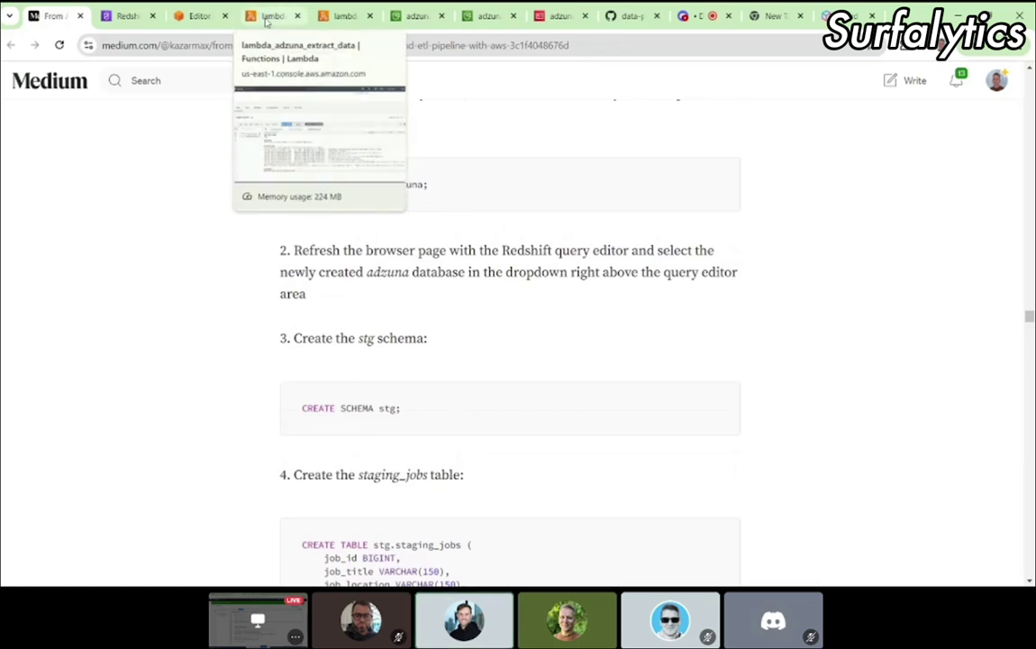
left_click(196, 16)
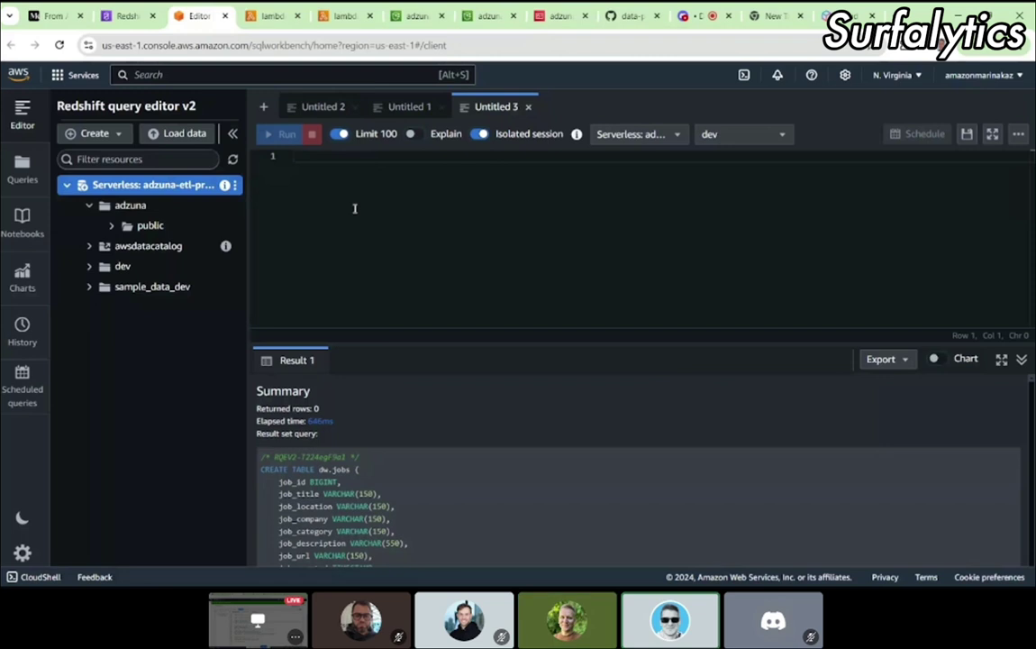
Step: Reload Redshift query editor v2 and review the article's step 2 instructions before returning
left_click(721, 141)
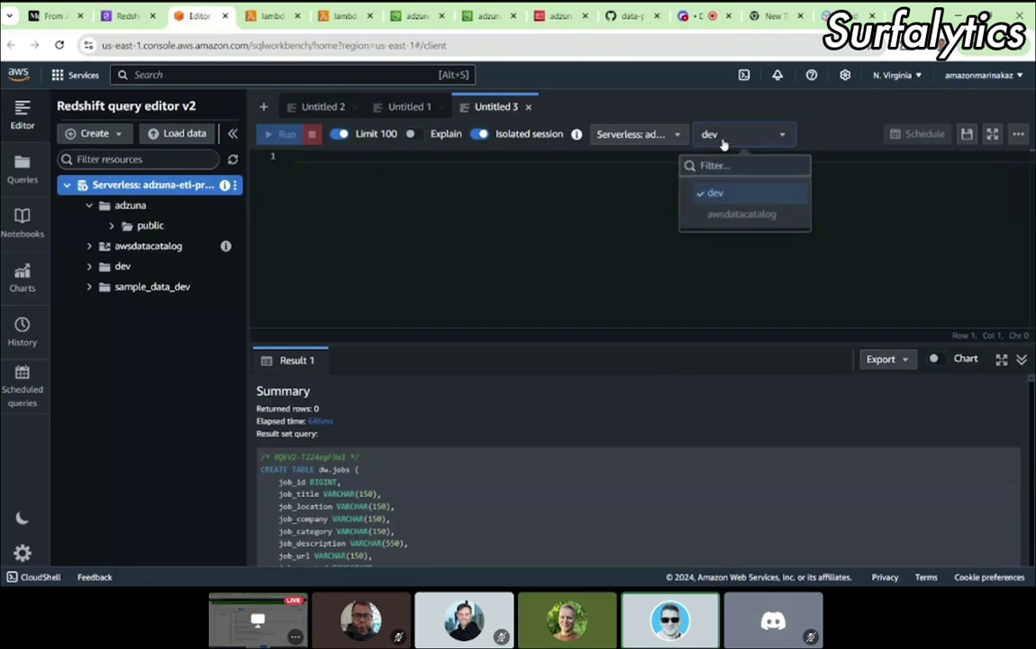
left_click(723, 144)
left_click(402, 45)
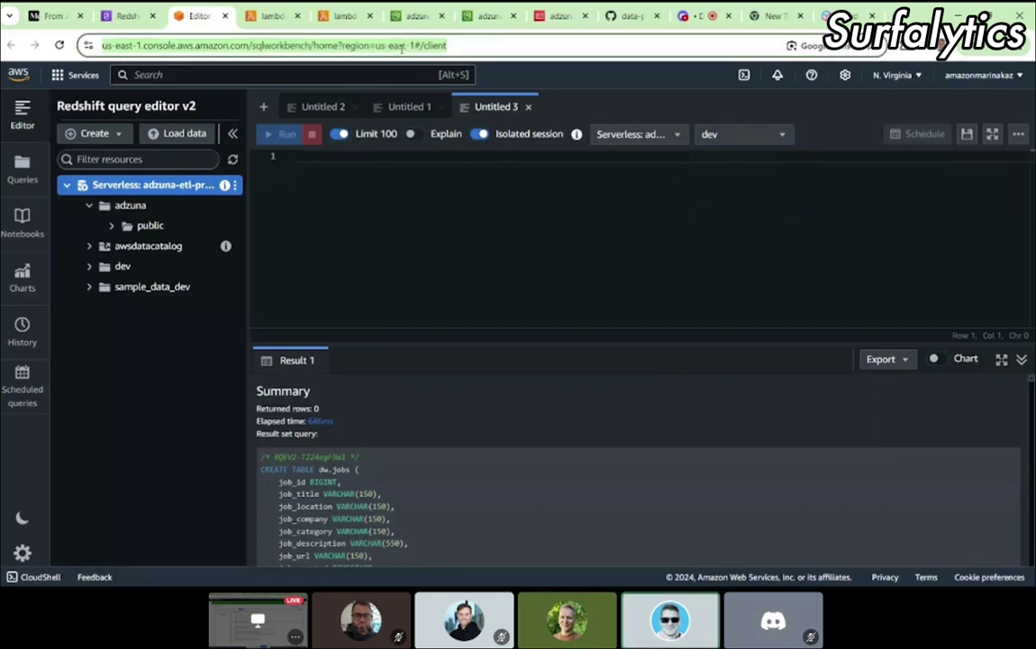
key("Return")
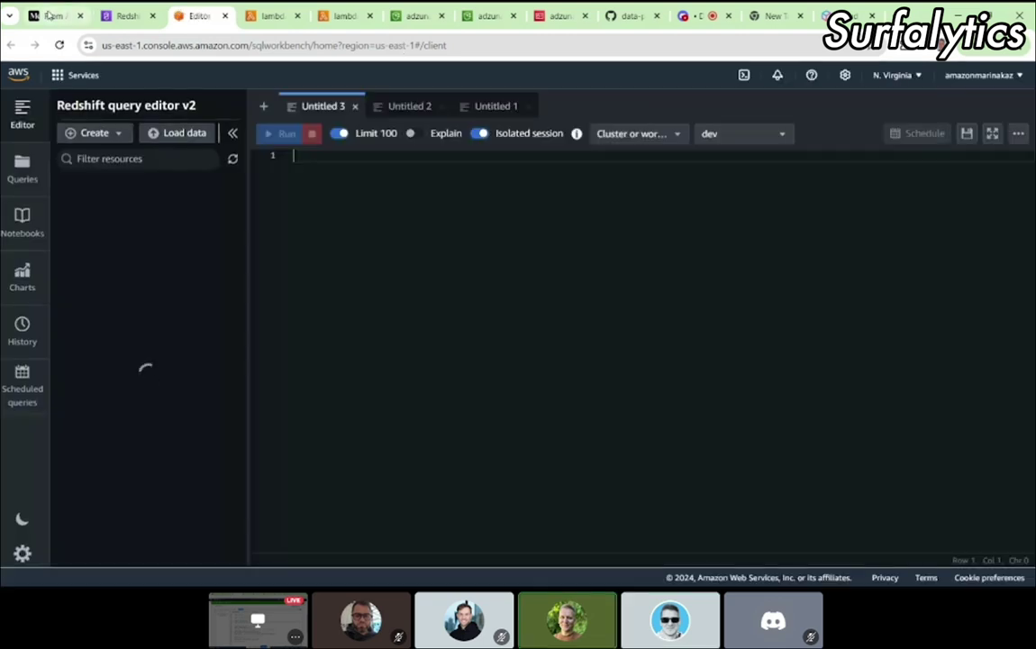
left_click(50, 15)
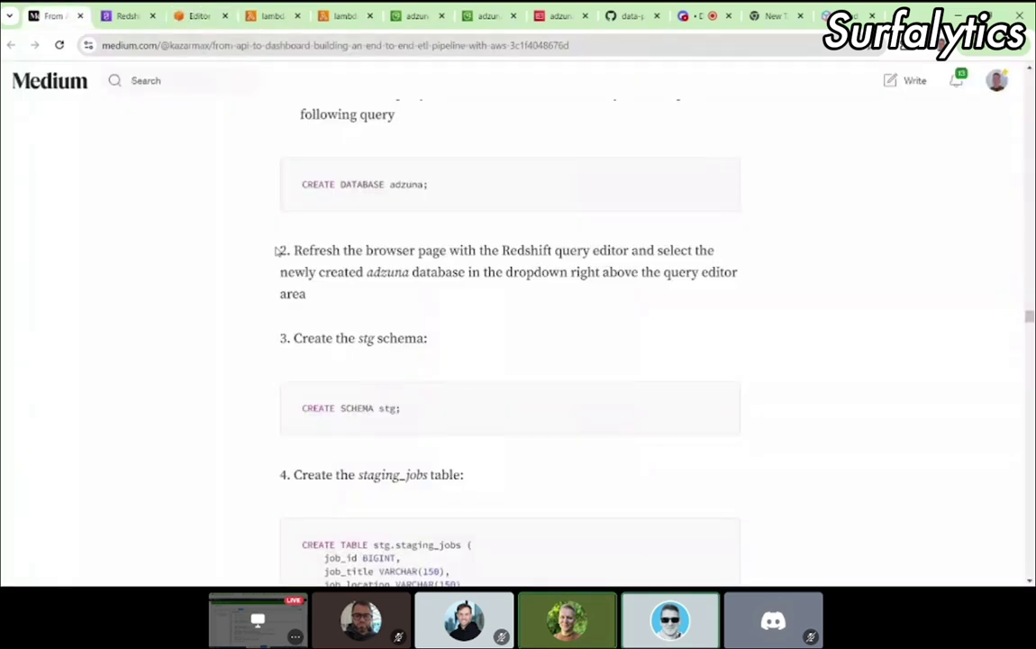
left_click_drag(281, 248, 340, 301)
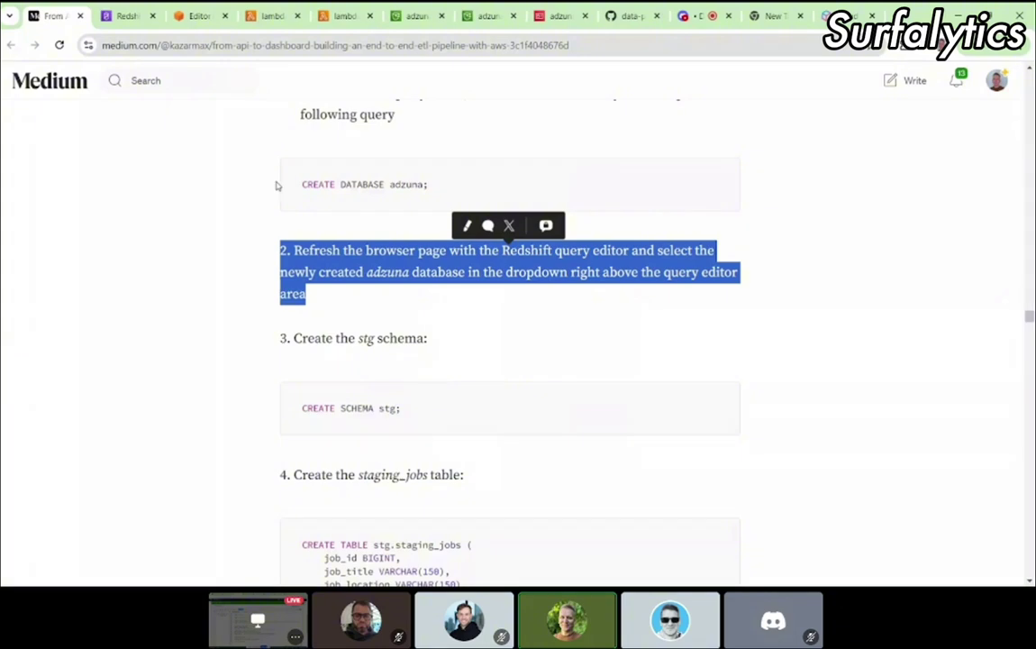
left_click(197, 15)
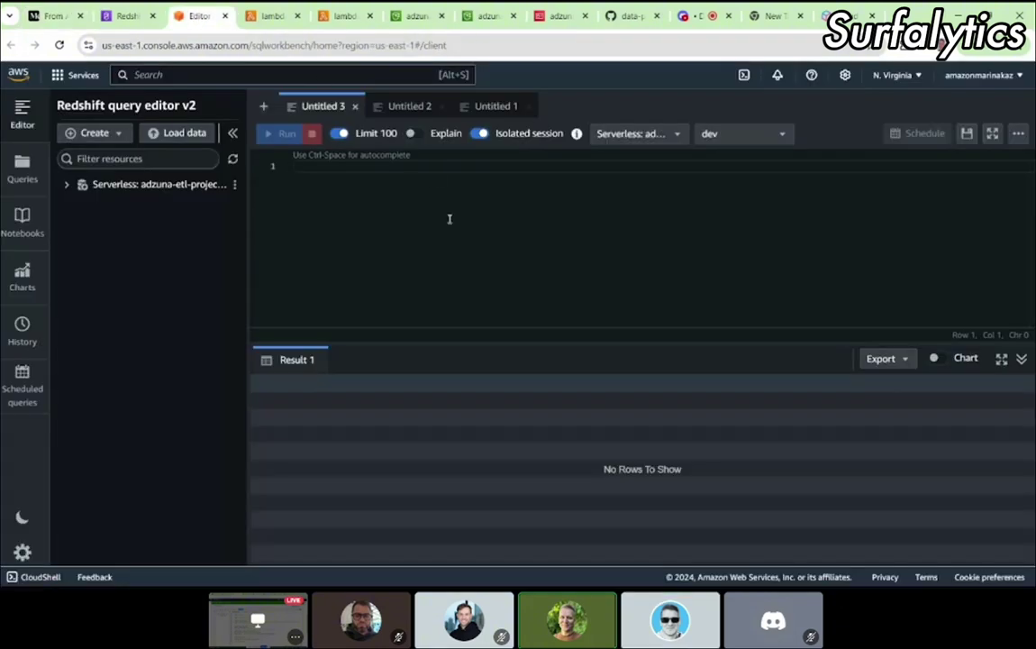
Step: Choose adzuna as the query database and expand Serverless, adzuna and dev in the tree
left_click(712, 135)
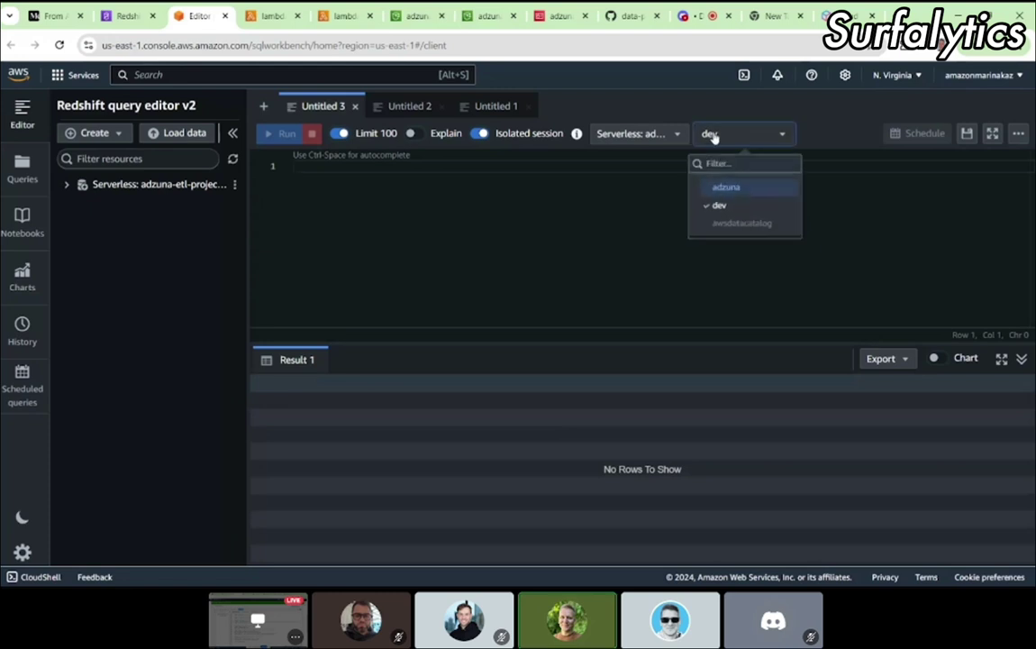
left_click(734, 191)
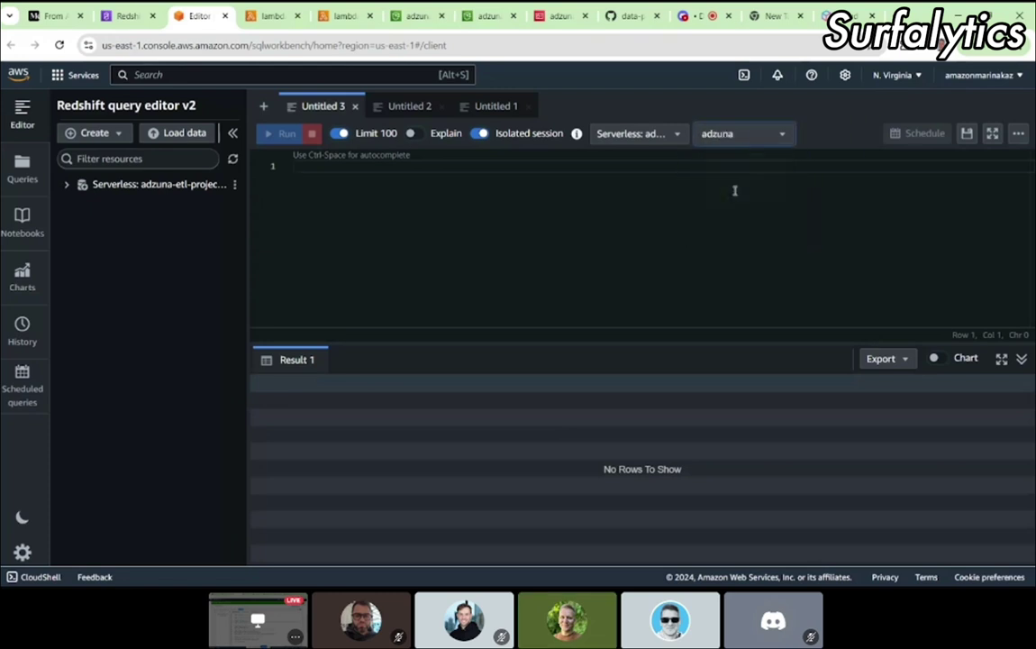
left_click(69, 187)
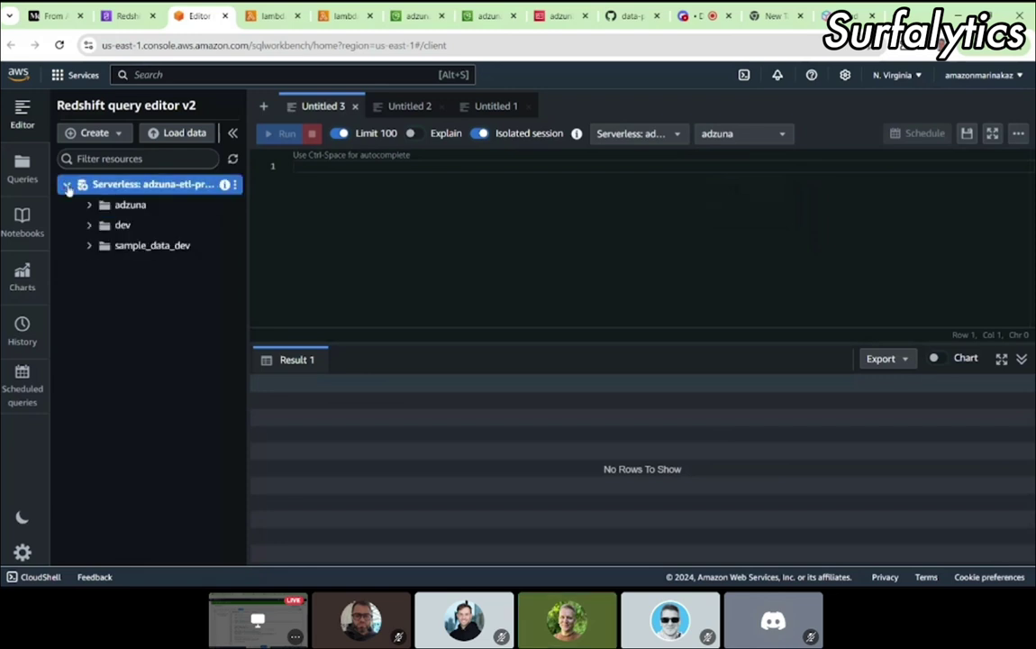
left_click(88, 208)
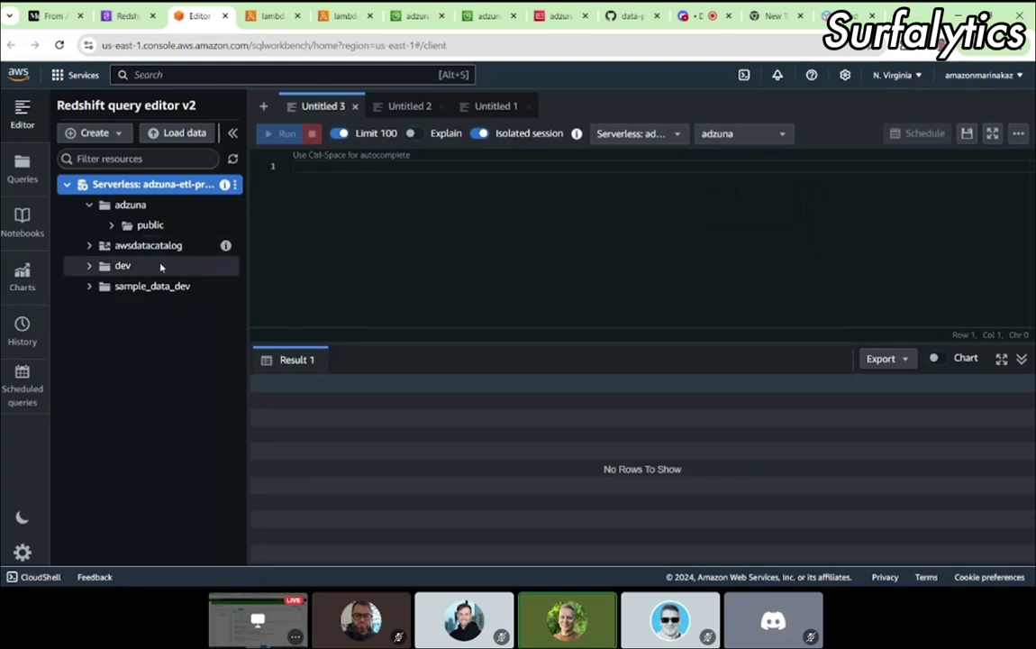
left_click(87, 266)
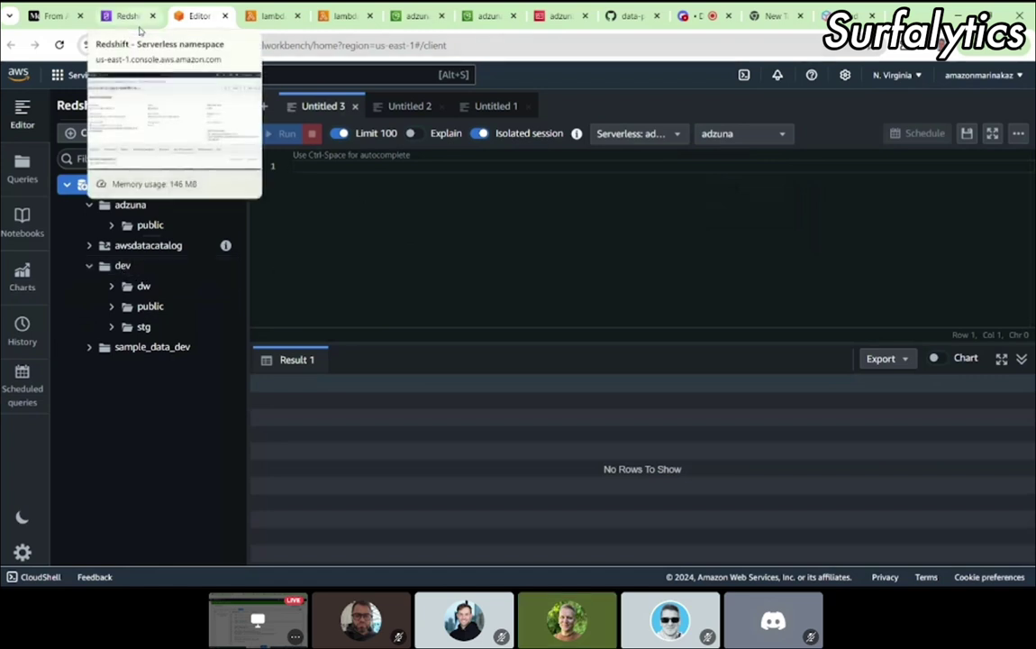
left_click(325, 164)
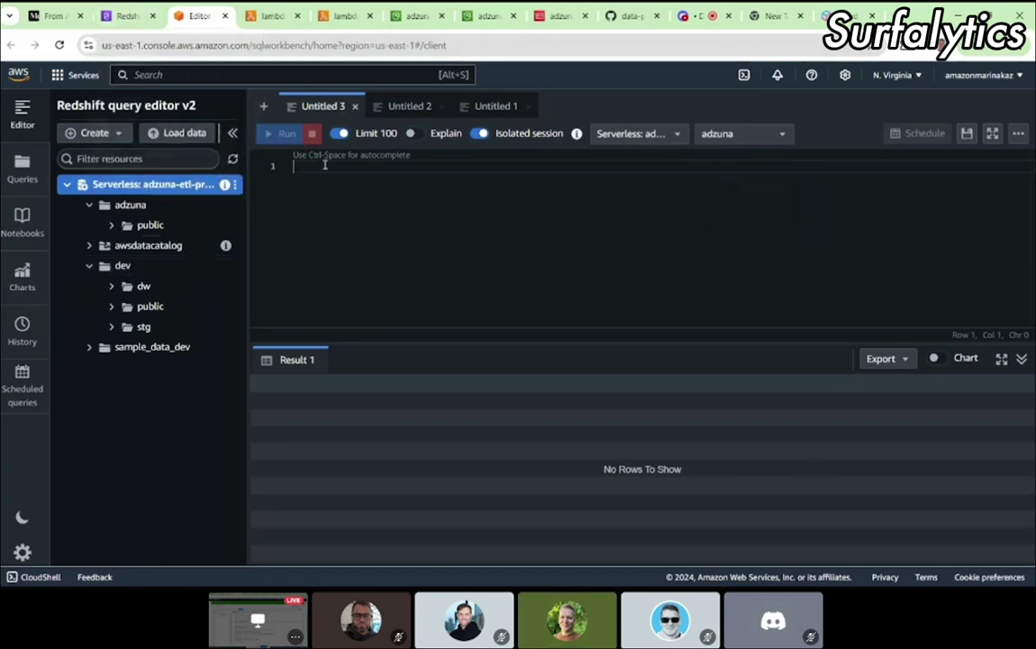
Step: Copy the CREATE SCHEMA stg; statement from the Medium article
left_click(121, 17)
left_click(69, 16)
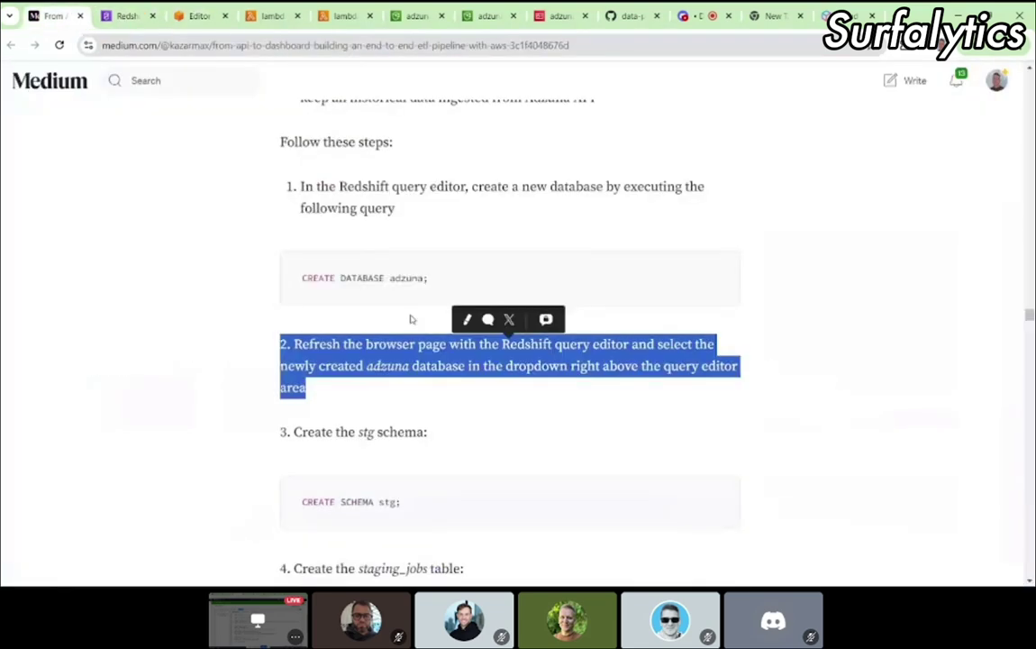
scroll(411, 315, "up", 4)
scroll(410, 314, "down", 4)
scroll(411, 314, "down", 3)
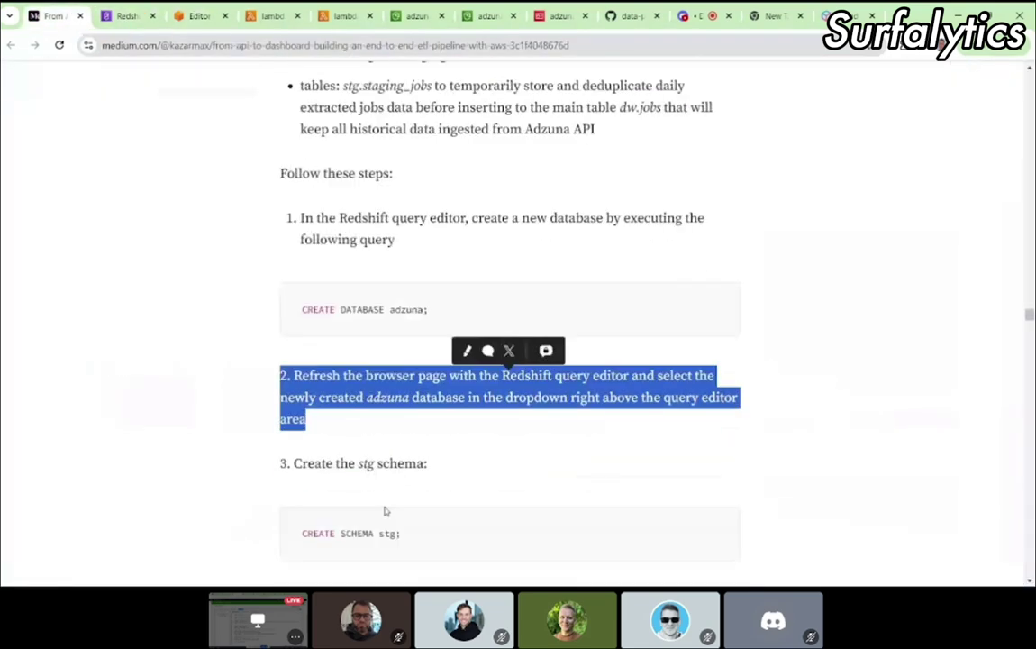
left_click(427, 357)
left_click_drag(427, 357, 302, 363)
key("ctrl+c")
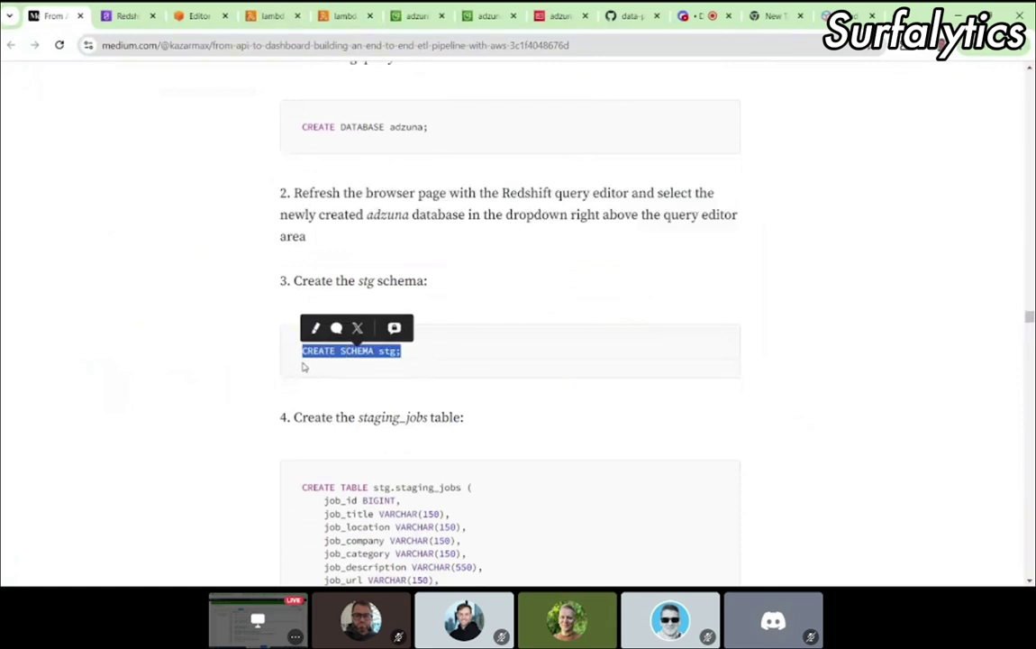
left_click(192, 24)
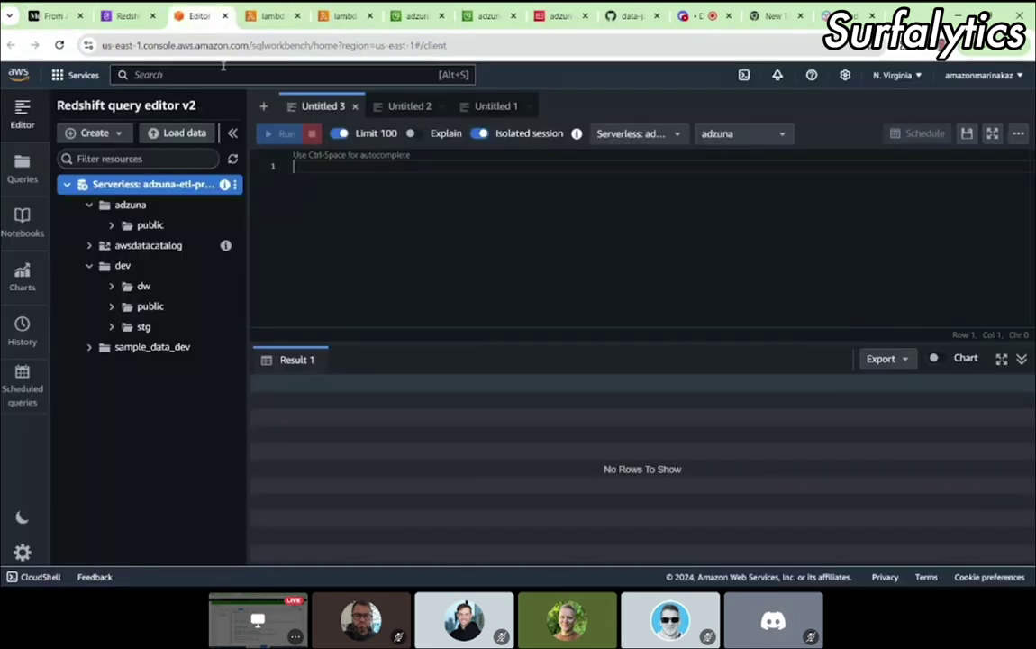
Step: Run CREATE SCHEMA stg;, then paste and run the stg.staging_jobs CREATE TABLE statement
key("ctrl+v")
left_click(285, 133)
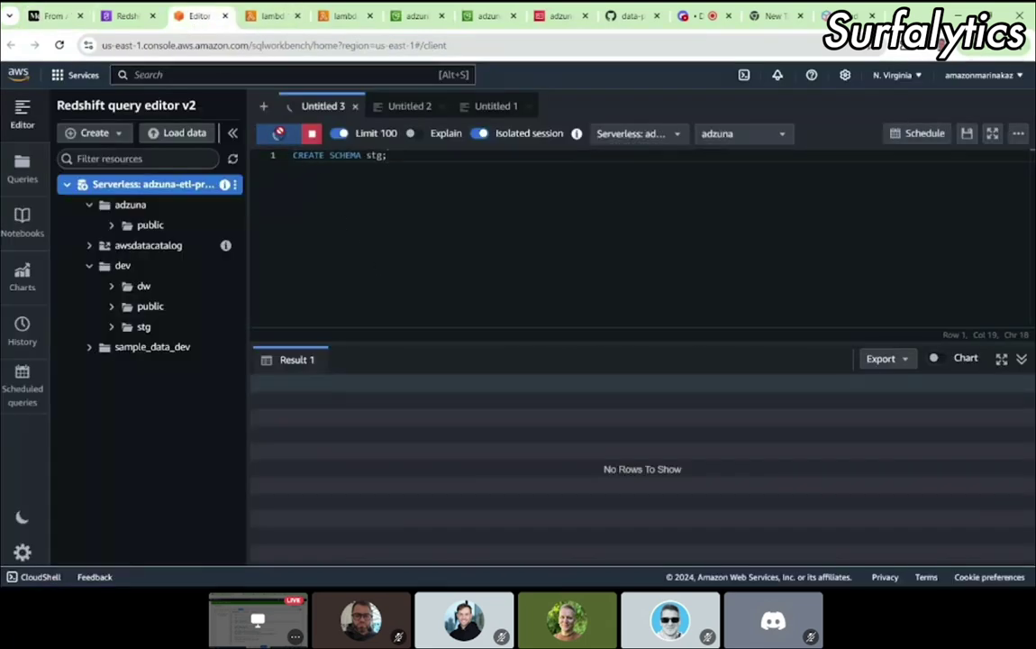
left_click(50, 16)
scroll(332, 369, "down", 3)
left_click_drag(322, 429, 298, 294)
key("ctrl+c")
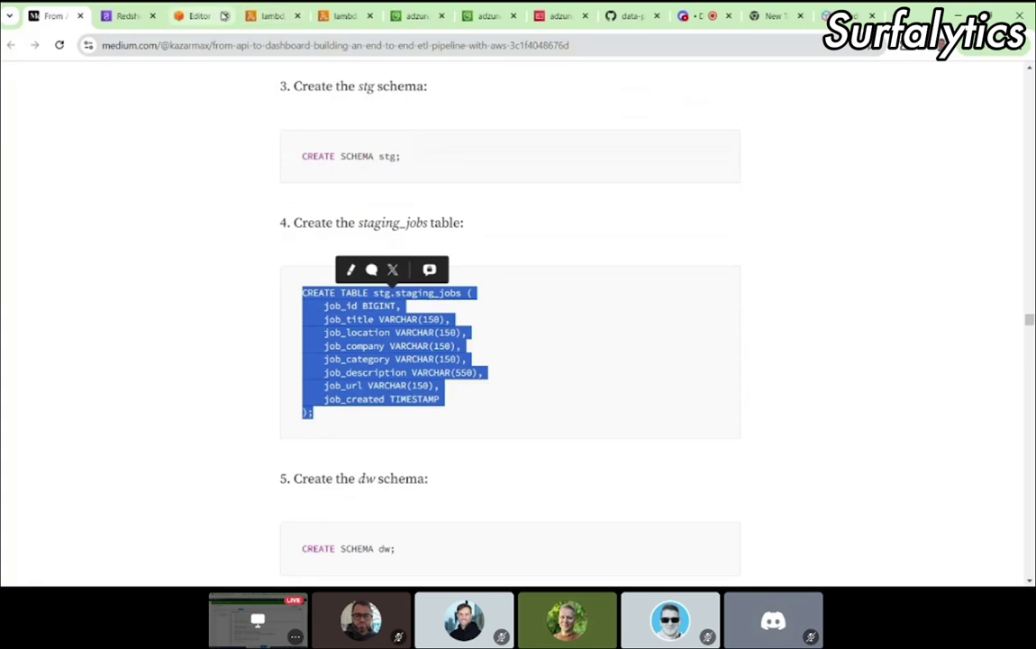
left_click(224, 15)
key("ctrl+shift+t")
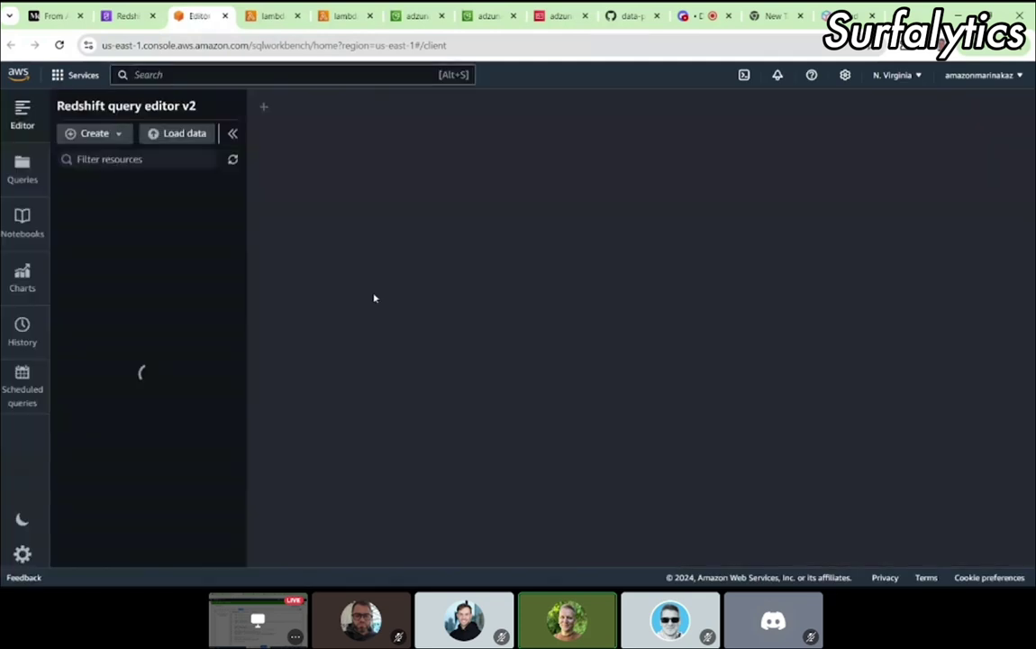
key("ctrl+a")
key("ctrl+v")
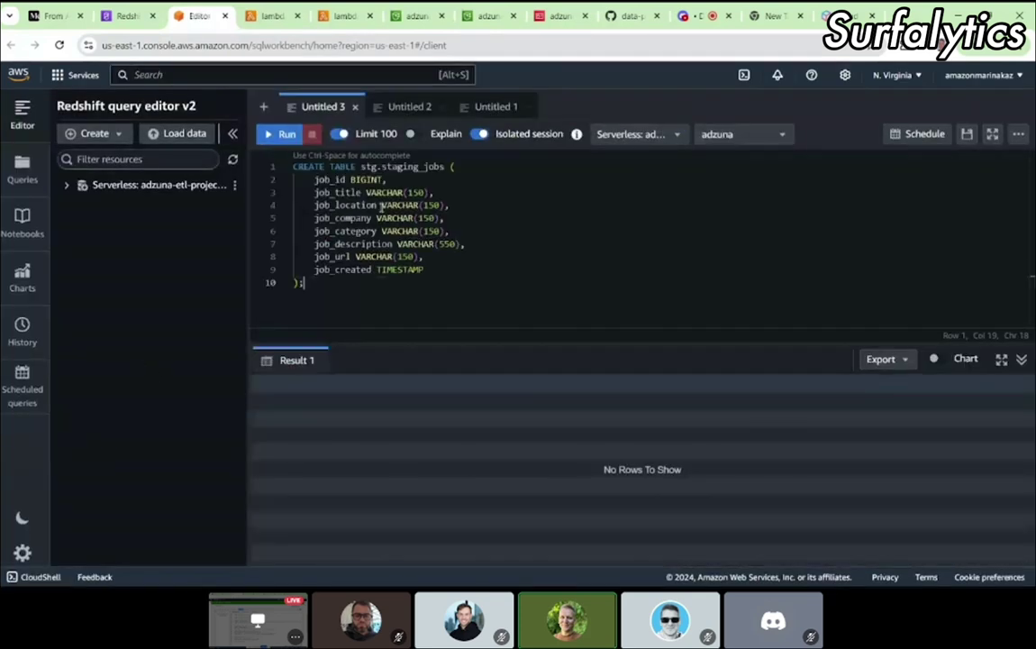
left_click(285, 135)
Step: Copy CREATE SCHEMA dw; from the article and paste it over the editor's query
left_click(54, 15)
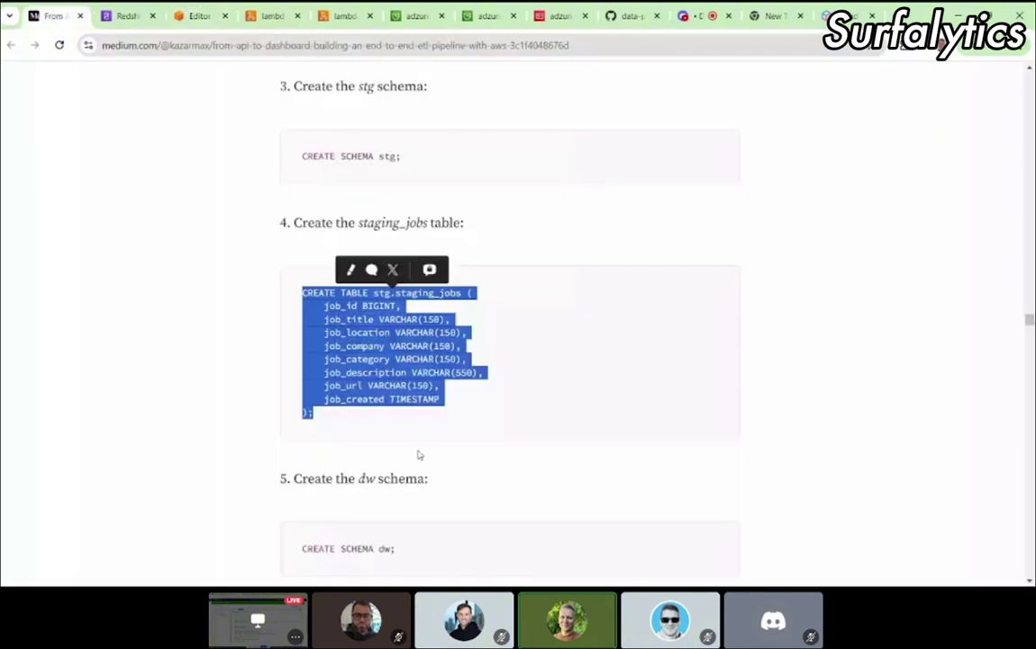
scroll(418, 455, "down", 3)
left_click(647, 320)
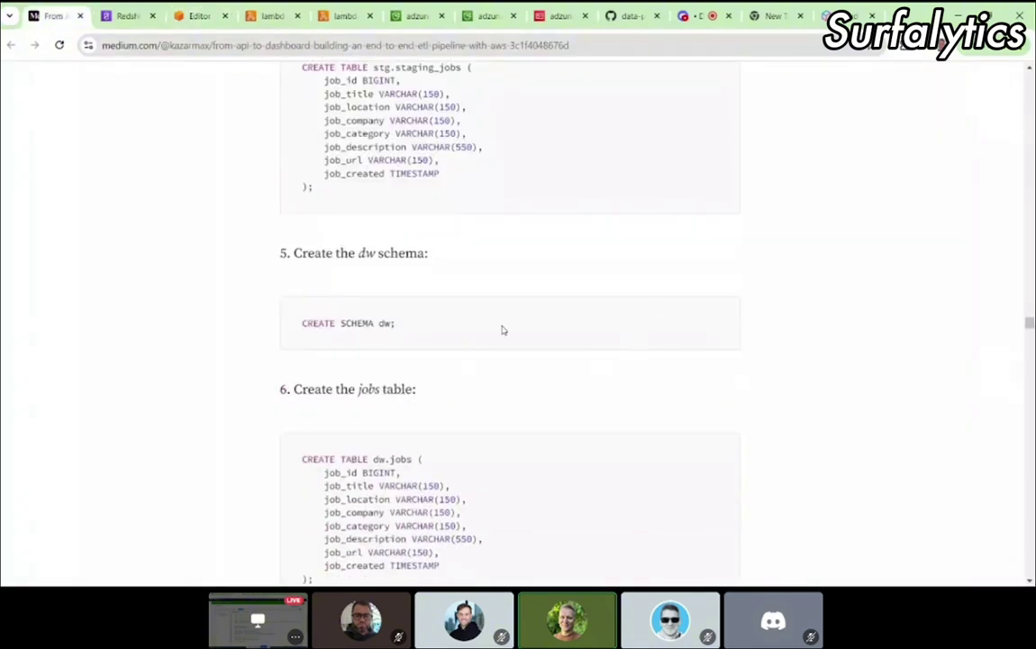
left_click_drag(426, 332, 282, 338)
key("ctrl+c")
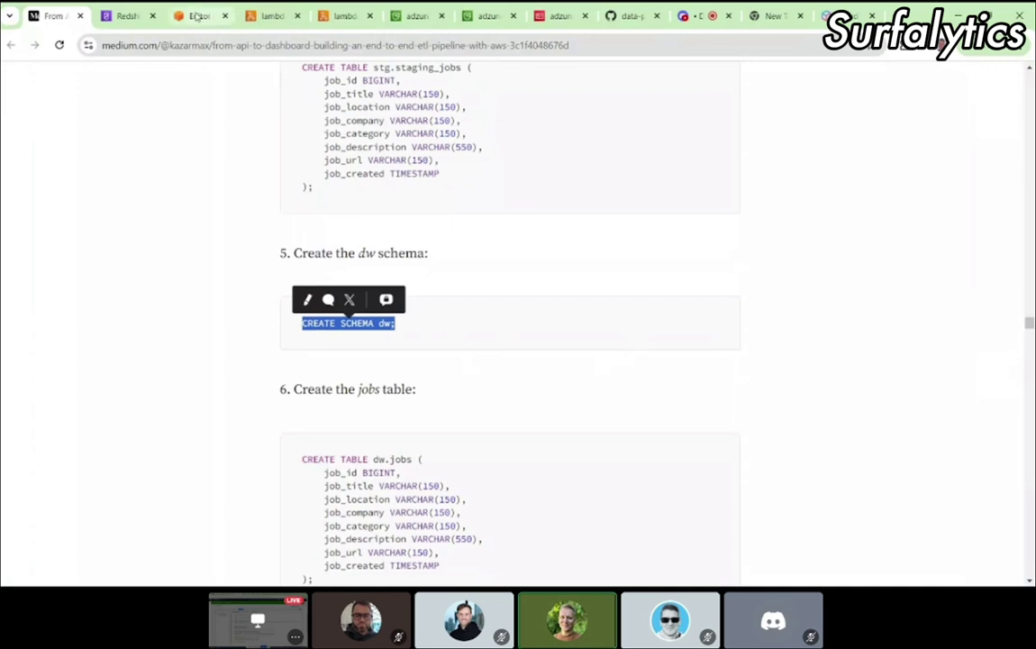
left_click(194, 16)
key("ctrl+a")
key("ctrl+v")
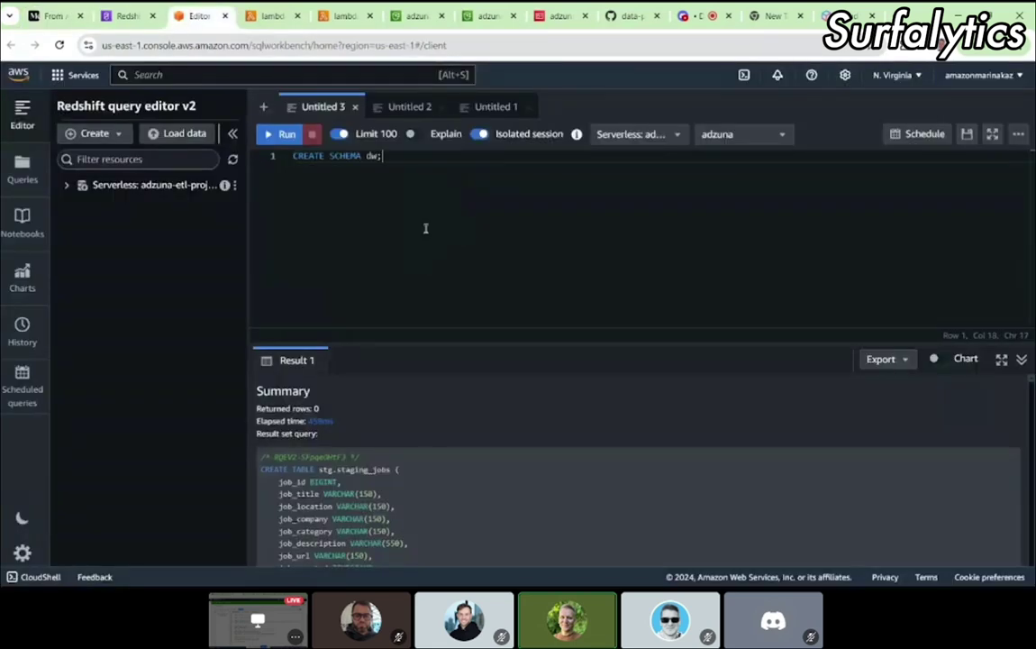
Step: Run CREATE SCHEMA dw;, then paste and run the dw.jobs CREATE TABLE statement
left_click(280, 134)
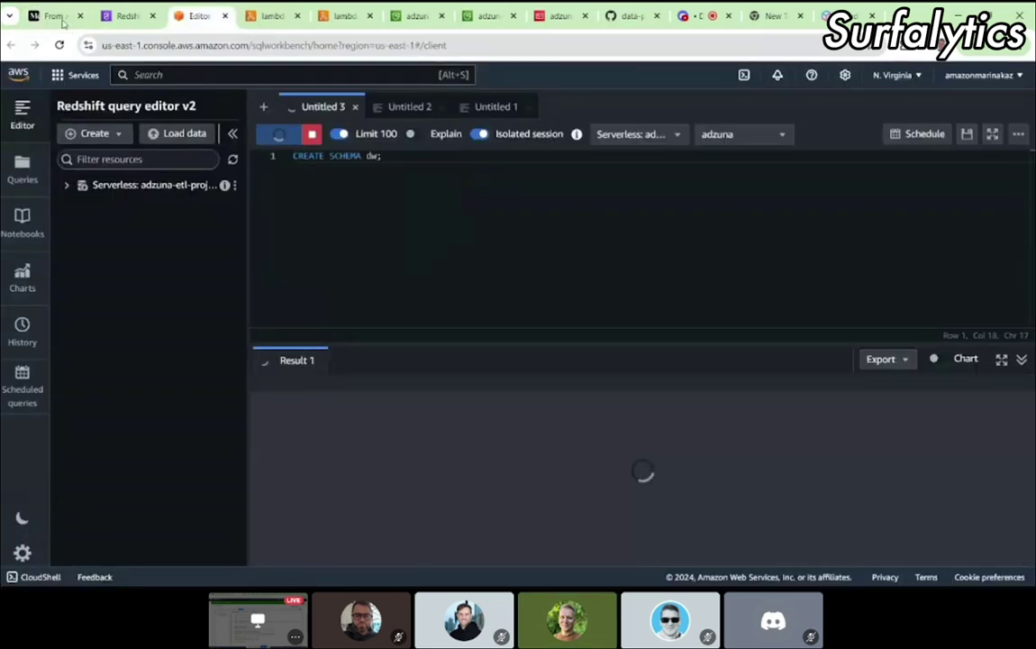
left_click(54, 16)
scroll(379, 393, "down", 3)
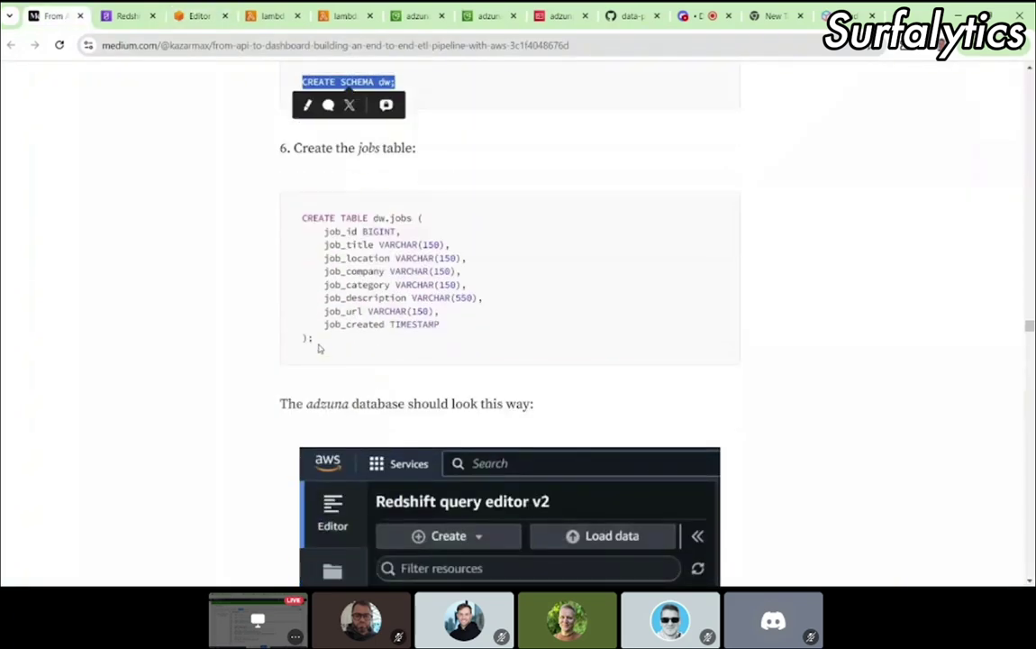
left_click_drag(311, 341, 284, 225)
key("ctrl+c")
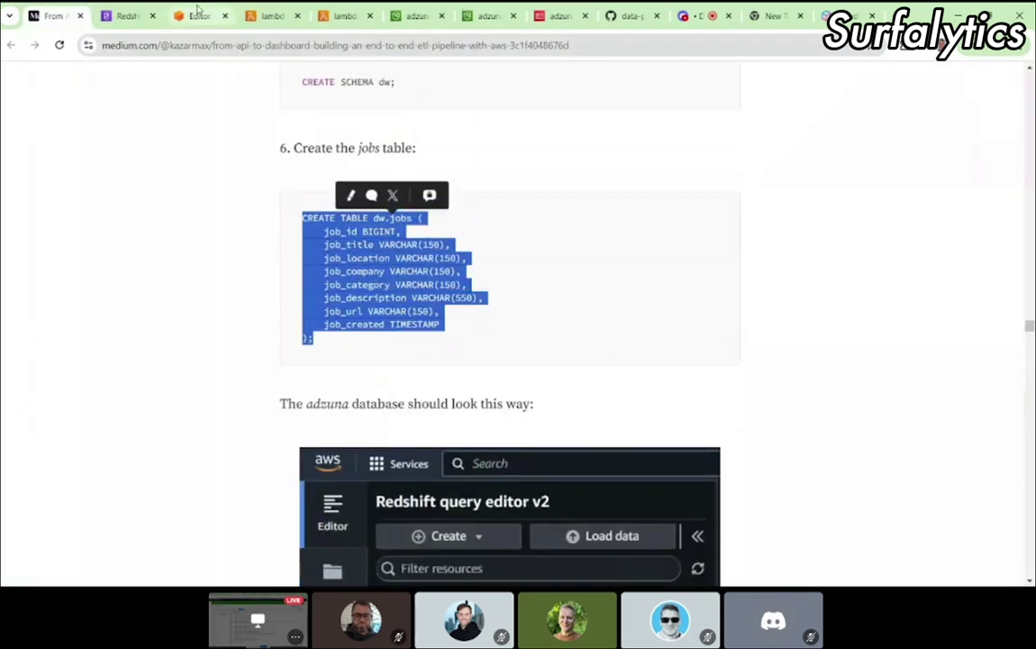
left_click(194, 15)
left_click(343, 219)
key("ctrl+a")
key("ctrl+v")
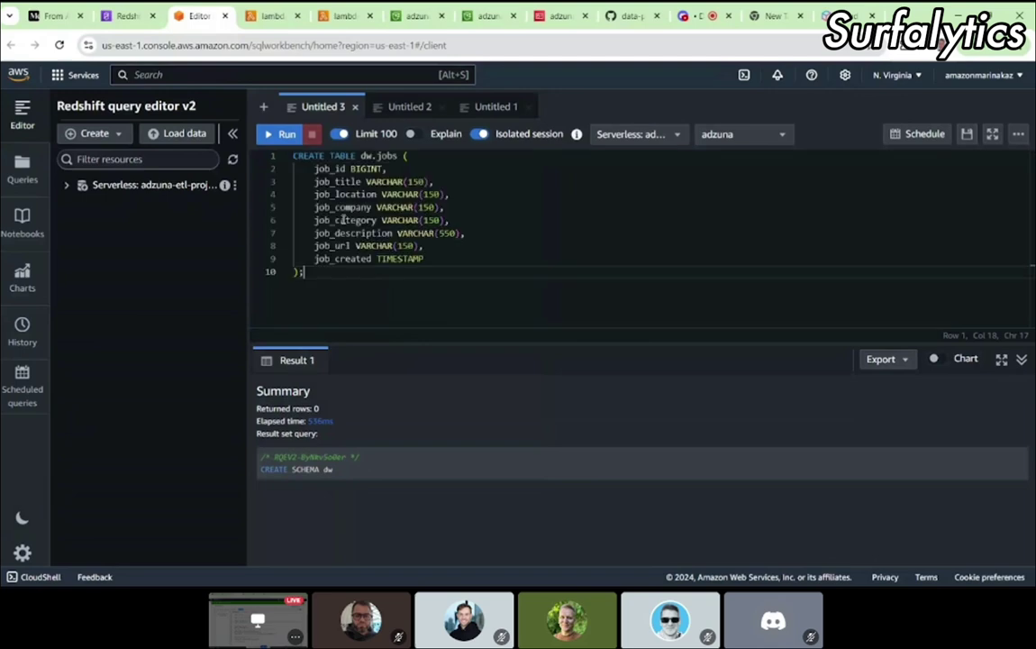
left_click(275, 134)
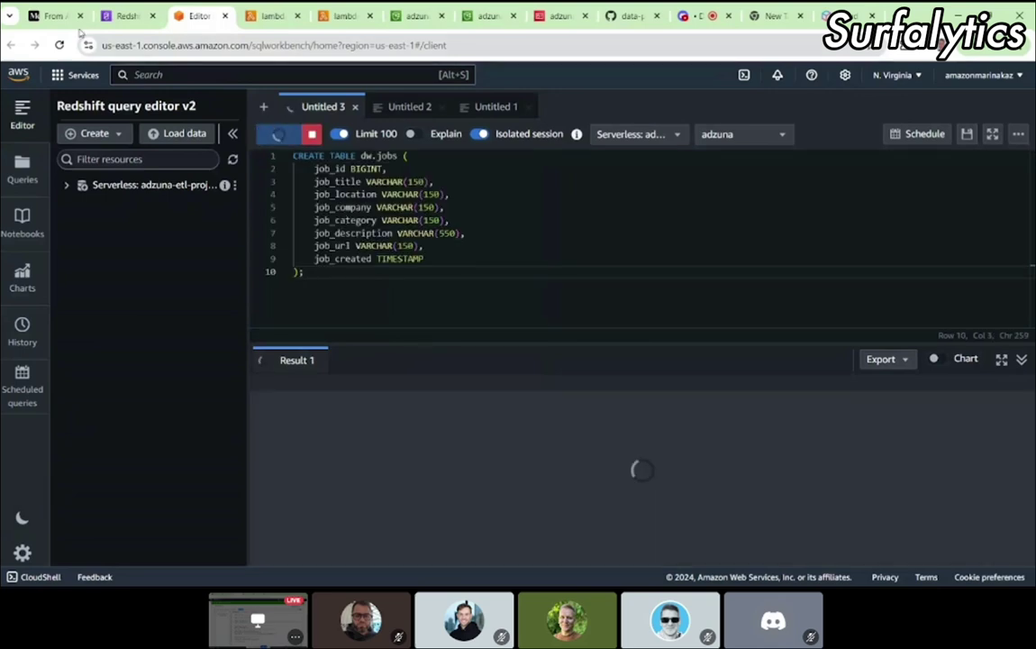
left_click(67, 18)
left_click(184, 18)
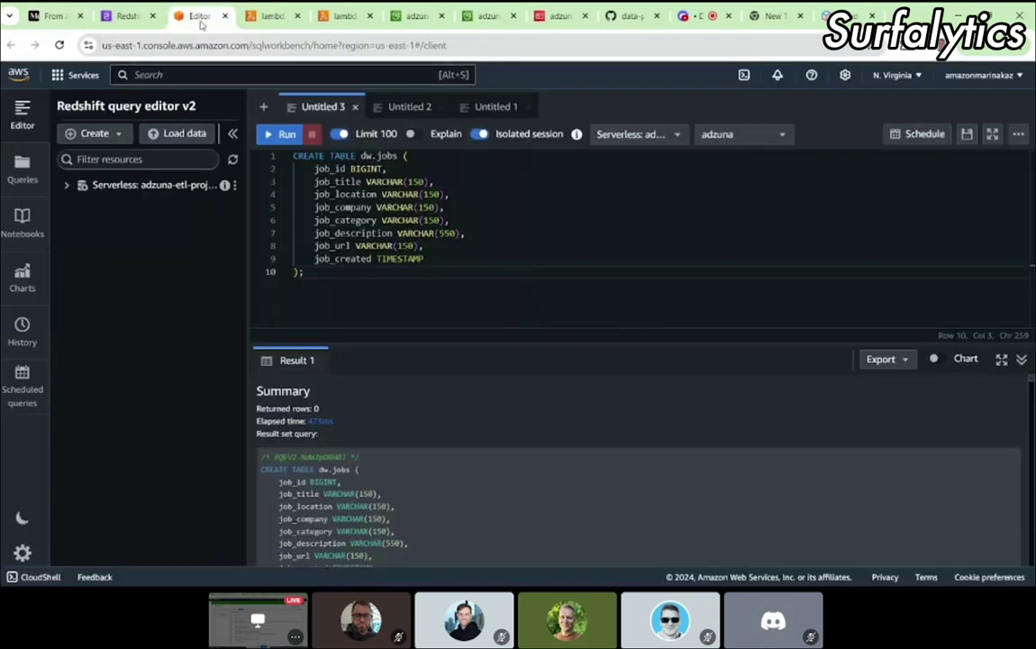
left_click(67, 184)
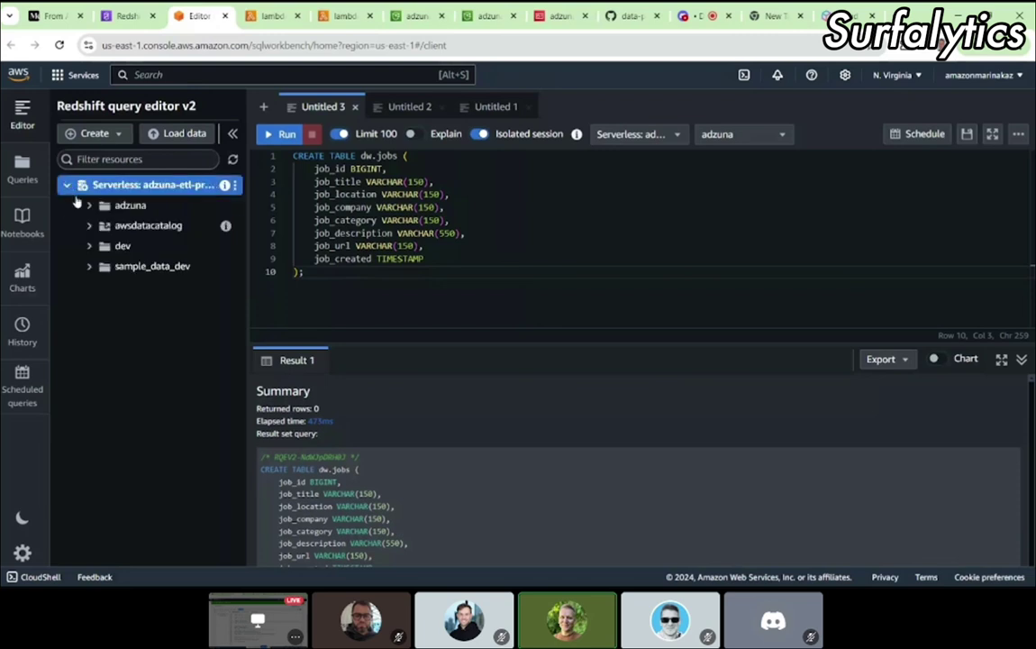
Step: Refresh the tree and expand adzuna's dw and stg Tables to reveal jobs and staging_jobs
left_click(89, 205)
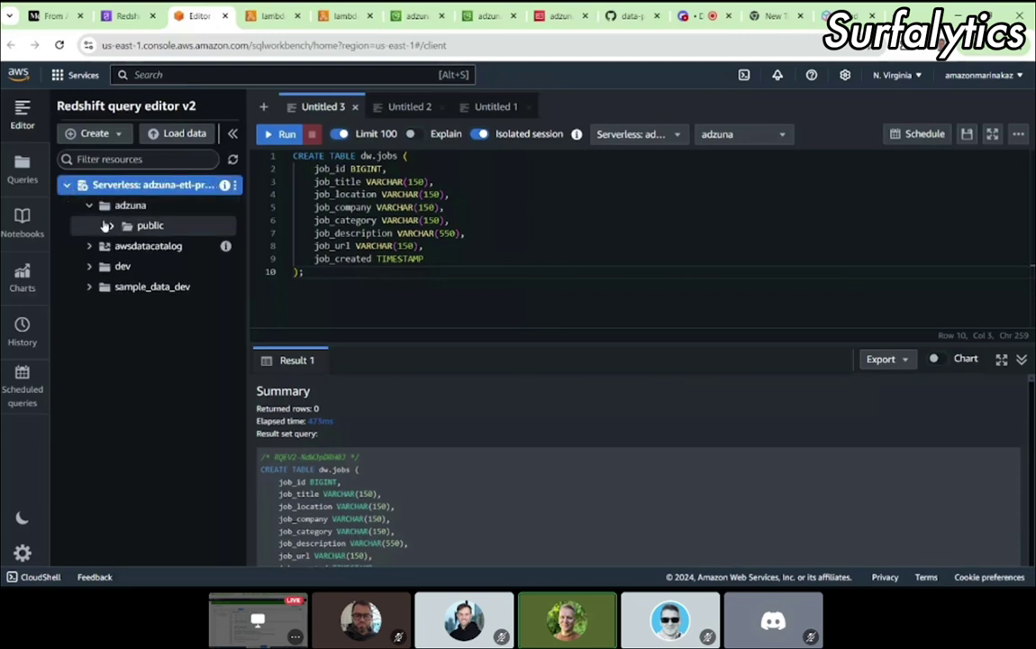
left_click(234, 160)
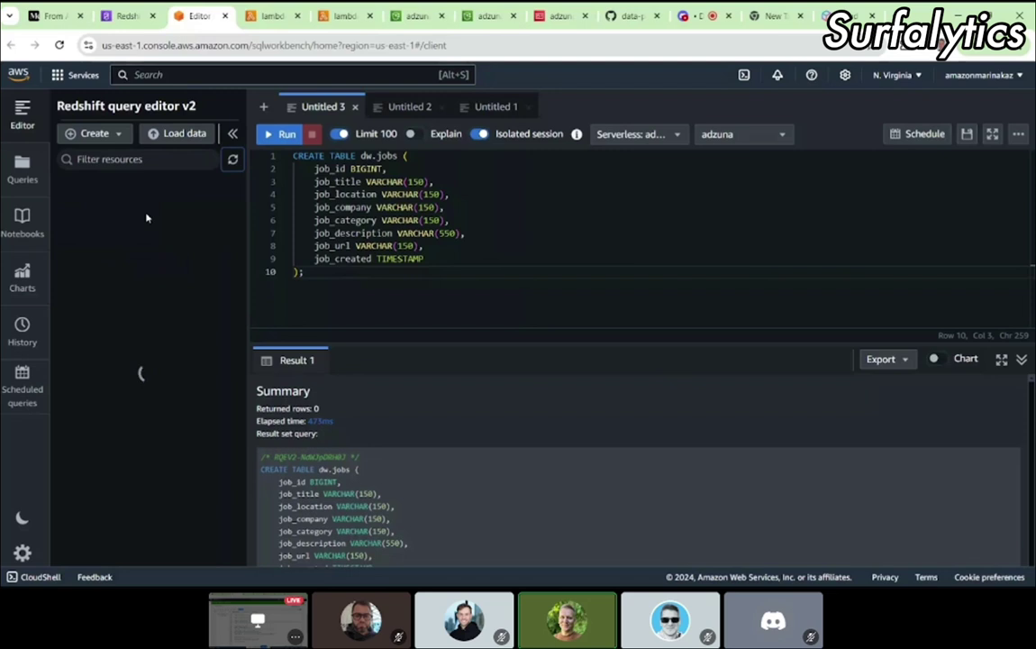
left_click(67, 186)
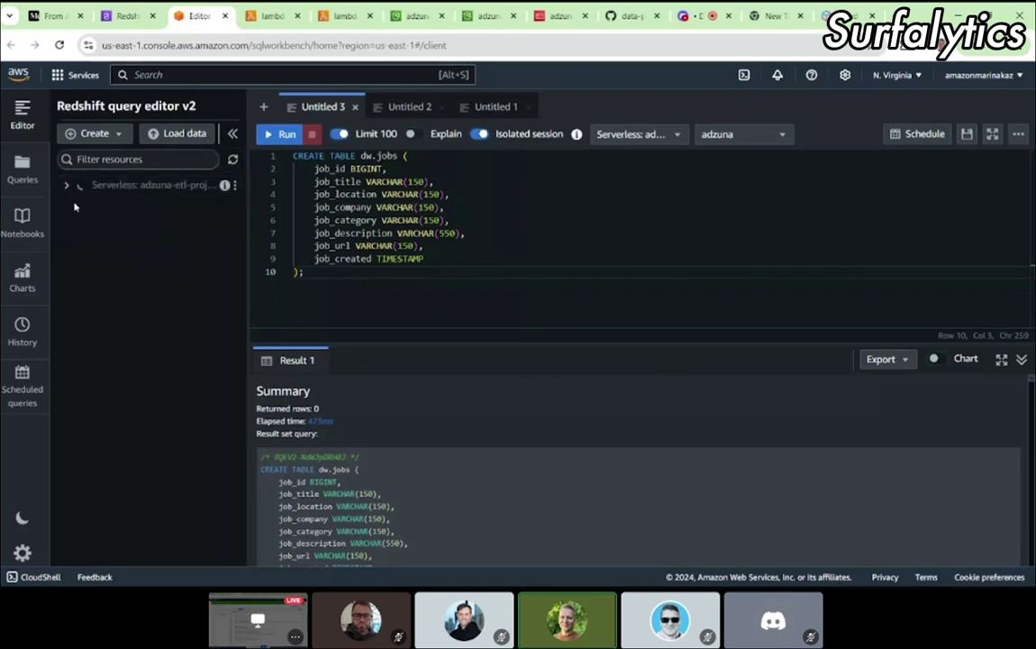
left_click(91, 208)
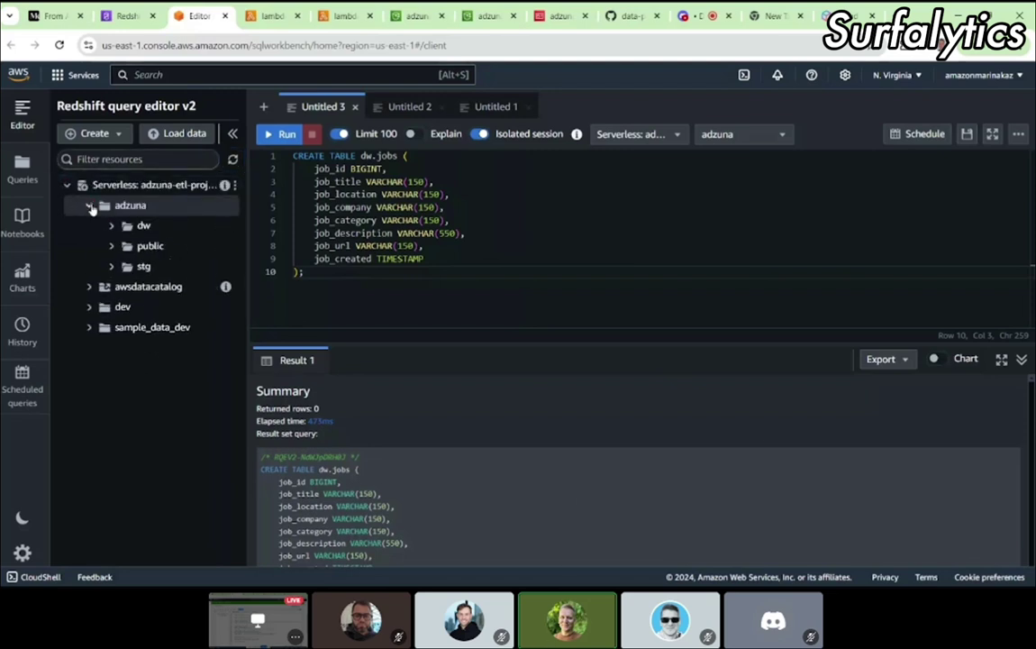
left_click(111, 227)
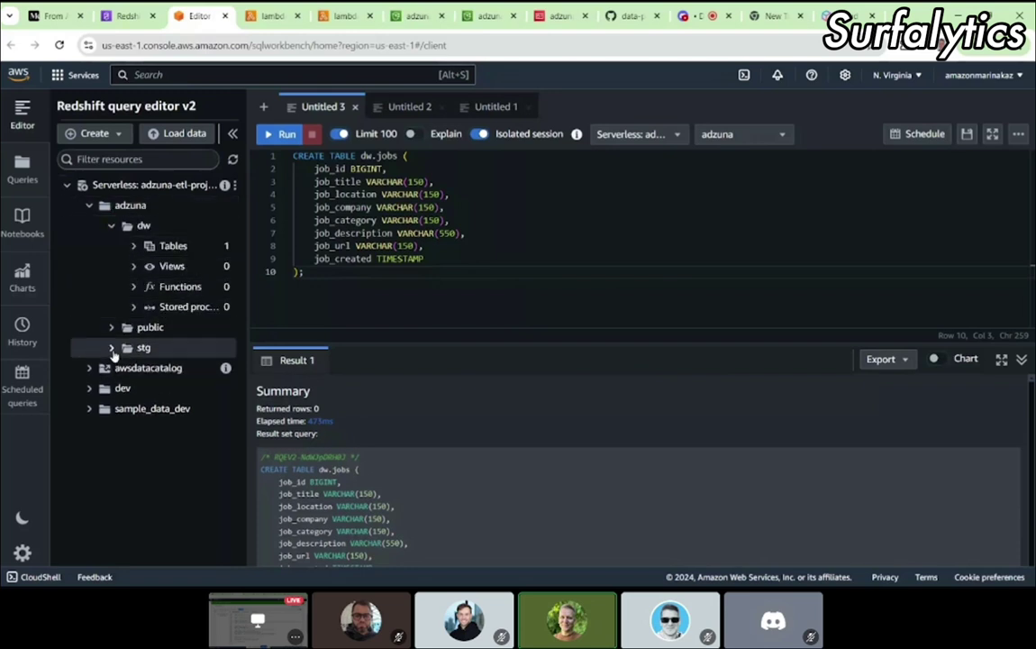
left_click(111, 348)
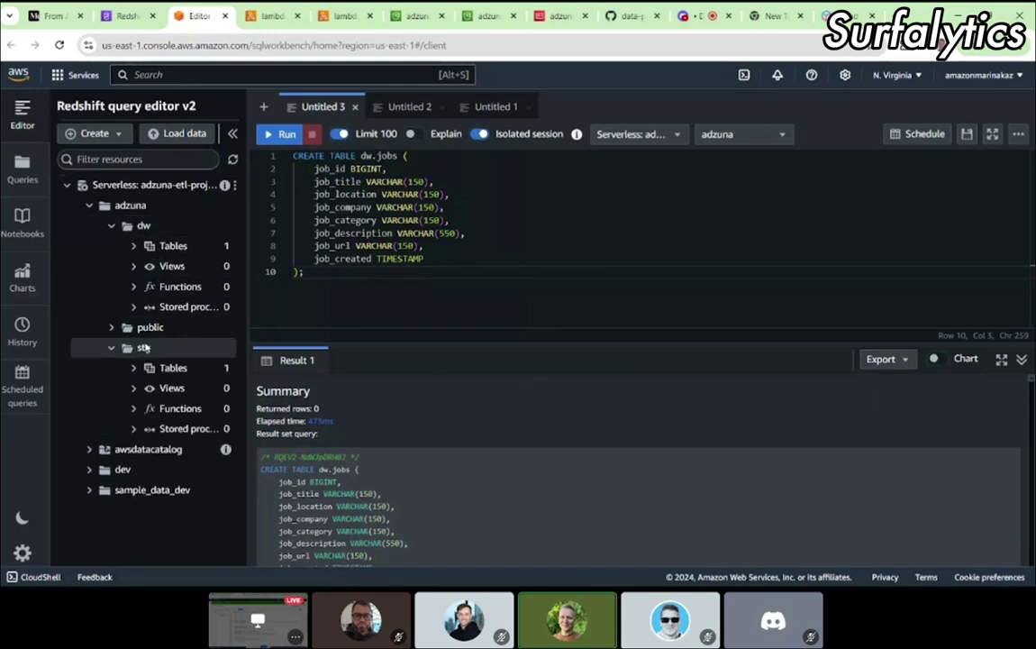
left_click(134, 247)
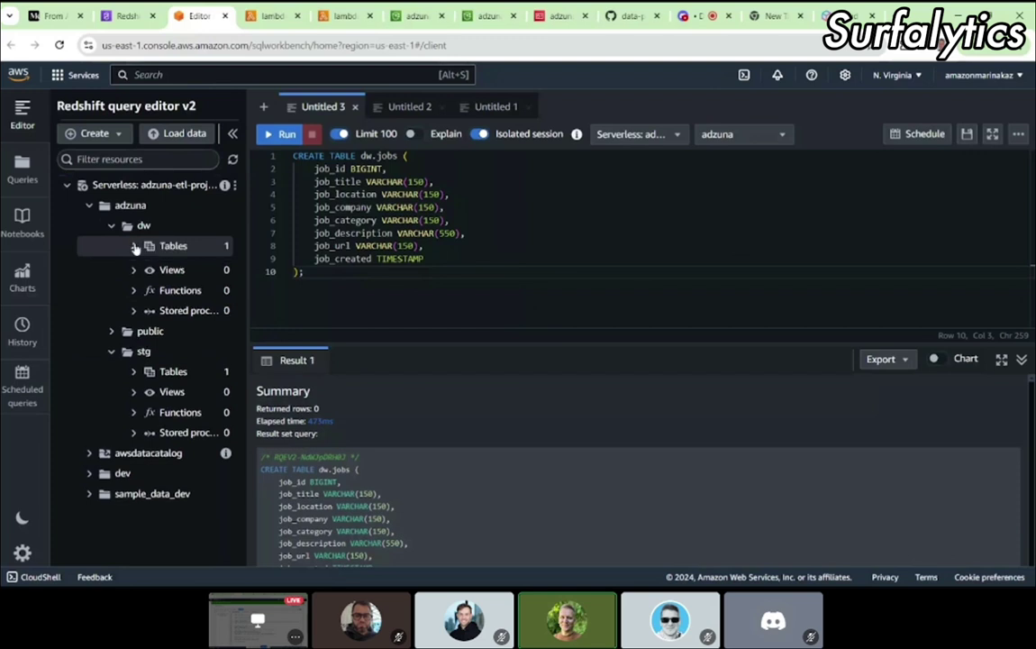
left_click(135, 388)
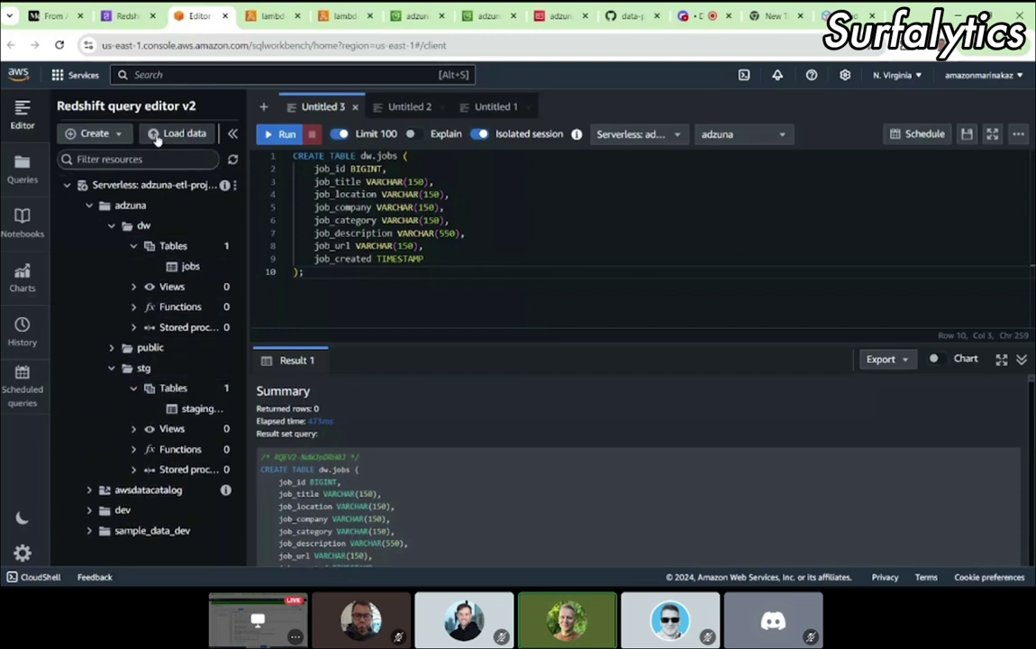
Step: Go to the Medium article and scroll to Step 6's Lambda creation instructions
left_click(40, 15)
scroll(367, 363, "down", 8)
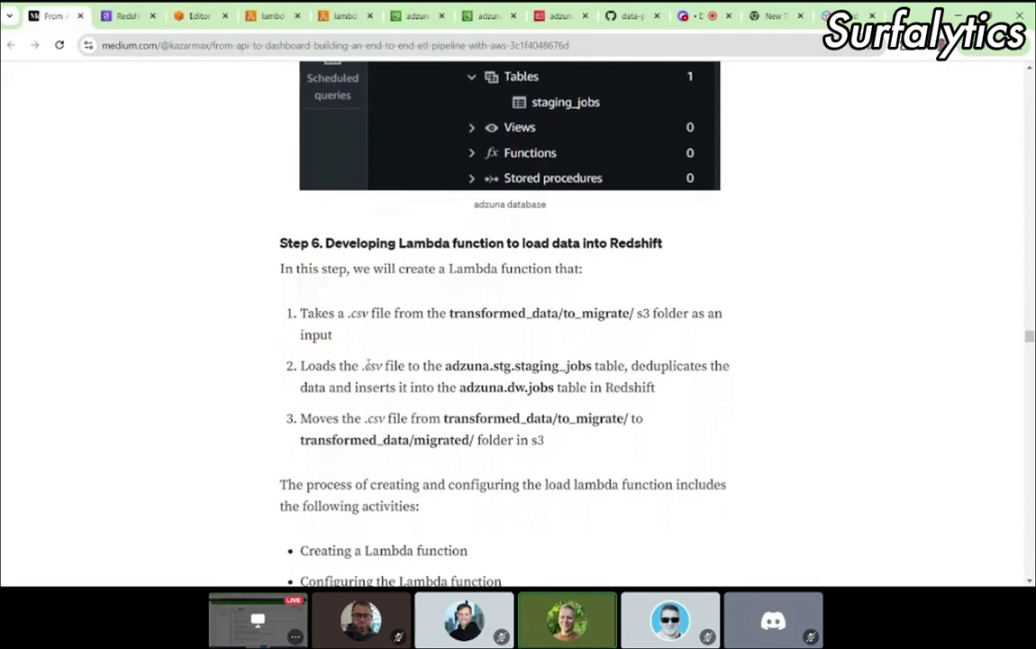
scroll(367, 363, "up", 1)
scroll(368, 367, "up", 1)
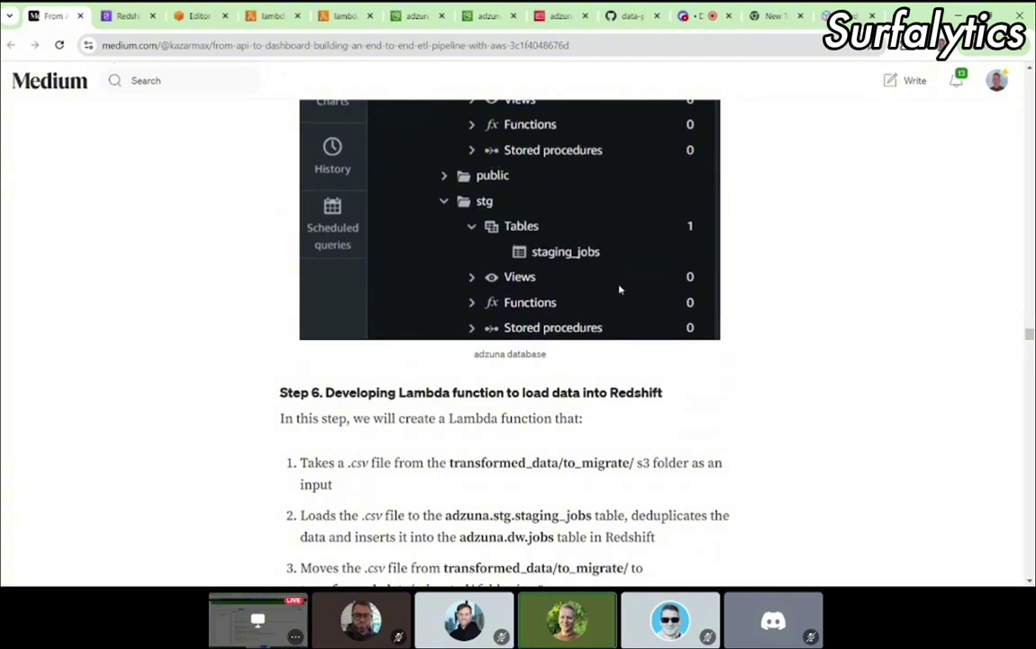
scroll(620, 289, "down", 1)
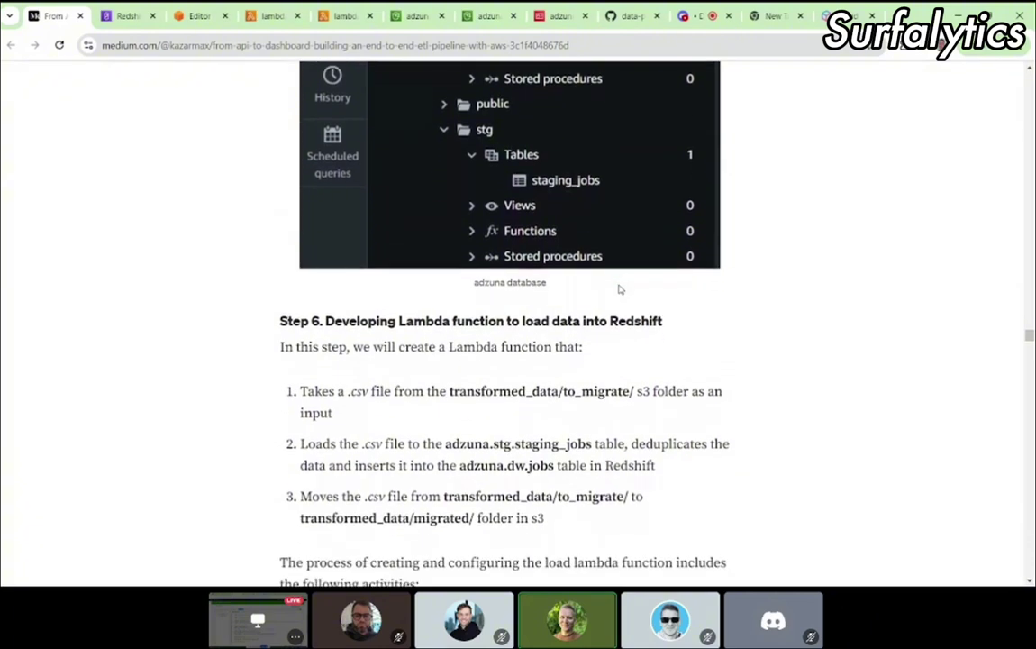
scroll(620, 289, "down", 1)
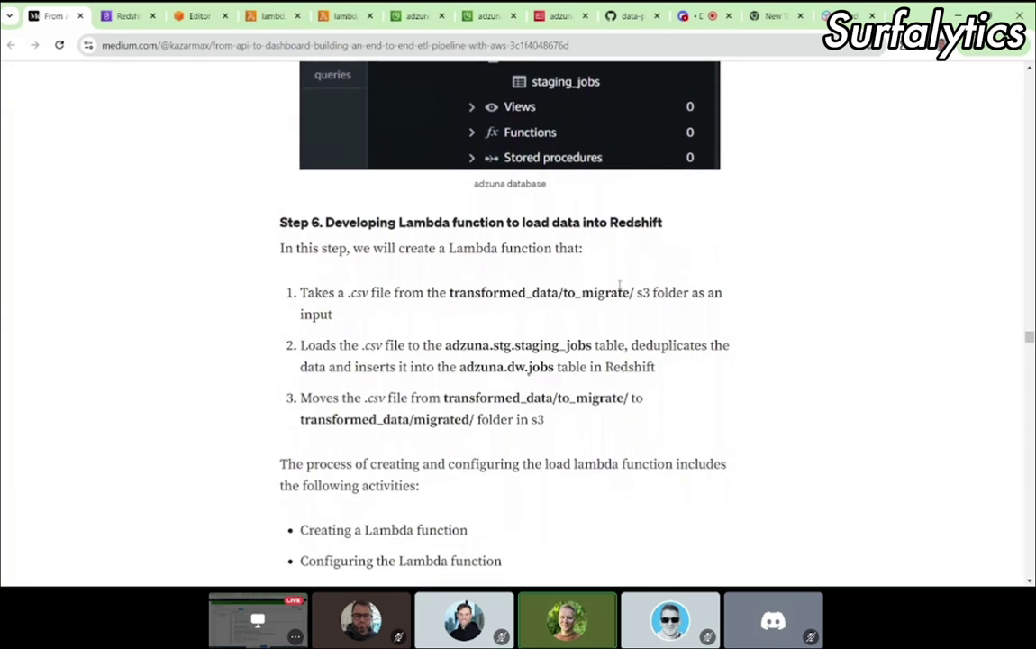
scroll(388, 240, "down", 1)
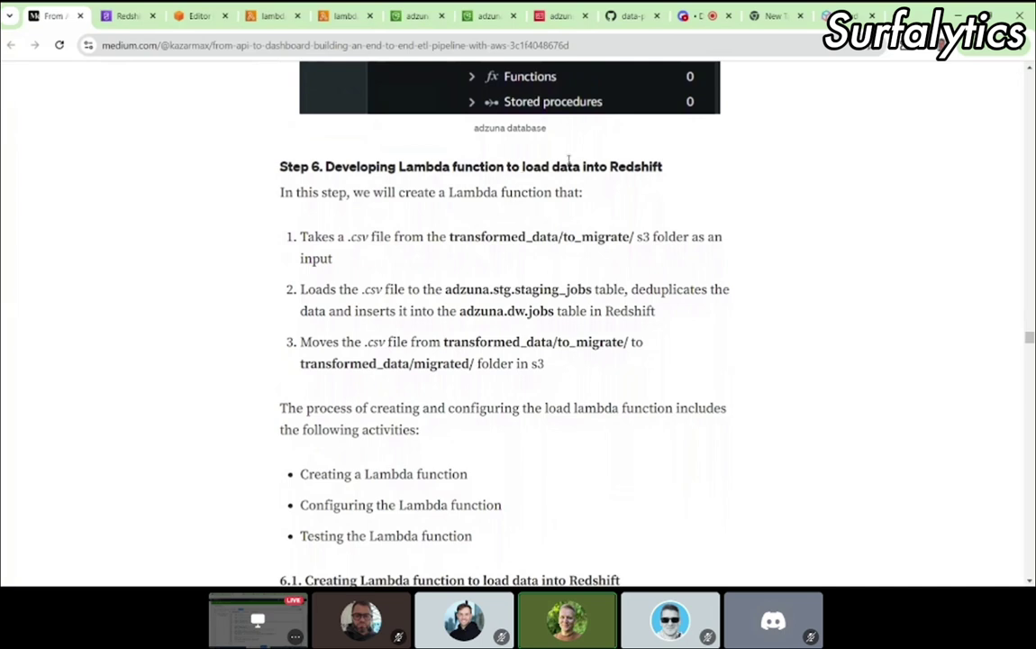
scroll(596, 252, "down", 2)
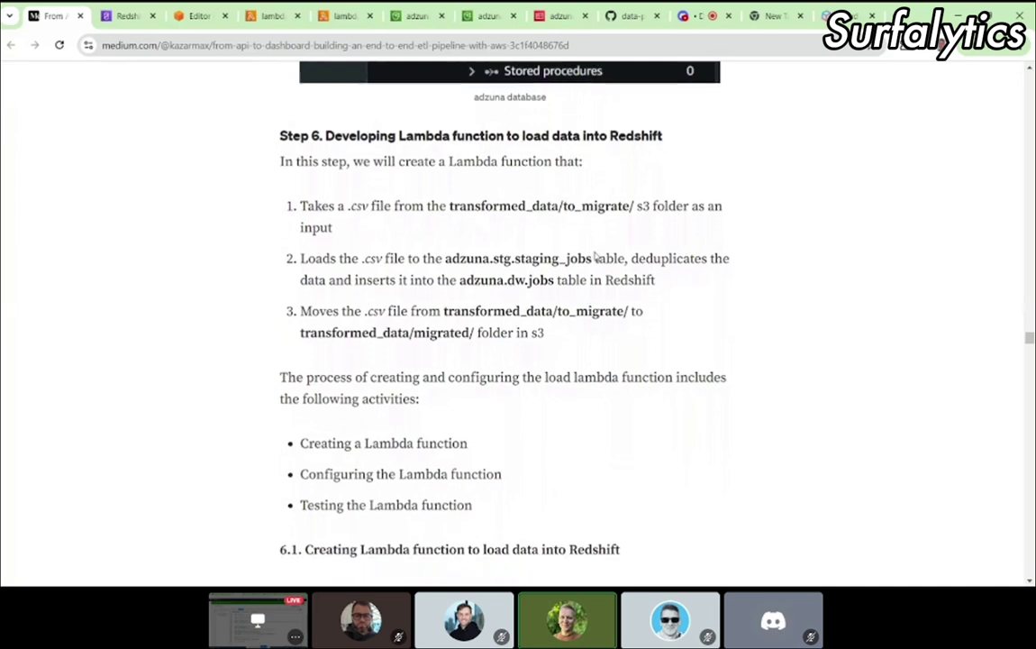
scroll(346, 94, "up", 1)
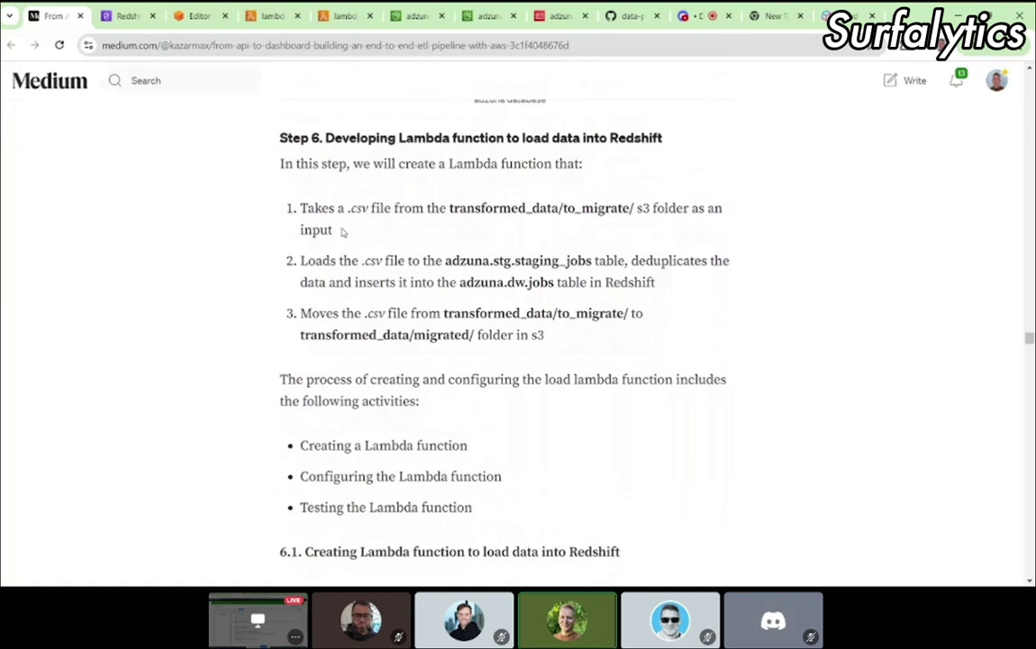
Step: Highlight the step details: input file, .csv file, dw schema, and the to_migrate and migrated folders
left_click_drag(348, 208, 462, 203)
left_click(546, 223)
left_click_drag(364, 262, 553, 282)
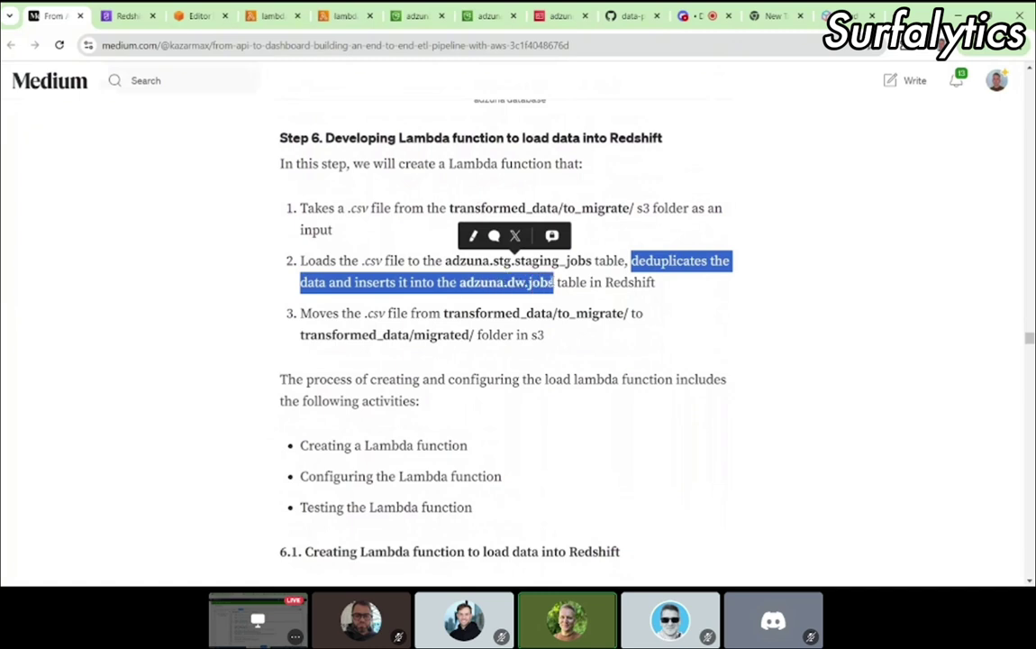
double_click(515, 282)
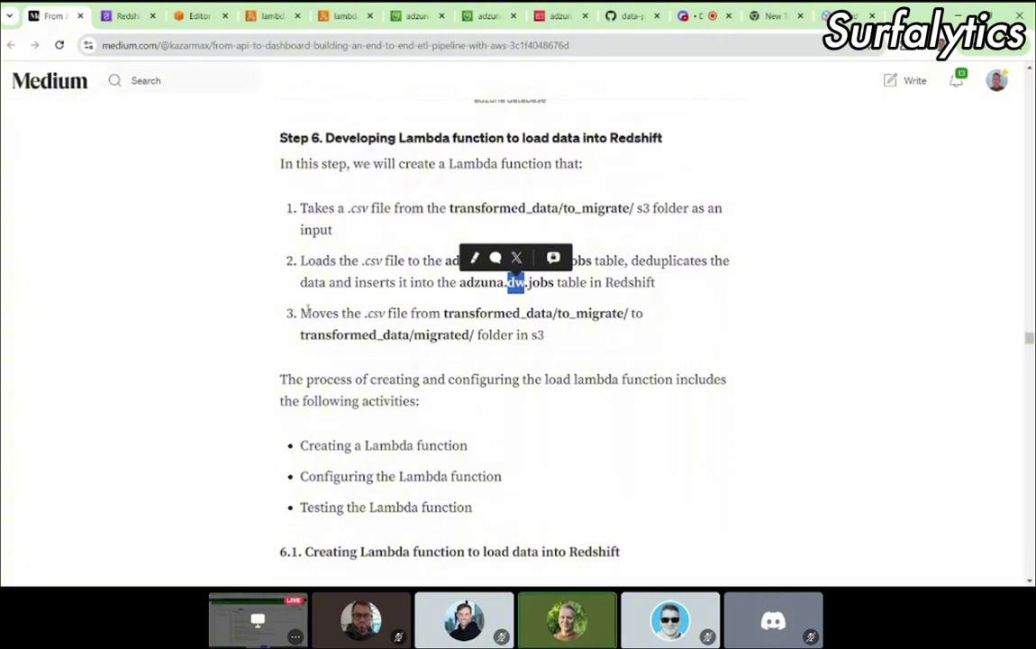
left_click_drag(300, 312, 566, 331)
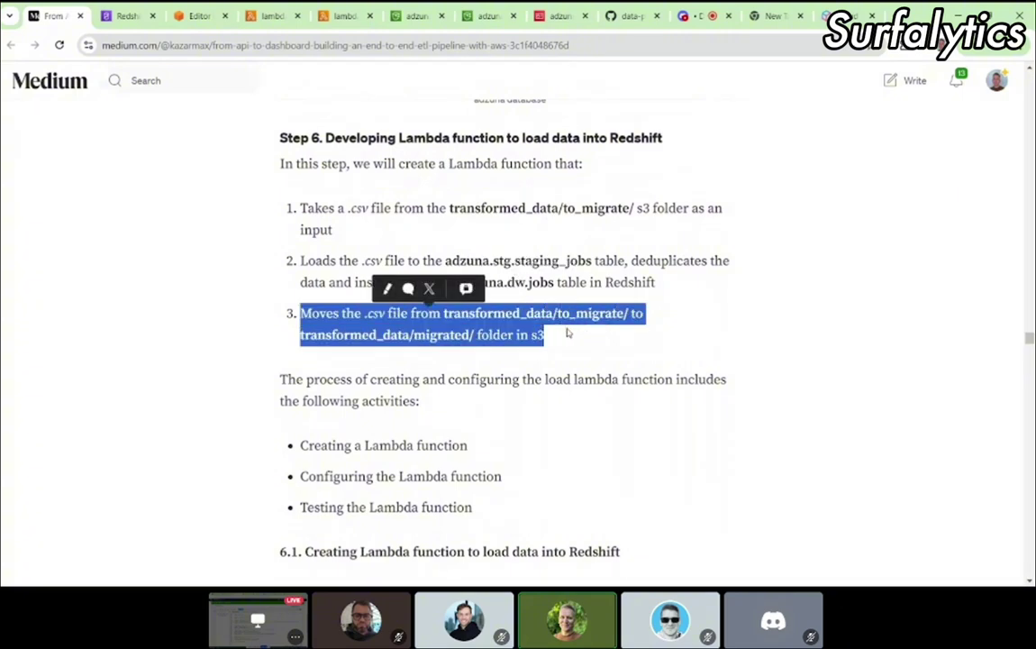
left_click(478, 313)
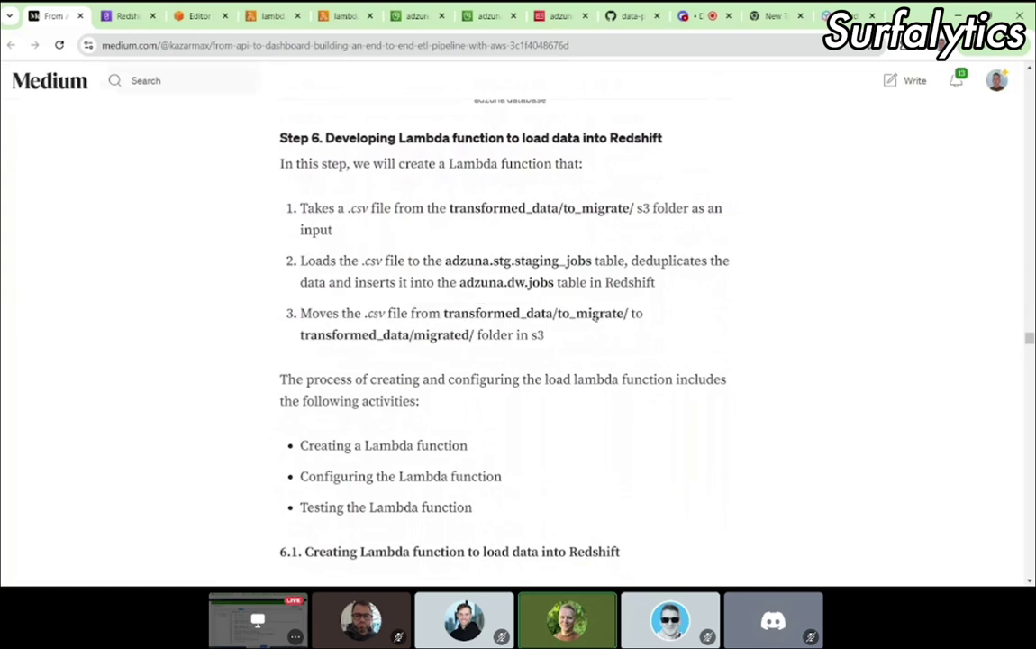
double_click(590, 313)
left_click(555, 335)
double_click(417, 334)
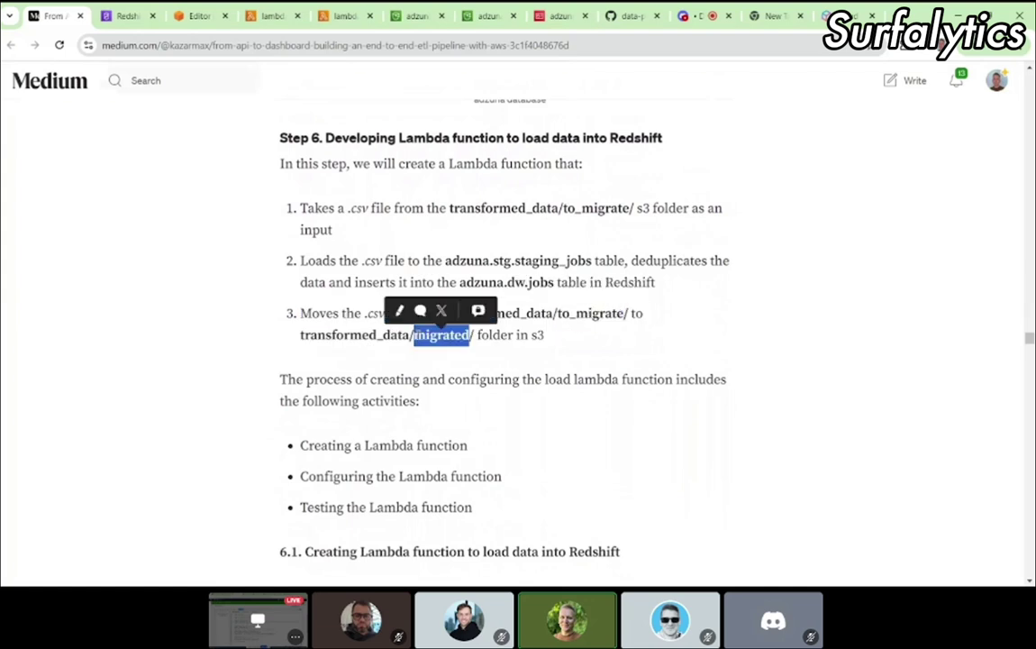
left_click(552, 344)
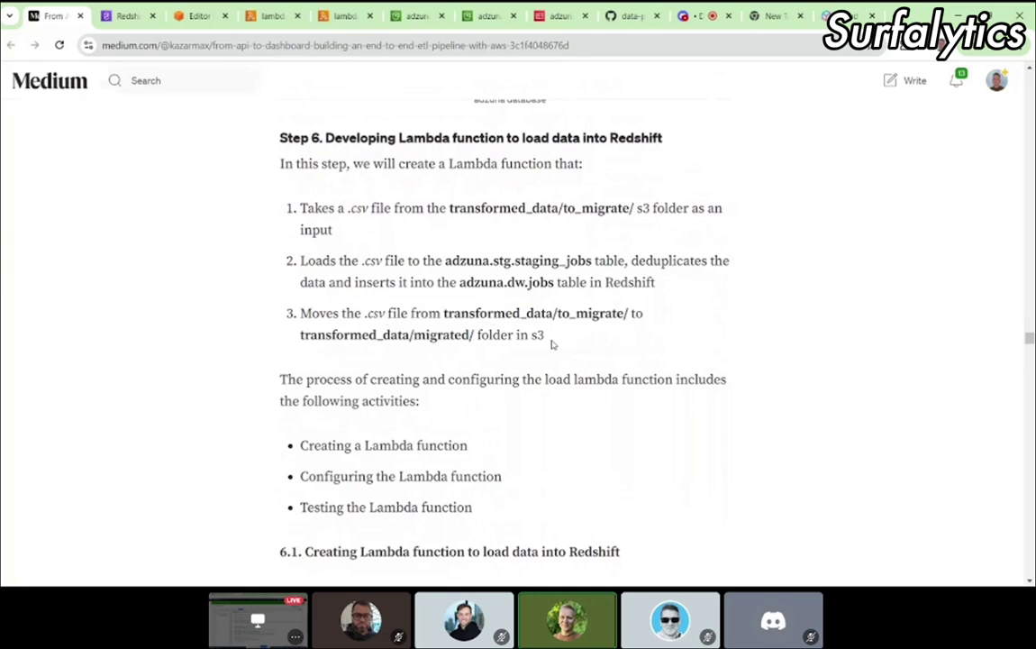
Step: Open the console.aws.amazon.com/lambda link from section 6.1 in a new background tab
scroll(552, 344, "down", 3)
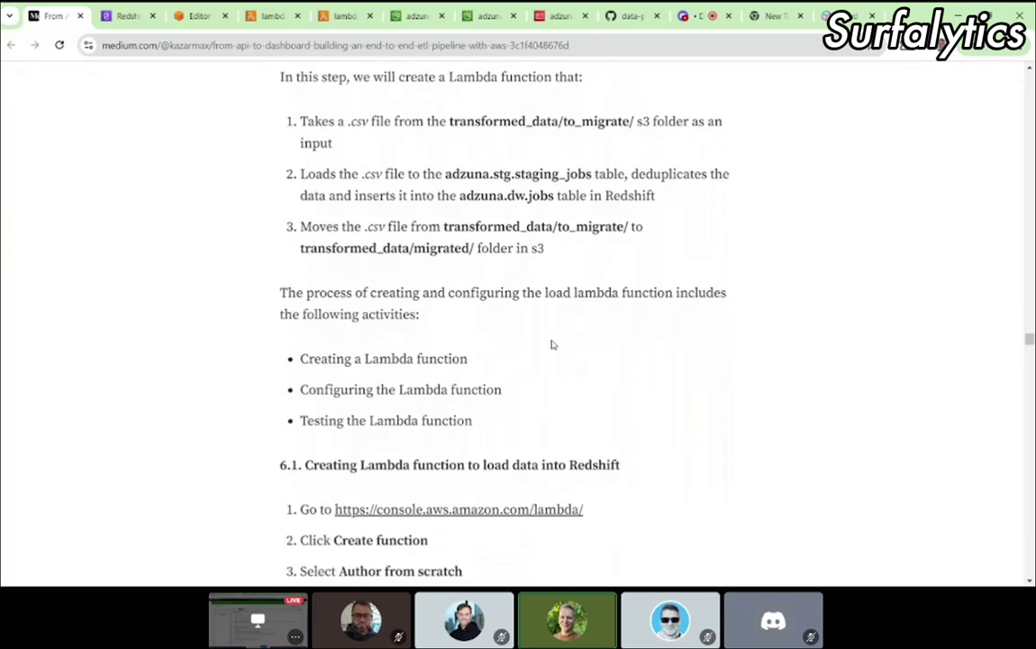
scroll(552, 344, "down", 2)
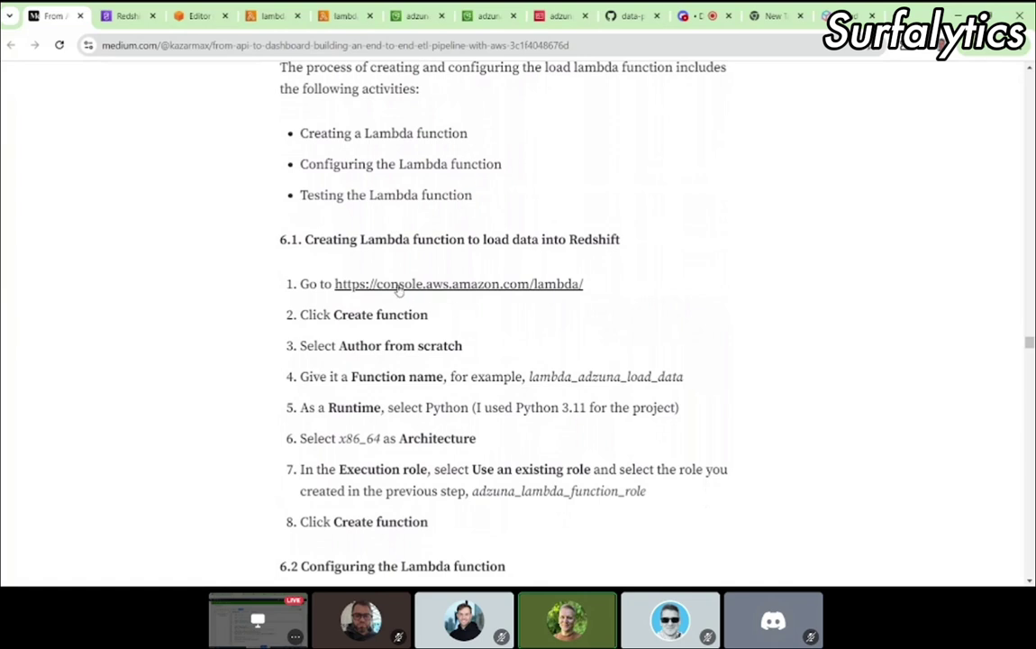
middle_click(399, 284)
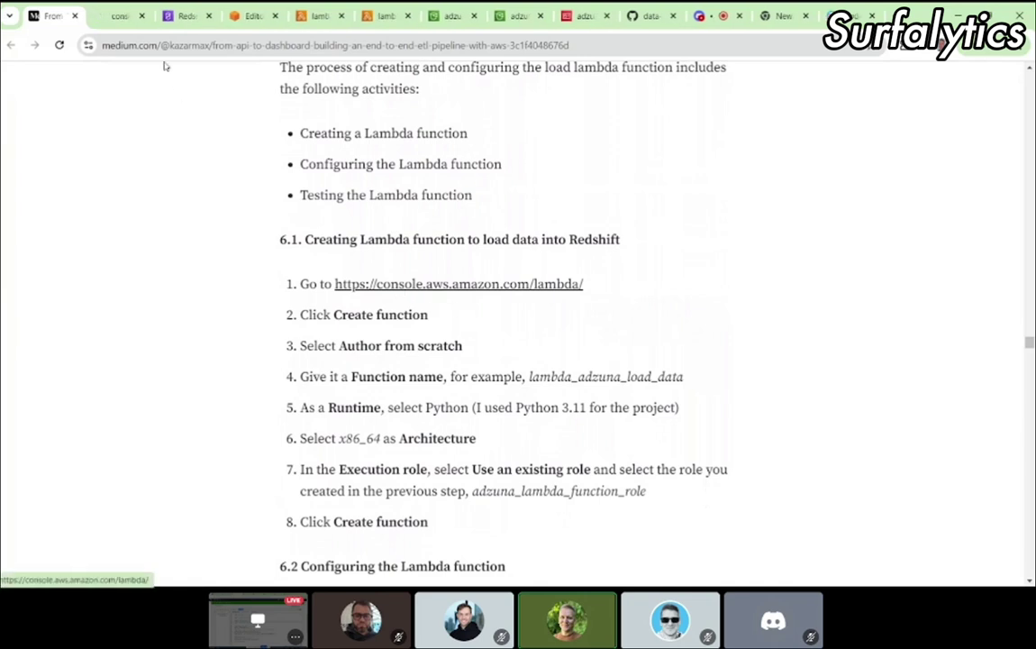
Step: Start a new Lambda function named lambda_adzuna_load_data, copying the name from the tutorial
left_click(110, 18)
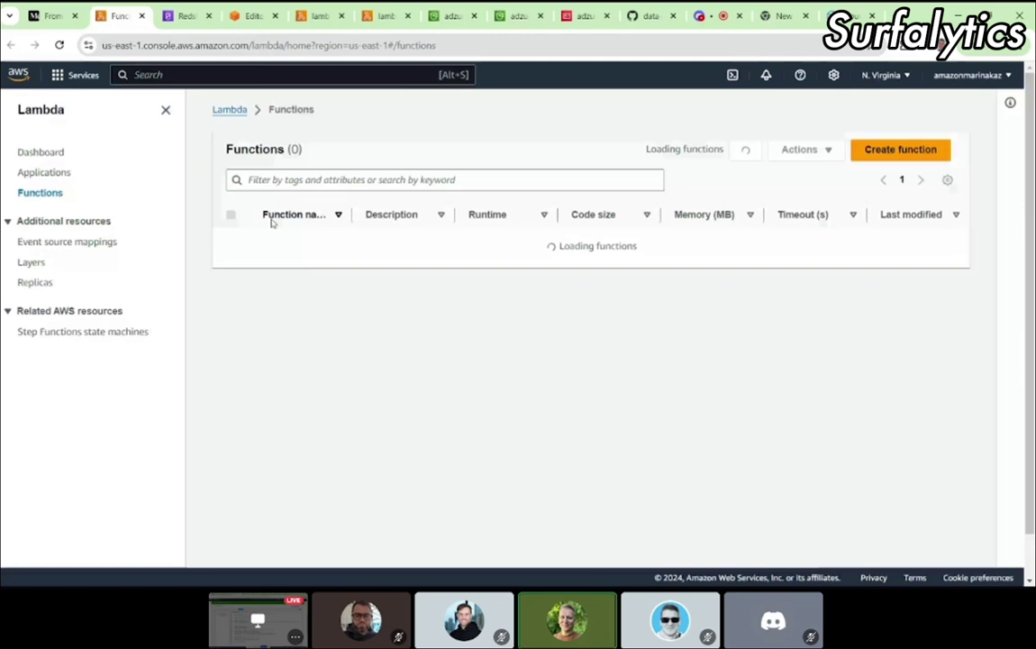
left_click(50, 15)
scroll(455, 271, "down", 3)
left_click(118, 16)
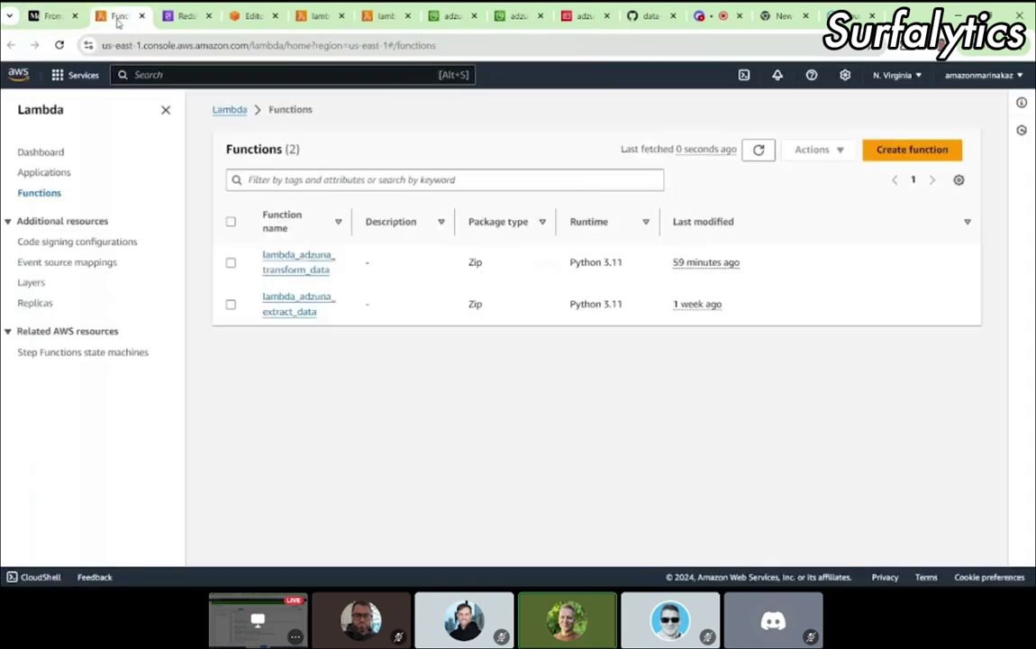
left_click(894, 151)
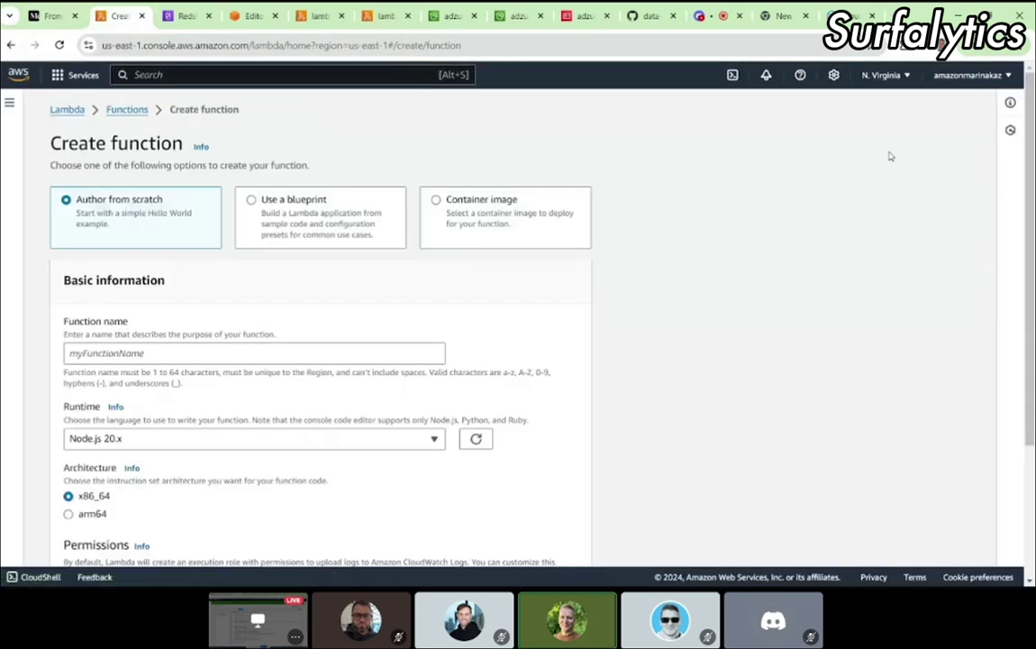
left_click(51, 16)
scroll(486, 180, "down", 1)
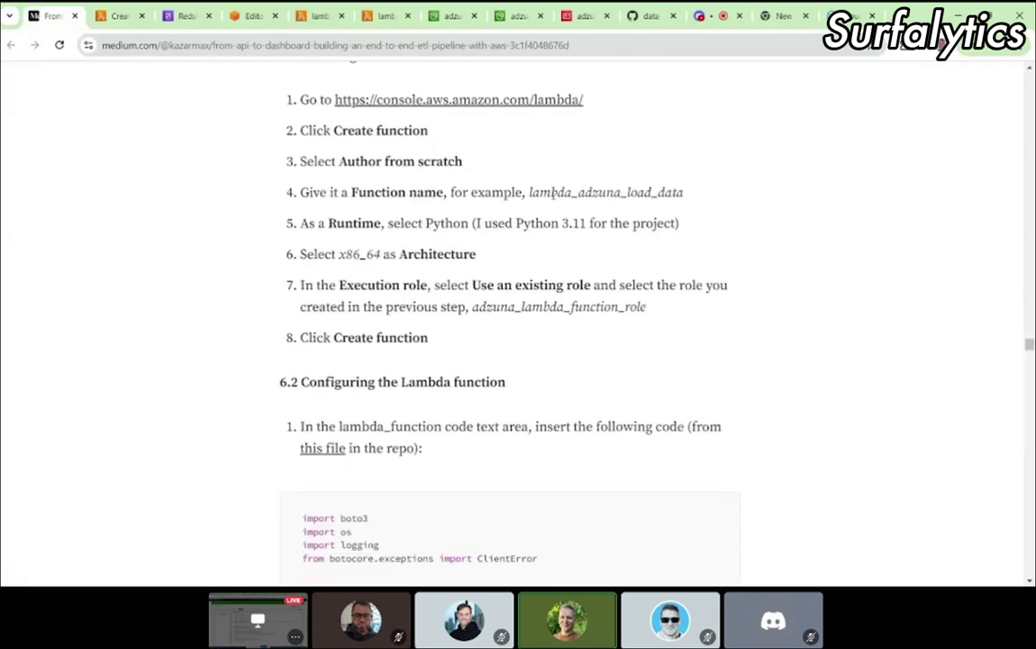
double_click(605, 191)
key("ctrl+c")
left_click(121, 24)
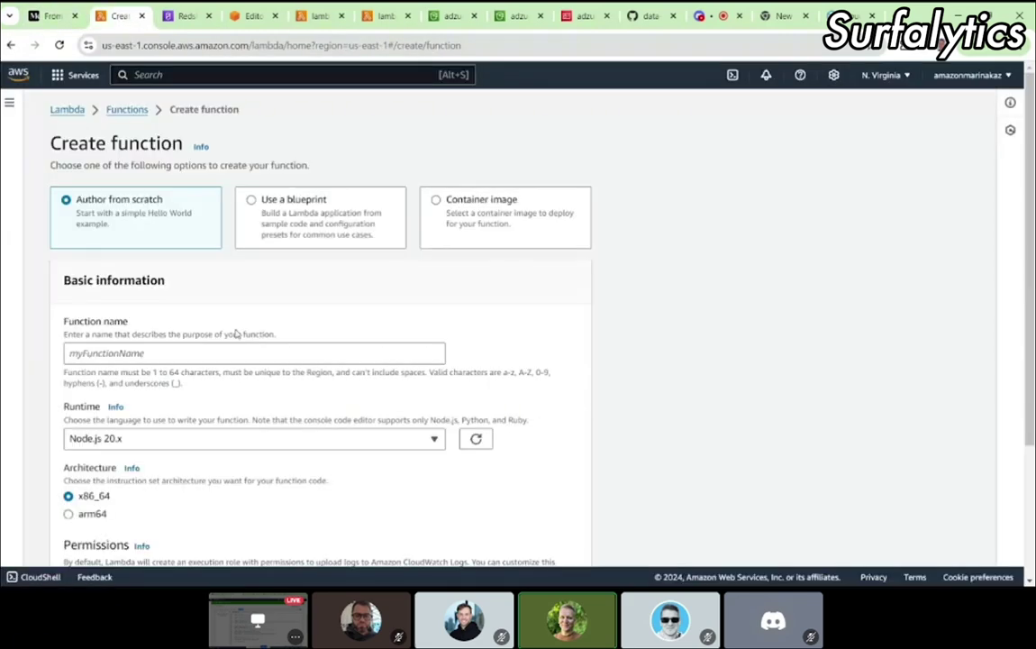
scroll(217, 302, "down", 2)
left_click(119, 237)
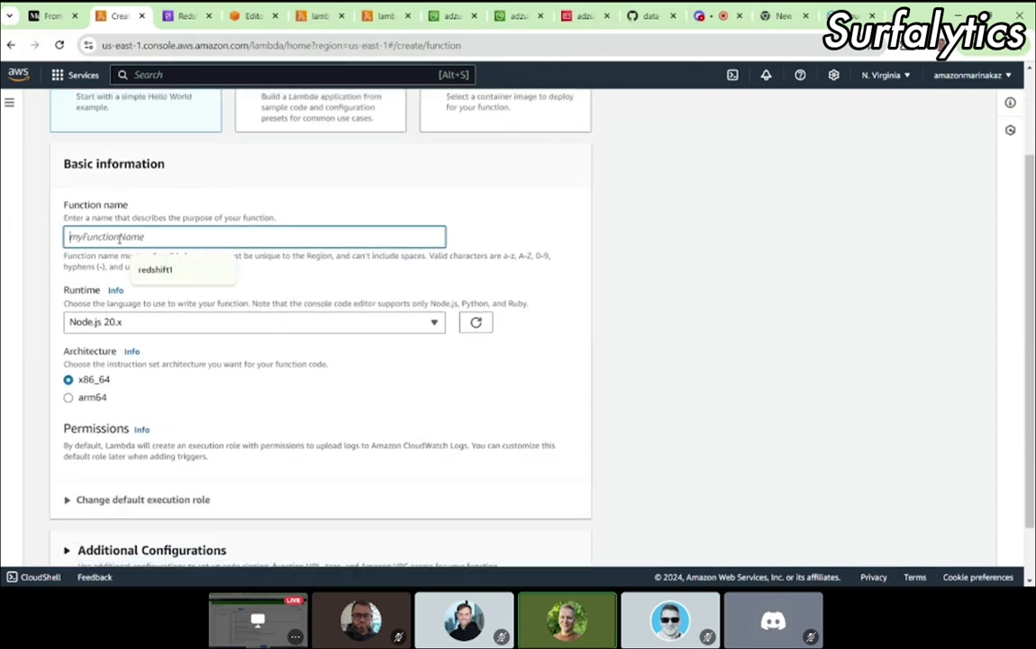
key("ctrl+v")
Step: Set the function runtime to Python 3.11
left_click(104, 323)
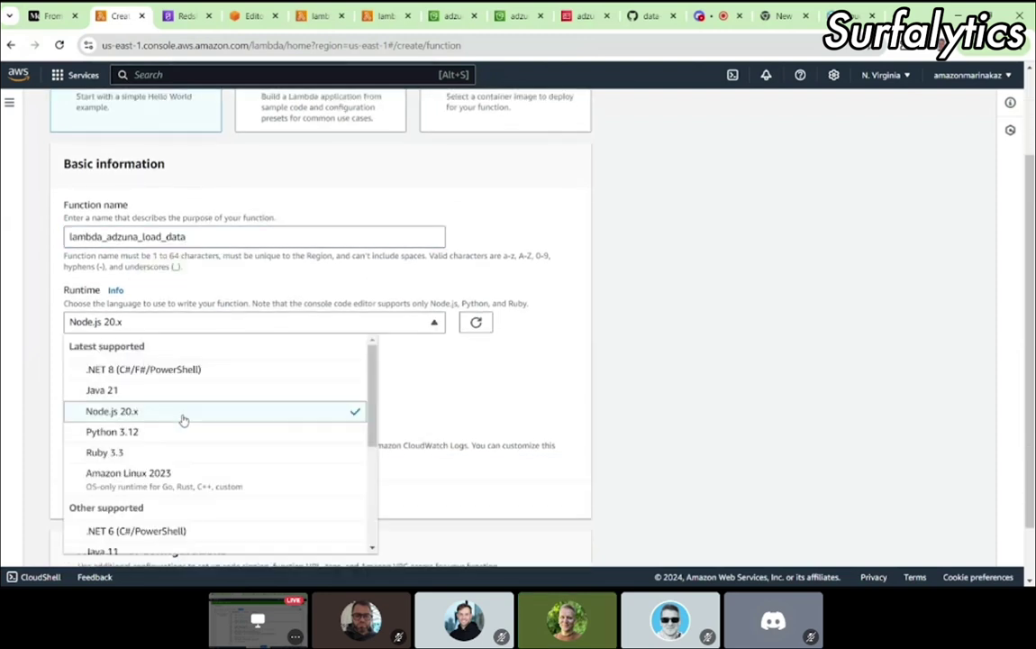
scroll(172, 470, "down", 4)
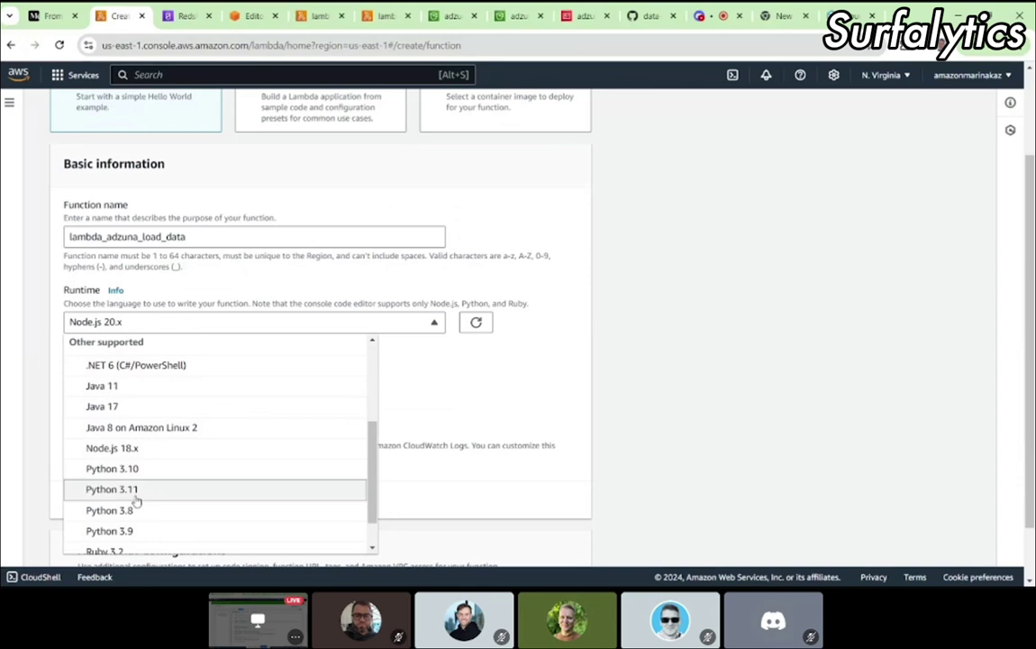
left_click(126, 489)
scroll(277, 378, "down", 1)
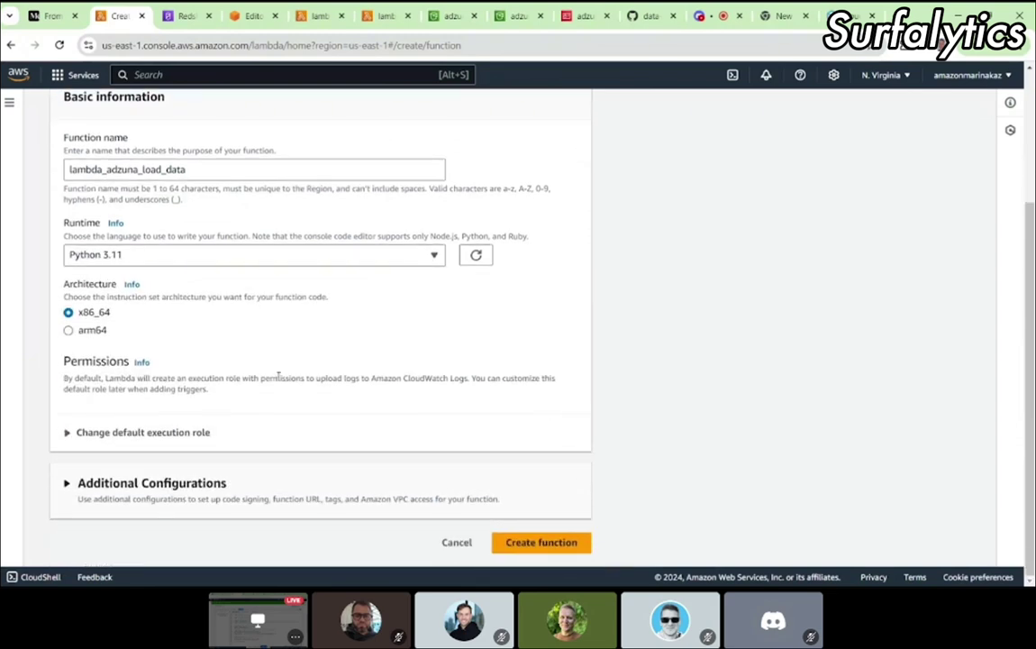
left_click(50, 16)
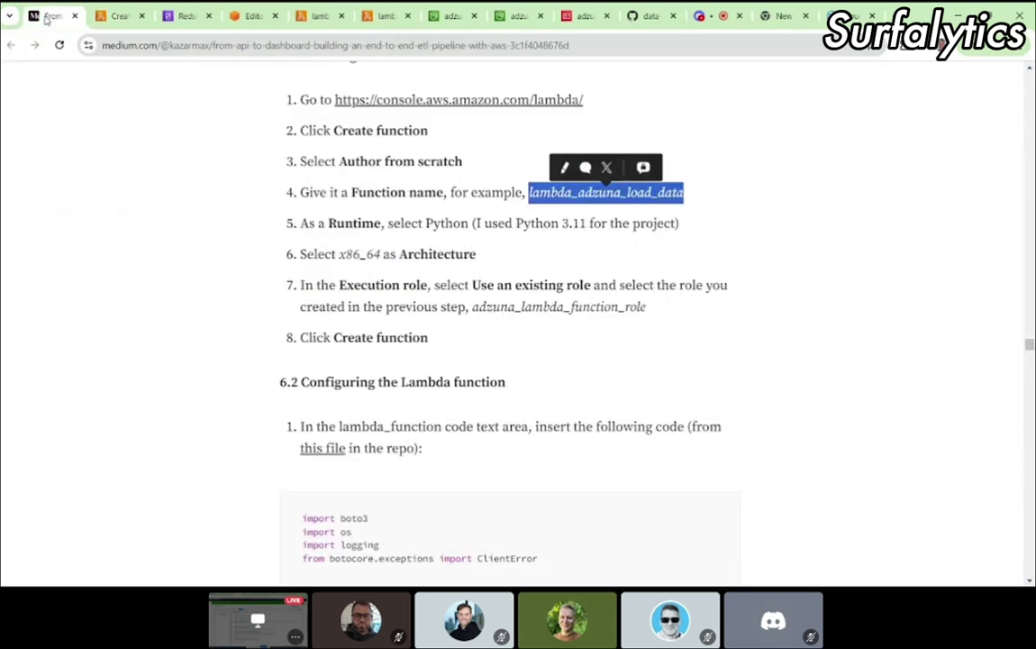
left_click(115, 15)
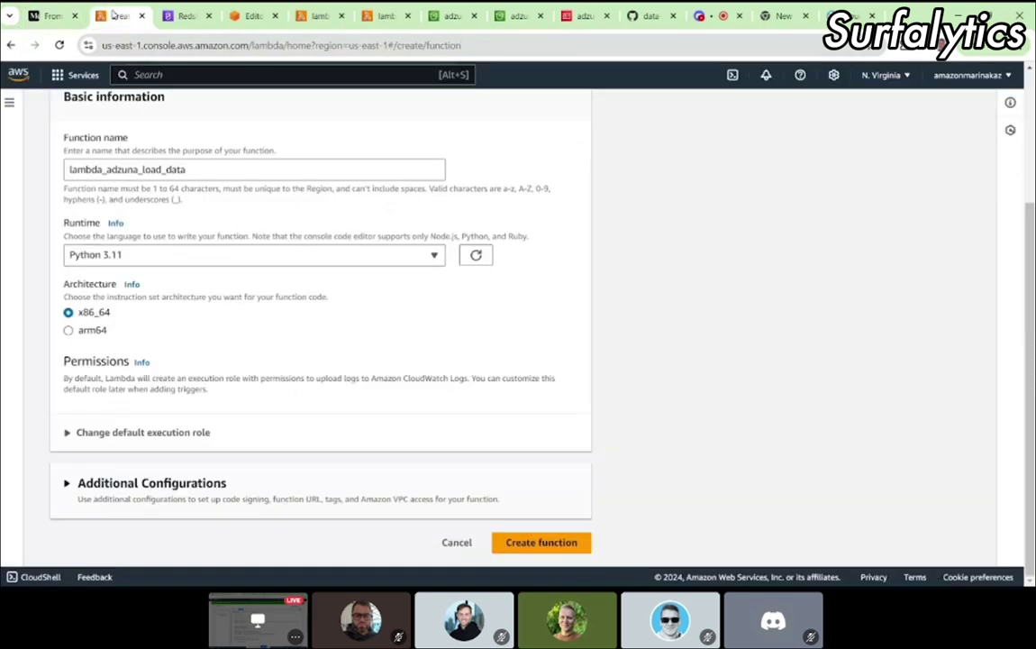
Step: Use the existing adzuna_lambda_function_role as the execution role and view its IAM details
left_click(94, 432)
scroll(90, 430, "down", 3)
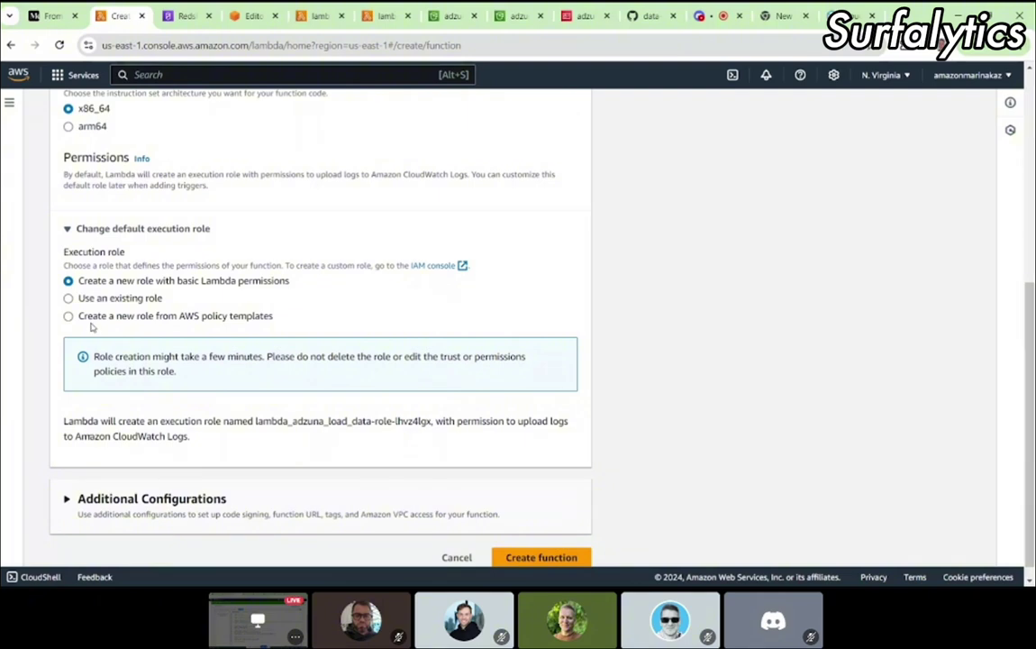
left_click(68, 298)
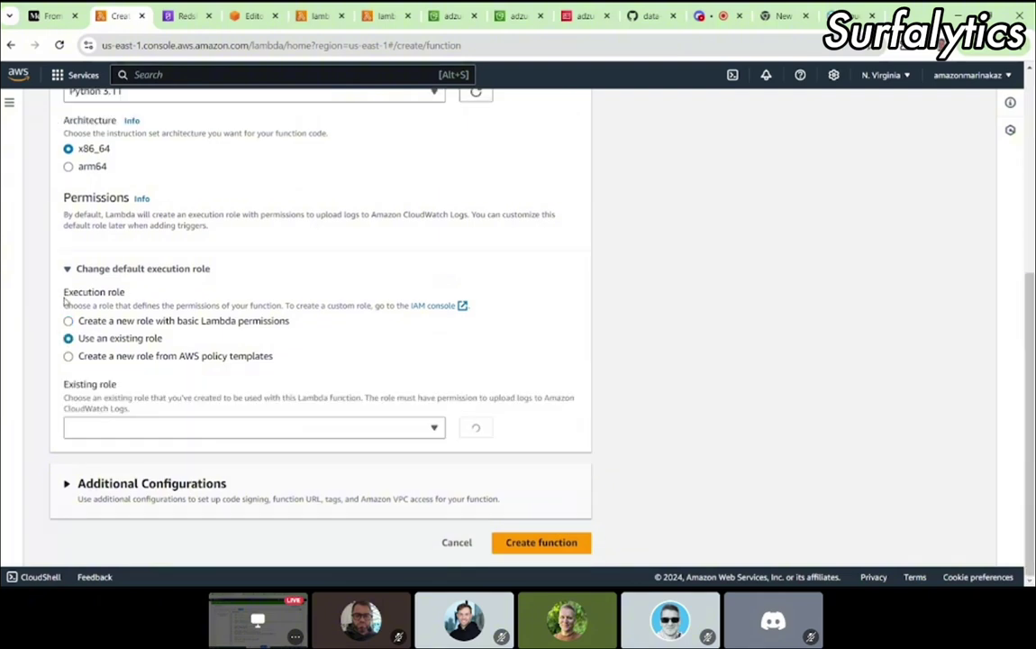
left_click(94, 429)
left_click(144, 469)
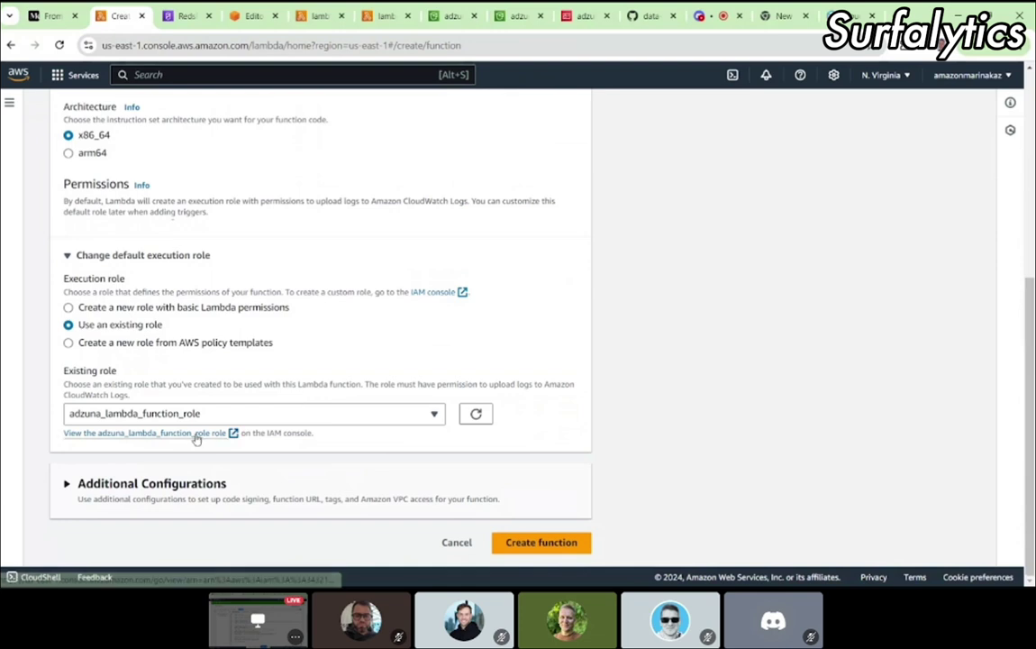
left_click(196, 436)
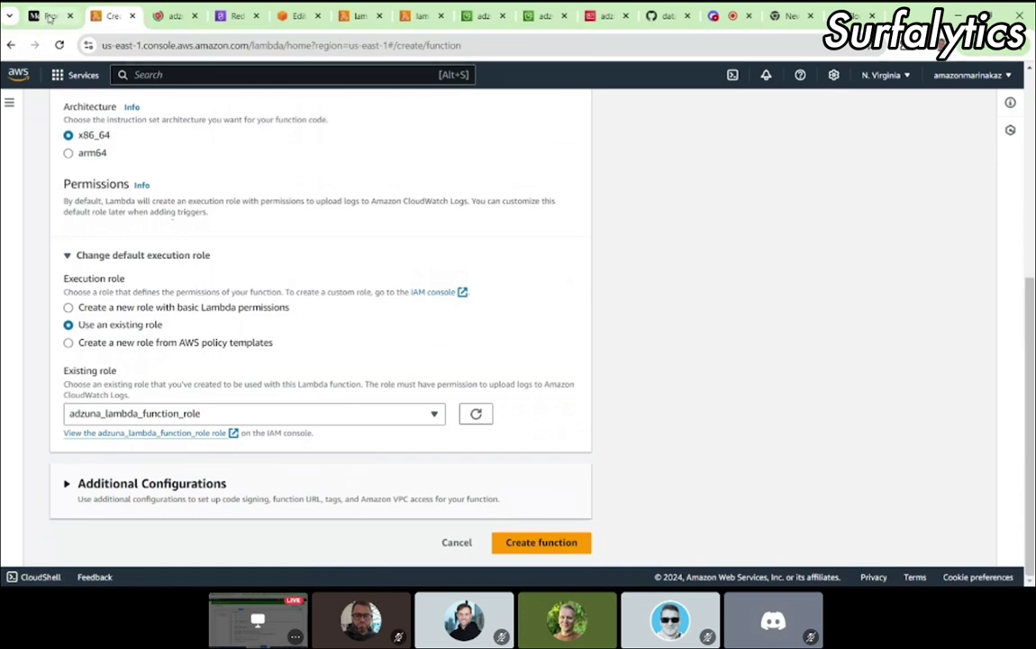
left_click(50, 17)
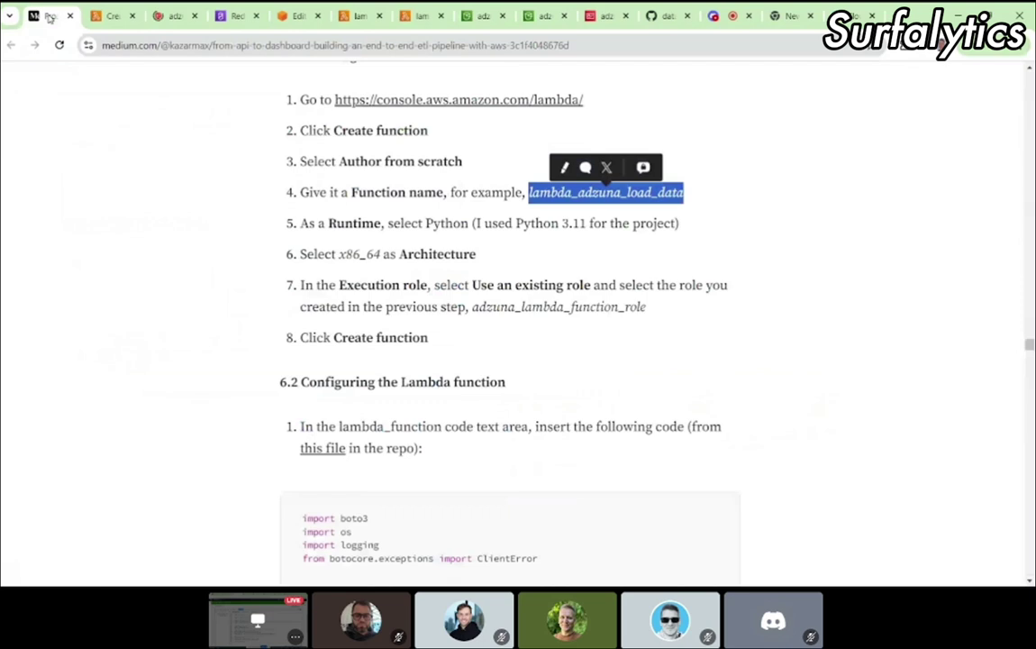
left_click(108, 17)
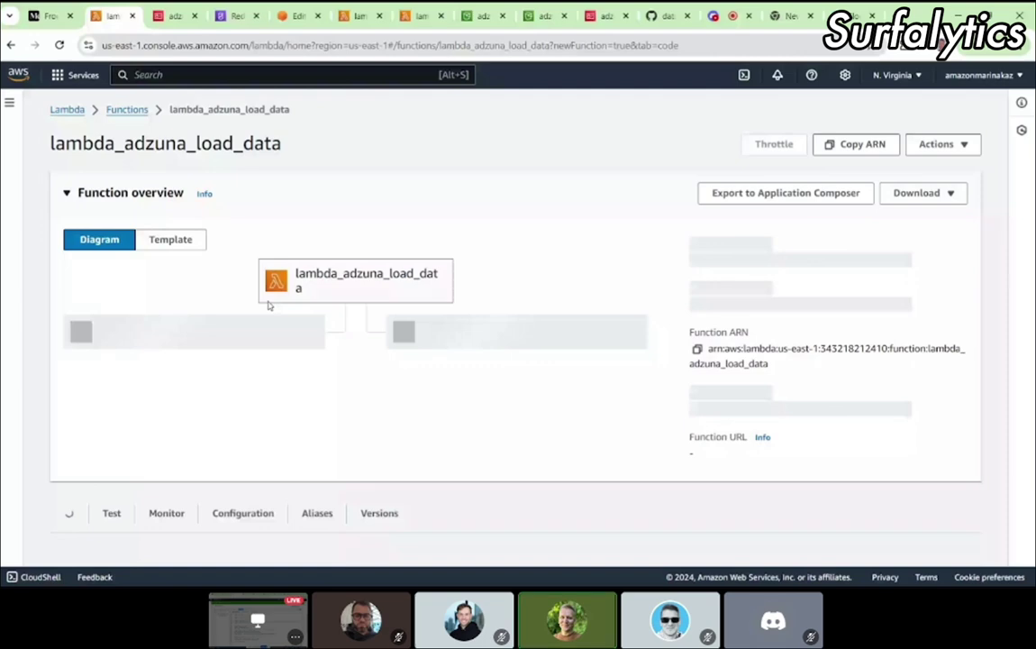
Step: Expand adzuna_lambda_role_policy in IAM and locate its Redshift resource ARN
key("ctrl+Tab")
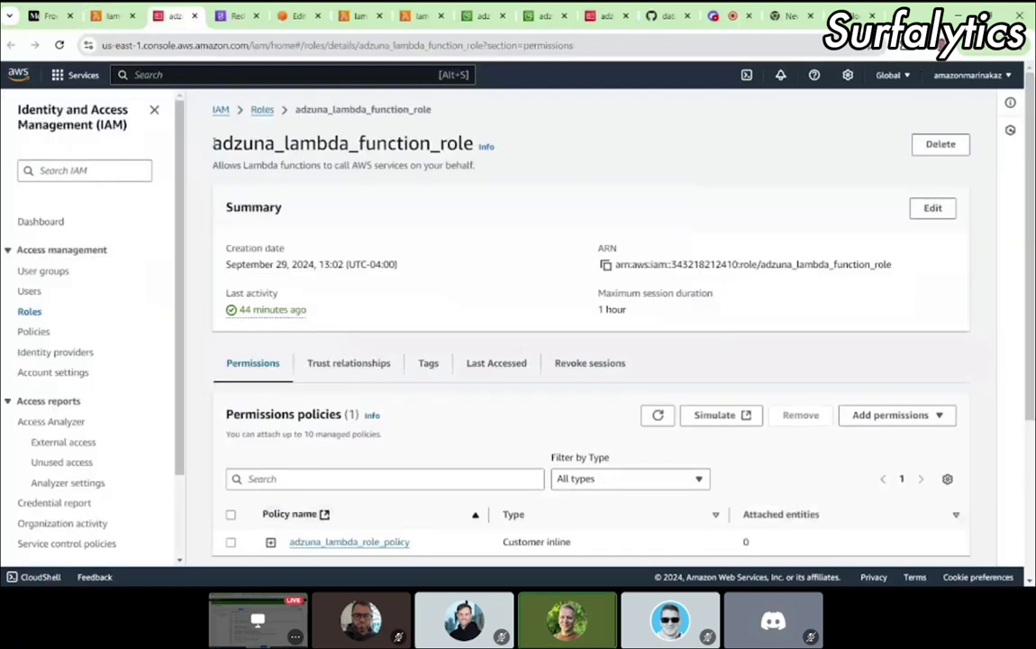
left_click_drag(212, 143, 459, 143)
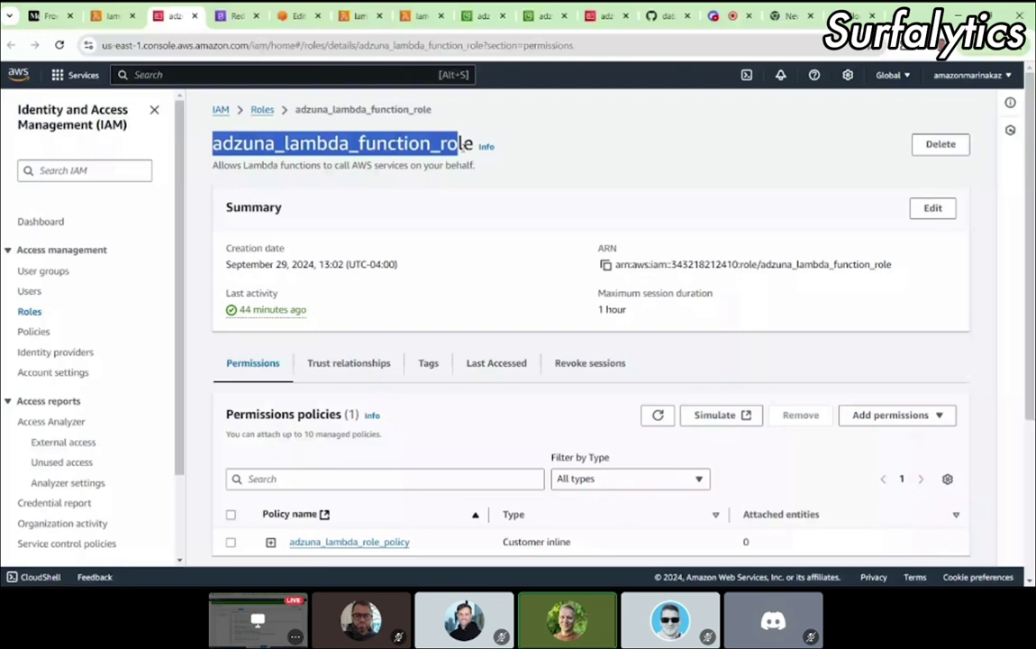
scroll(492, 430, "down", 3)
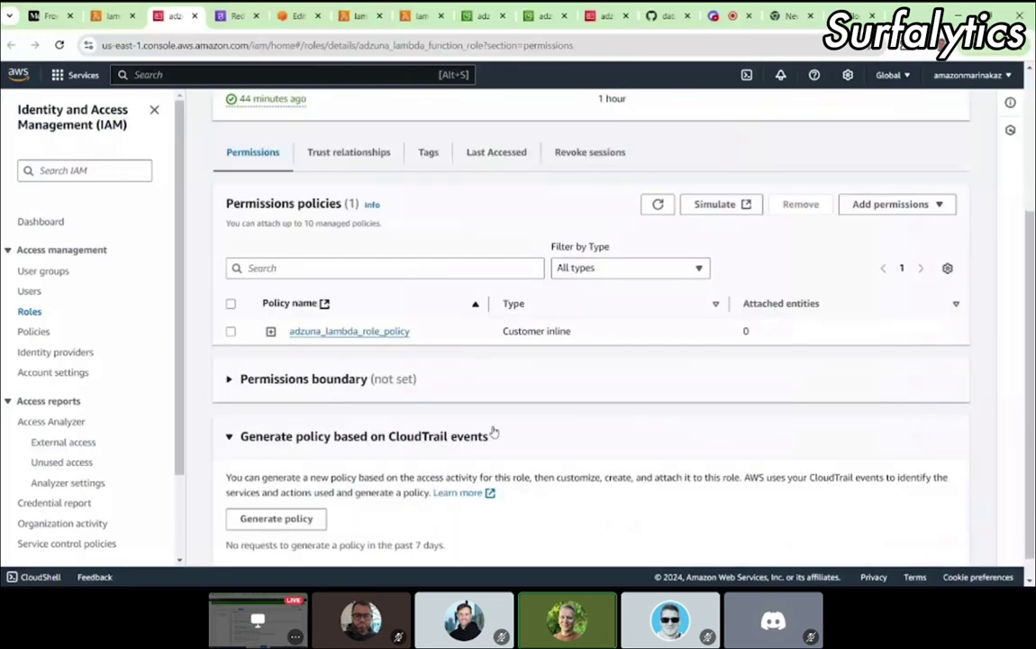
left_click(270, 331)
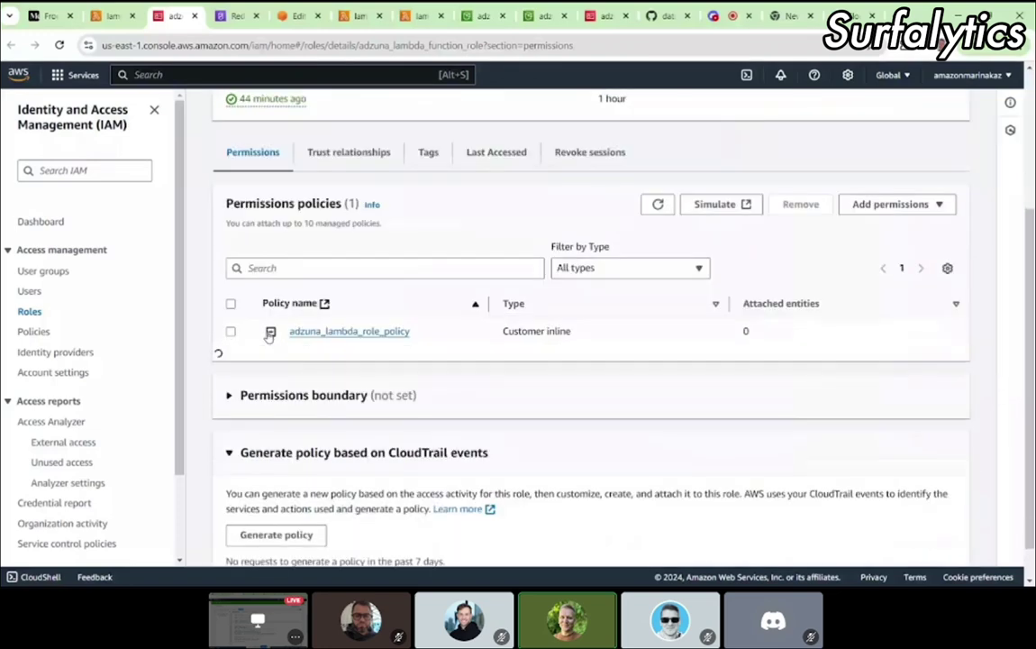
scroll(523, 249, "down", 5)
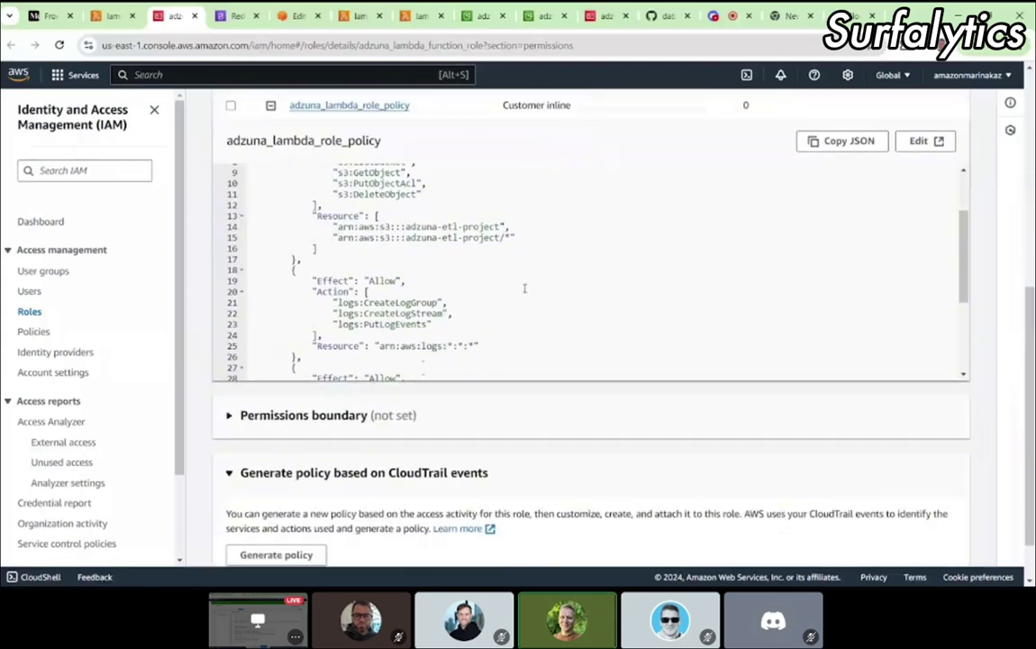
scroll(524, 305, "down", 1)
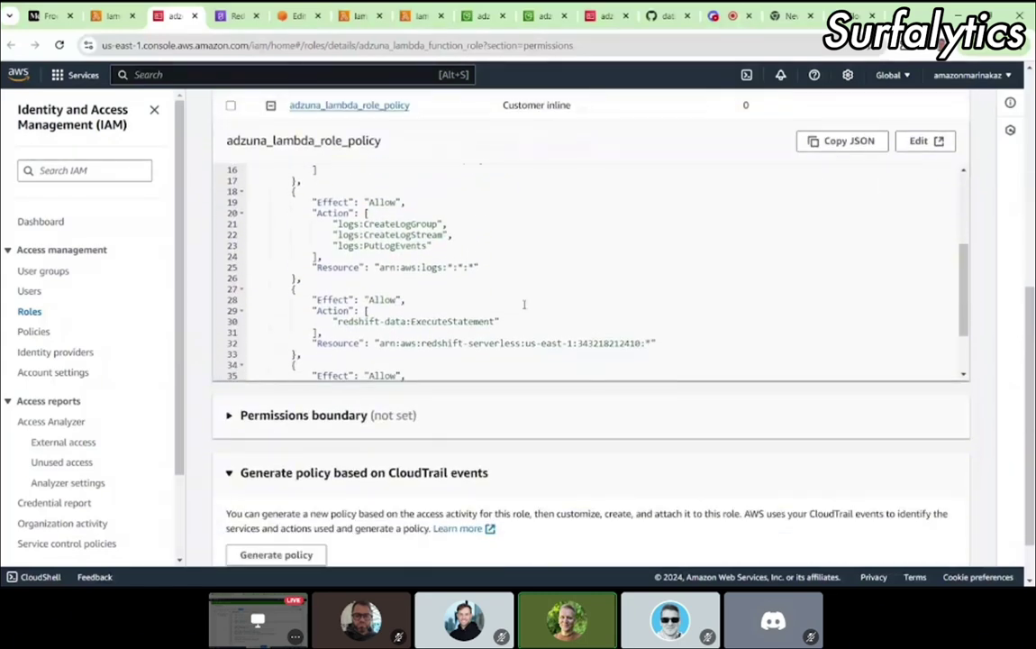
scroll(480, 315, "down", 1)
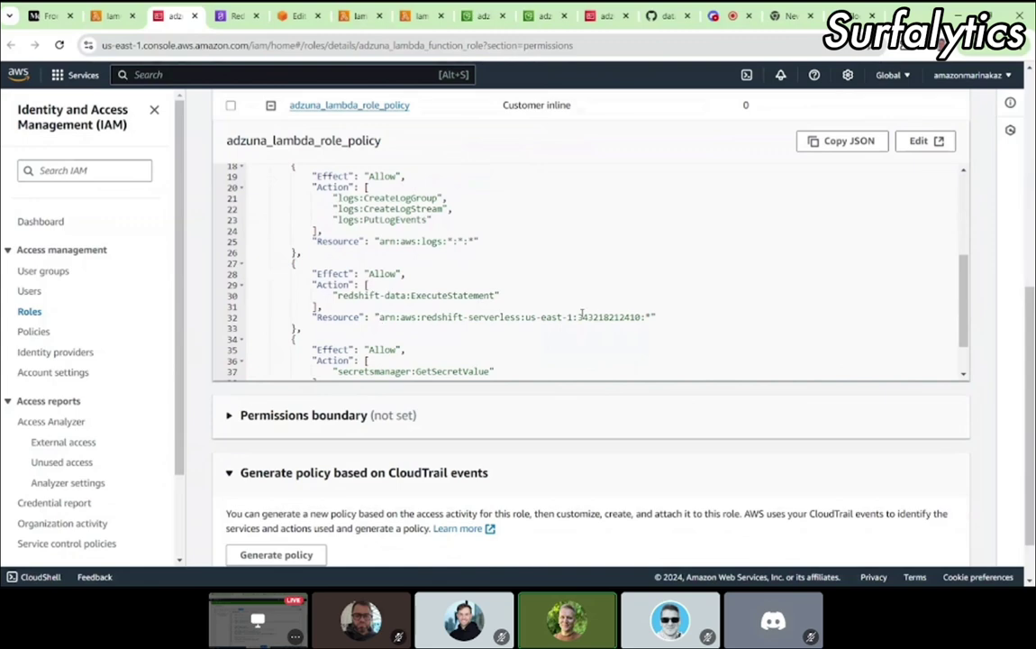
left_click_drag(378, 317, 642, 318)
scroll(643, 317, "up", 5)
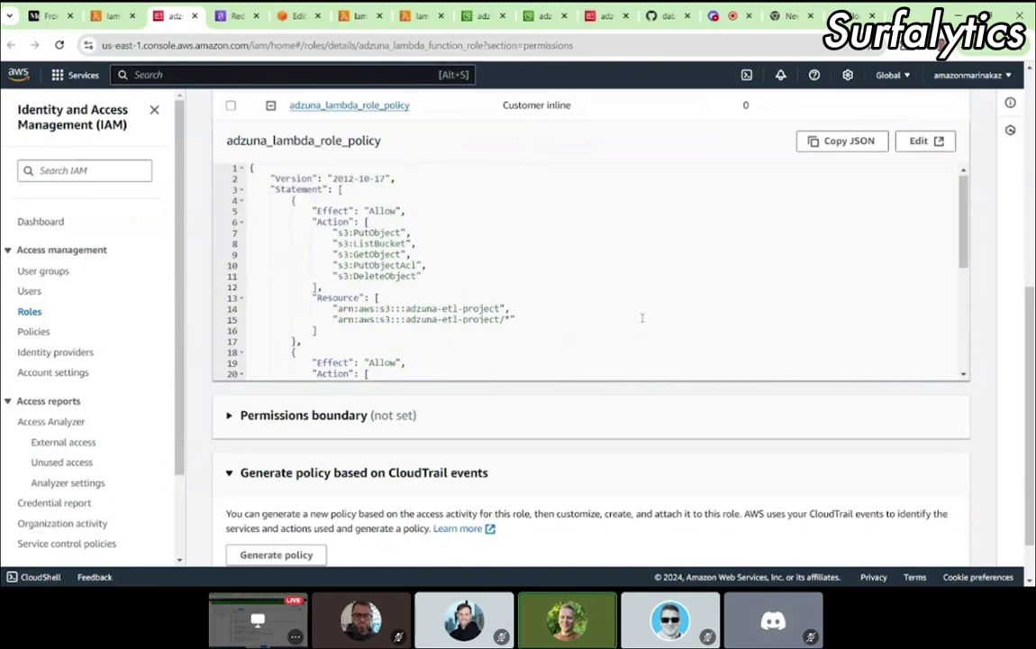
scroll(643, 317, "down", 3)
scroll(642, 317, "down", 5)
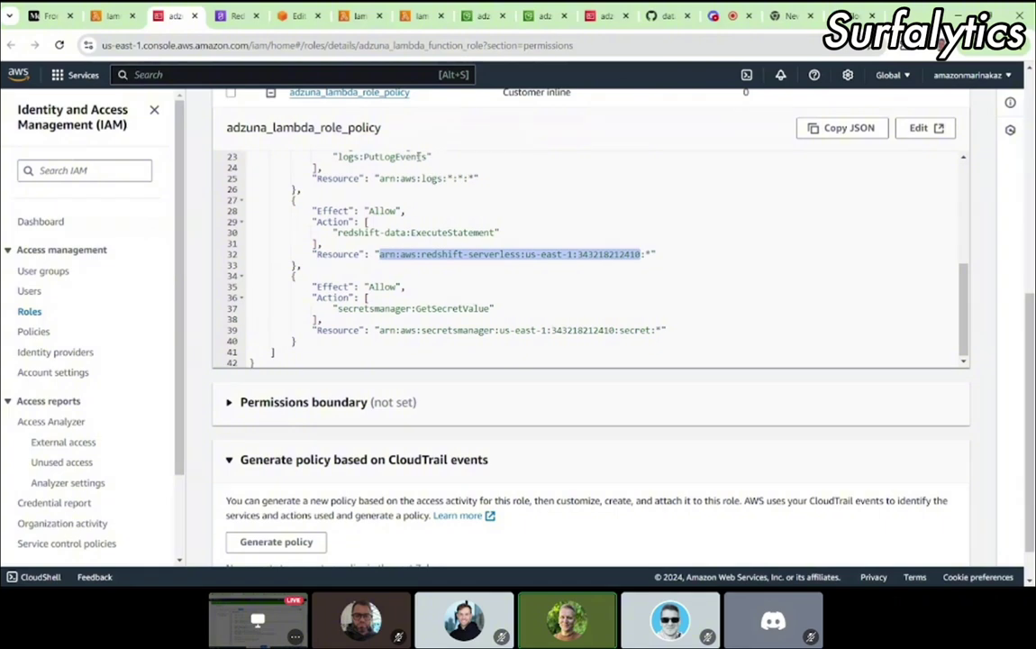
Step: Compare the policy's Redshift ARN and account number against the Redshift namespace ARN
left_click(236, 17)
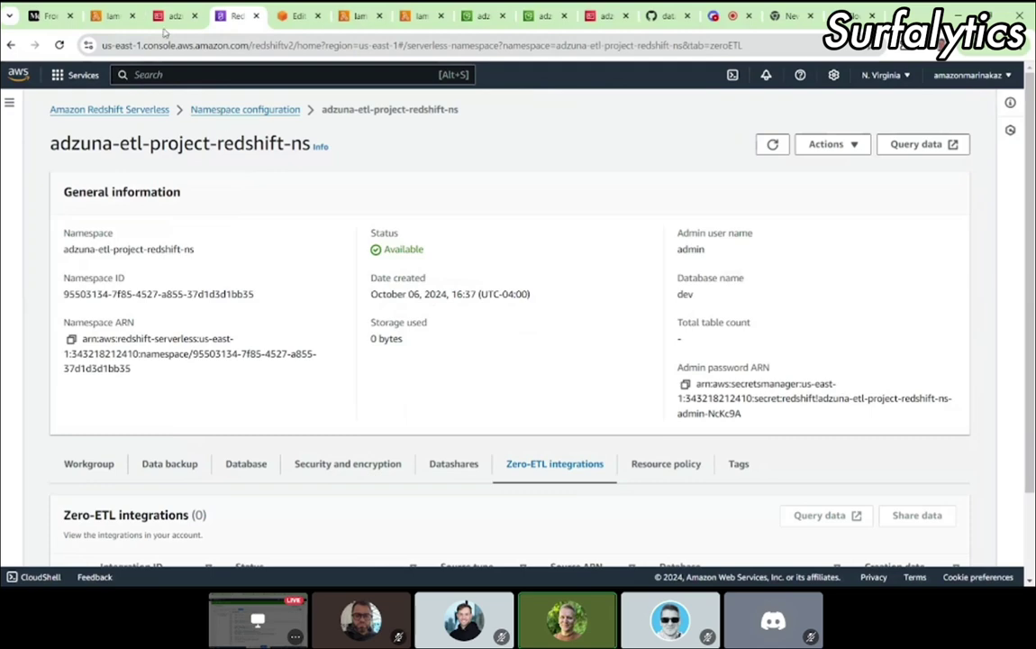
left_click(172, 20)
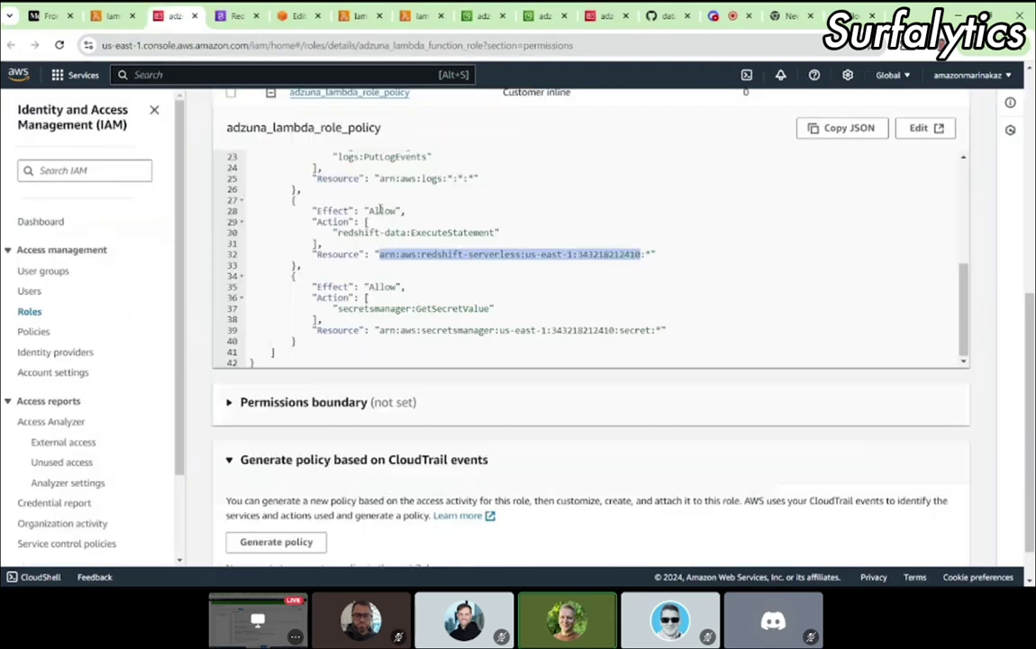
left_click(233, 19)
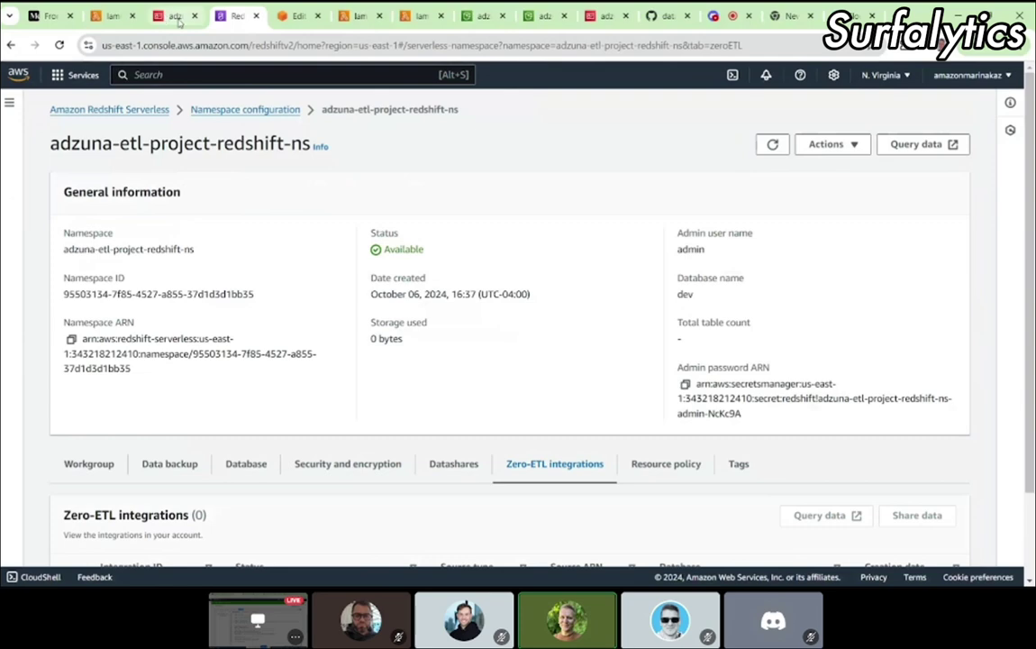
left_click(109, 19)
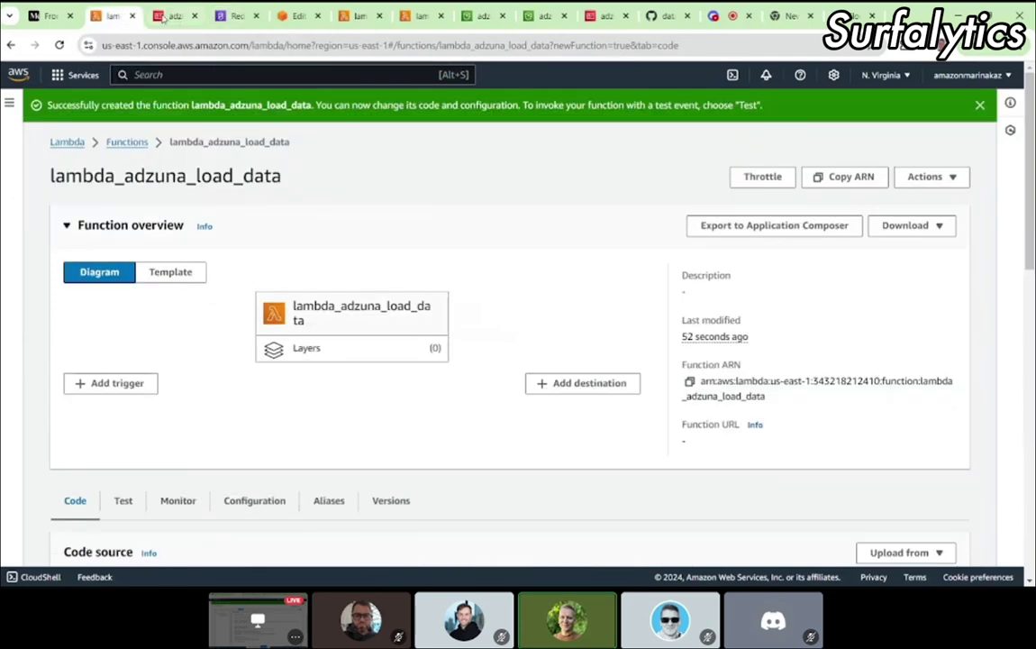
left_click(173, 17)
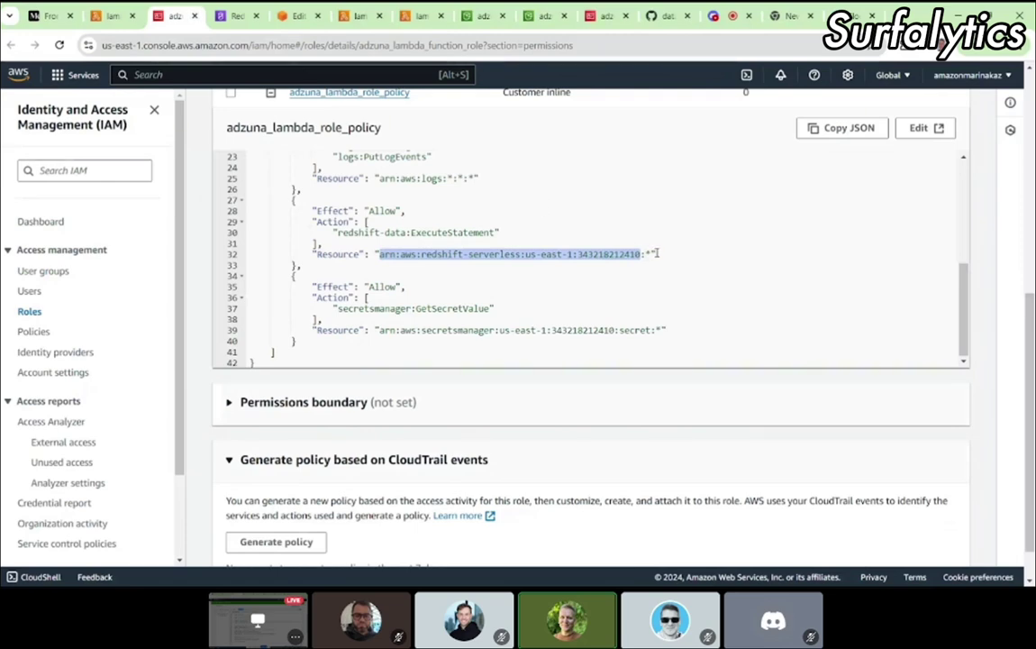
left_click_drag(656, 255, 419, 258)
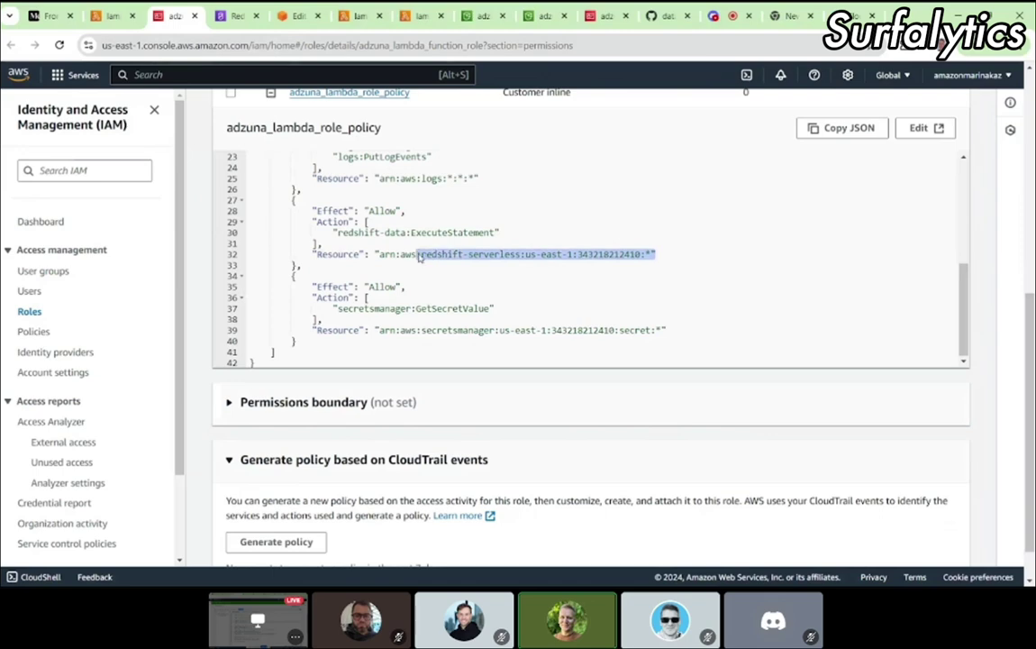
left_click(582, 254)
triple_click(582, 254)
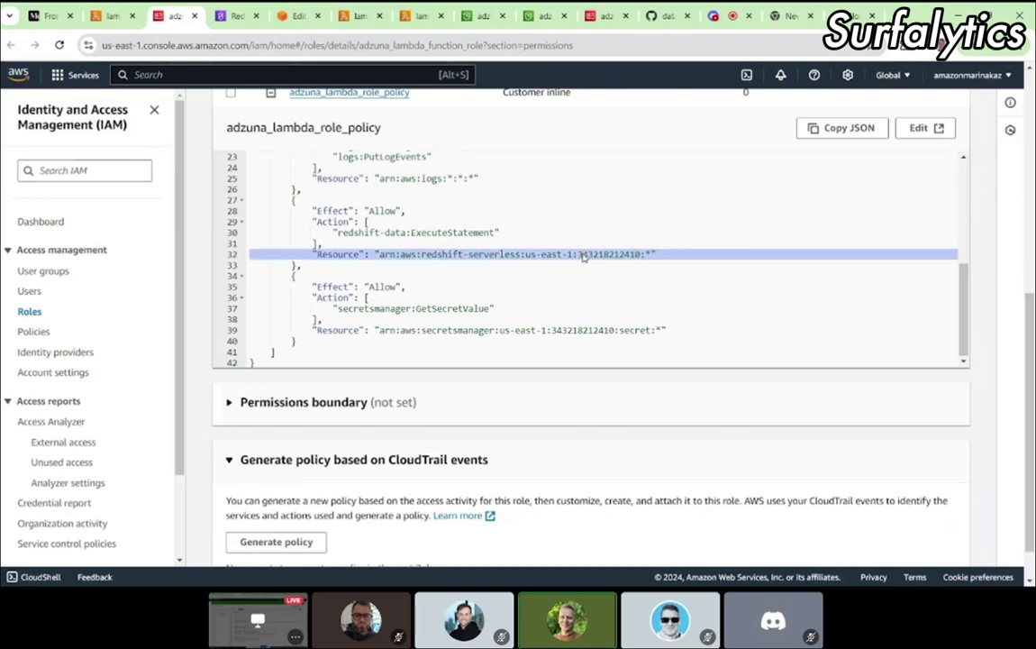
left_click(582, 254)
double_click(595, 254)
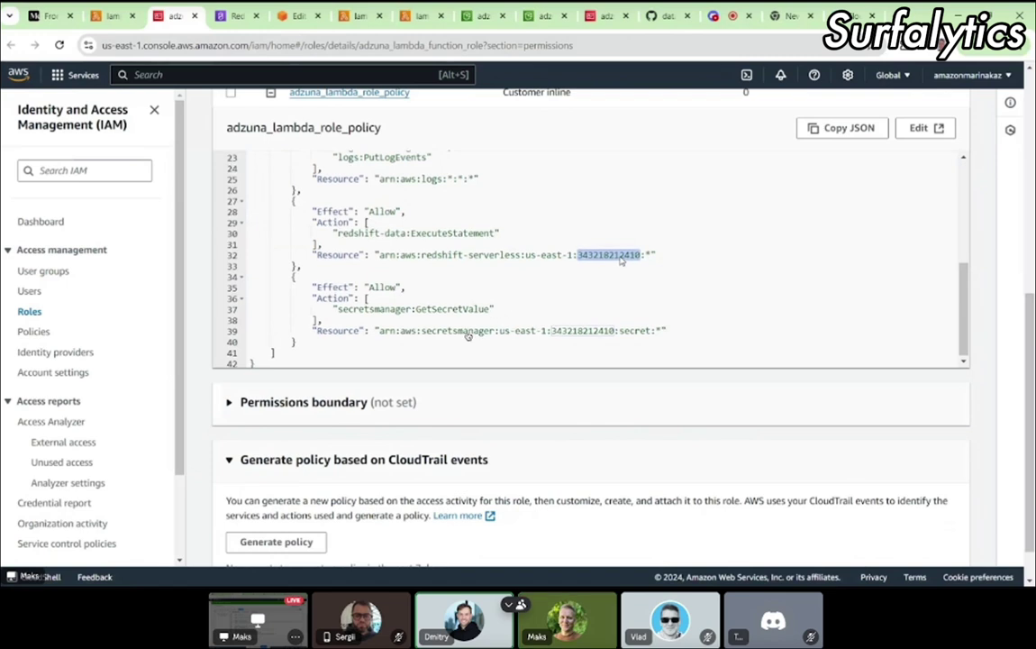
Step: Review the rest of the policy, then bring the lambda_adzuna_load_data function page forward
scroll(470, 270, "up", 1)
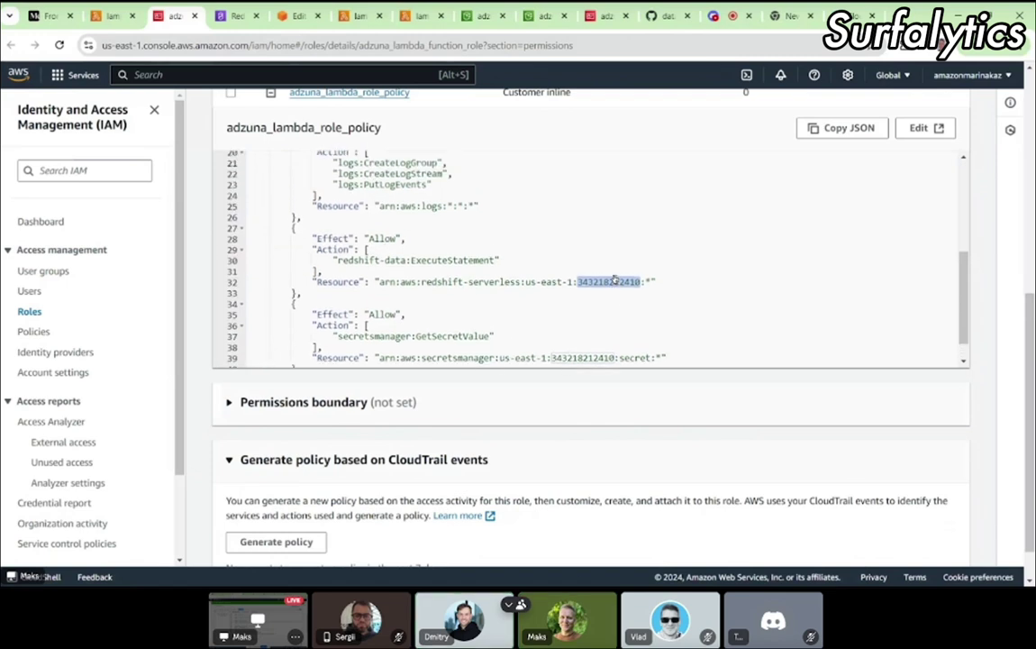
scroll(703, 288, "up", 3)
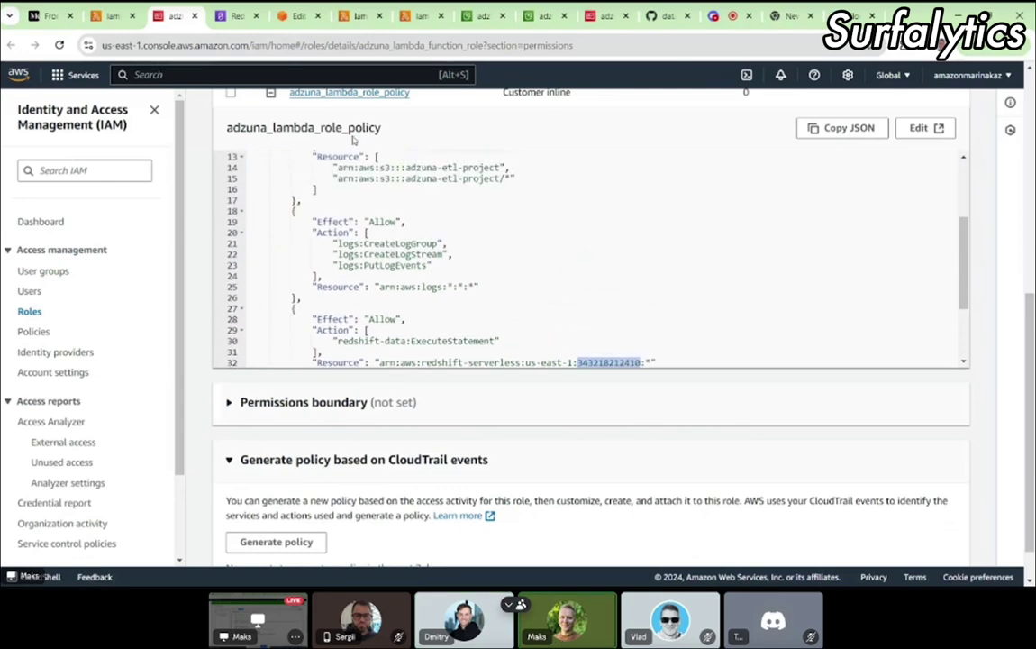
scroll(540, 317, "down", 1)
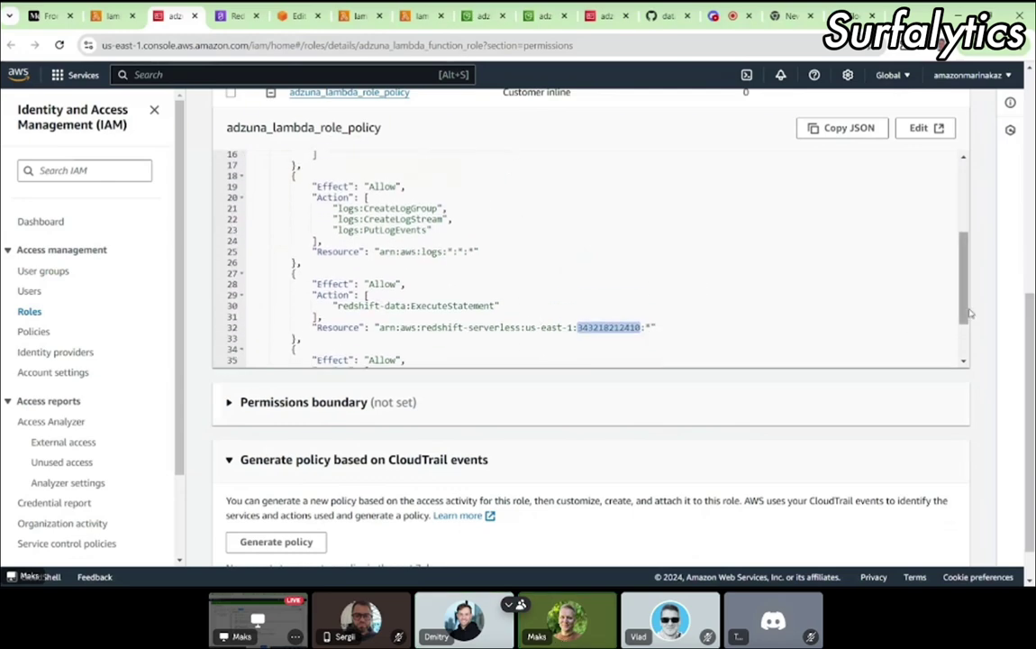
scroll(568, 346, "up", 2)
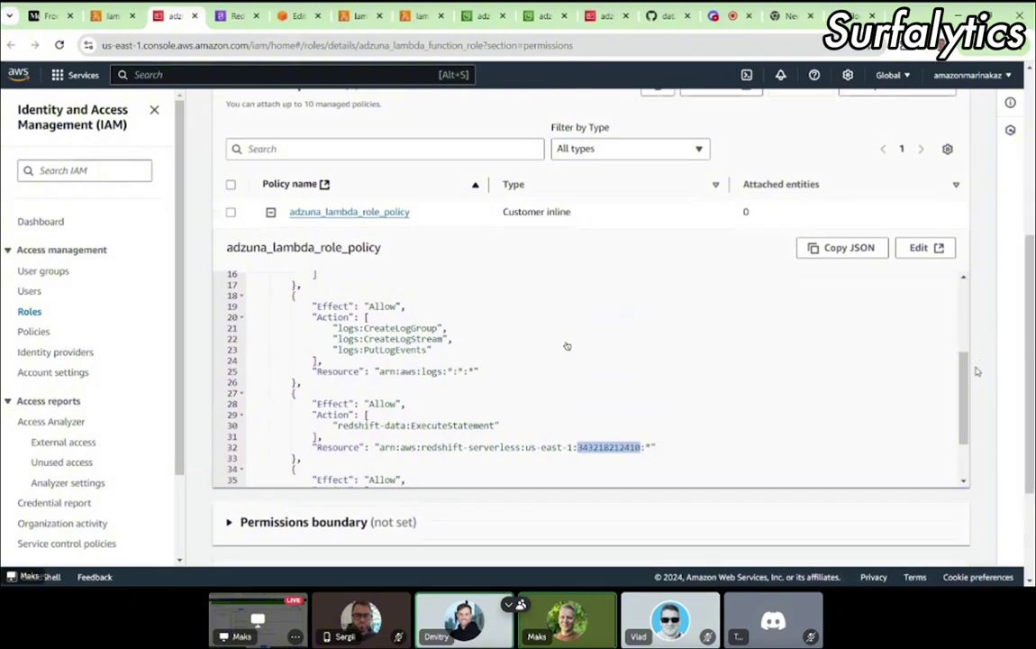
scroll(593, 445, "down", 1)
scroll(593, 445, "down", 1)
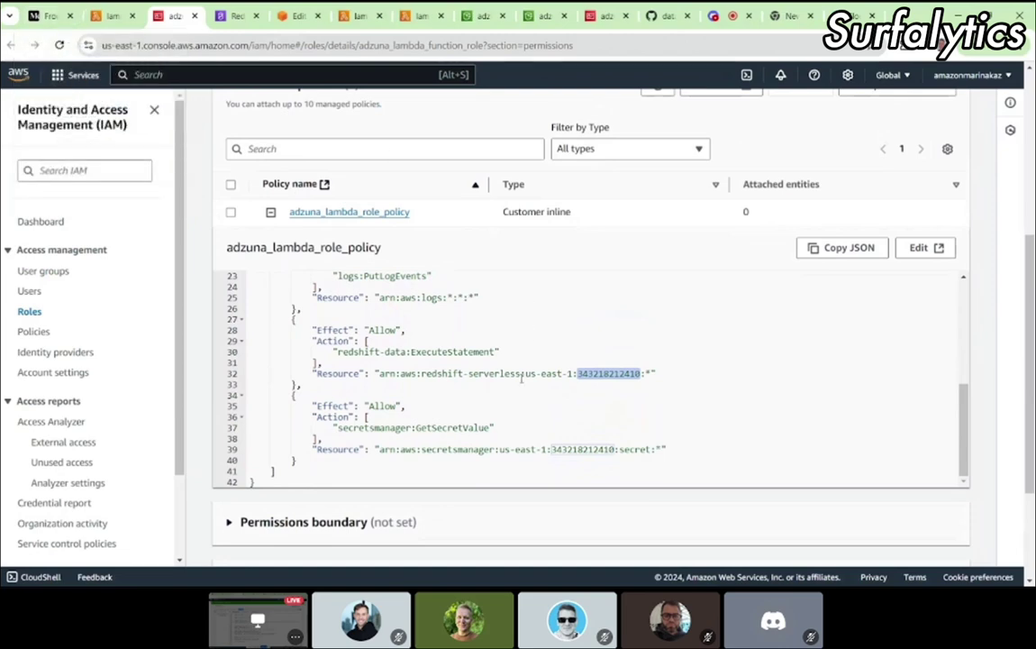
scroll(469, 341, "down", 1)
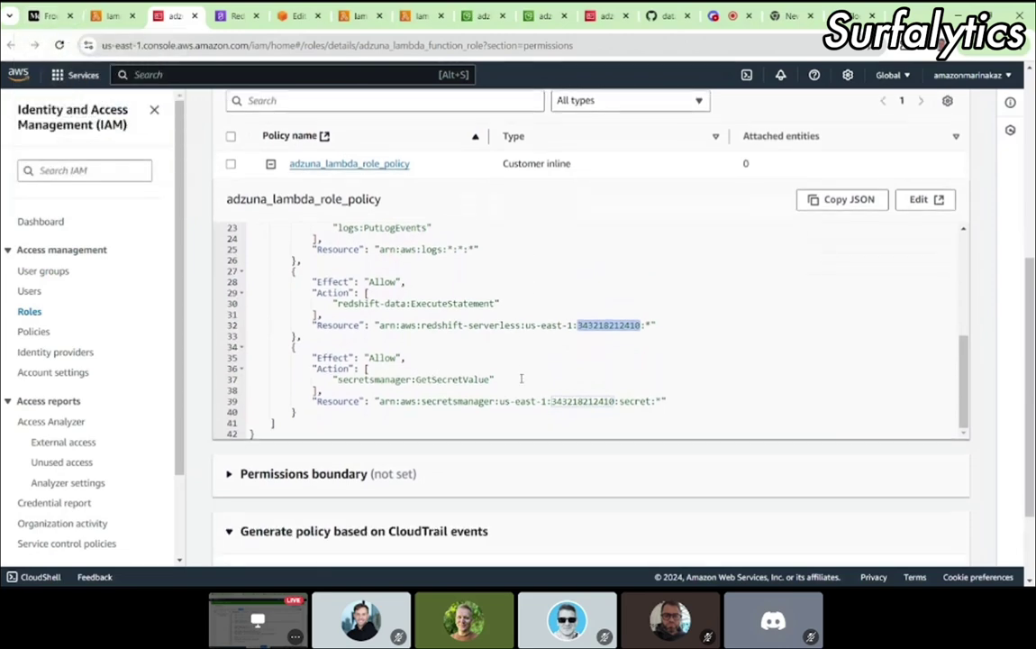
left_click(113, 20)
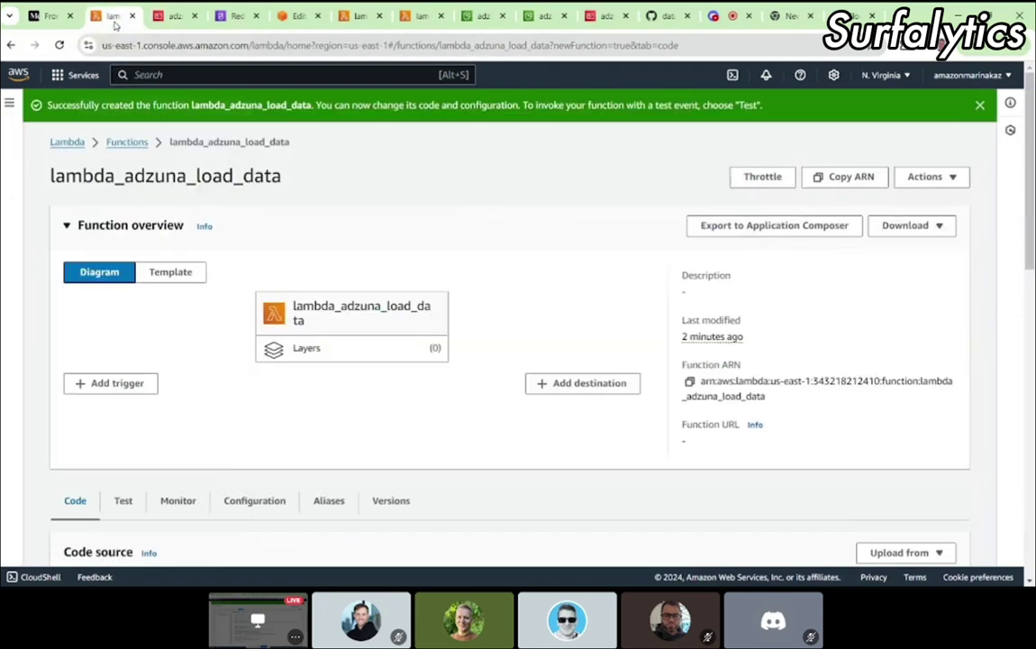
Step: Select the account ID in the Redshift namespace's Namespace ARN
left_click(49, 16)
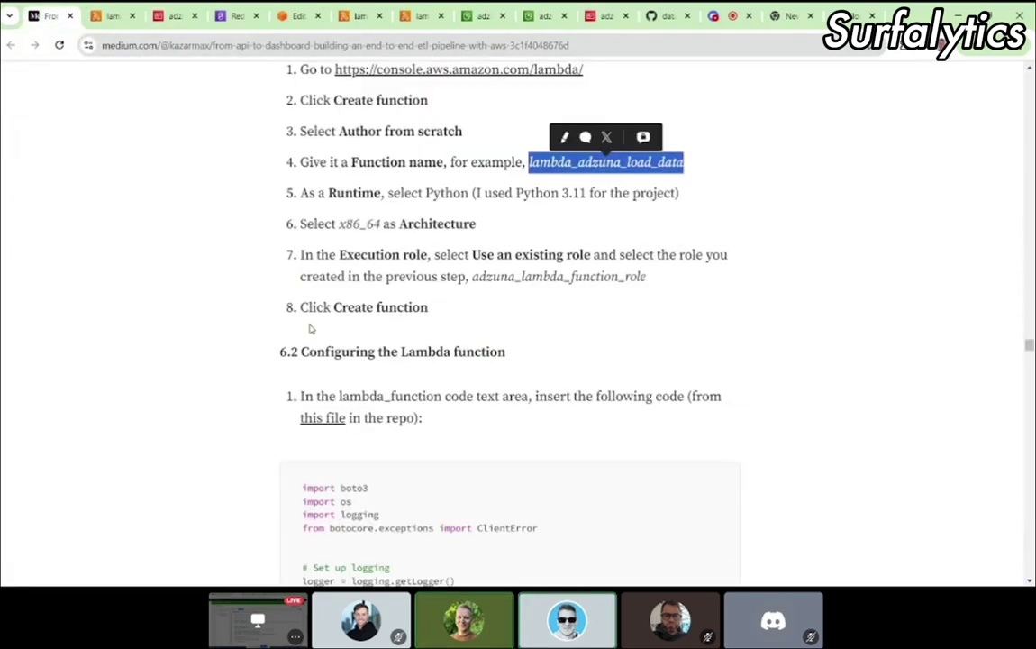
scroll(310, 329, "down", 2)
key("ctrl+4")
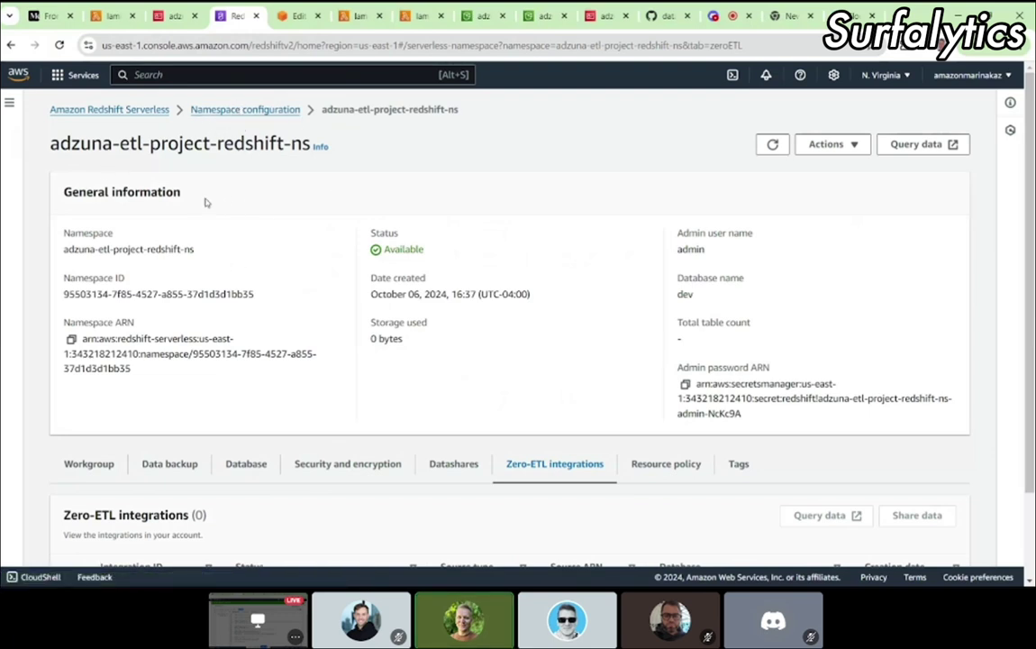
left_click_drag(91, 142, 209, 264)
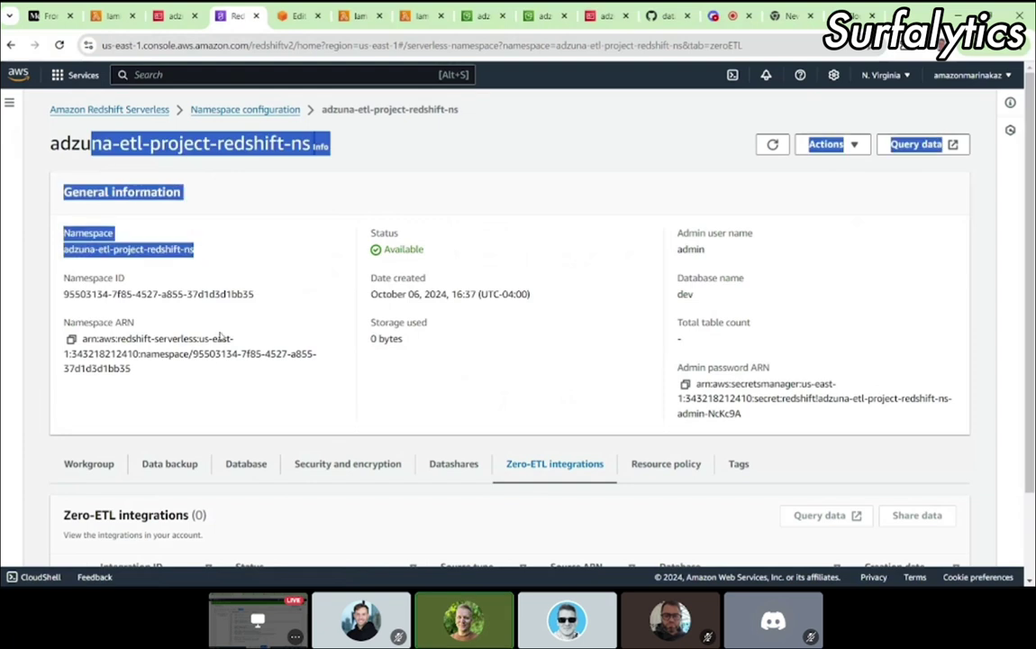
left_click(135, 355)
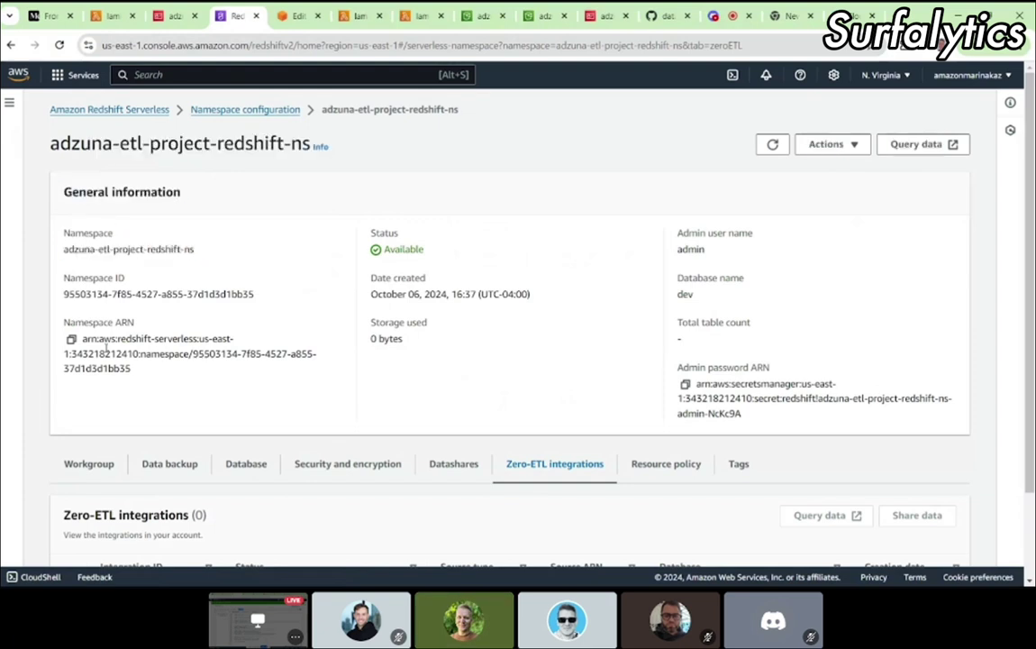
double_click(95, 354)
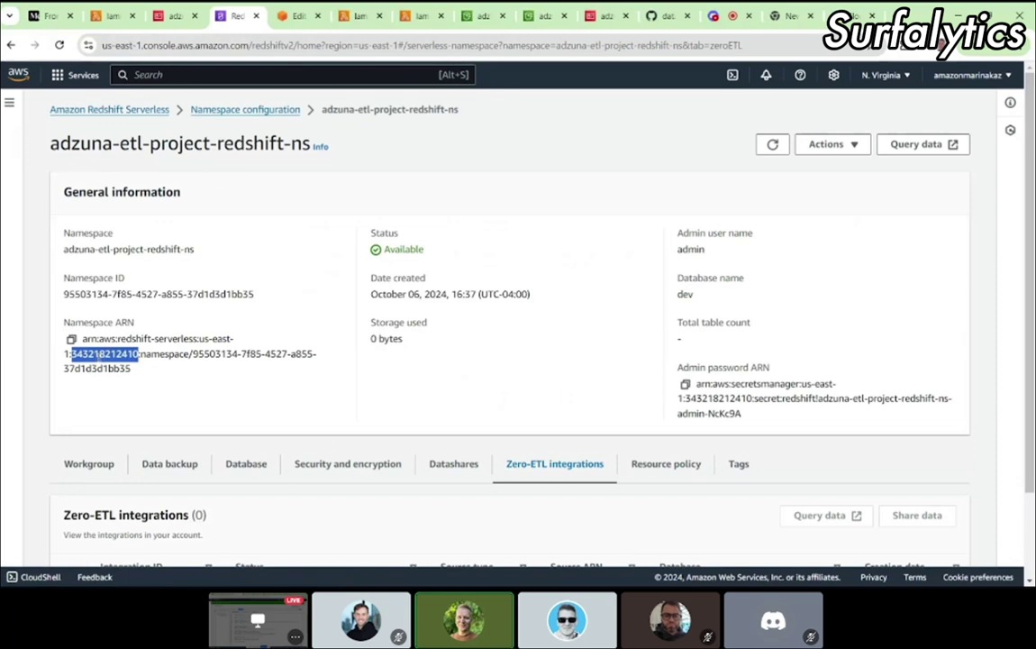
Step: Browse the Serverless dashboard and adzuna-etl-project-redshift-ns, then return to the tutorial's section 6.2
left_click(107, 109)
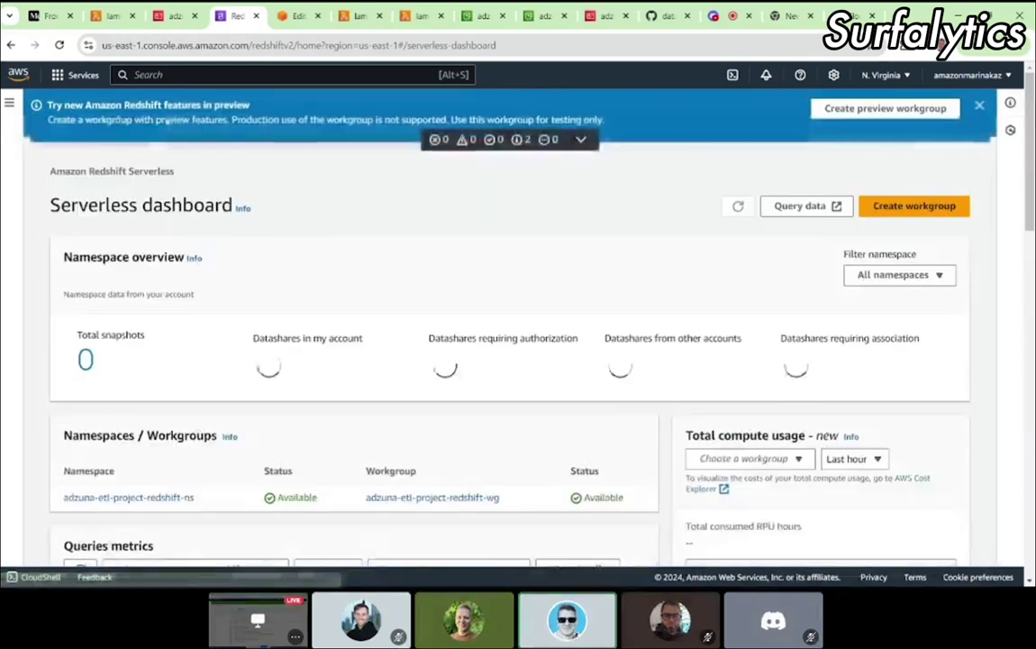
scroll(363, 306, "down", 2)
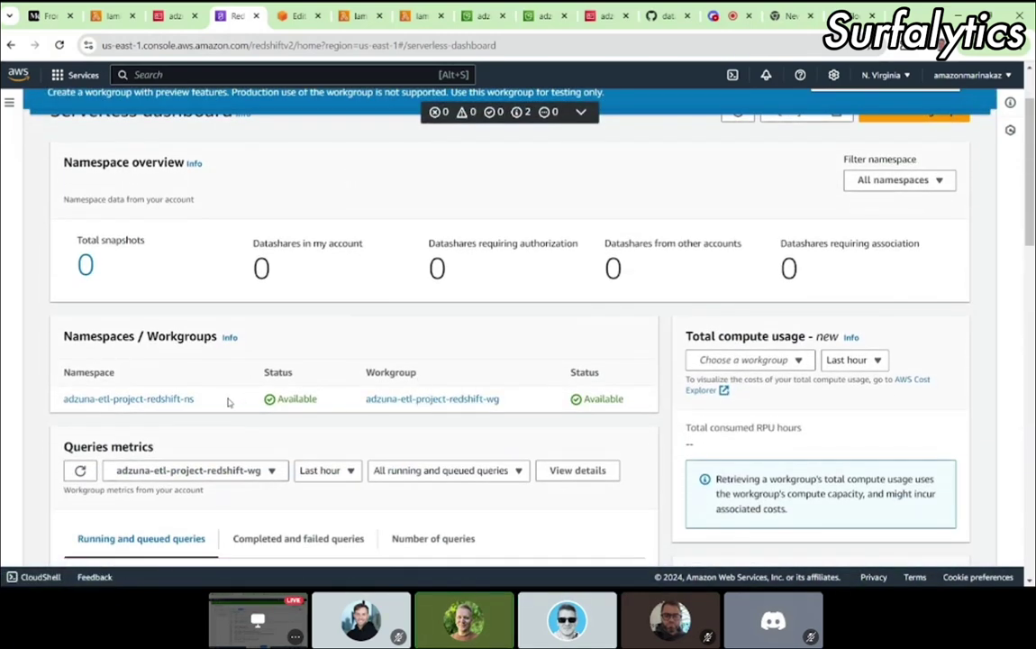
left_click(164, 400)
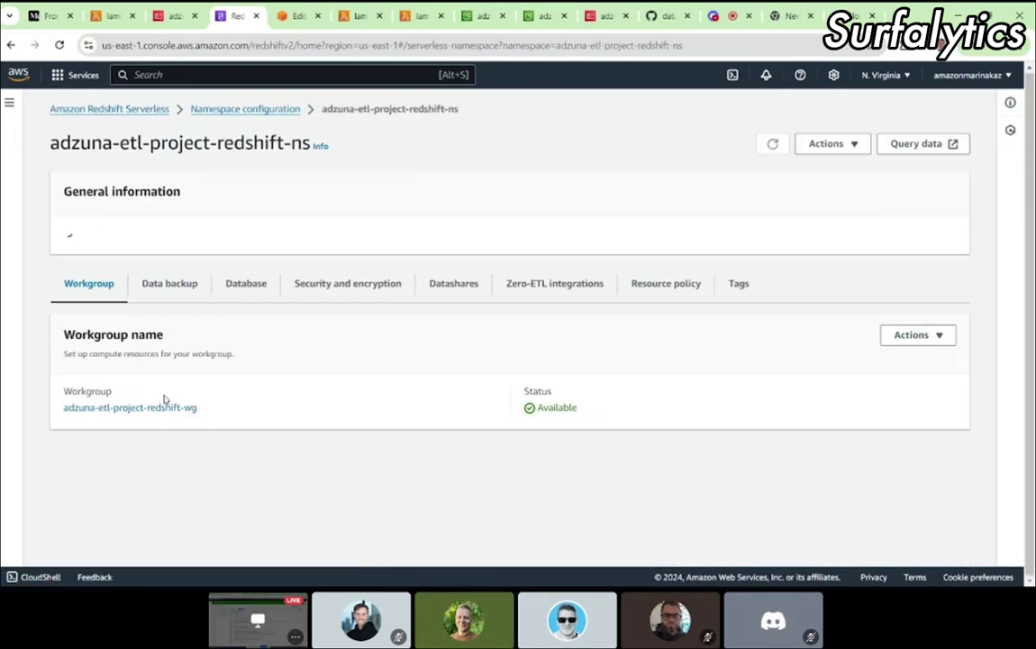
scroll(271, 378, "down", 1)
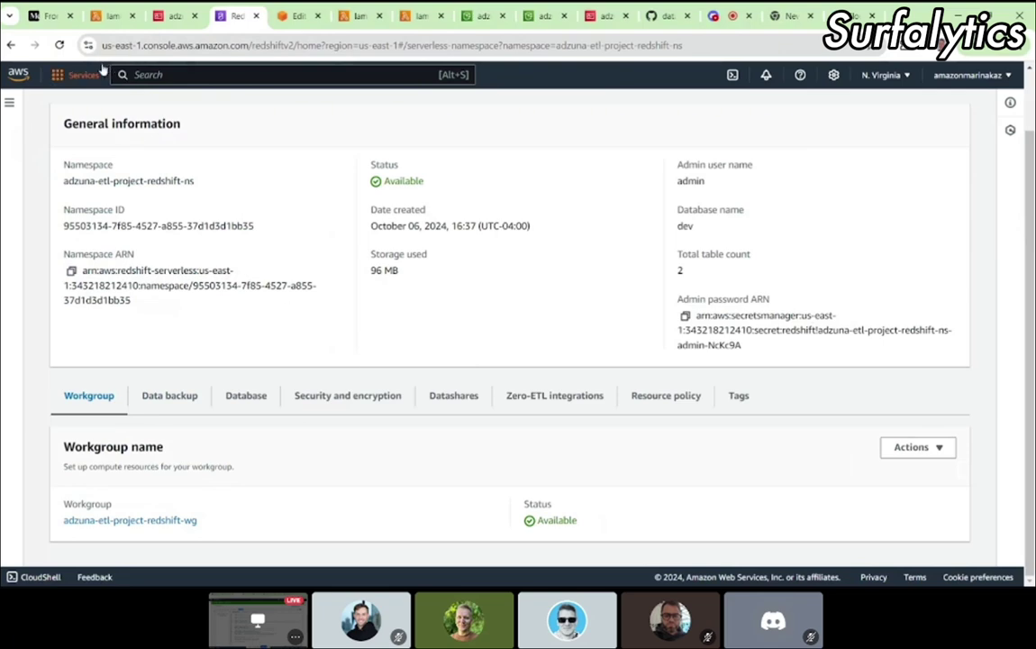
left_click(10, 45)
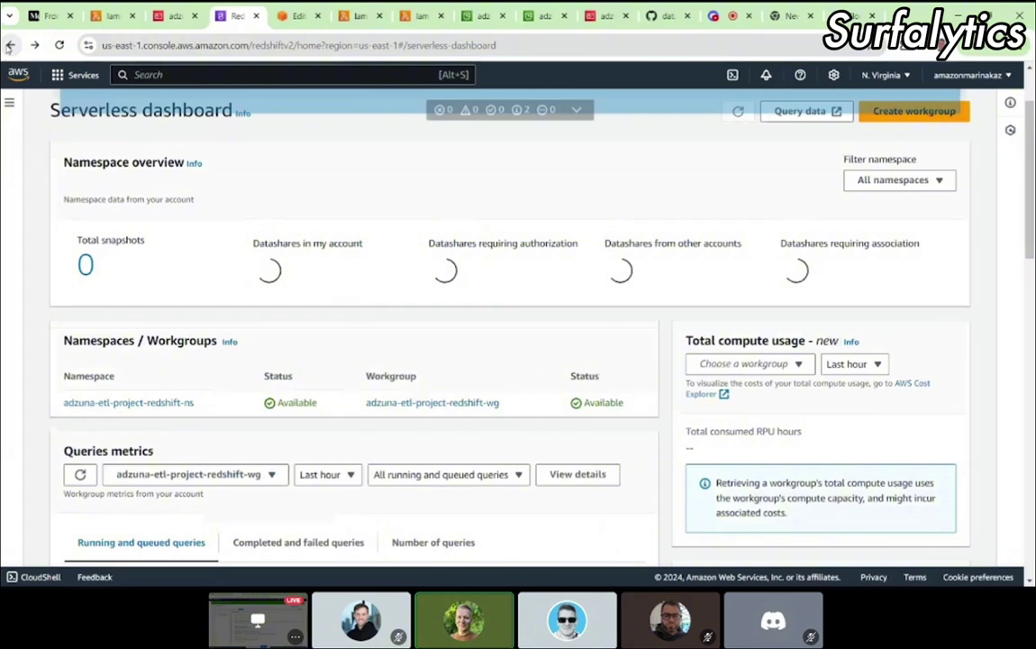
left_click(34, 45)
key("ctrl+1")
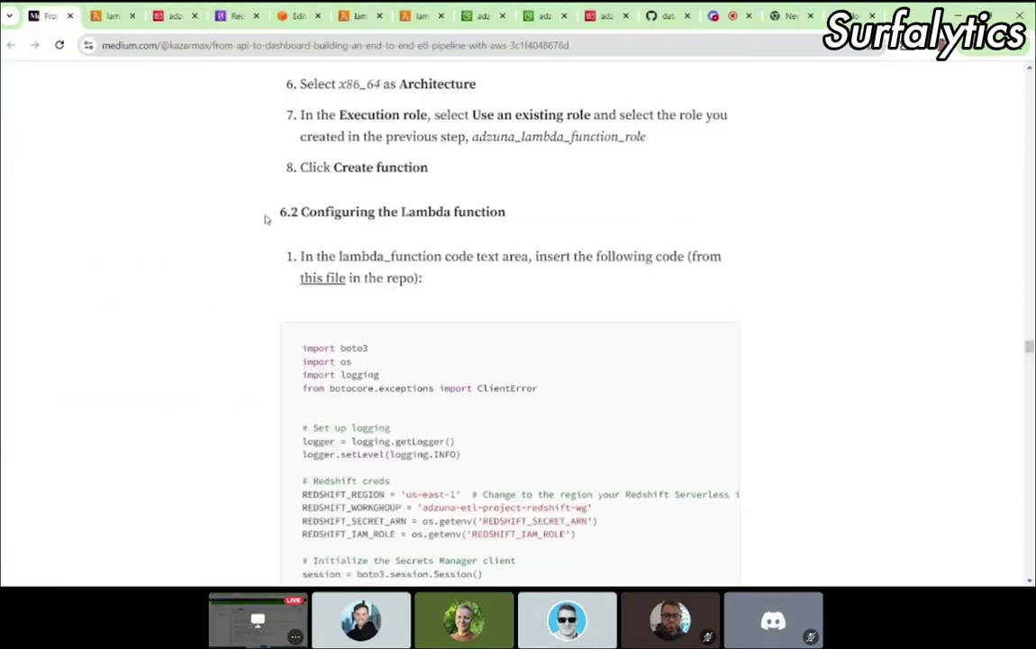
Step: Dismiss the code change notice and select all the lambda_adzuna_load_data code to clear it
scroll(265, 219, "down", 3)
key("ctrl+2")
scroll(193, 372, "down", 1)
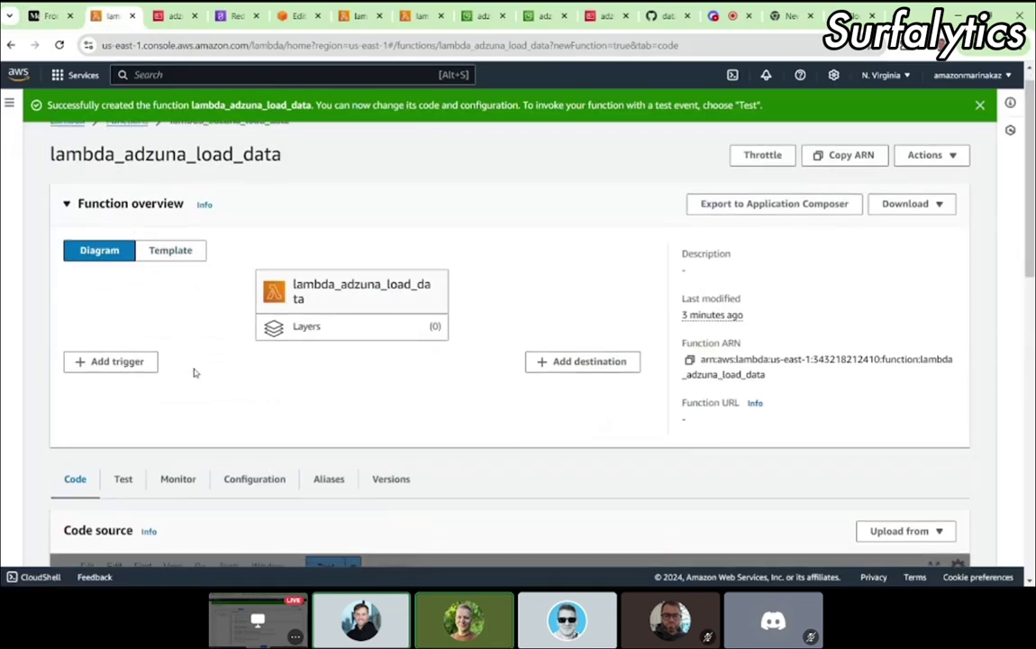
scroll(193, 372, "down", 2)
scroll(207, 389, "down", 3)
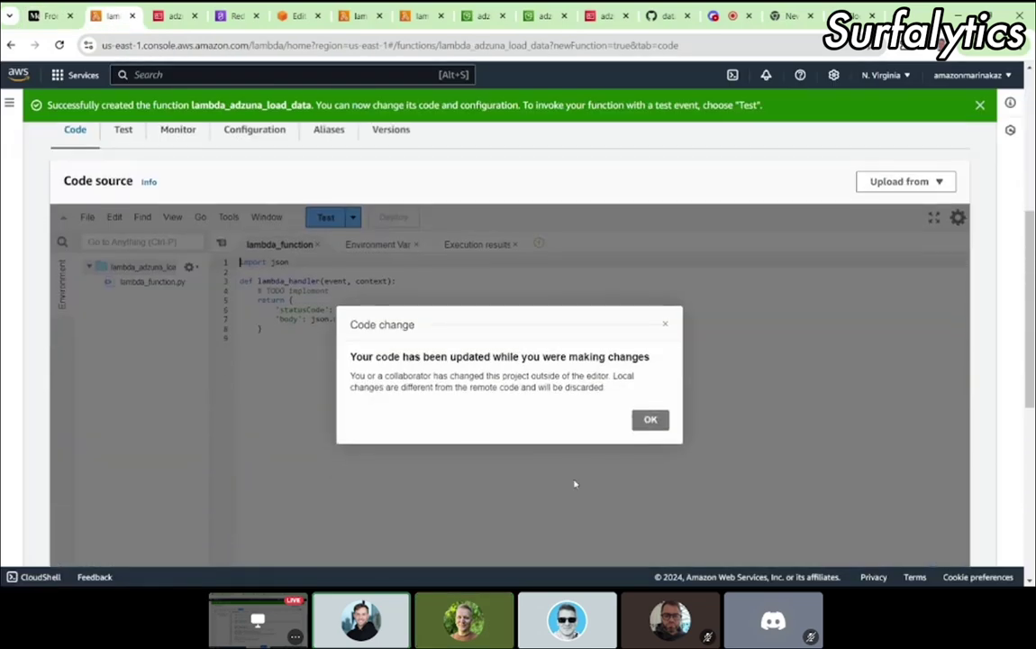
left_click(665, 324)
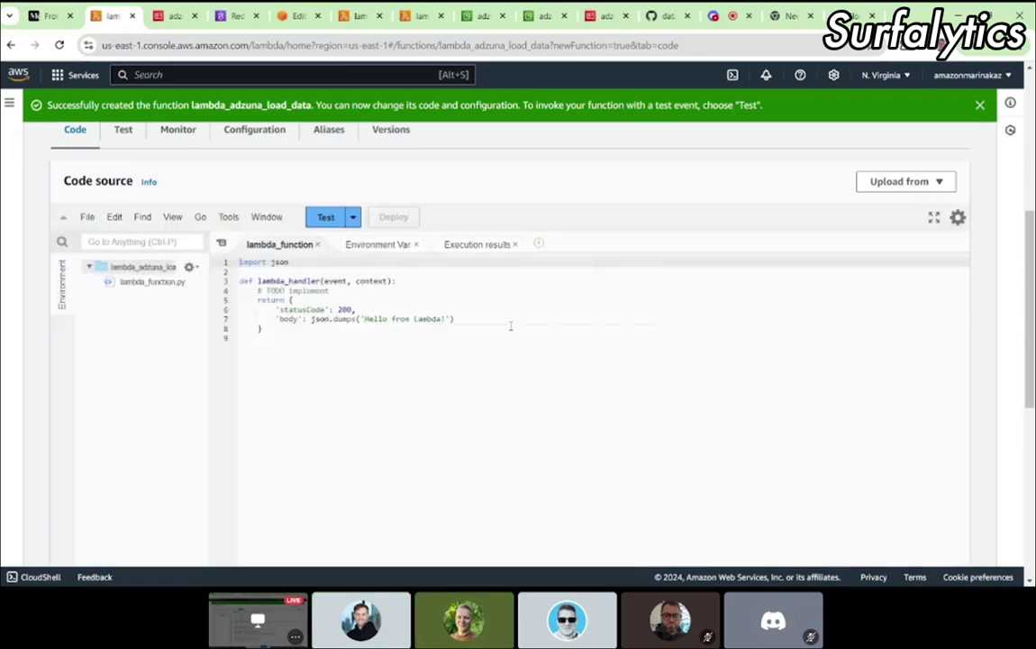
key("ctrl+a")
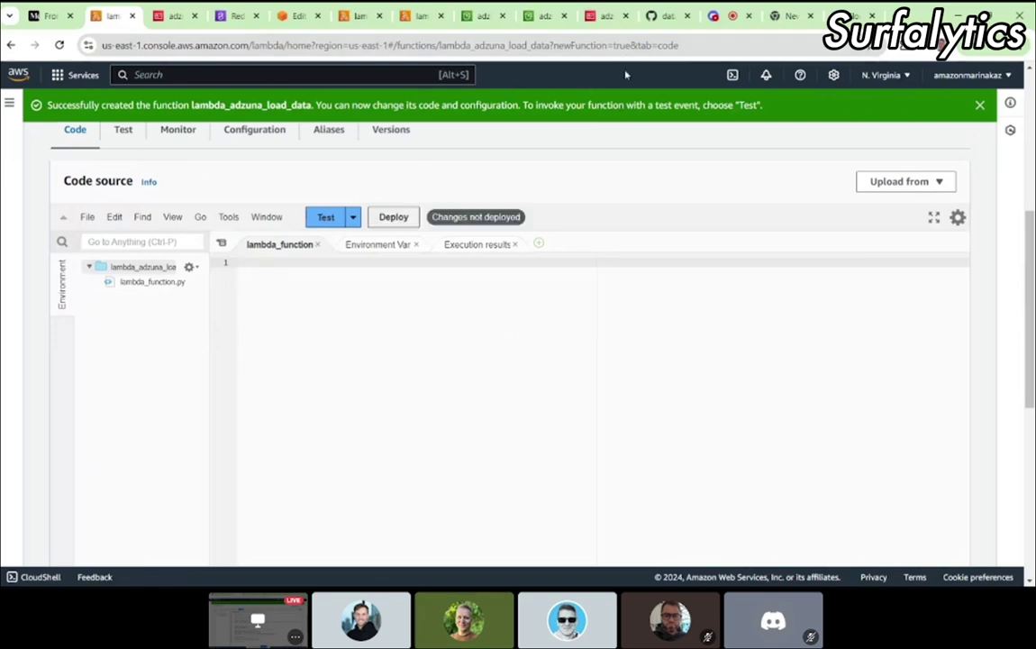
Step: Open the 11_end_to_end_de_project_with_aws folder on GitHub to find aws_lambda_load.py
left_click(668, 16)
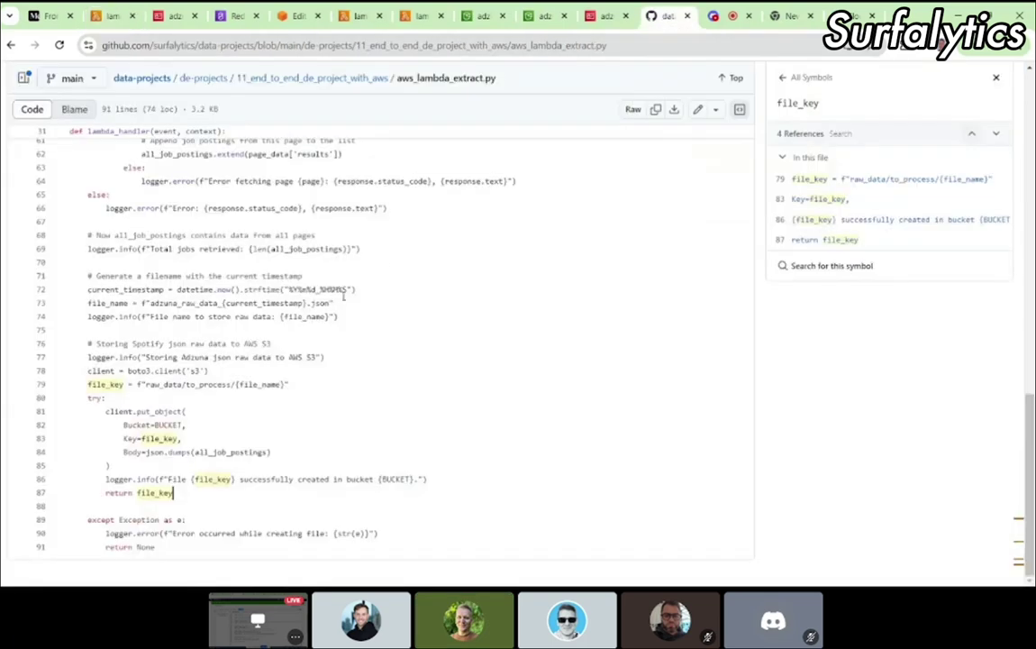
scroll(343, 295, "up", 10)
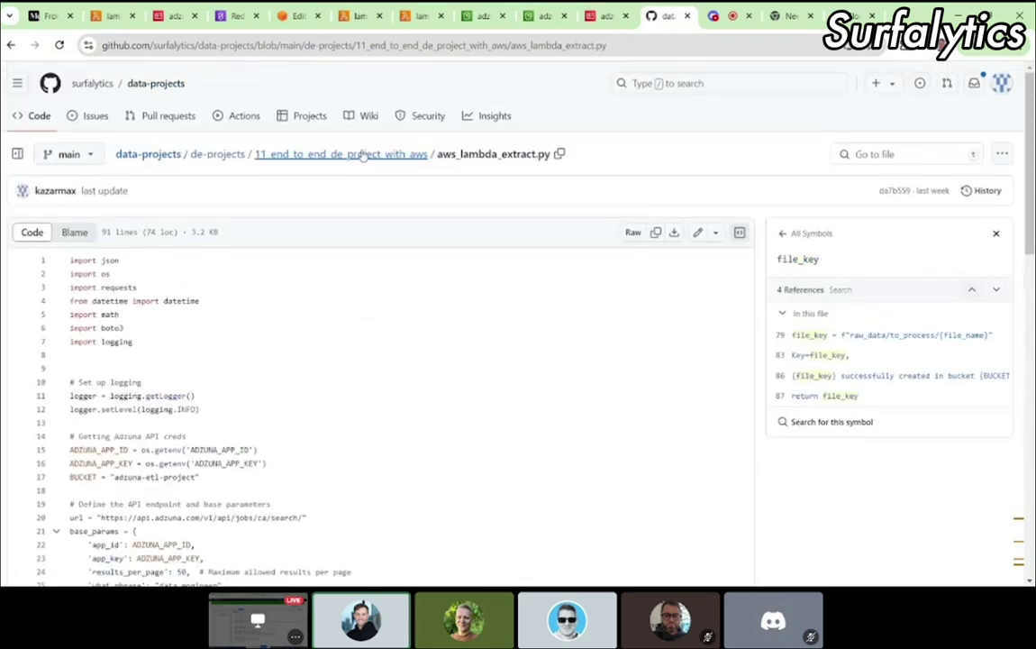
left_click(329, 154)
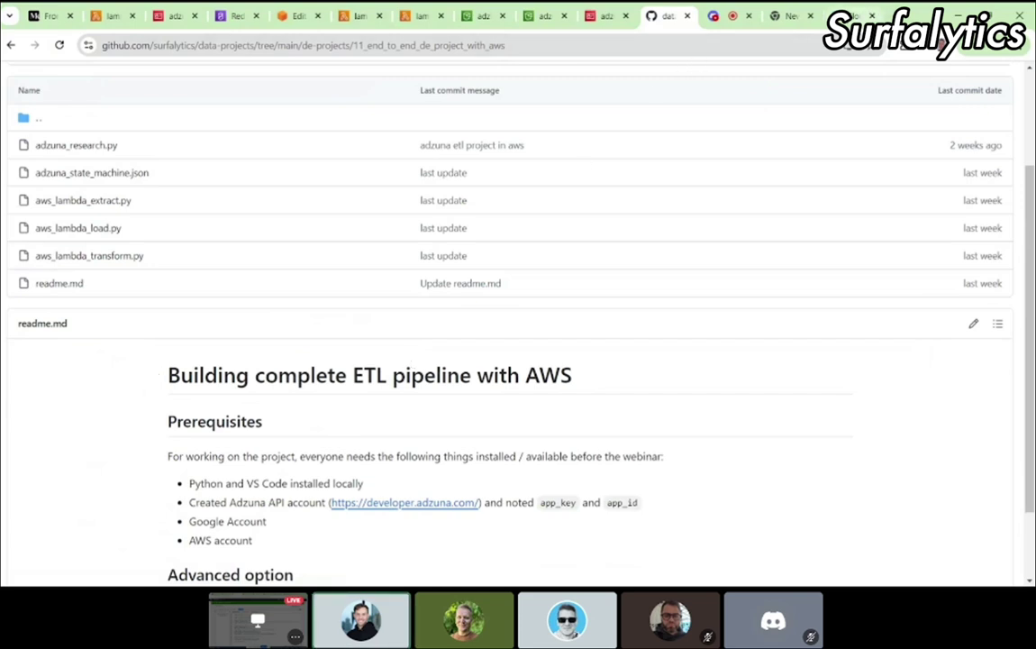
Step: Duplicate the Lambda function tab and search 'secrets' to open Secrets Manager
left_click(425, 18)
right_click(425, 18)
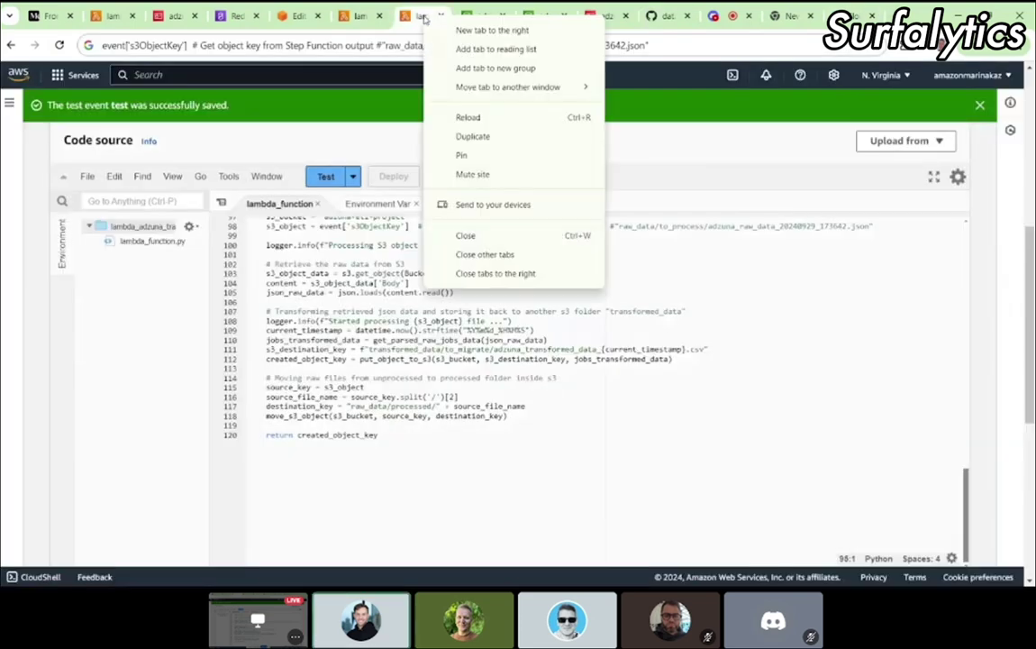
left_click(472, 136)
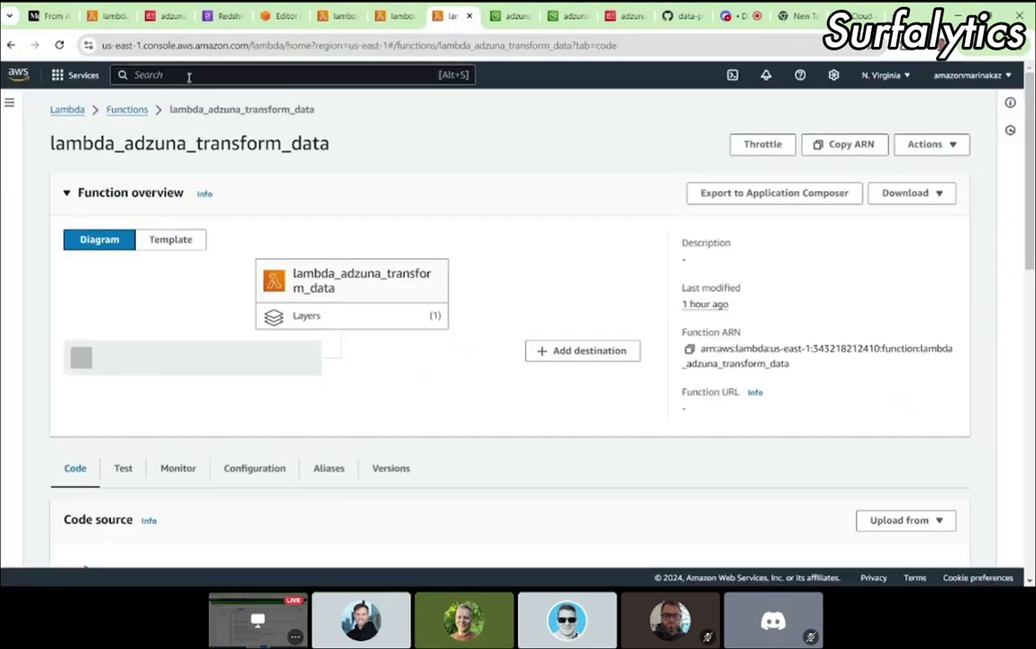
type("secre")
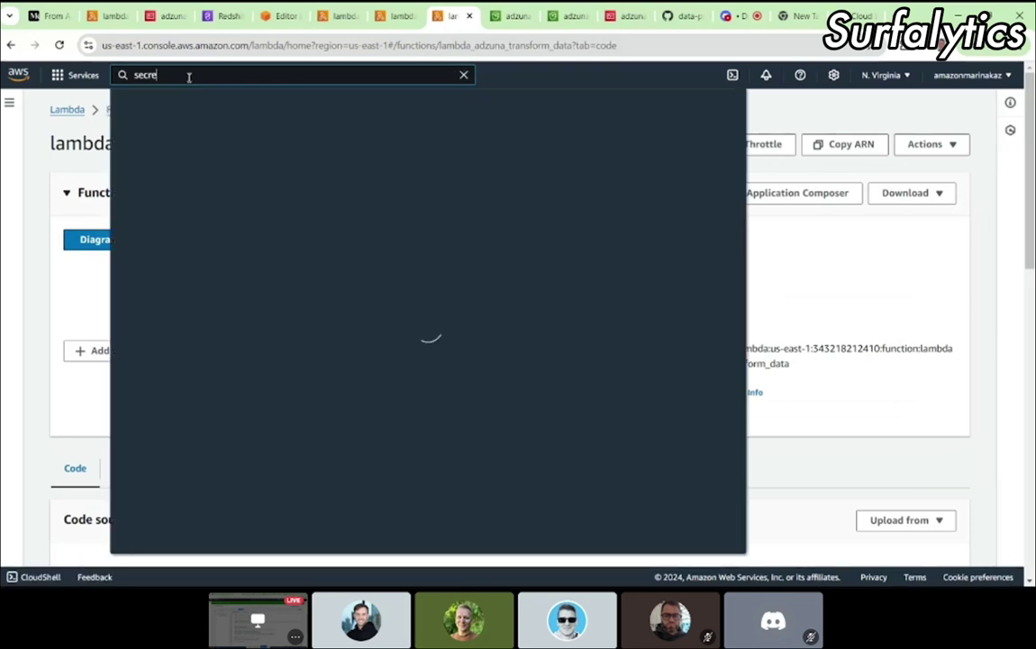
type("t")
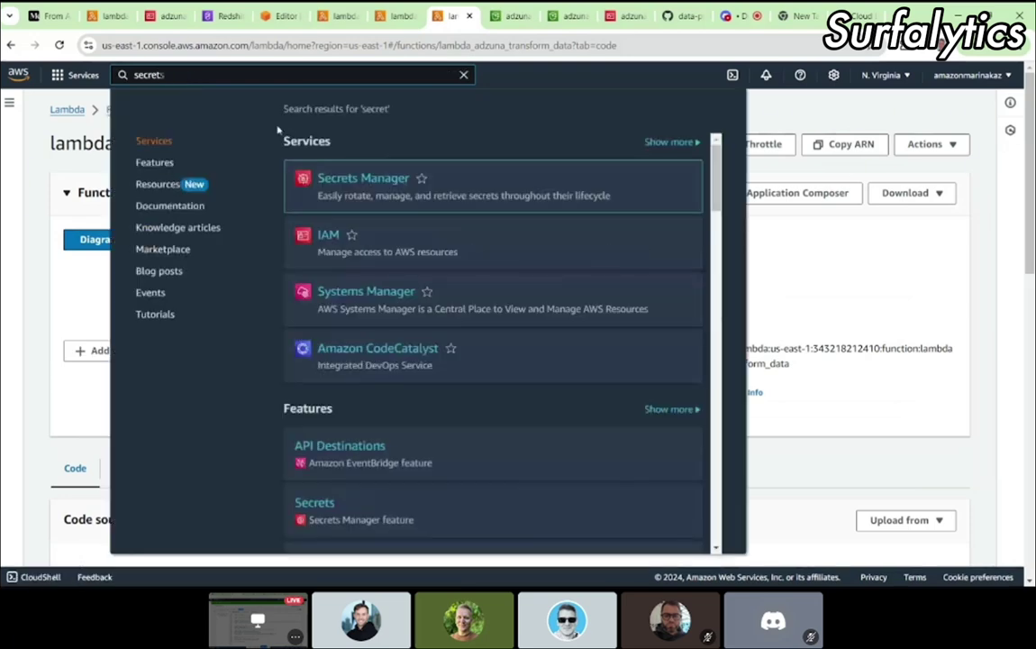
type("s")
key("Escape")
left_click(209, 74)
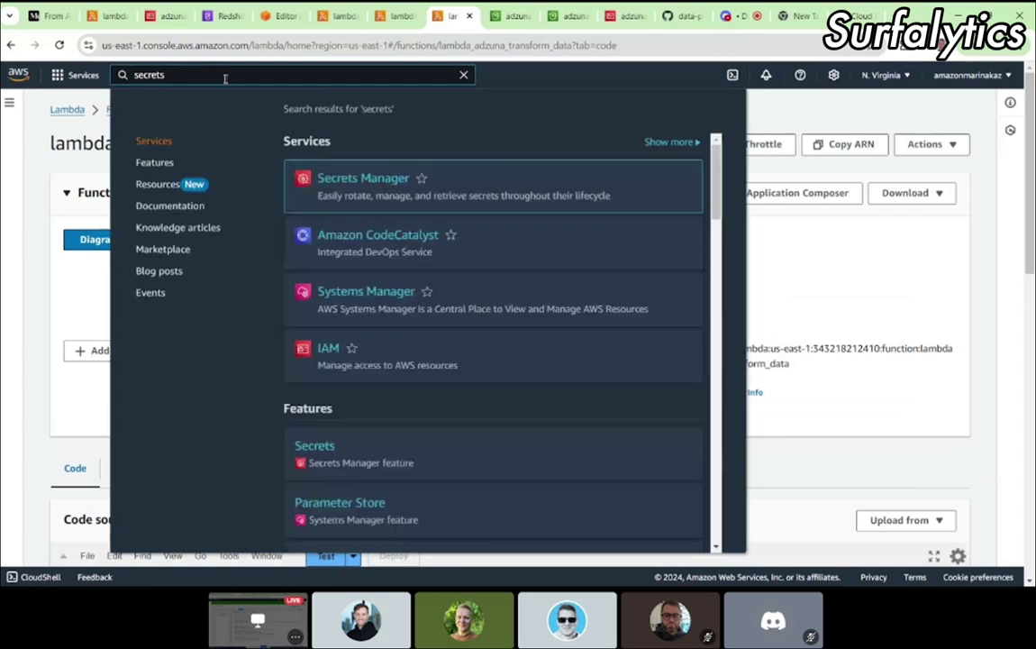
left_click(357, 180)
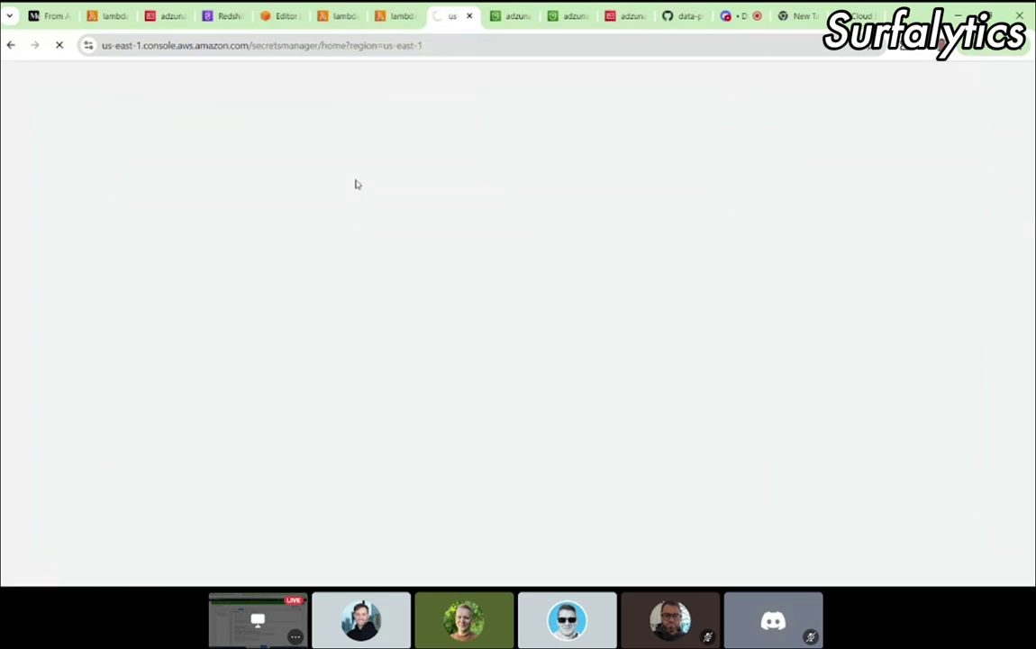
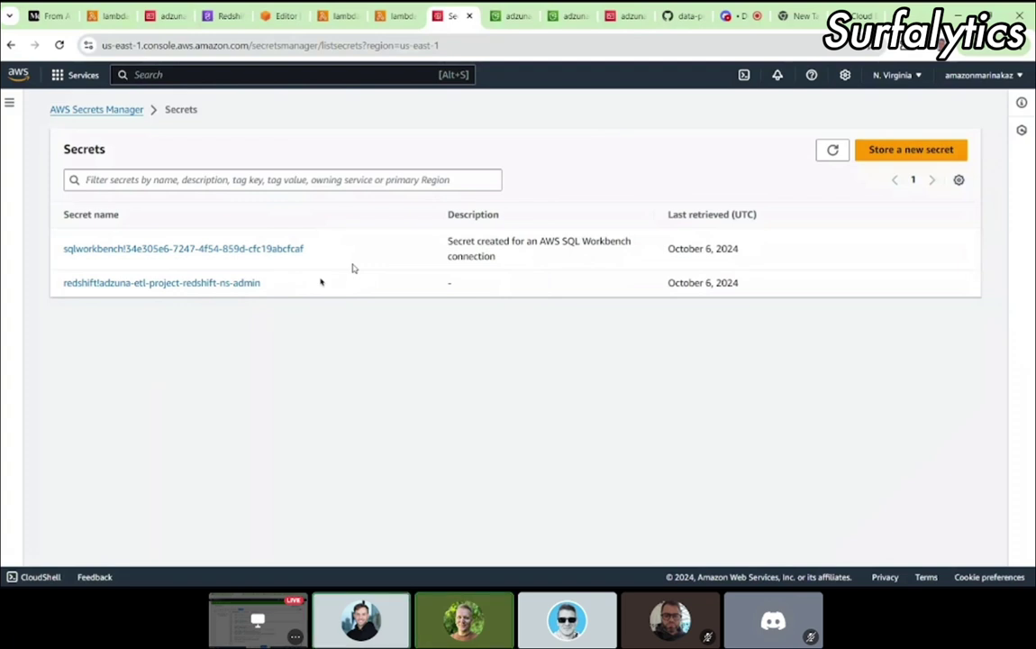
Step: Open the SQL Workbench secret and reveal its stored key/value pairs
left_click(157, 249)
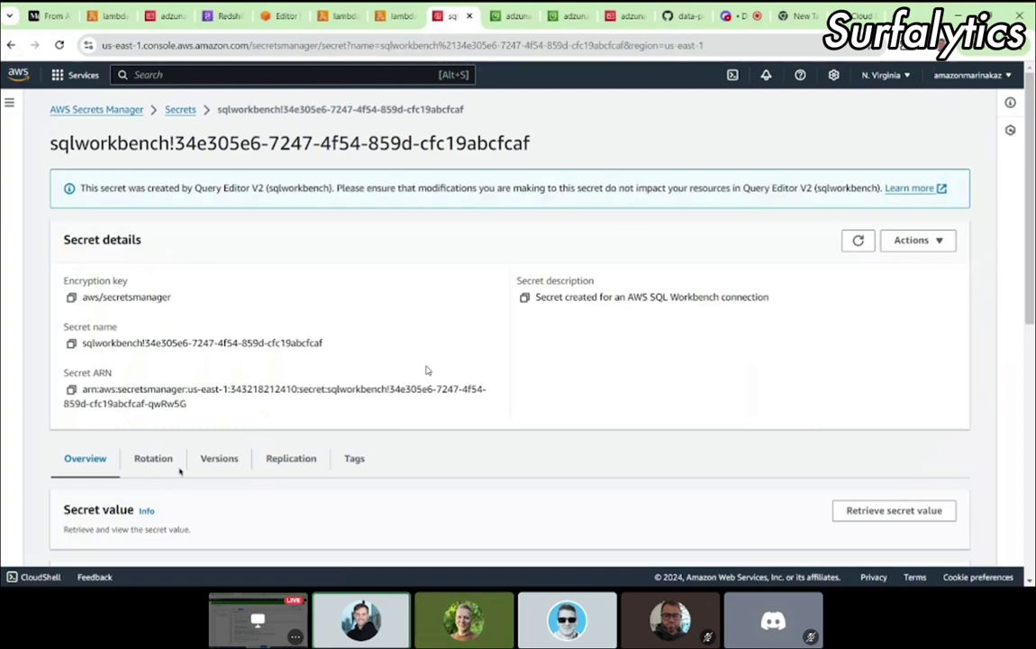
scroll(427, 371, "down", 1)
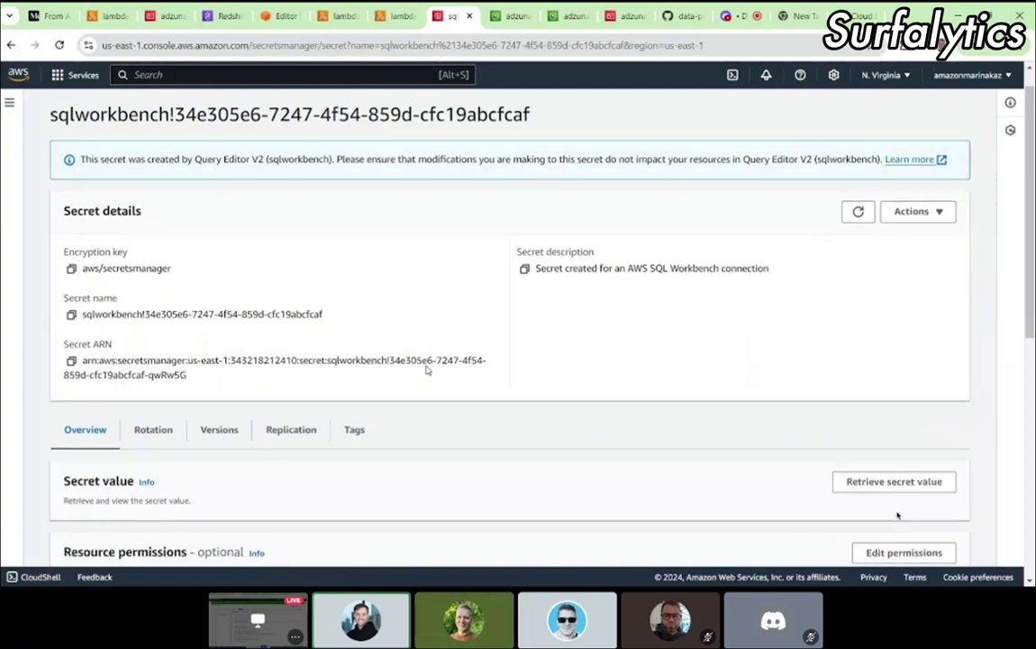
scroll(427, 370, "down", 2)
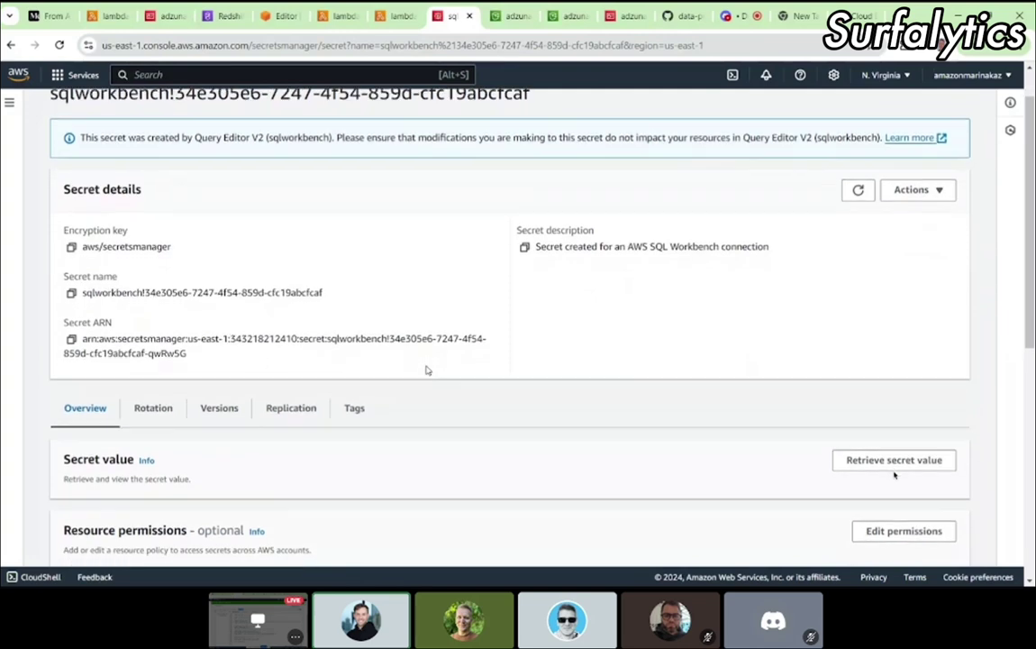
left_click(852, 403)
scroll(814, 412, "down", 3)
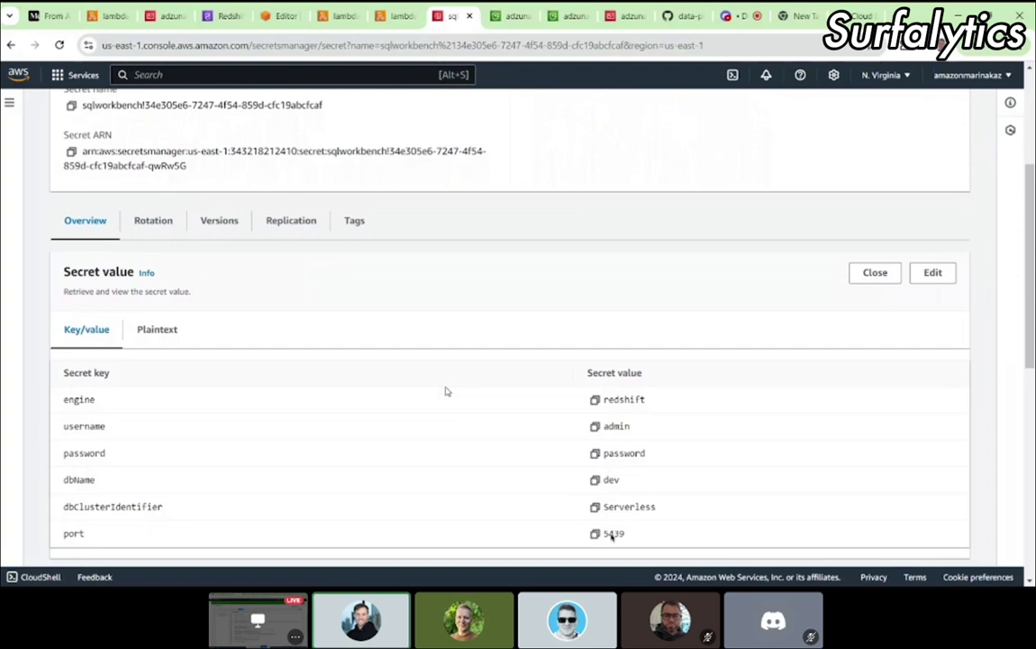
scroll(611, 535, "down", 4)
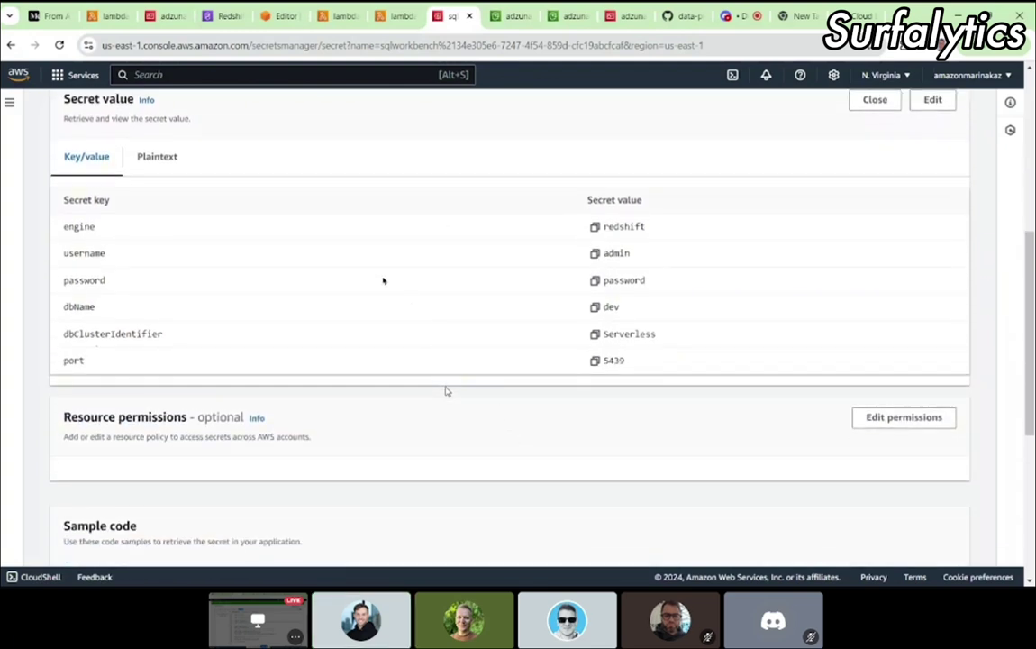
scroll(383, 280, "up", 1)
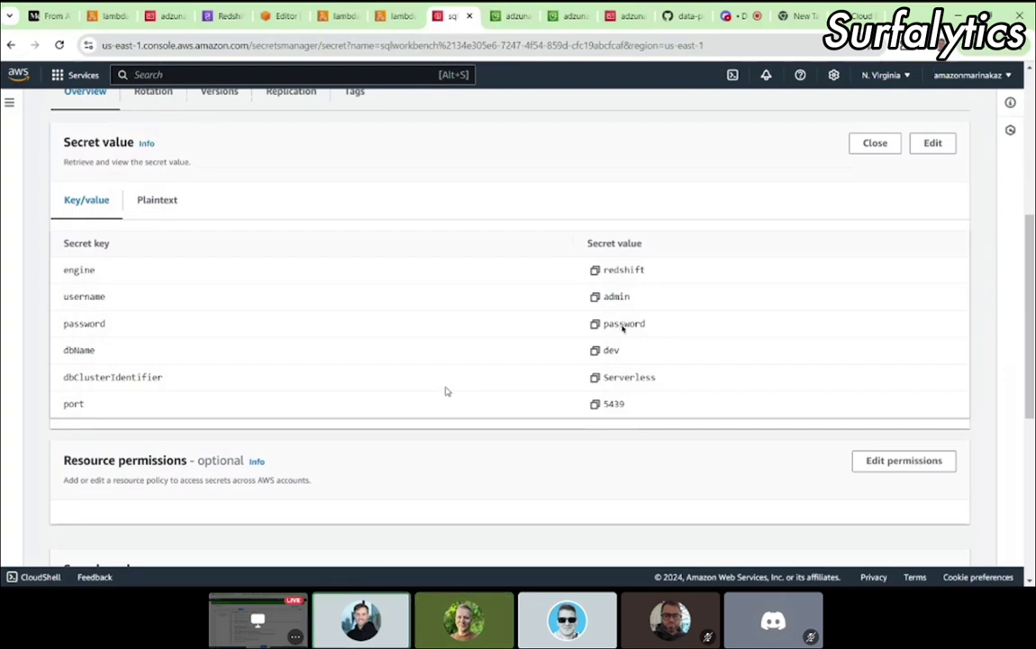
Step: Copy the secret's password value and return to the Secrets list
left_click(594, 326)
key("ctrl+l")
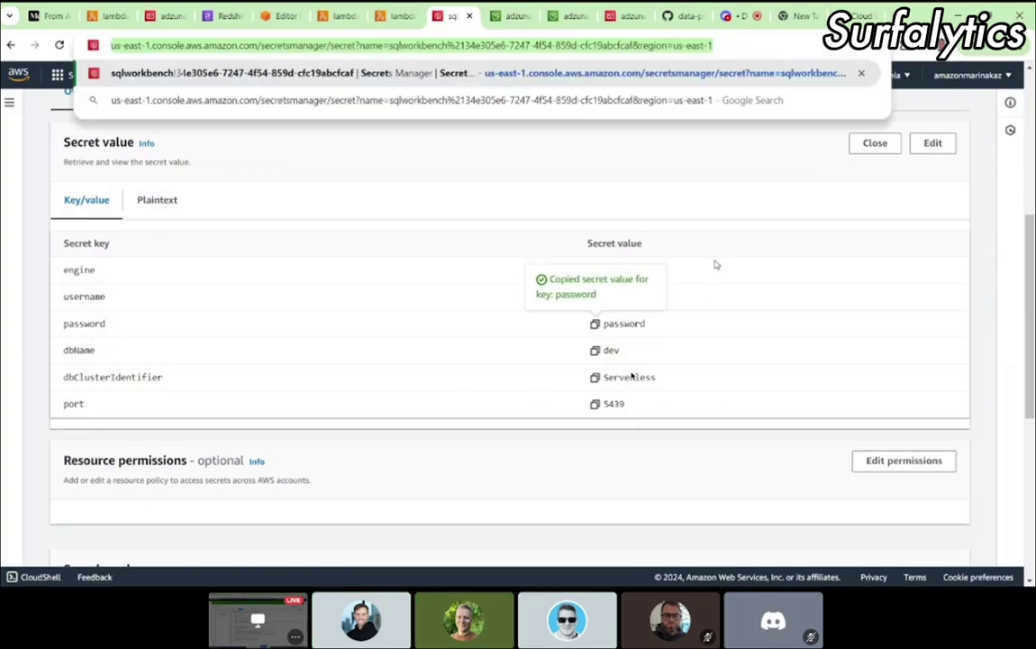
left_click(772, 206)
scroll(772, 206, "up", 2)
scroll(772, 207, "down", 6)
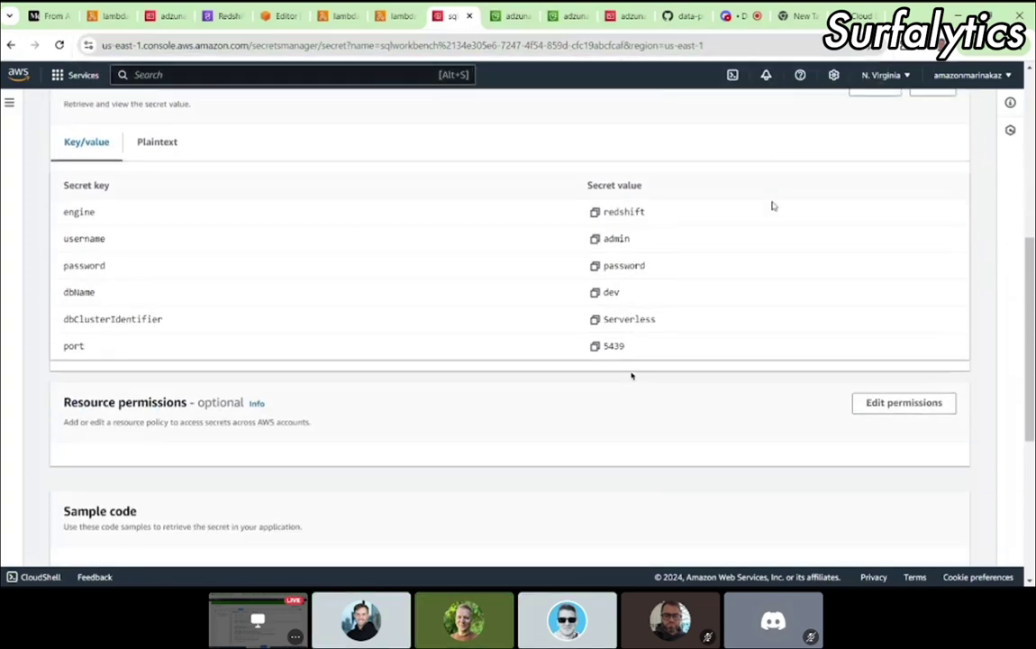
scroll(772, 207, "up", 10)
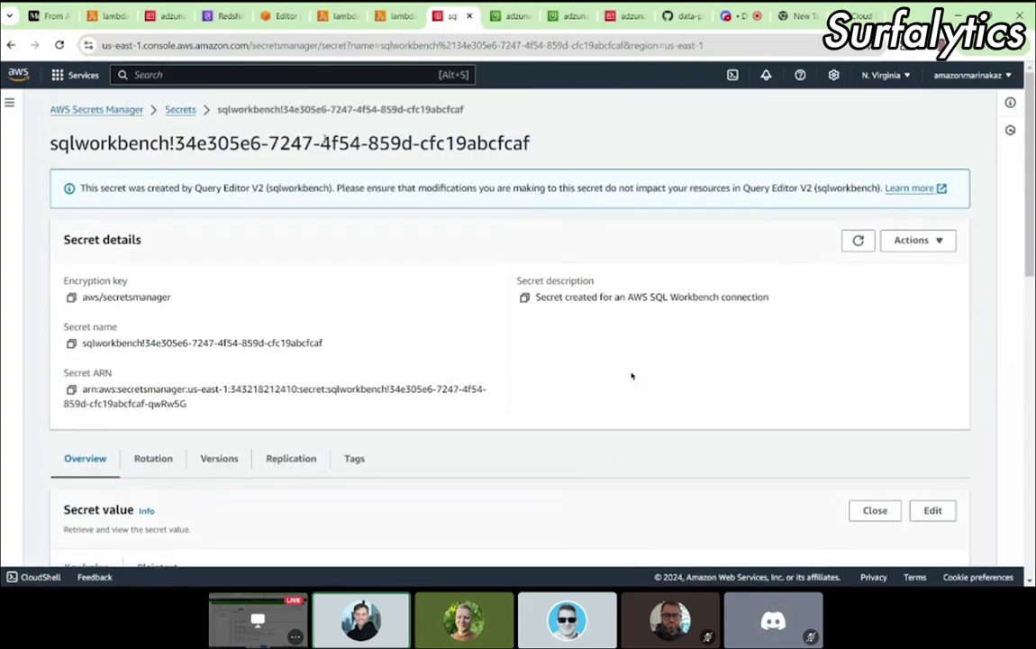
left_click(361, 106)
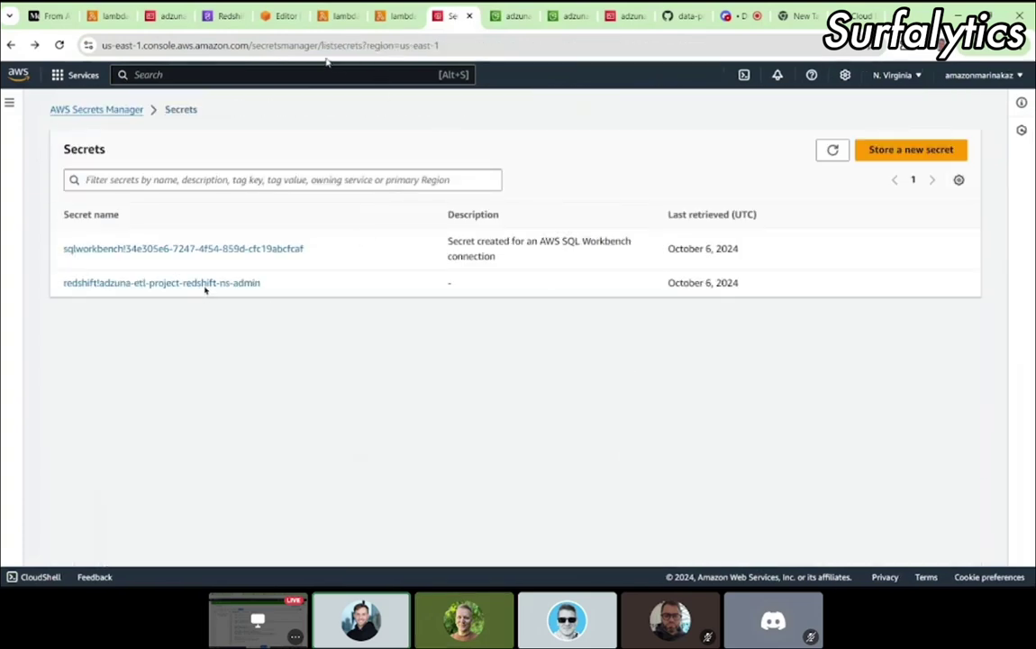
left_click(157, 285)
scroll(573, 393, "down", 5)
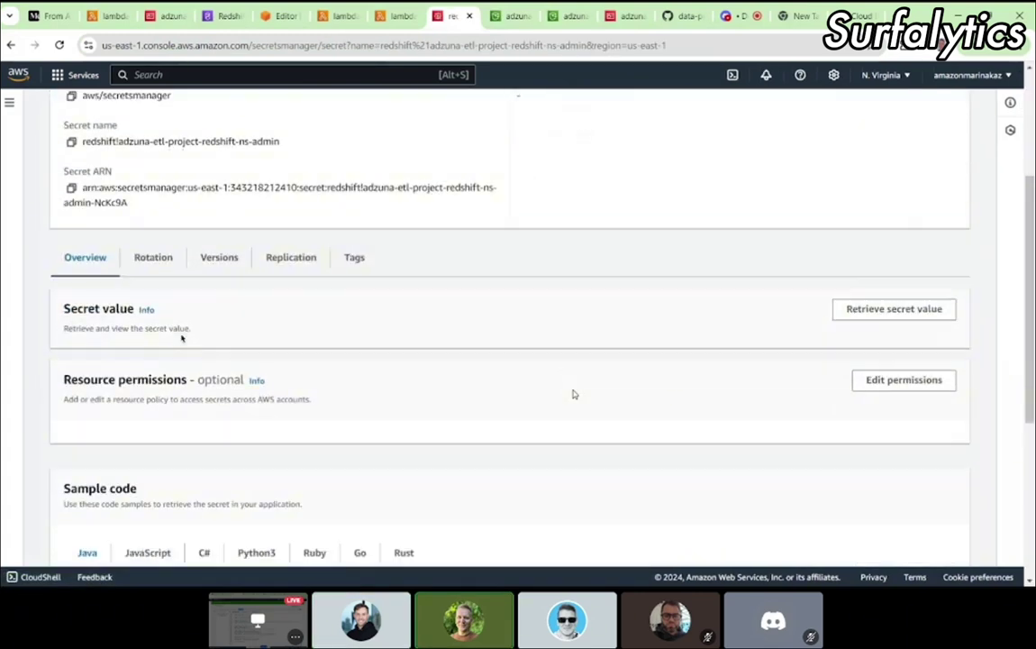
scroll(574, 393, "up", 1)
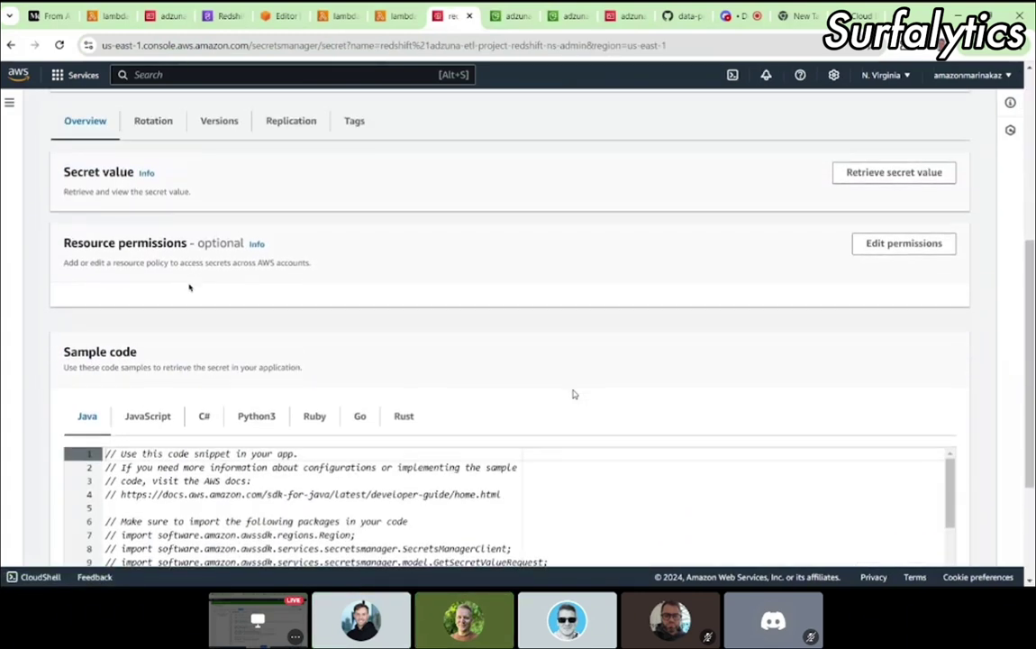
left_click(889, 176)
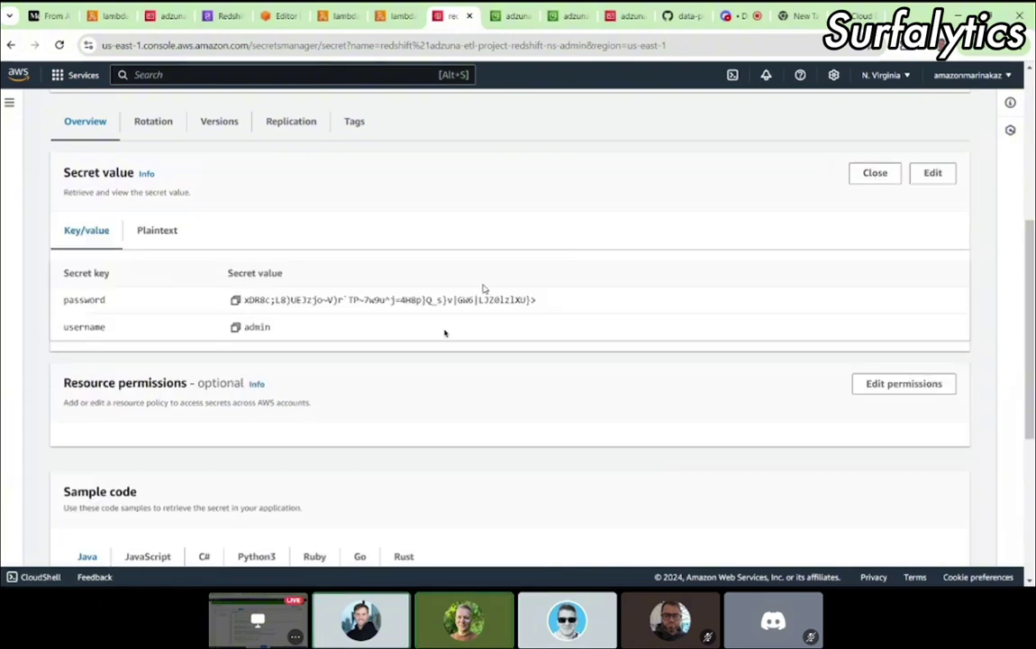
scroll(397, 299, "down", 1)
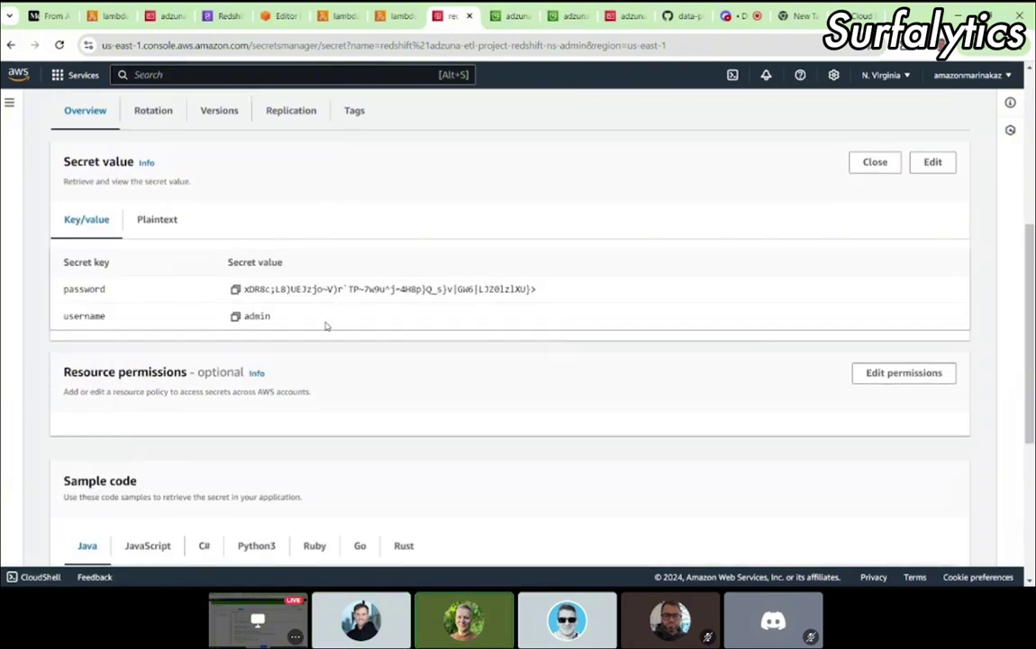
scroll(369, 319, "up", 5)
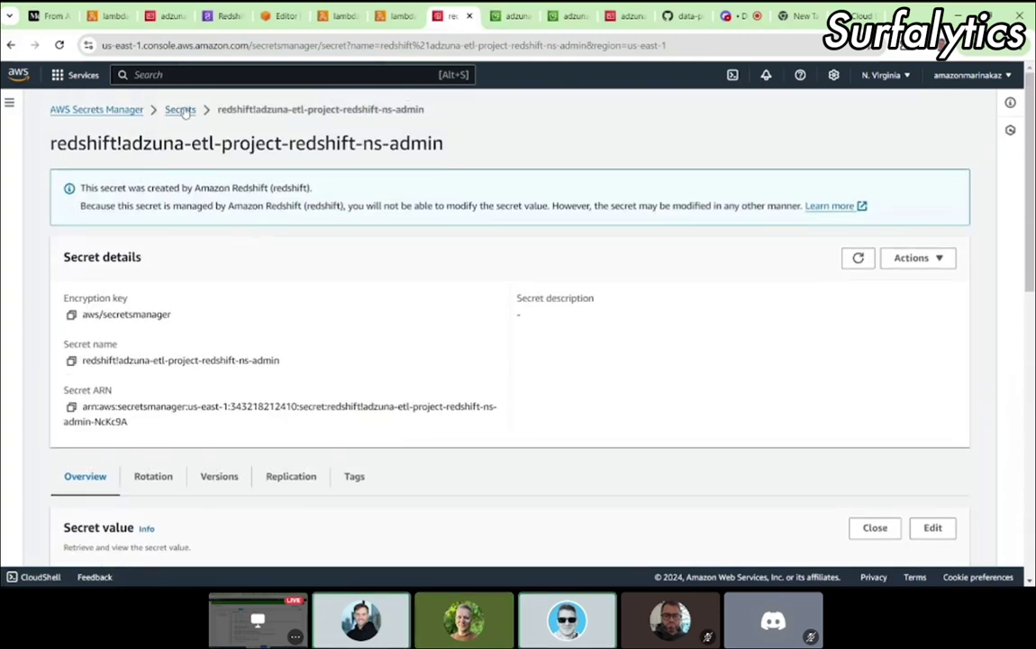
left_click(178, 109)
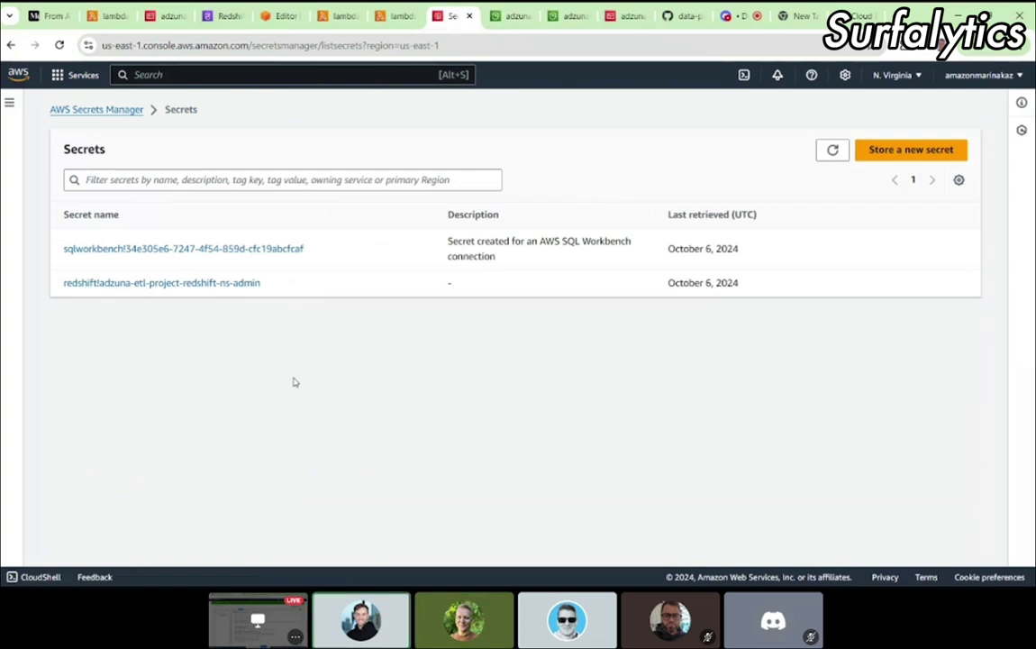
Step: Reopen the sqlworkbench secret and reveal its values: engine redshift, database dev, port 5439
left_click(148, 256)
scroll(436, 329, "down", 4)
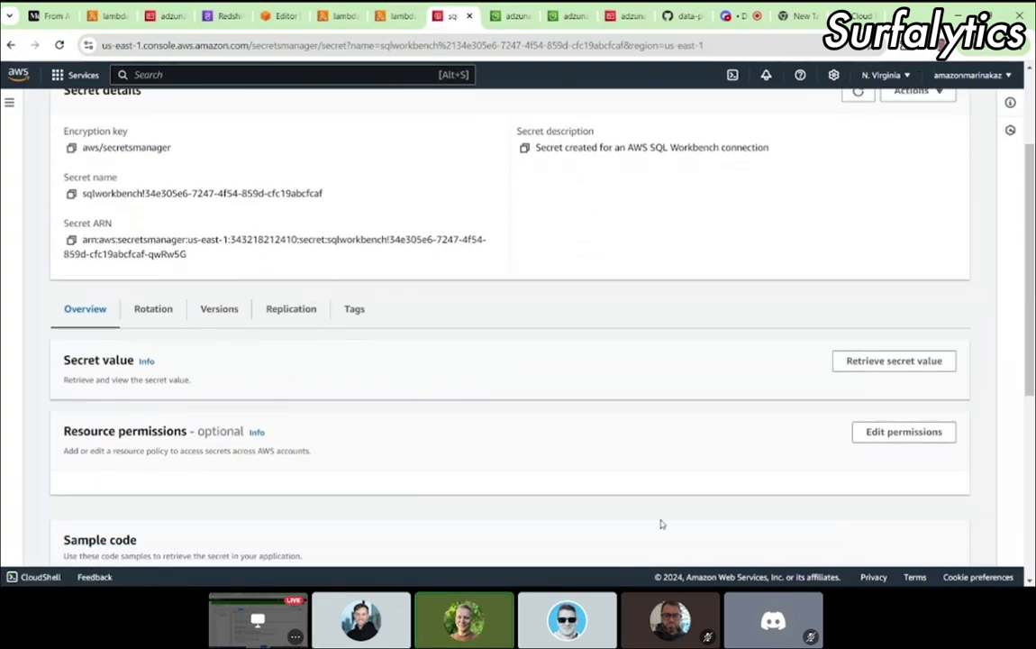
left_click(892, 364)
scroll(622, 373, "down", 1)
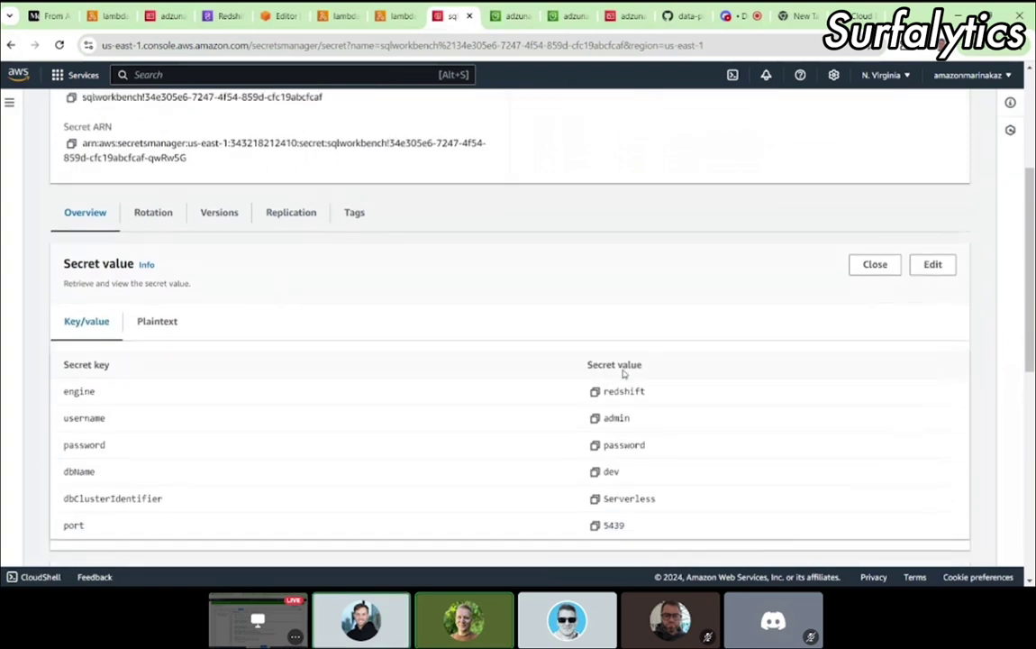
scroll(623, 372, "down", 1)
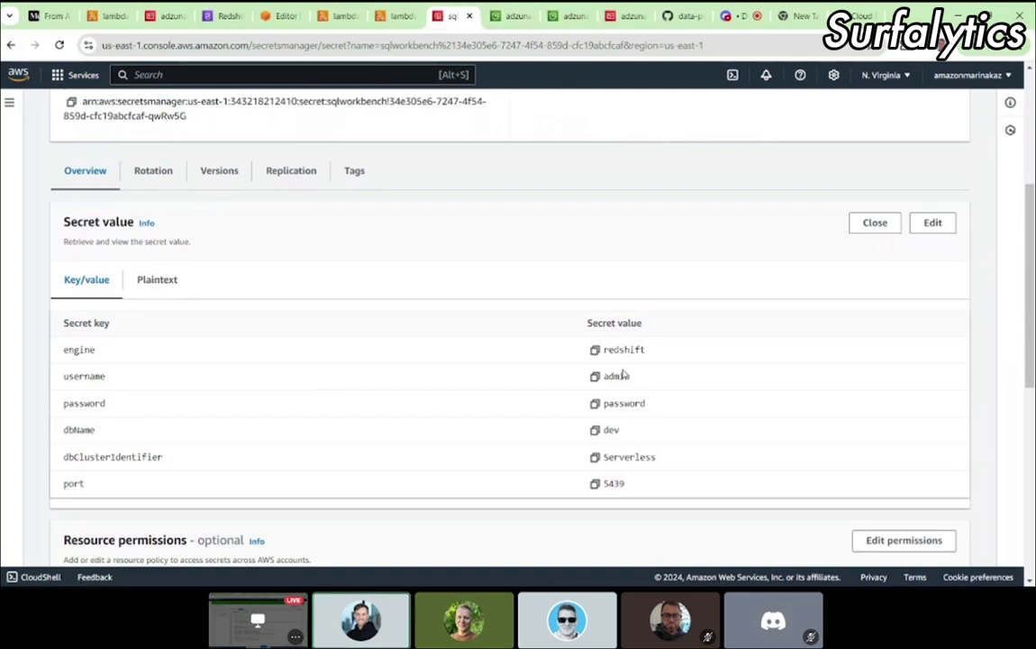
scroll(625, 375, "down", 3)
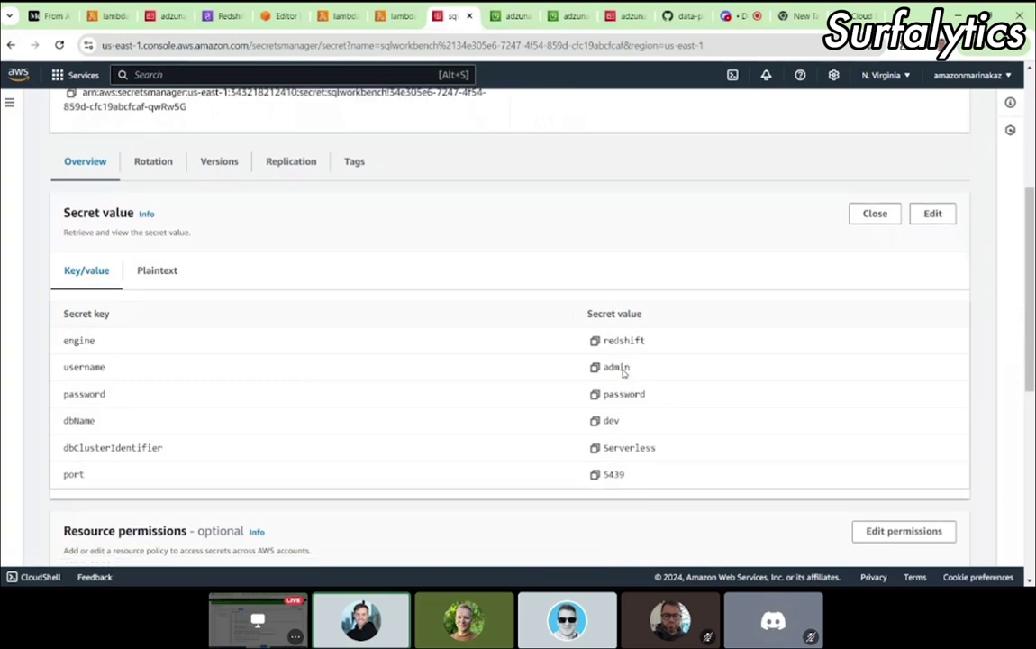
scroll(622, 369, "up", 10)
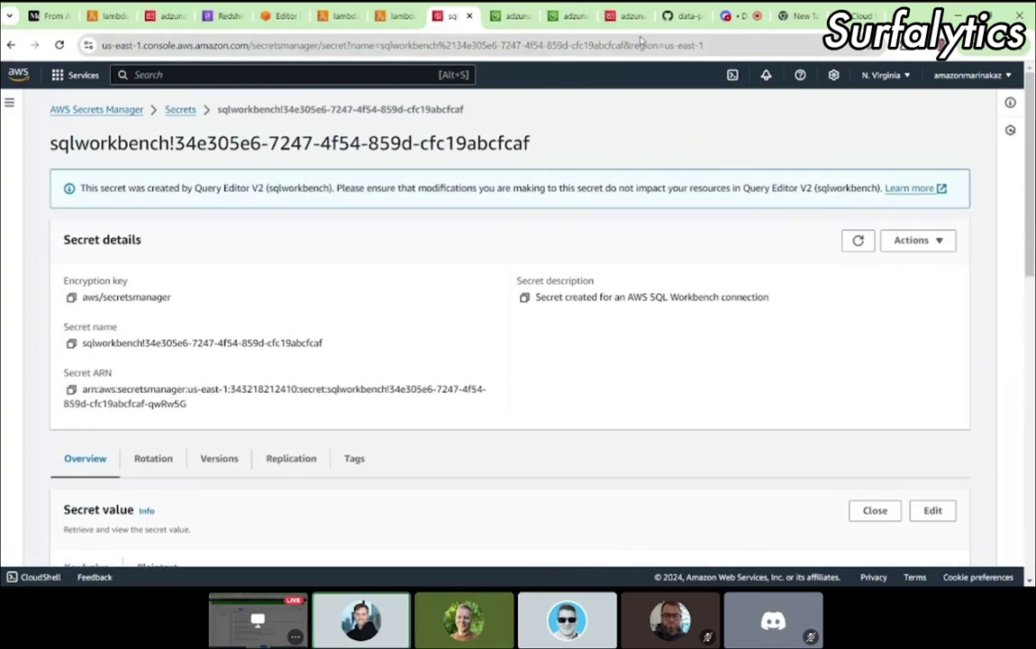
Step: Copy the full raw source of aws_lambda_load.py from the GitHub 11_end_to_end_de_project_with_aws folder
left_click(684, 25)
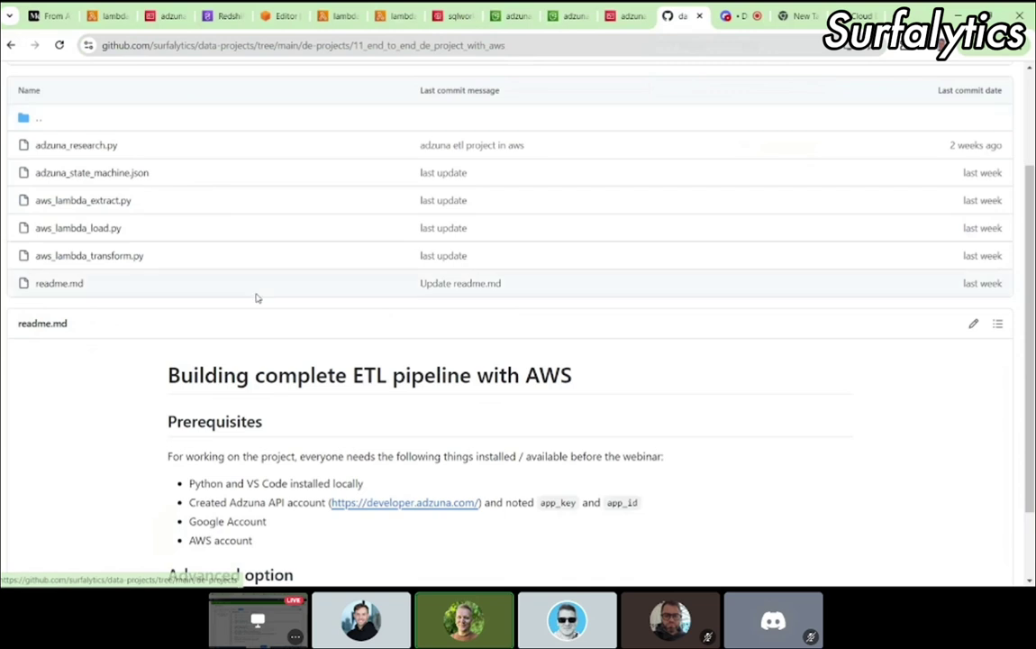
scroll(254, 296, "up", 1)
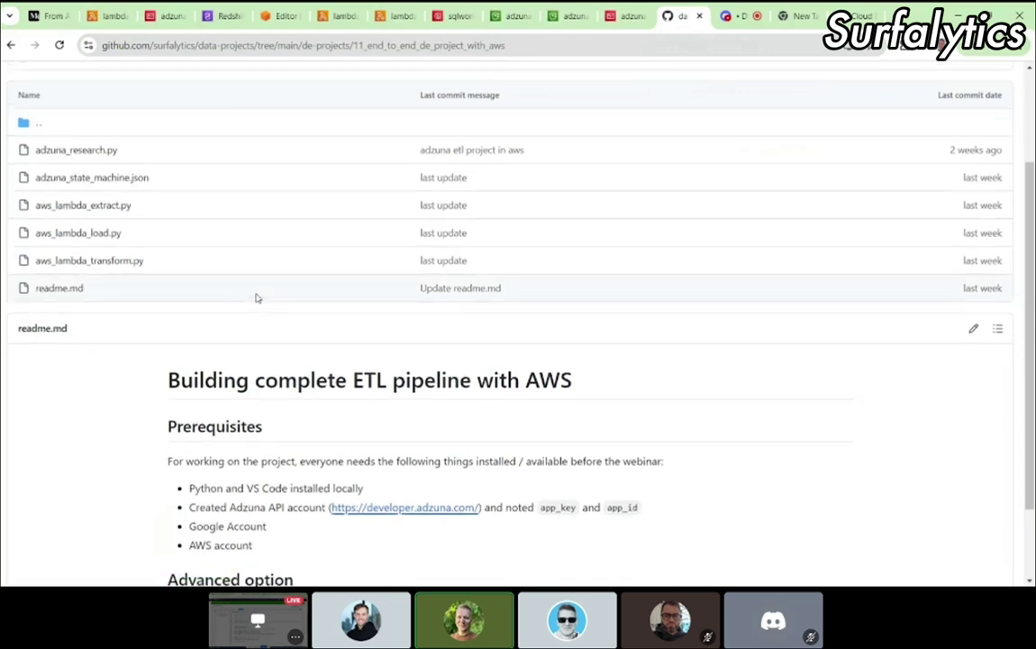
left_click(83, 235)
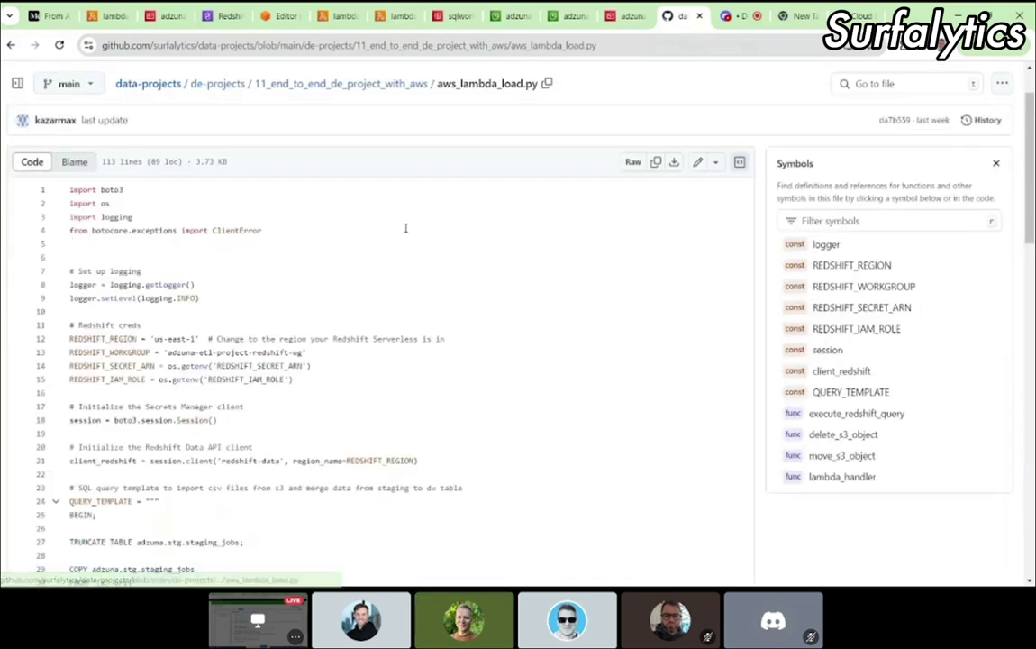
left_click(654, 163)
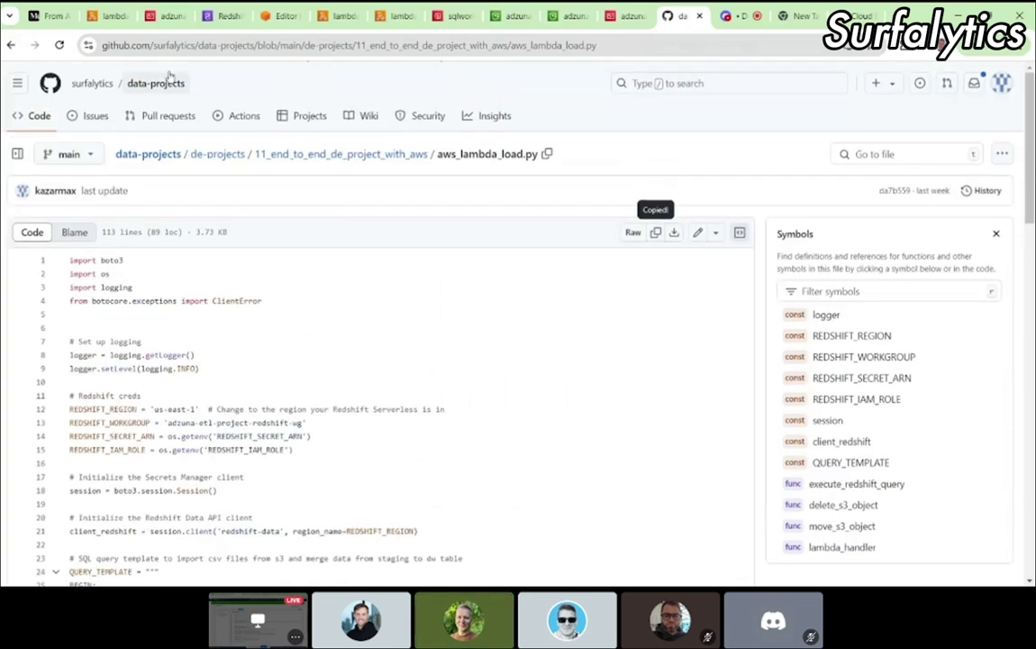
left_click(108, 16)
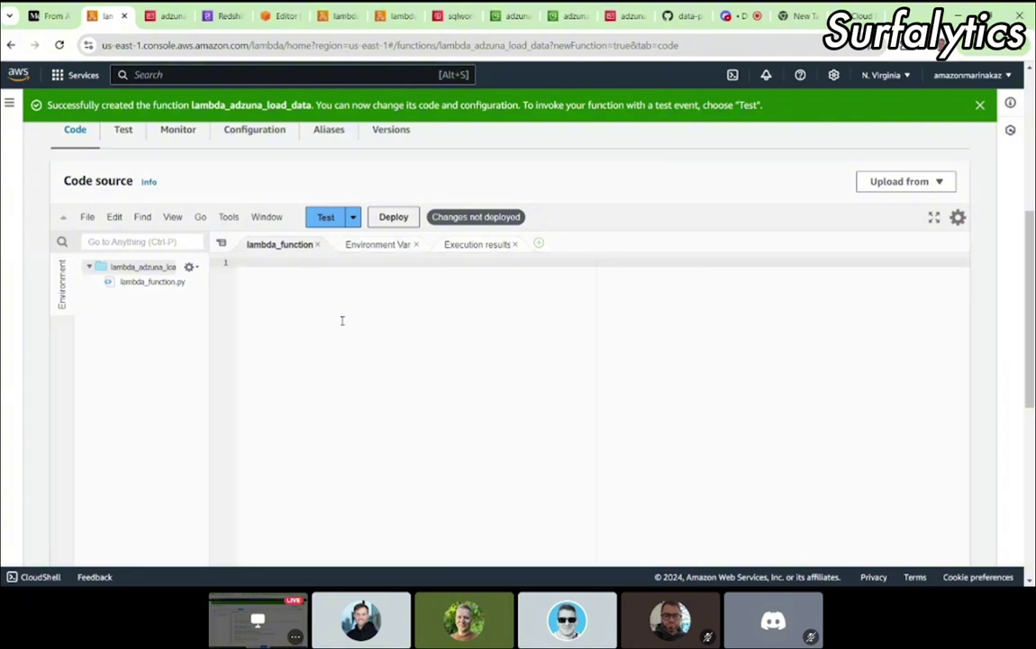
Step: Paste the load script into lambda_adzuna_load_data's code and deploy it
key("ctrl+v")
scroll(342, 320, "up", 10)
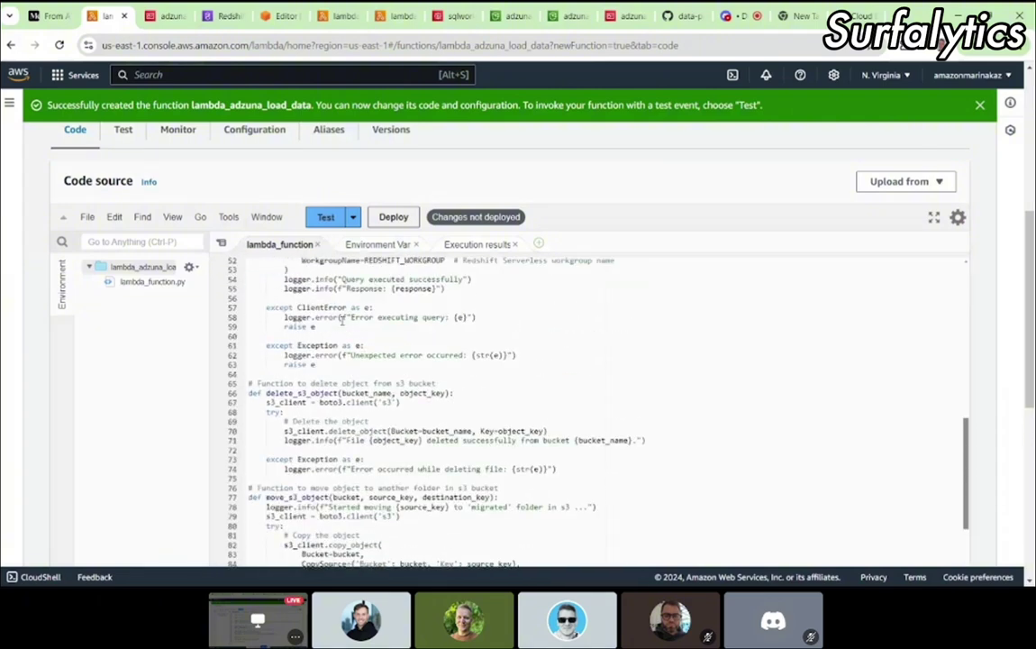
scroll(341, 319, "up", 2)
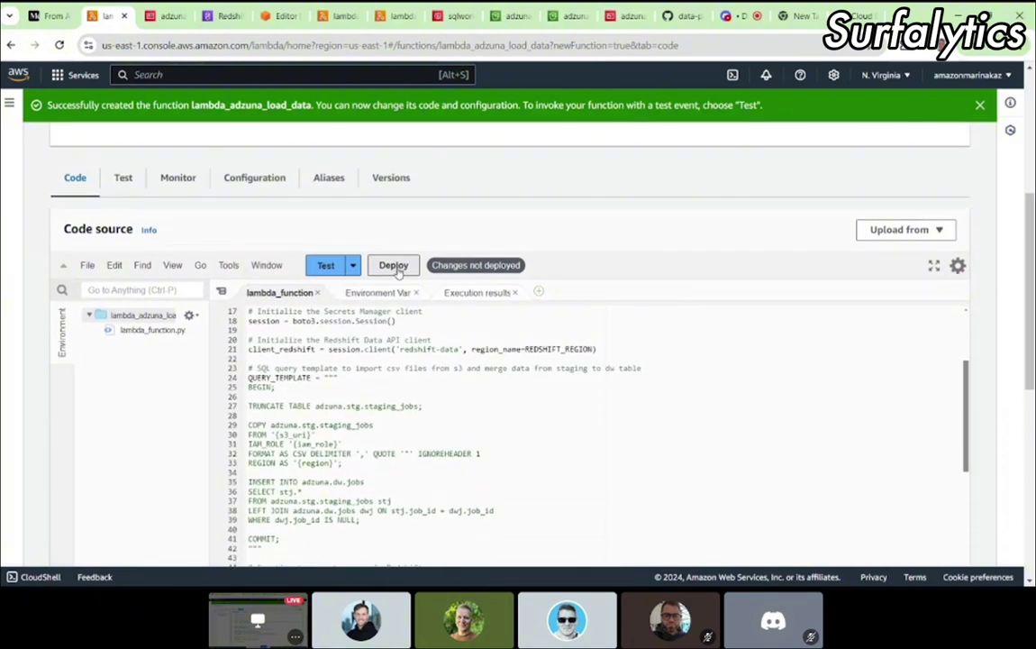
left_click(396, 265)
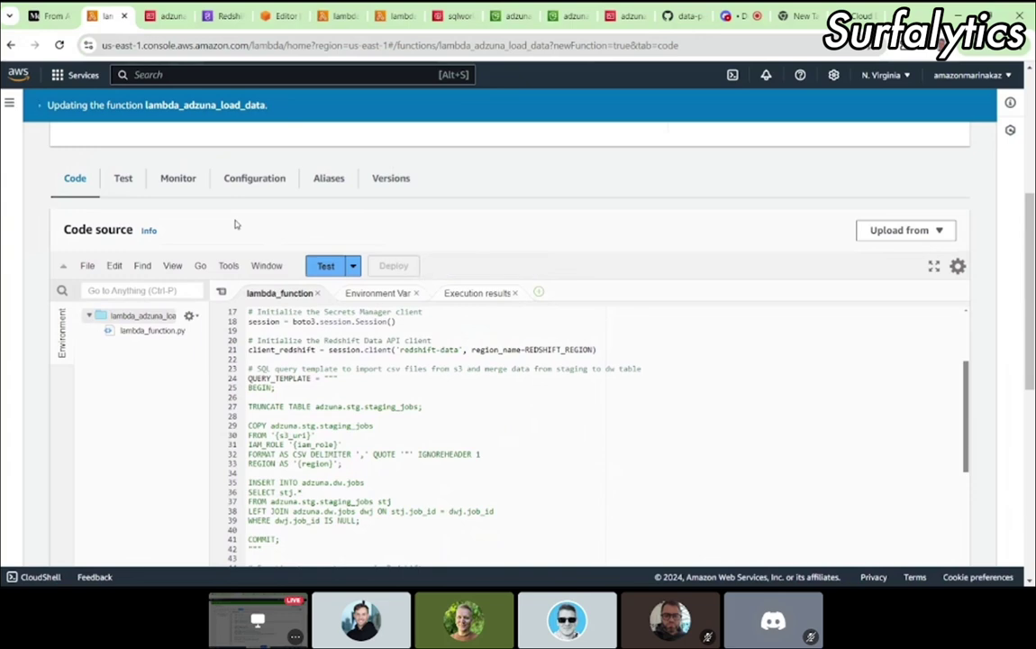
Step: Review the setup instructions in the Medium article
left_click(52, 17)
scroll(450, 326, "up", 1)
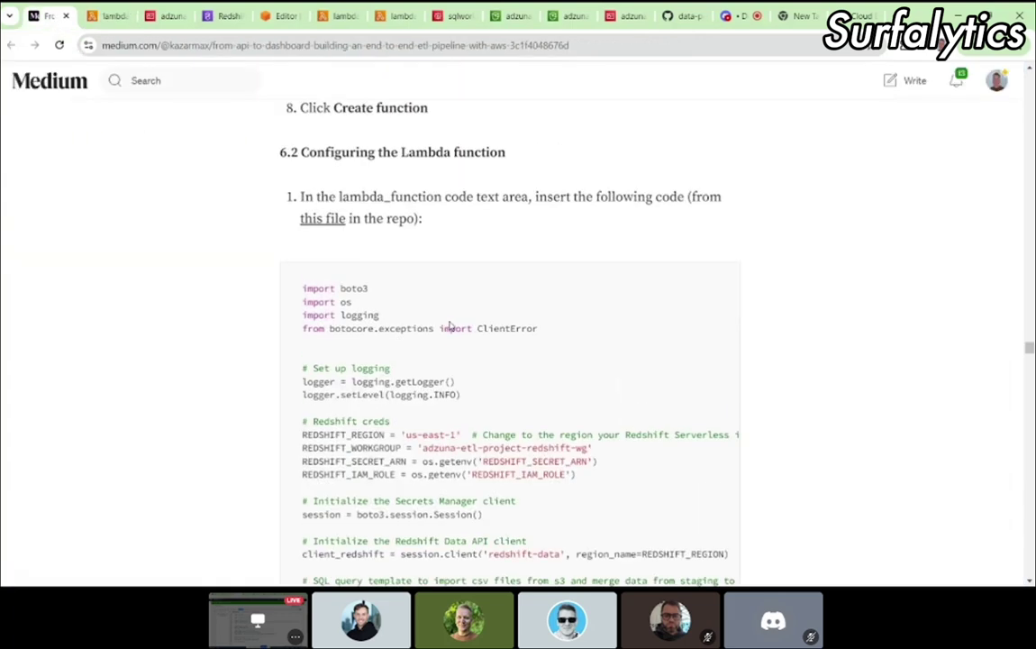
scroll(451, 324, "down", 8)
scroll(450, 321, "down", 6)
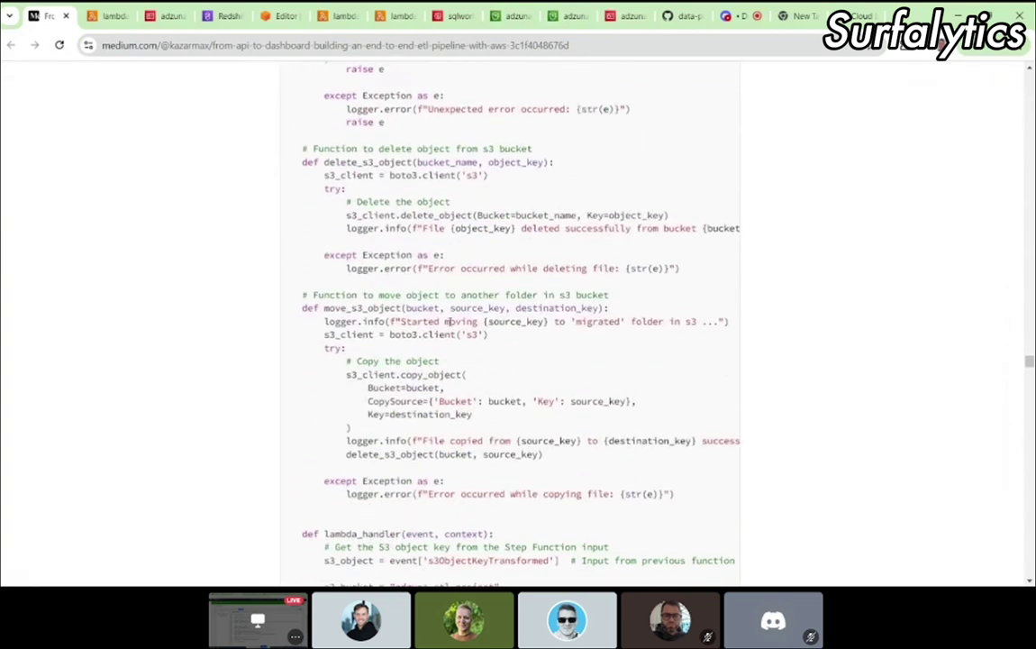
Step: Check the function code against the article and open the region list to confirm us-east-1
left_click(104, 18)
scroll(460, 275, "up", 4)
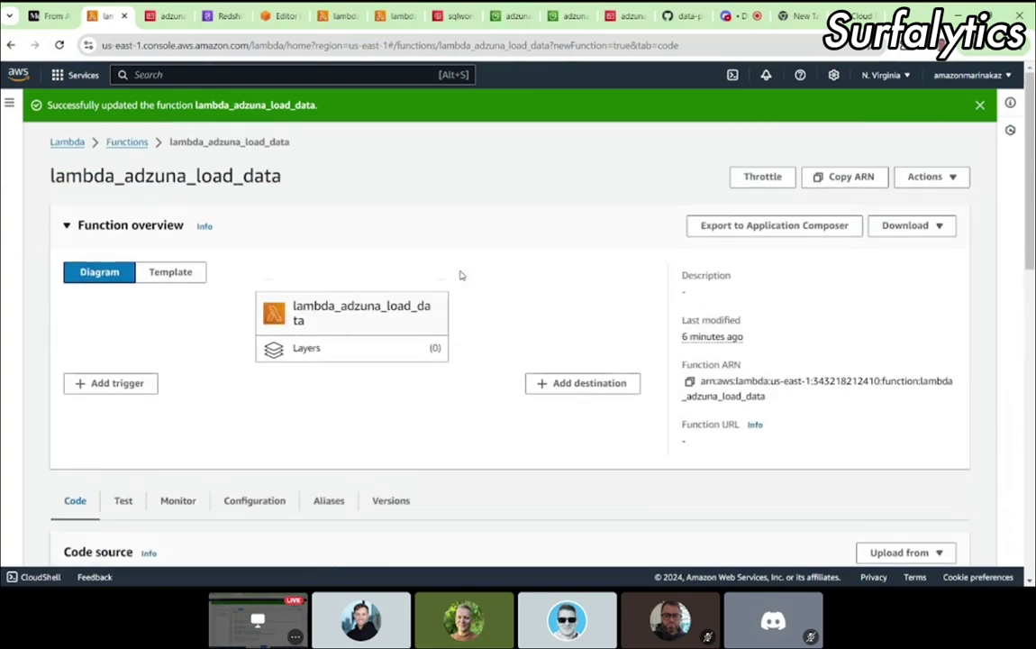
scroll(460, 275, "down", 6)
scroll(461, 274, "up", 6)
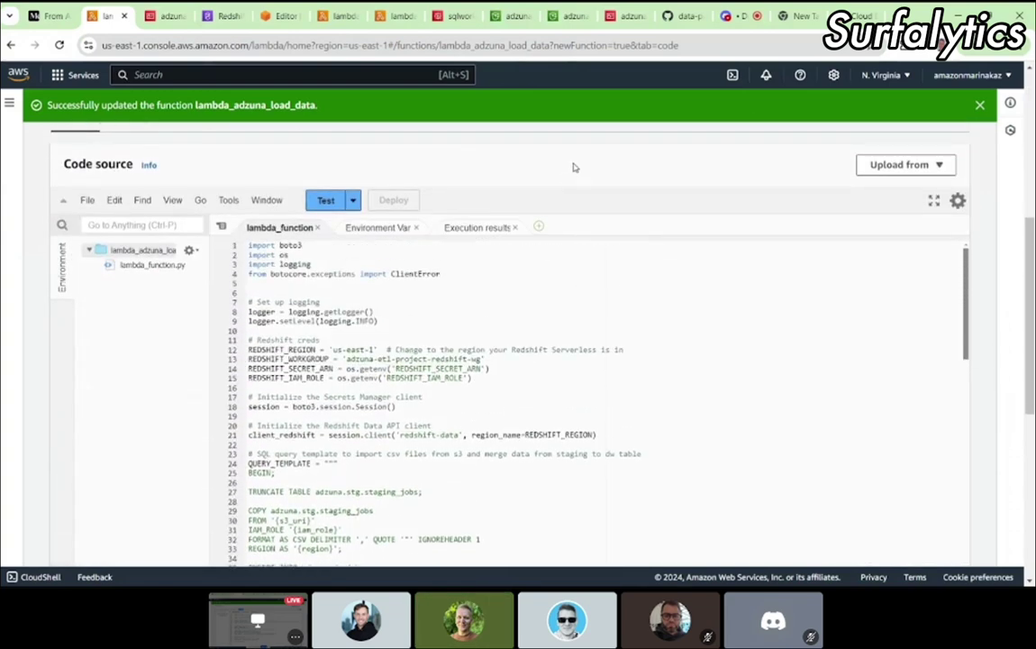
scroll(560, 252, "down", 10)
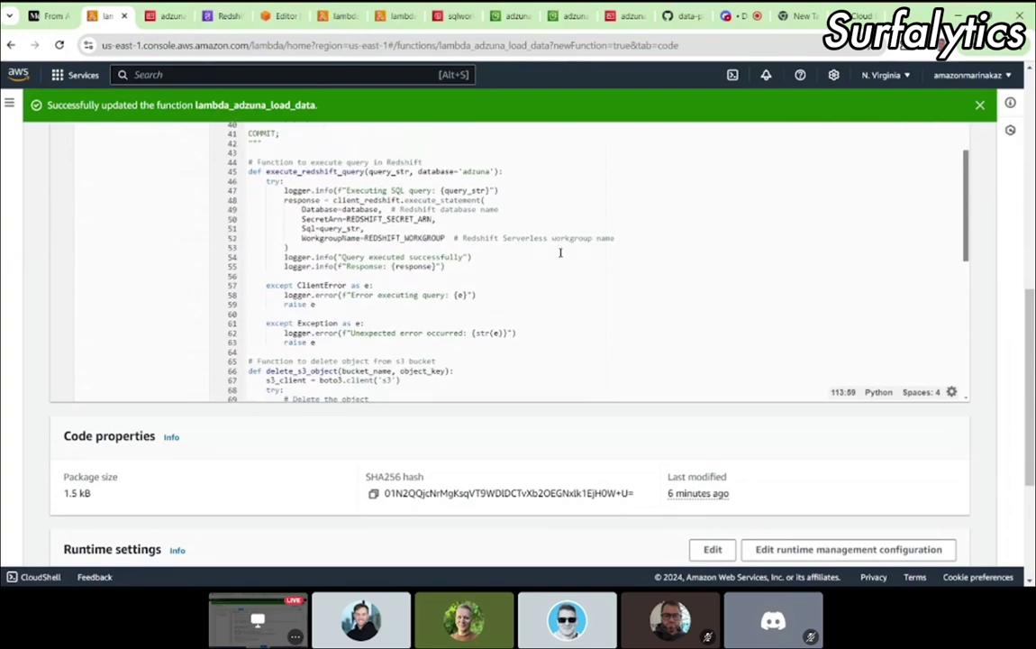
scroll(560, 252, "down", 10)
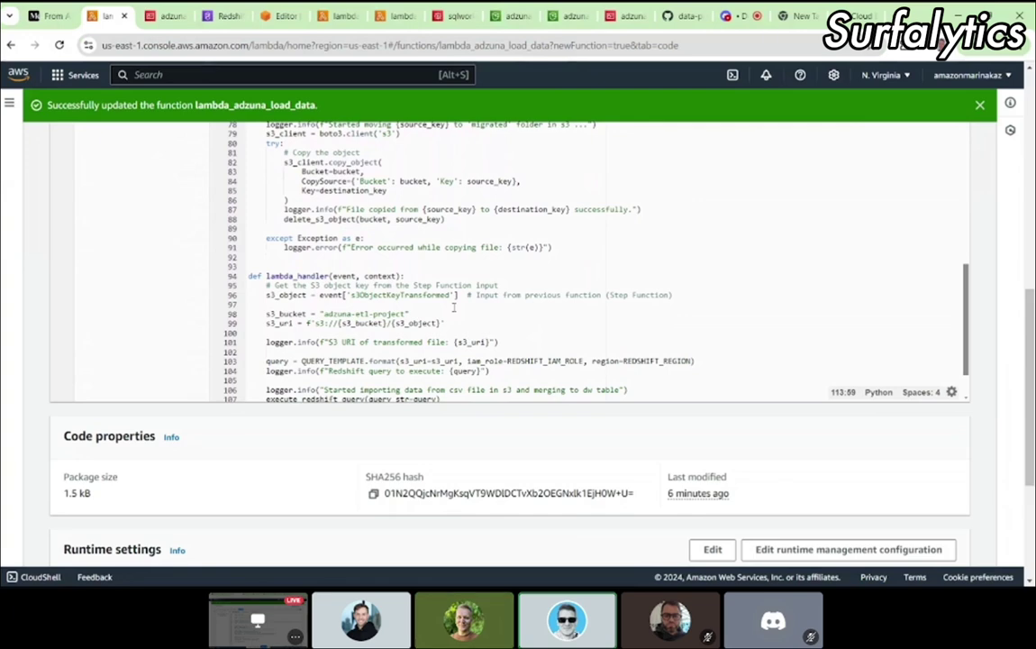
scroll(453, 307, "up", 1)
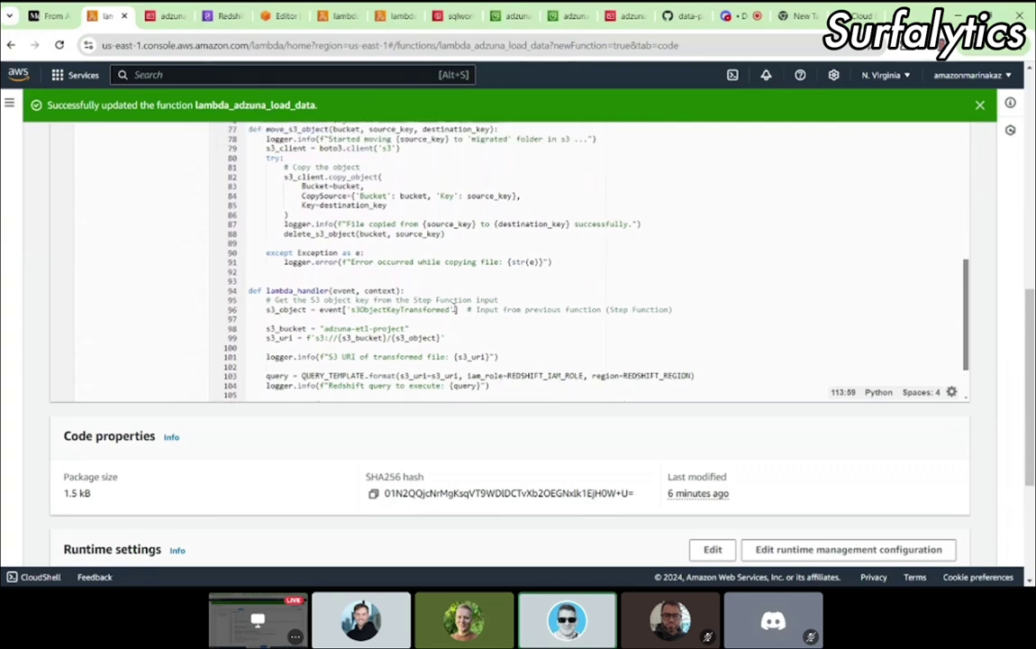
scroll(457, 309, "up", 15)
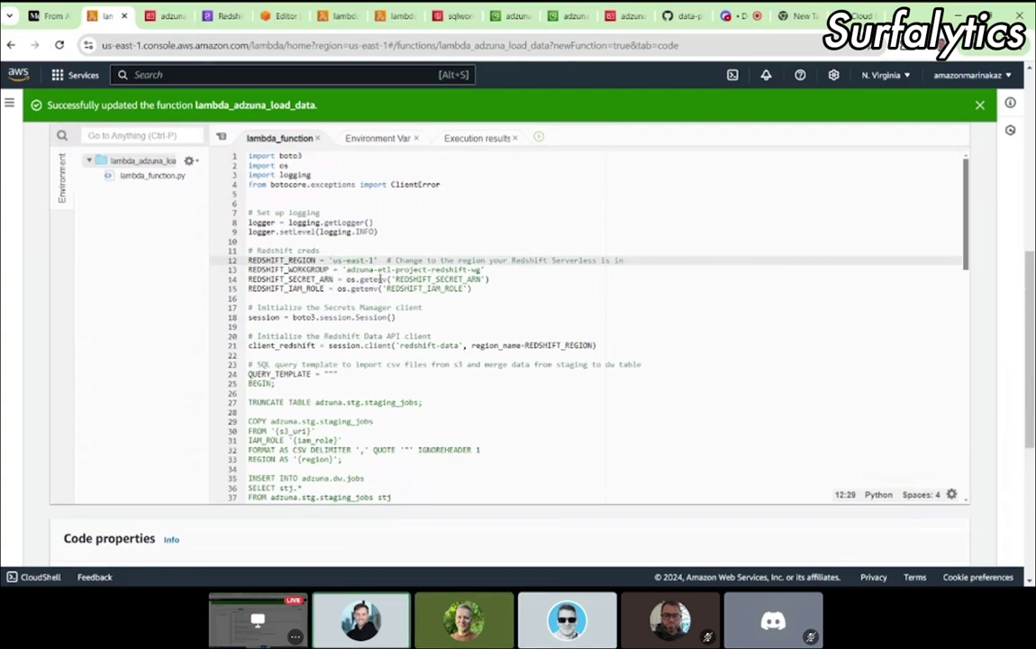
left_click(896, 76)
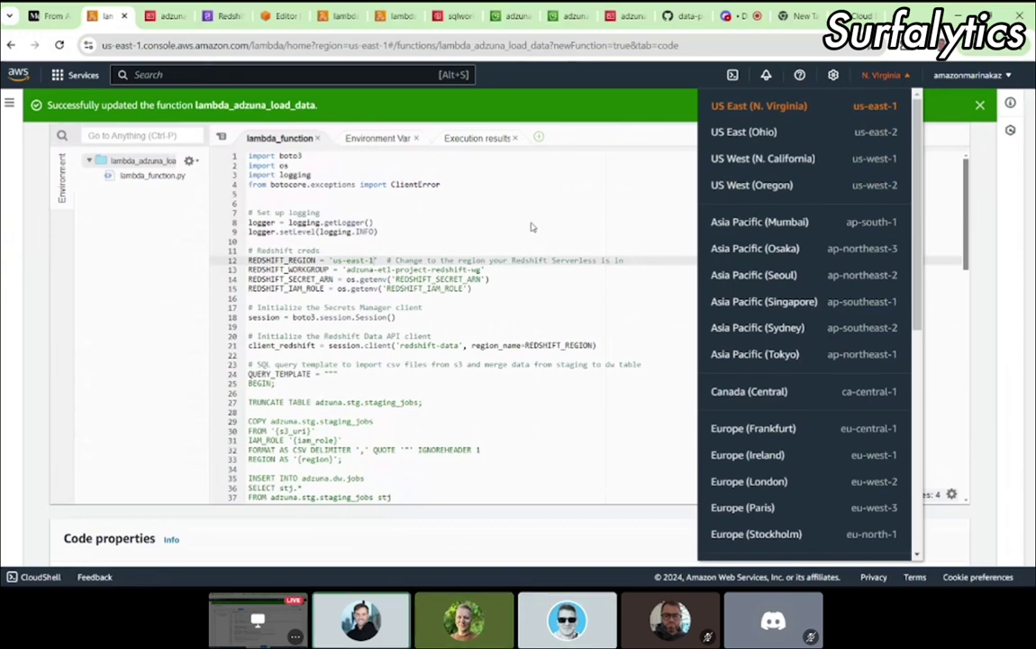
left_click(493, 239)
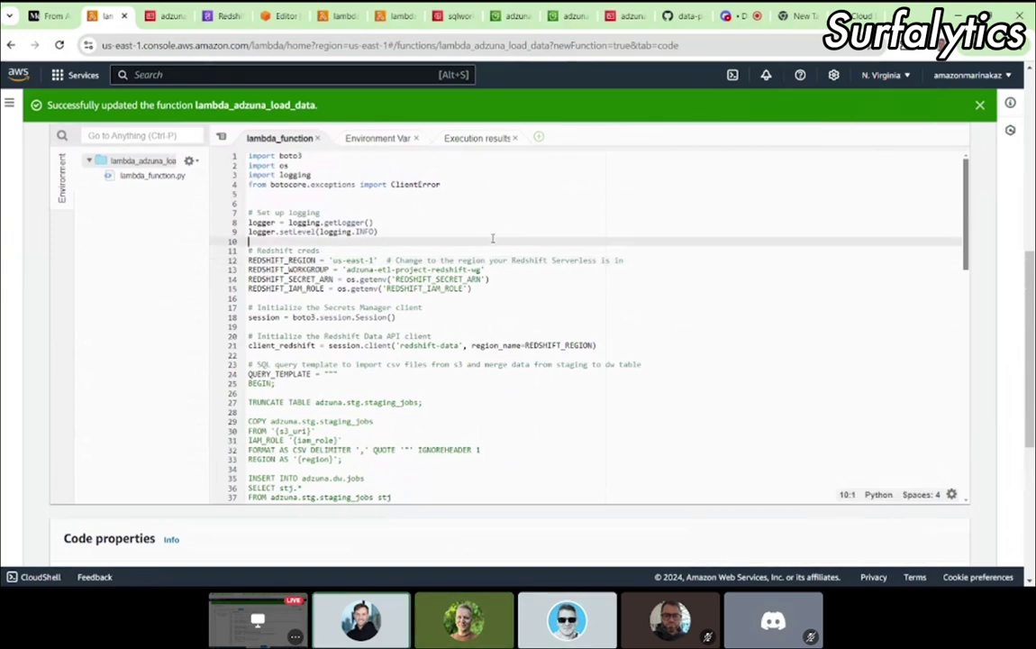
left_click(232, 17)
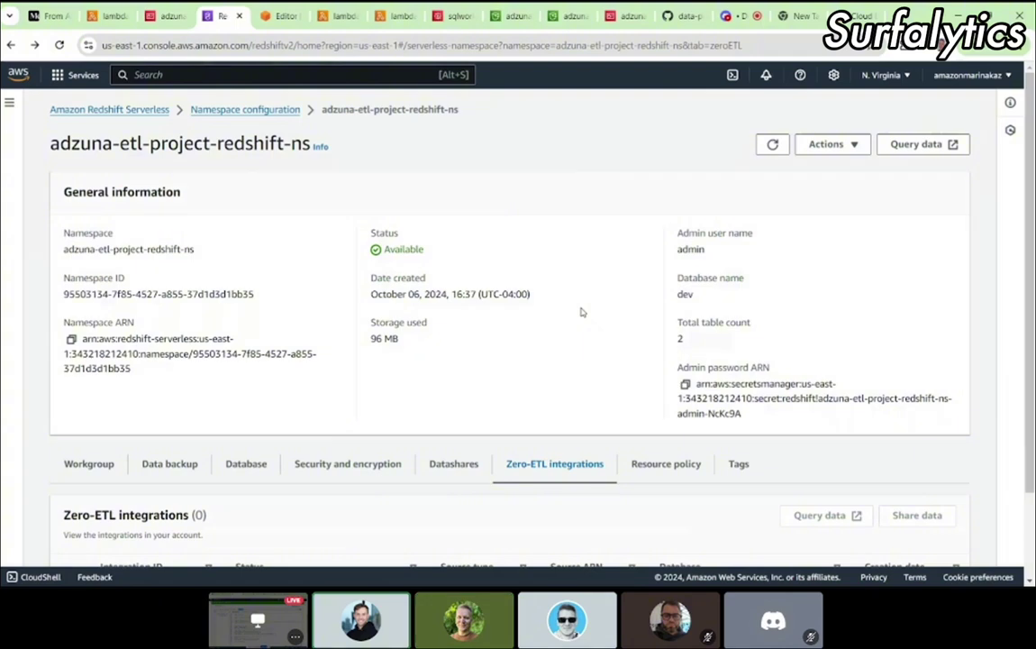
left_click(886, 74)
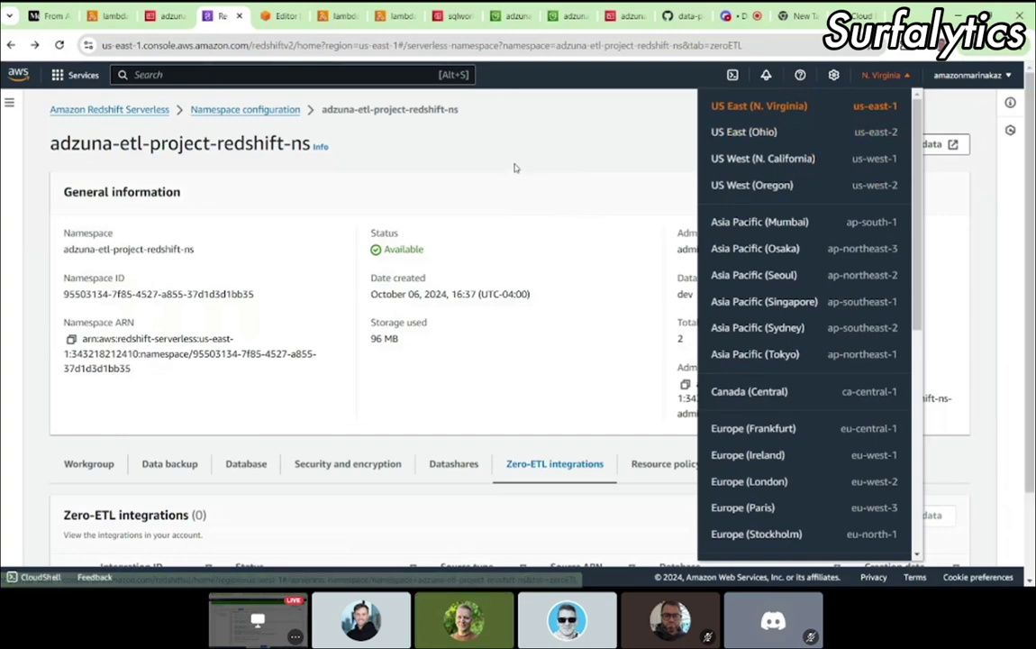
left_click(464, 150)
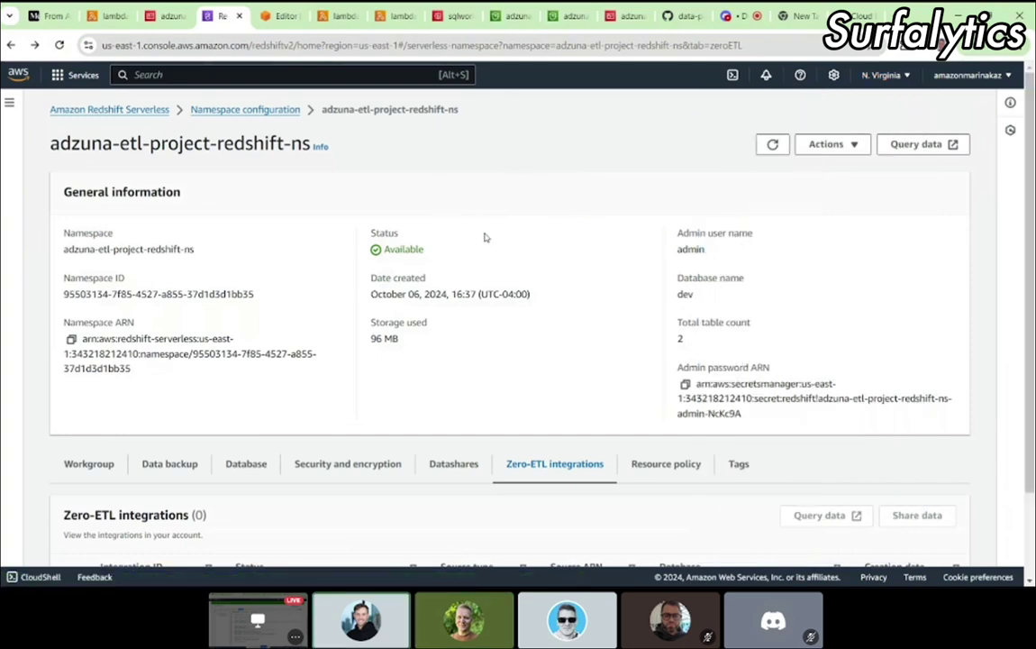
scroll(484, 237, "down", 2)
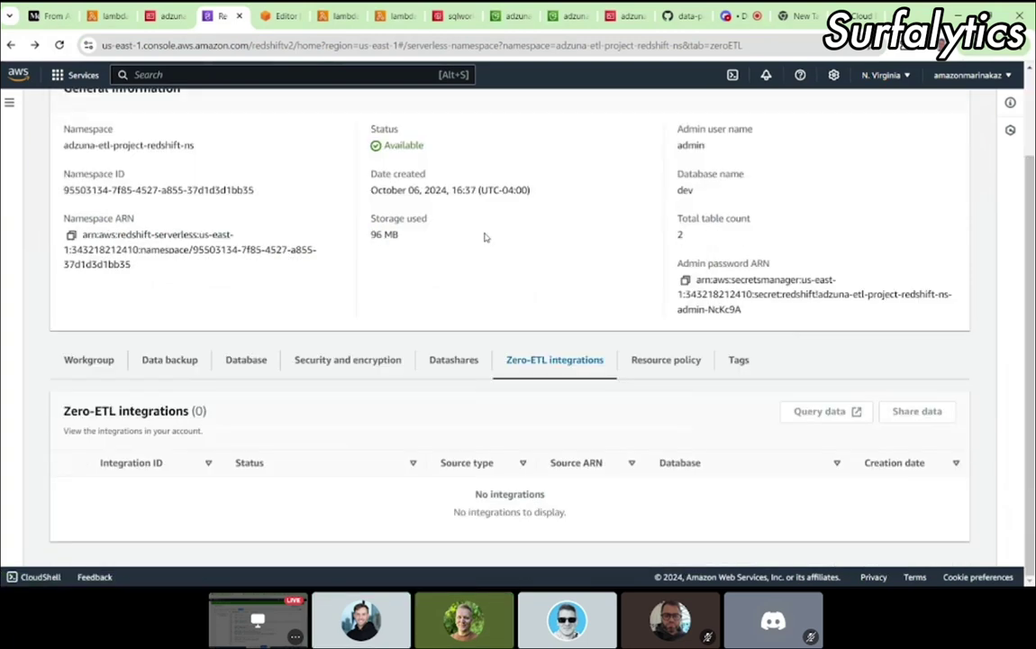
left_click(104, 357)
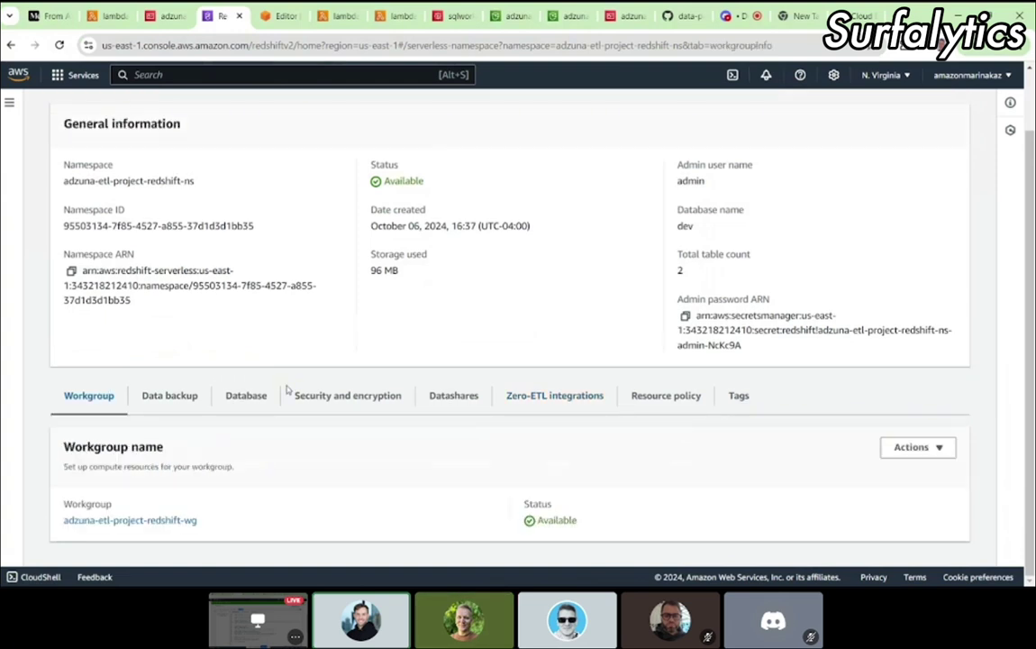
left_click(167, 398)
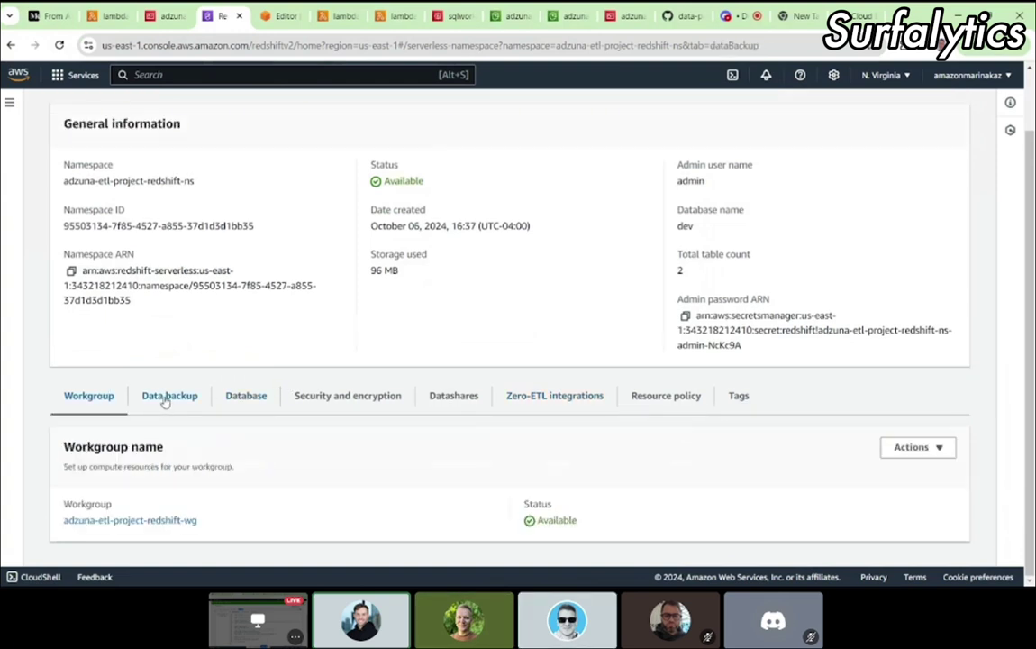
left_click(245, 406)
scroll(243, 407, "down", 3)
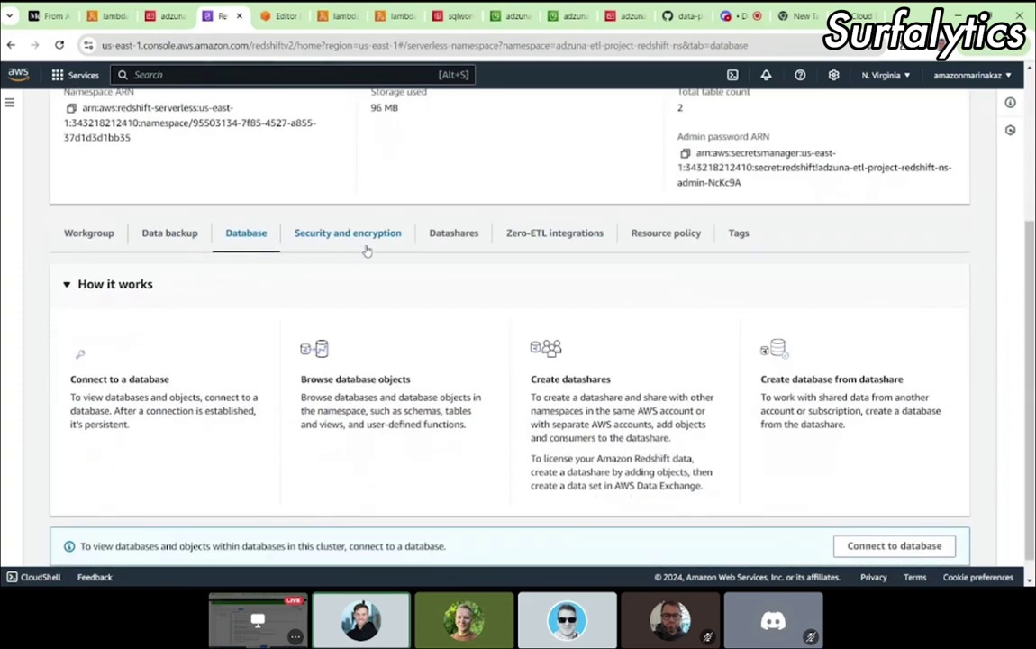
scroll(366, 251, "up", 2)
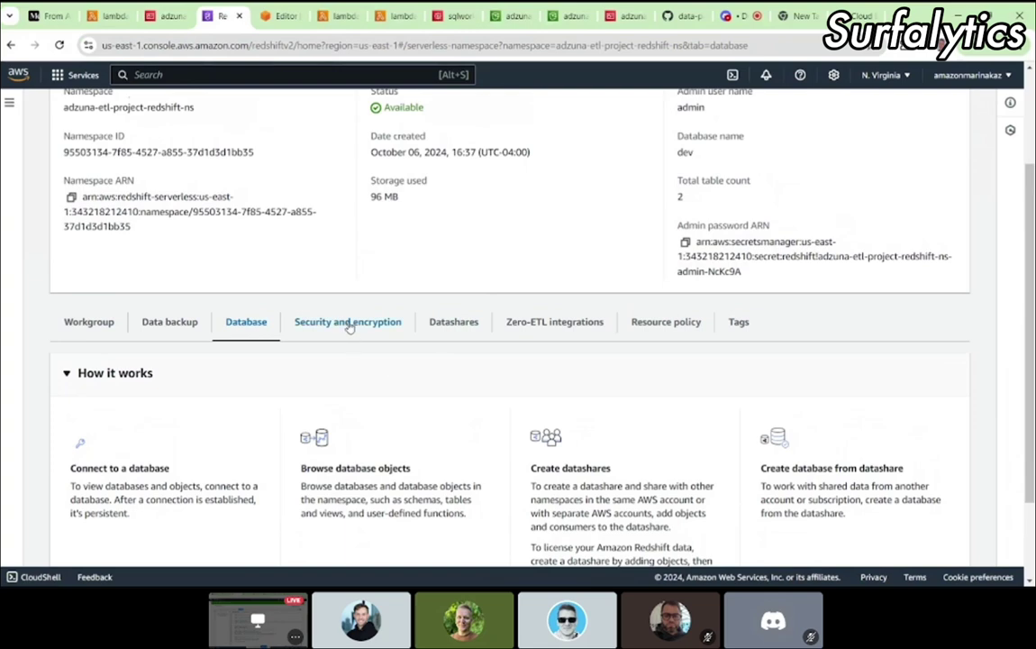
left_click(347, 328)
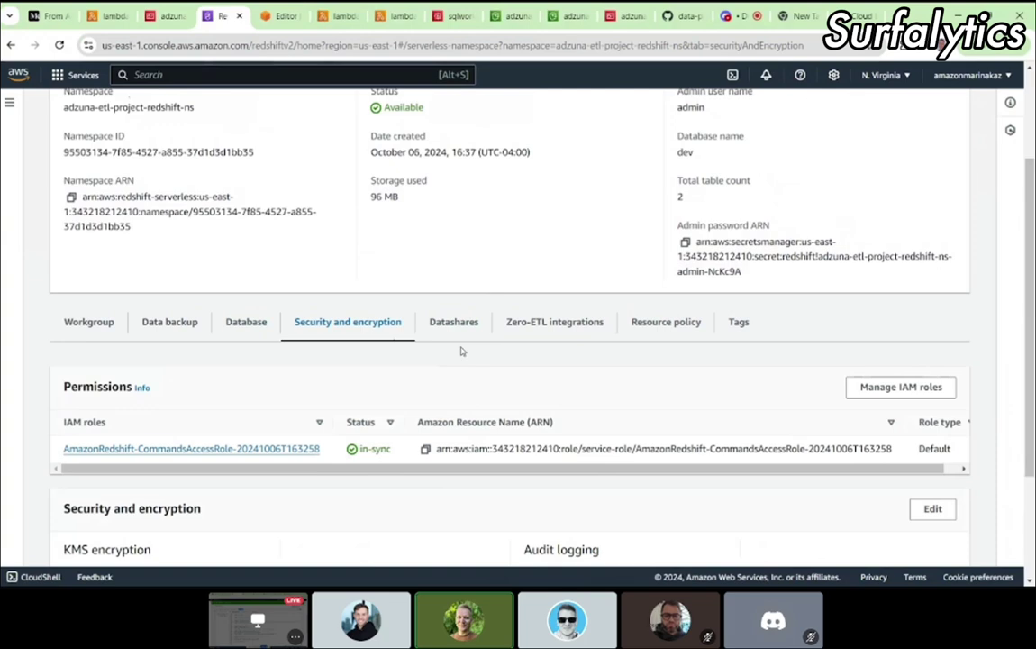
scroll(461, 352, "up", 3)
left_click(160, 17)
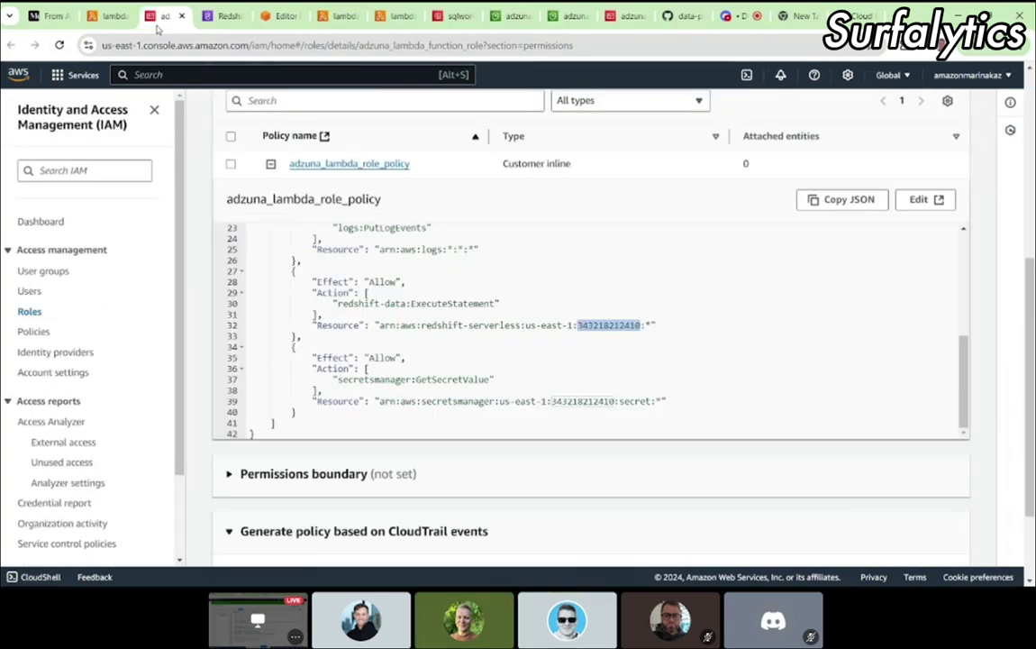
left_click(107, 17)
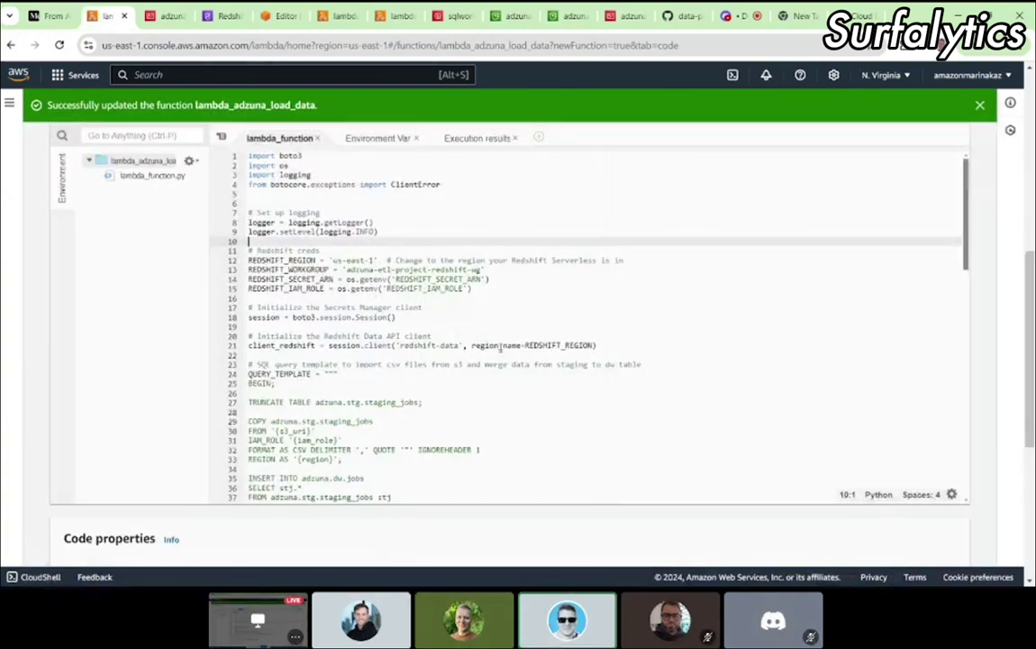
left_click(376, 260)
left_click_drag(377, 260, 246, 261)
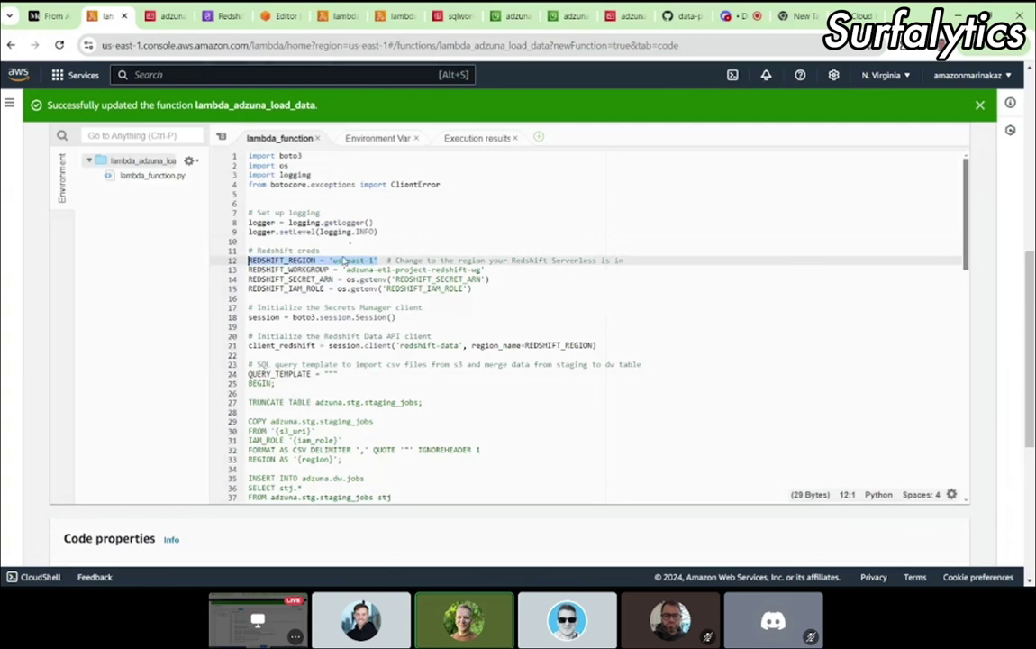
left_click(293, 251)
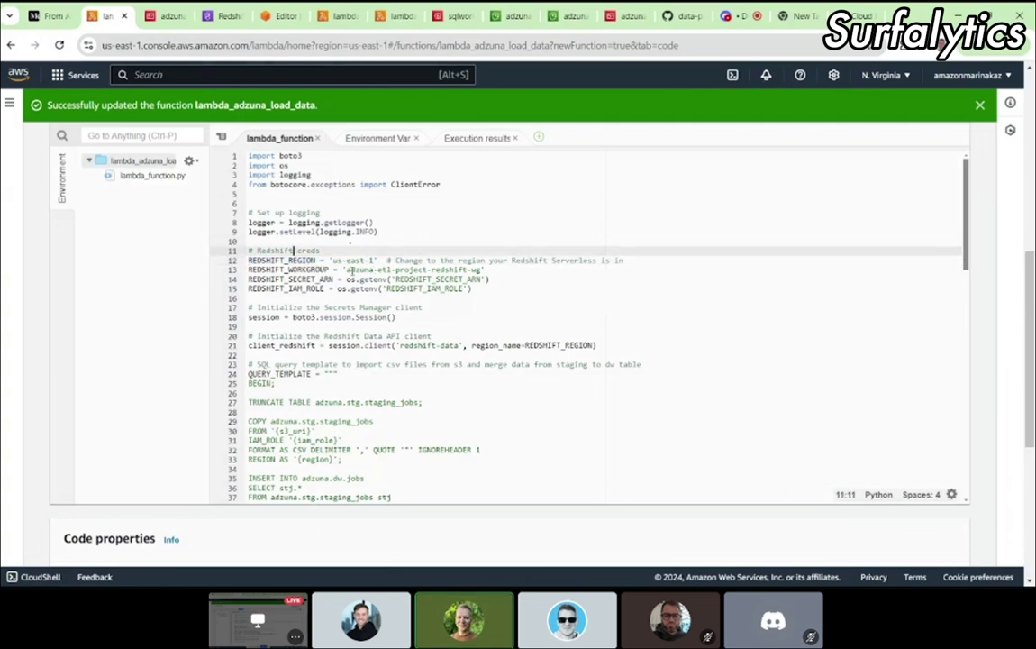
left_click_drag(346, 269, 477, 269)
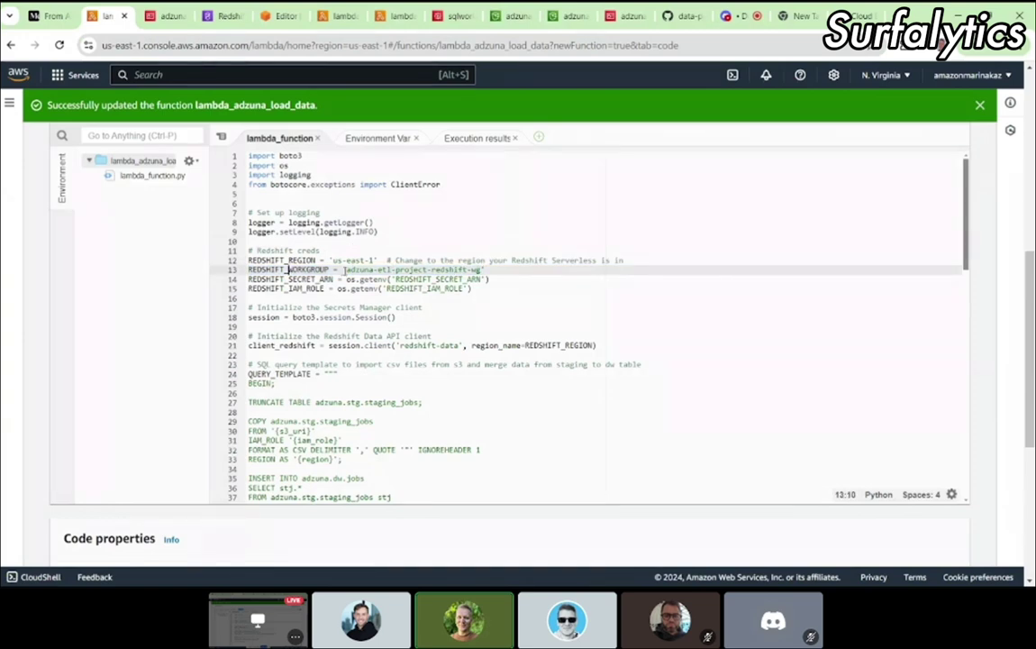
left_click_drag(342, 269, 483, 271)
scroll(482, 270, "down", 5)
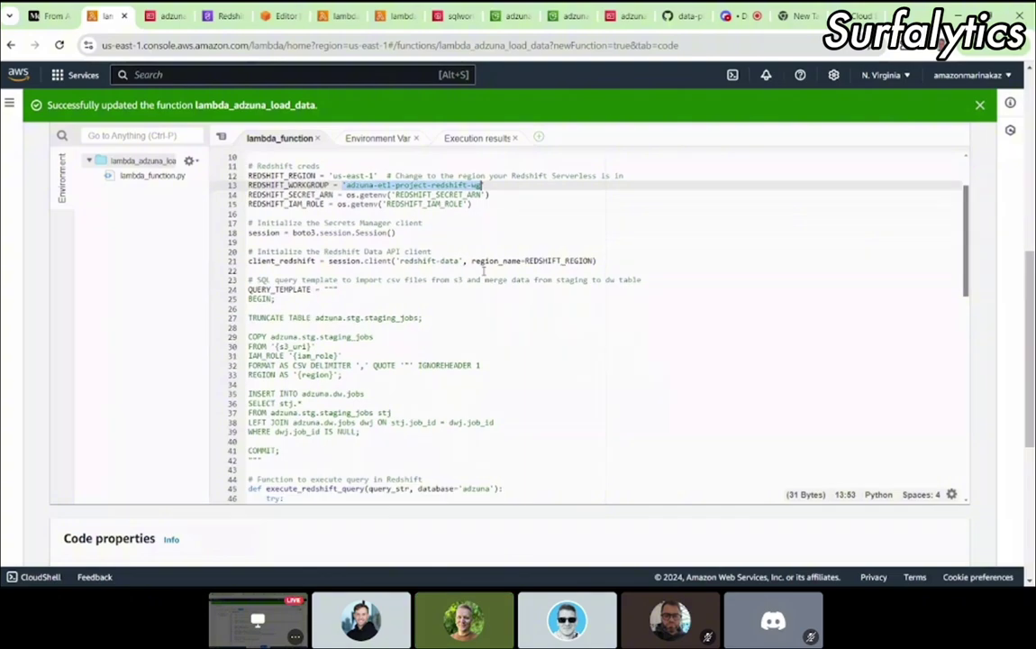
scroll(483, 270, "down", 9)
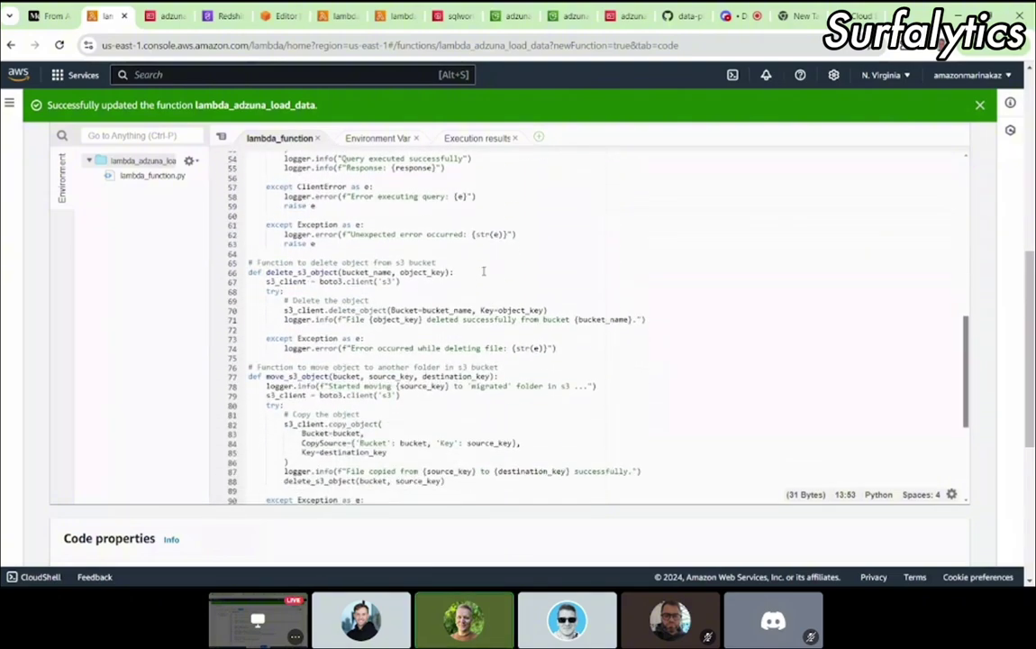
scroll(482, 270, "up", 12)
scroll(483, 270, "down", 2)
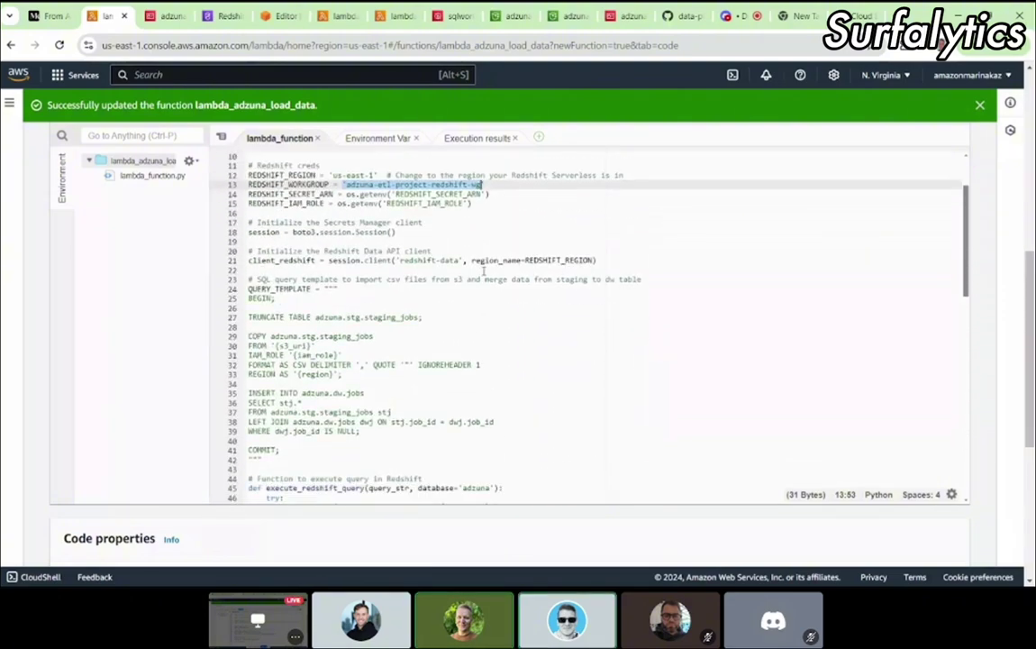
scroll(483, 271, "up", 4)
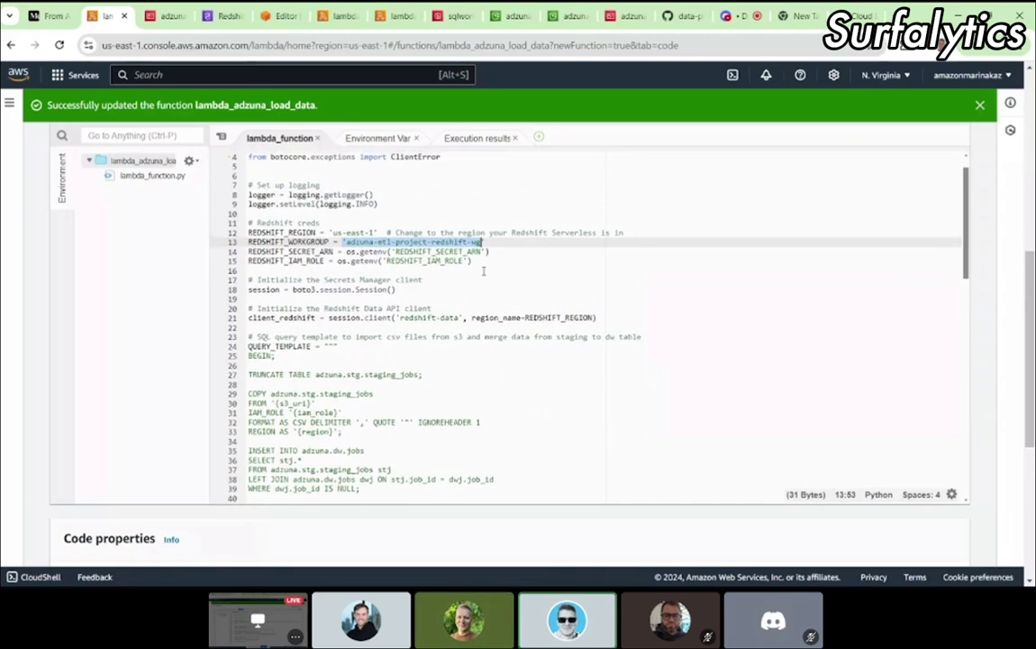
left_click(358, 238)
left_click_drag(346, 238, 483, 238)
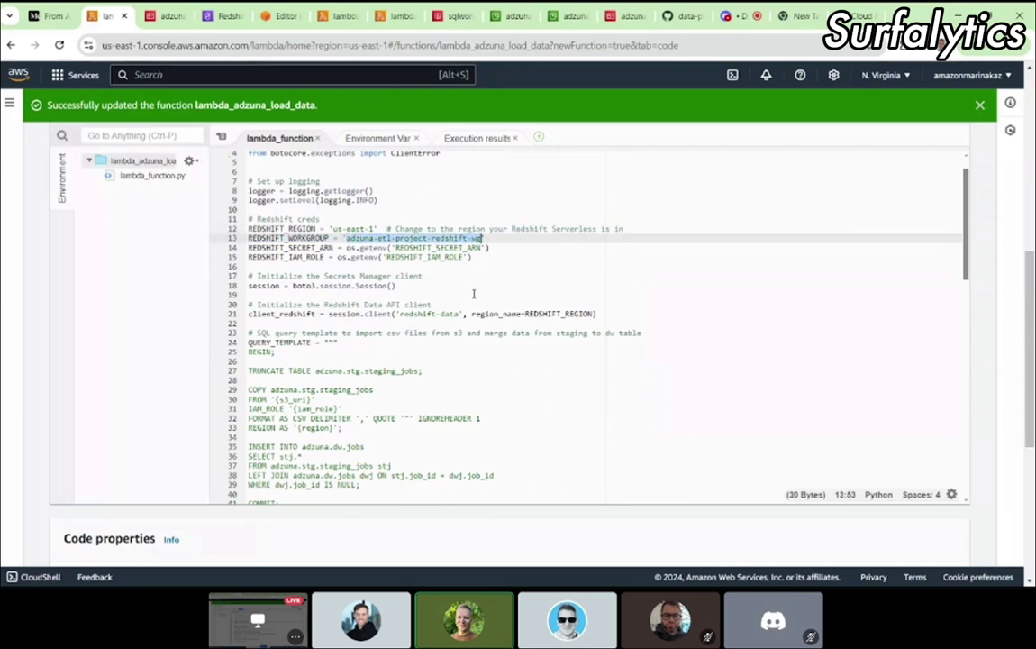
double_click(311, 229)
scroll(312, 228, "down", 2)
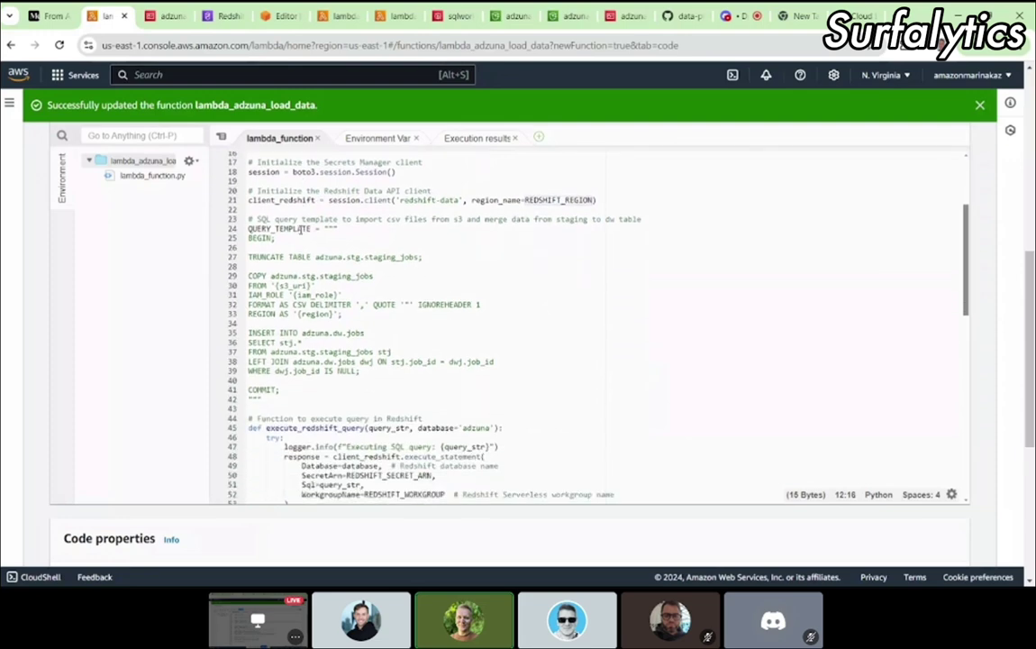
scroll(376, 326, "down", 5)
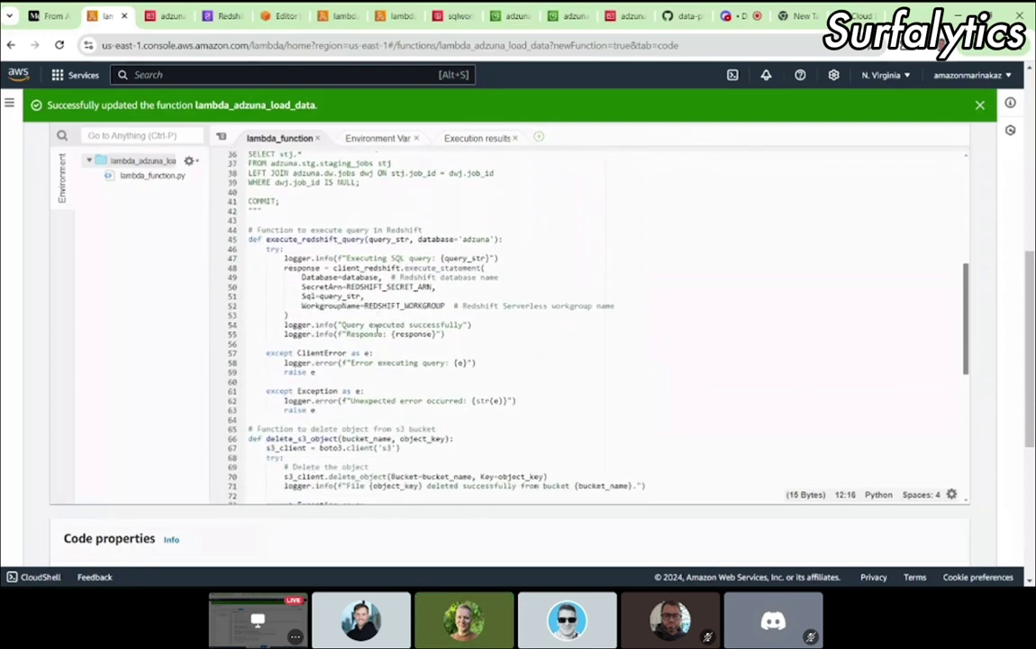
scroll(370, 326, "down", 10)
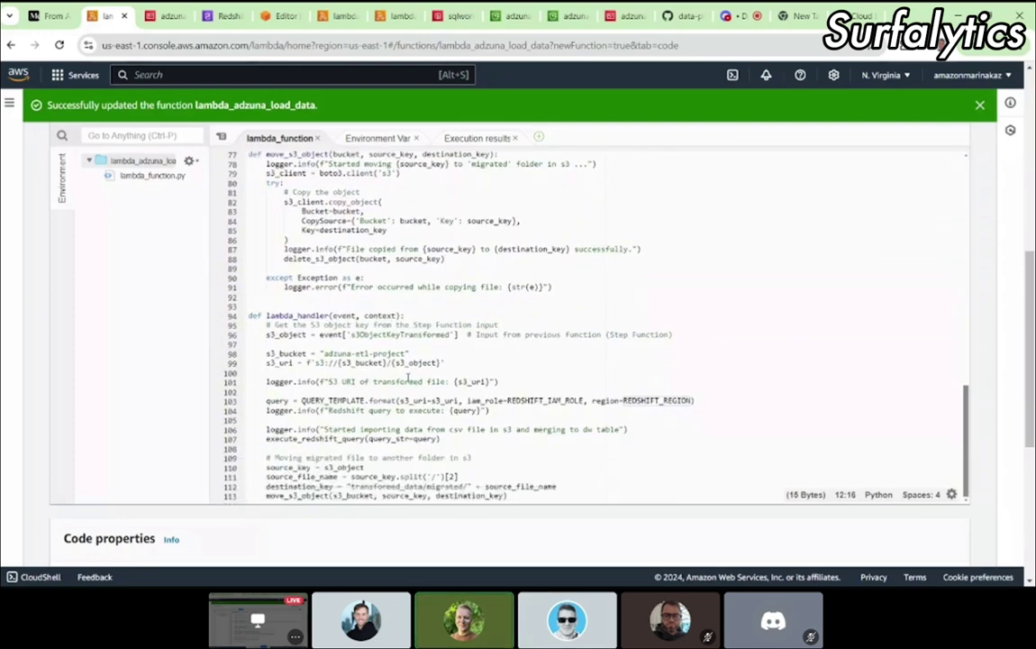
scroll(408, 378, "down", 1)
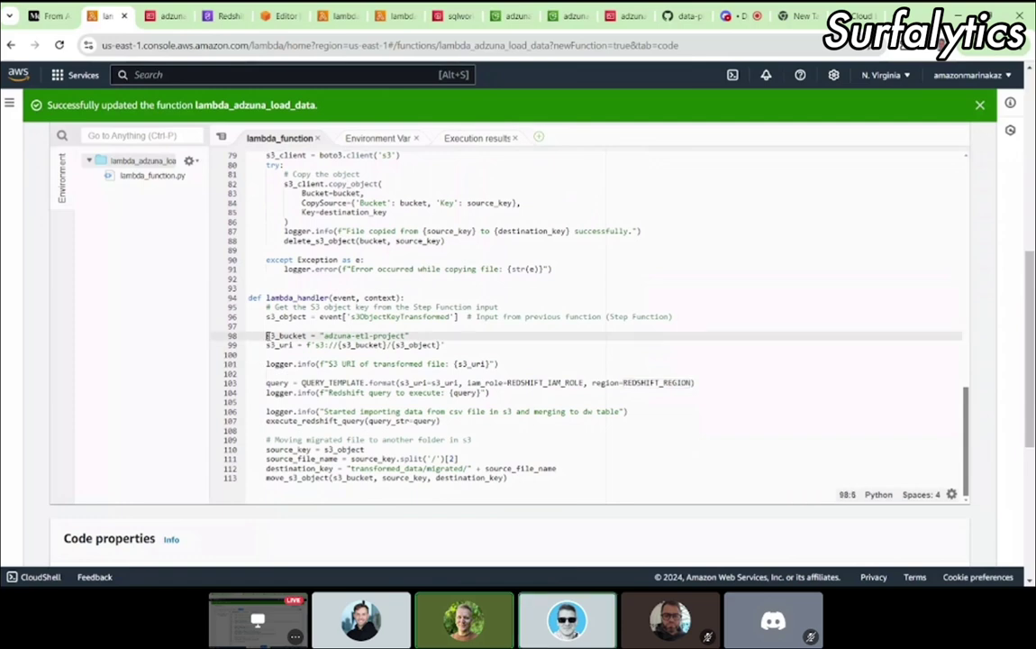
left_click_drag(267, 335, 414, 335)
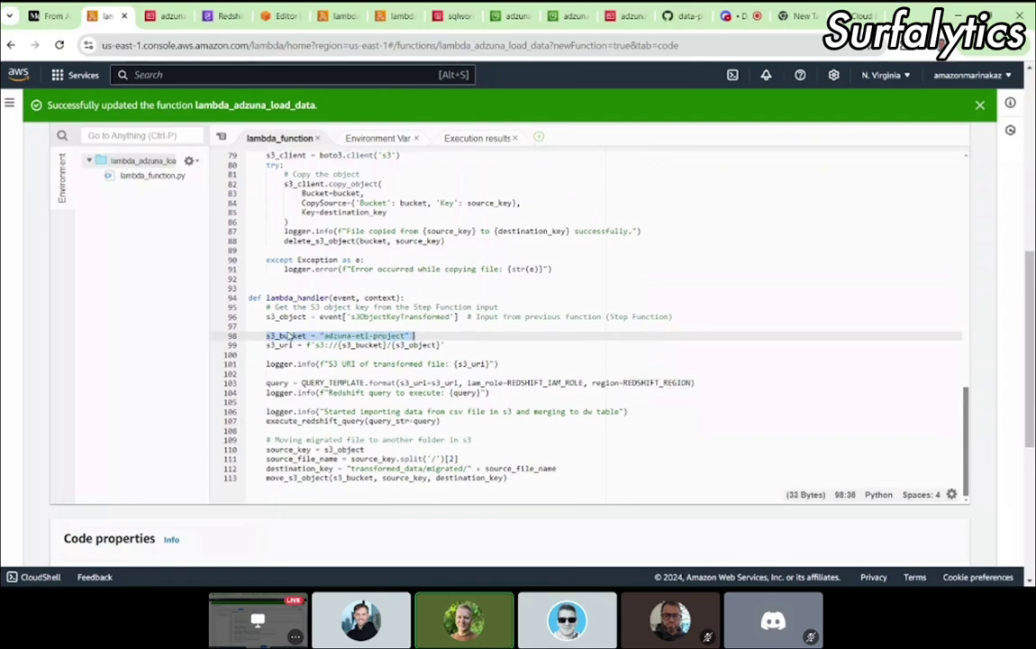
left_click_drag(324, 335, 351, 335)
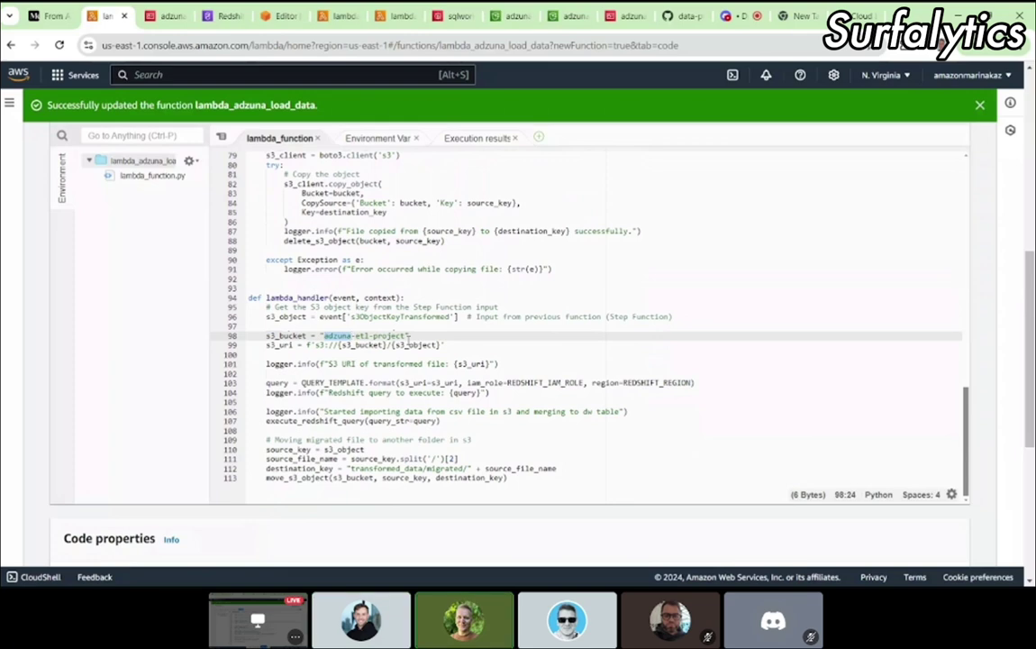
left_click(223, 18)
left_click(108, 18)
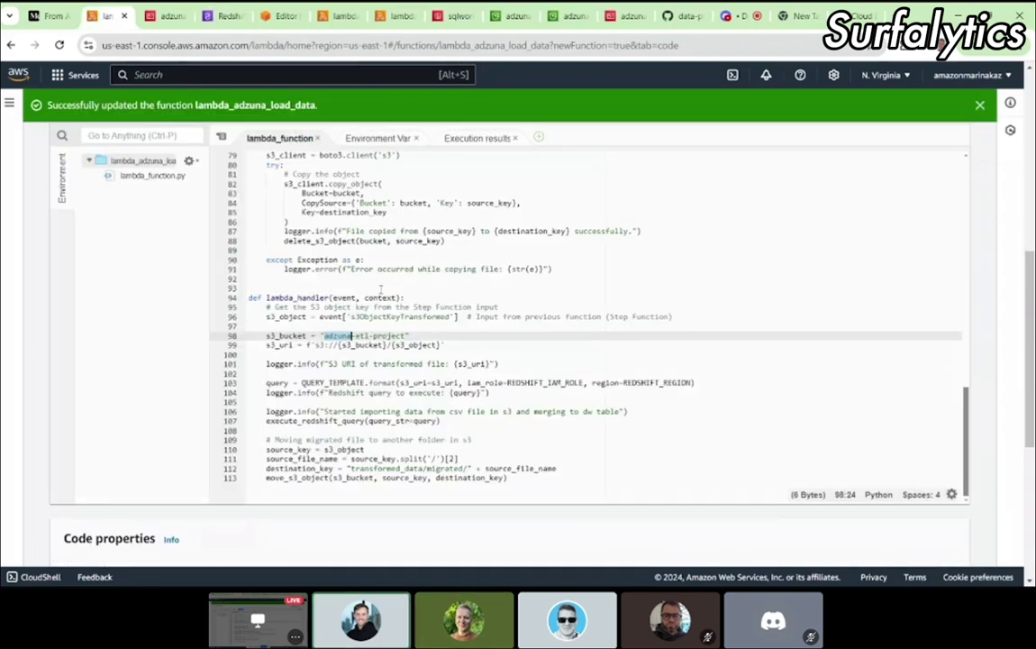
scroll(380, 289, "up", 15)
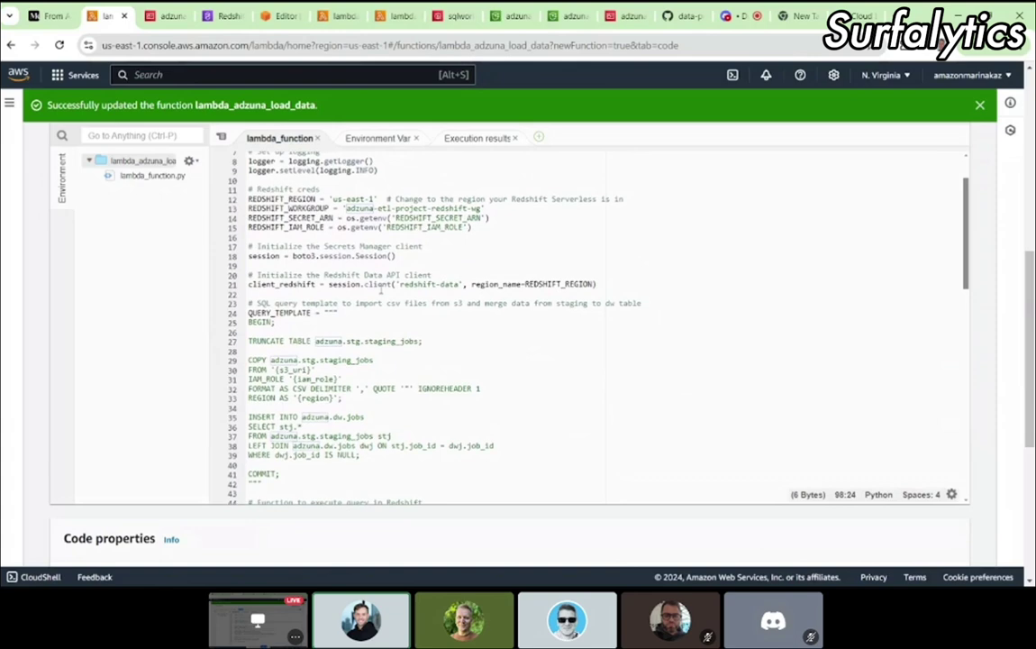
scroll(380, 289, "up", 4)
left_click(285, 314)
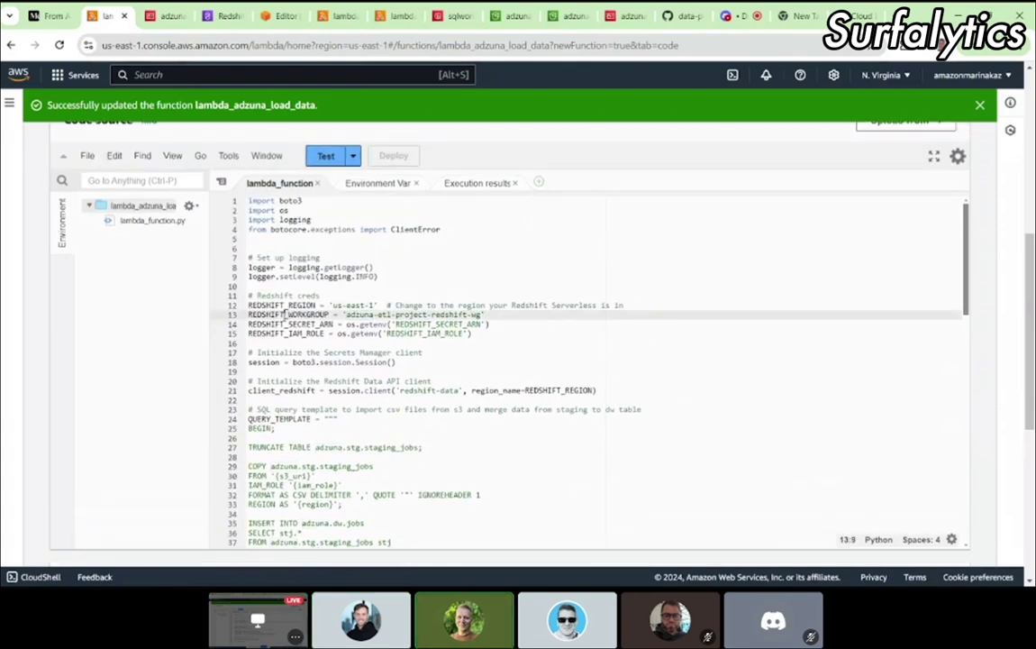
double_click(286, 315)
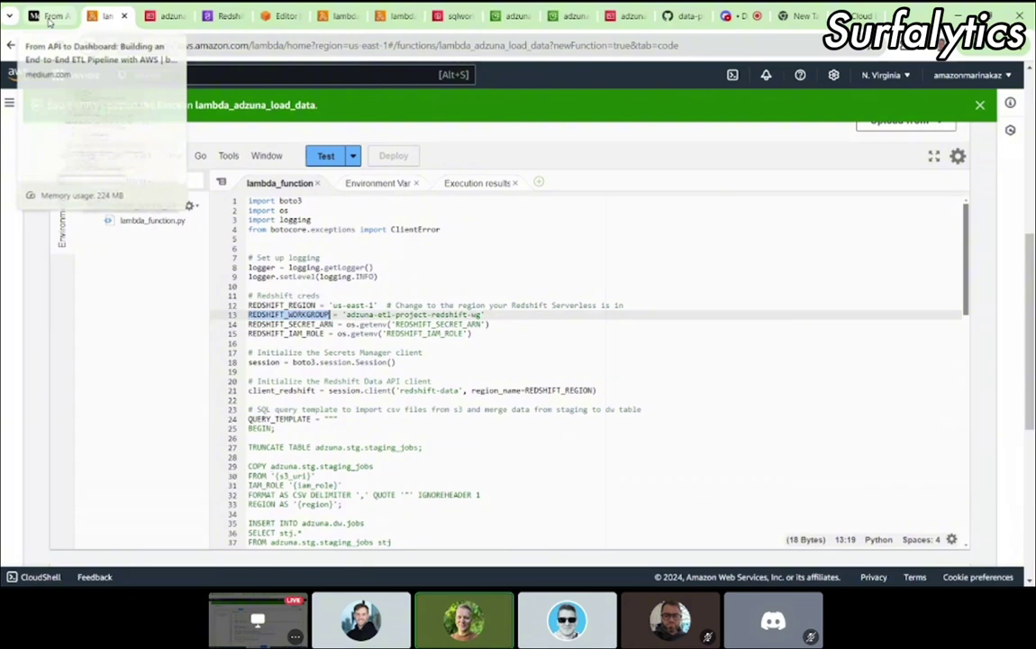
left_click(49, 18)
scroll(477, 291, "down", 3)
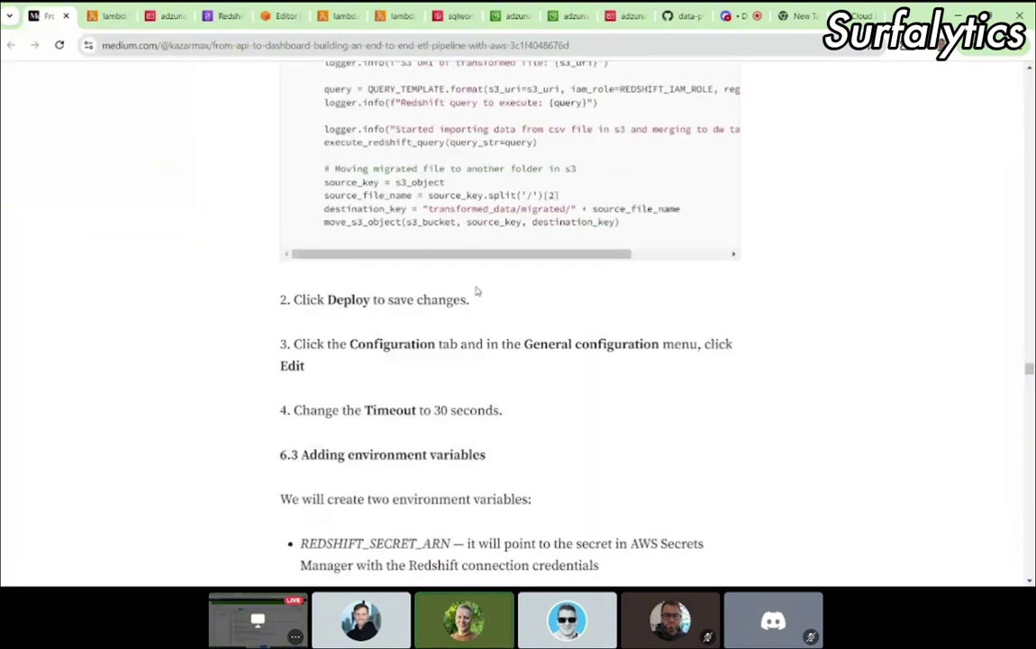
key("ctrl+Tab")
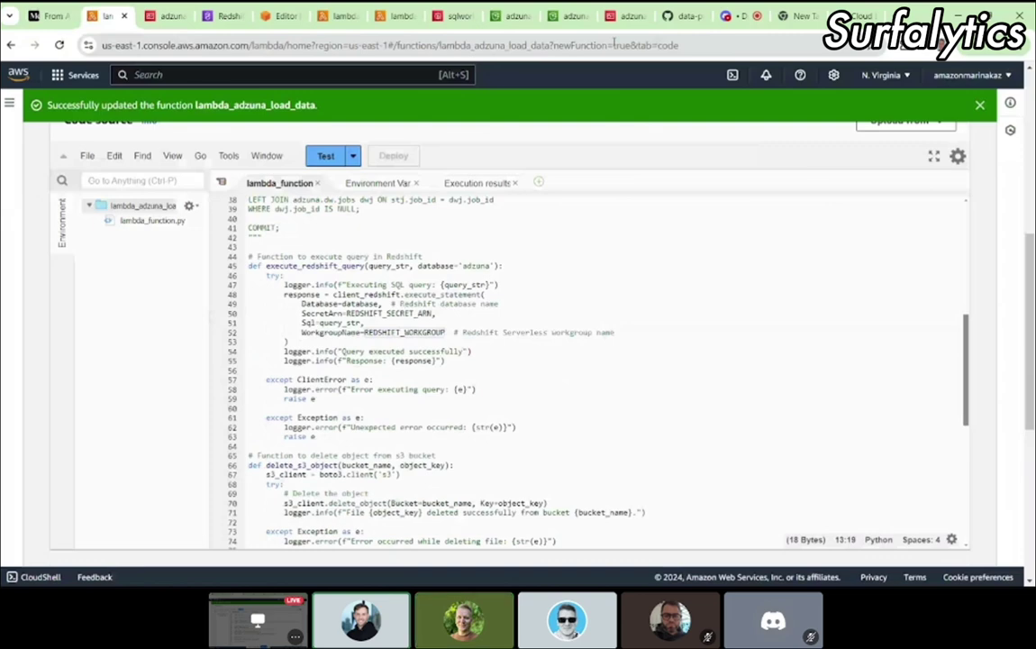
scroll(208, 265, "down", 3)
scroll(208, 265, "up", 5)
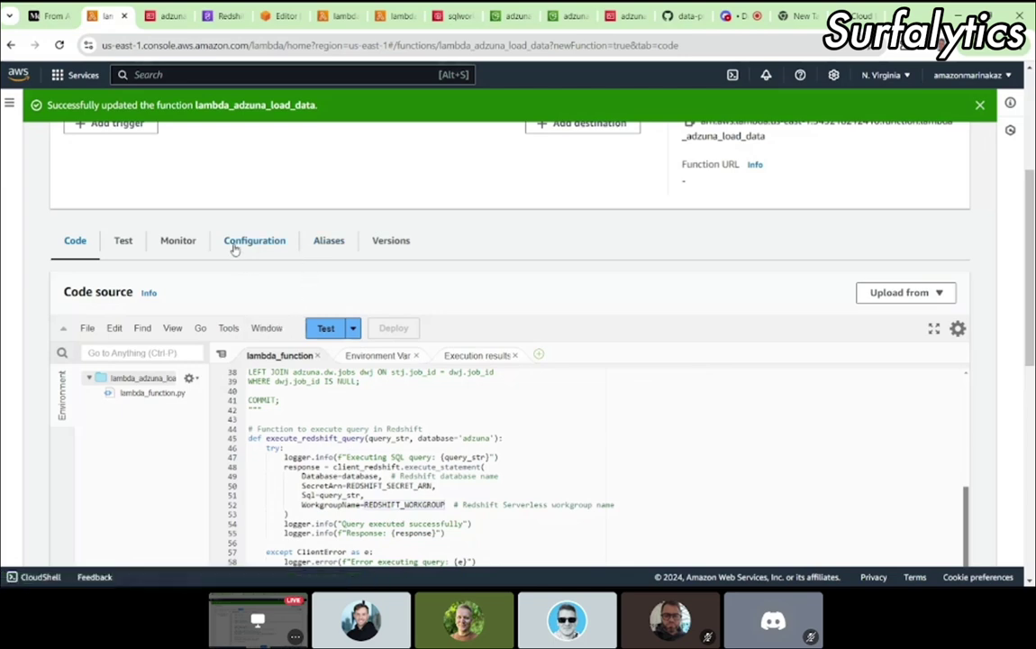
Step: Change the function's general configuration timeout from 3 to 30 seconds and save
left_click(237, 247)
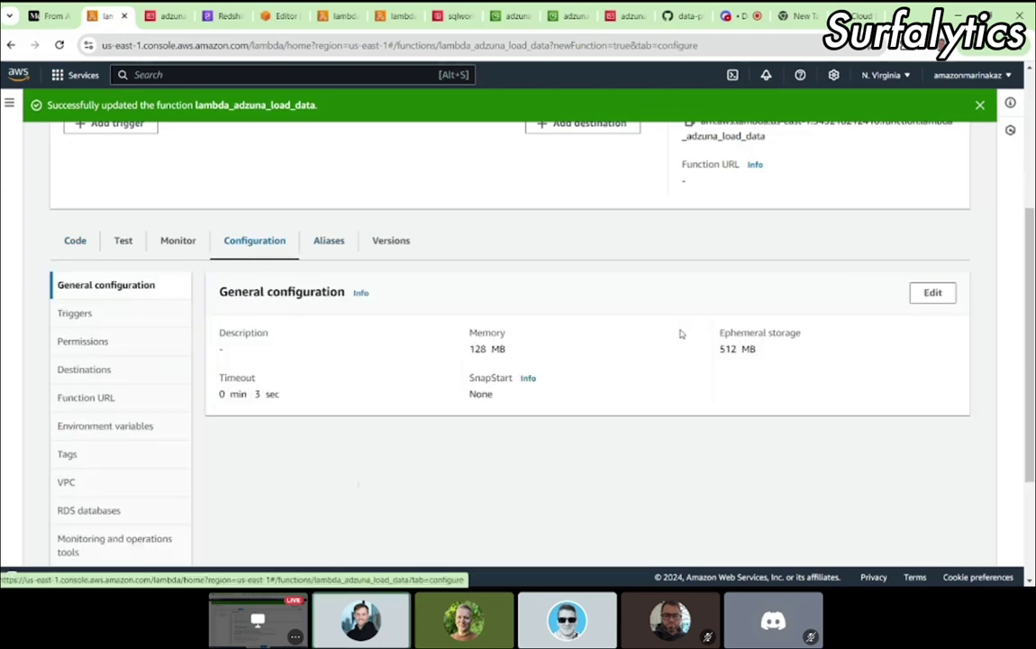
left_click(935, 295)
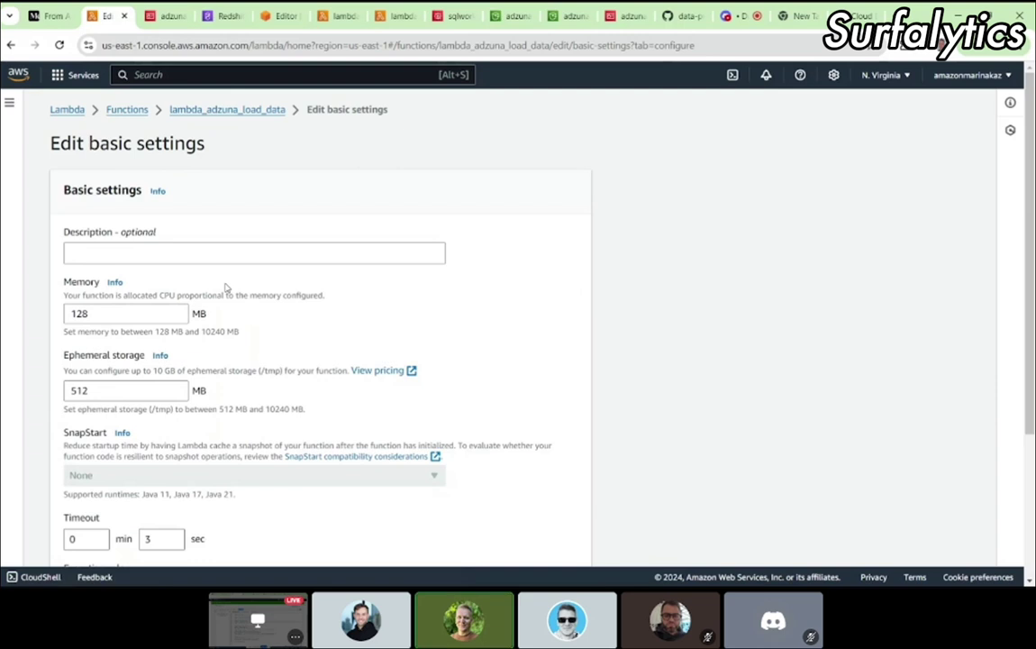
scroll(185, 397, "down", 2)
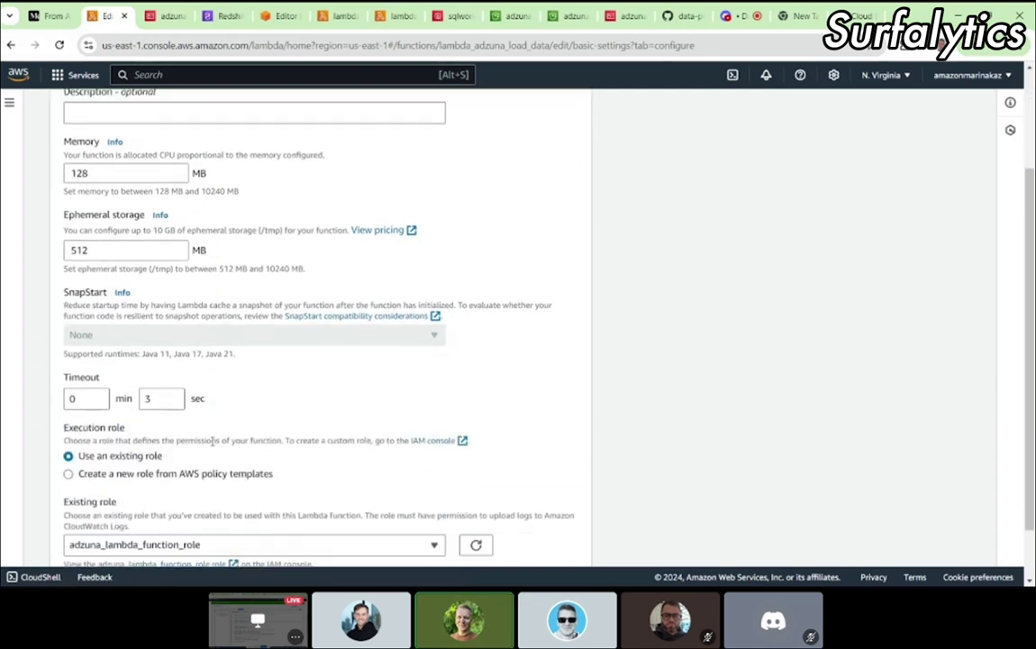
left_click(157, 397)
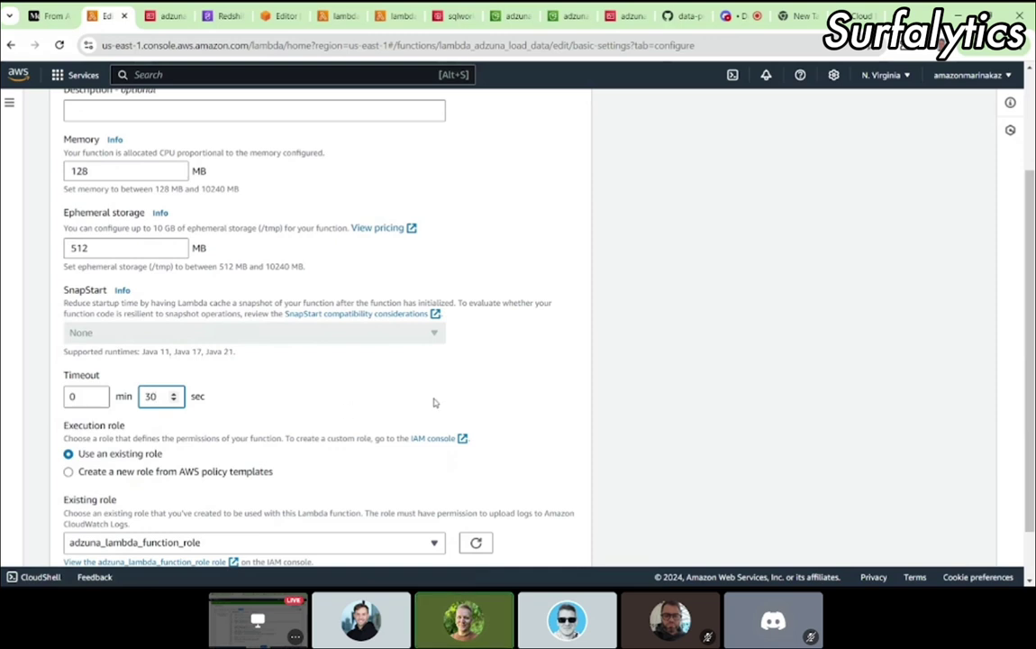
scroll(531, 364, "down", 1)
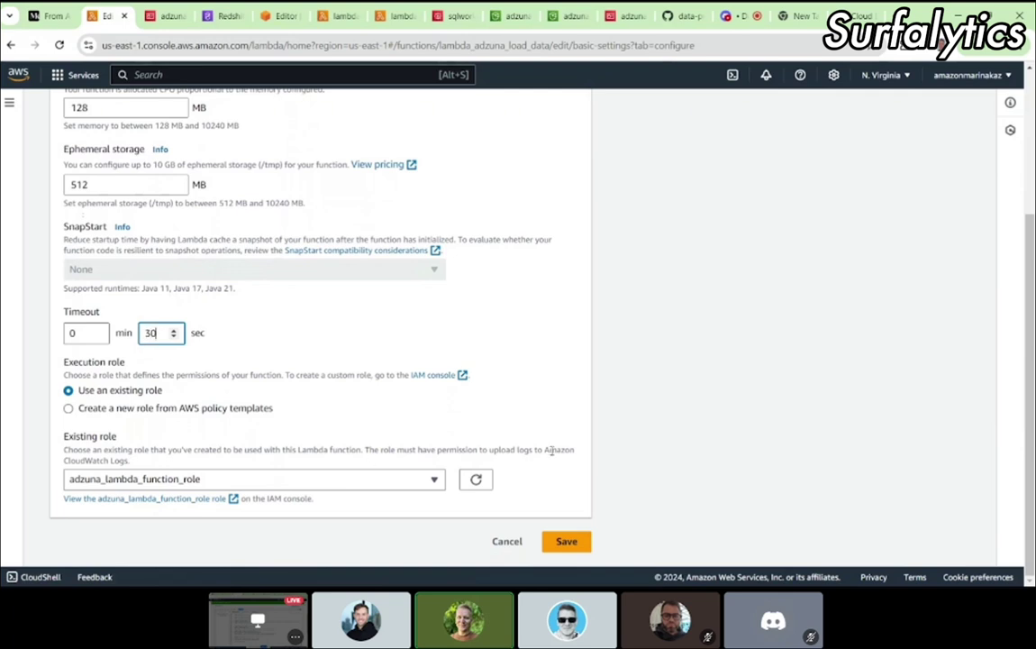
left_click(567, 540)
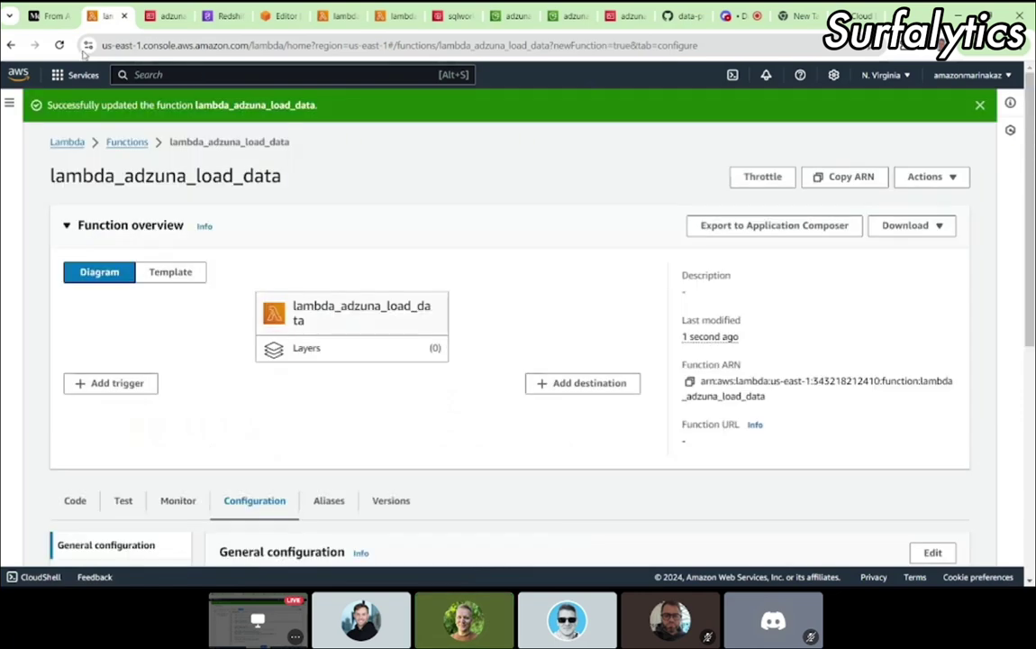
Step: Read the next steps in the tutorial article and return to the Lambda function page
left_click(50, 15)
scroll(470, 377, "down", 1)
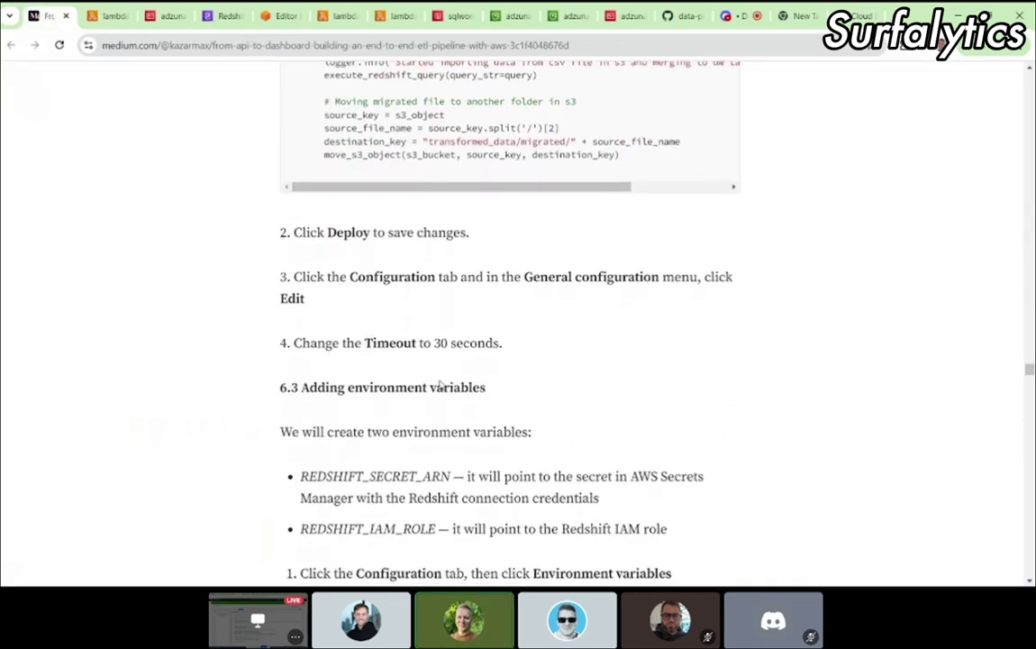
scroll(311, 350, "down", 2)
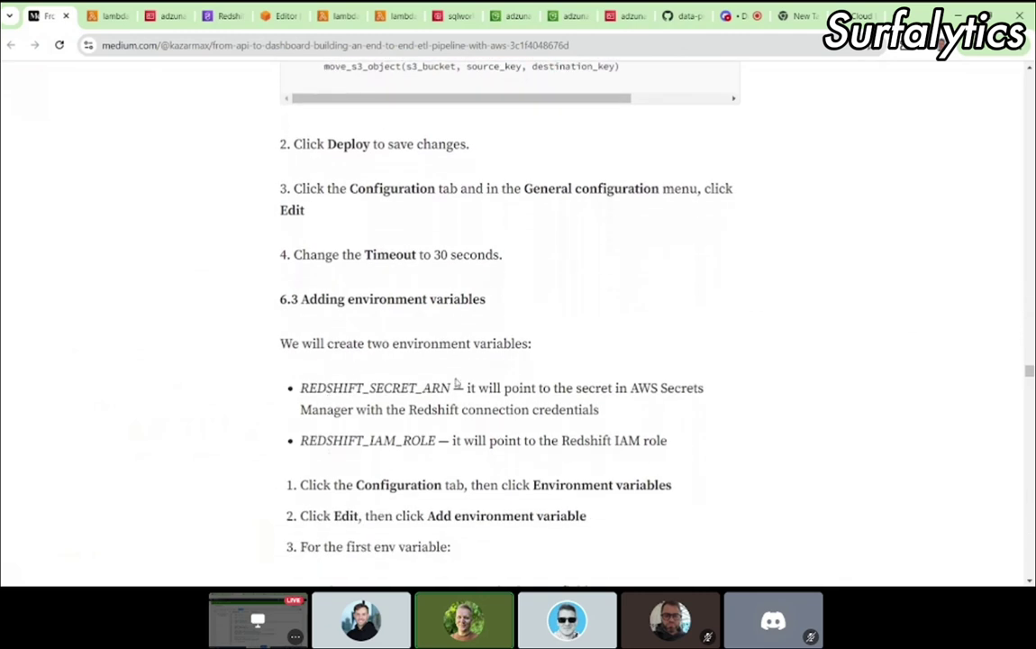
scroll(456, 382, "down", 2)
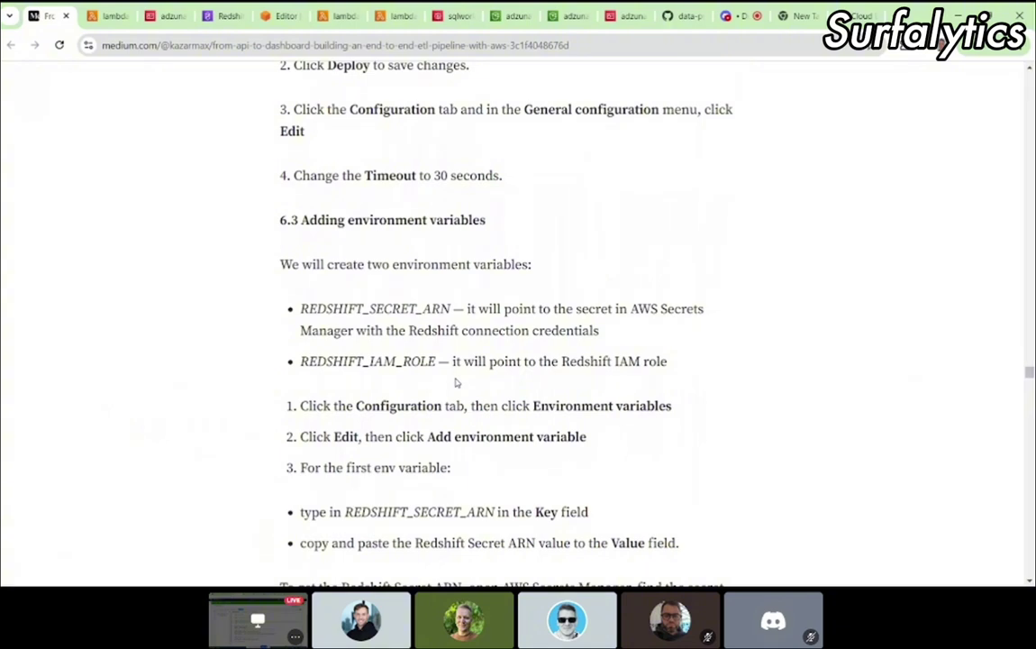
left_click(95, 18)
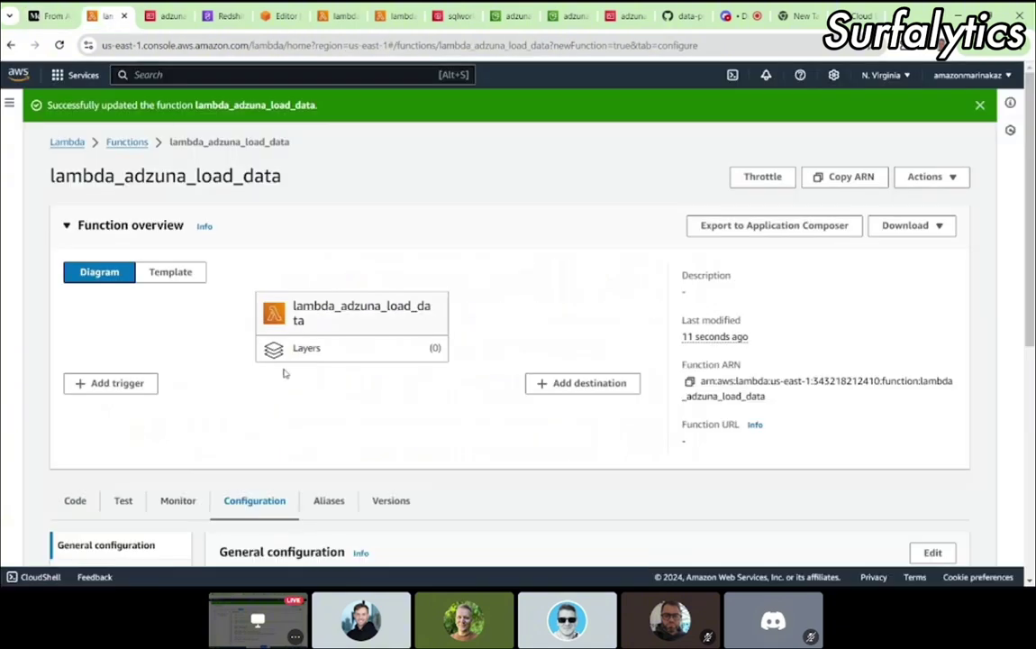
Step: Edit the function's environment variables and add two empty variable rows
scroll(284, 372, "down", 3)
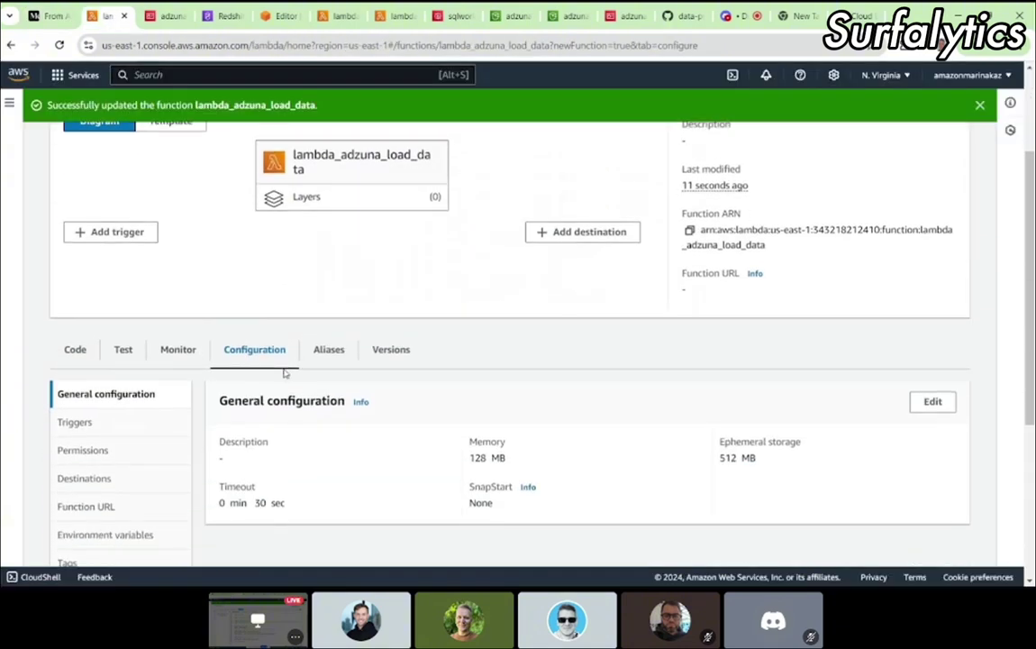
scroll(146, 453, "down", 1)
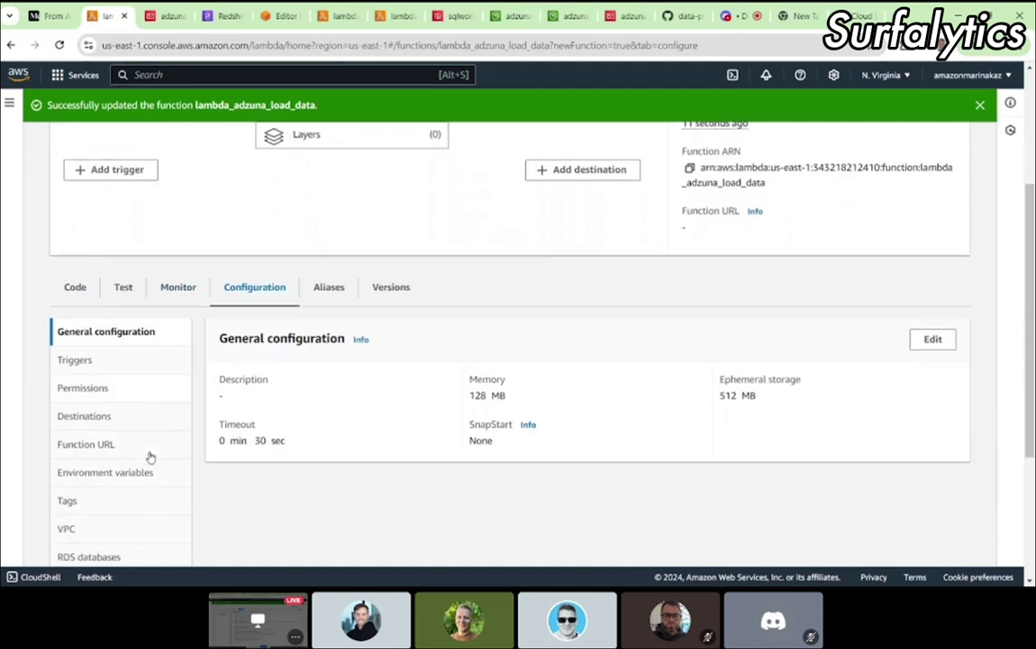
left_click(106, 469)
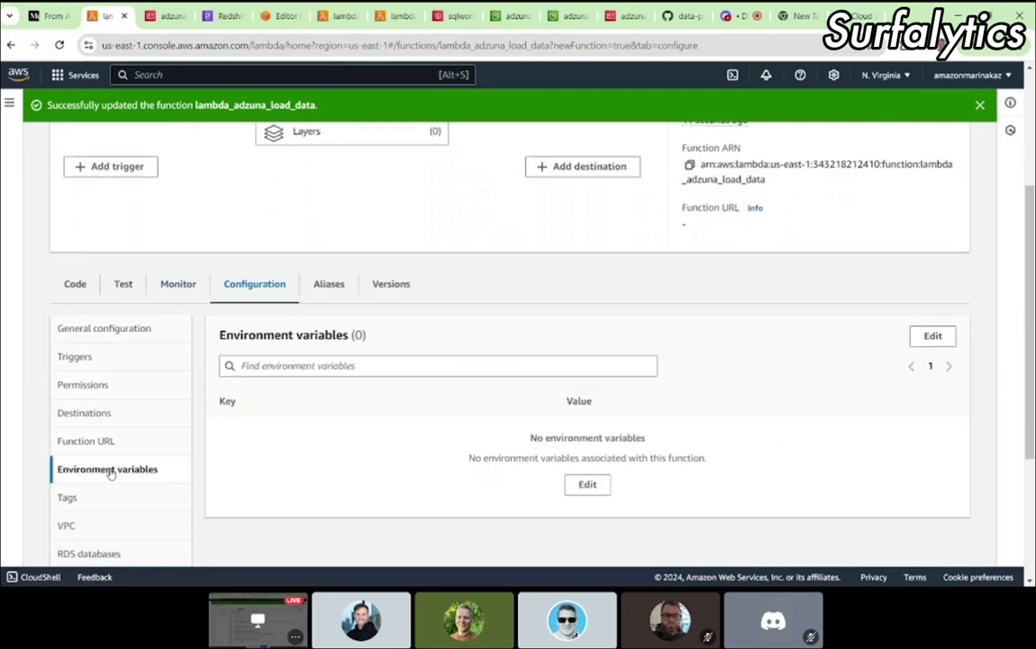
left_click(584, 485)
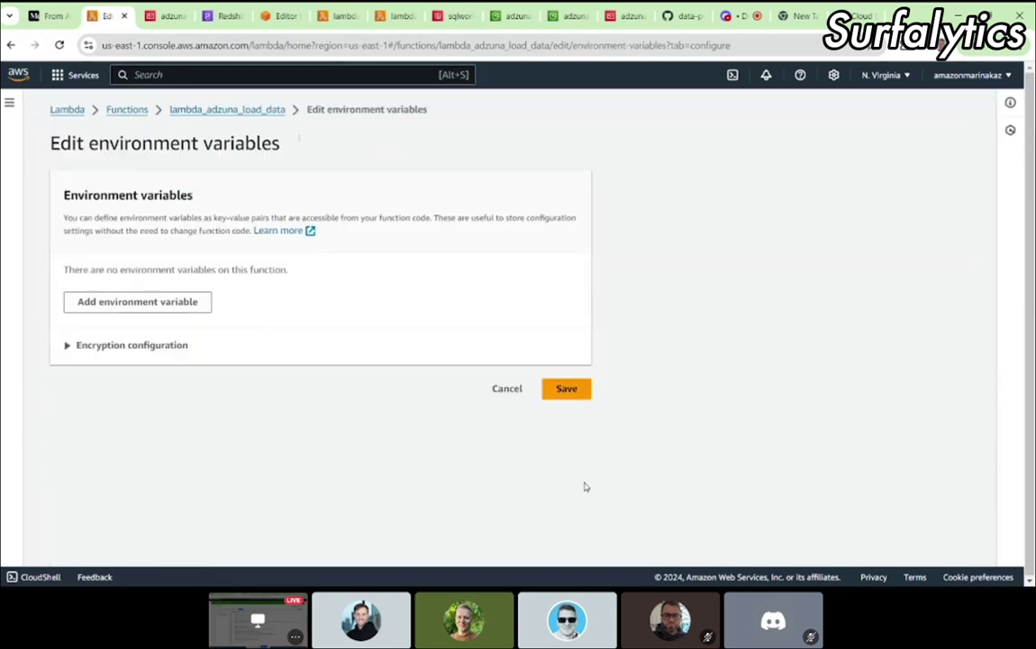
left_click(160, 308)
left_click(122, 326)
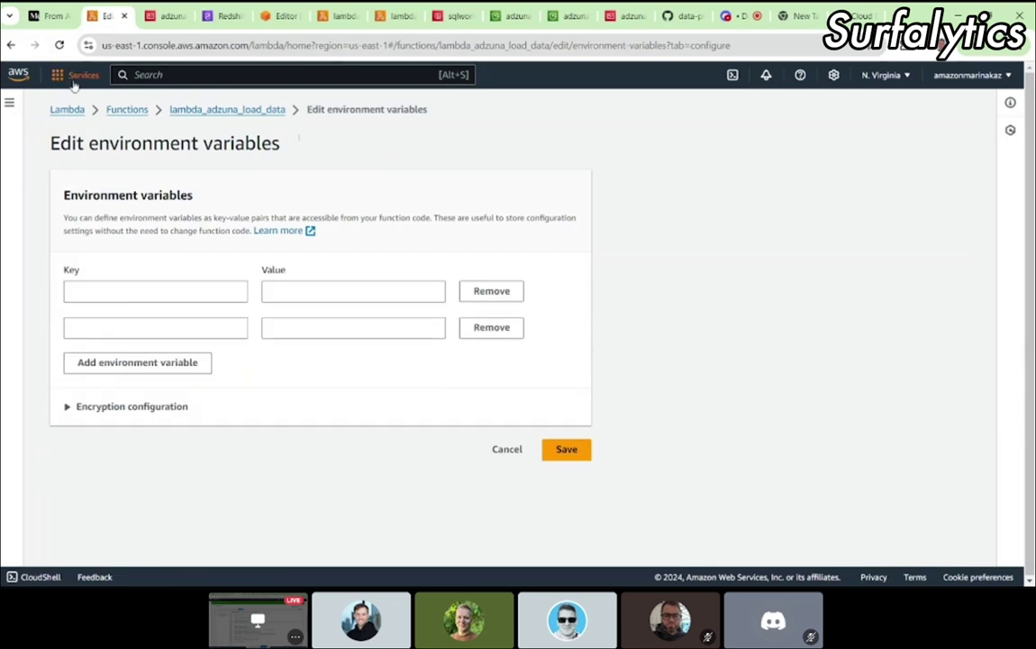
Step: Name the two variables REDSHIFT_SECRET_ARN and REDSHIFT_IAM_ROLE, copying the names from the tutorial article
left_click(55, 18)
scroll(469, 387, "down", 1)
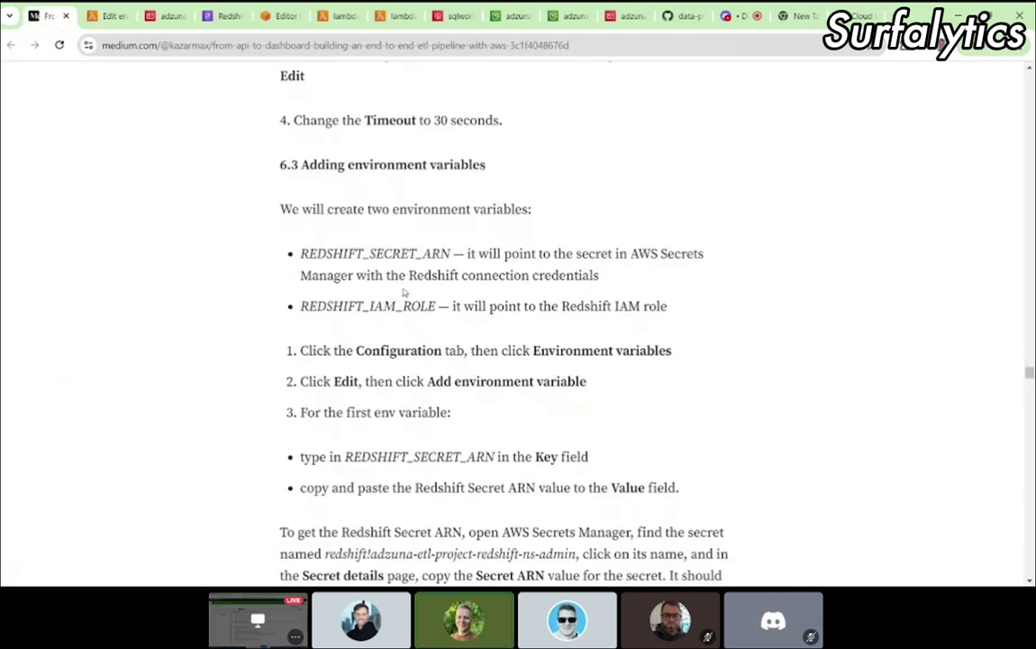
left_click_drag(300, 253, 450, 253)
key("ctrl+c")
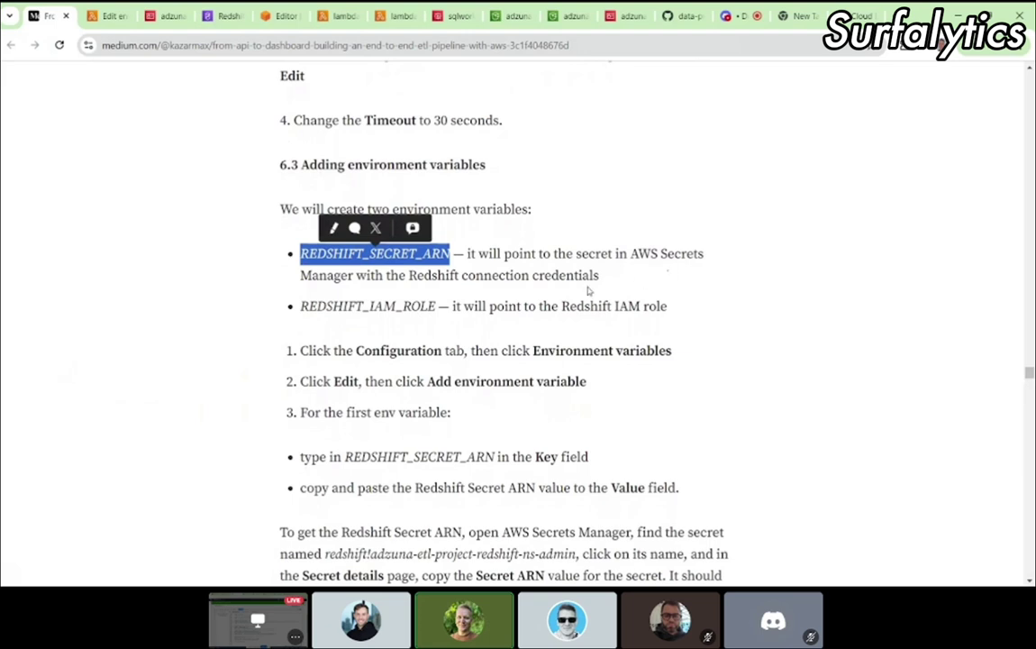
left_click(105, 20)
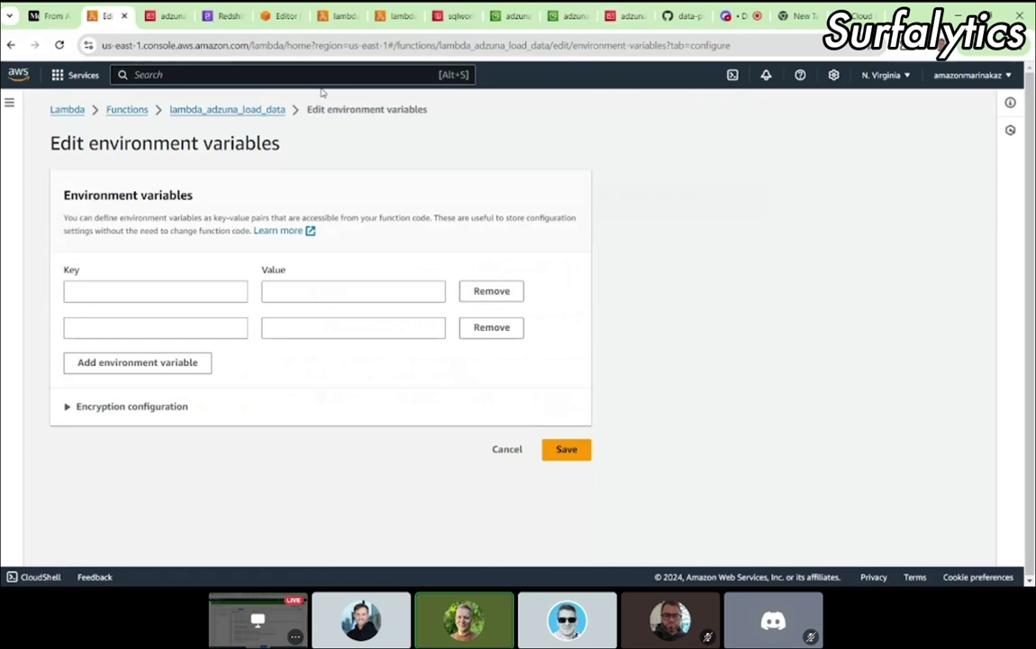
left_click(97, 288)
key("ctrl+v")
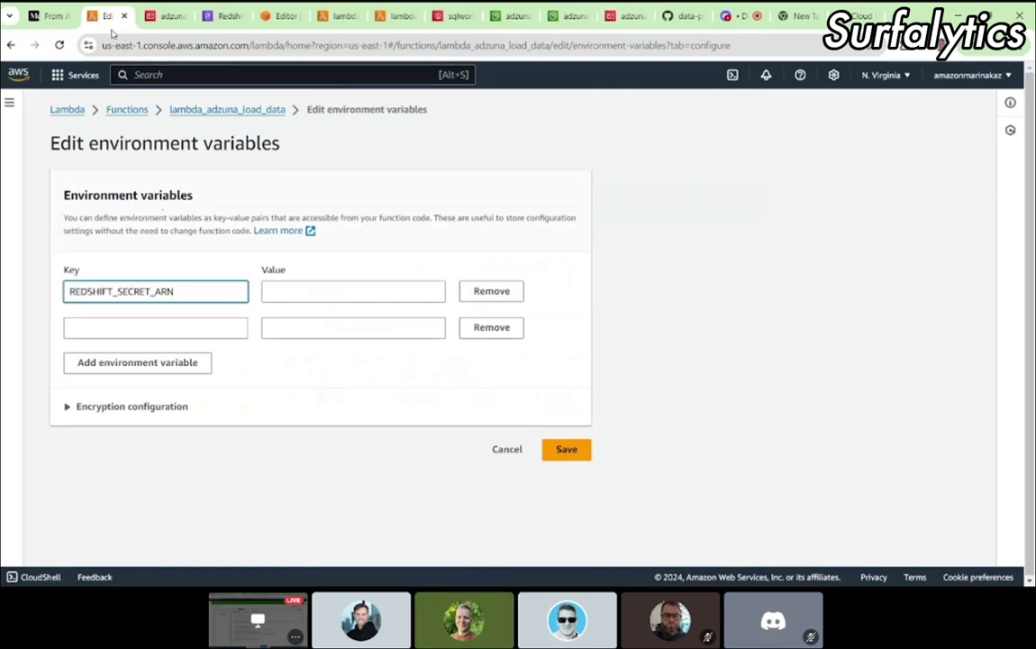
left_click(49, 16)
left_click_drag(300, 306, 436, 307)
key("ctrl+c")
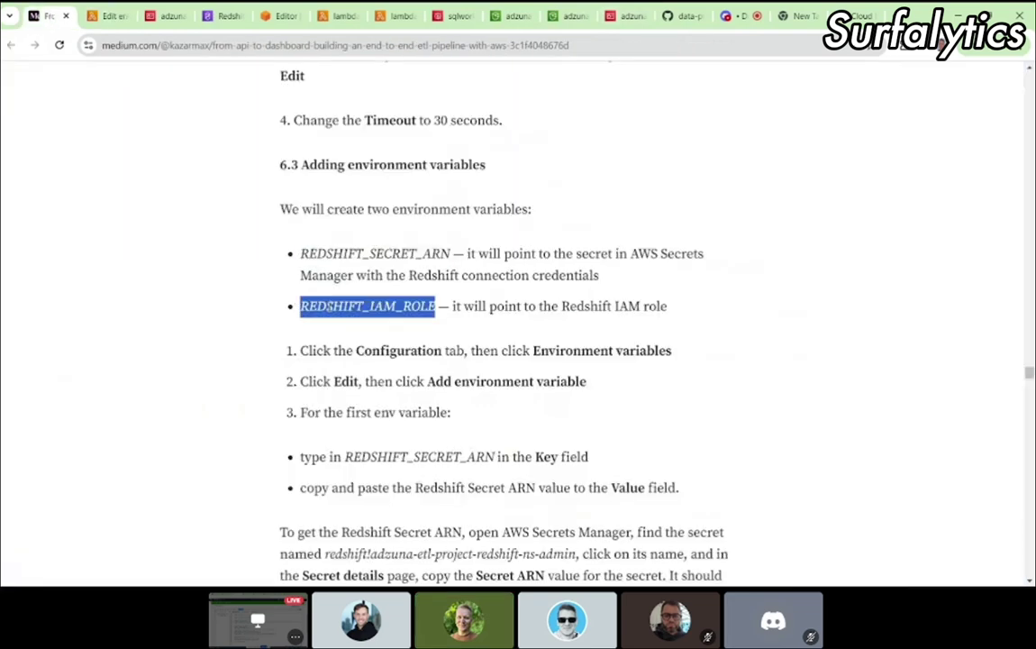
left_click(97, 16)
left_click(128, 326)
key("ctrl+v")
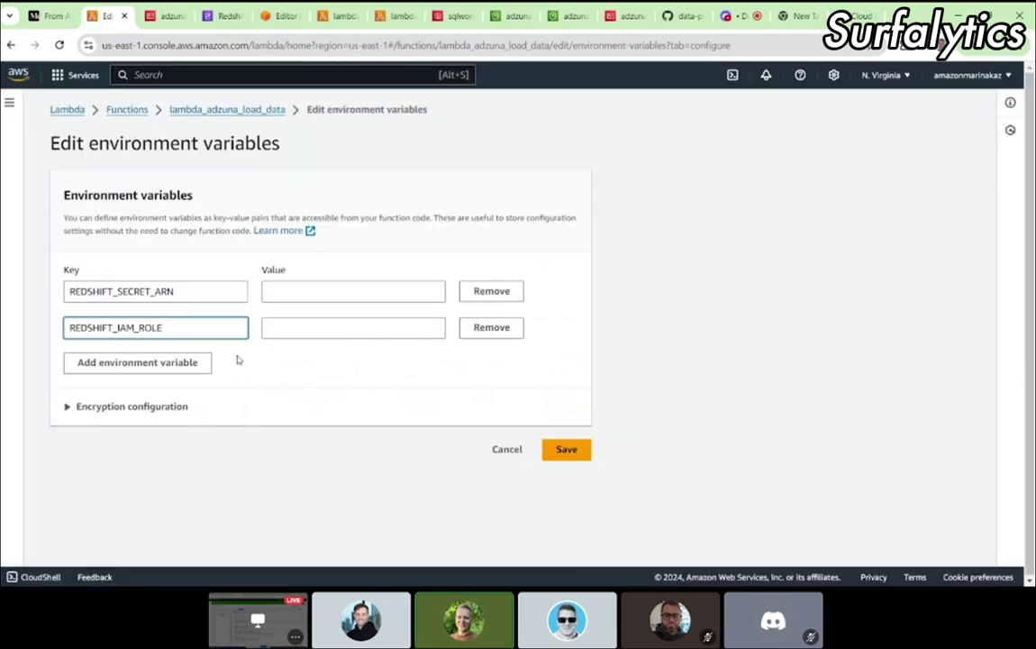
Step: Check the article's next step and select the Redshift role ARN in the notes
left_click(50, 16)
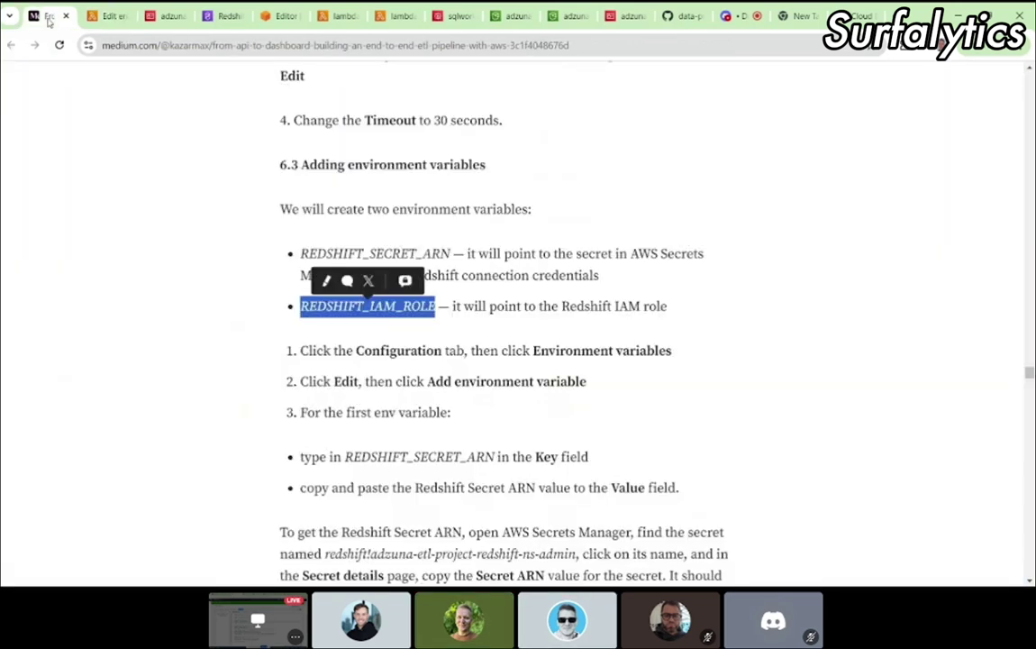
left_click(529, 259)
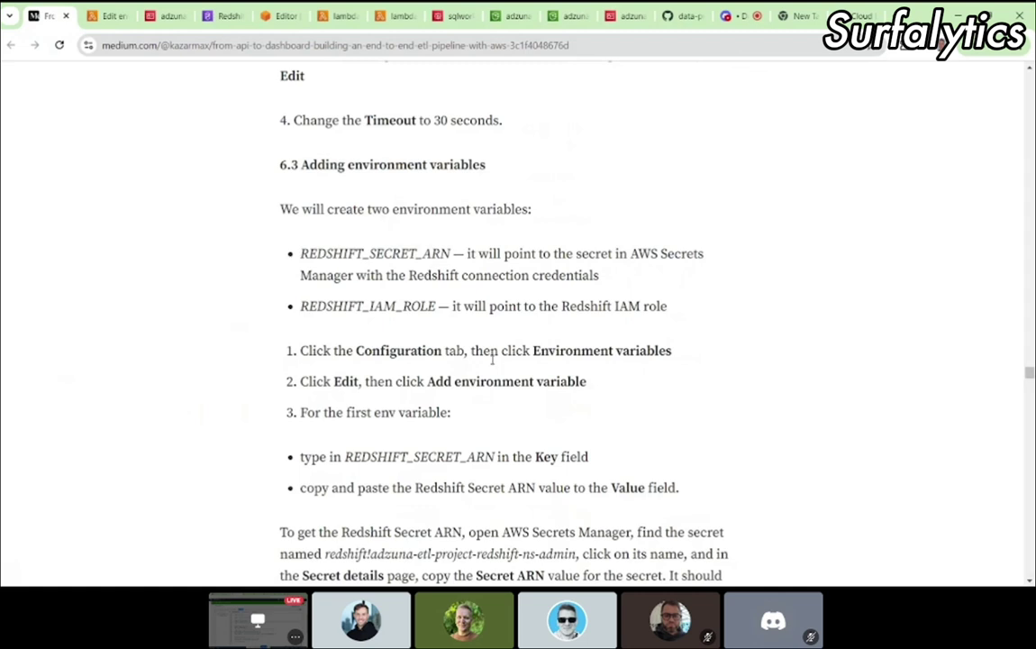
scroll(493, 364, "down", 1)
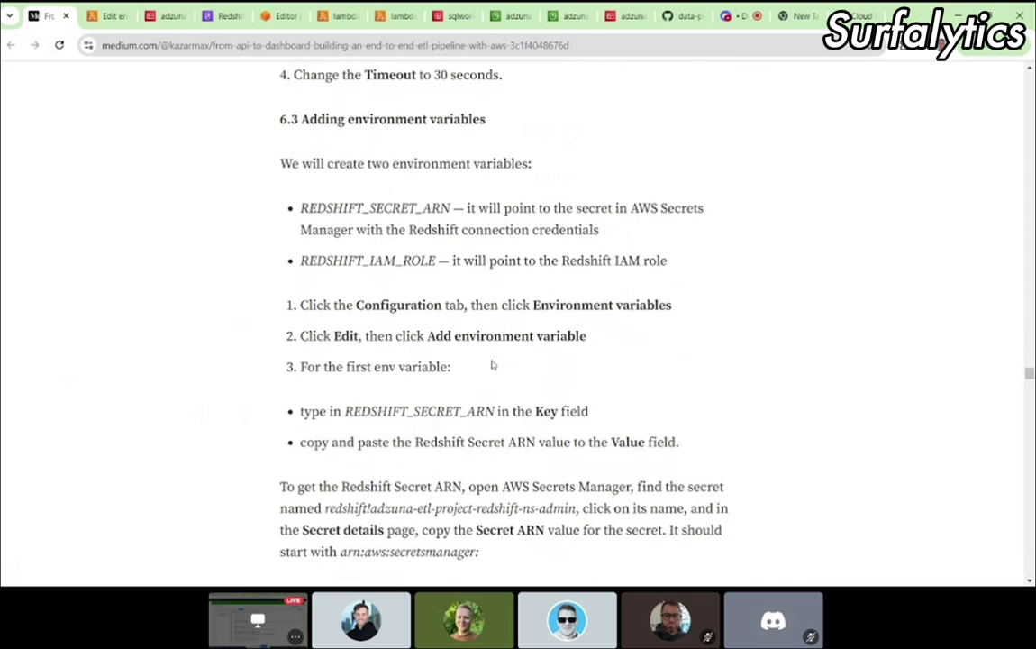
scroll(493, 364, "down", 1)
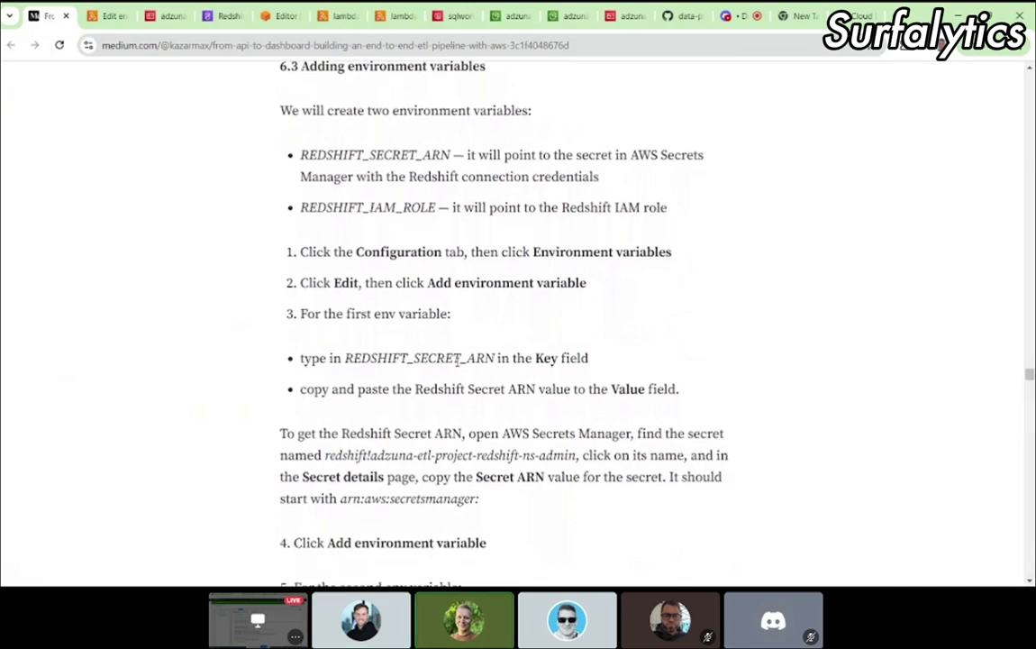
scroll(459, 358, "down", 1)
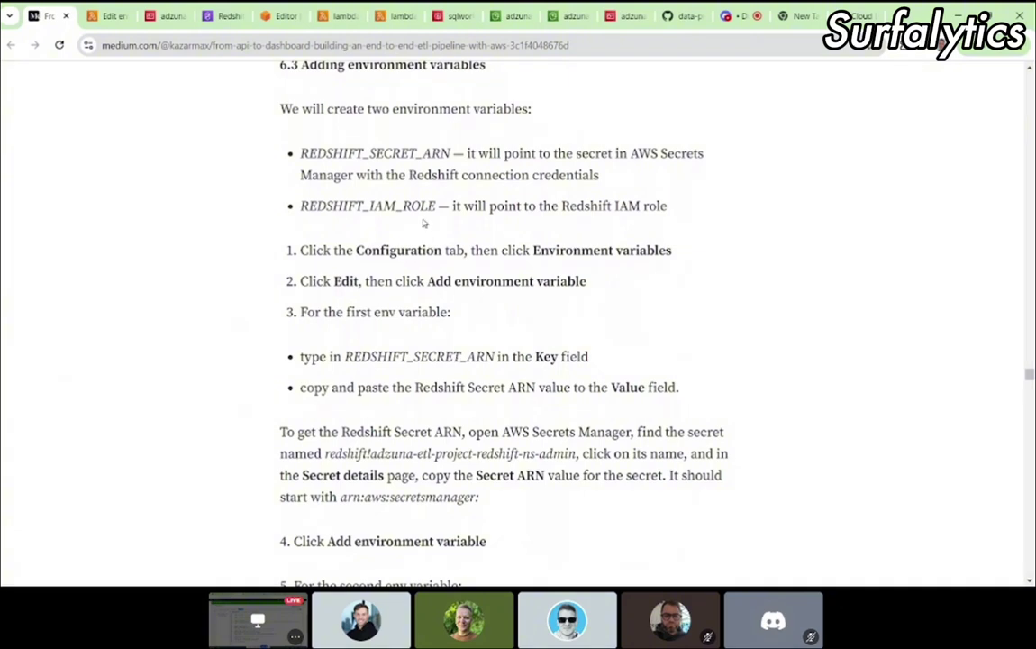
mouse_move(590, 581)
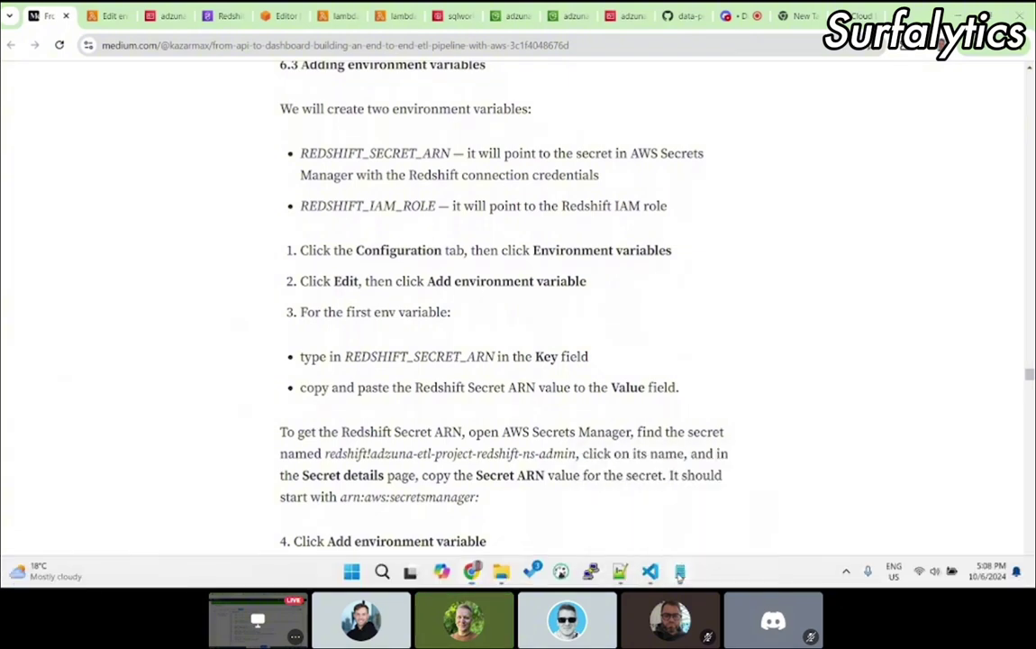
left_click(680, 573)
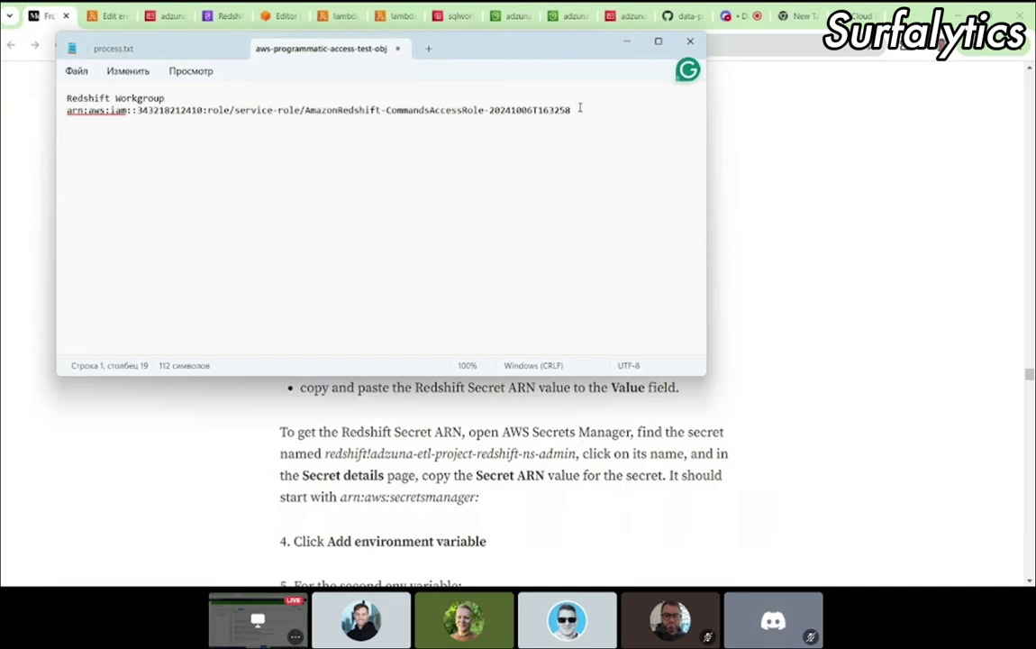
left_click_drag(580, 107, 53, 120)
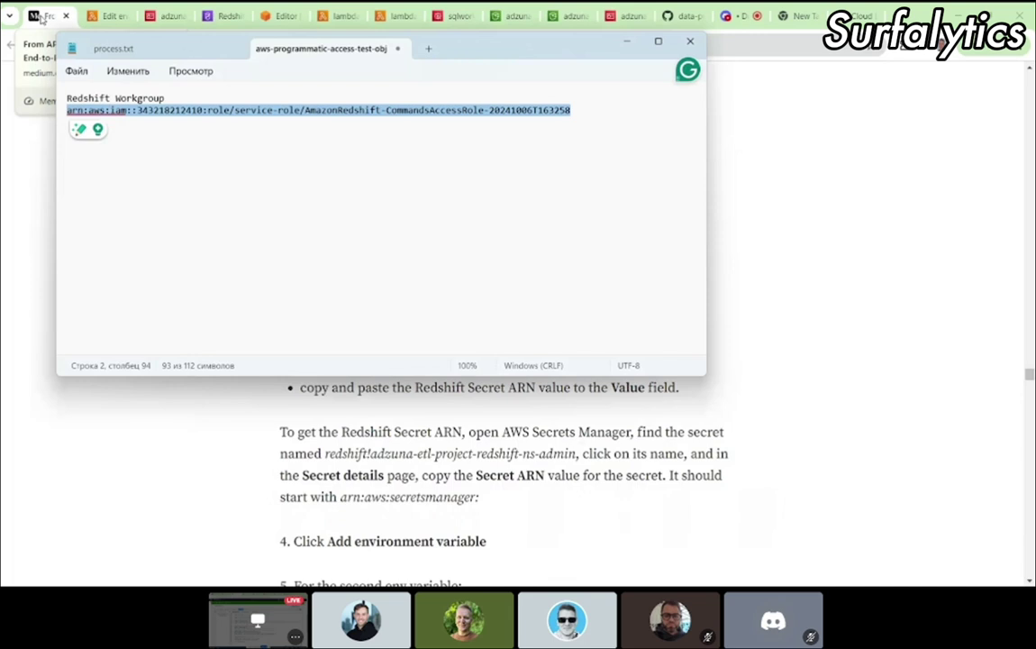
Step: Paste the Redshift role ARN as the REDSHIFT_IAM_ROLE value
left_click(41, 18)
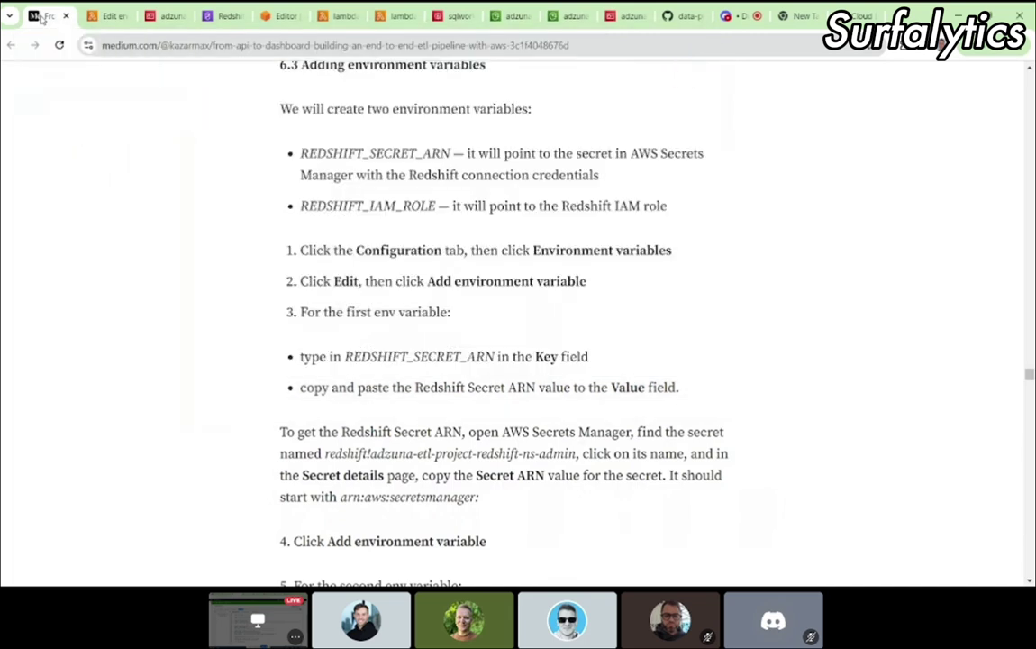
left_click(105, 11)
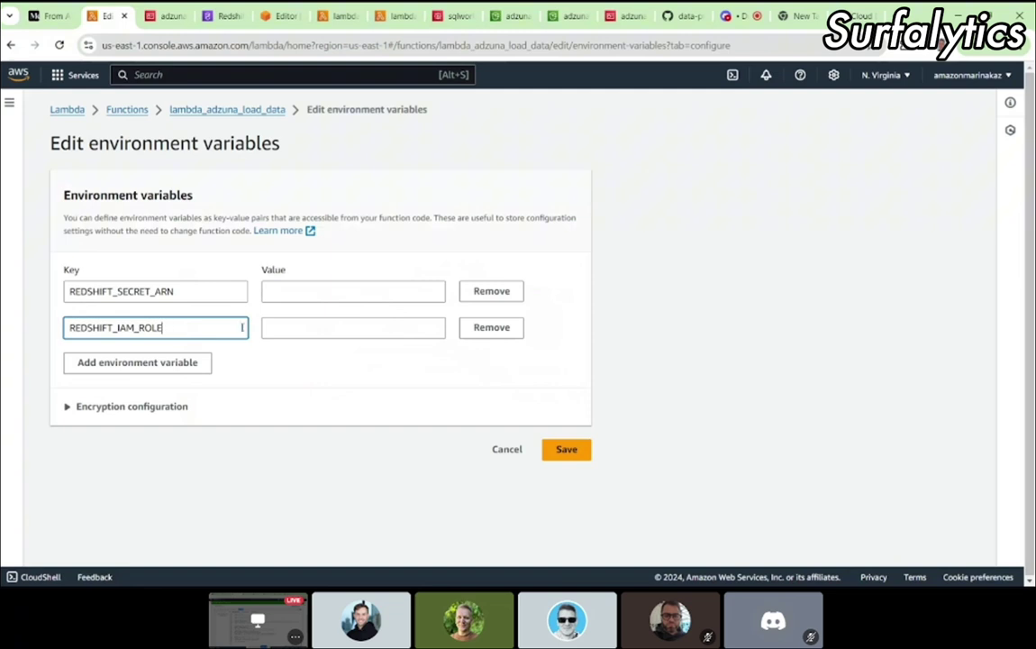
left_click(277, 327)
key("ctrl+v")
left_click_drag(306, 329, 211, 318)
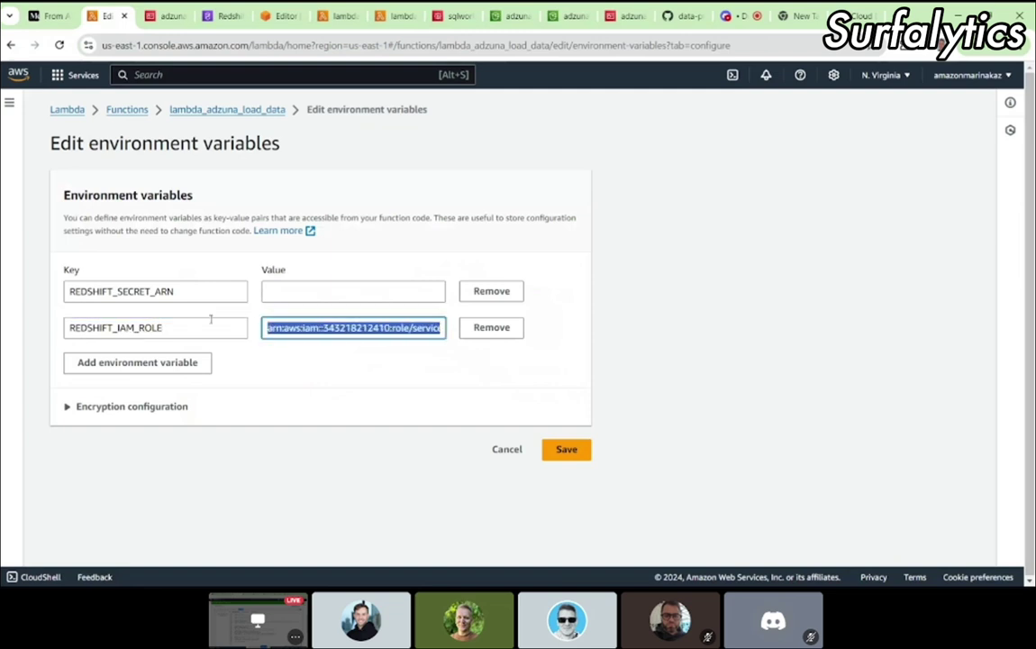
left_click(301, 328)
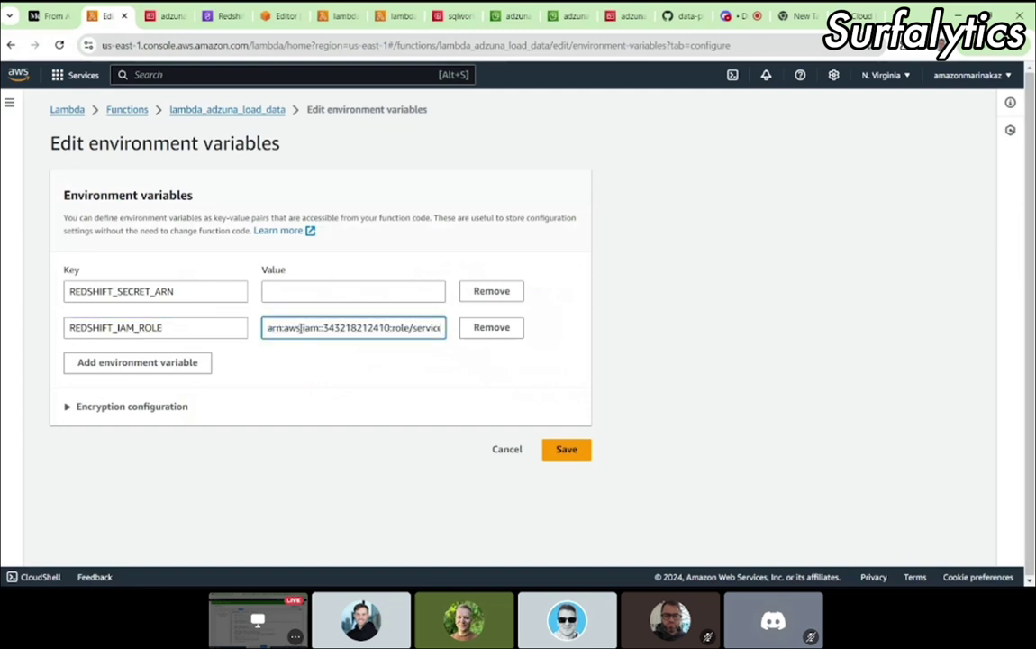
left_click(303, 295)
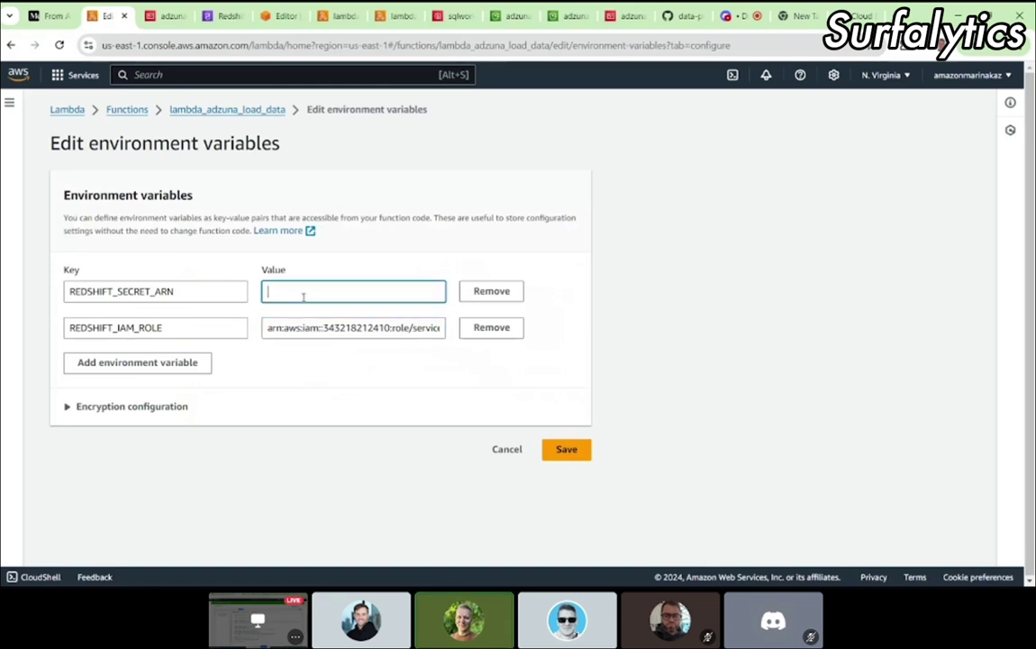
Step: Search 'secret' to reach Secrets Manager and open the redshift admin secret
left_click(54, 15)
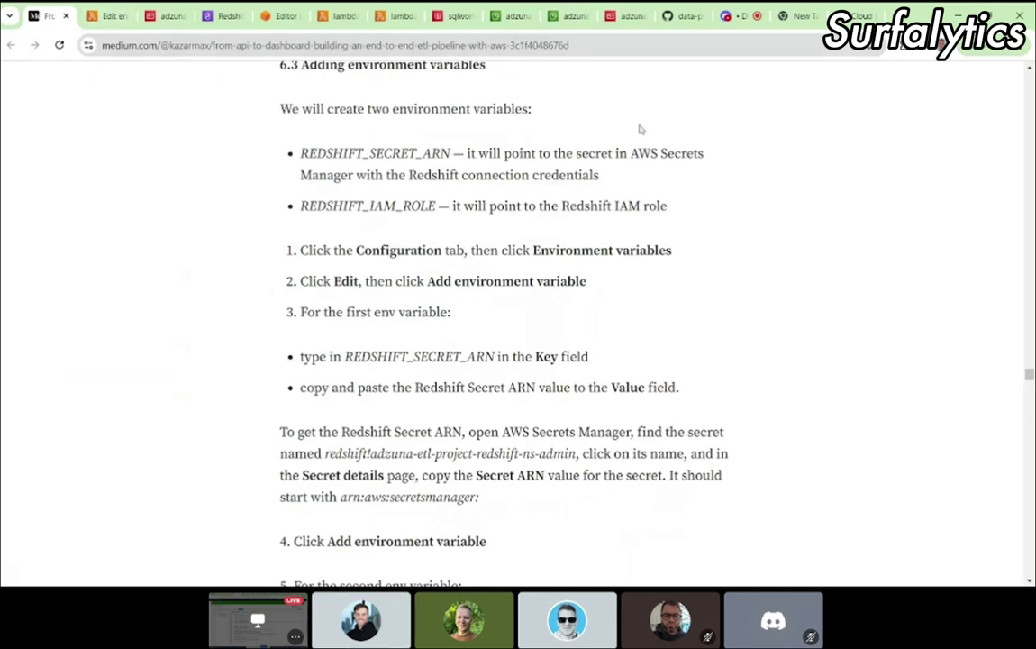
left_click(626, 16)
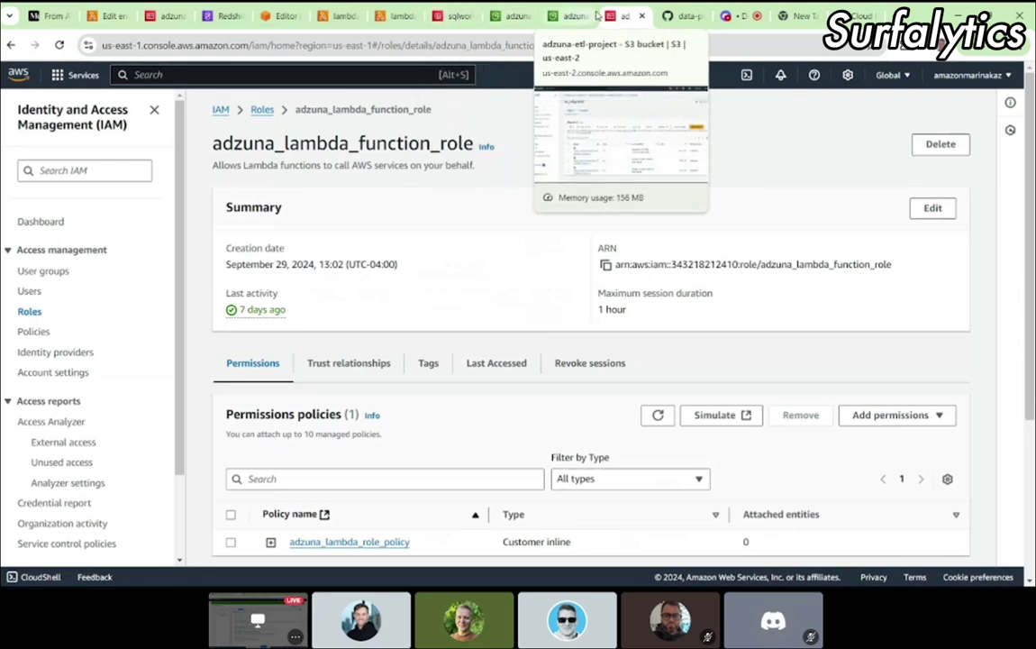
left_click(203, 75)
type("sec")
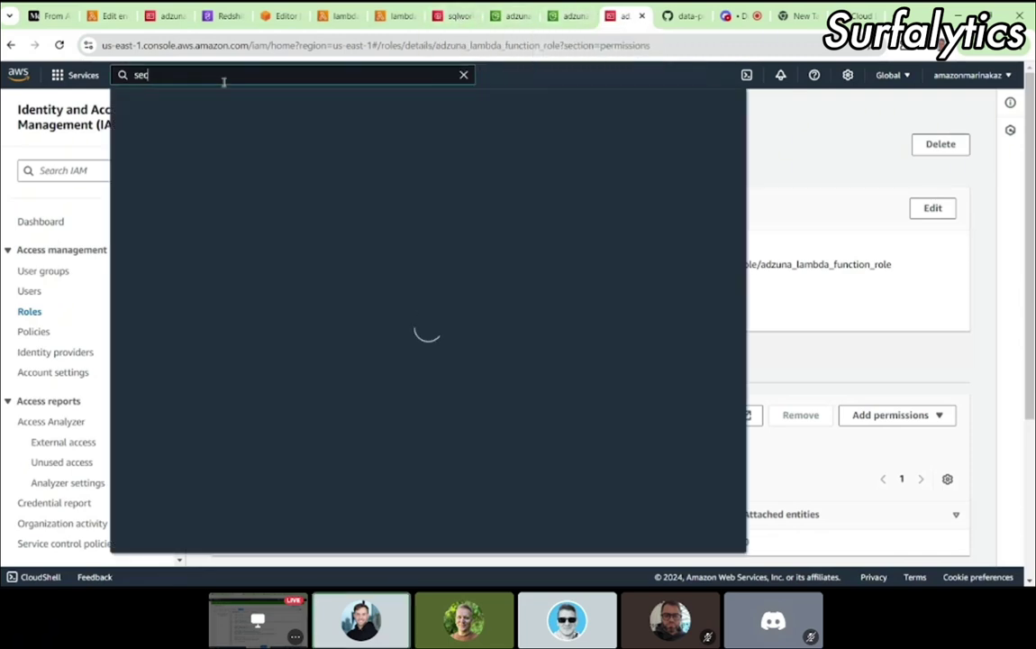
type("ret")
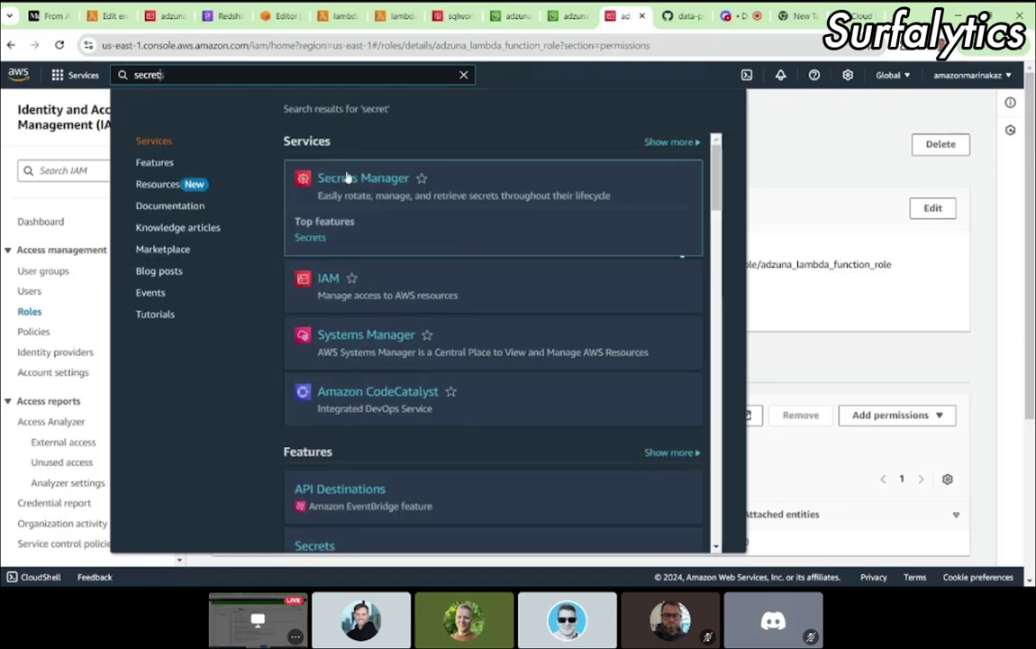
left_click(347, 178)
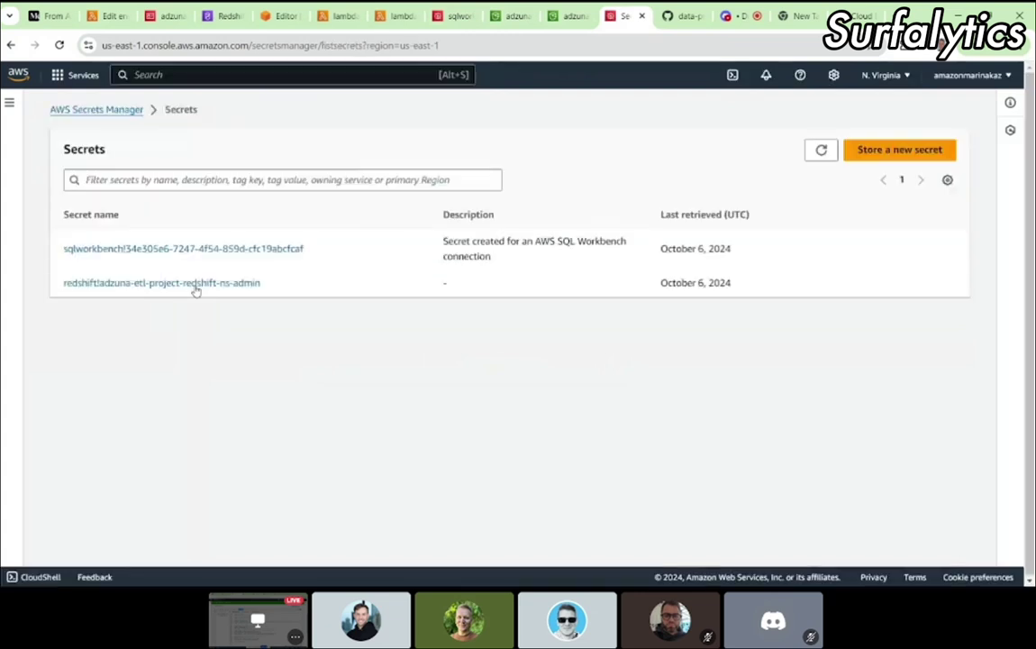
left_click(191, 285)
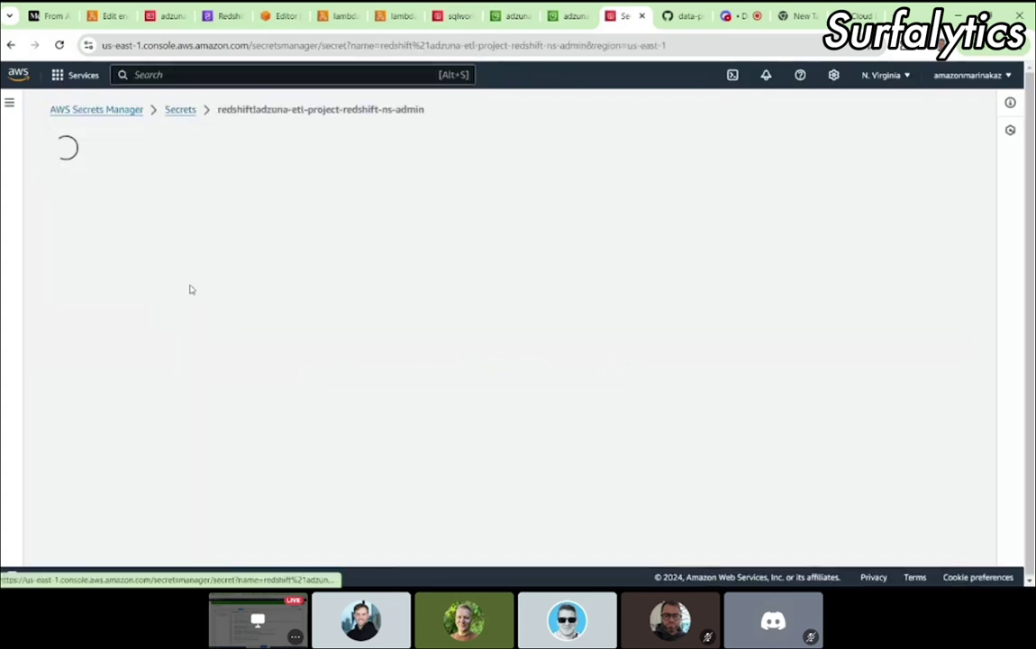
Step: Copy the secret's ARN into REDSHIFT_SECRET_ARN's value and save the environment variables
left_click(71, 406)
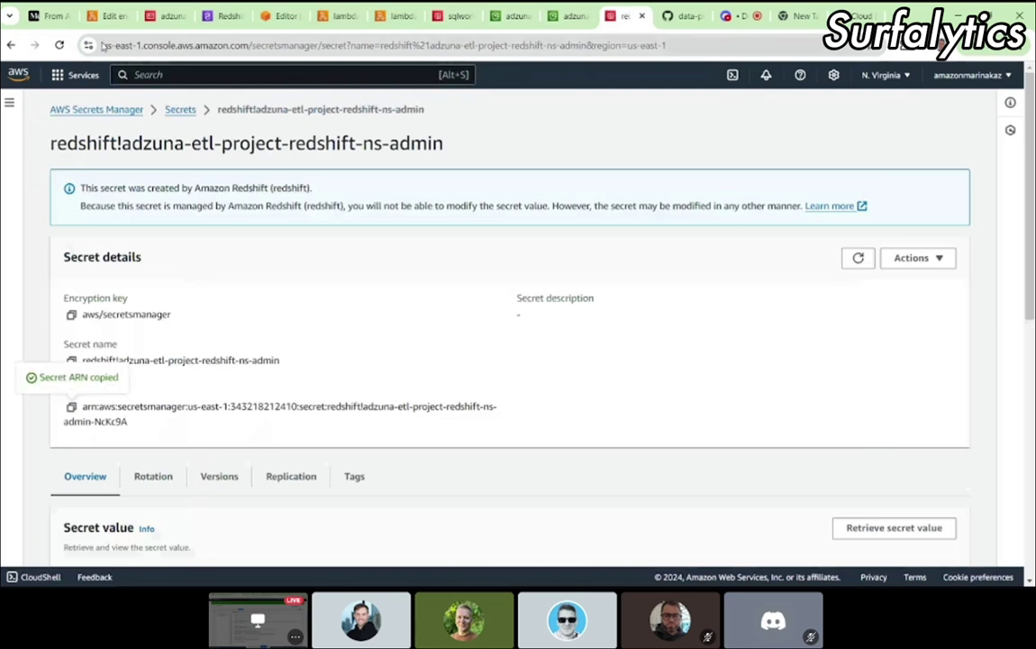
left_click(108, 15)
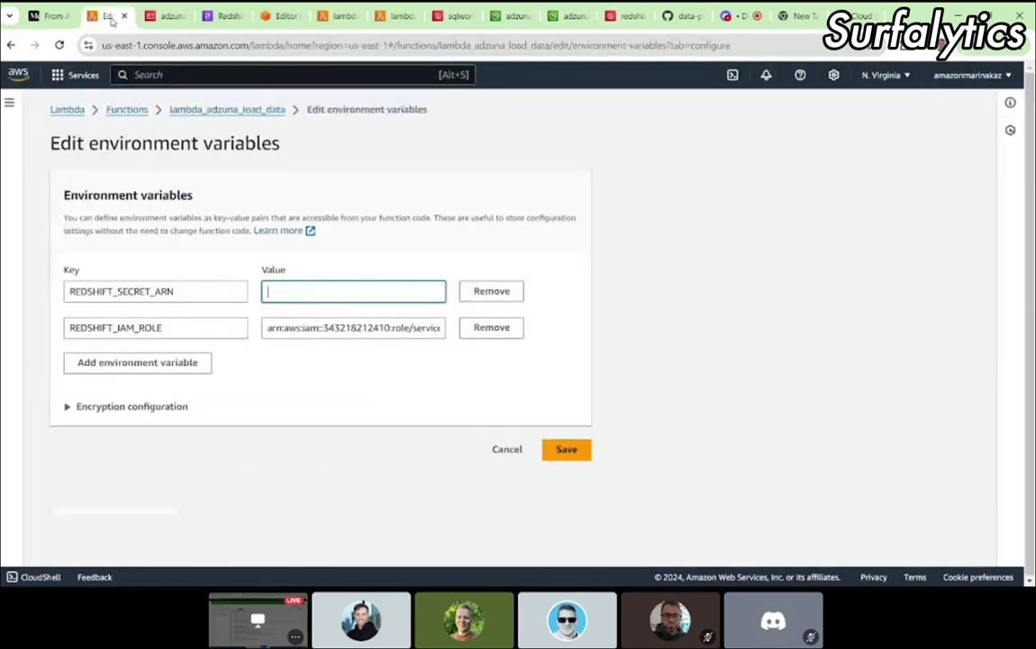
key("ctrl+v")
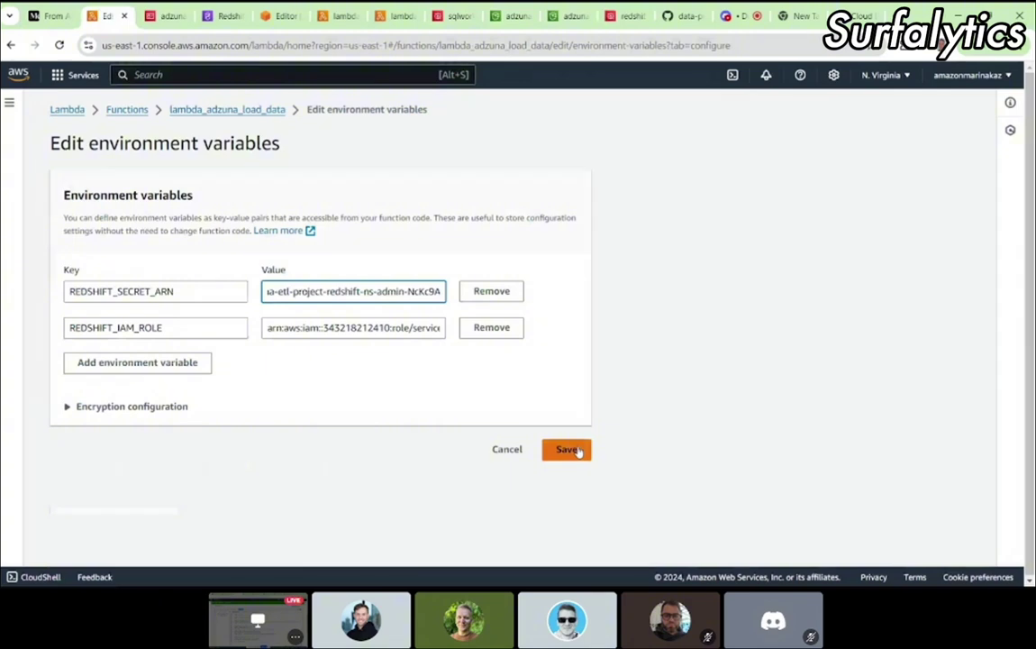
left_click(577, 452)
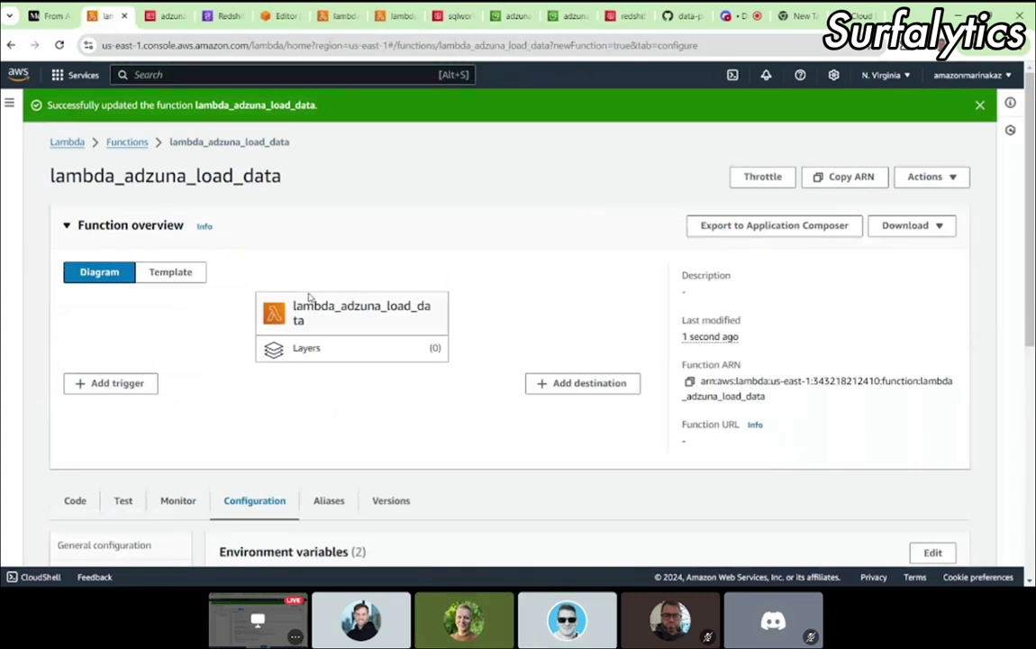
Step: Reopen the redshift!adzuna-etl-project-redshift-ns-admin secret's details from the Secrets list
left_click(622, 16)
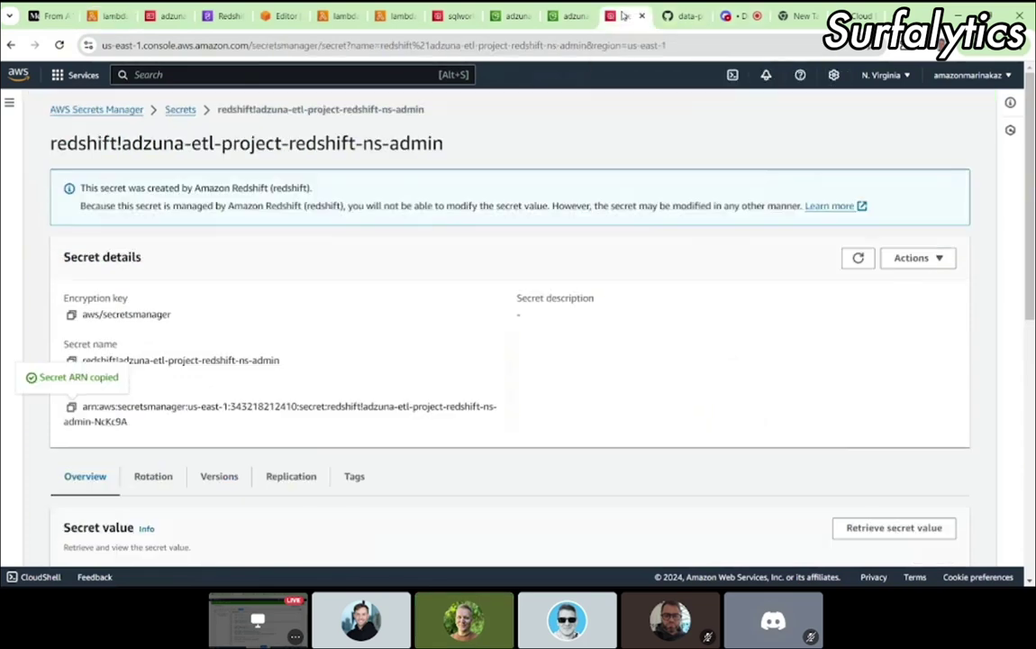
left_click(180, 110)
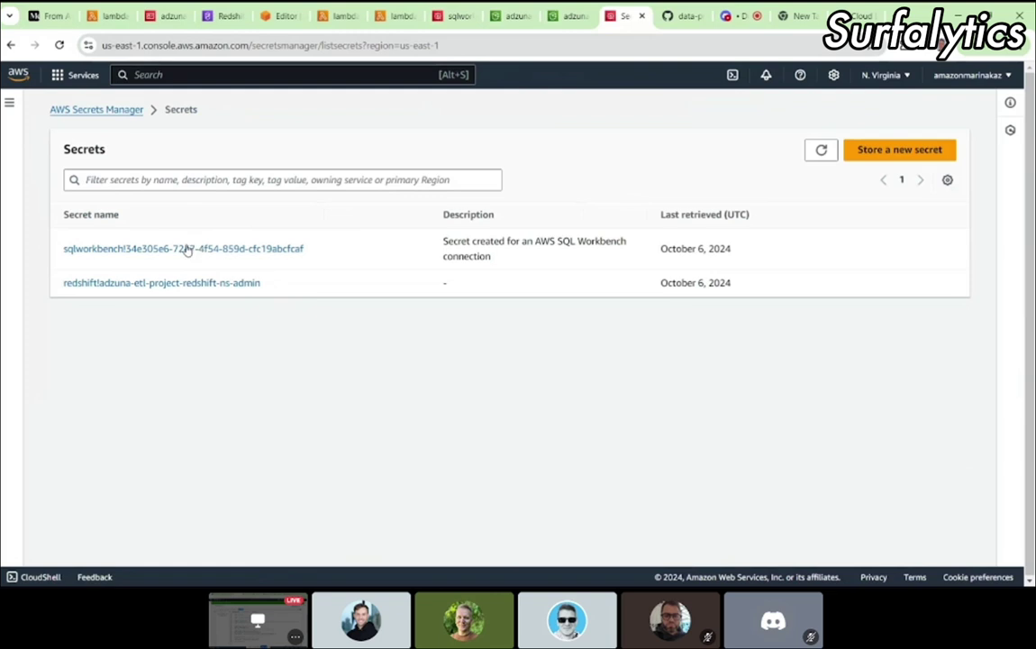
left_click(140, 284)
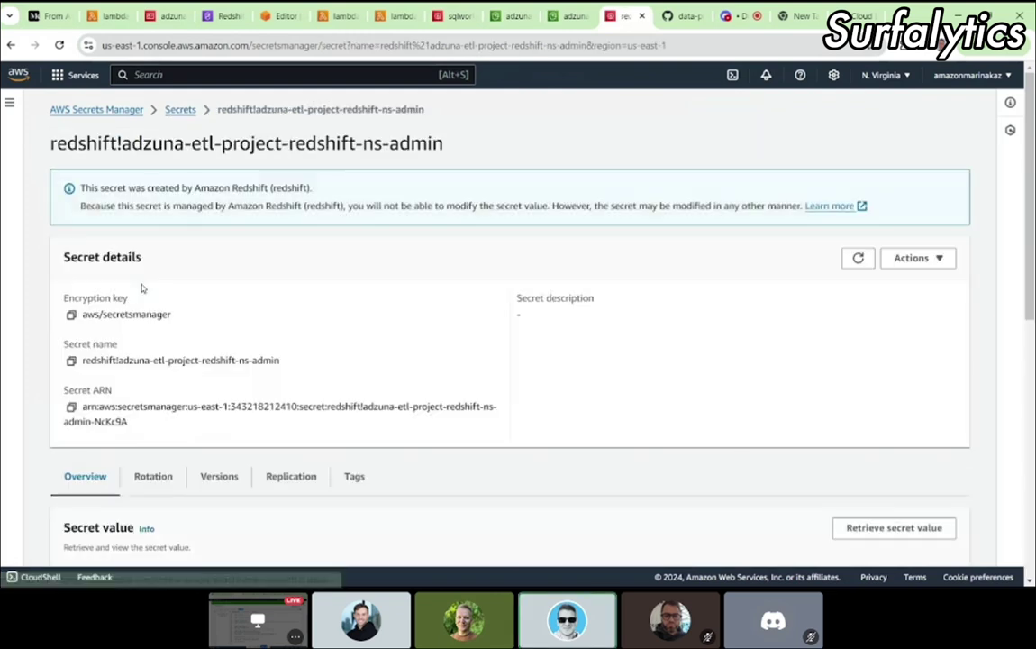
left_click(11, 45)
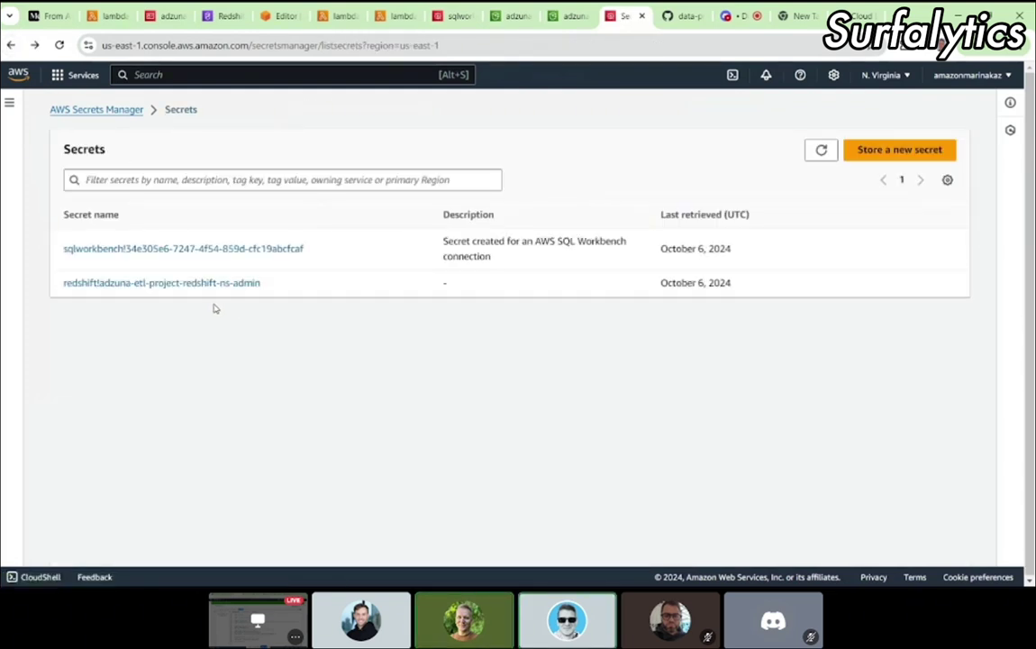
left_click_drag(285, 294, 99, 282)
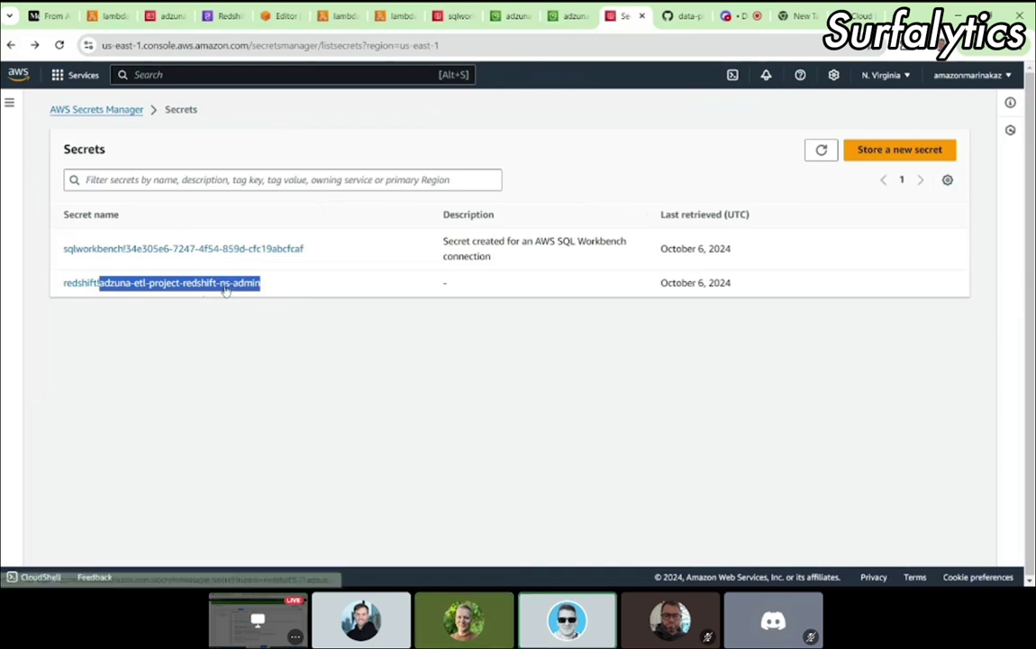
left_click(169, 287)
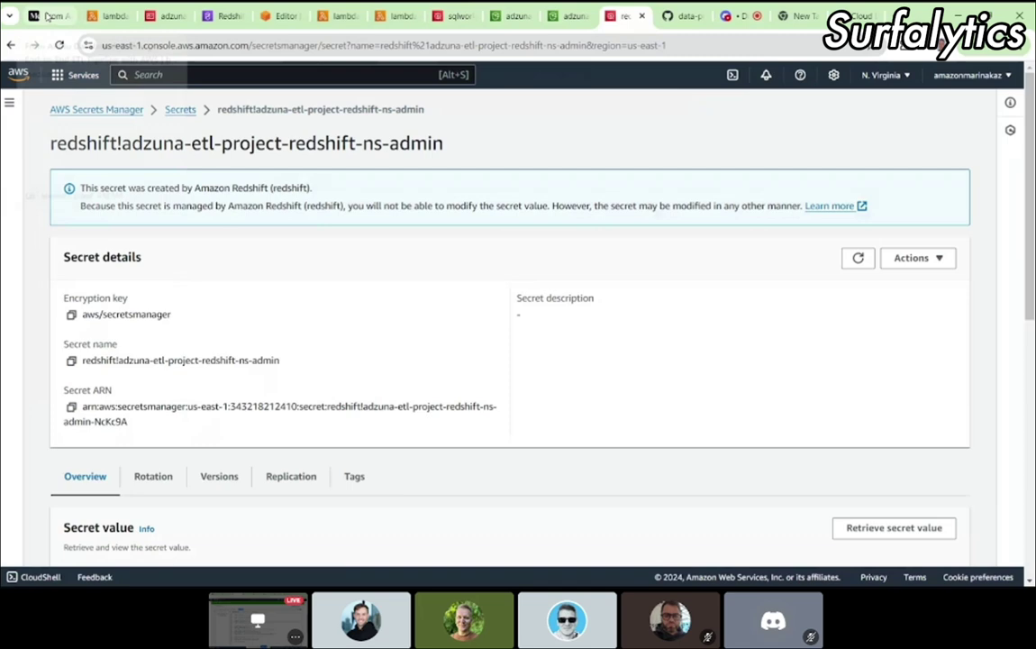
left_click(49, 16)
scroll(501, 330, "down", 2)
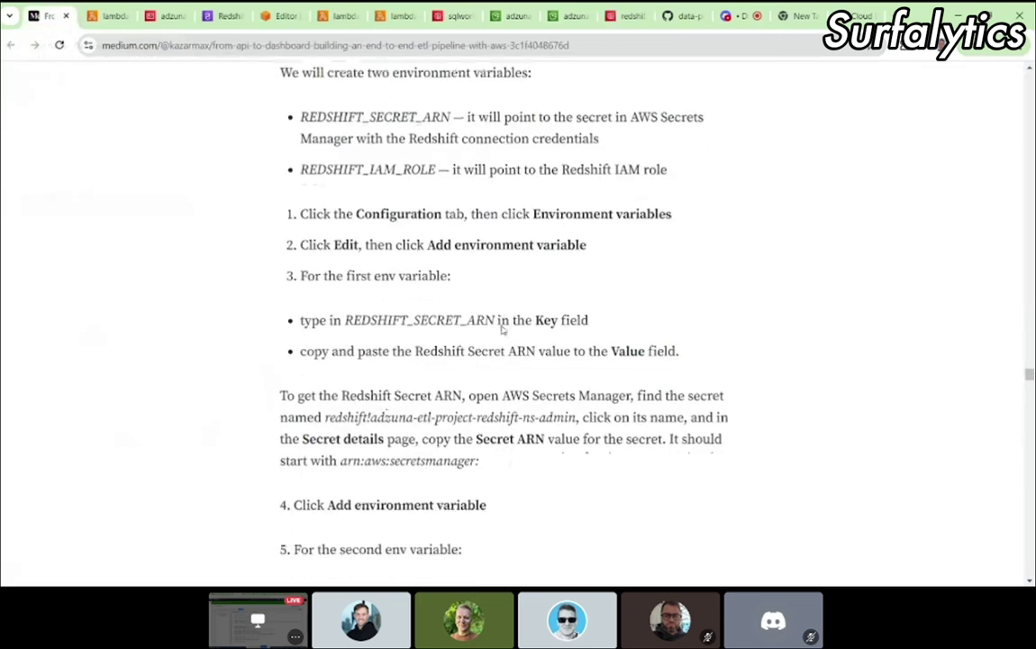
scroll(502, 330, "down", 1)
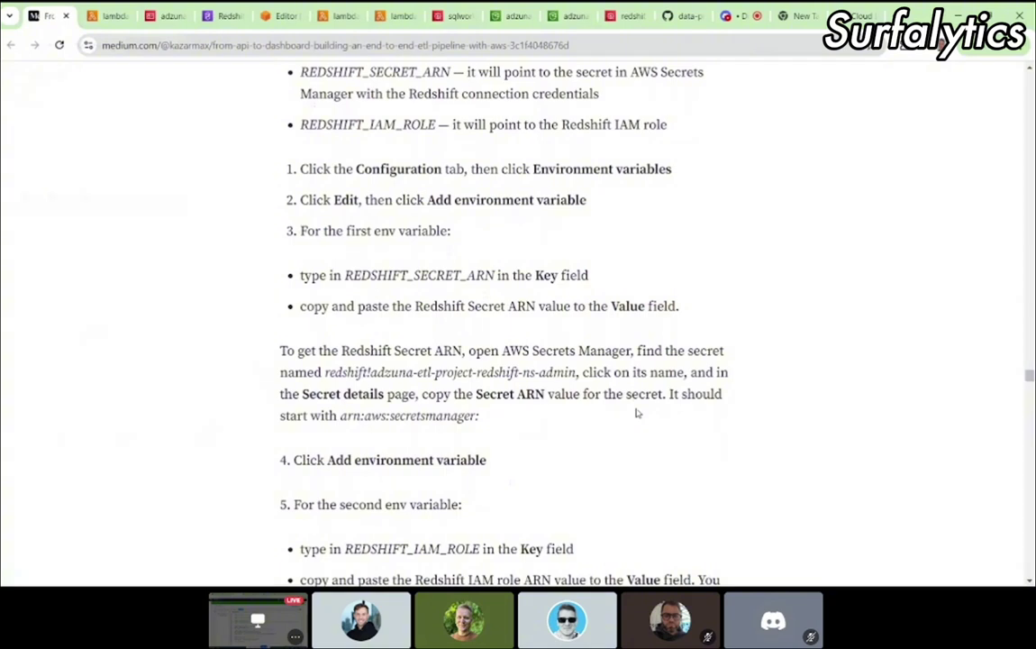
scroll(636, 412, "down", 1)
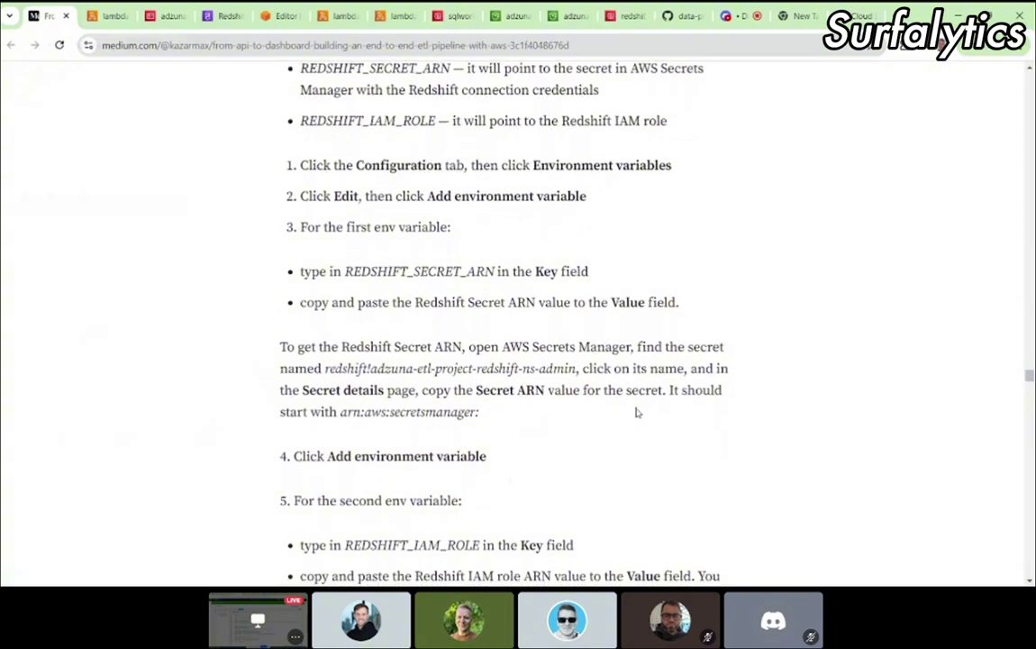
scroll(636, 413, "down", 1)
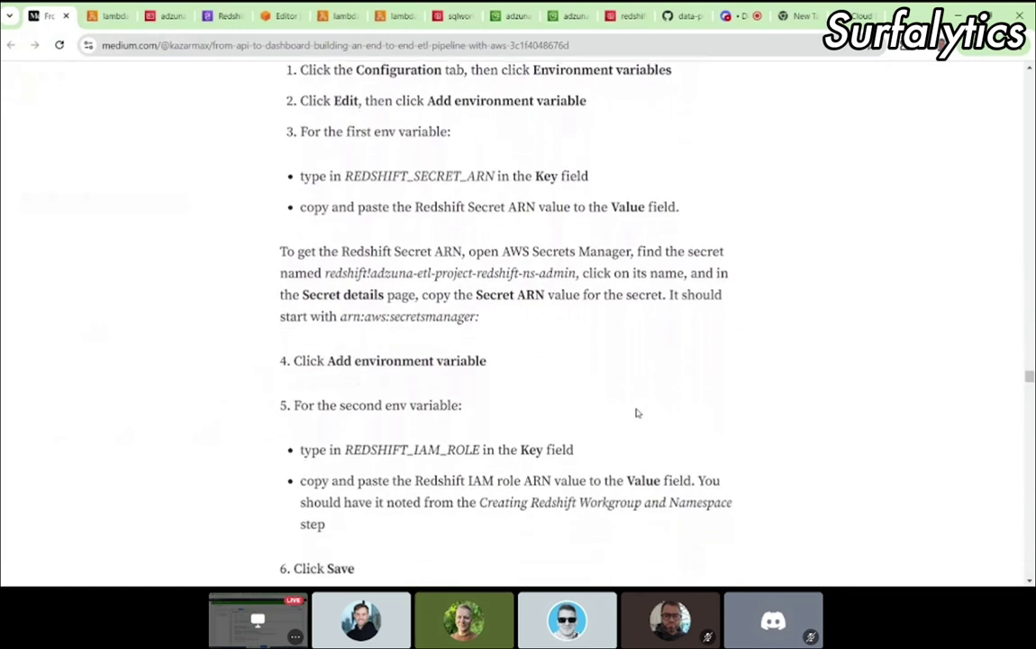
scroll(635, 413, "down", 1)
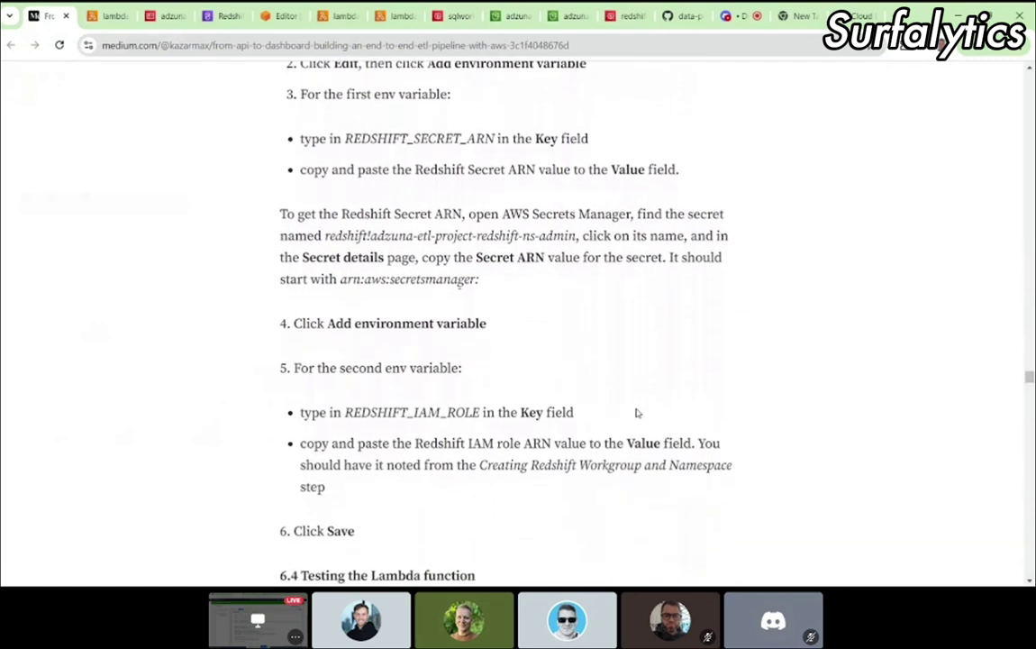
scroll(636, 413, "down", 2)
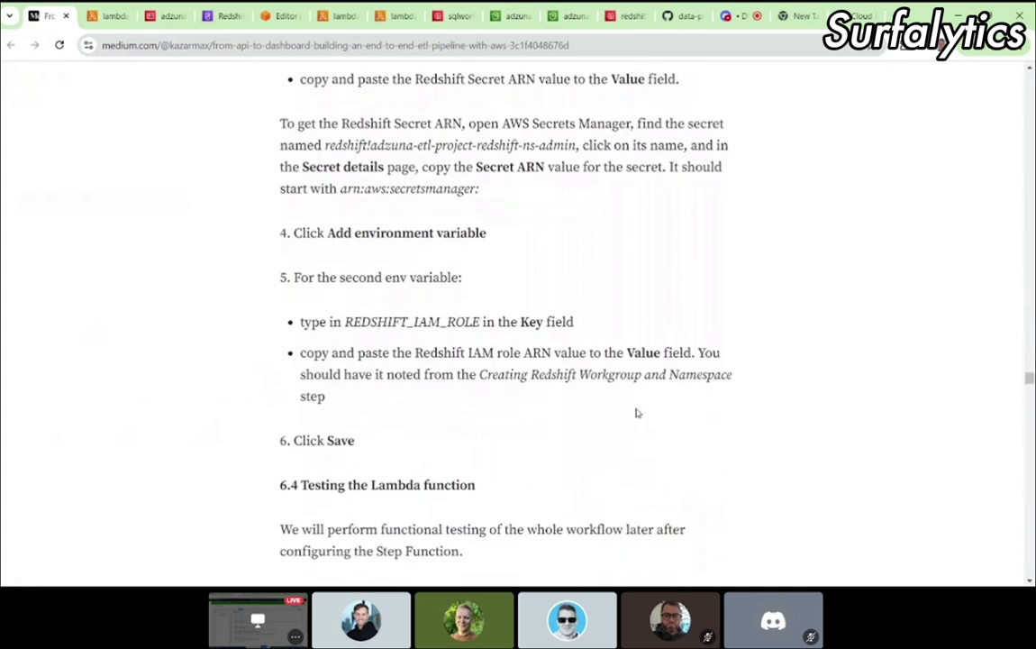
scroll(636, 413, "down", 2)
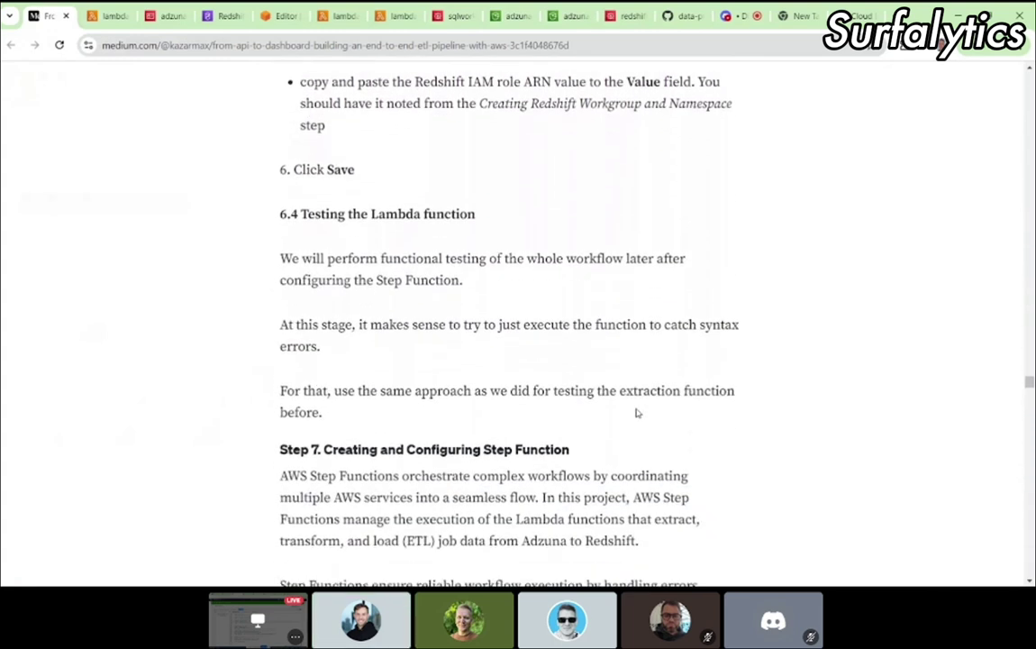
scroll(424, 290, "down", 1)
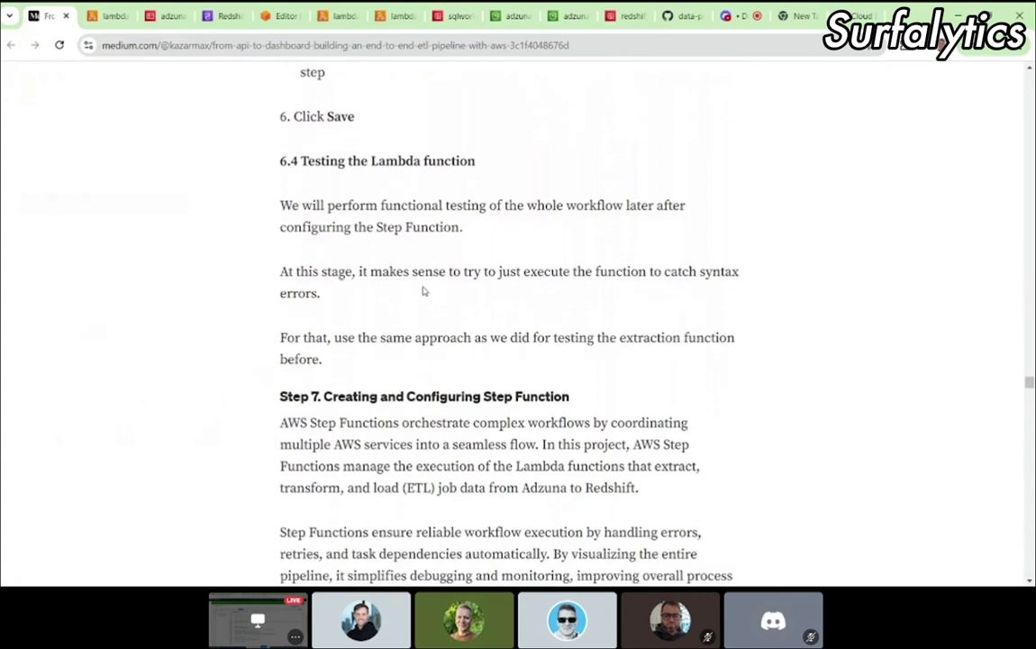
scroll(423, 290, "down", 1)
scroll(423, 290, "down", 1)
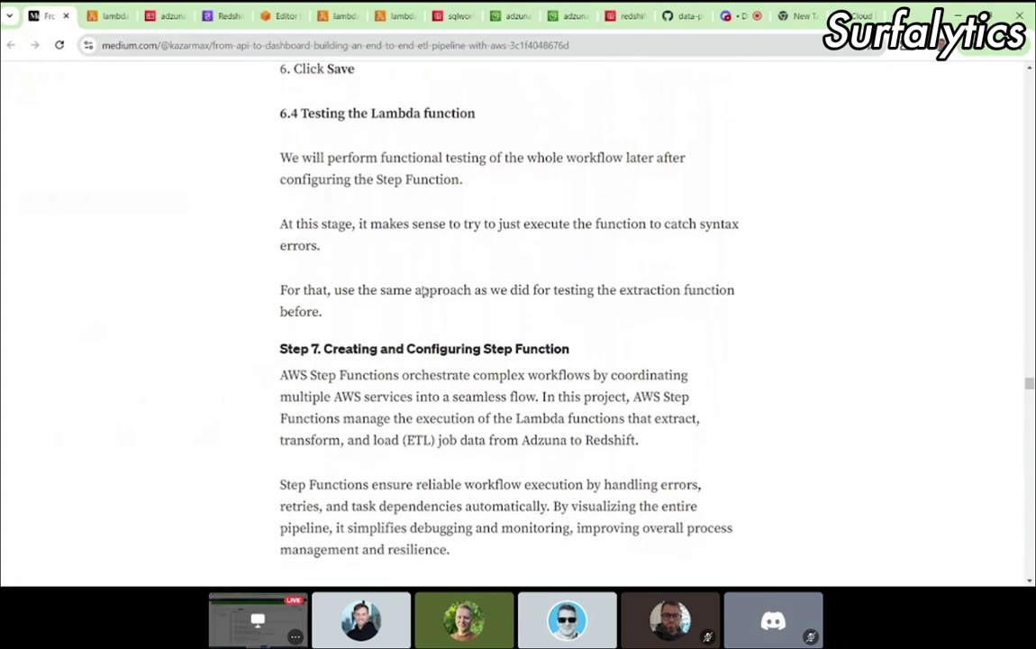
scroll(424, 286, "up", 2)
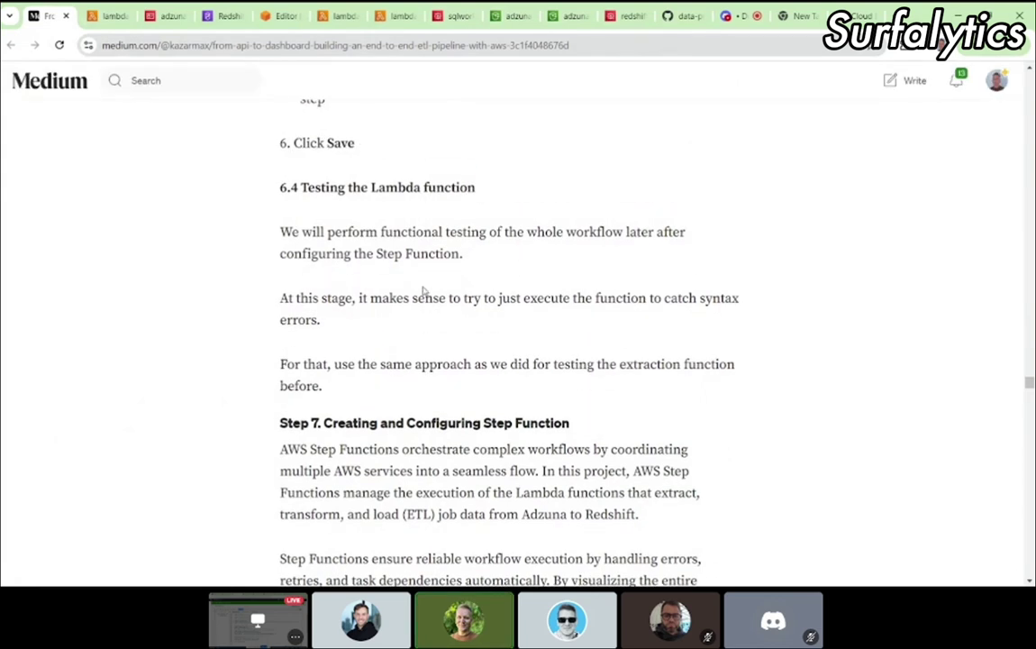
scroll(423, 290, "down", 1)
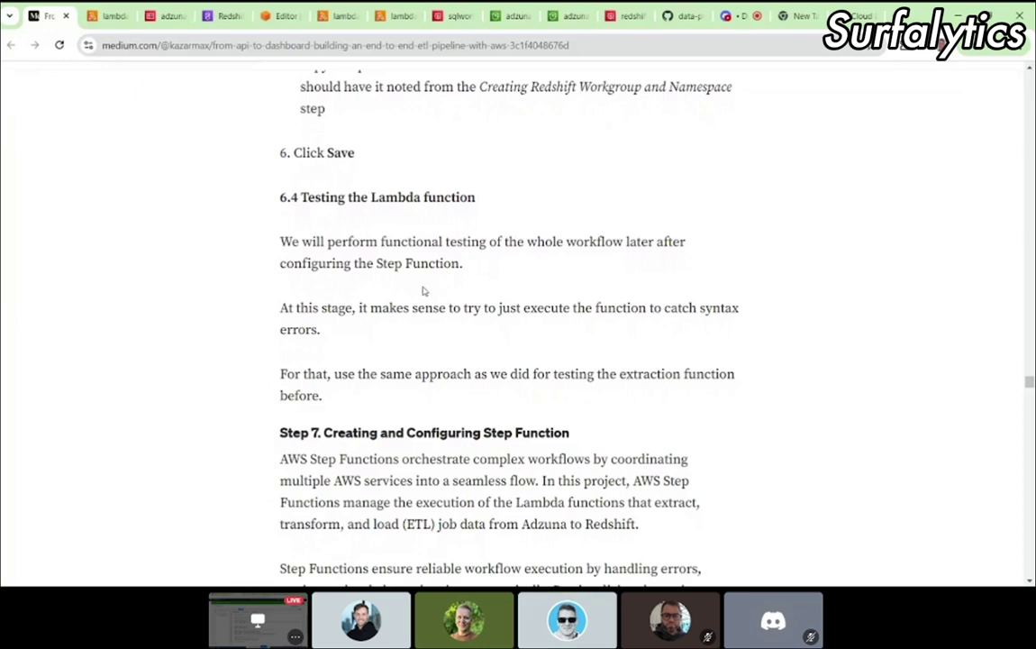
left_click(108, 16)
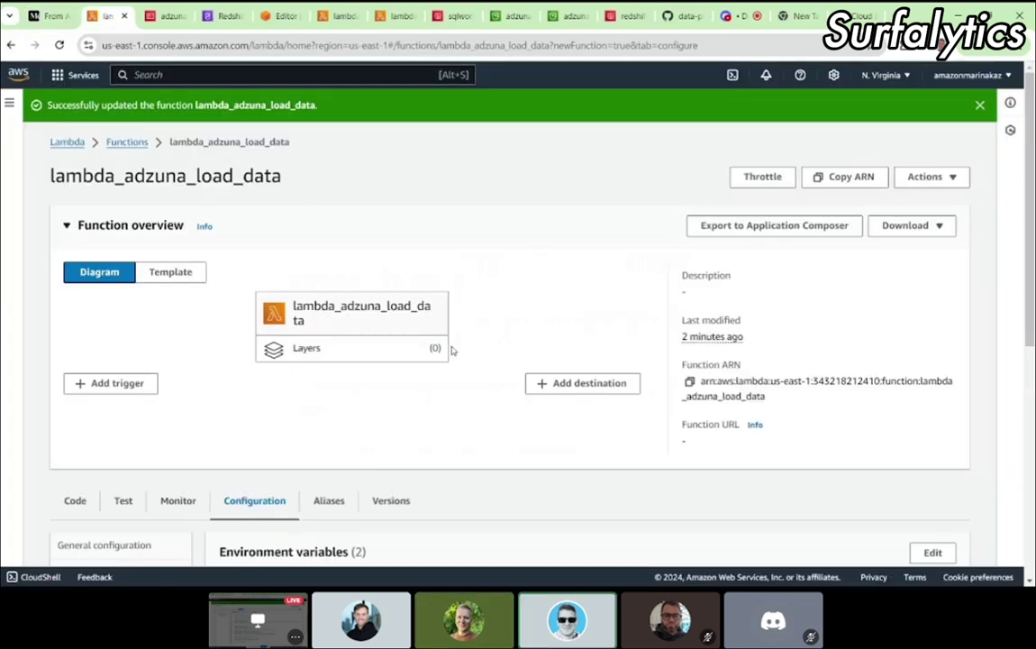
Step: View the function code and select the s3ObjectKeyTransformed event key on line 96 of lambda_handler
scroll(212, 287, "down", 3)
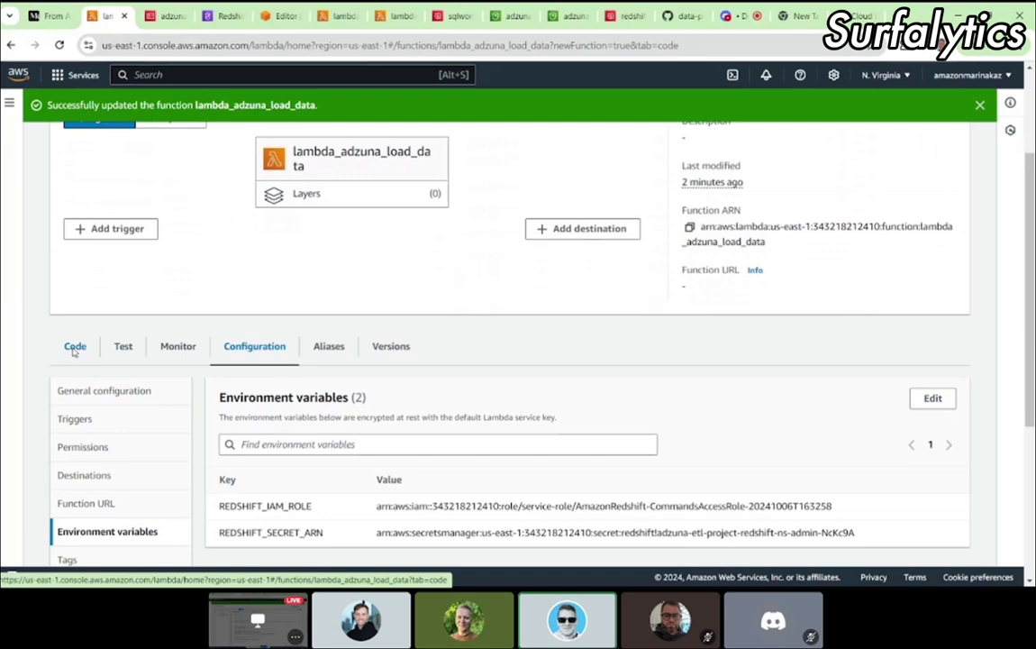
left_click(74, 350)
scroll(306, 420, "down", 2)
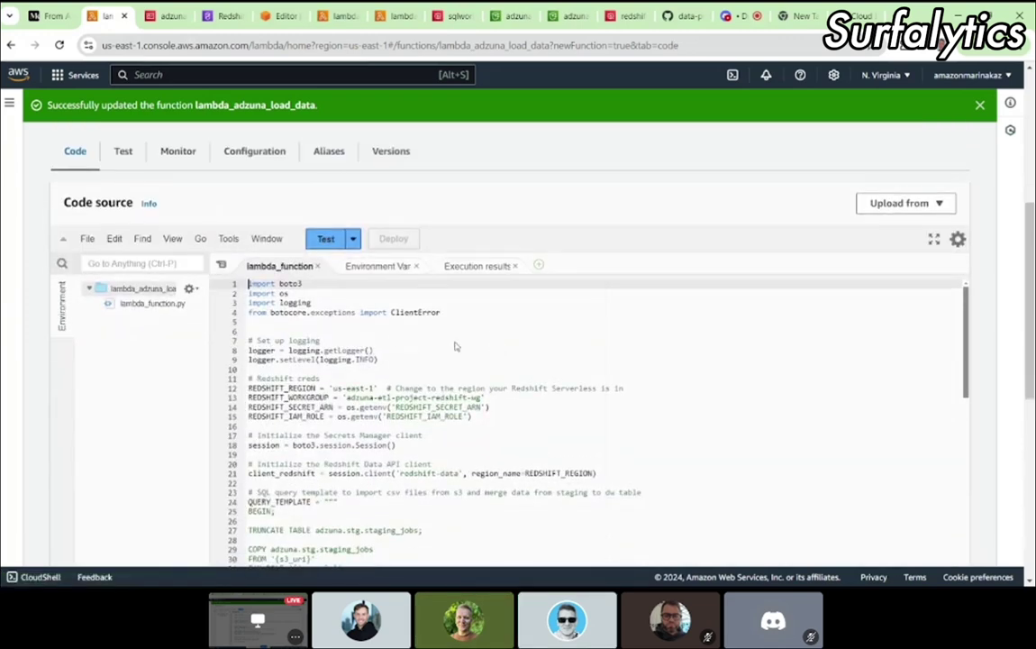
left_click(361, 340)
left_click(352, 238)
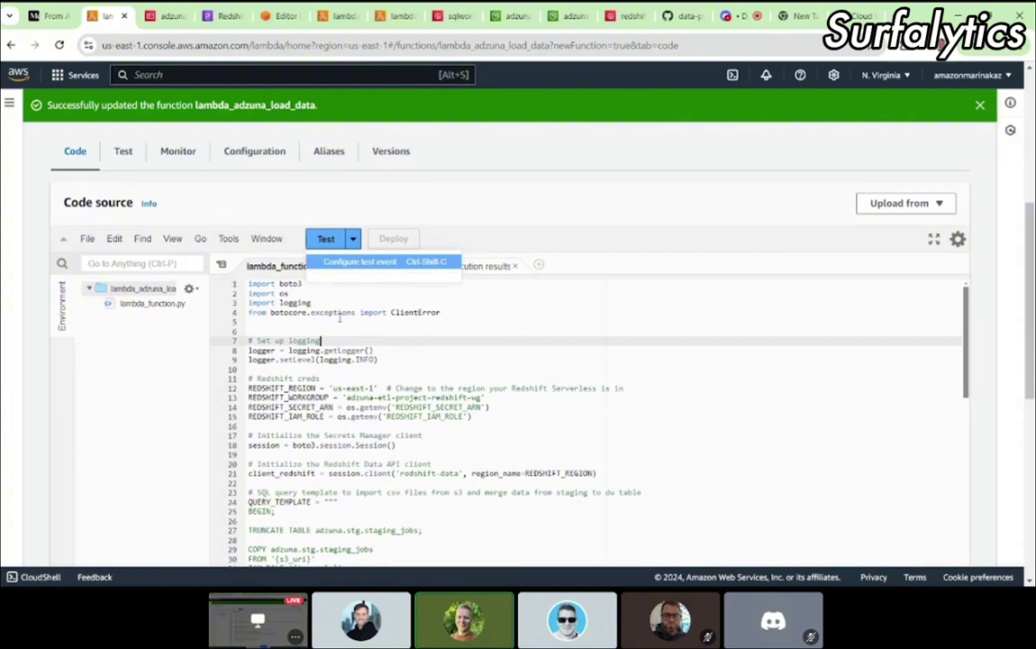
scroll(339, 317, "down", 15)
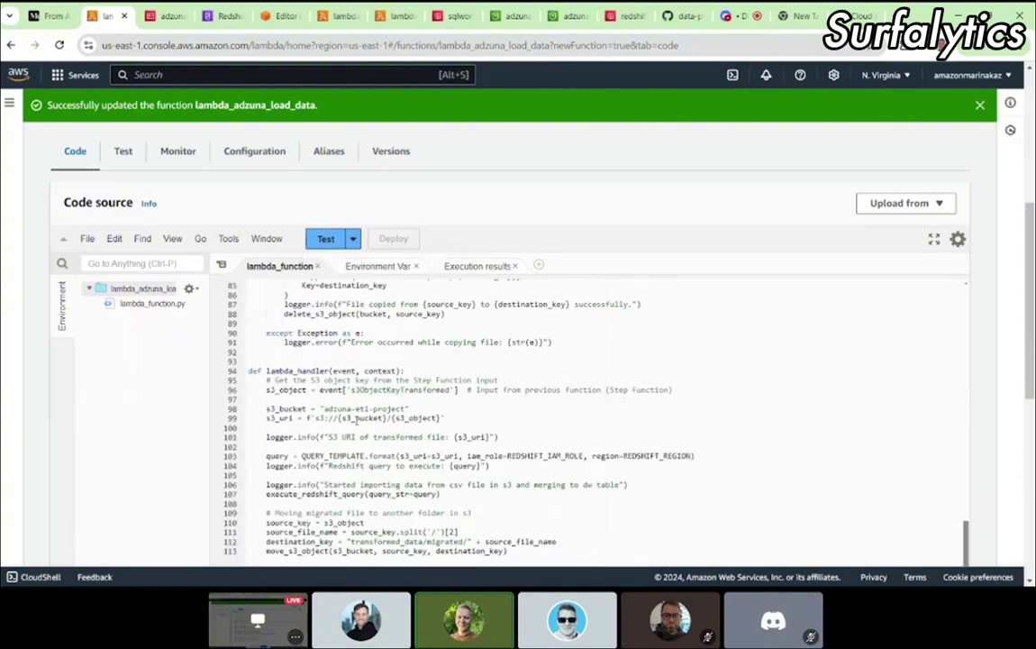
scroll(356, 420, "down", 1)
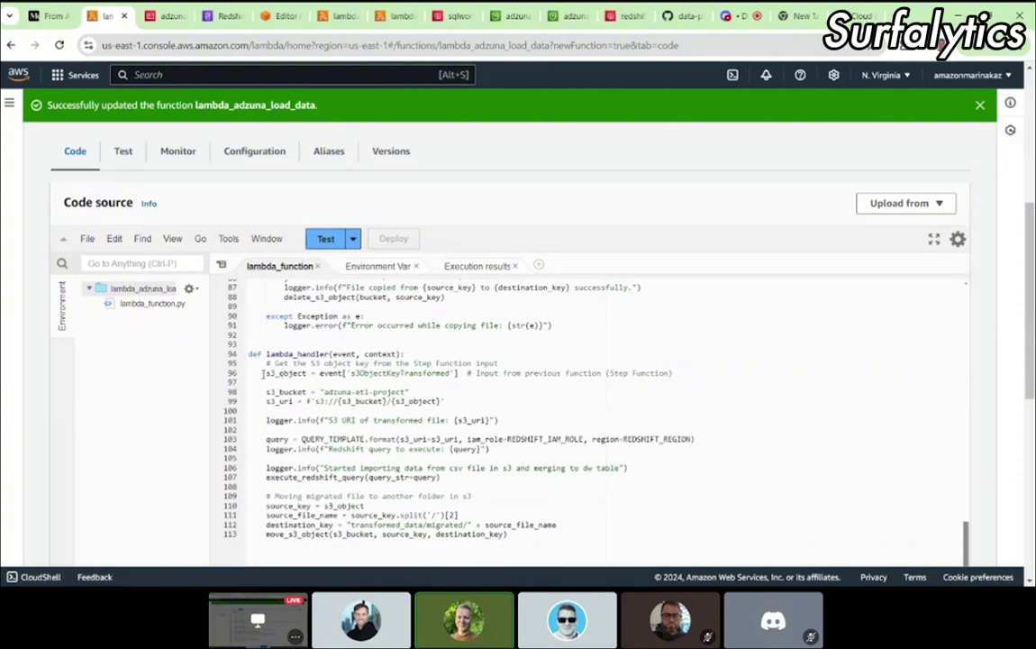
left_click_drag(263, 373, 461, 373)
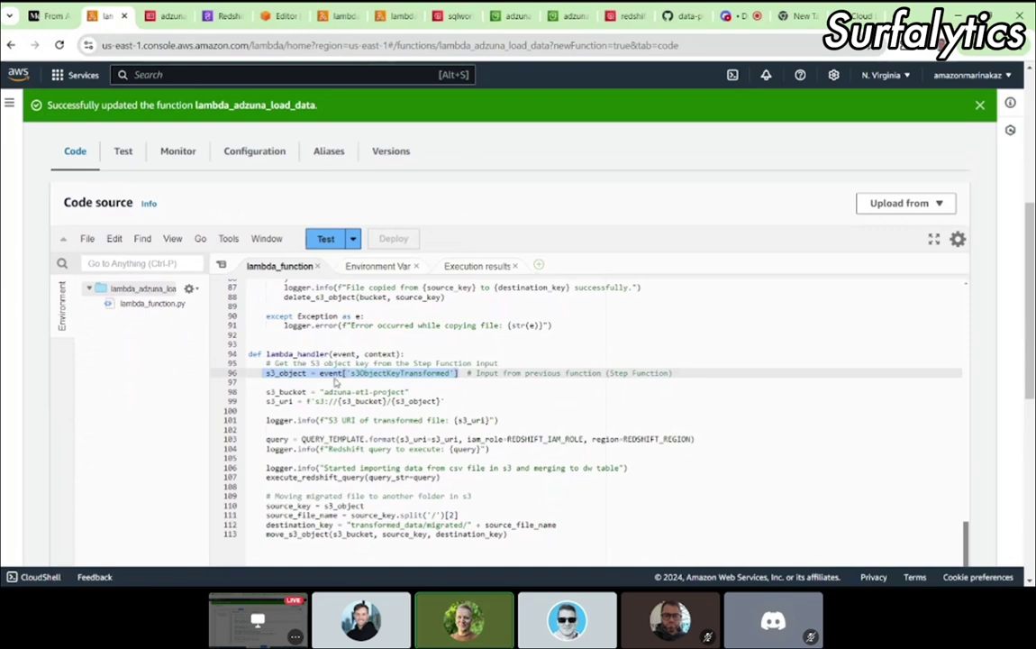
left_click(317, 373)
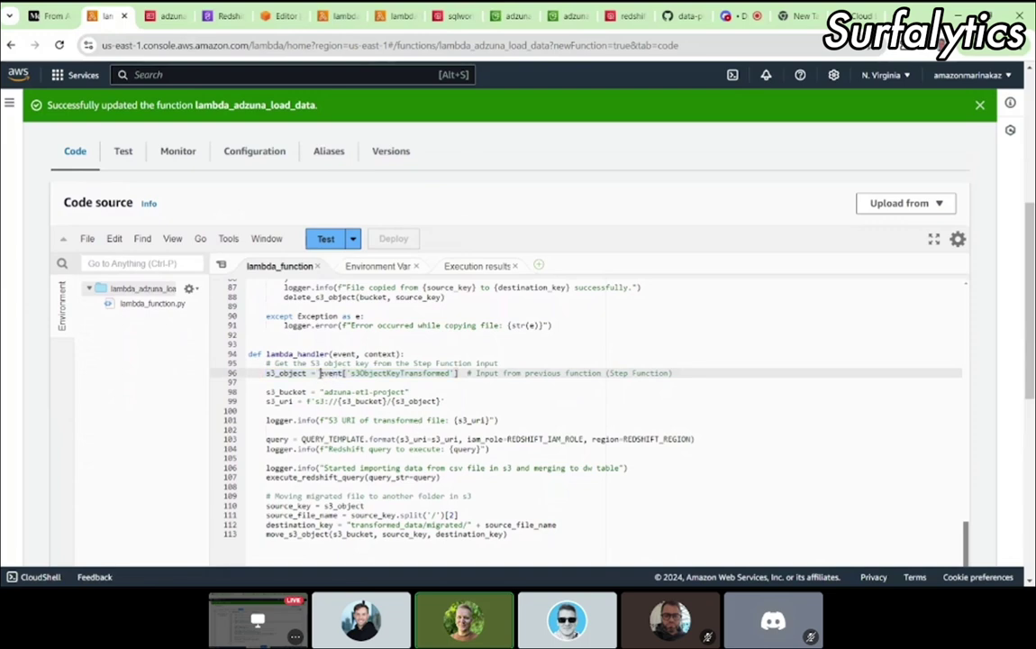
double_click(358, 375)
key("ctrl+c")
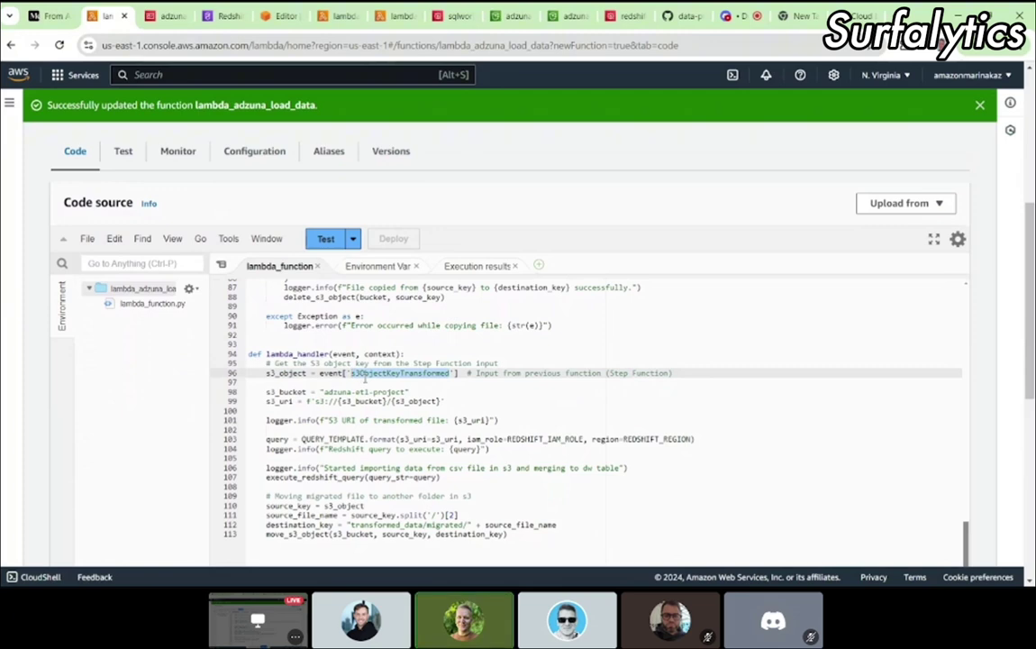
left_click(353, 239)
left_click(513, 16)
left_click(449, 109)
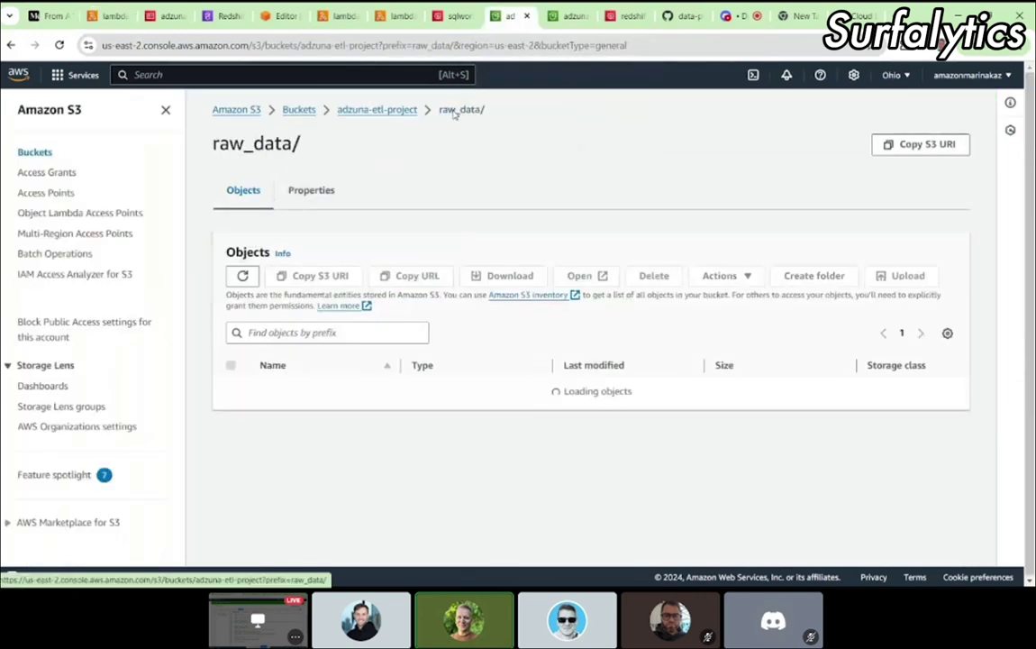
left_click(397, 109)
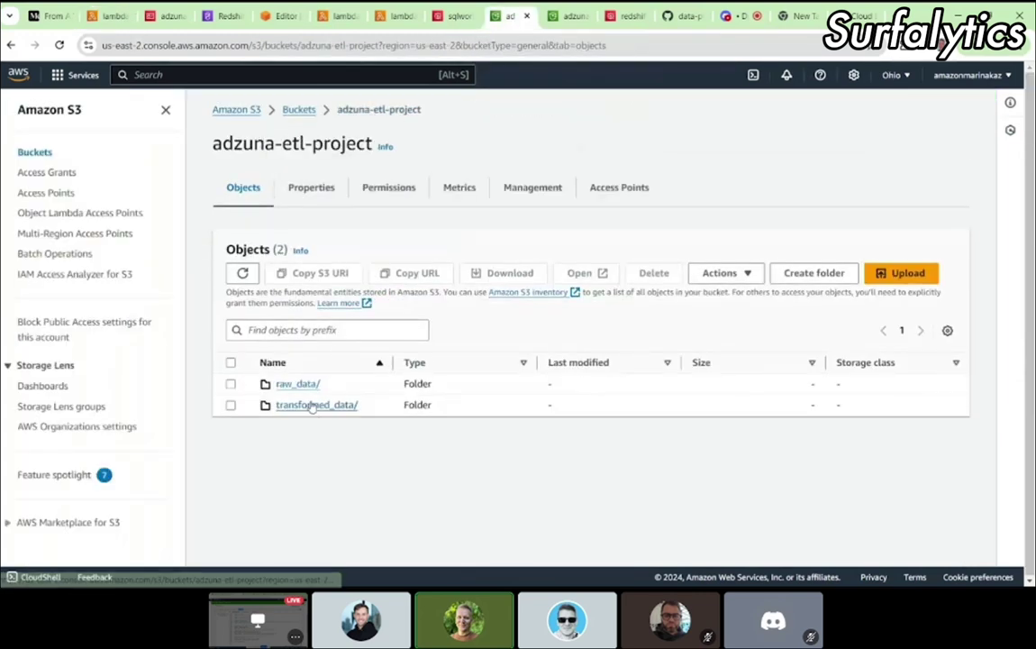
left_click(310, 406)
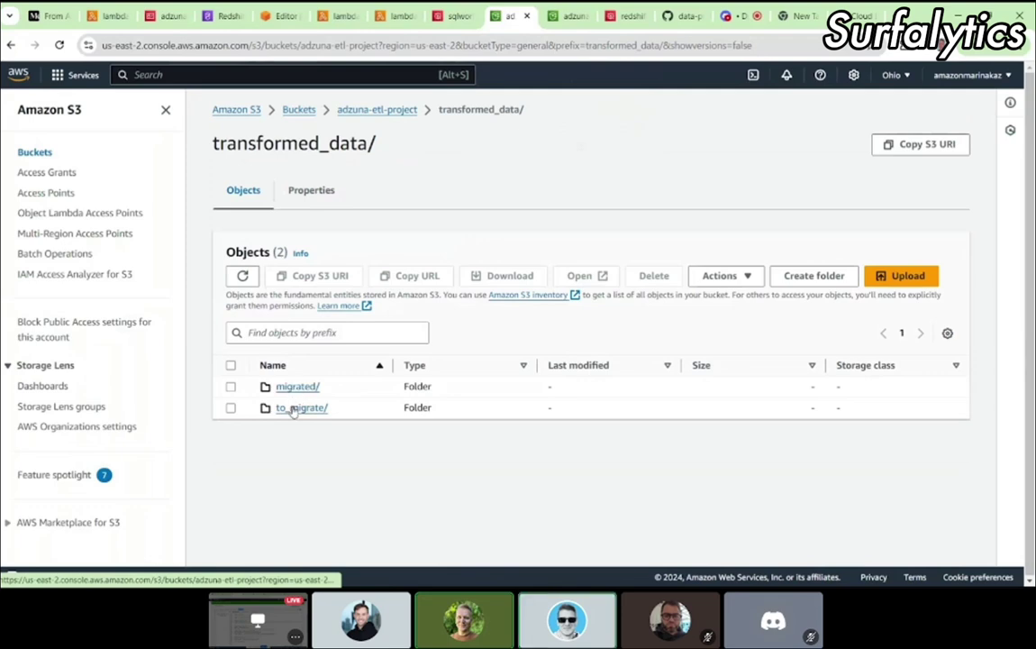
left_click(295, 407)
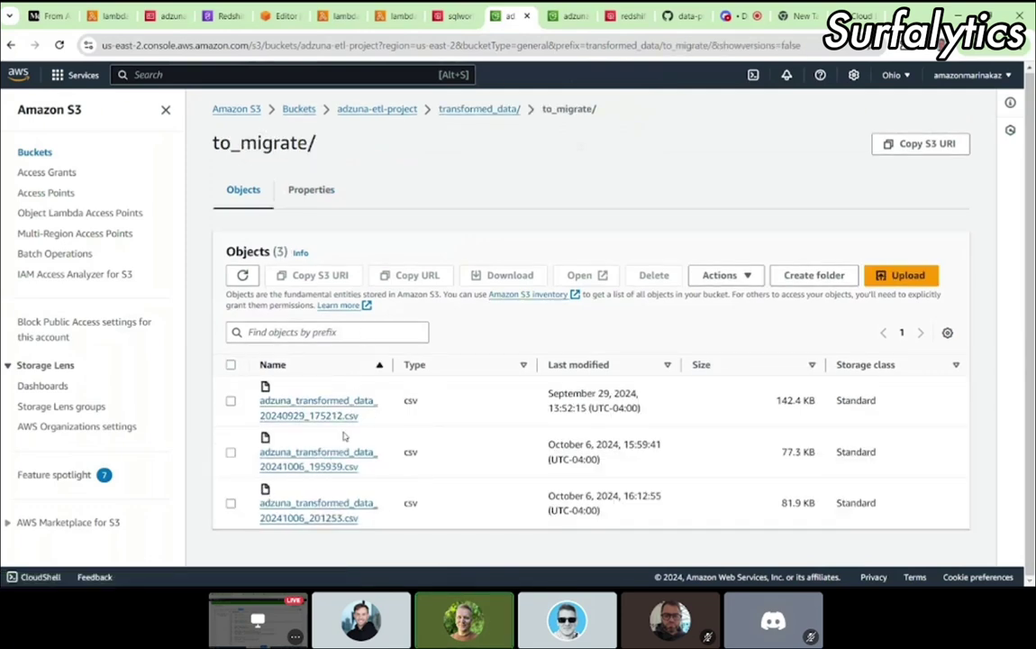
left_click(106, 17)
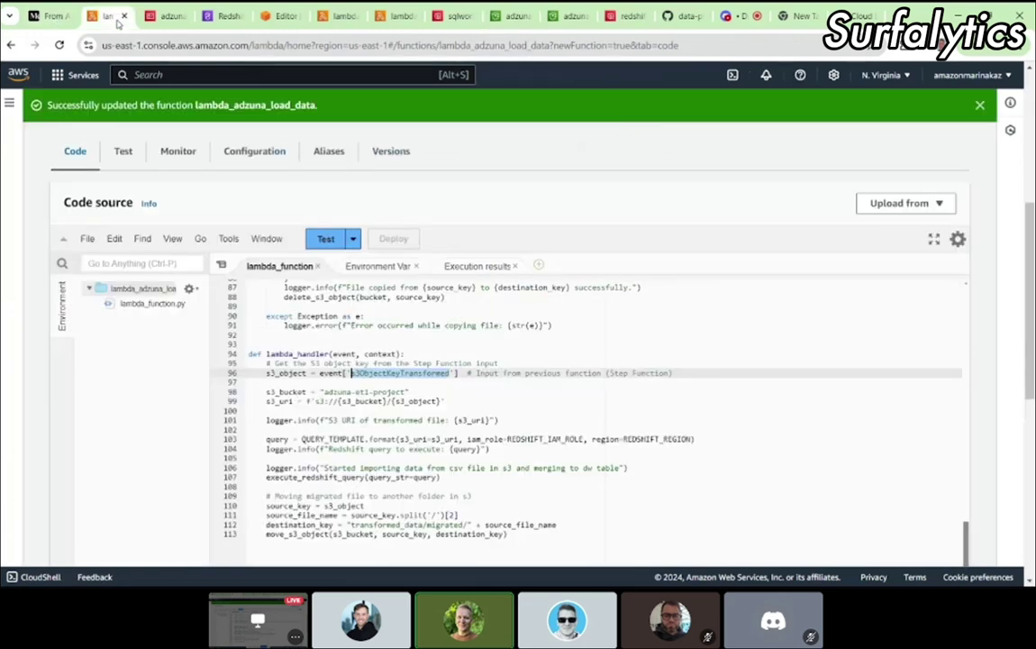
Step: Start configuring a new test event named 't'
left_click(352, 239)
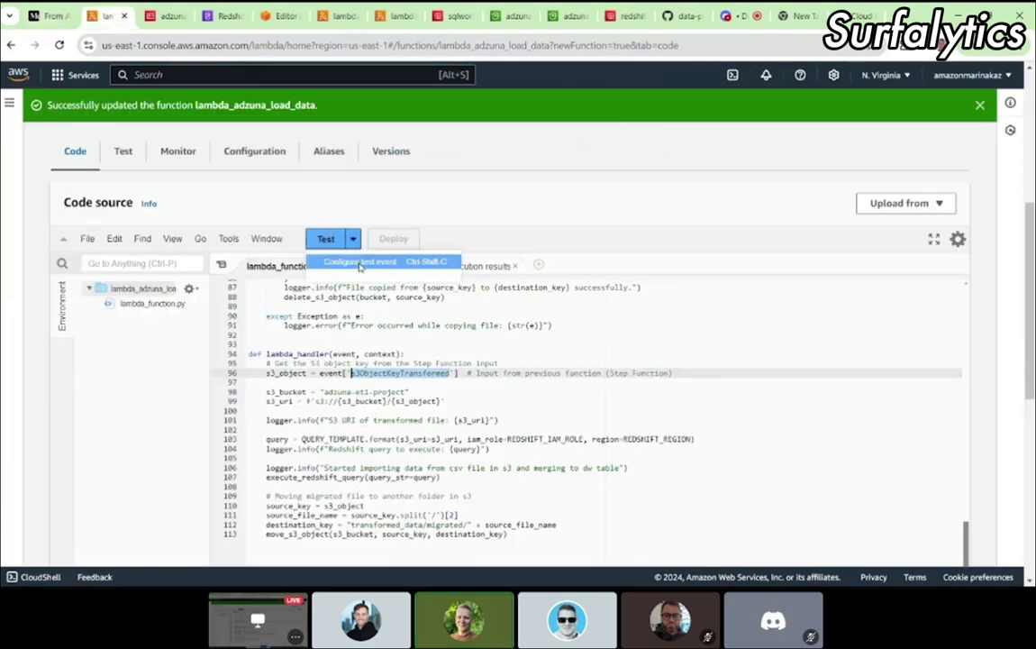
left_click(358, 263)
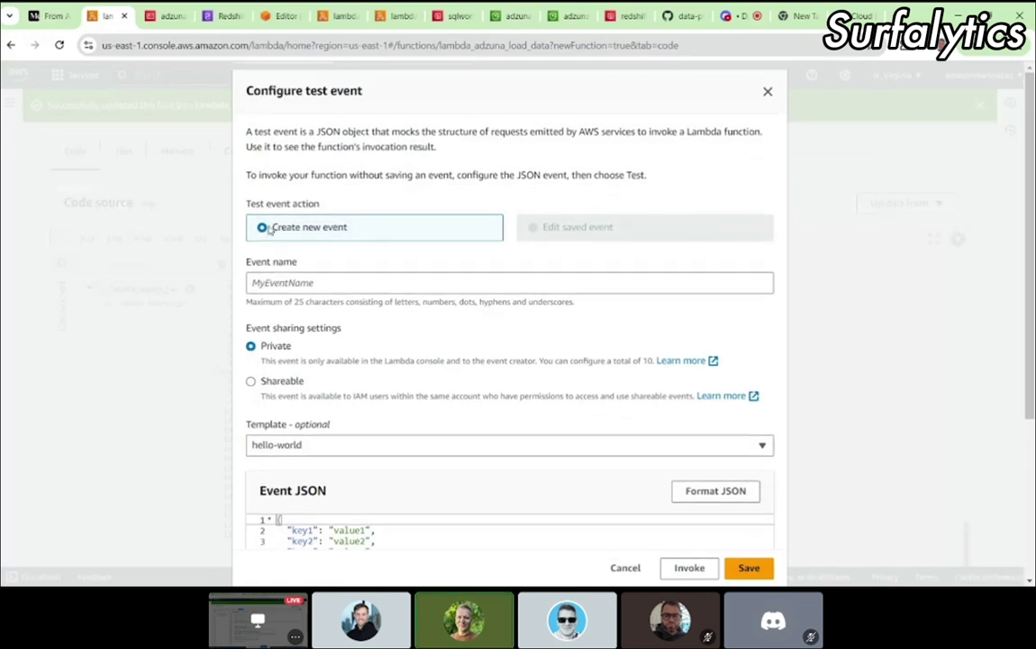
left_click(288, 282)
type("test")
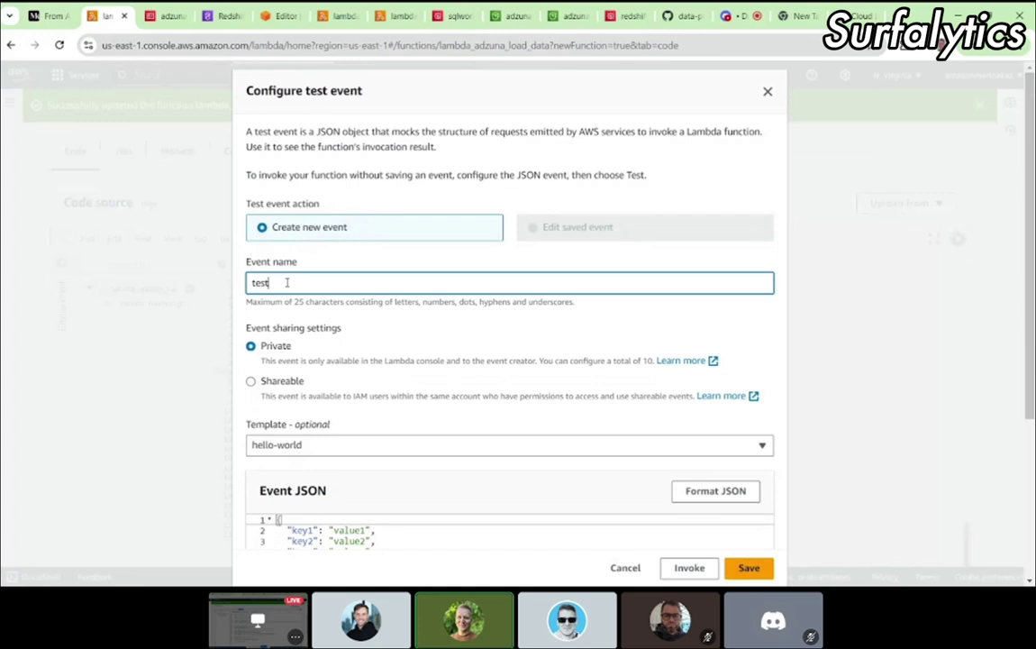
scroll(287, 271, "down", 1)
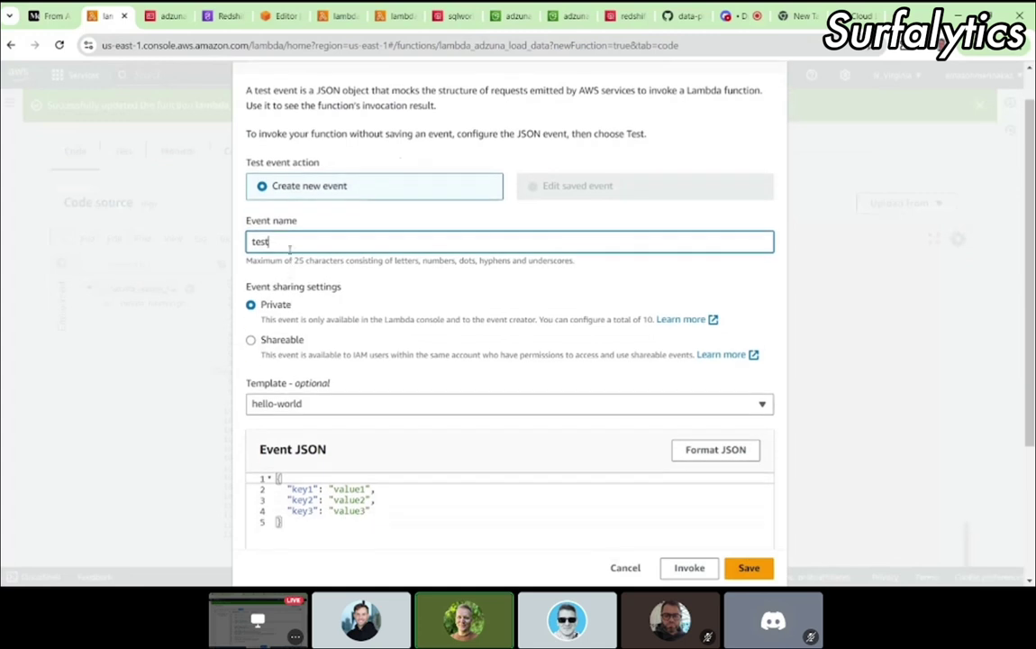
scroll(401, 355, "down", 3)
Step: Delete the key2 and key3 lines from the event JSON
left_click_drag(370, 407, 281, 396)
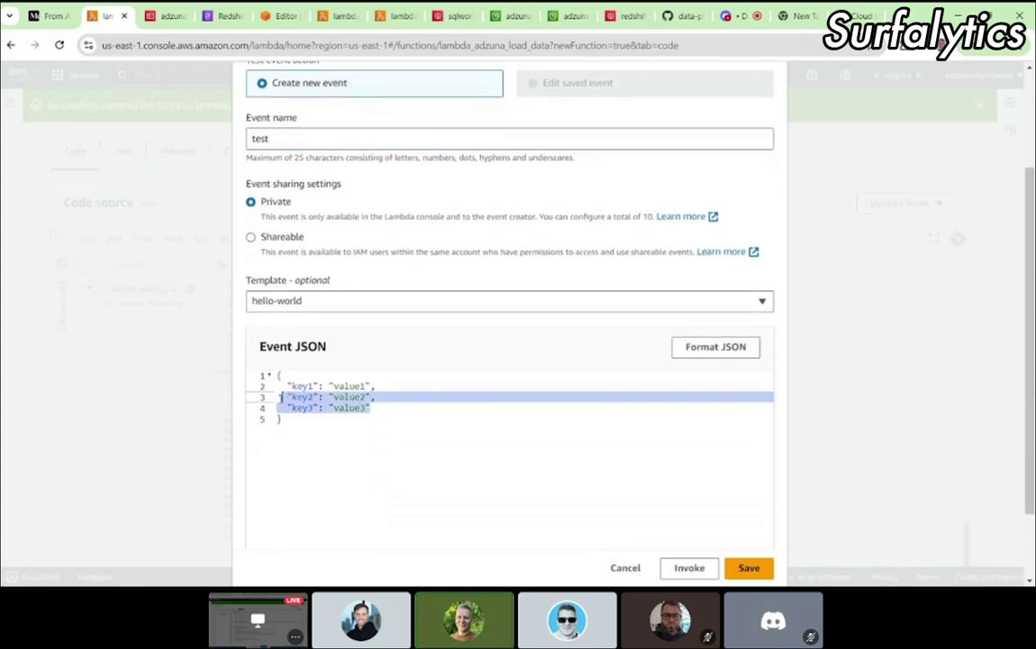
key("BackSpace")
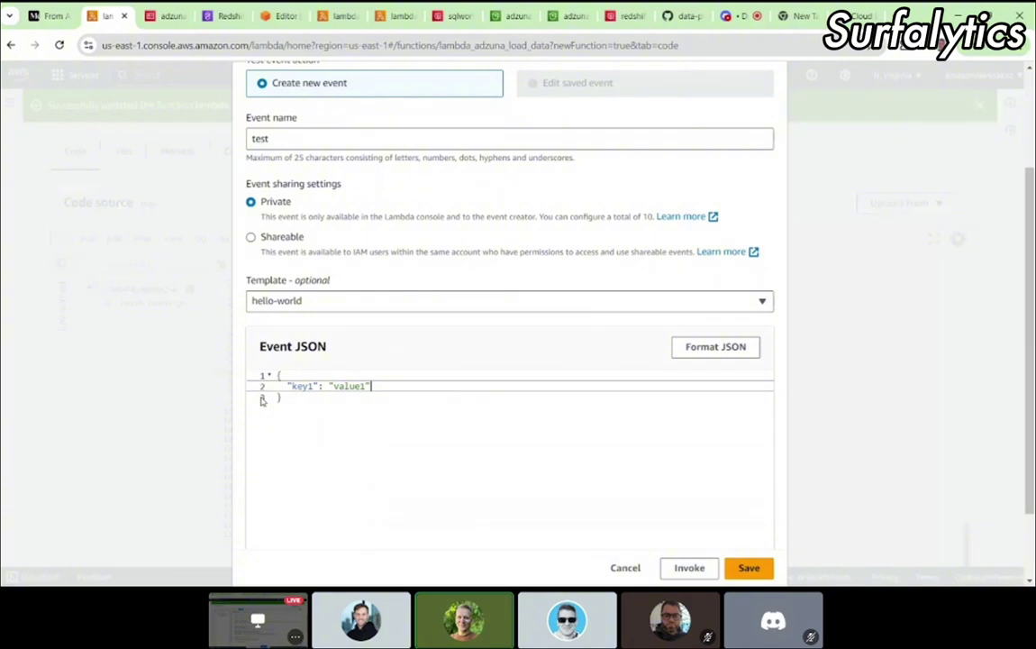
left_click(337, 398)
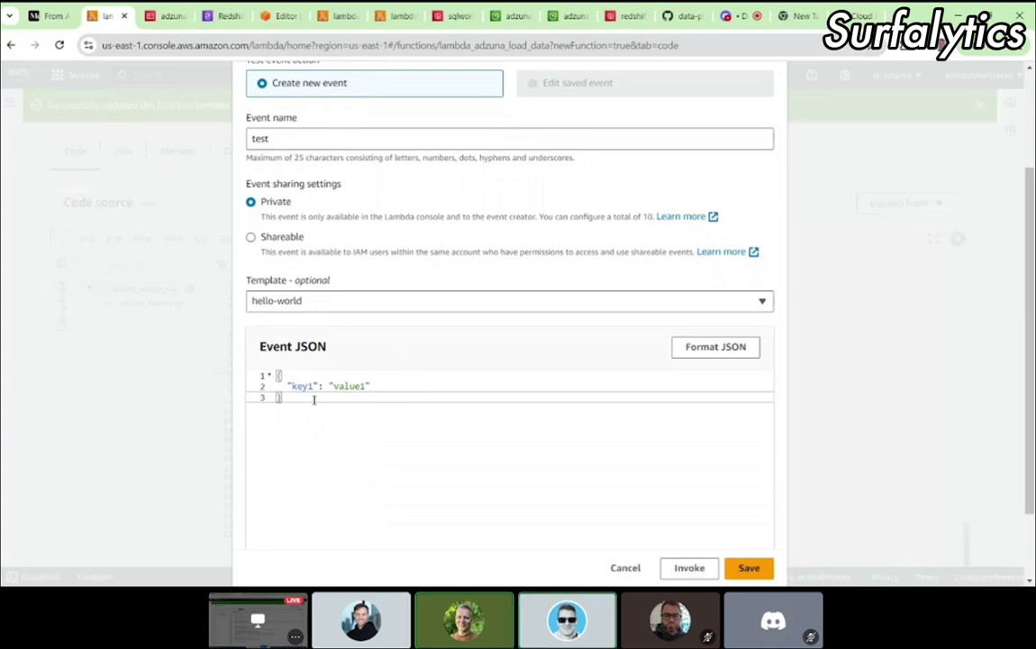
key("ctrl+z")
key("ctrl+z")
key("ctrl+z")
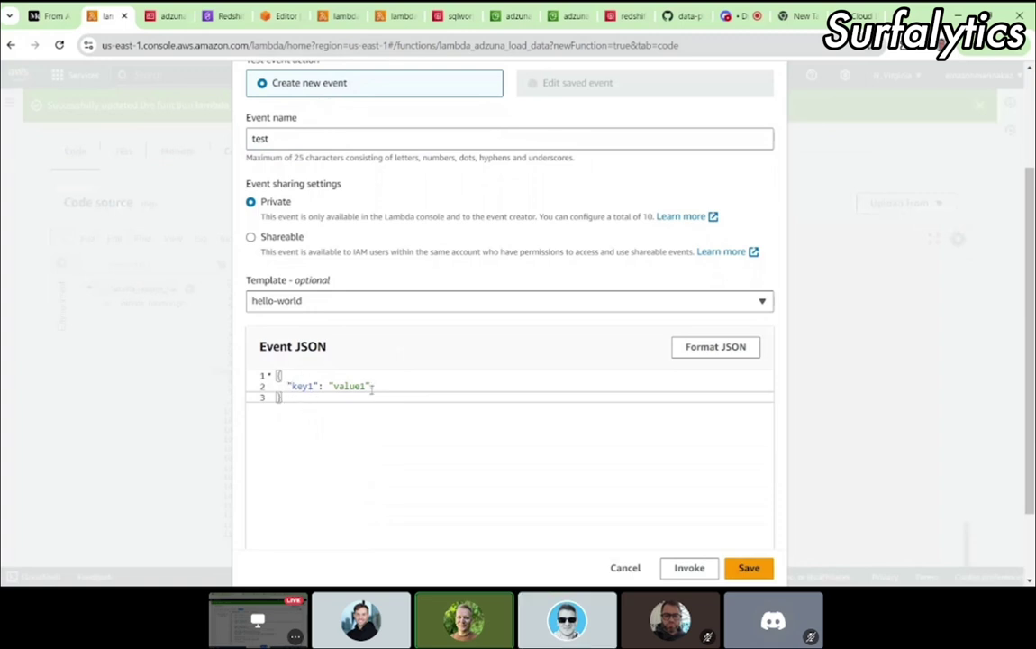
left_click(338, 410)
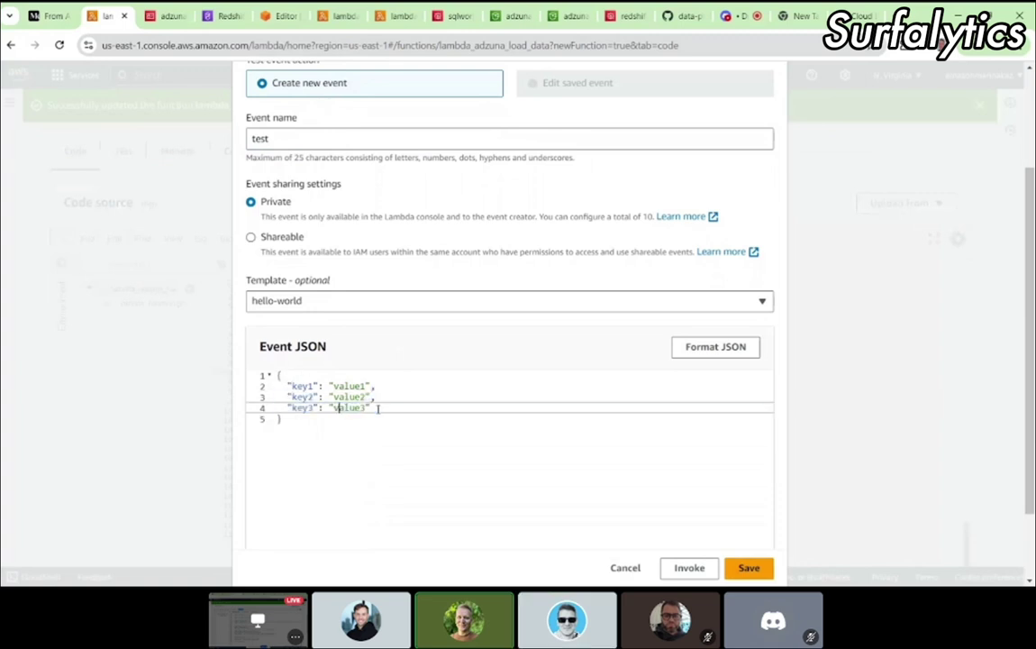
left_click_drag(387, 408, 250, 399)
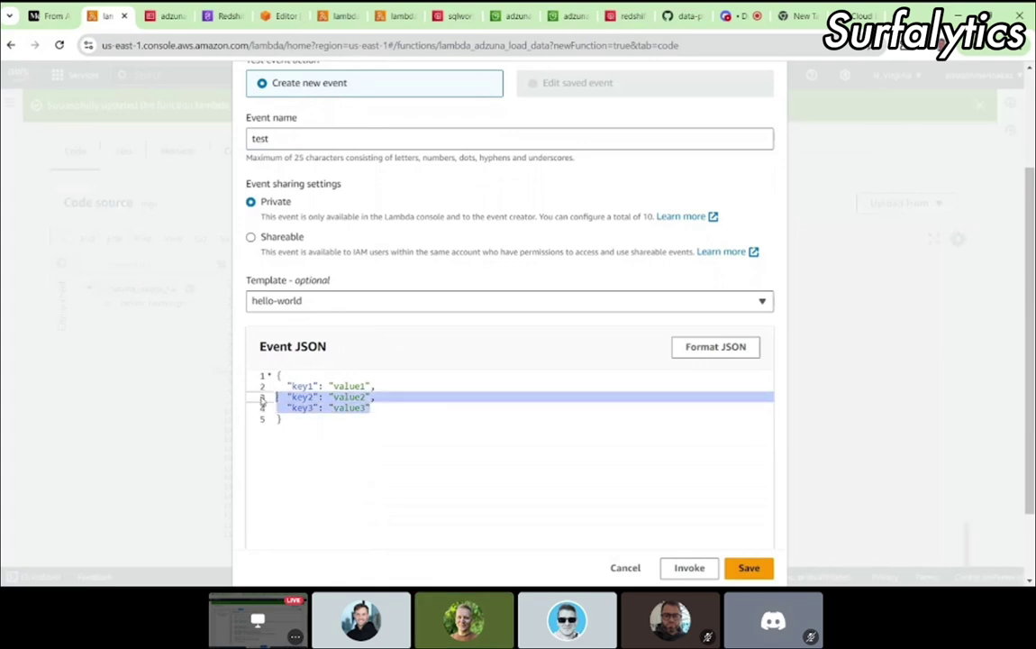
key("BackSpace")
key("BackSpace")
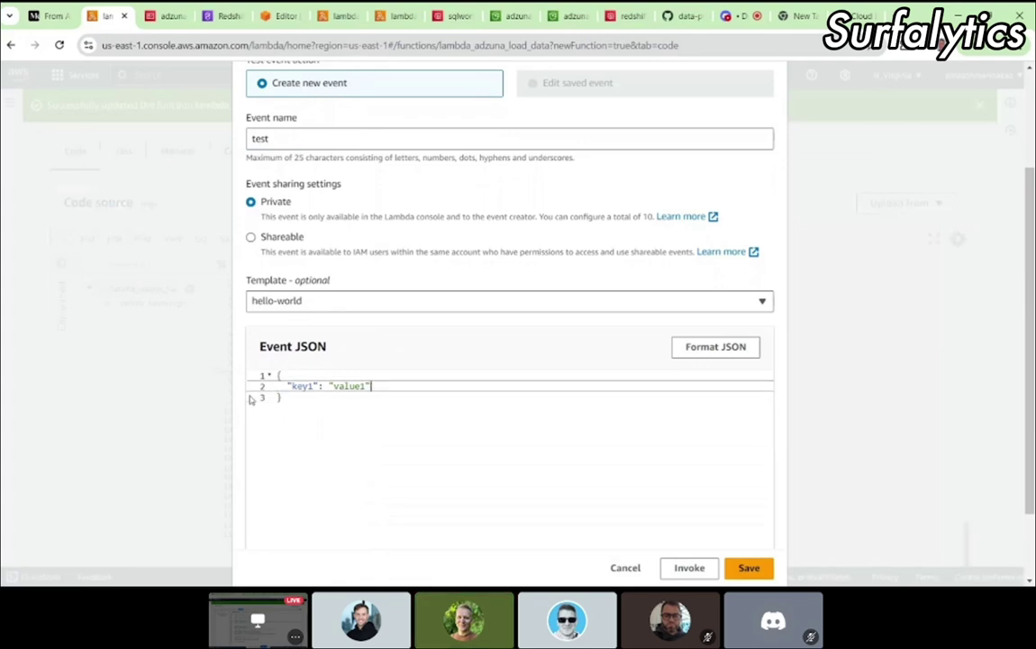
Step: Rename key1 to s3ObjectKeyTransformed and clear value1 to an empty string
double_click(302, 386)
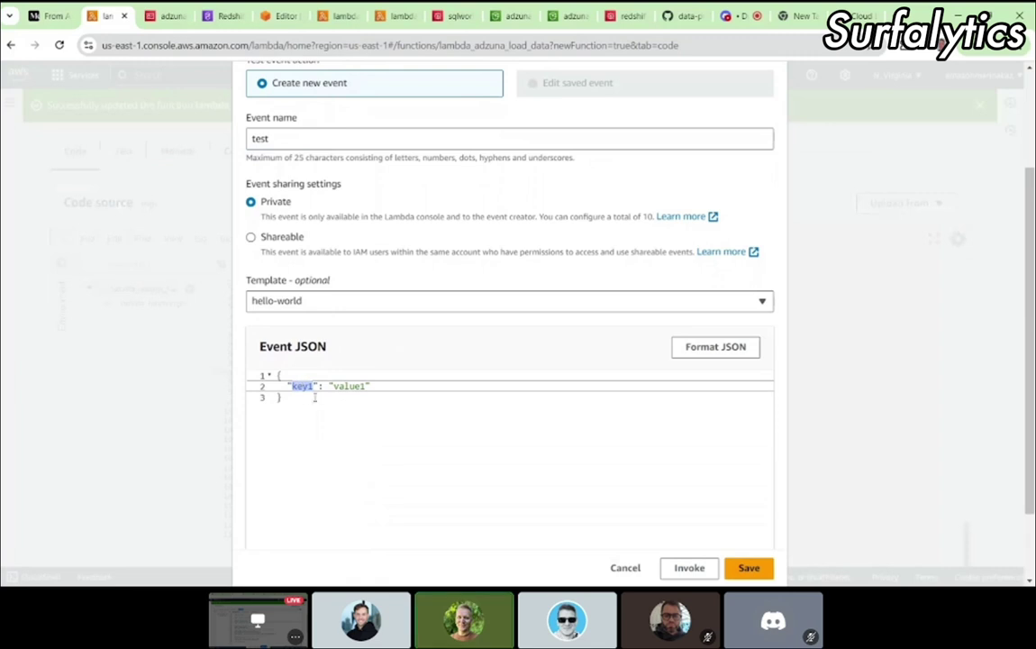
key("ctrl+v")
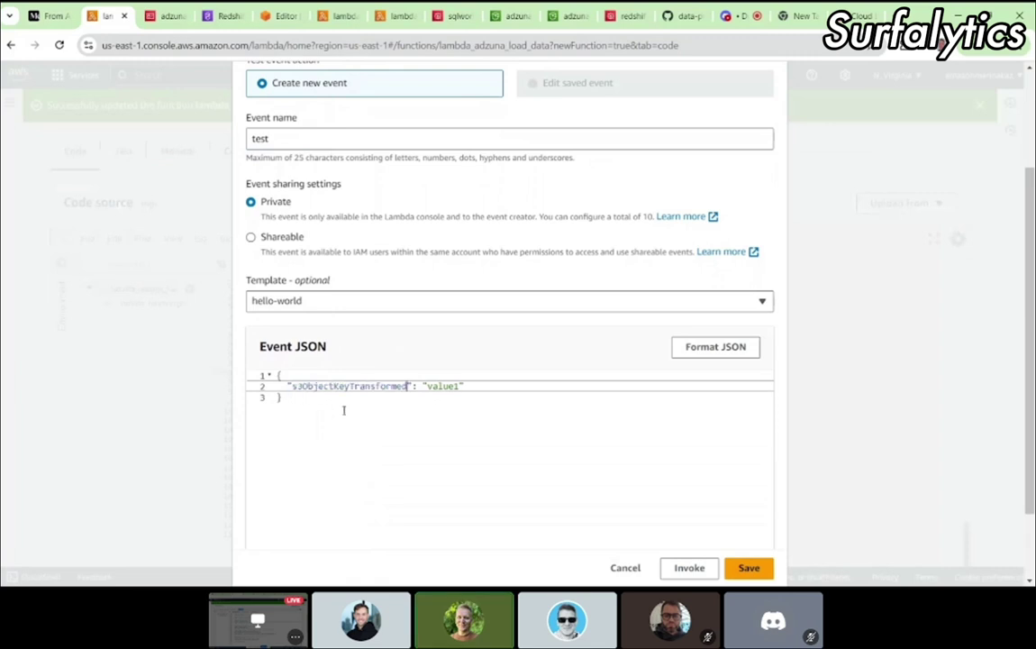
double_click(323, 386)
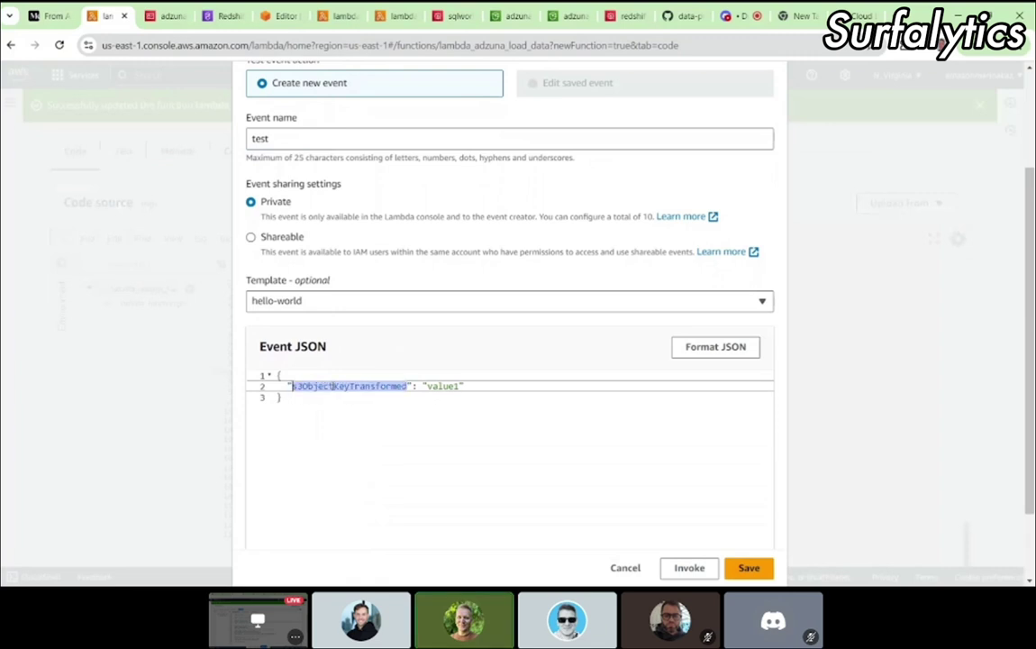
double_click(429, 385)
key("BackSpace")
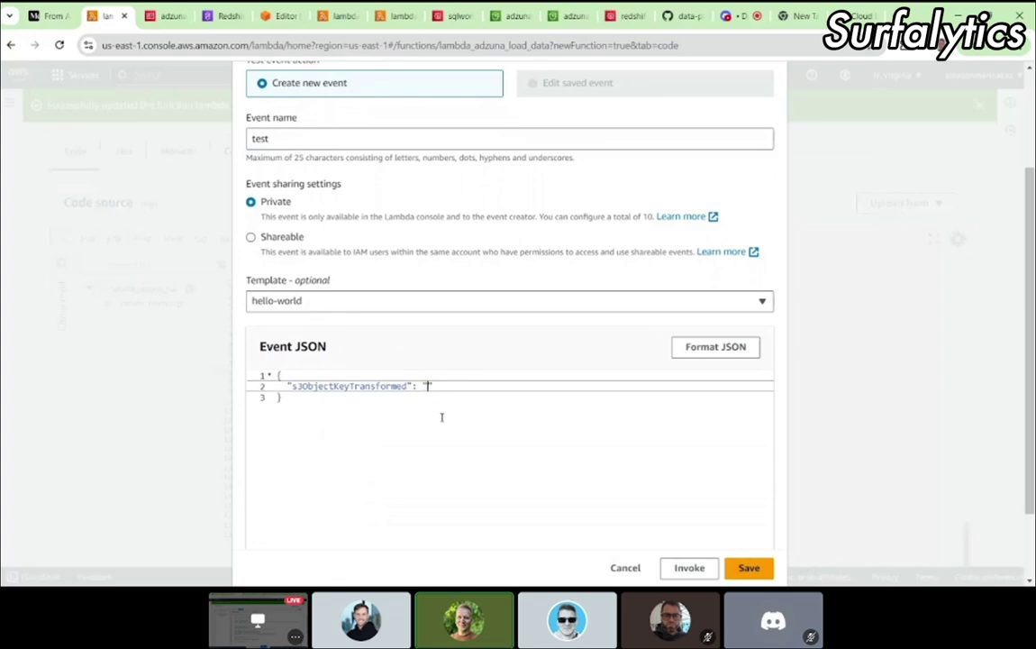
left_click(456, 411)
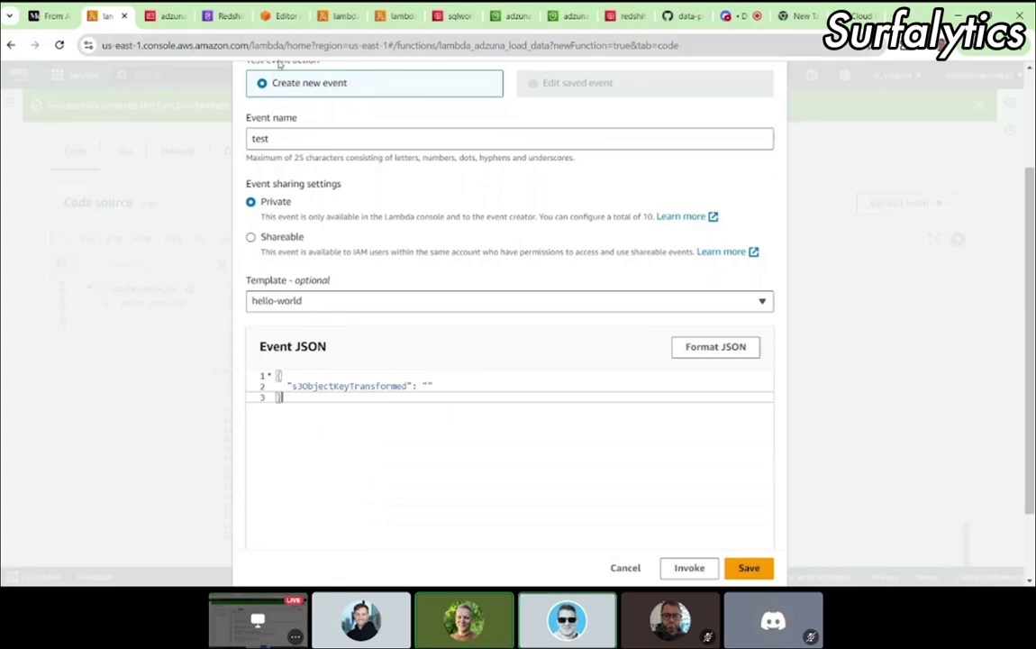
left_click(507, 17)
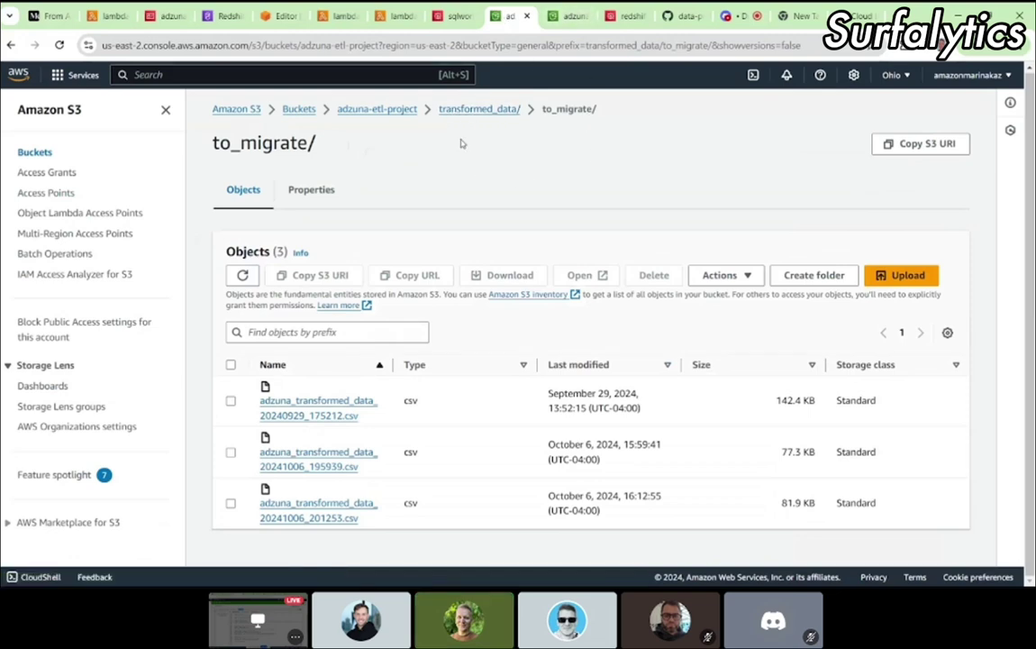
Step: Copy the transformed_data/to_migrate/ folder path into the address bar as scratch text
left_click_drag(601, 109, 440, 108)
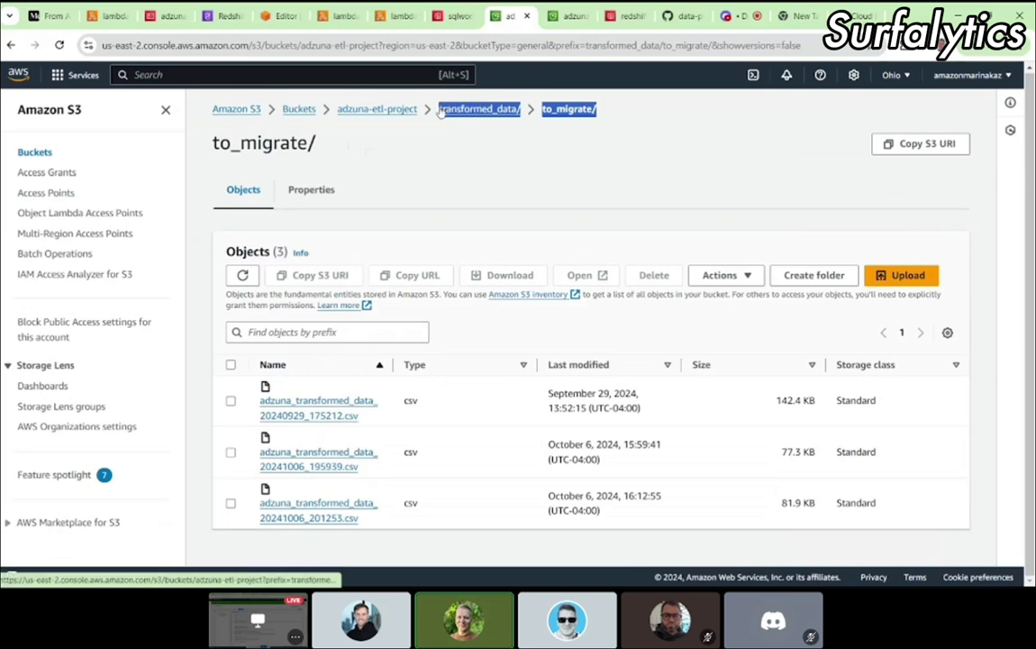
key("ctrl+c")
left_click(255, 45)
key("ctrl+v")
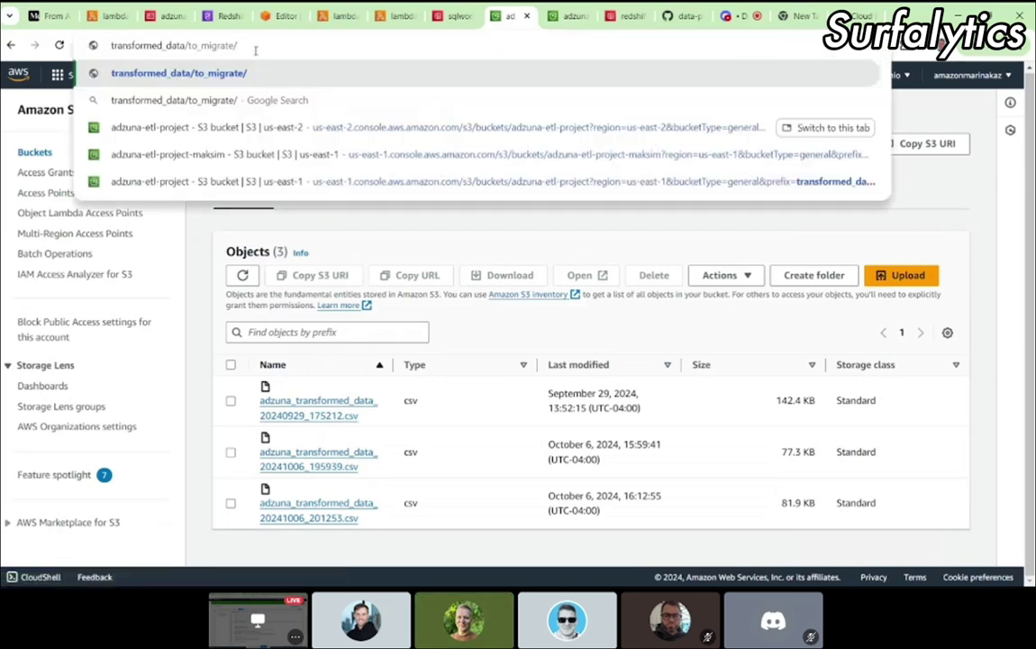
left_click(468, 342)
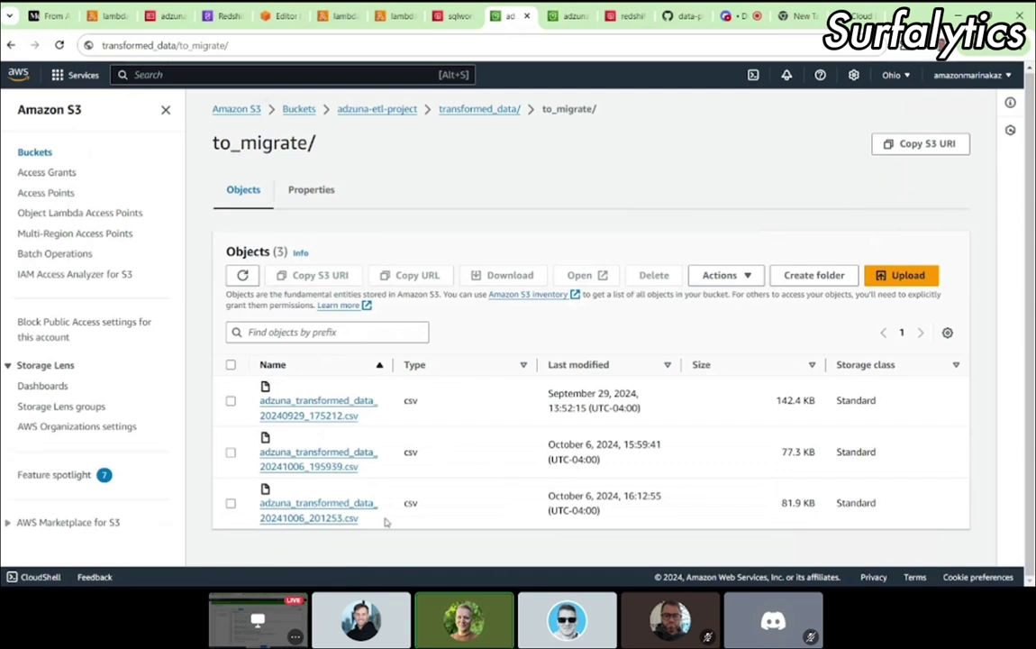
Step: Append adzuna_transformed_data_20241006_201253.csv to that path and select the full key
left_click_drag(365, 522, 260, 501)
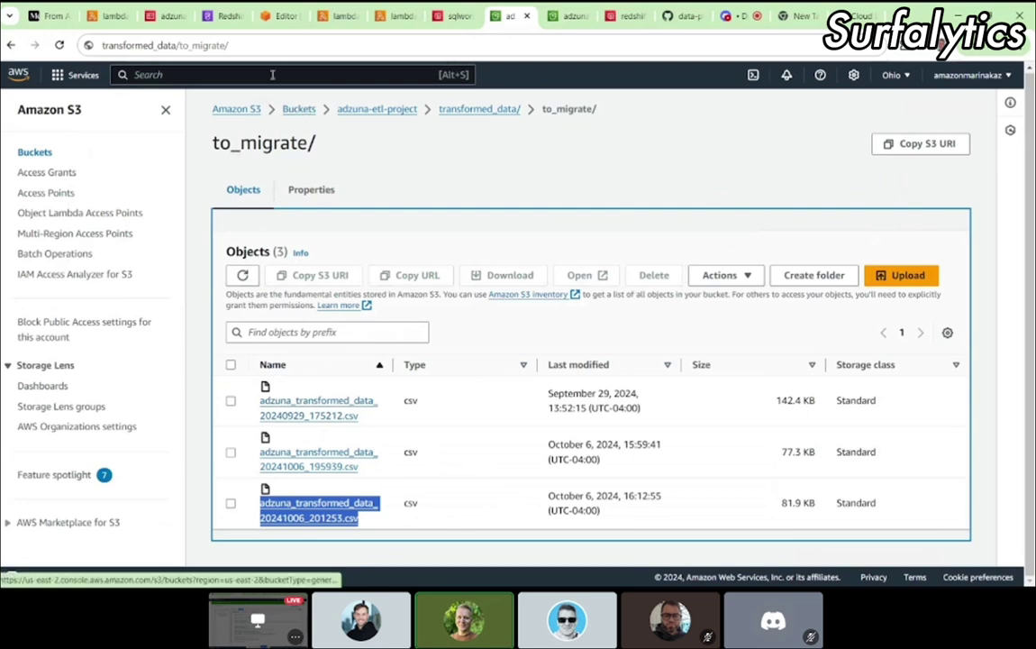
left_click(253, 44)
left_click(253, 43)
key("ctrl+v")
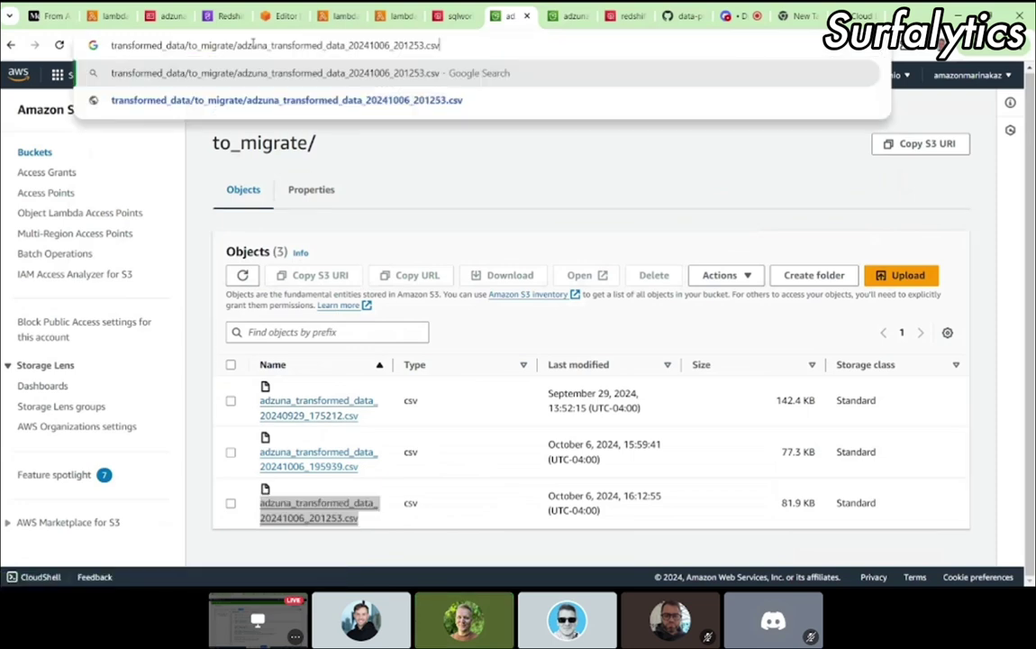
left_click_drag(456, 49, 104, 31)
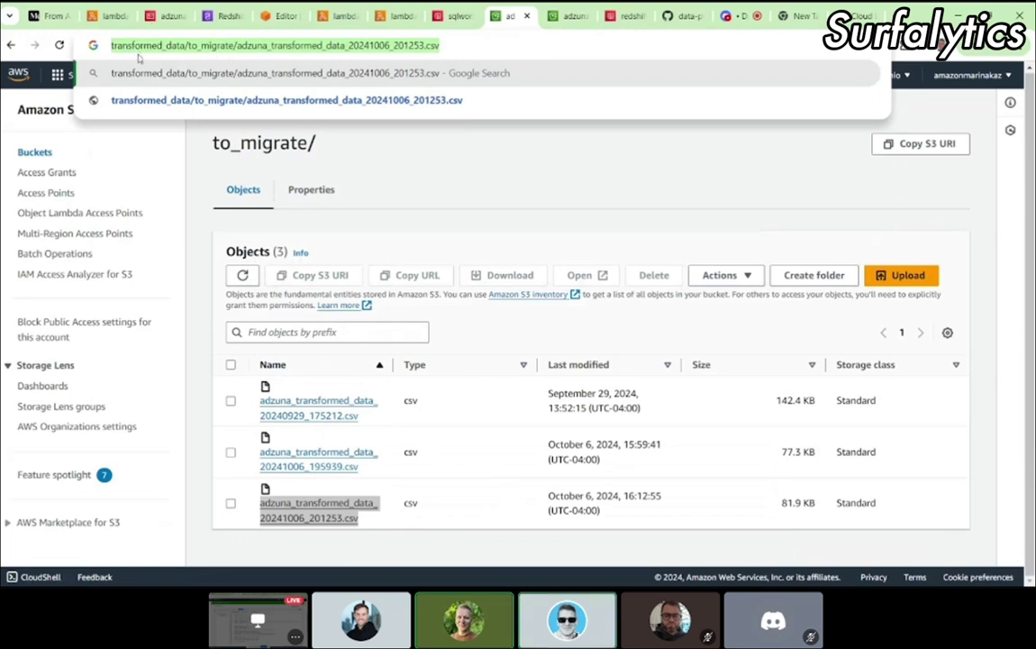
left_click(257, 47)
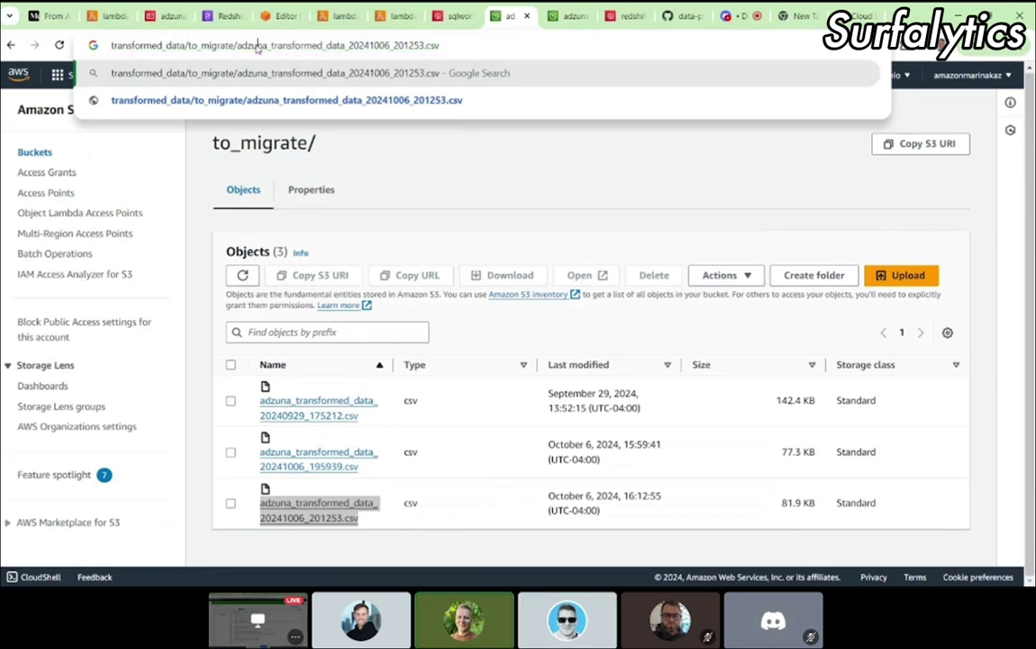
left_click_drag(459, 48, 104, 45)
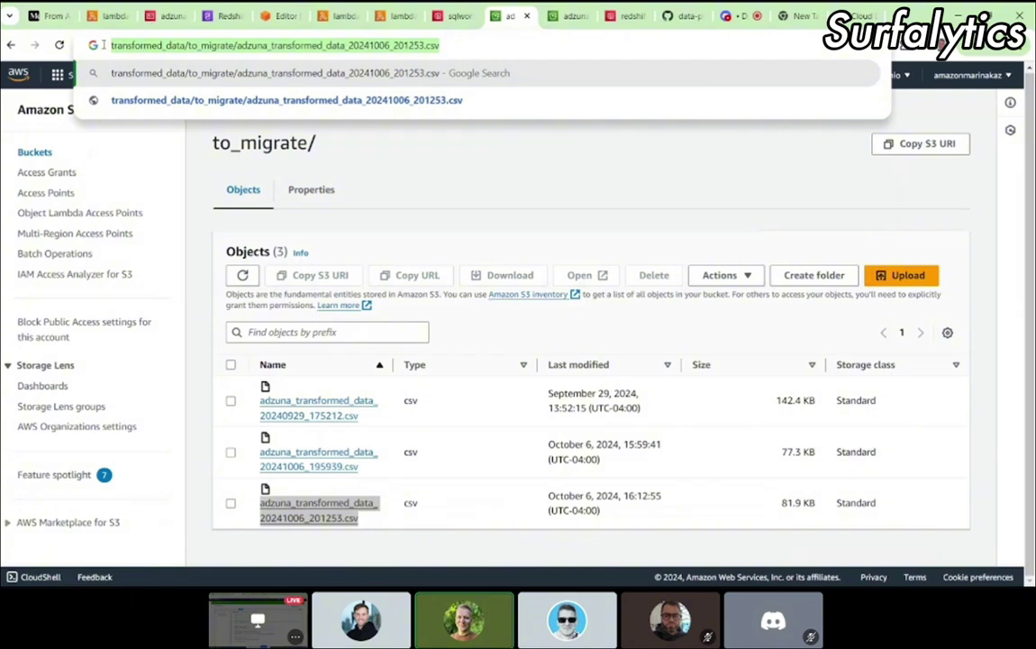
left_click(739, 13)
left_click(106, 16)
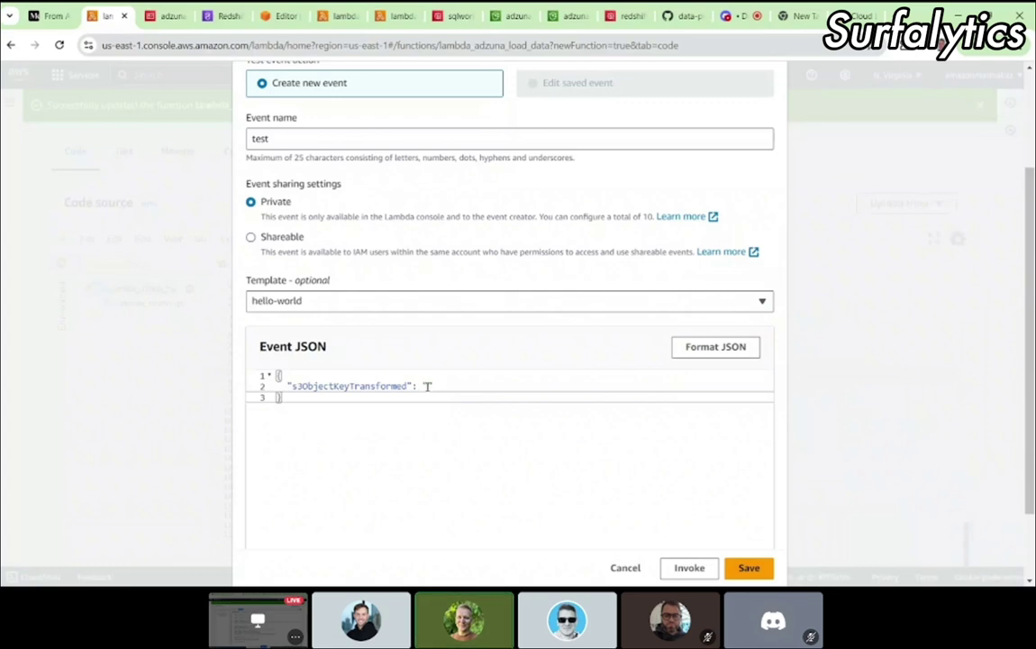
Step: Set s3ObjectKeyTransformed to transformed_data/to_migrate/adzuna_transformed_data_20241006_201253.csv in the test event JSON
key("Up")
key("End")
key("Left")
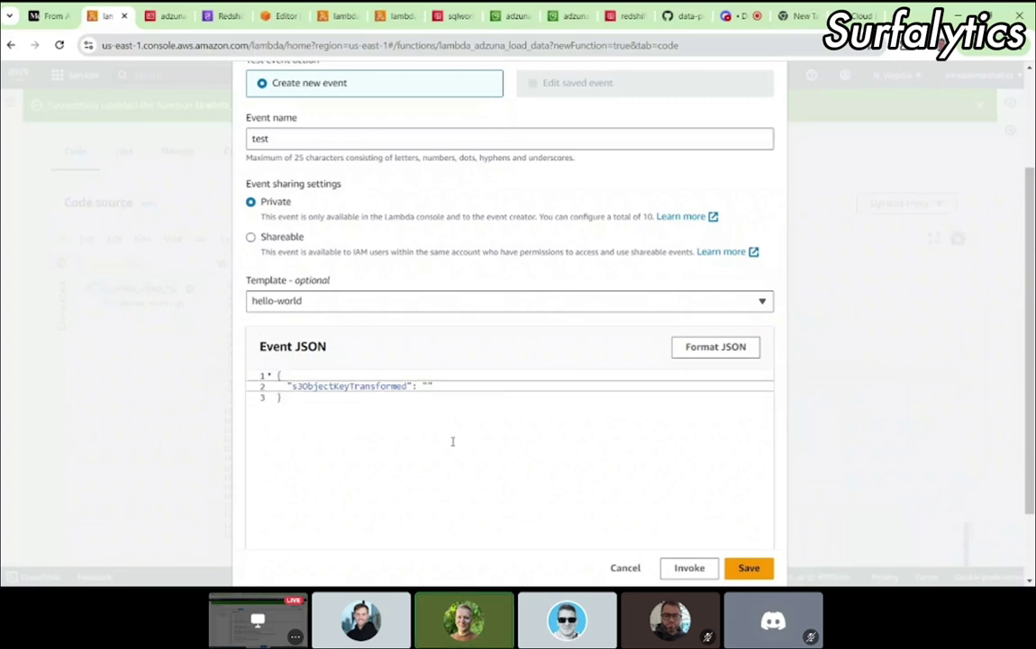
key("ctrl+v")
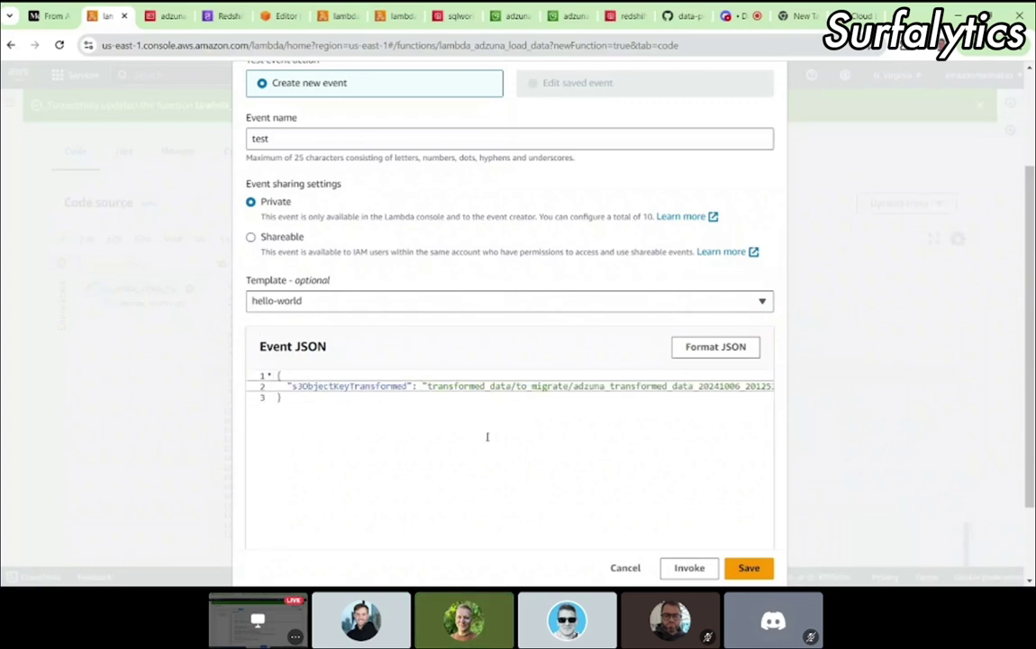
left_click_drag(409, 432, 249, 364)
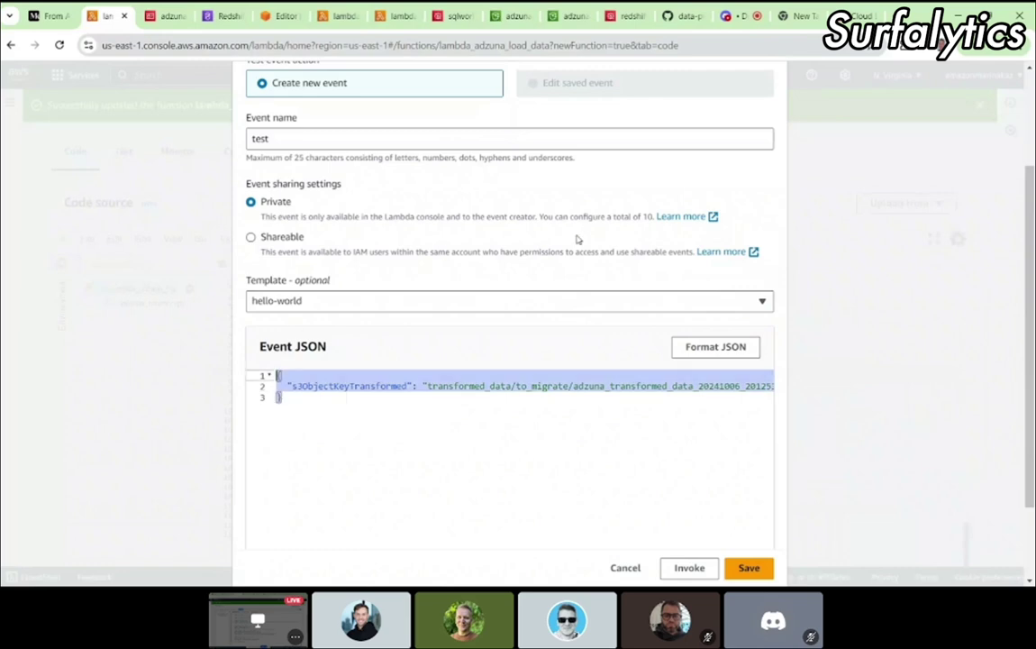
Step: Post the test event JSON in the Discord call's text chat
left_click(731, 15)
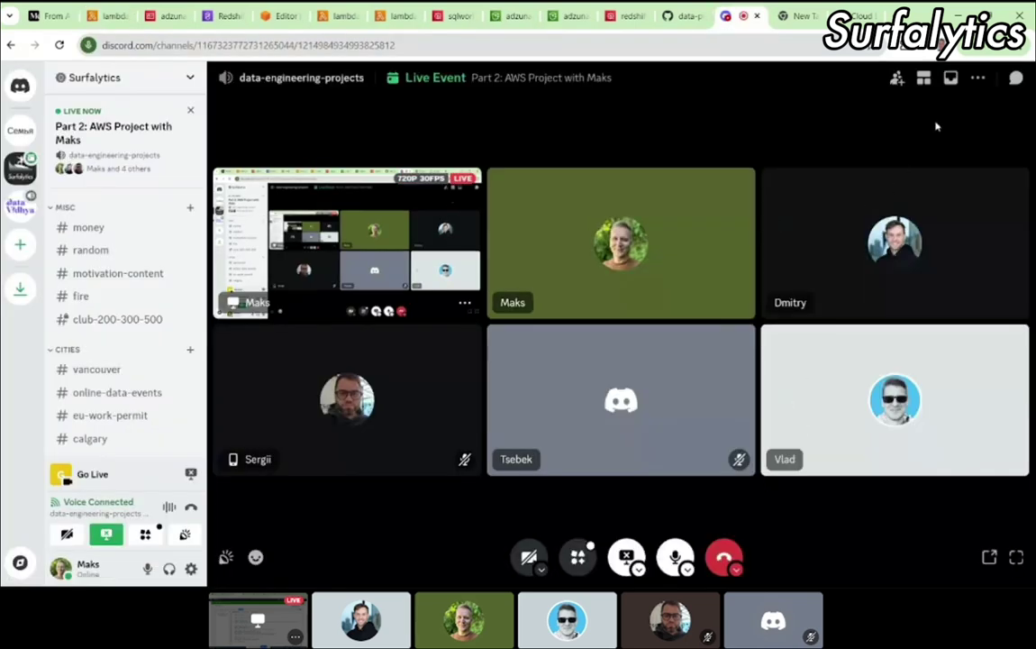
left_click(1015, 79)
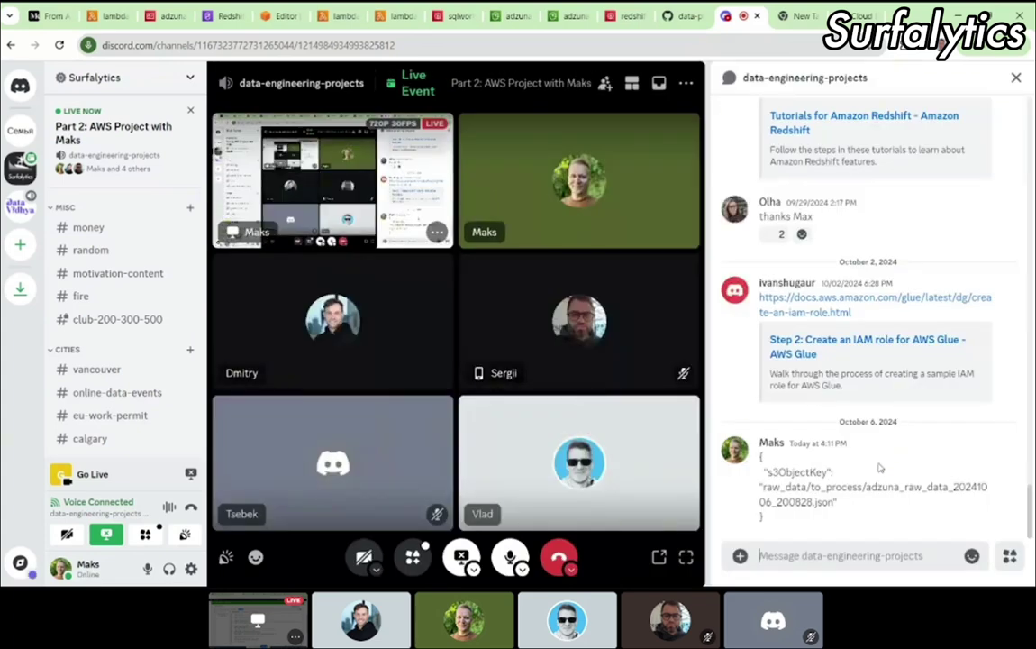
left_click(783, 553)
key("ctrl+v")
key("Return")
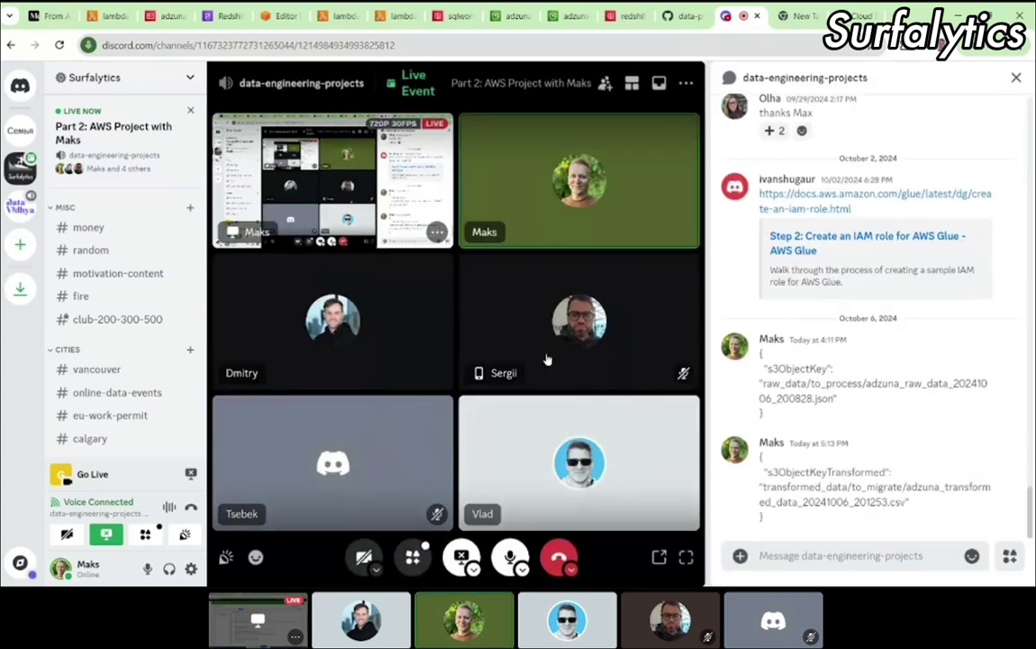
left_click(110, 13)
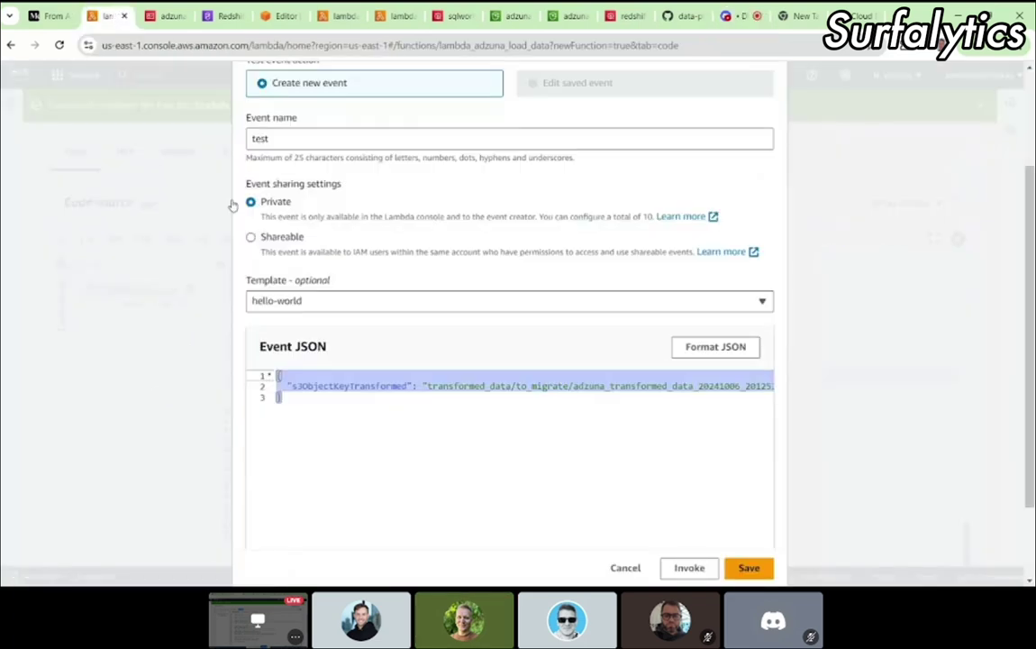
Step: Save the test event 'test' with s3ObjectKeyTransformed pointing to the to_migrate CSV
left_click(342, 435)
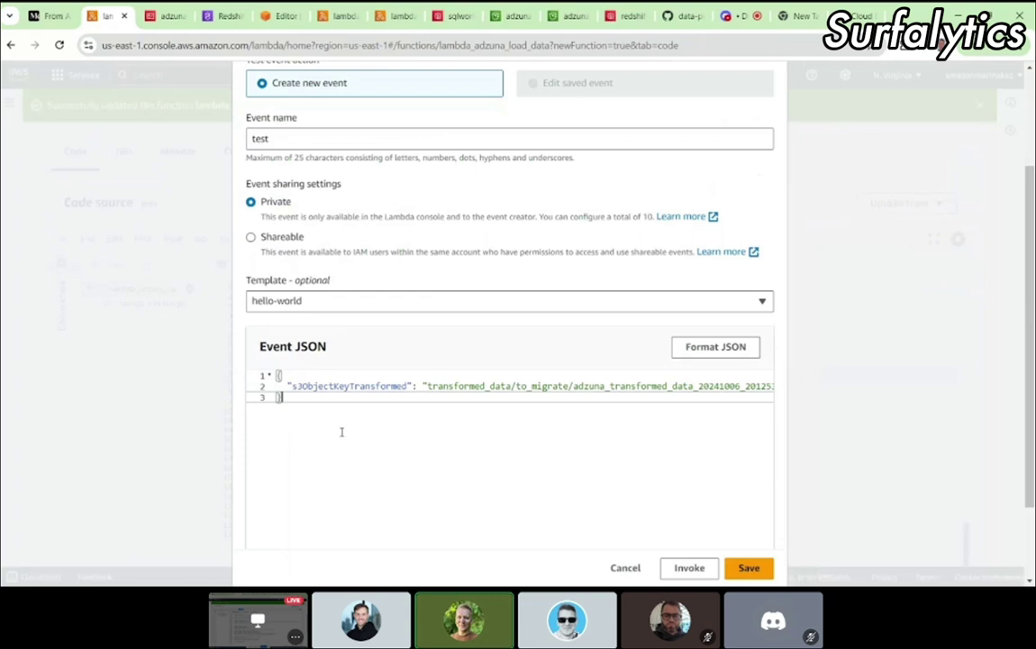
left_click_drag(314, 417, 264, 359)
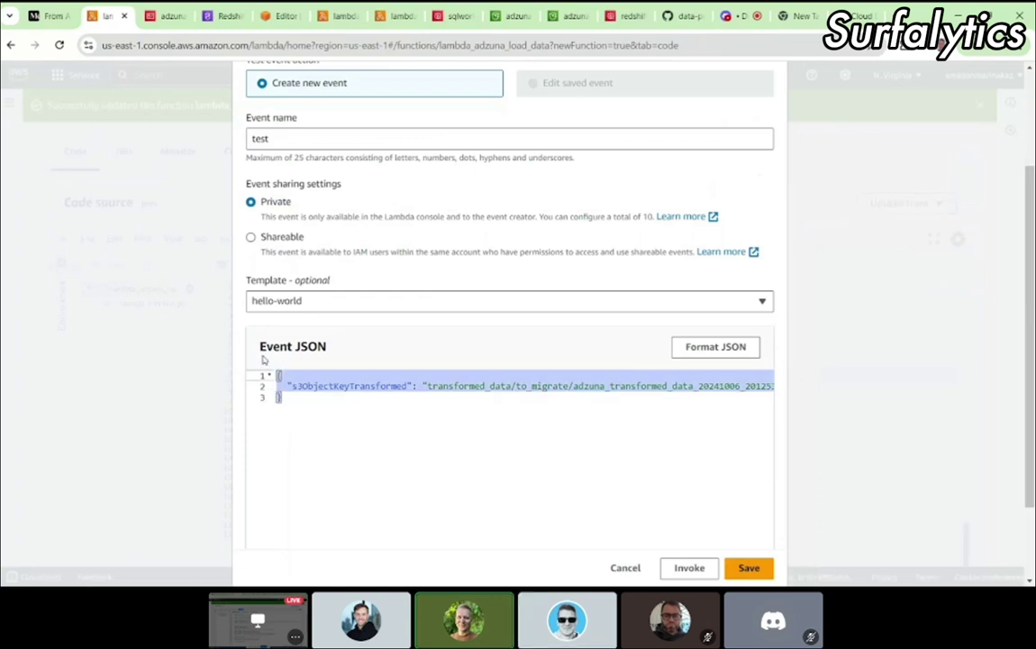
scroll(346, 455, "up", 2)
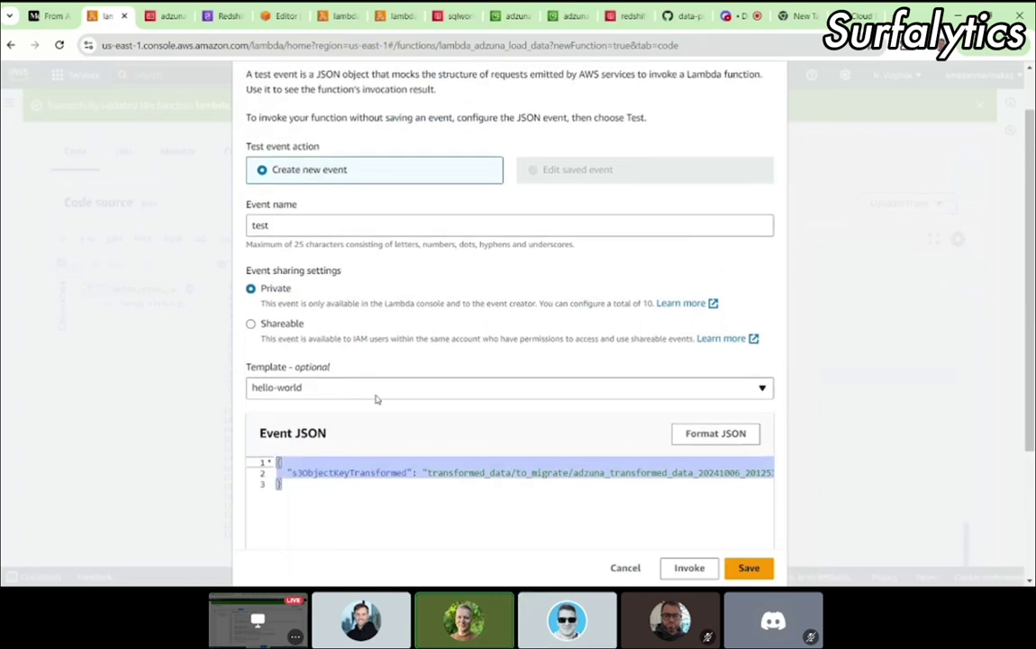
scroll(377, 397, "down", 3)
left_click(330, 348)
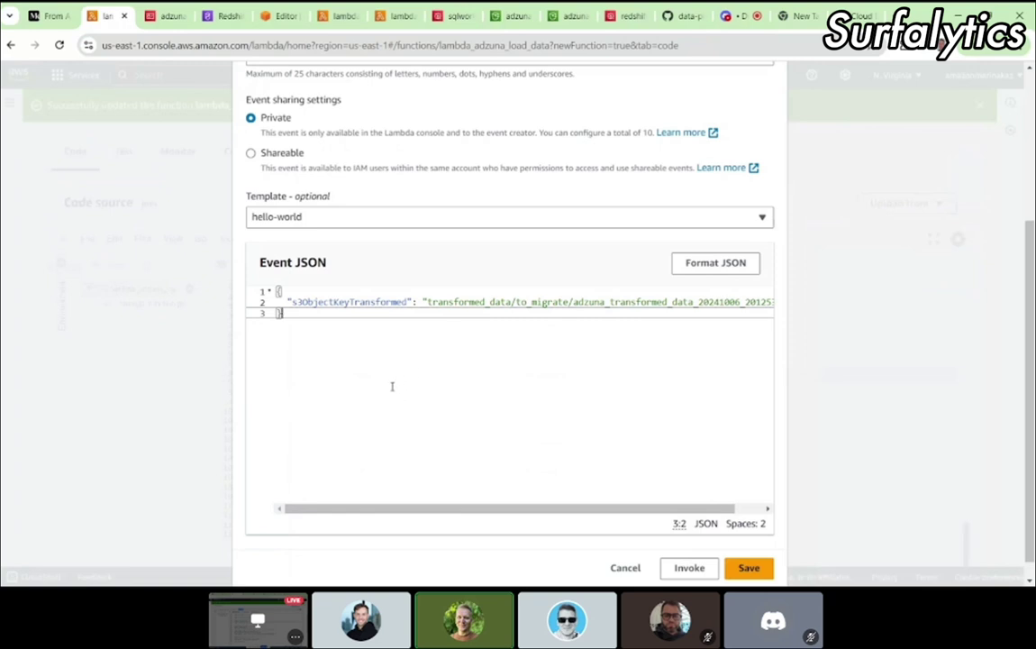
double_click(322, 302)
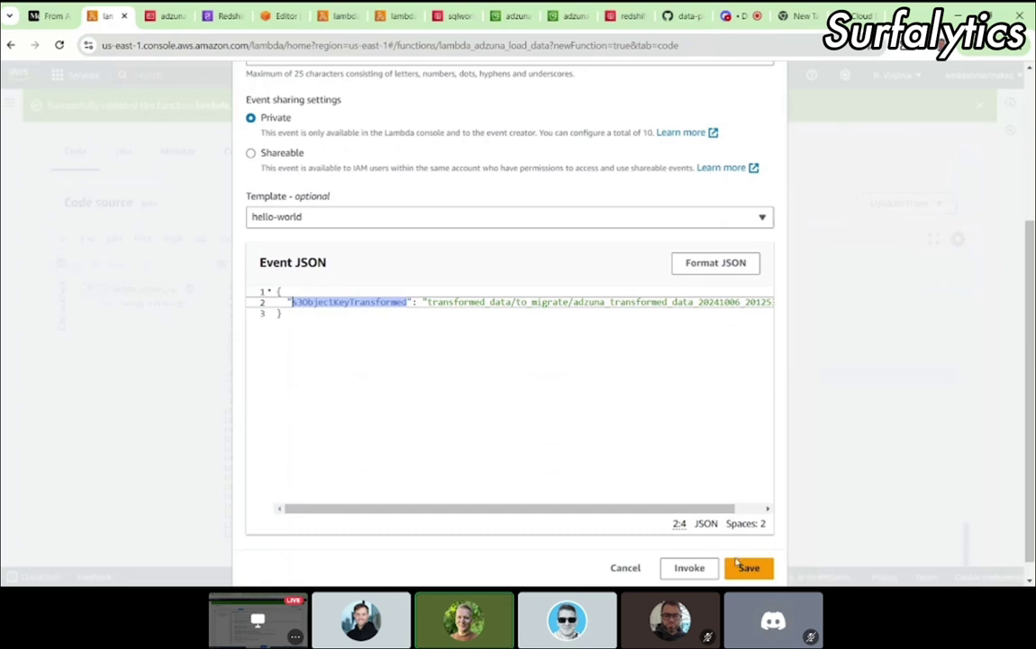
left_click(755, 568)
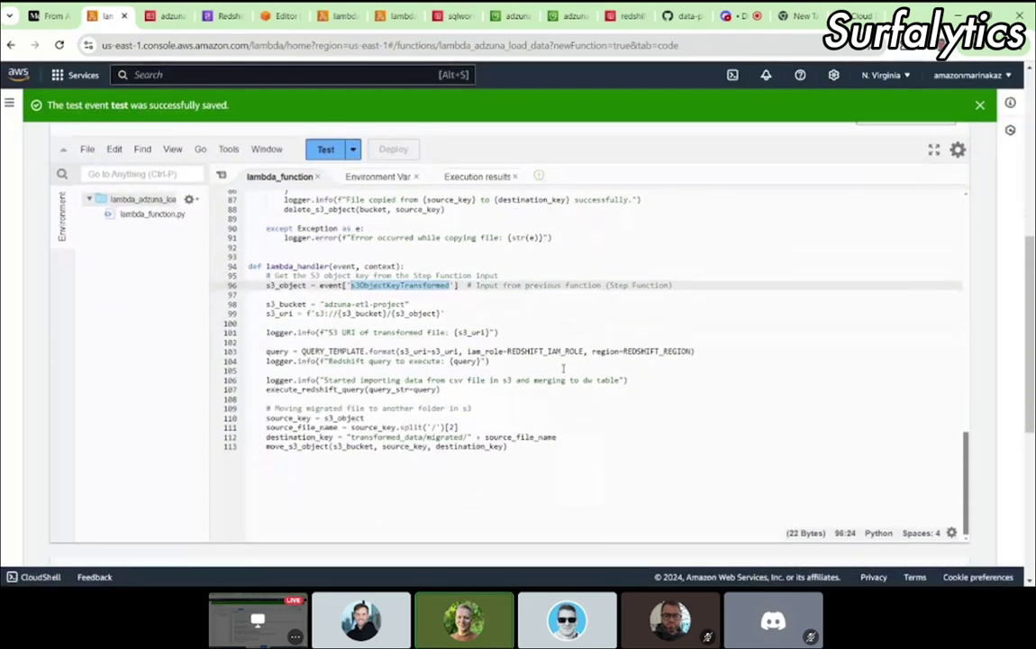
scroll(455, 350, "up", 6)
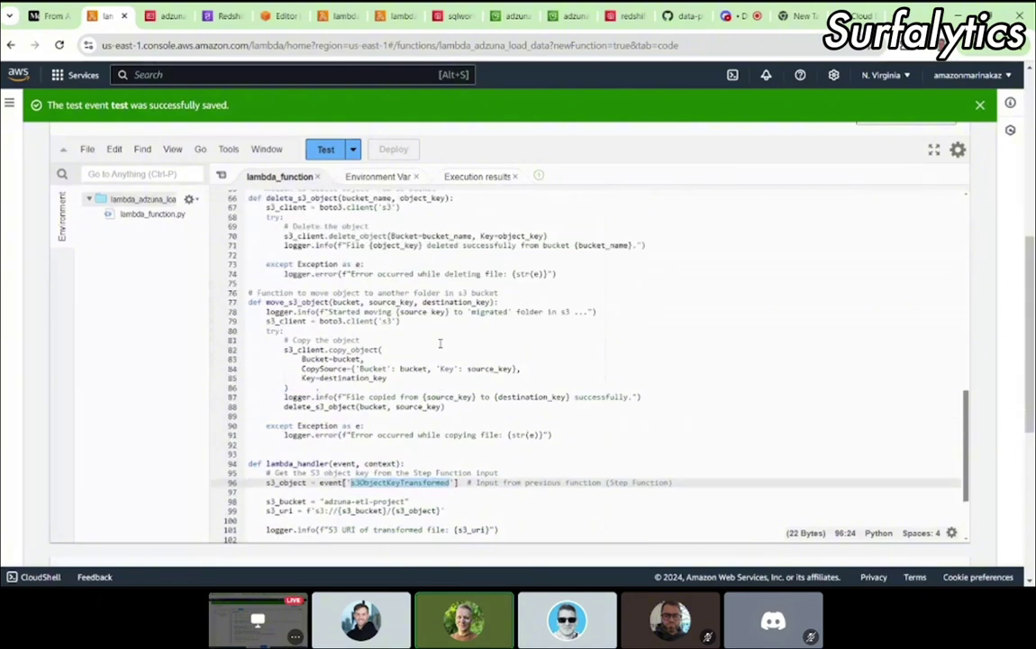
scroll(441, 342, "up", 15)
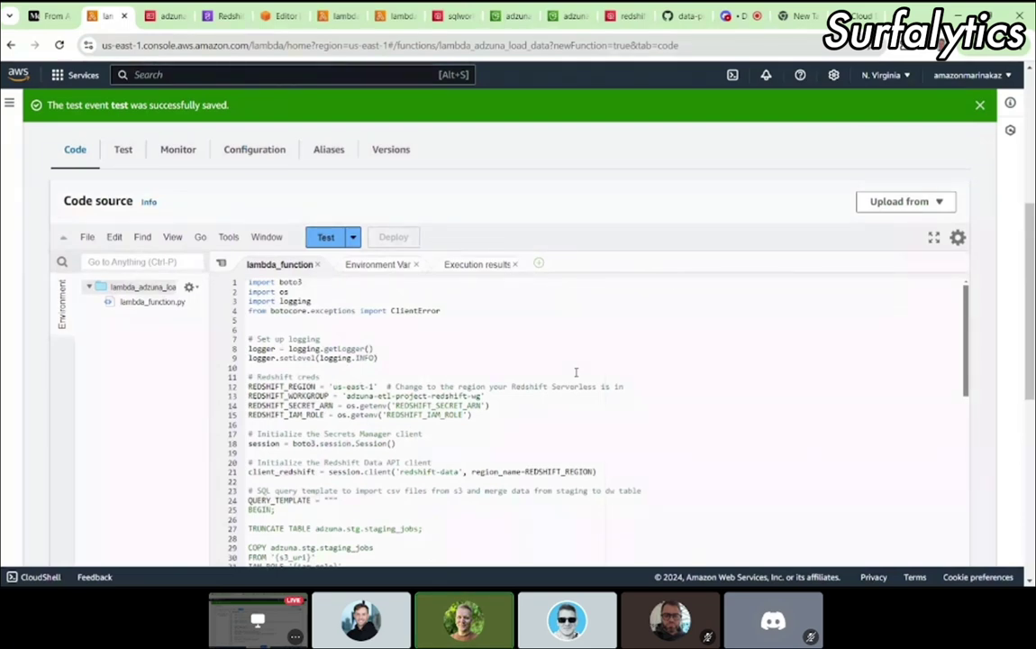
left_click(498, 423)
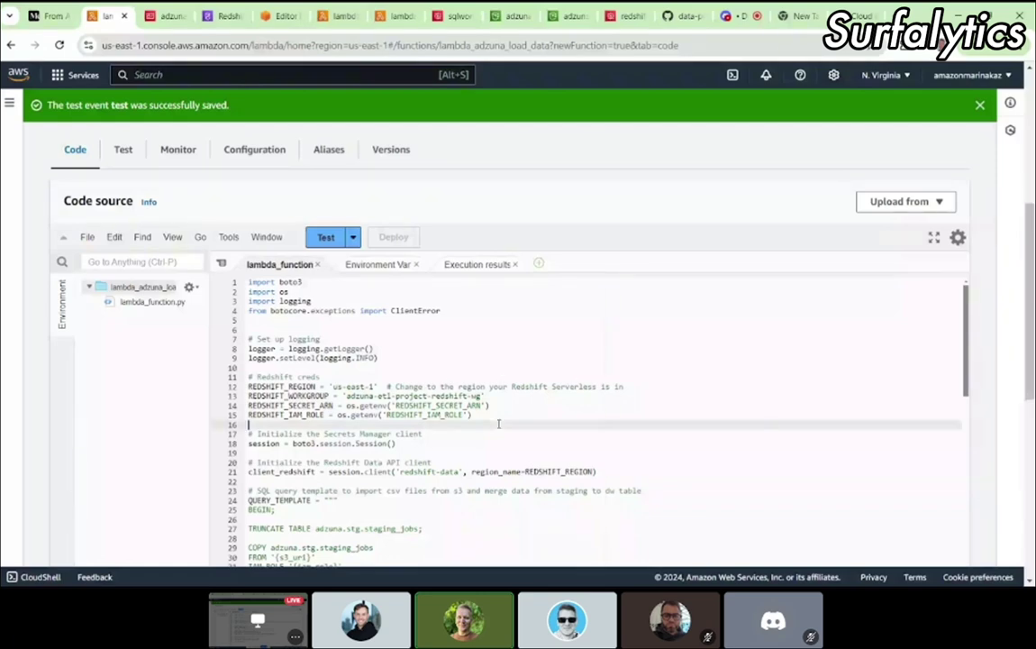
left_click(475, 413)
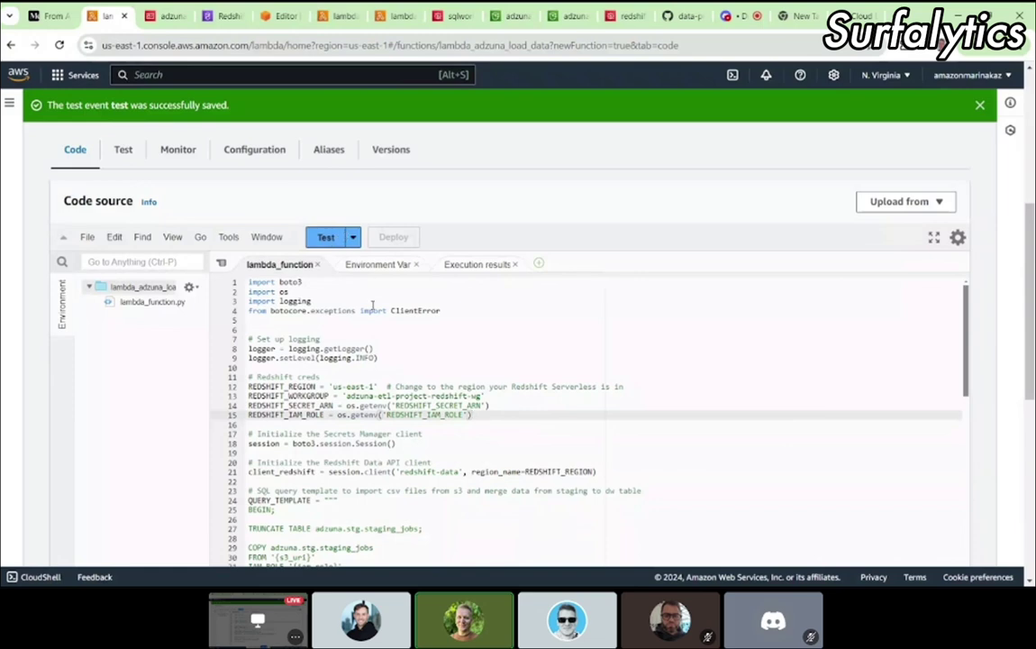
Step: Confirm the S3 migrated folder is empty, then show the Untitled 2 Redshift query
left_click(510, 24)
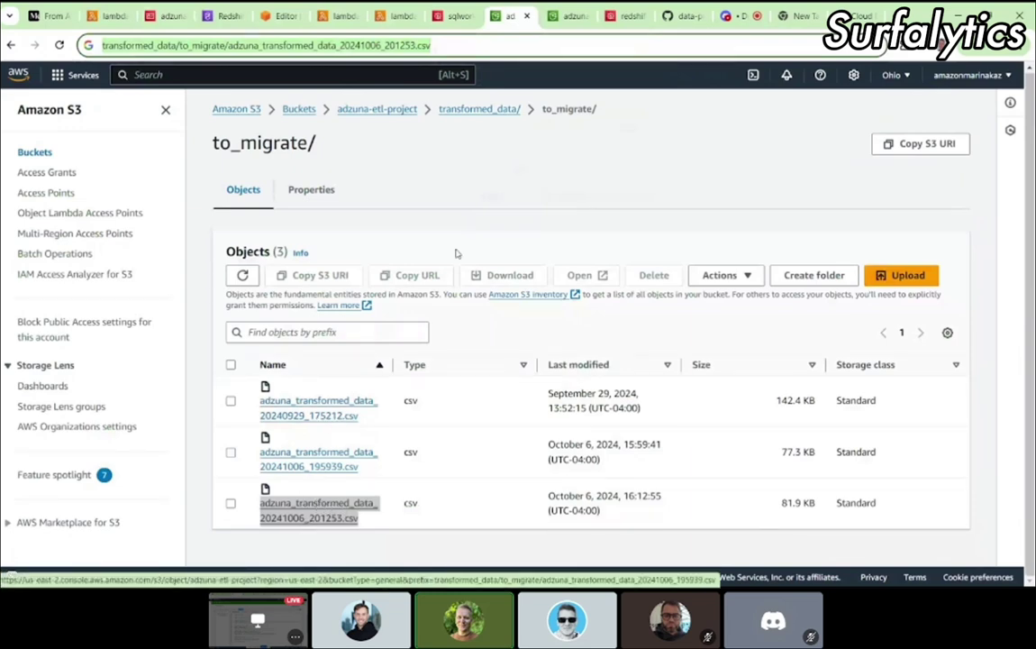
left_click(475, 111)
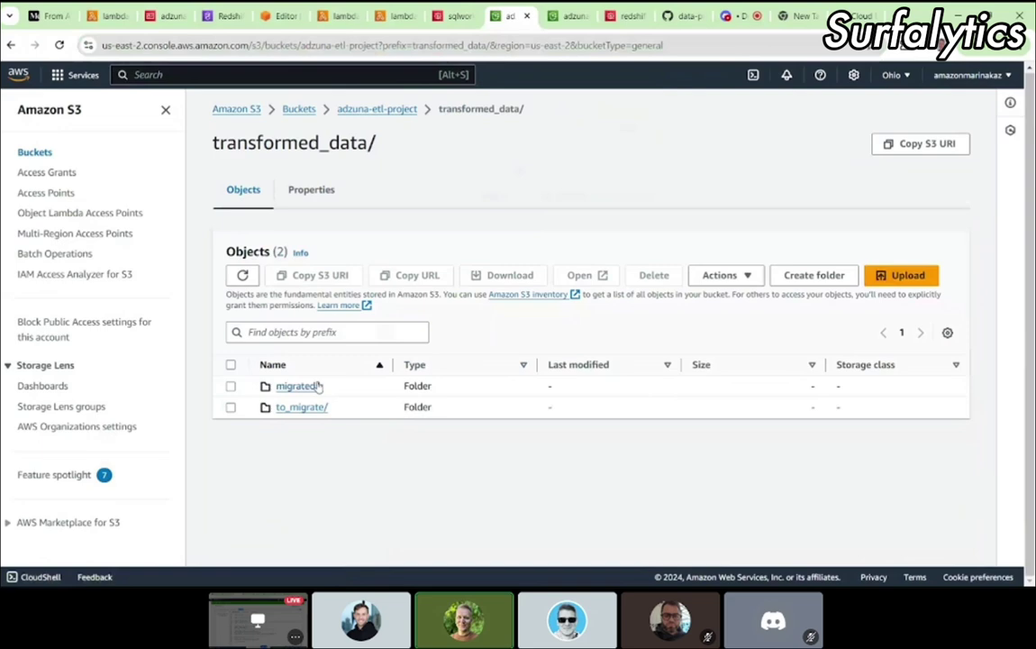
left_click(292, 389)
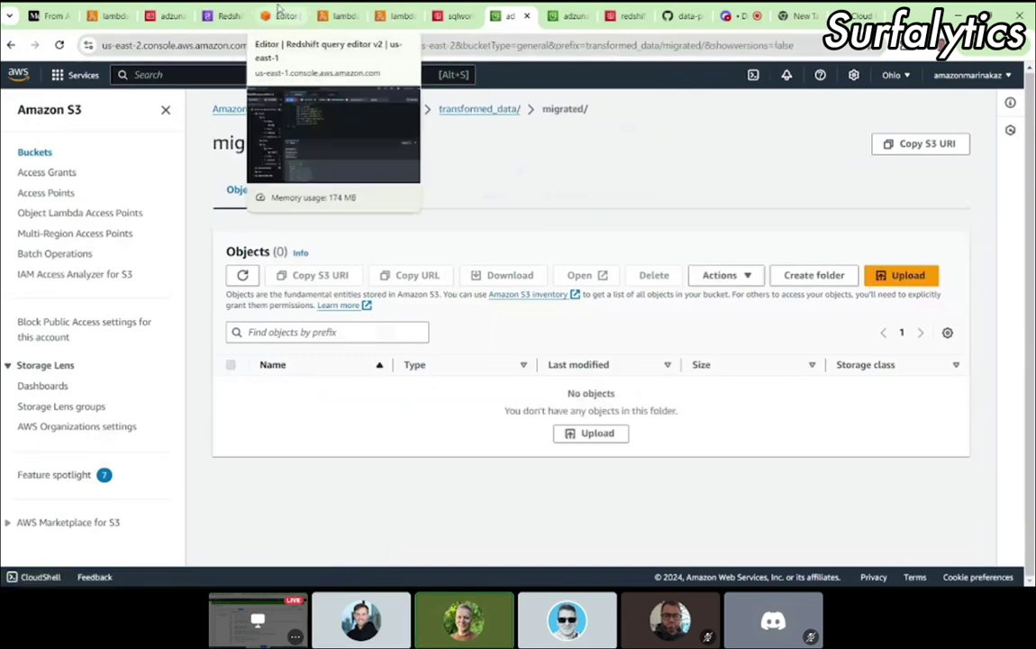
left_click(279, 16)
left_click(397, 107)
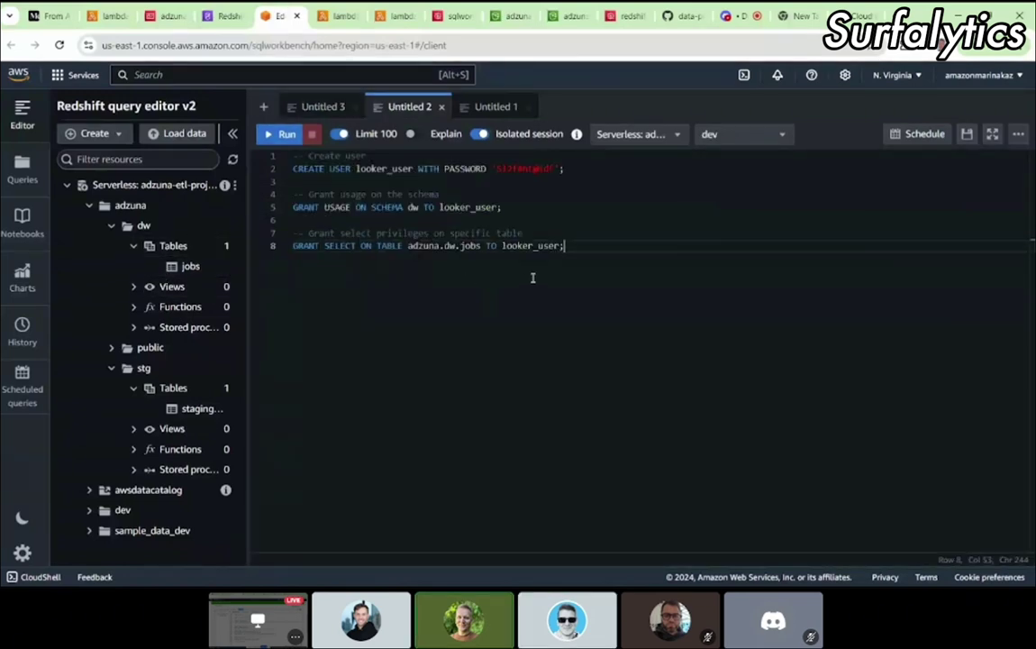
Step: Create a new query Untitled 4 holding the select and count queries from Untitled 1
left_click(491, 106)
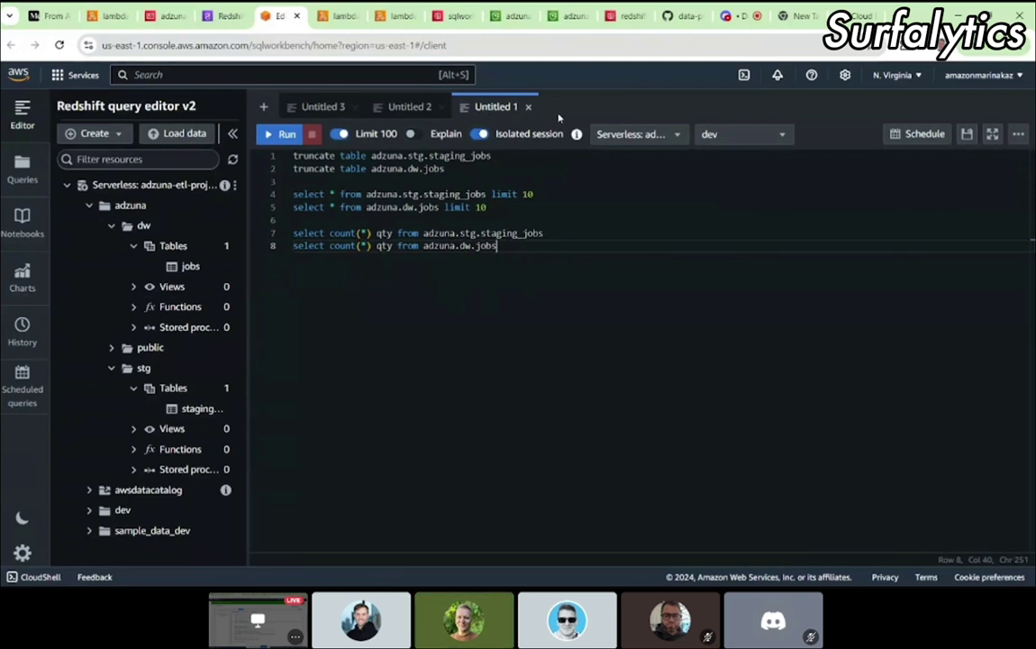
left_click(263, 107)
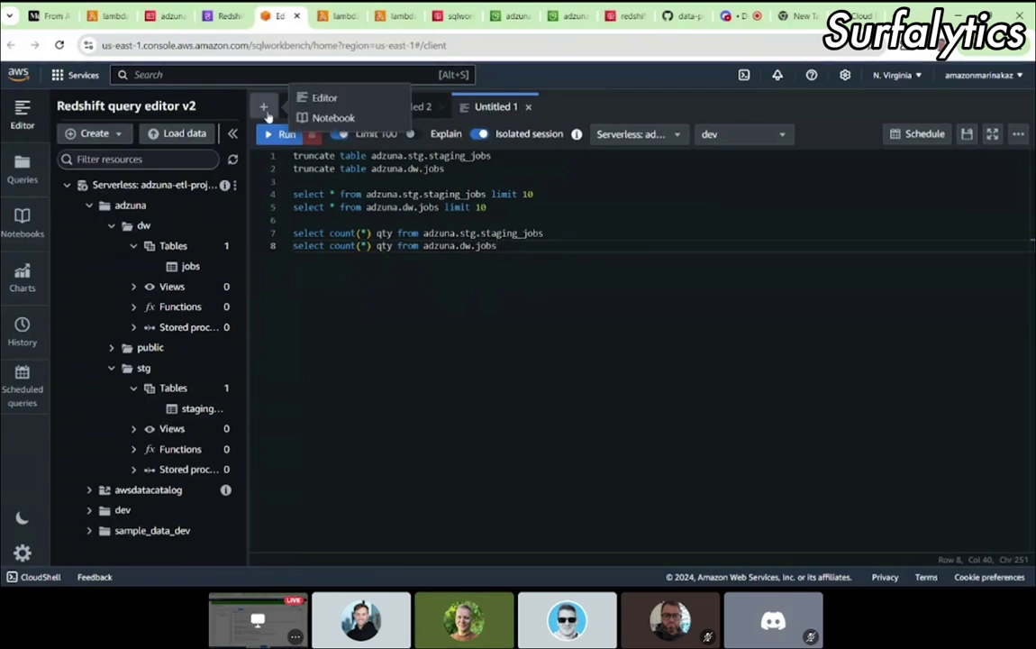
left_click(316, 98)
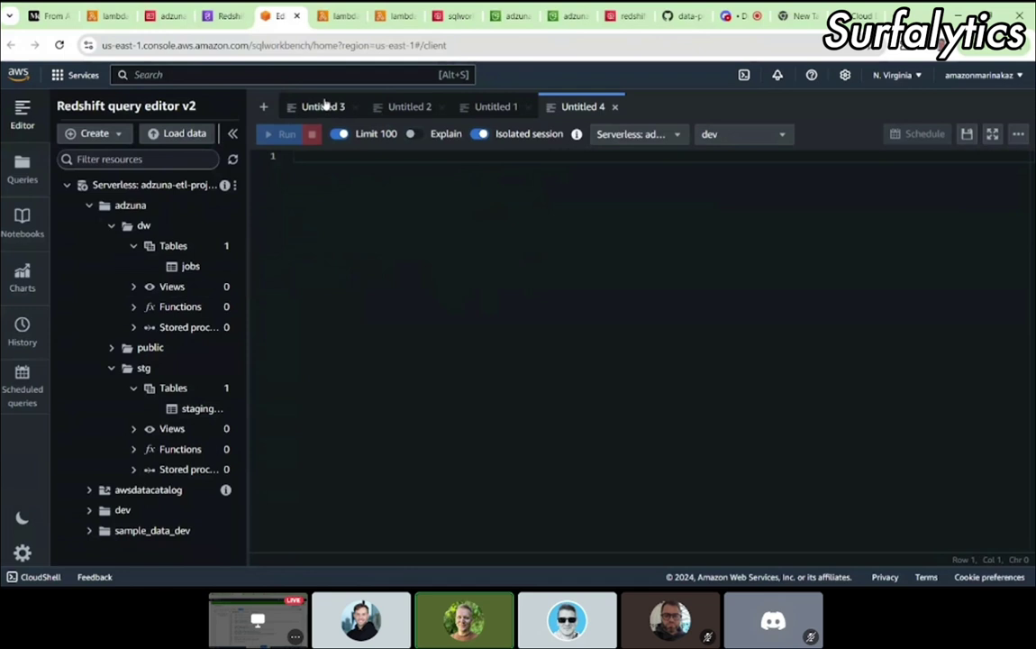
left_click(493, 107)
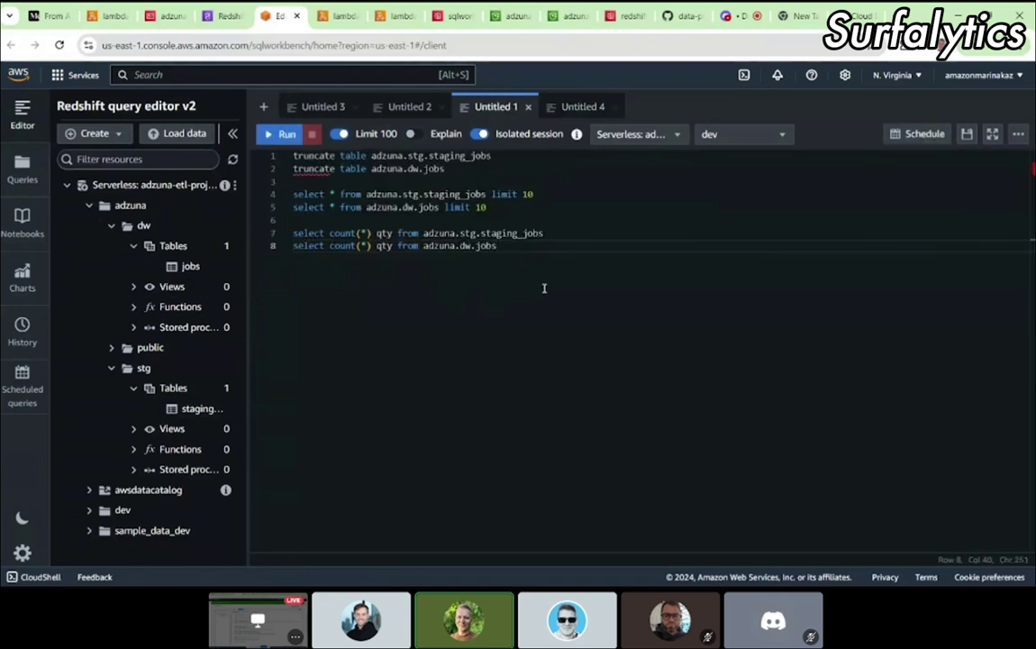
left_click_drag(539, 248, 244, 177)
key("ctrl+c")
left_click(572, 106)
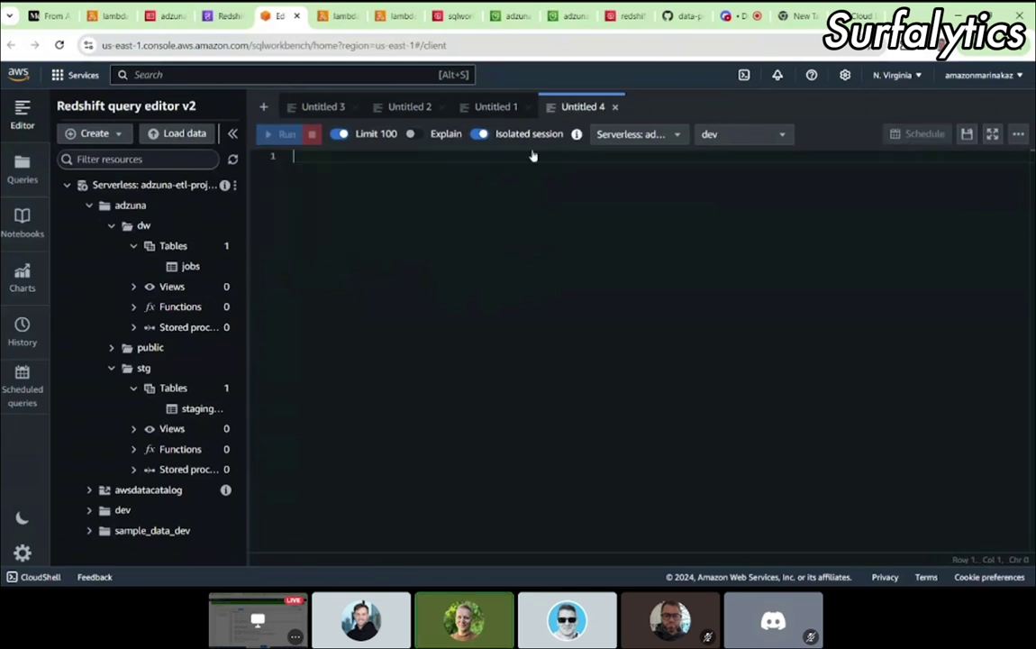
key("ctrl+v")
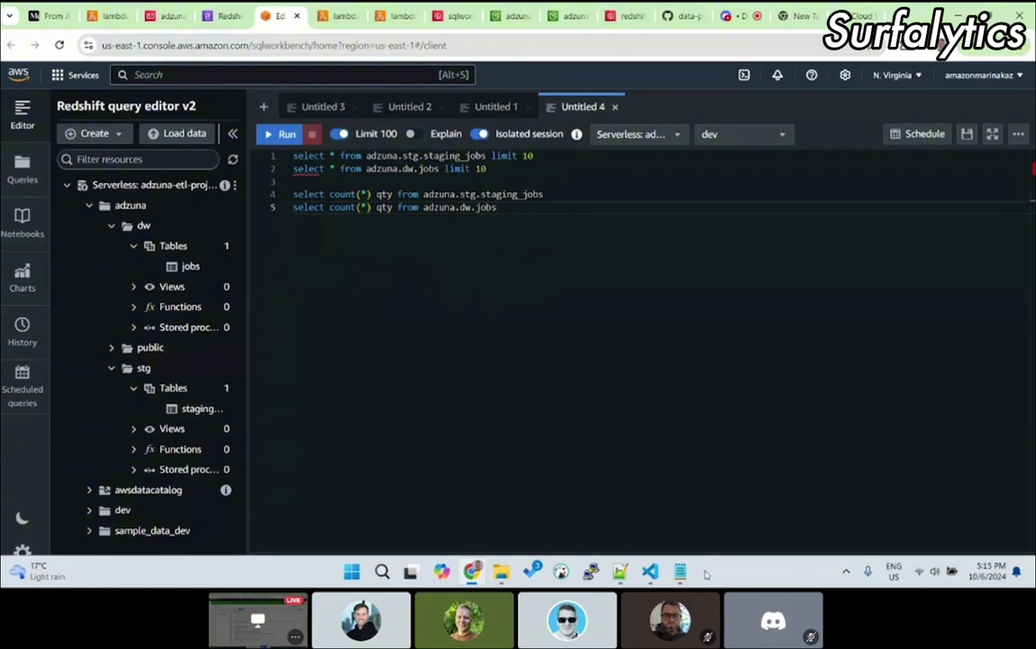
Step: Share the SQL check queries in the Discord chat
left_click(734, 15)
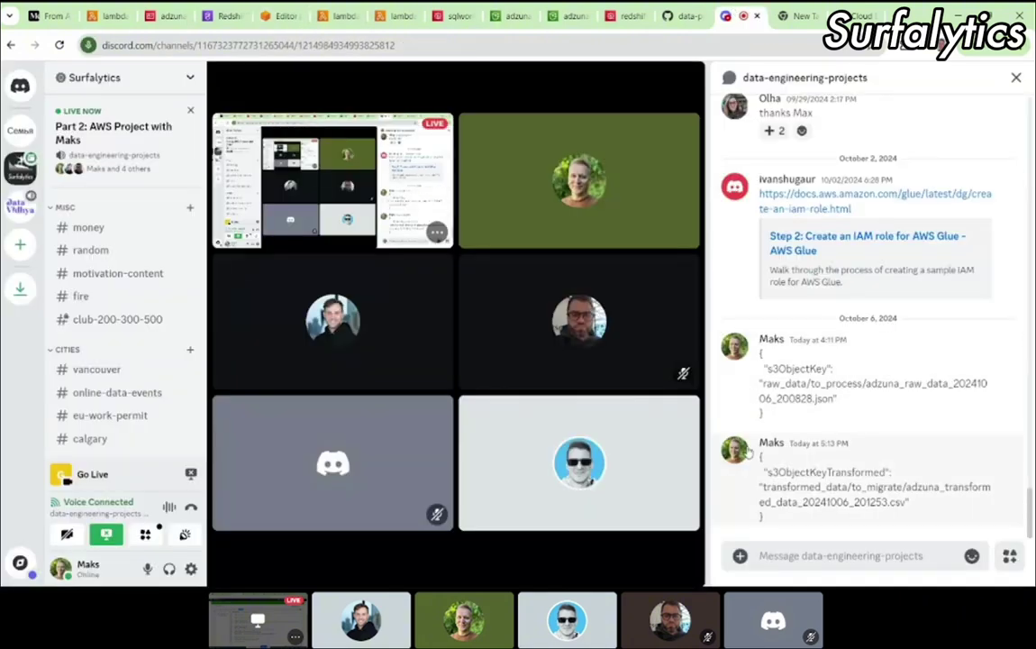
key("ctrl+v")
key("Return")
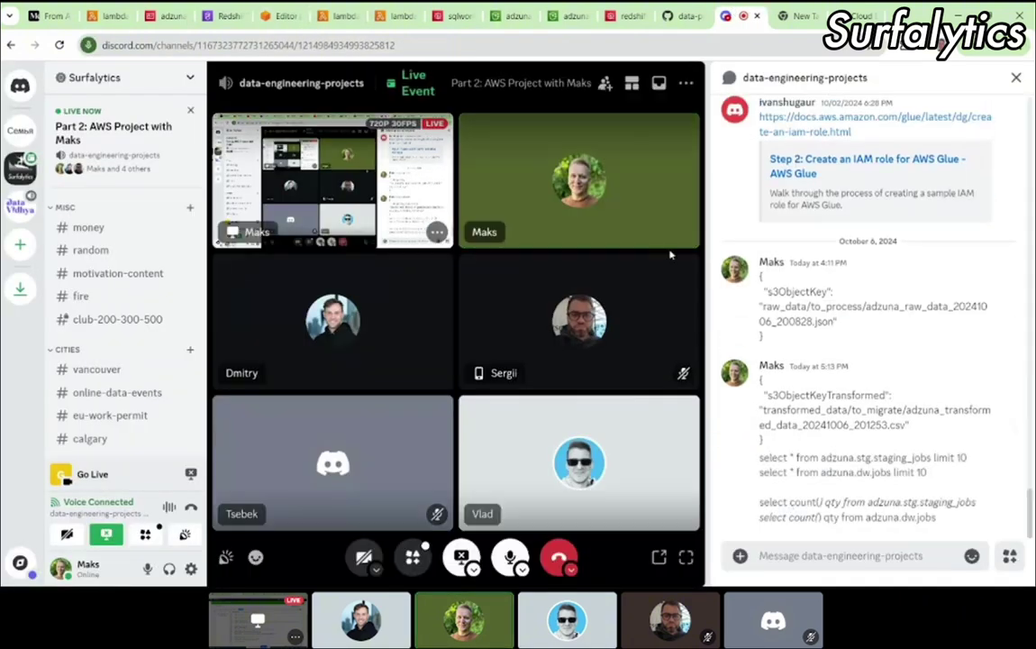
left_click(279, 15)
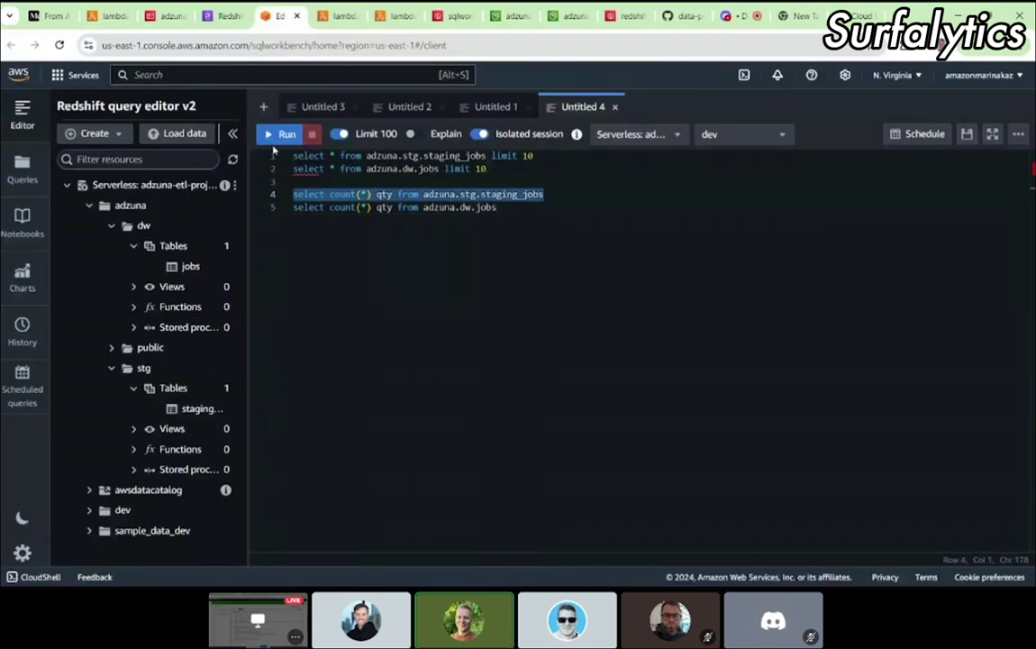
Step: Run the staging_jobs and dw.jobs count queries, both returning 0 rows
left_click(281, 133)
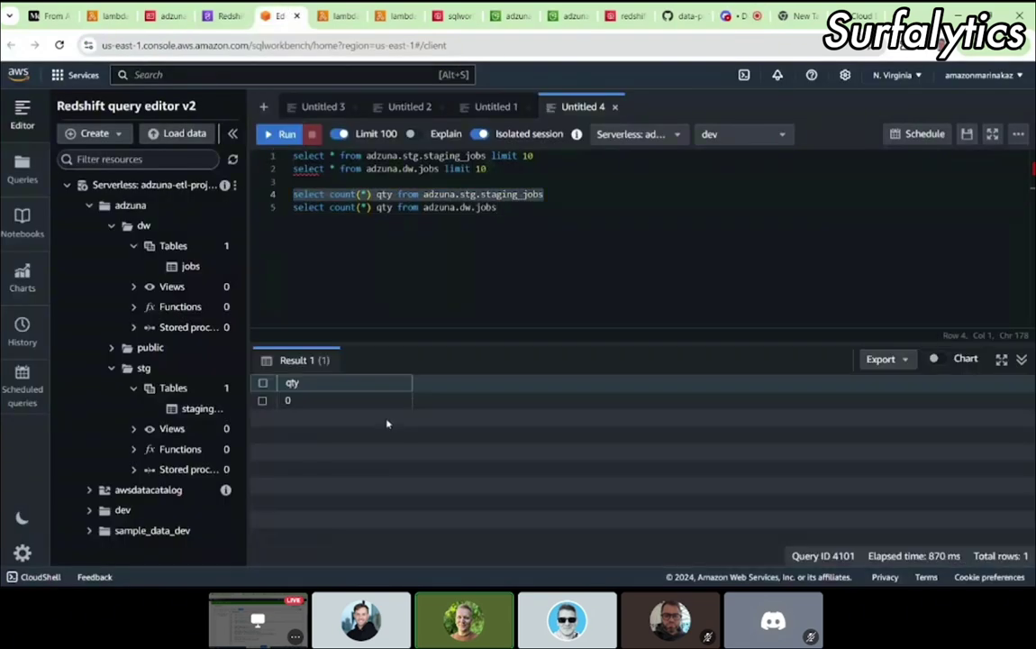
left_click(502, 207)
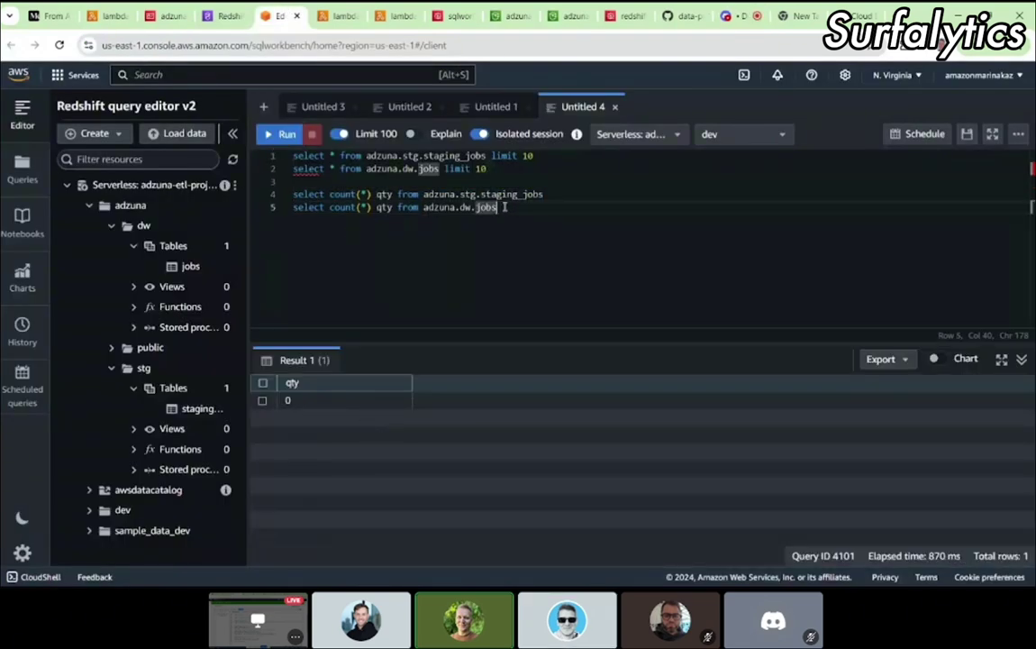
left_click_drag(511, 209, 266, 207)
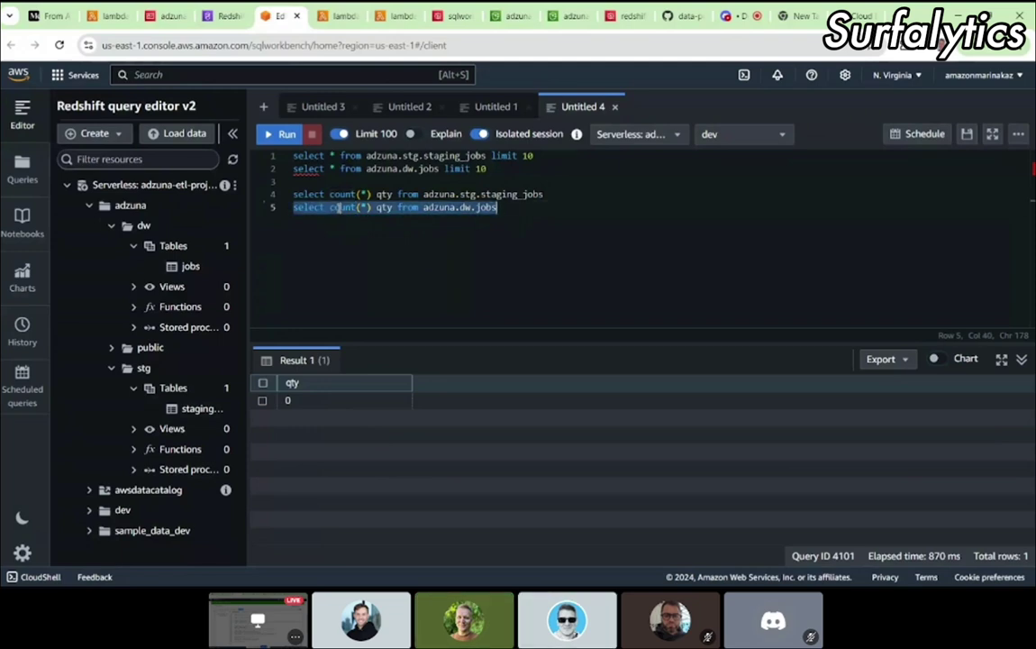
left_click(278, 134)
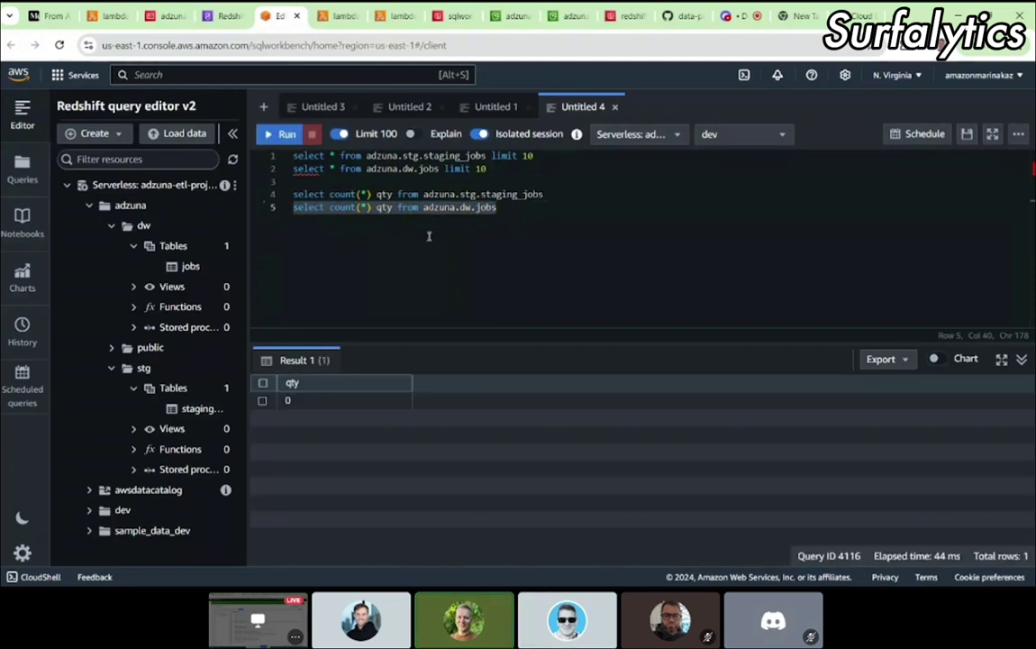
left_click(436, 218)
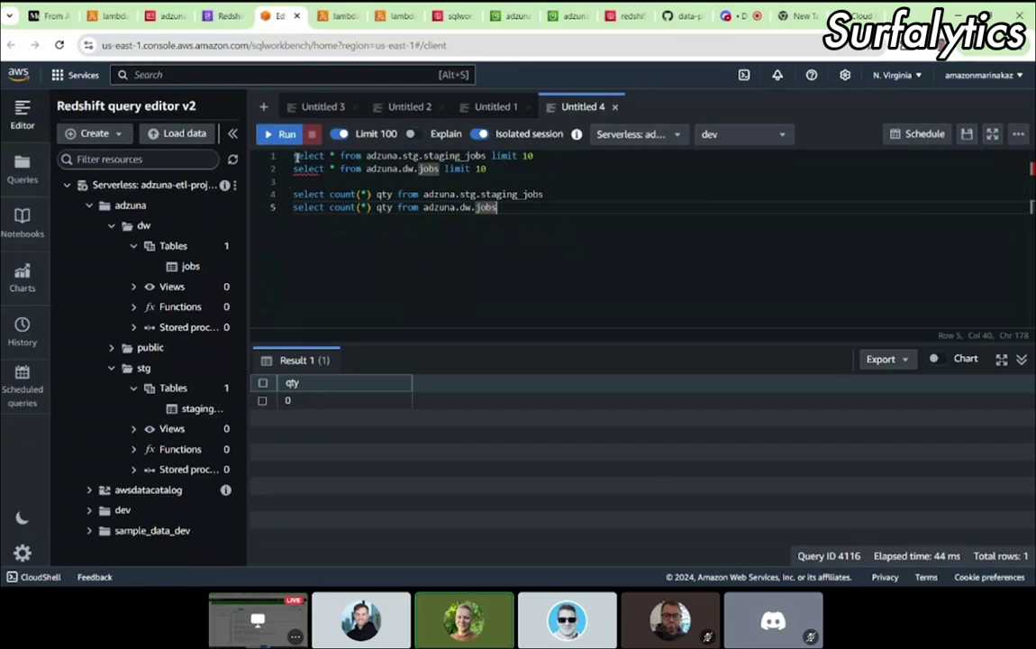
left_click_drag(601, 224, 293, 132)
left_click(441, 211)
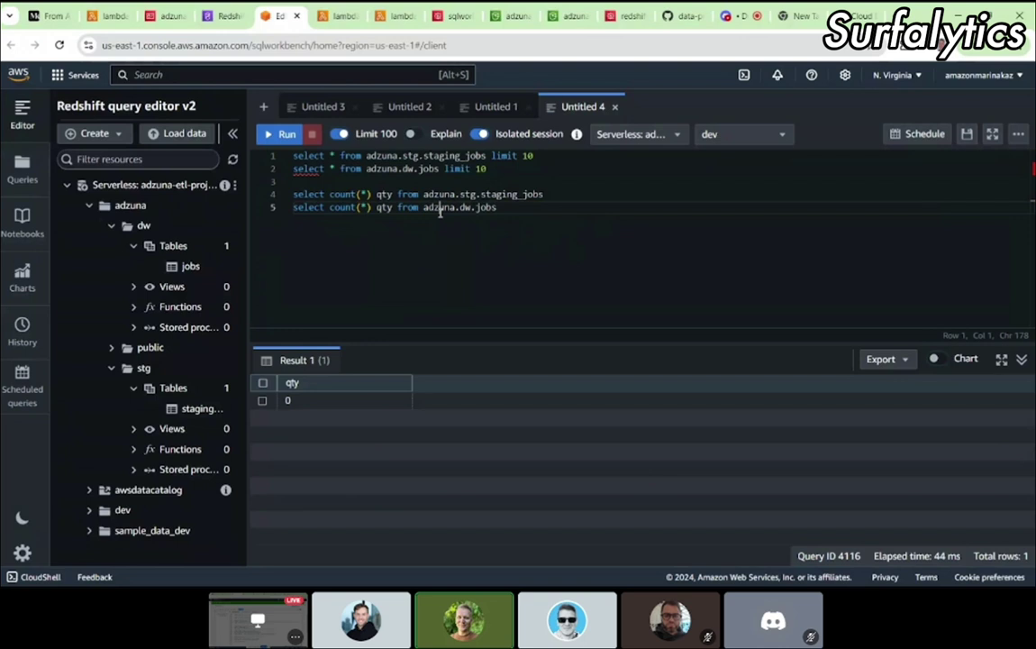
triple_click(419, 193)
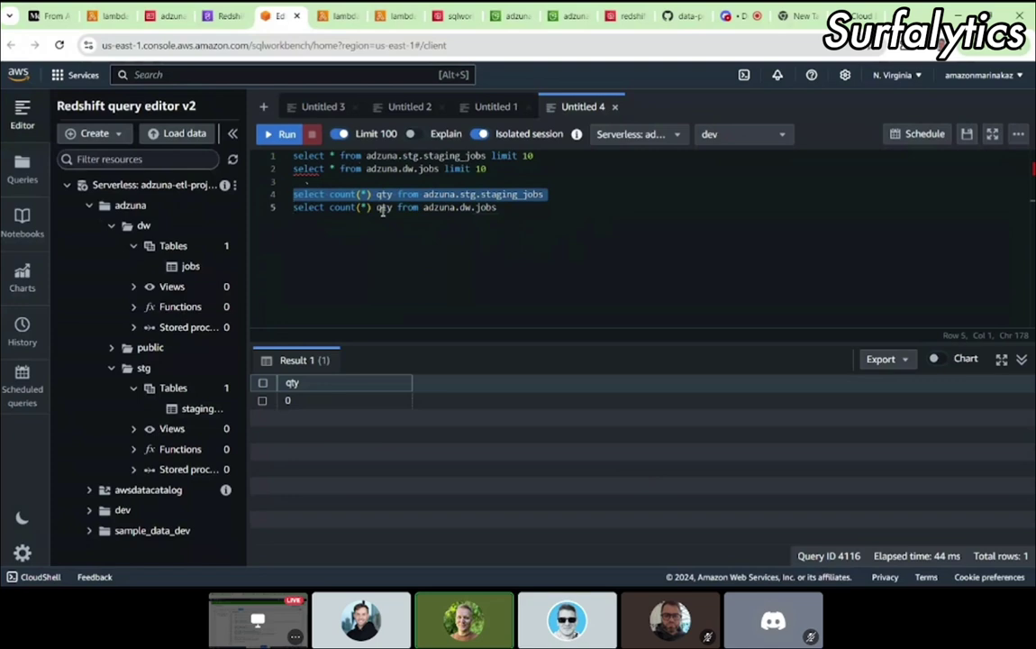
left_click(104, 16)
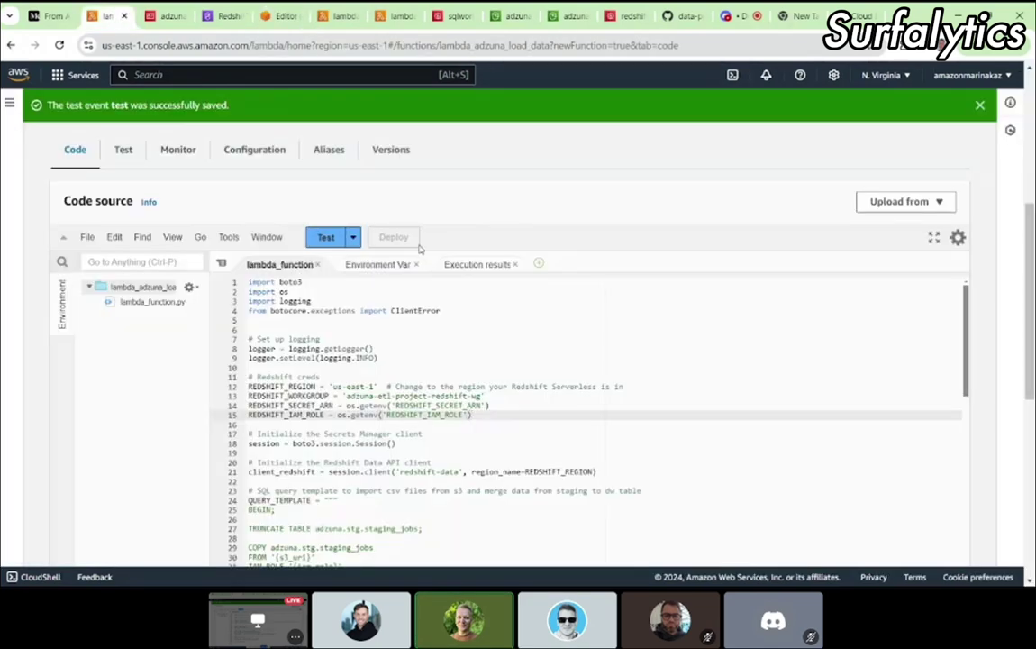
Step: Run the saved test event on lambda_adzuna_load_data
scroll(419, 247, "down", 1)
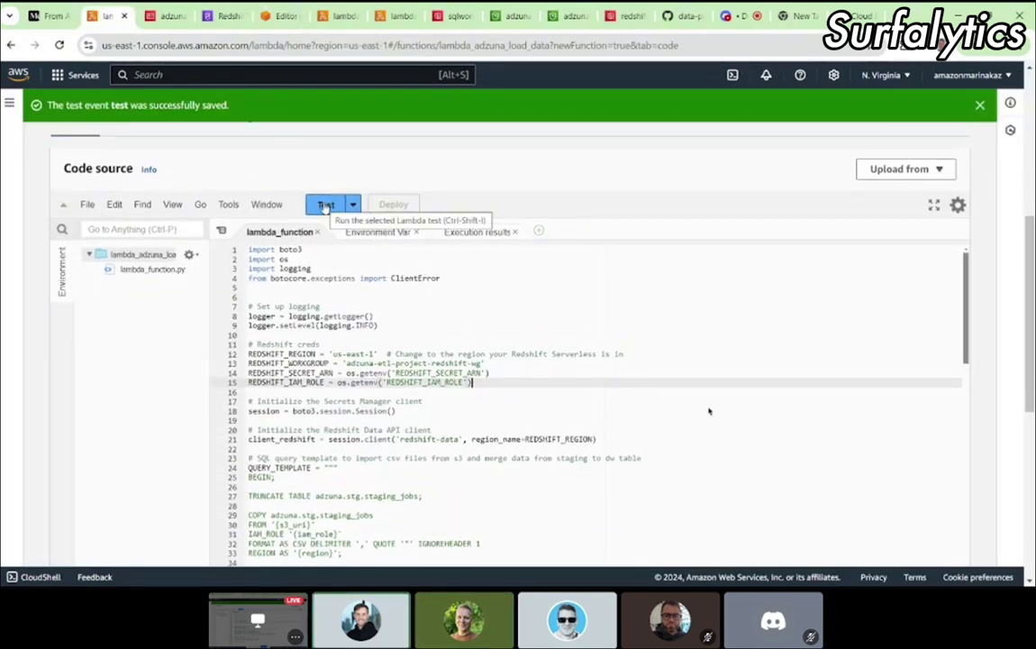
left_click(326, 205)
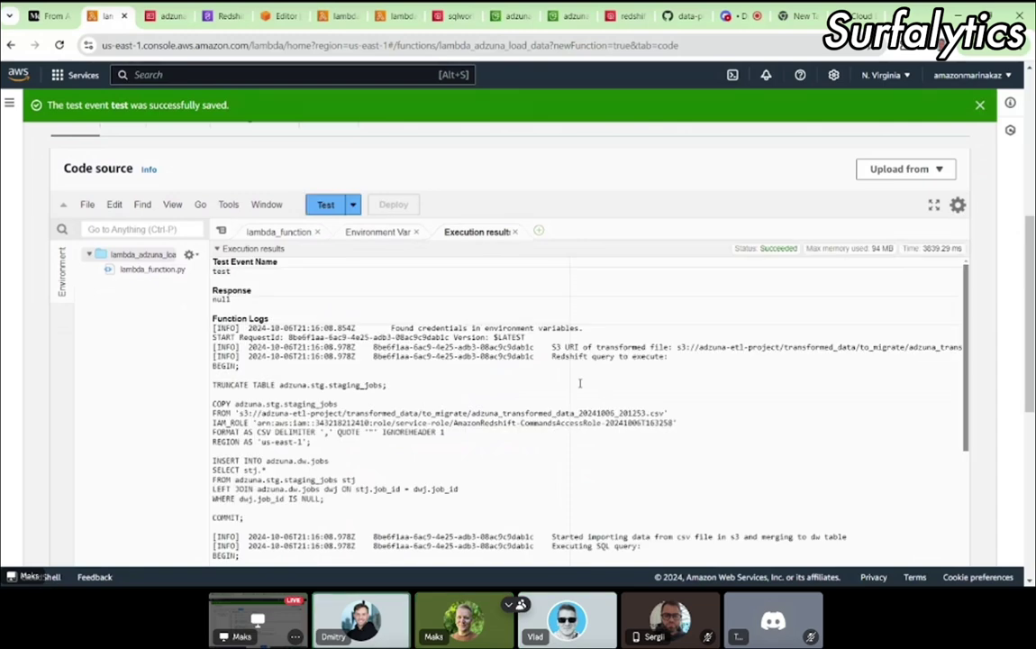
scroll(580, 383, "down", 10)
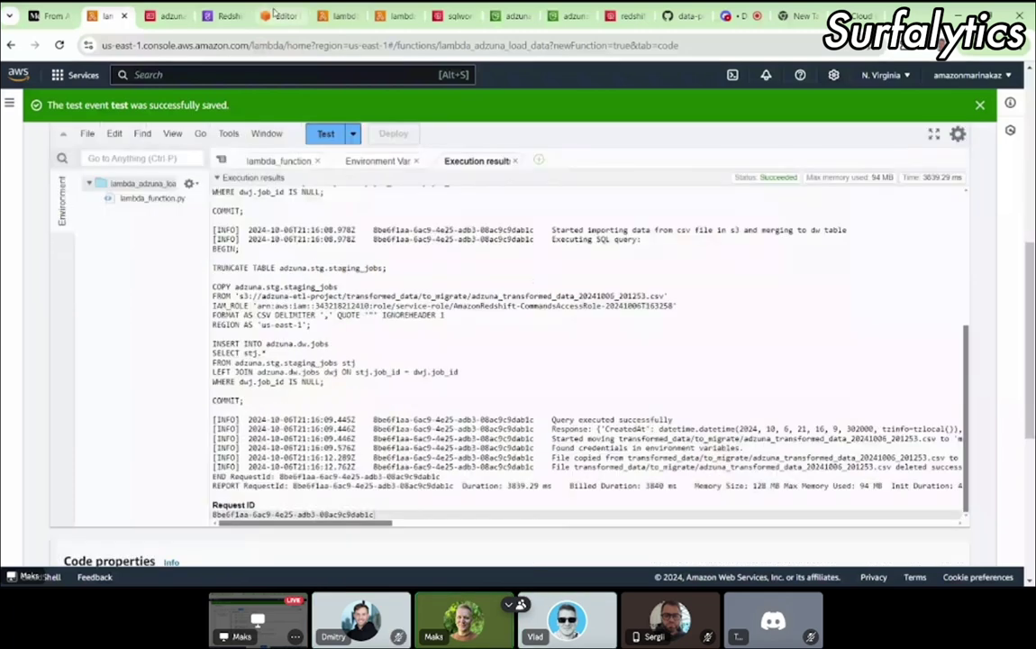
Step: Rerun the staging_jobs and adzuna.dw.jobs row-count queries in Redshift
left_click(274, 16)
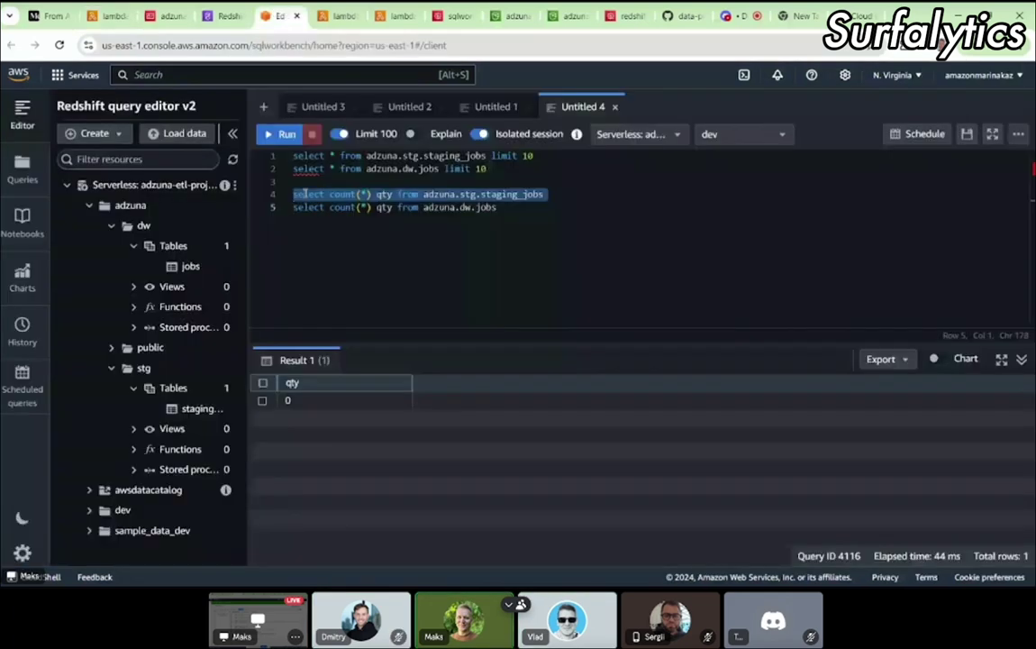
left_click(278, 135)
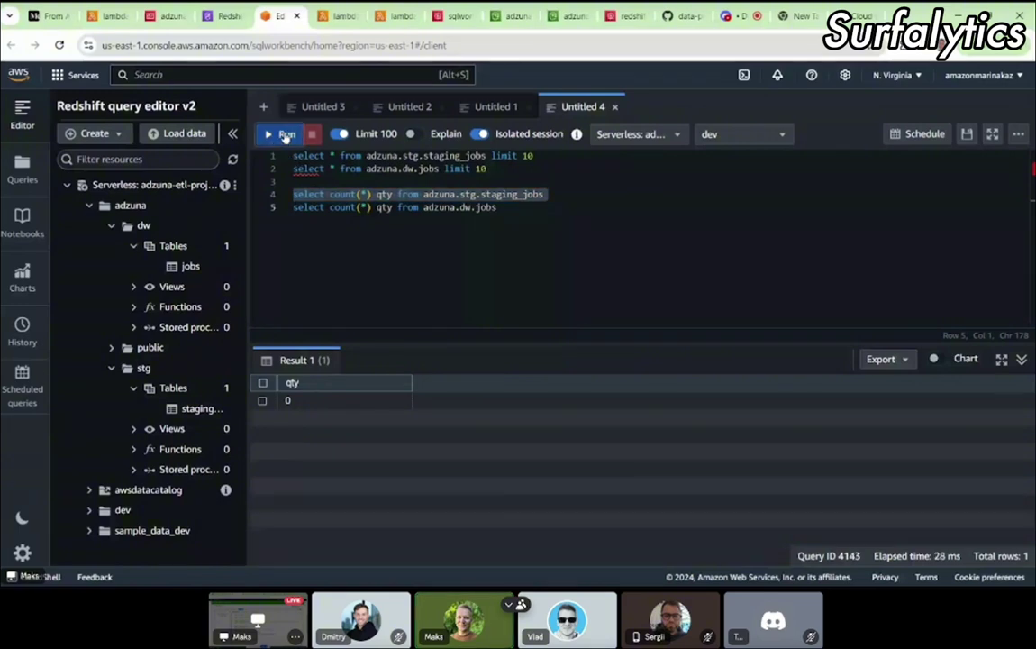
double_click(309, 208)
left_click_drag(309, 207, 496, 207)
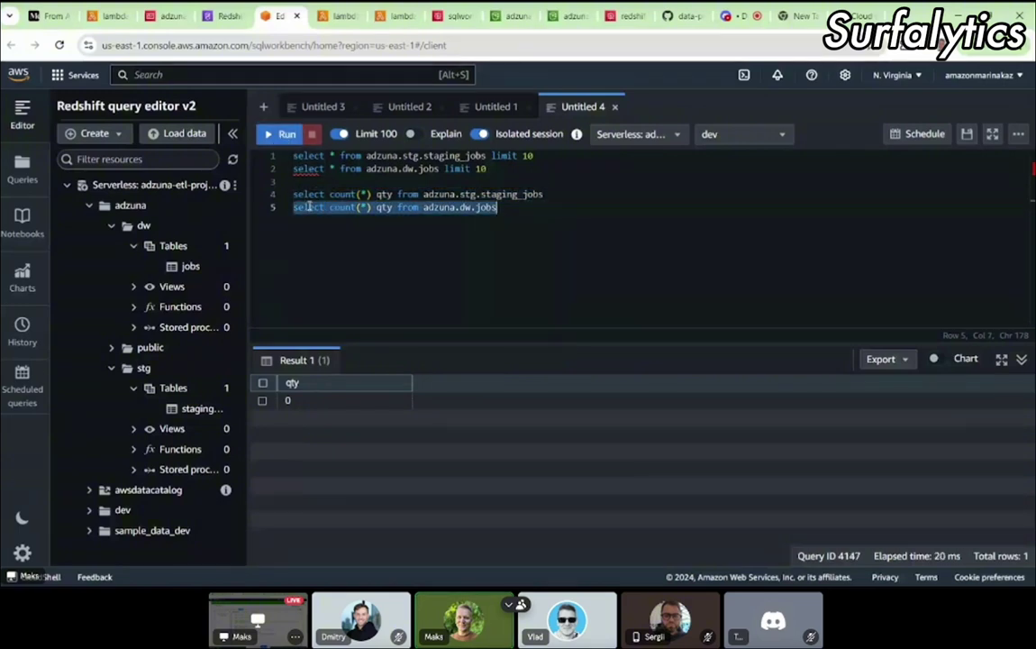
left_click(278, 133)
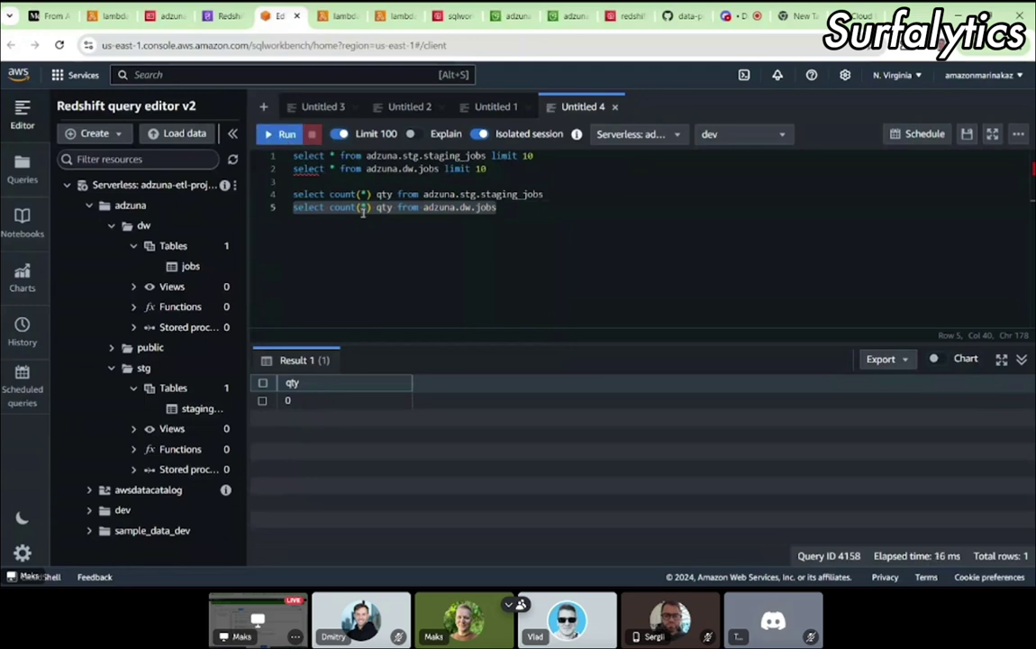
left_click(224, 17)
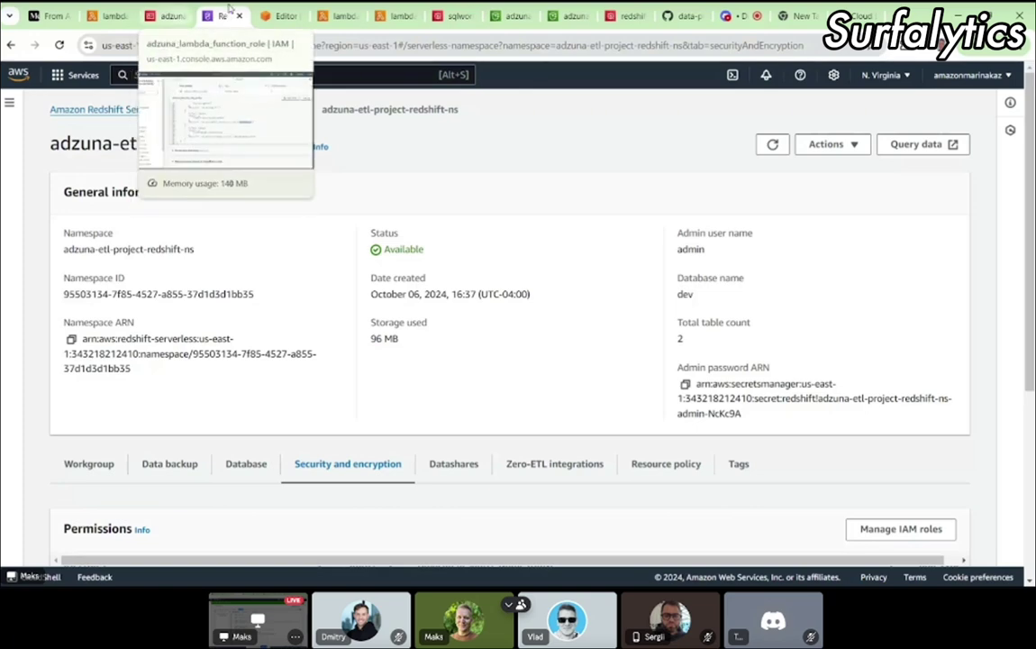
Step: Review the Lambda execution log showing the CSV loaded and moved to migrated
left_click(112, 16)
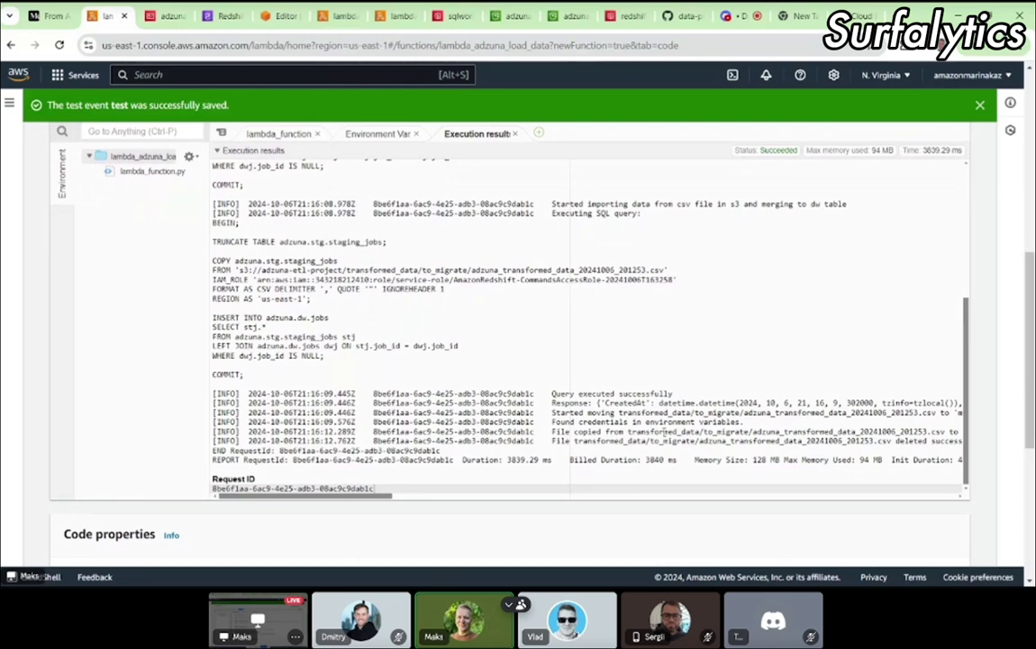
scroll(664, 431, "down", 1)
scroll(664, 431, "up", 2)
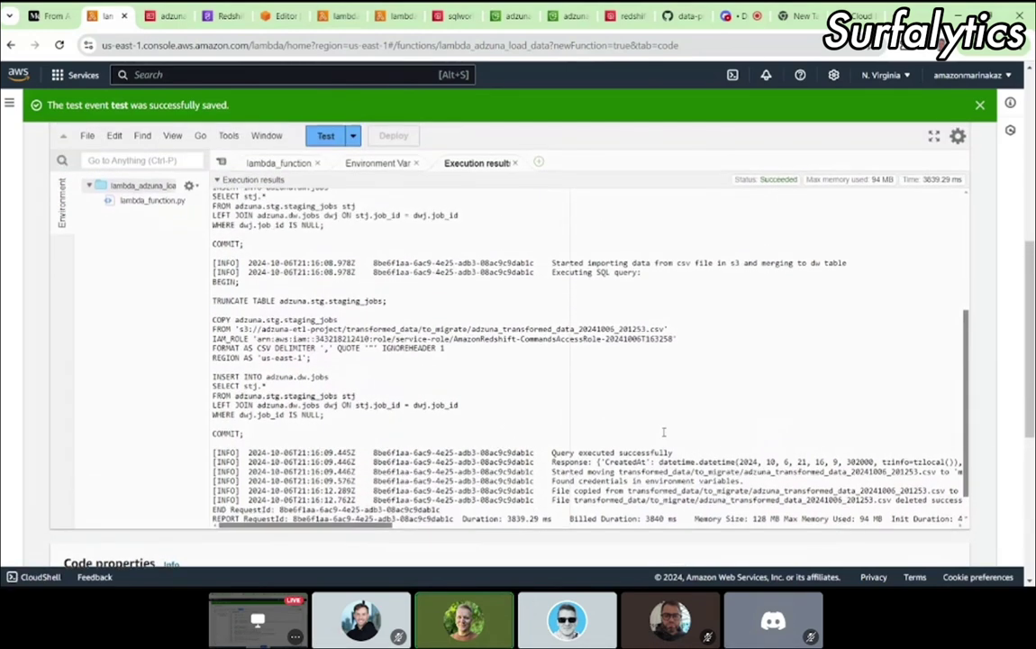
scroll(664, 431, "up", 1)
scroll(663, 432, "down", 2)
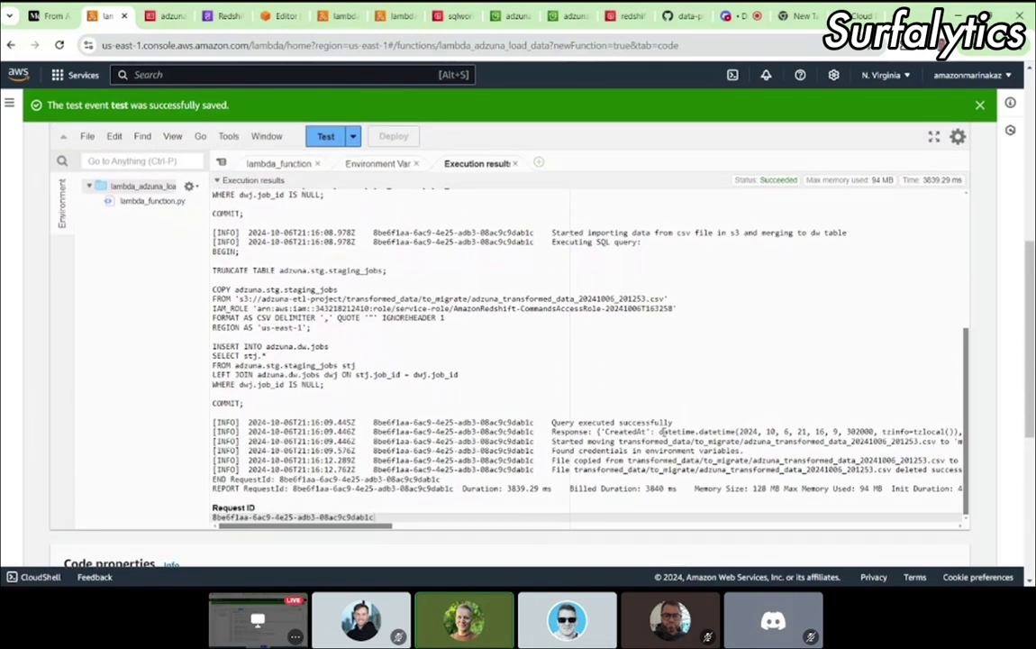
scroll(662, 431, "down", 1)
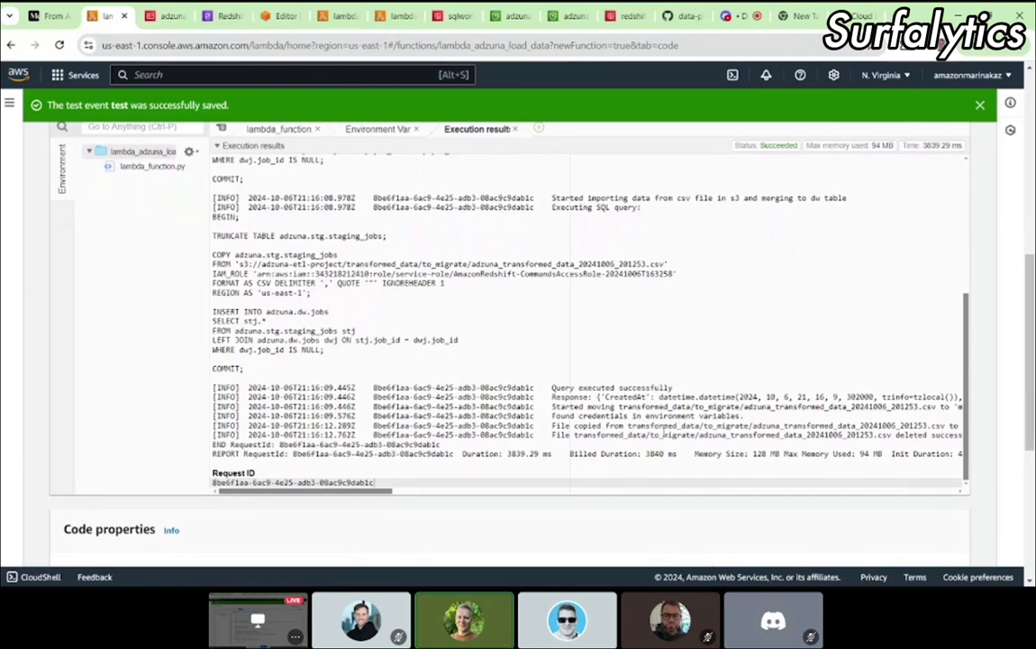
scroll(664, 434, "right", 2)
scroll(750, 422, "left", 2)
Step: Refresh migrated/ and to_migrate/ to confirm the 20241006_201253 CSV moved
left_click(511, 17)
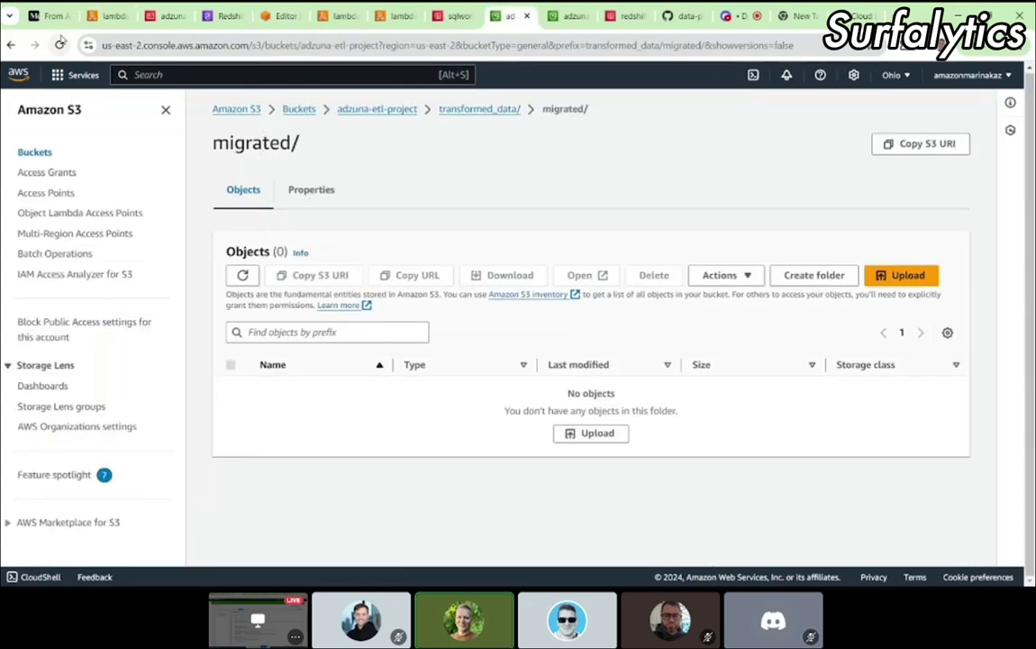
left_click(60, 45)
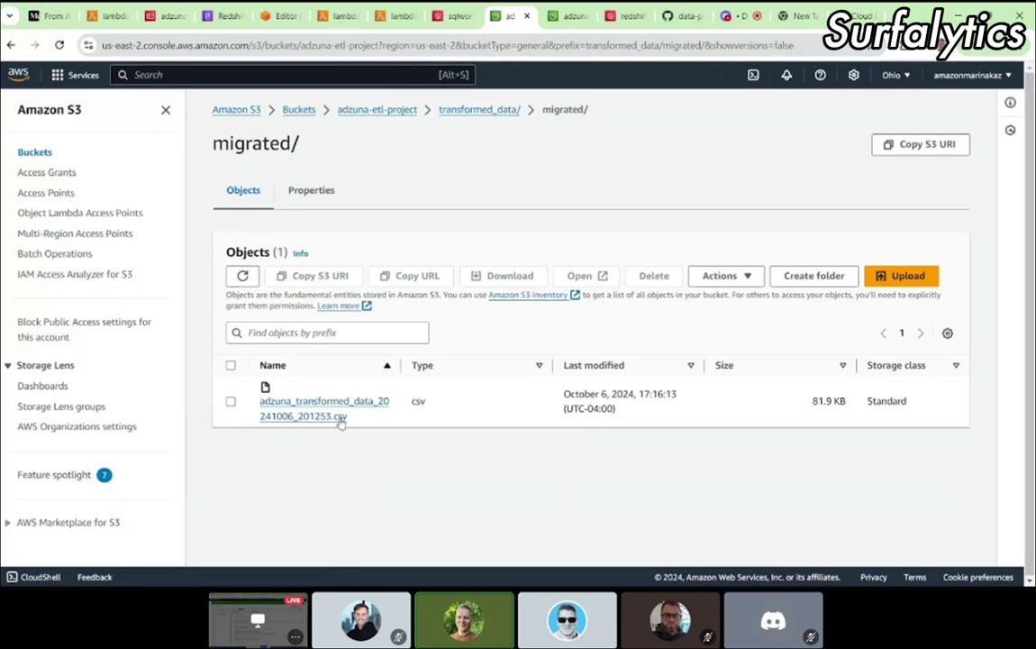
left_click(561, 18)
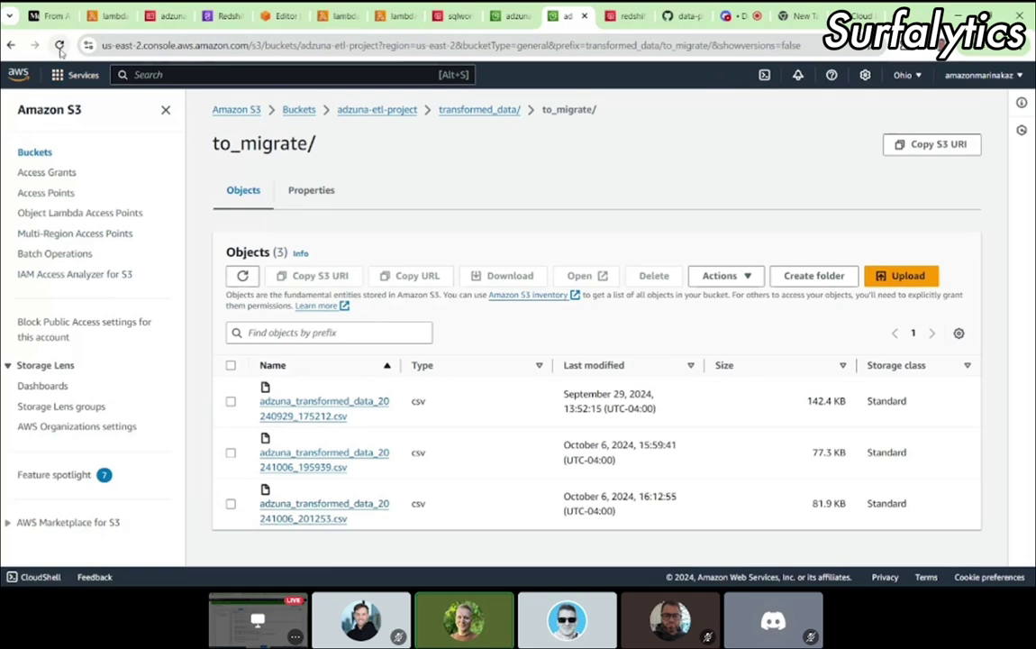
left_click(59, 45)
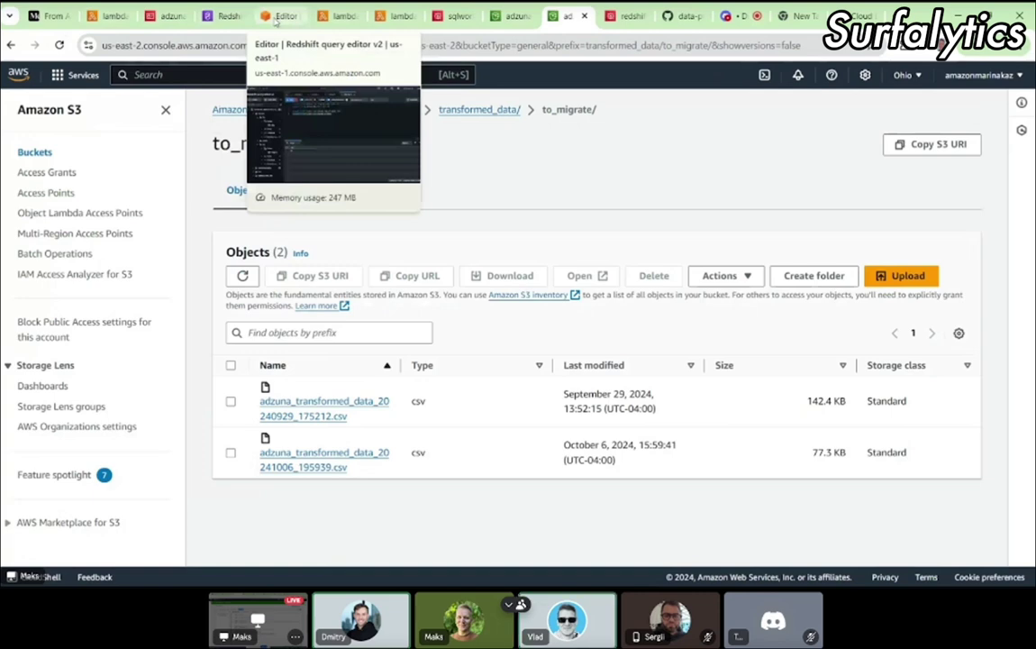
Step: Rerun the staging_jobs and adzuna.dw.jobs row counts, getting qty 0
left_click(278, 17)
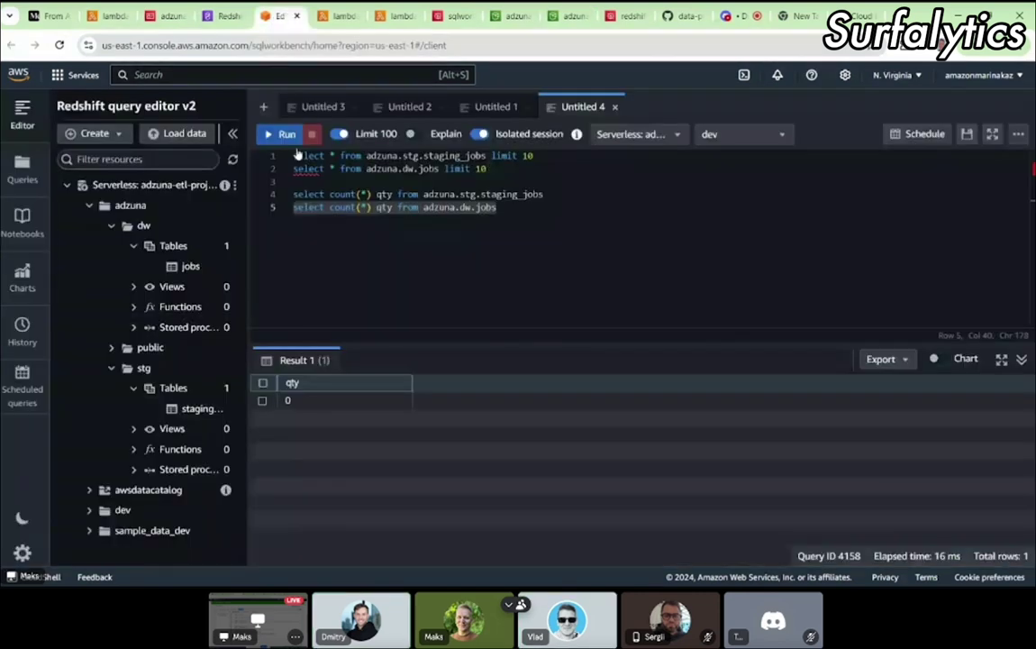
triple_click(306, 194)
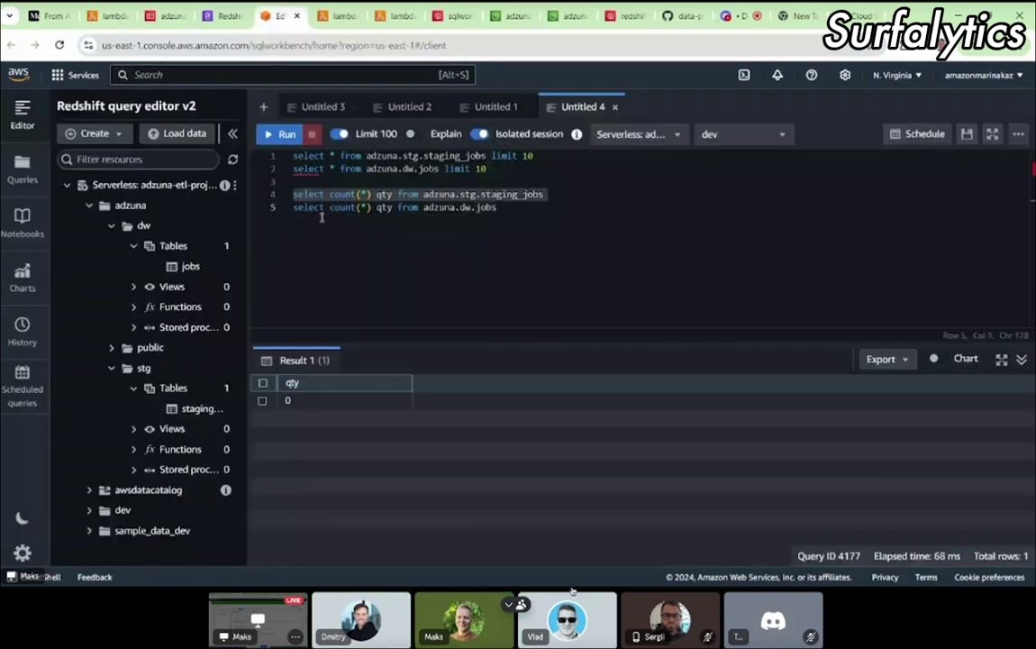
triple_click(321, 209)
key("ctrl+Return")
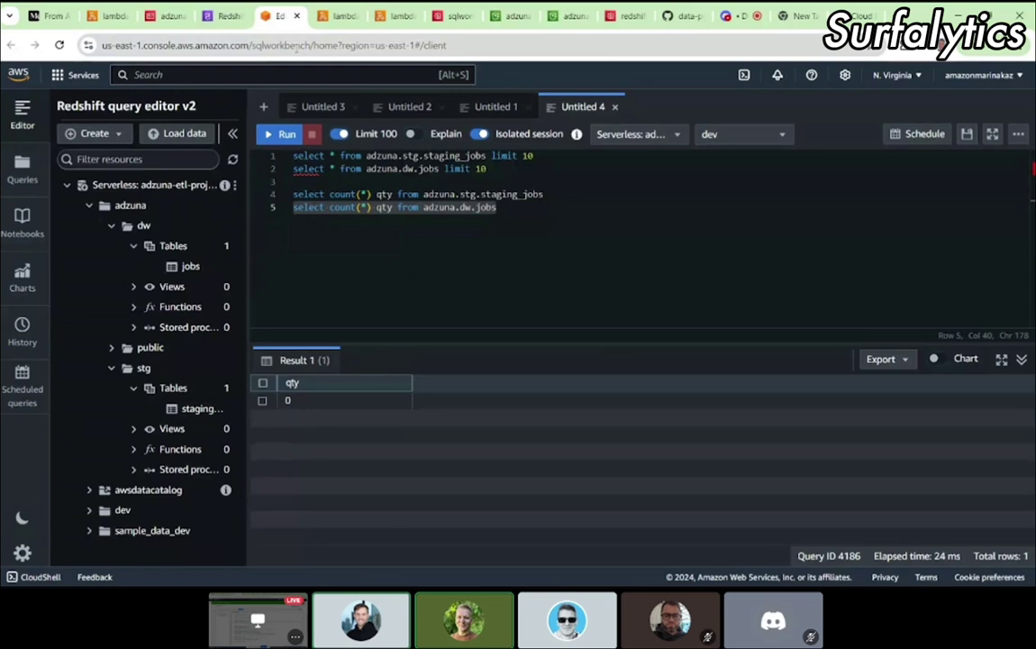
Step: Check to_migrate/ holds two CSVs, copy the second file's name, and open the Discord channel
left_click(503, 18)
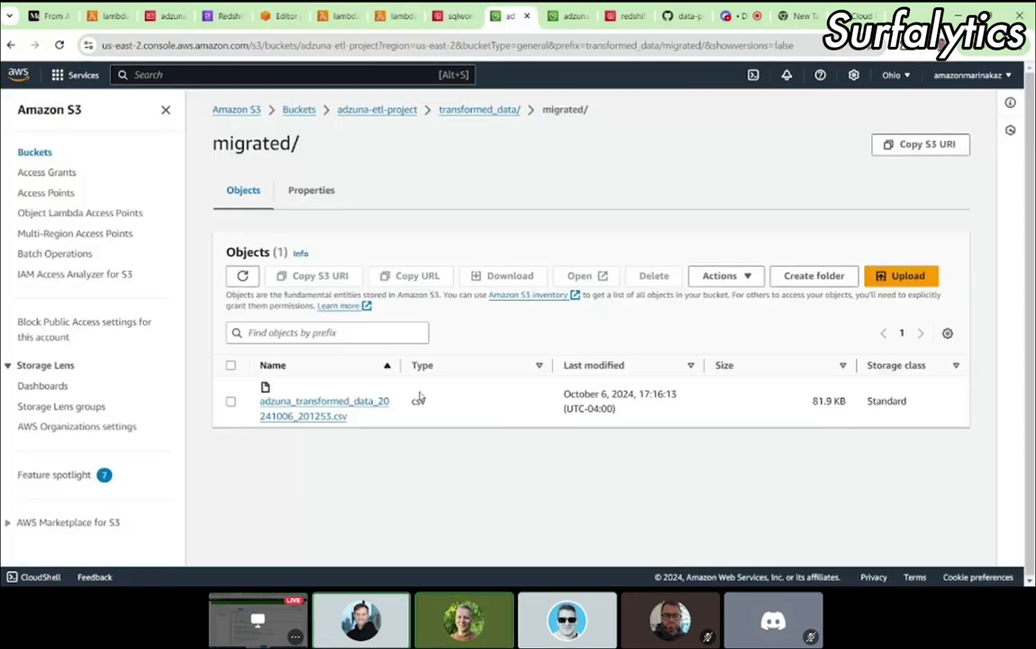
left_click(460, 110)
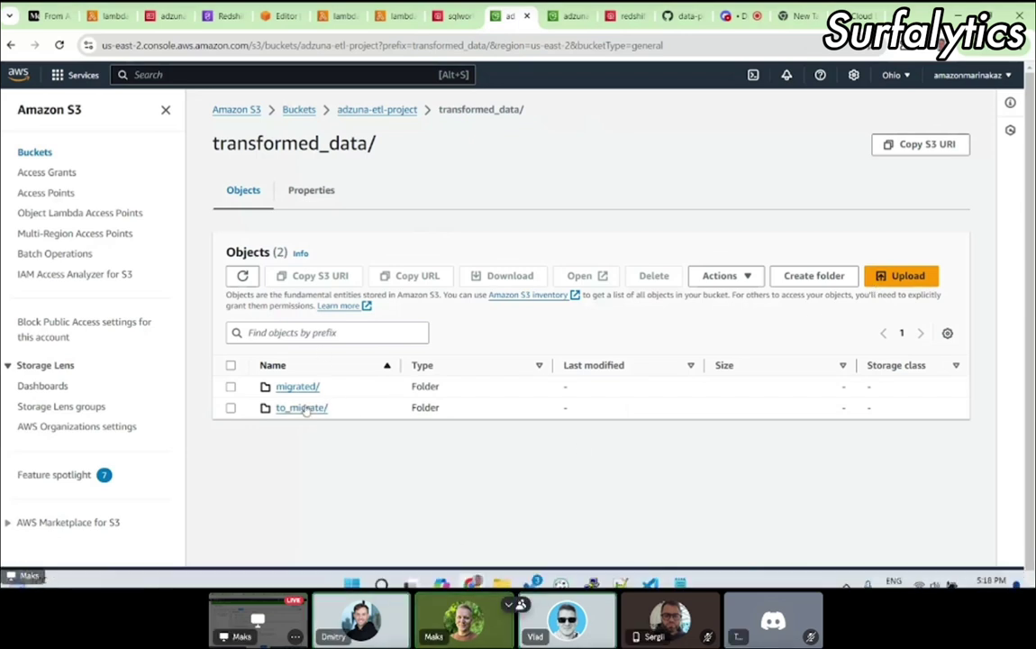
left_click(302, 408)
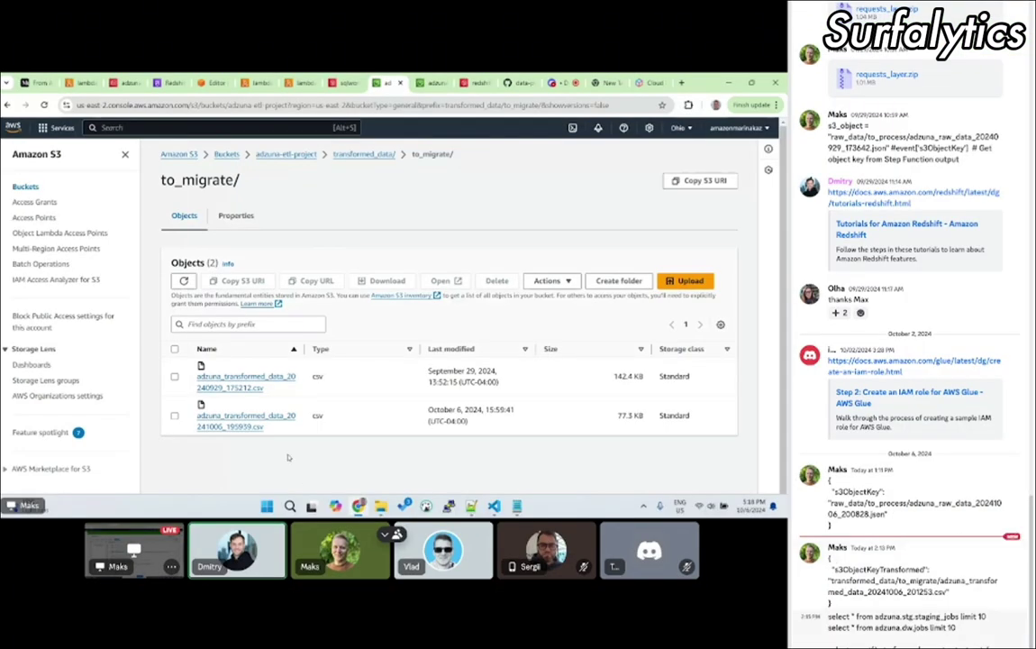
left_click_drag(271, 430, 199, 414)
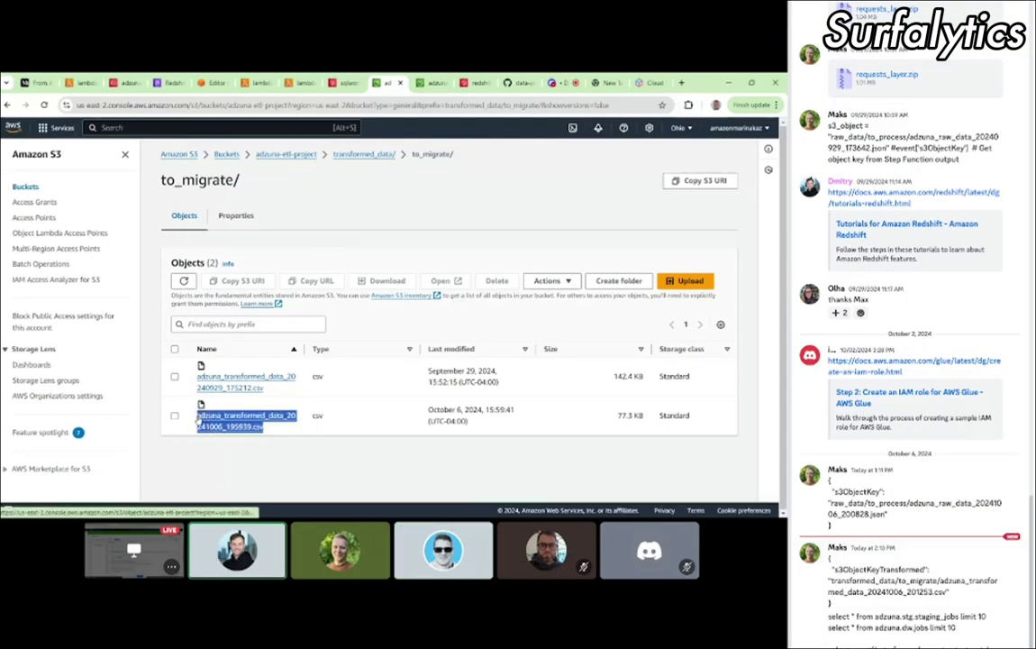
key("ctrl+c")
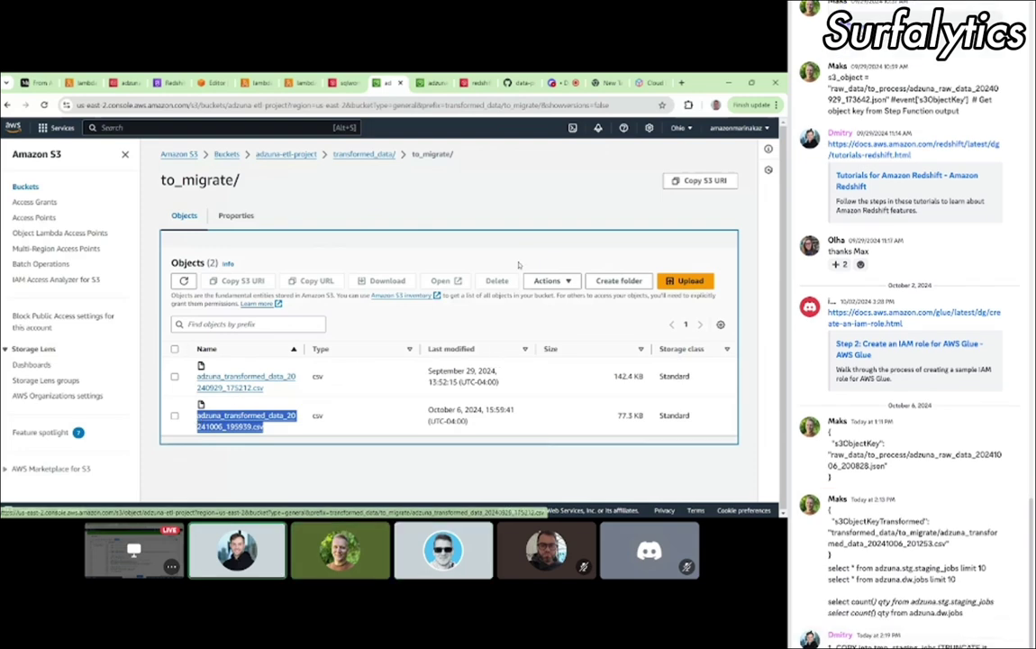
left_click(560, 85)
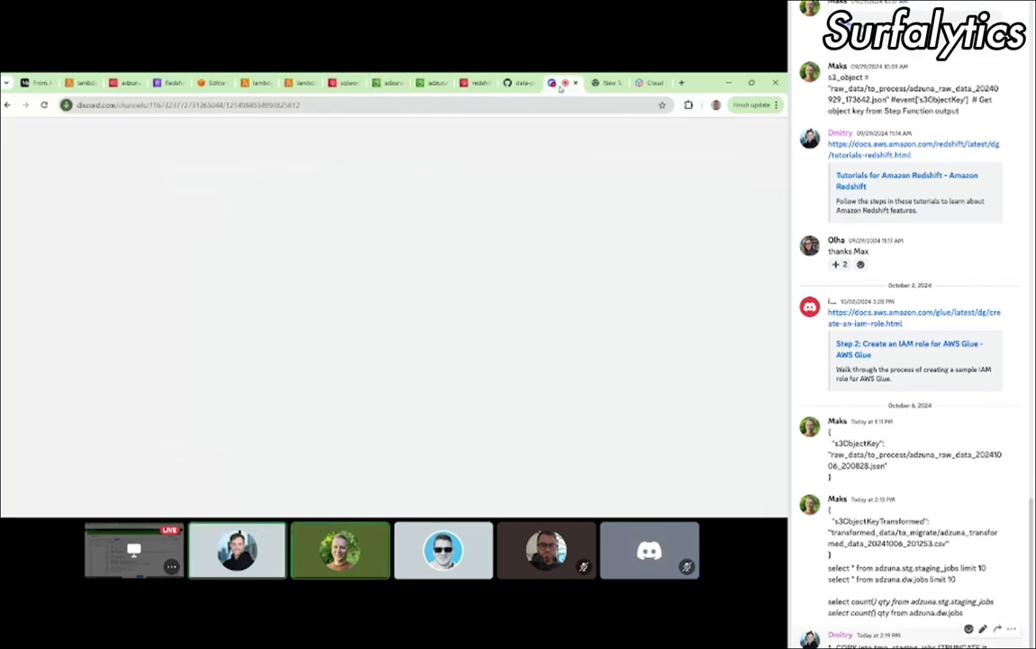
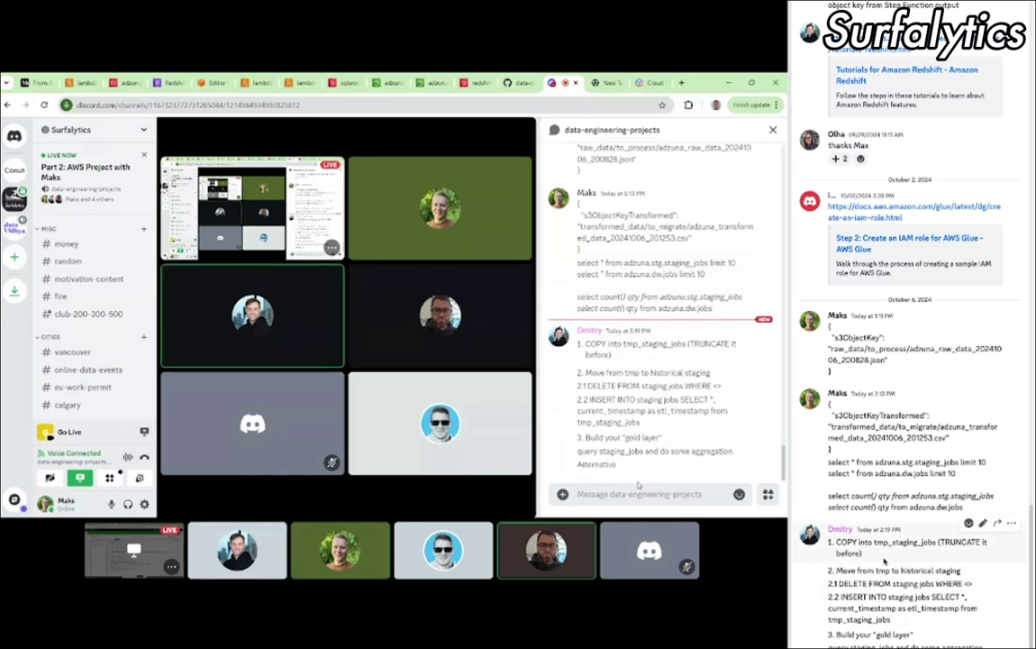
Step: Highlight the COPY into tmp_staging_jobs step of the plan in the chat, then deselect it
left_click_drag(863, 553, 831, 549)
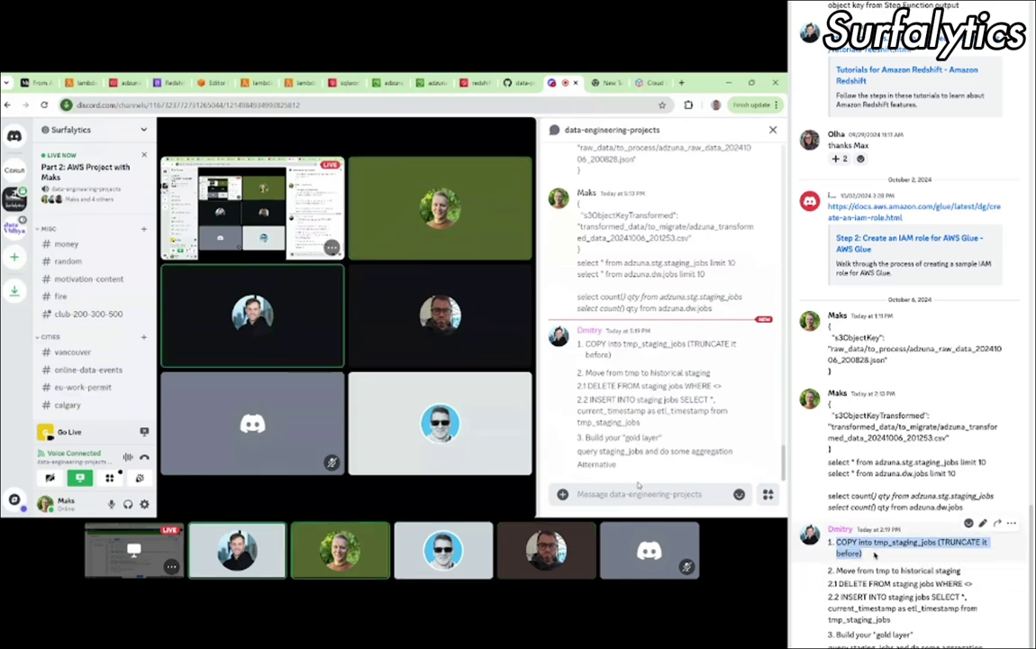
left_click(874, 555)
scroll(874, 555, "down", 1)
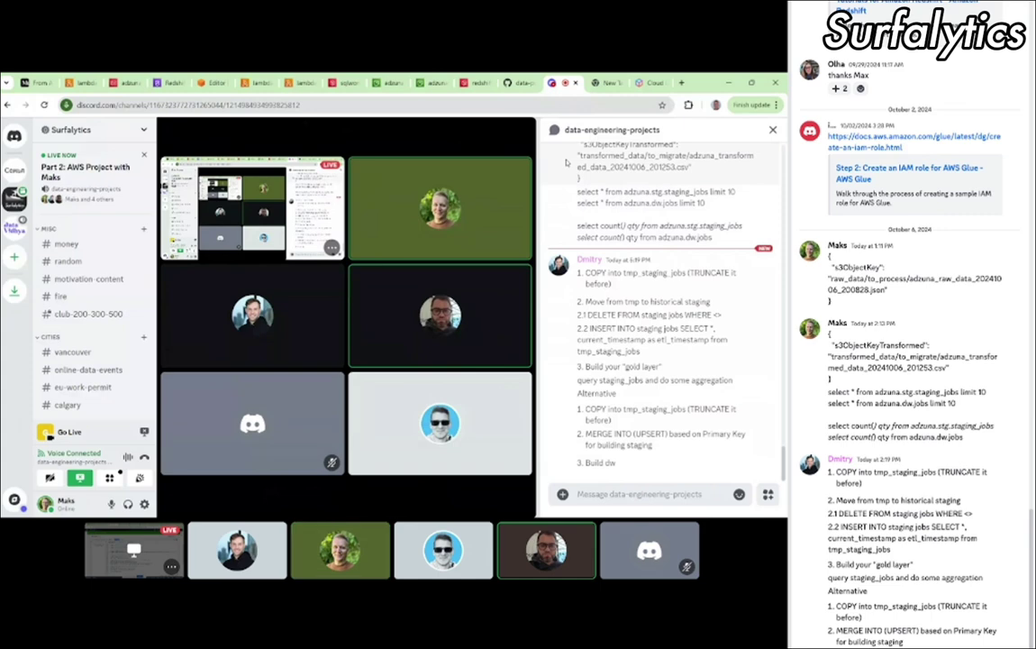
Step: Scroll through aws_lambda_load.py on GitHub, reviewing its Redshift settings and COPY-and-merge query template
left_click(515, 83)
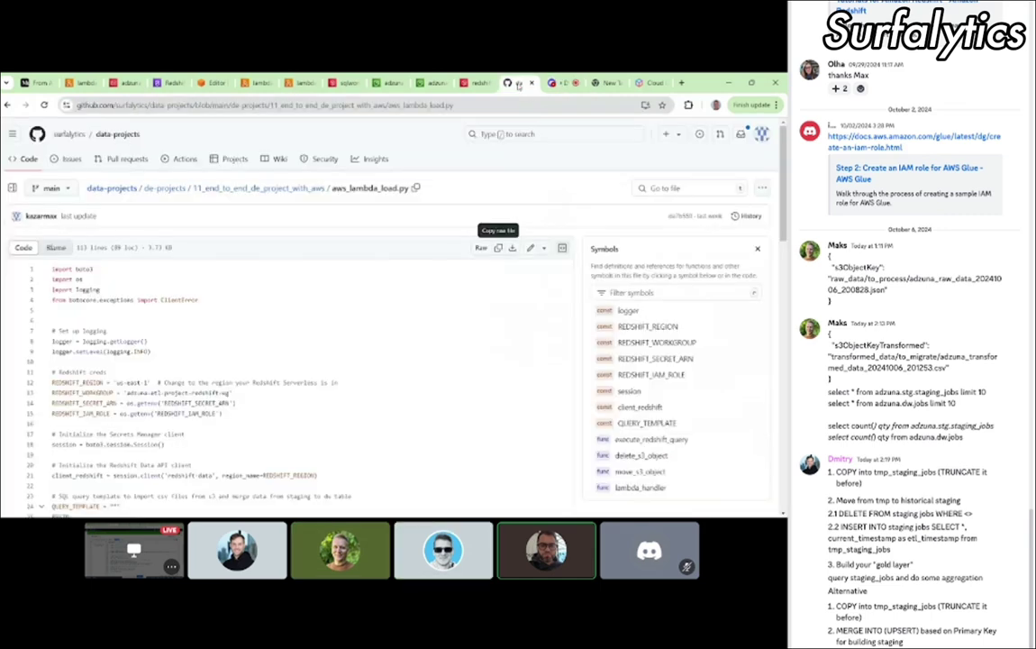
scroll(355, 389, "down", 5)
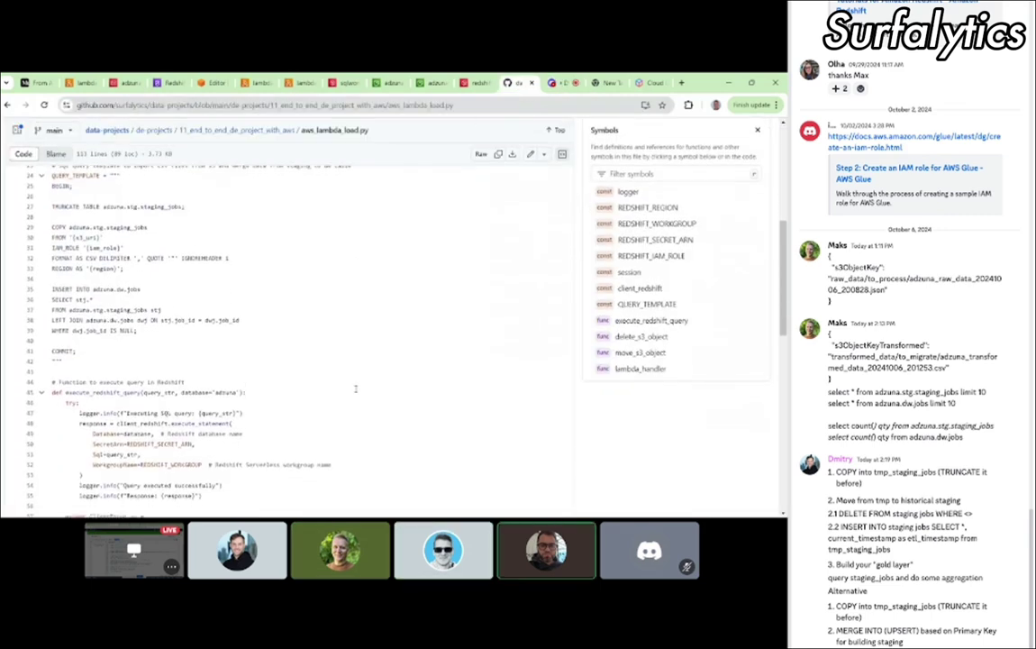
scroll(355, 388, "up", 2)
scroll(355, 388, "down", 5)
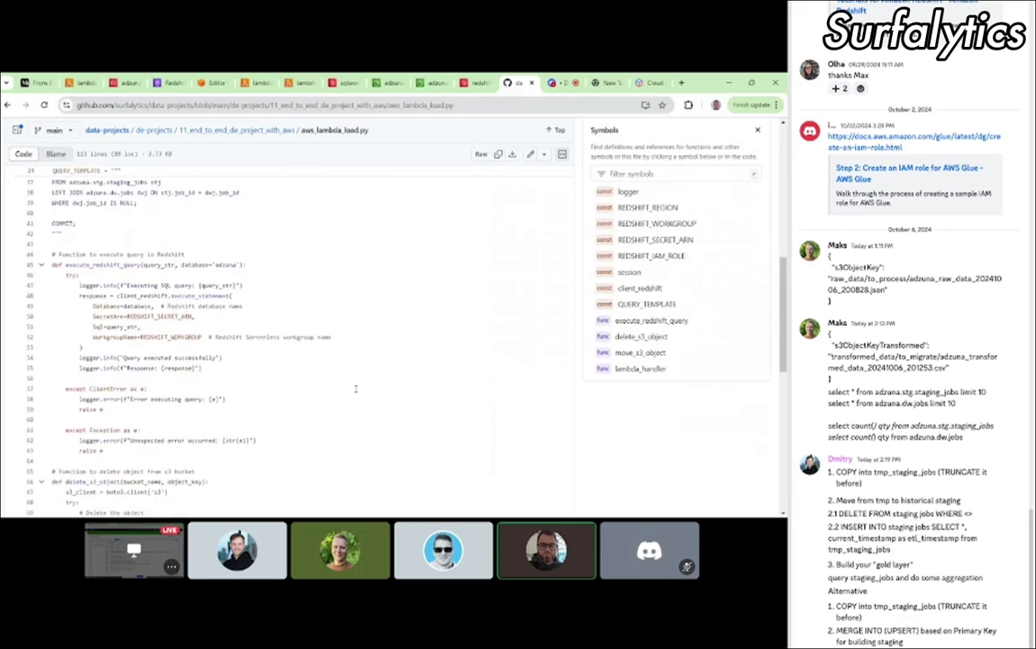
scroll(355, 388, "down", 5)
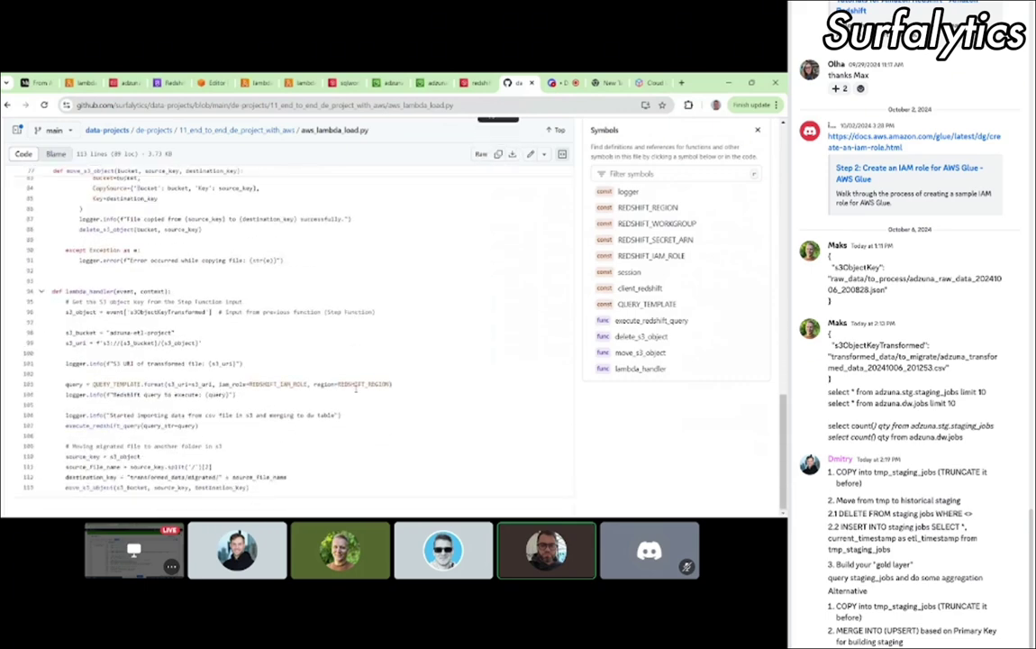
scroll(355, 388, "up", 10)
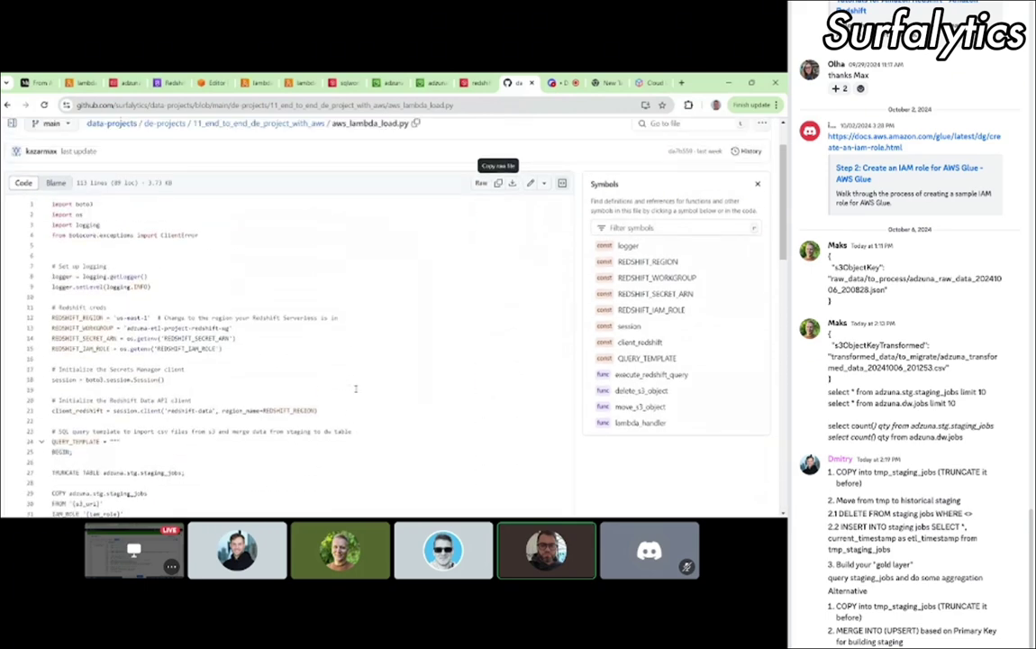
scroll(355, 388, "down", 3)
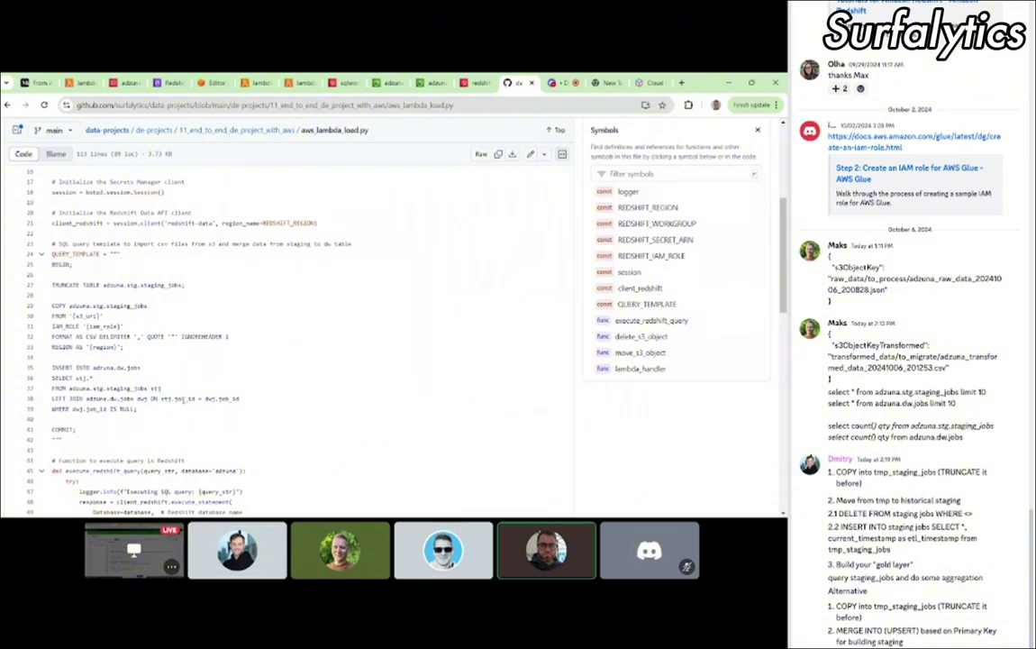
mouse_move(561, 83)
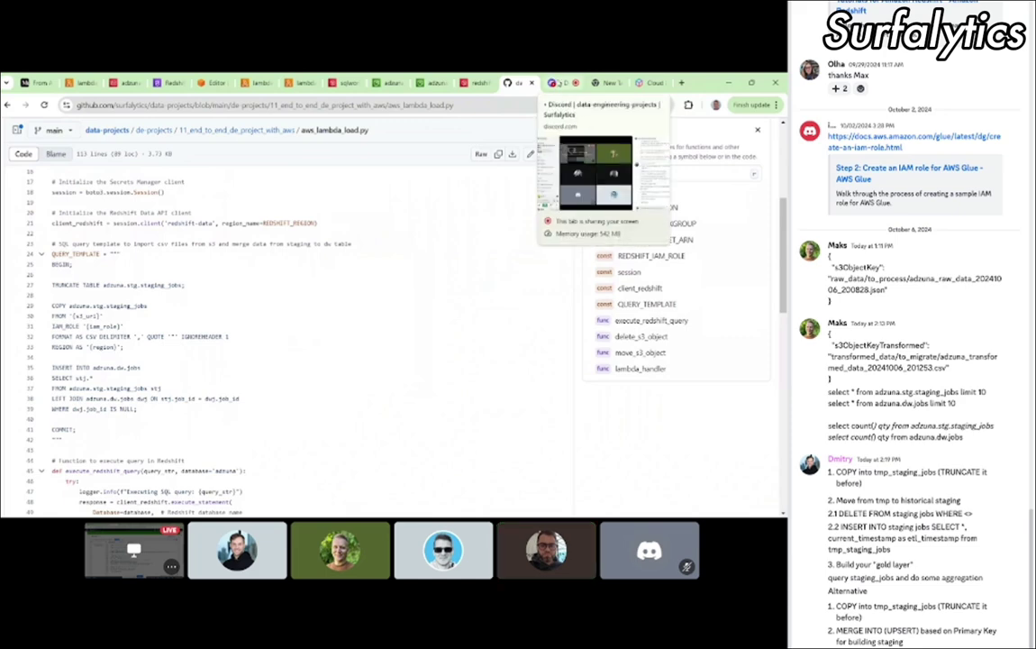
left_click(560, 83)
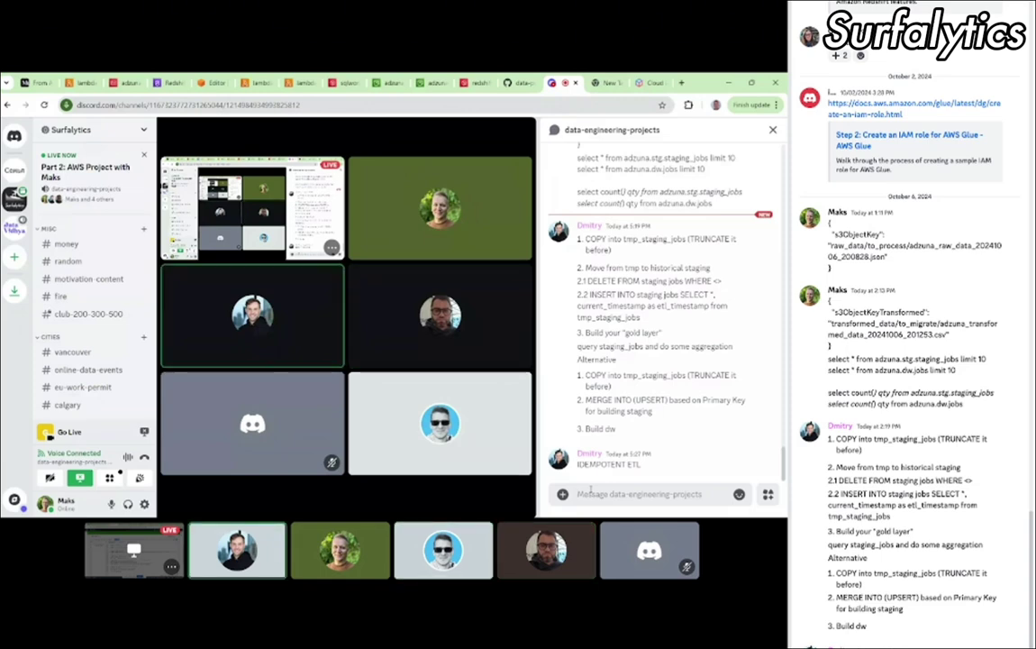
left_click(590, 489)
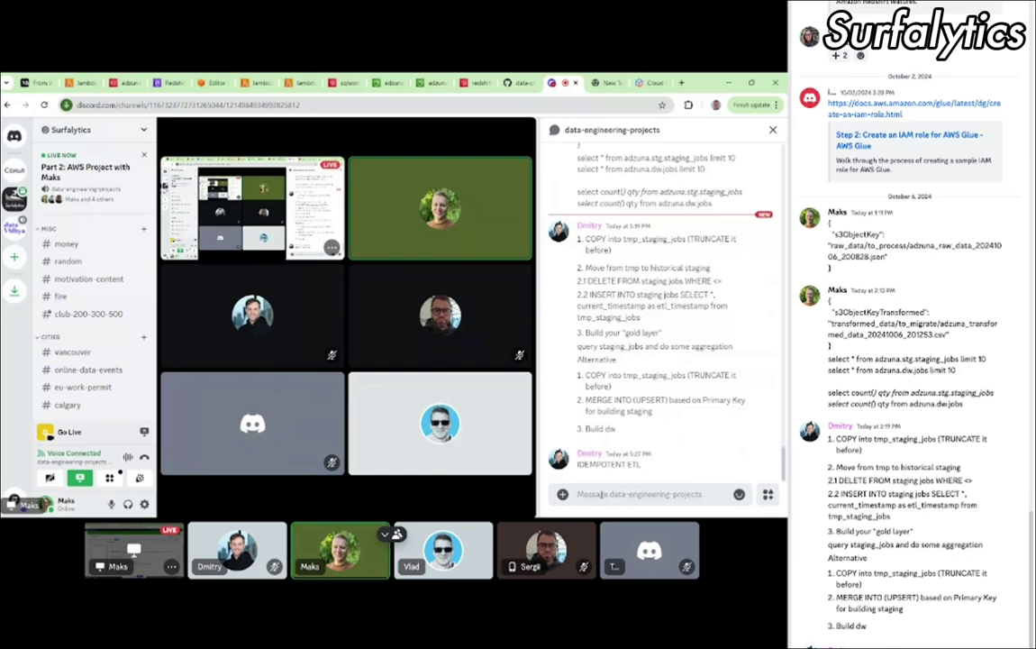
mouse_move(368, 226)
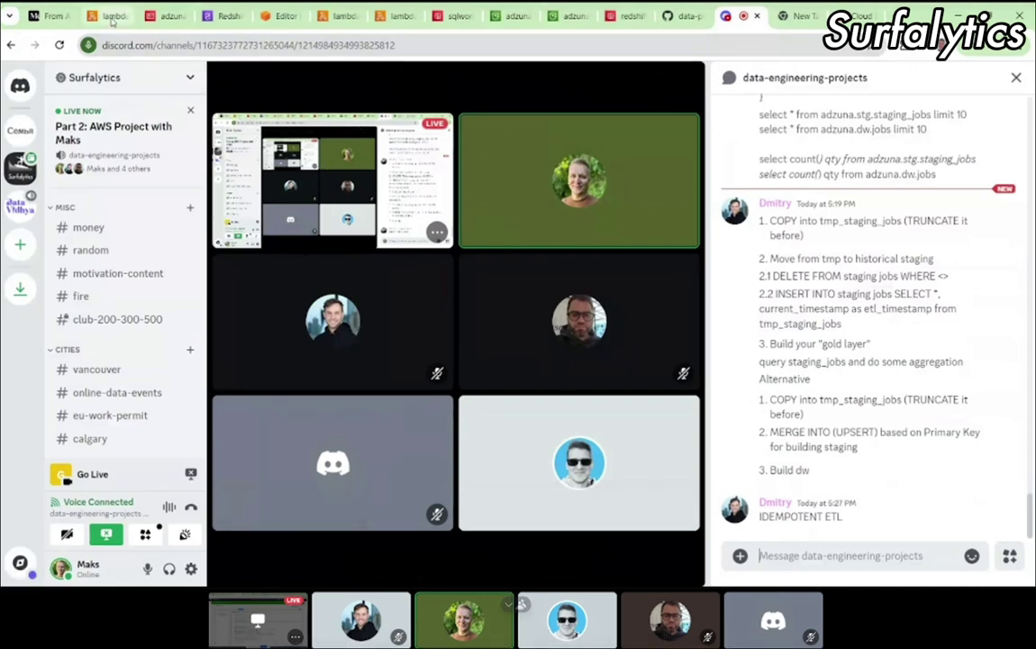
Step: Glance at the Lambda test results, then highlight the INSERT INTO adzuna.dw.jobs lines in aws_lambda_load.py
left_click(111, 18)
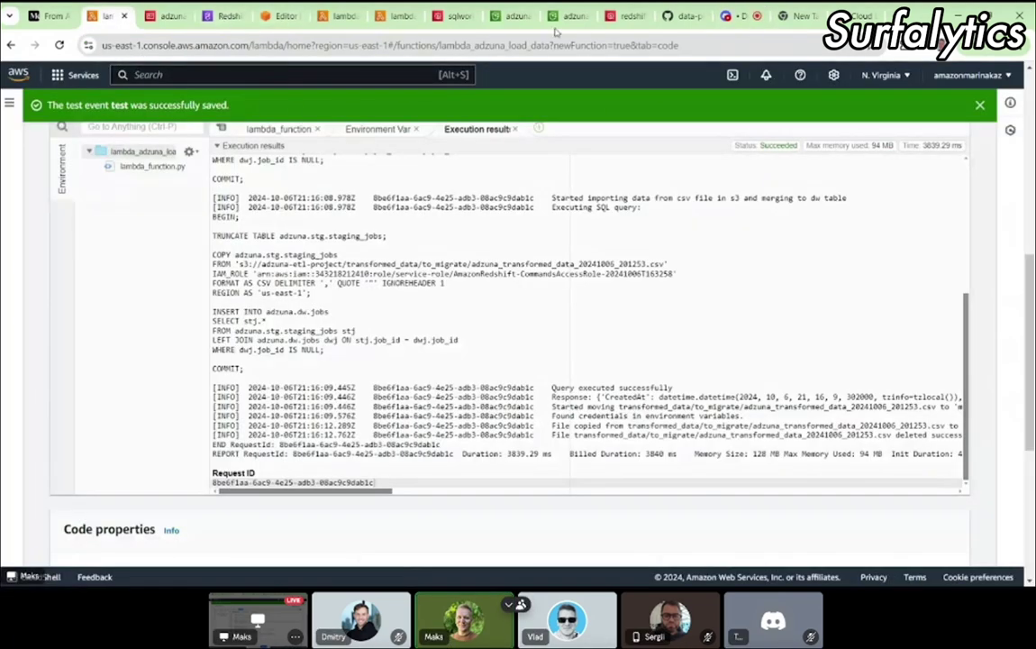
left_click(680, 16)
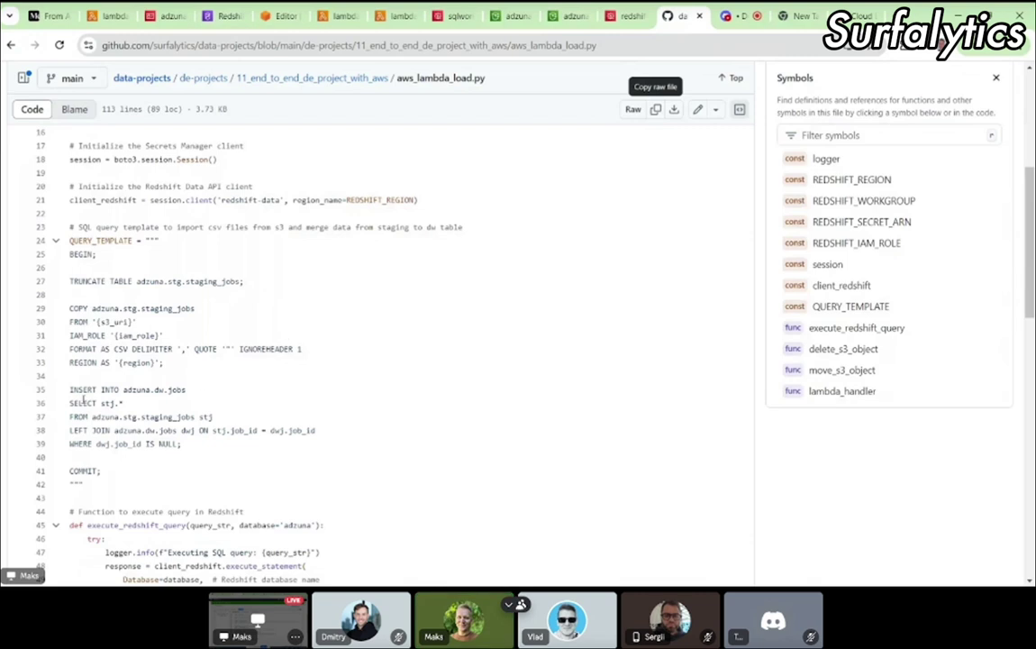
left_click_drag(67, 386, 213, 441)
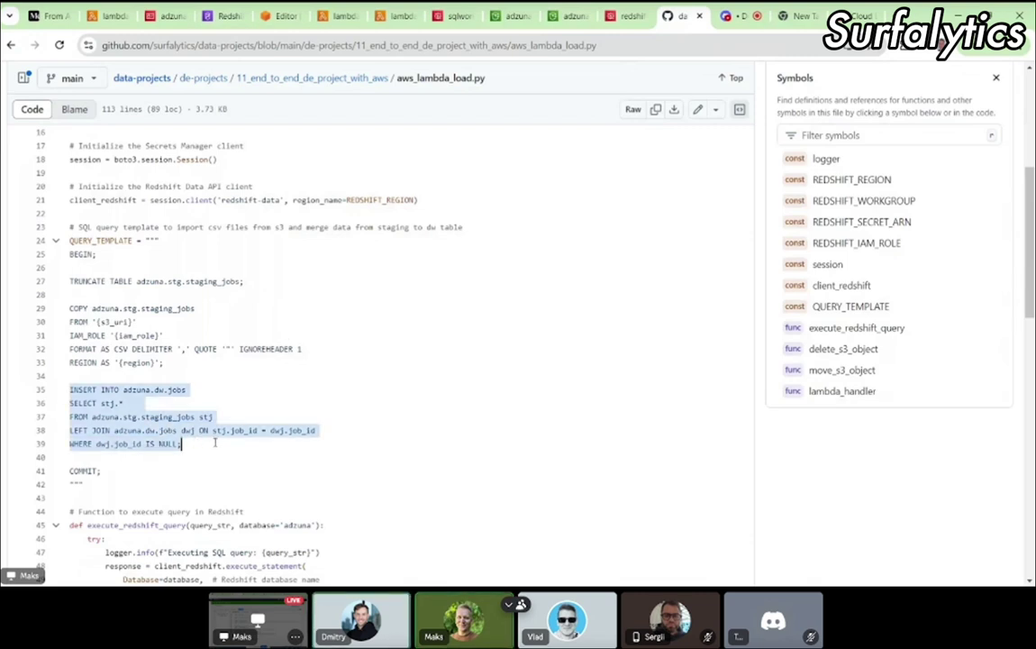
left_click(214, 442)
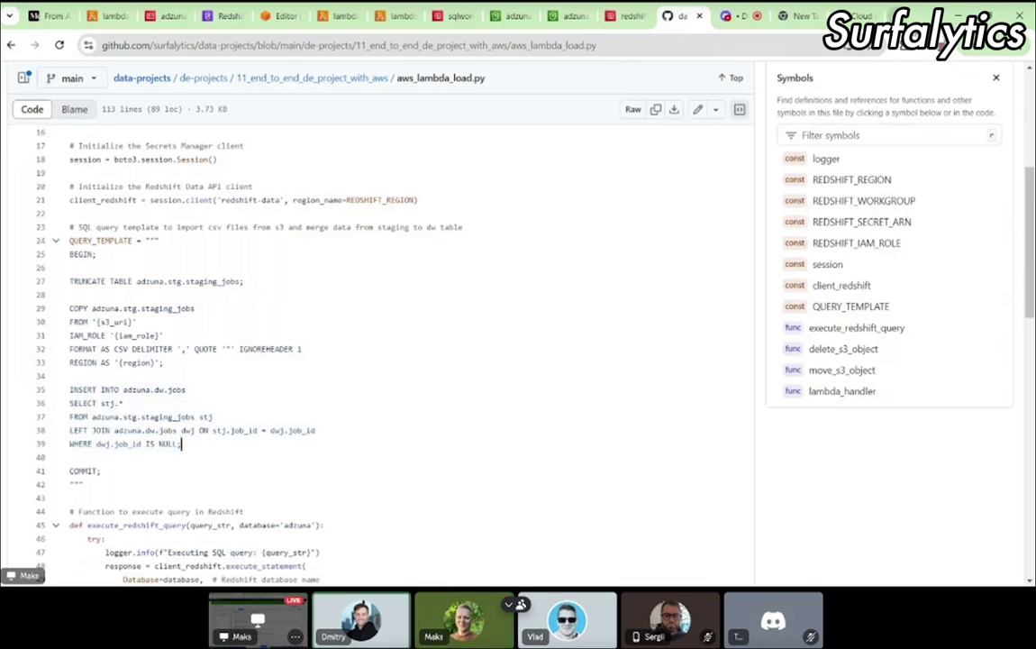
Step: Search Google for 'redshift upsert' and open the SQLServerCentral article 'Upserts in Amazon Redshift'
key("ctrl+t")
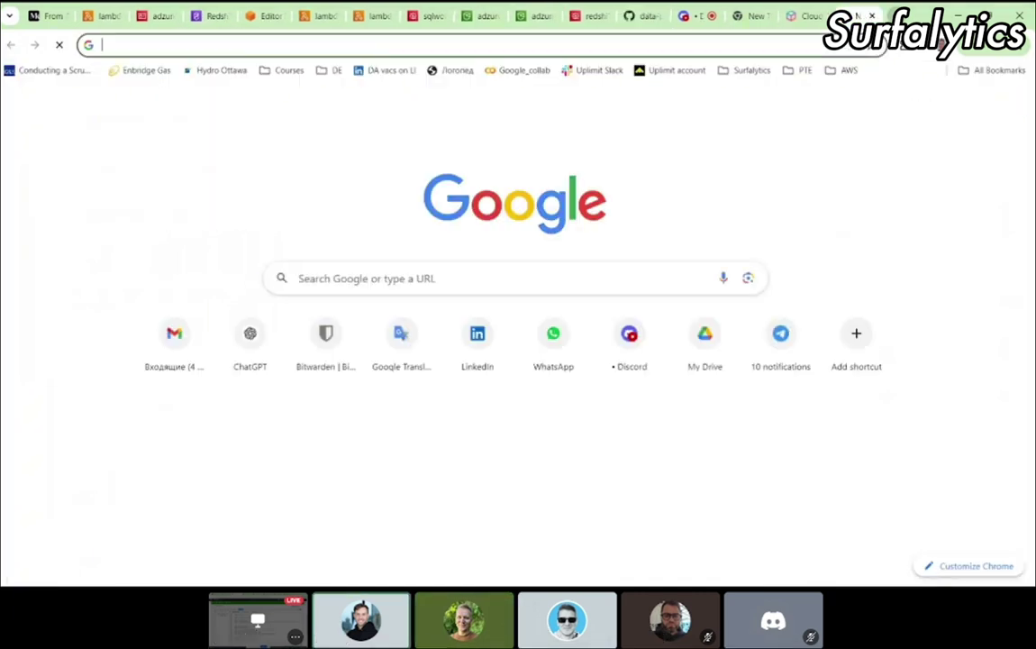
type("does")
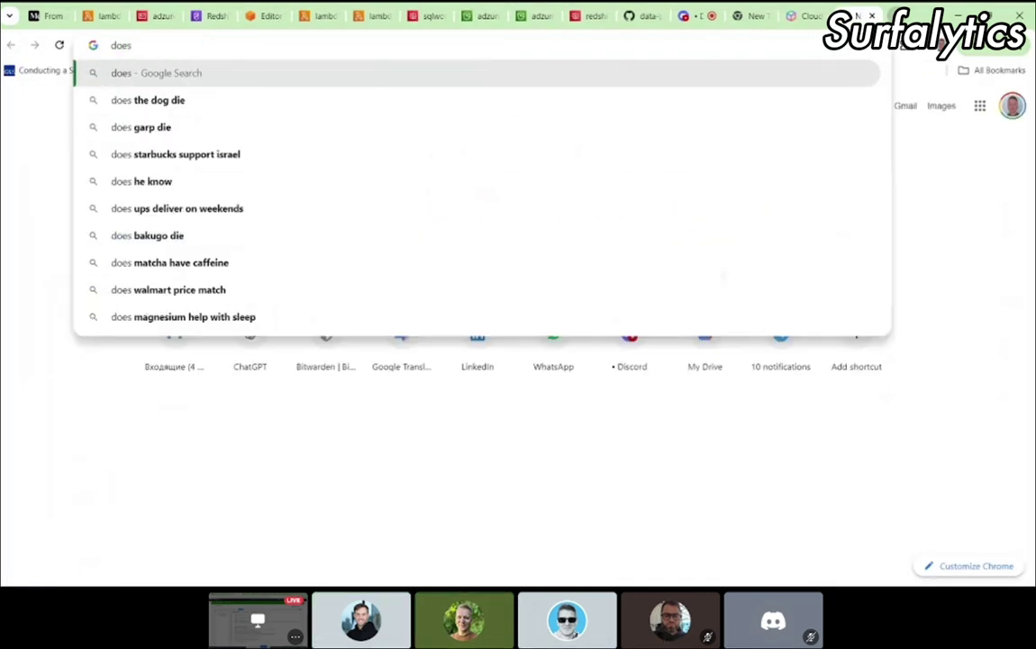
type(" redshift")
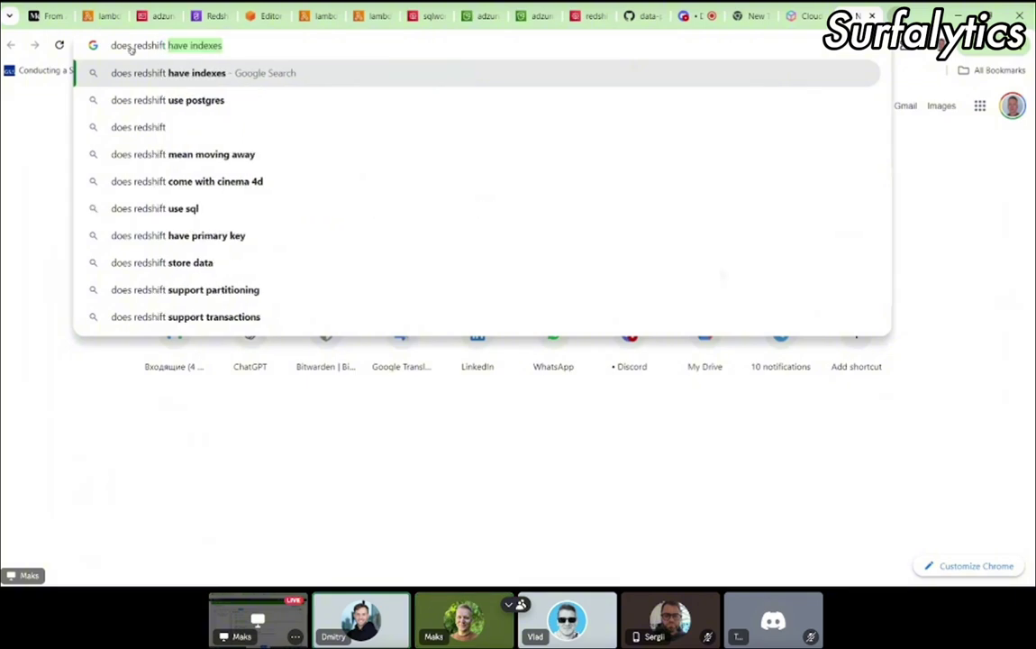
key("ctrl+a")
type("redshift")
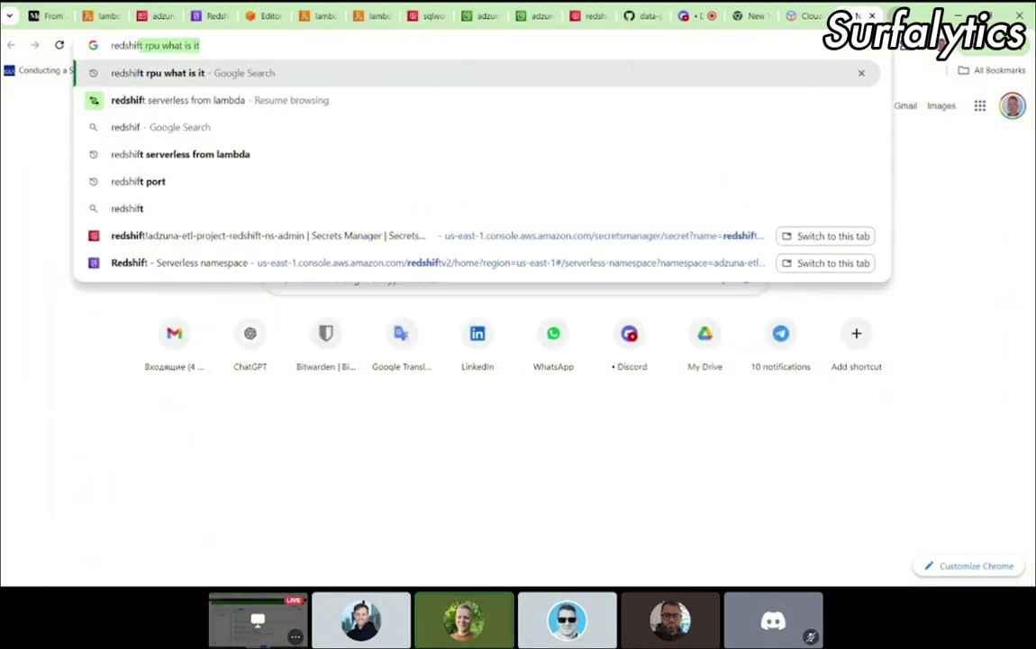
type(" upsert")
key("Return")
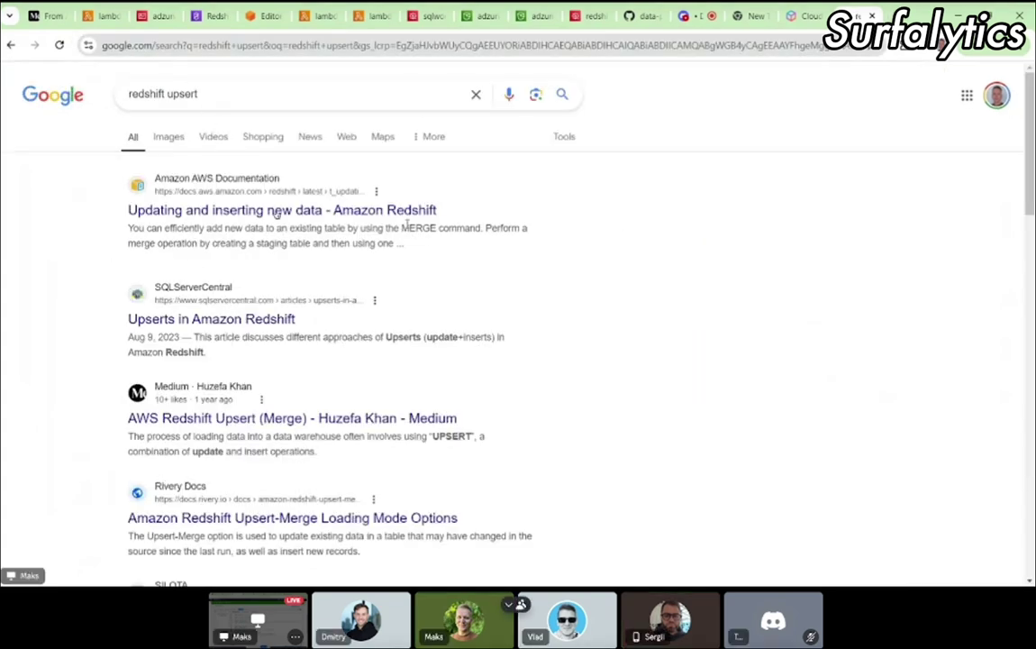
left_click(253, 320)
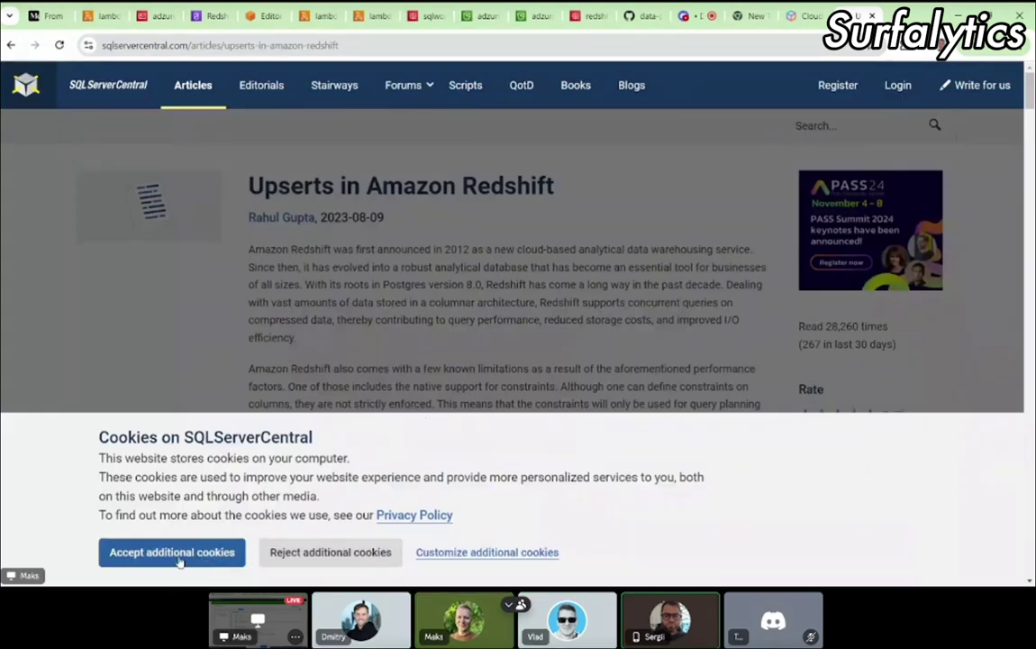
left_click(179, 557)
scroll(554, 448, "down", 10)
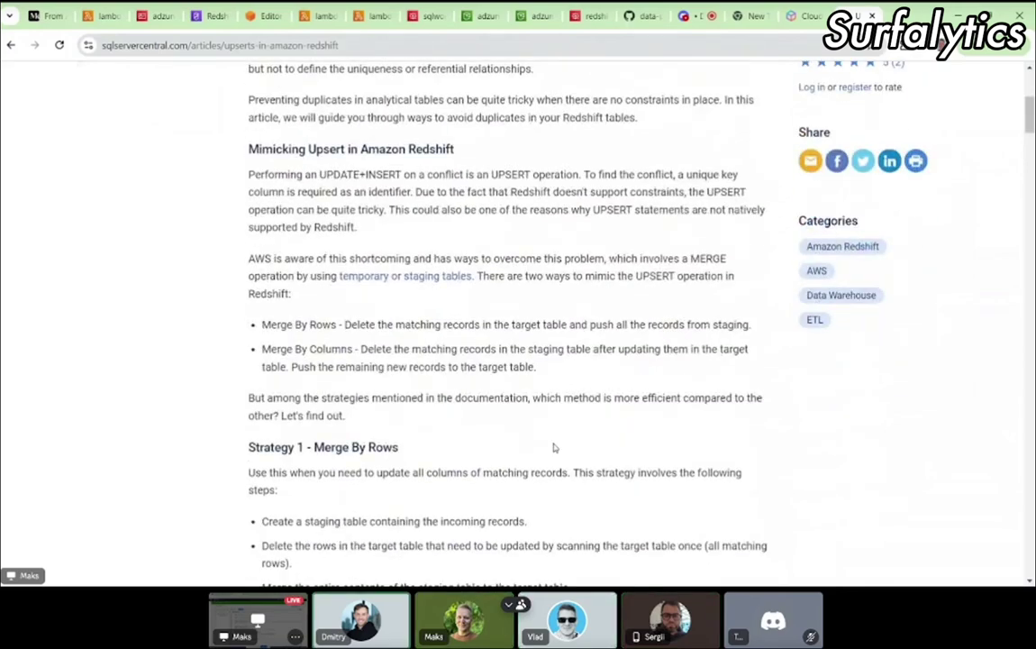
scroll(553, 447, "down", 6)
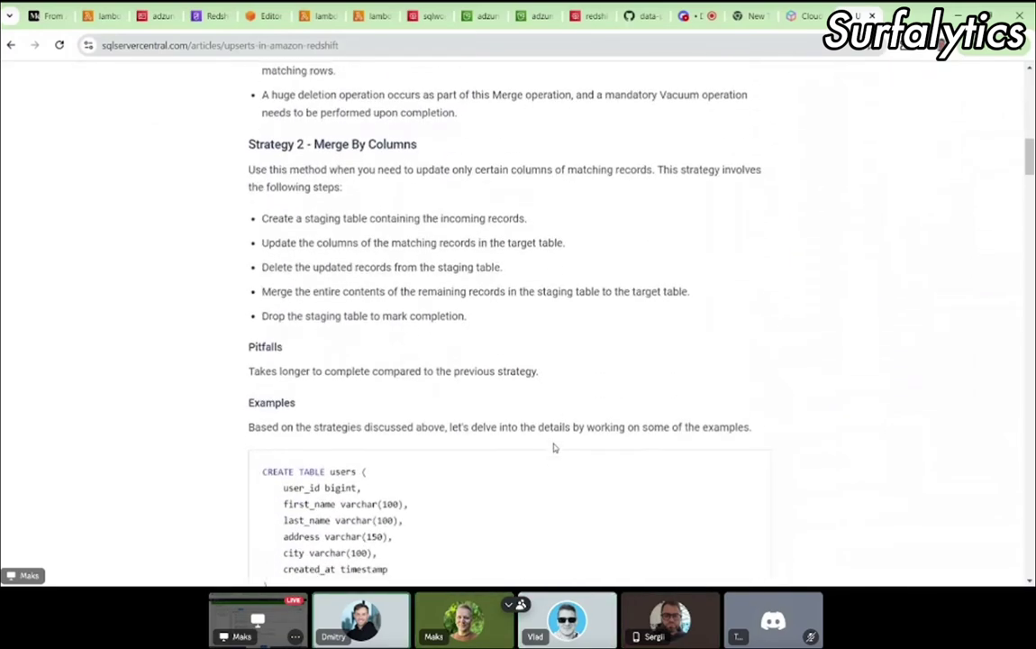
scroll(554, 448, "down", 6)
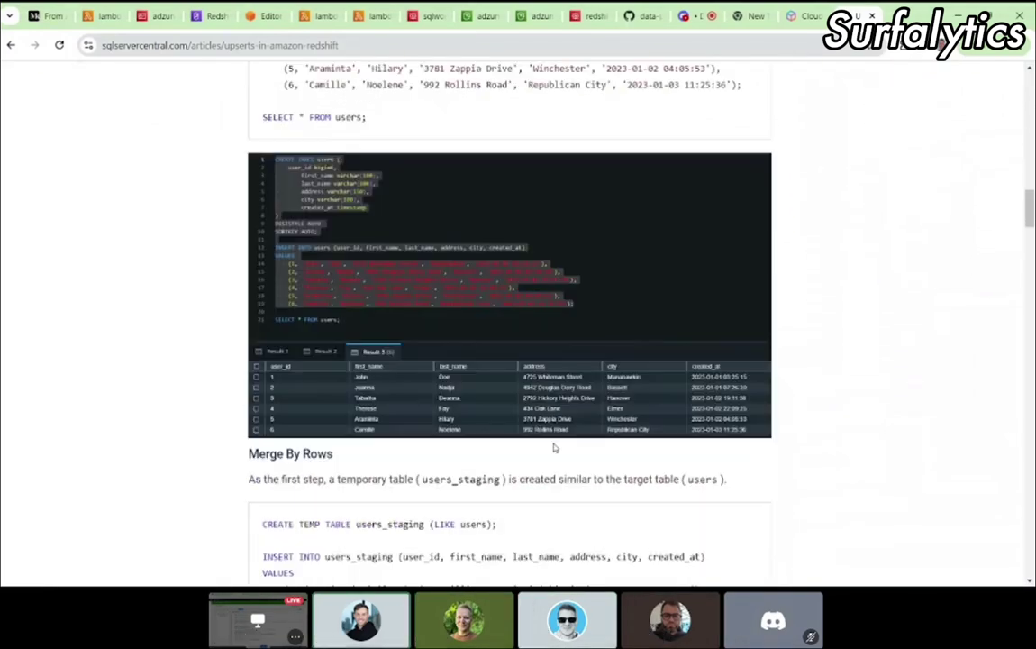
scroll(553, 447, "down", 4)
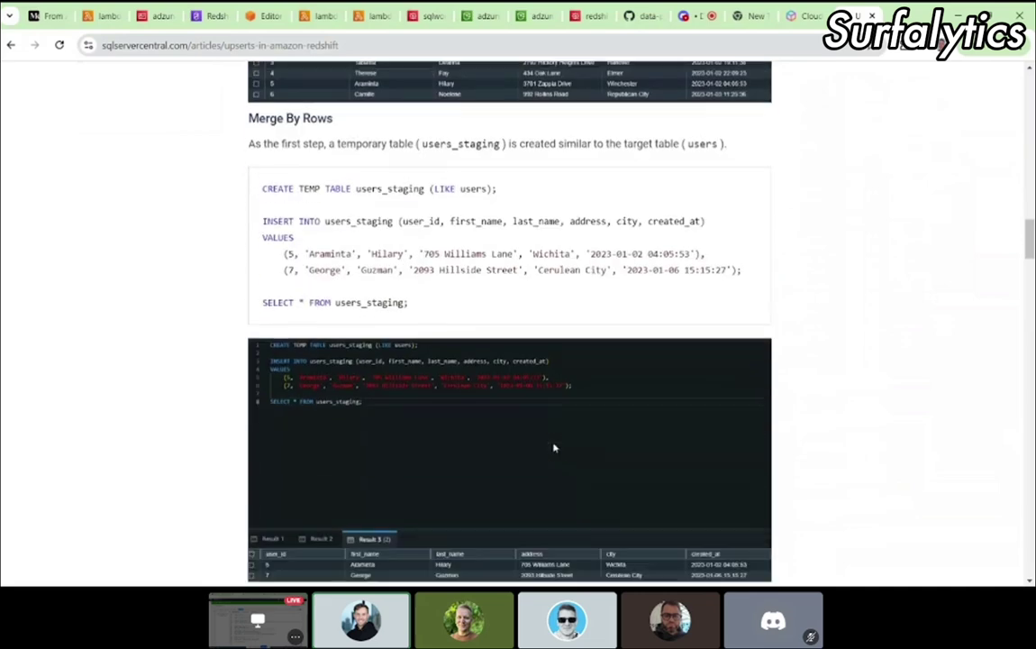
scroll(553, 448, "down", 4)
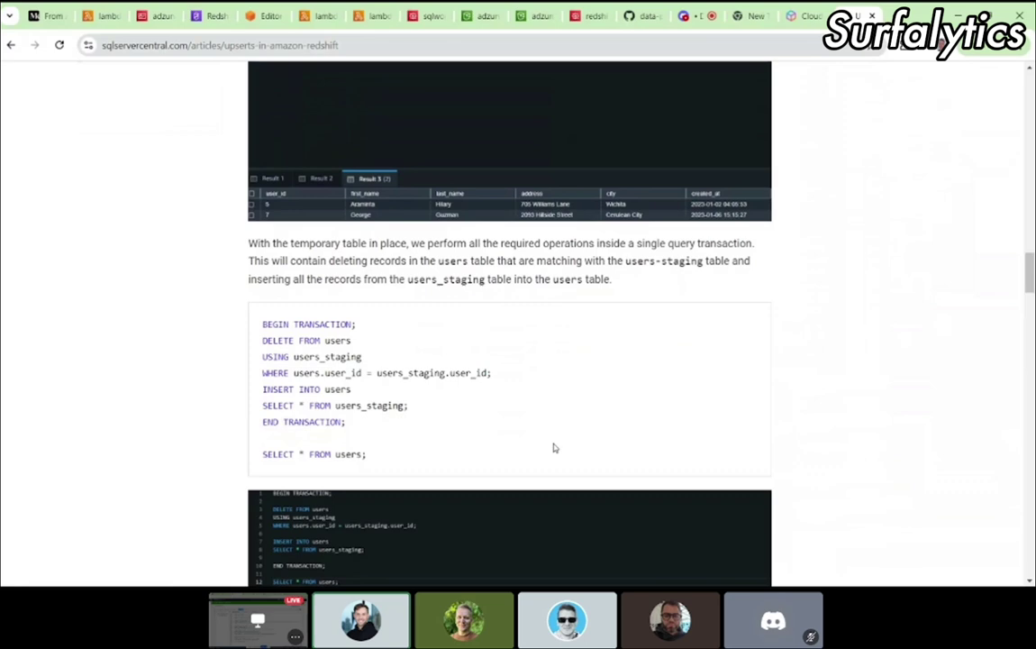
scroll(554, 448, "down", 5)
scroll(554, 444, "down", 3)
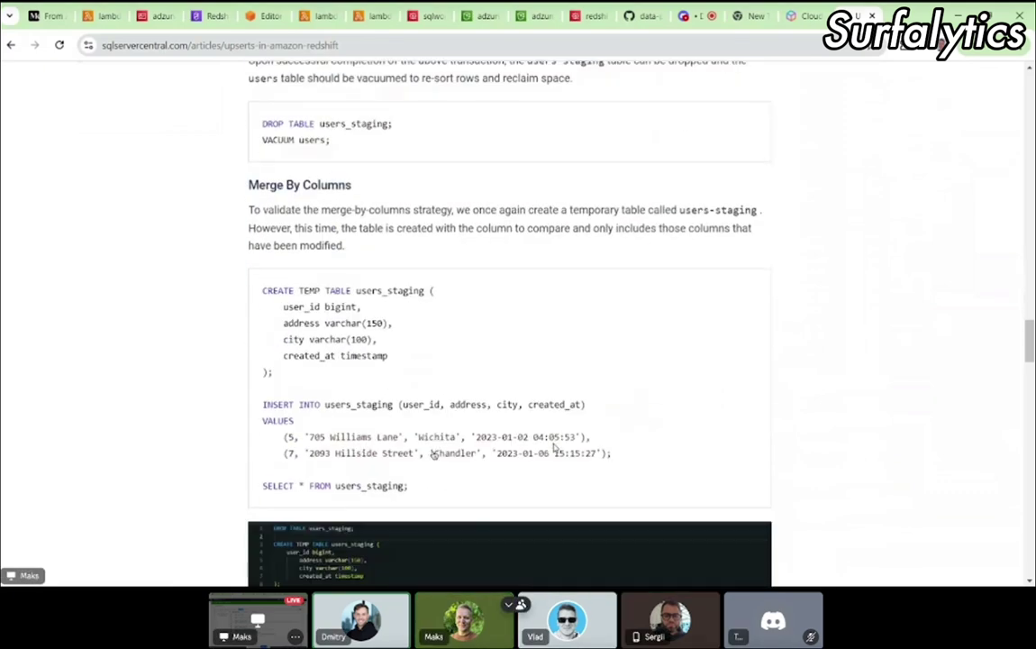
scroll(553, 447, "down", 5)
scroll(554, 447, "down", 4)
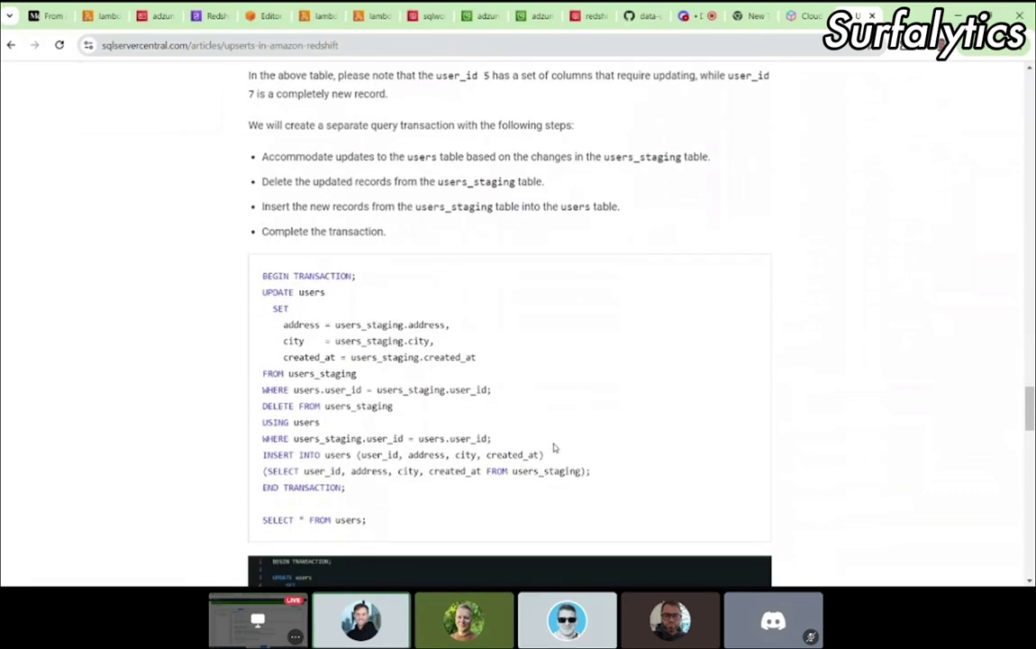
scroll(554, 448, "down", 7)
scroll(553, 448, "down", 3)
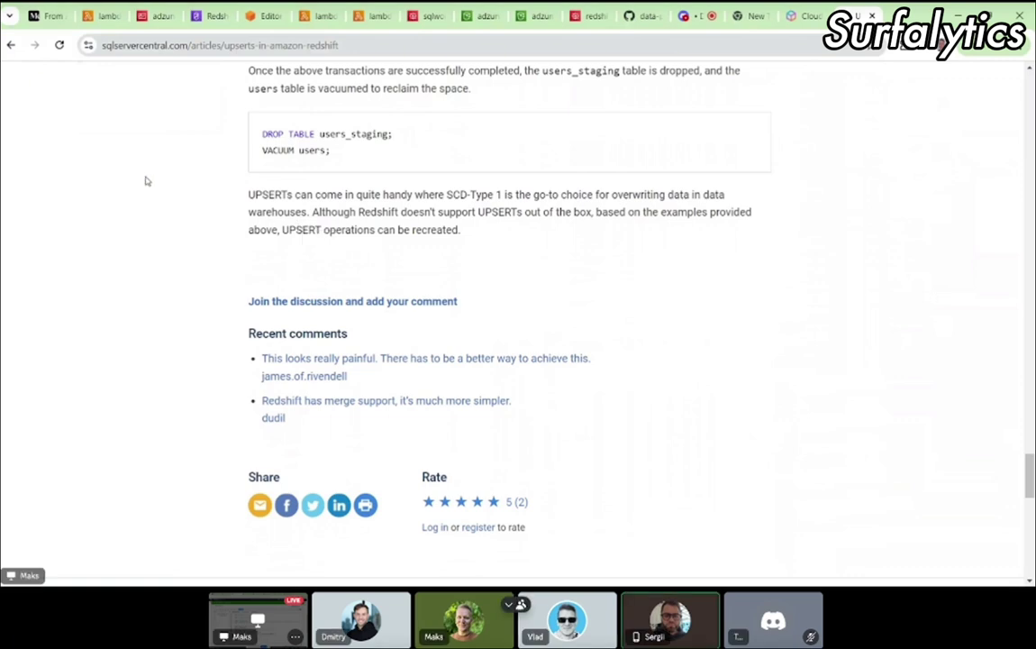
Step: Skim the Medium article 'AWS Redshift Upsert (Merge)' from the Google results, then return to them
left_click(12, 45)
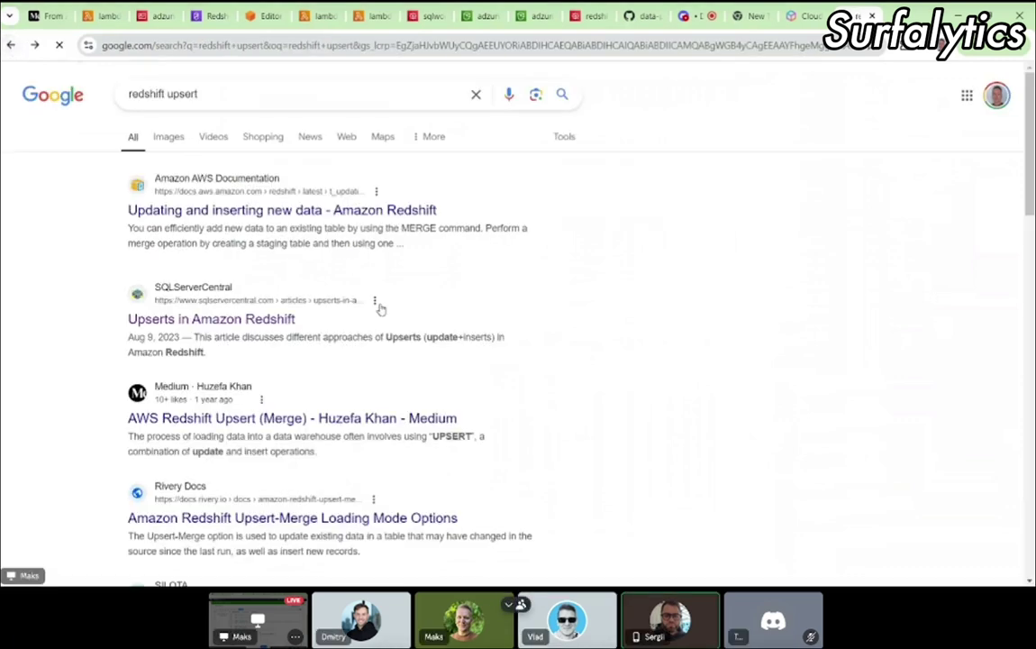
scroll(379, 305, "down", 2)
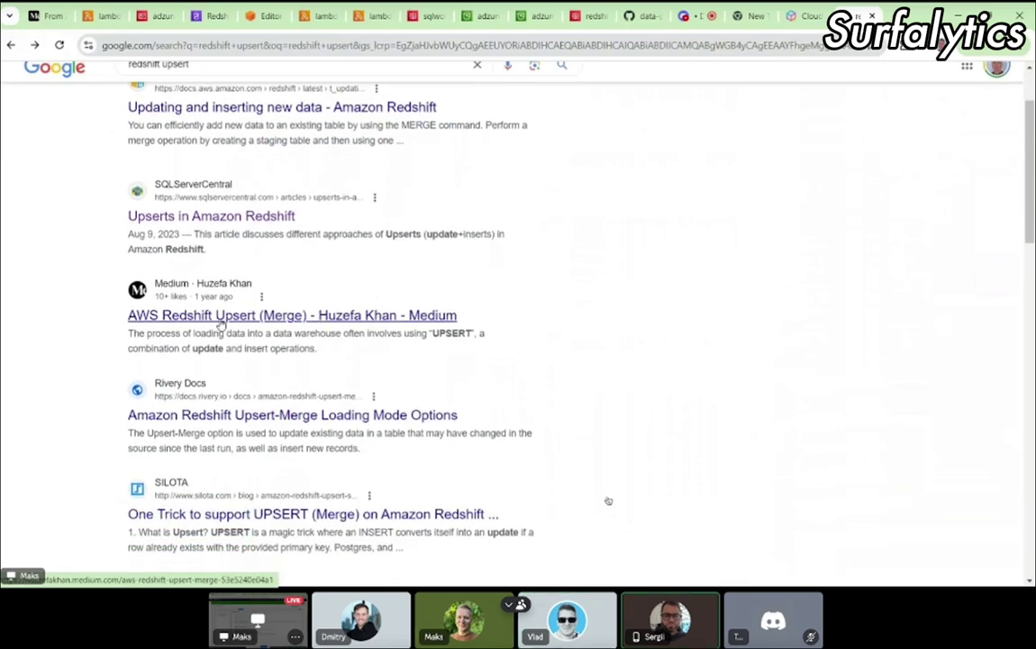
left_click(220, 321)
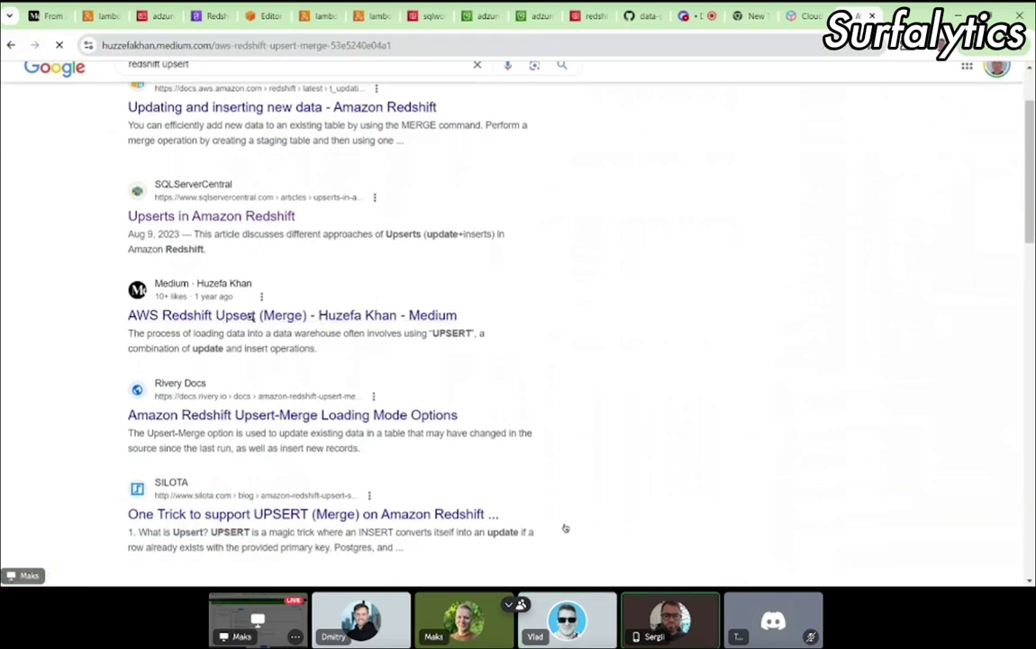
scroll(472, 426, "down", 15)
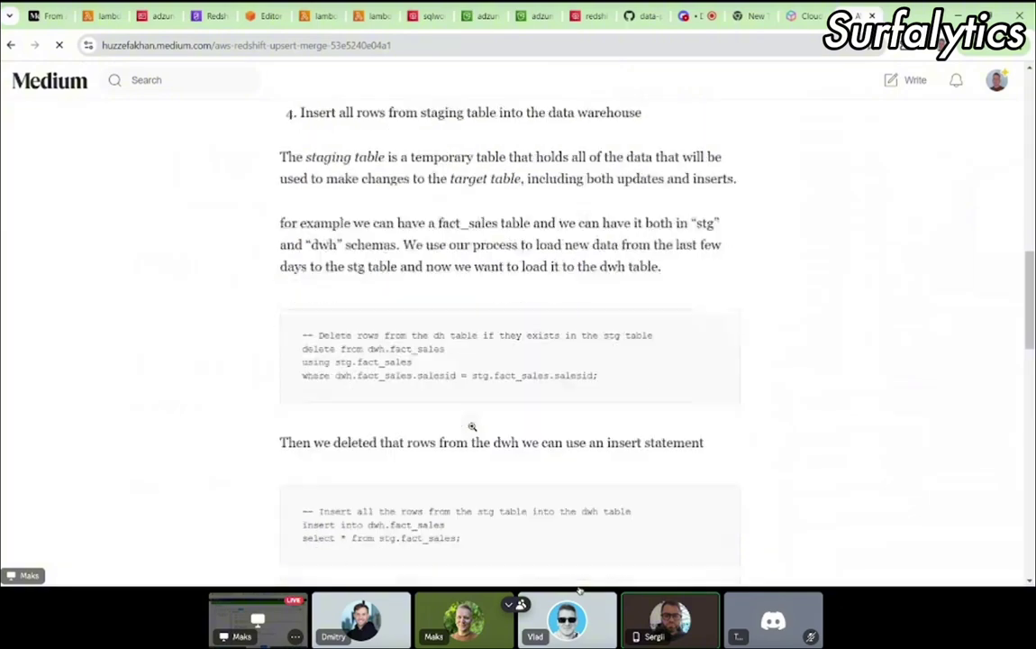
scroll(472, 431, "down", 3)
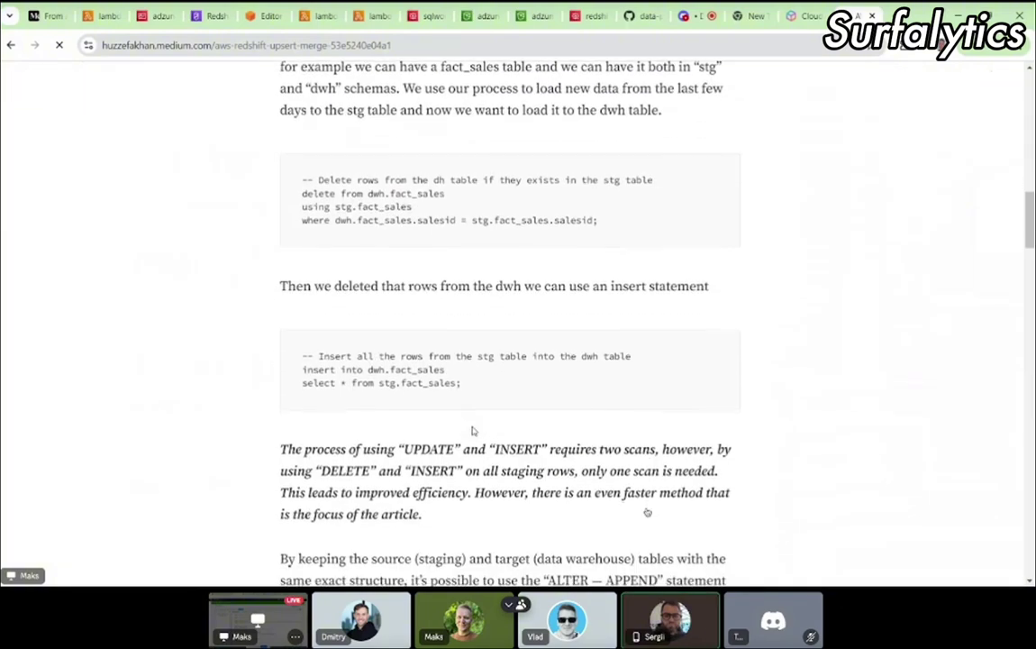
scroll(472, 428, "down", 7)
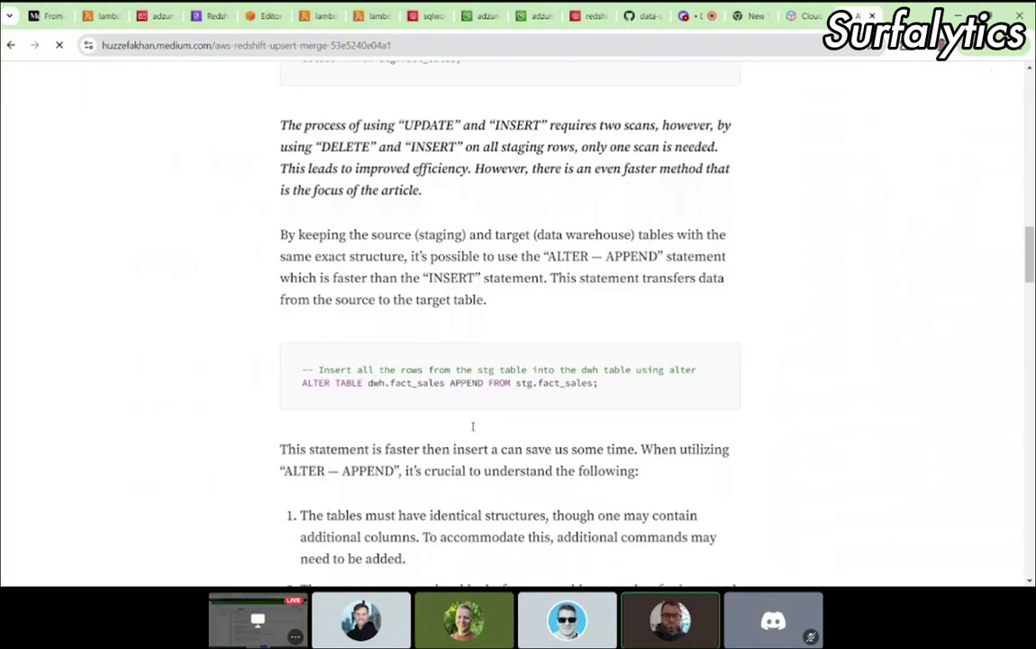
scroll(472, 431, "up", 10)
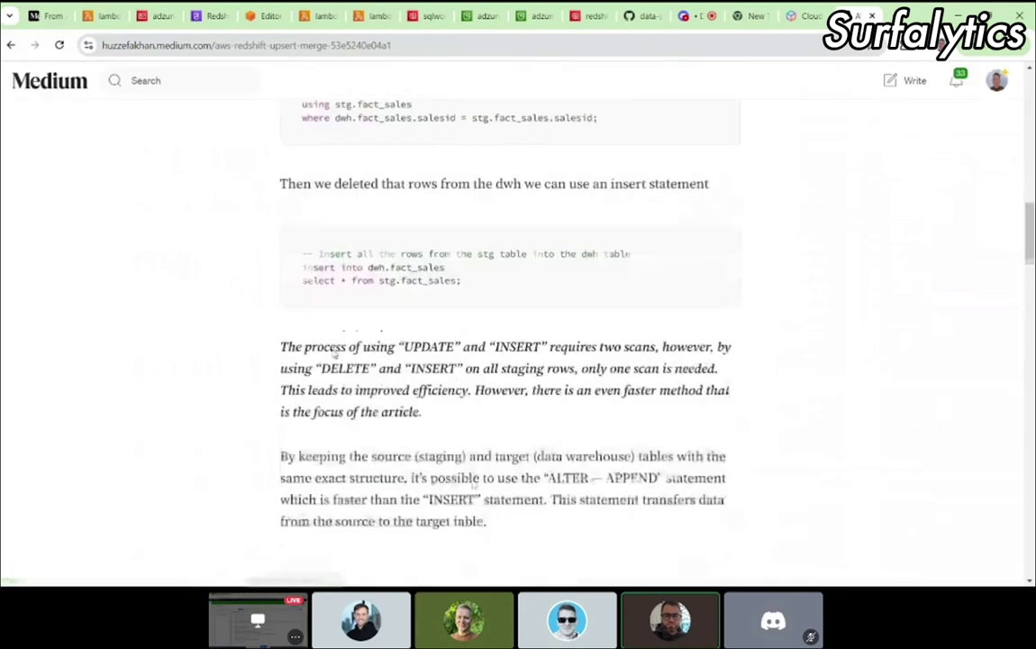
left_click(10, 44)
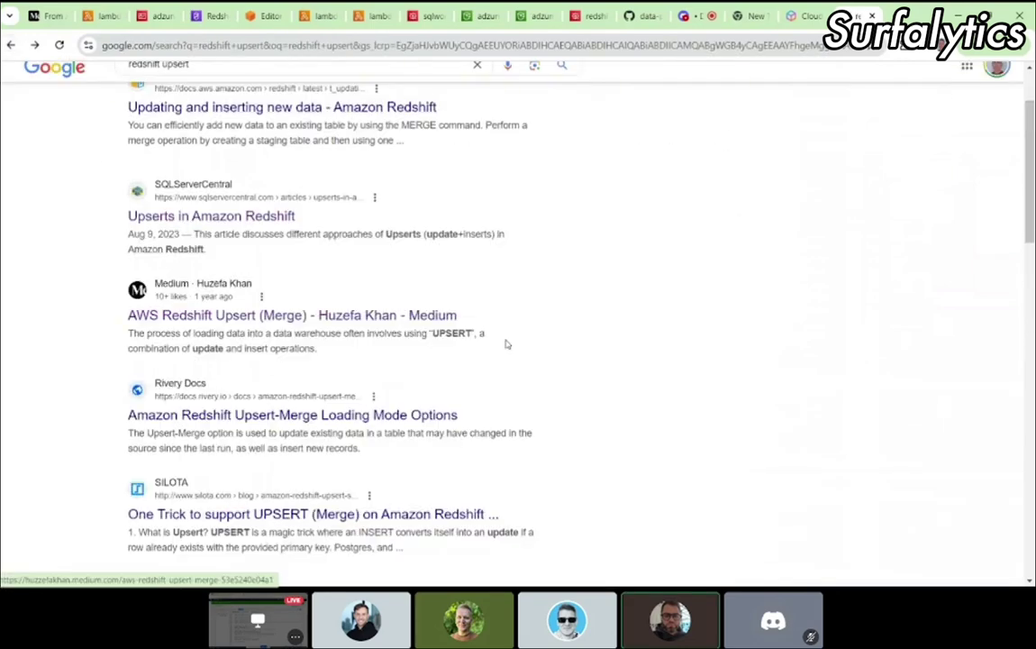
scroll(247, 396, "down", 2)
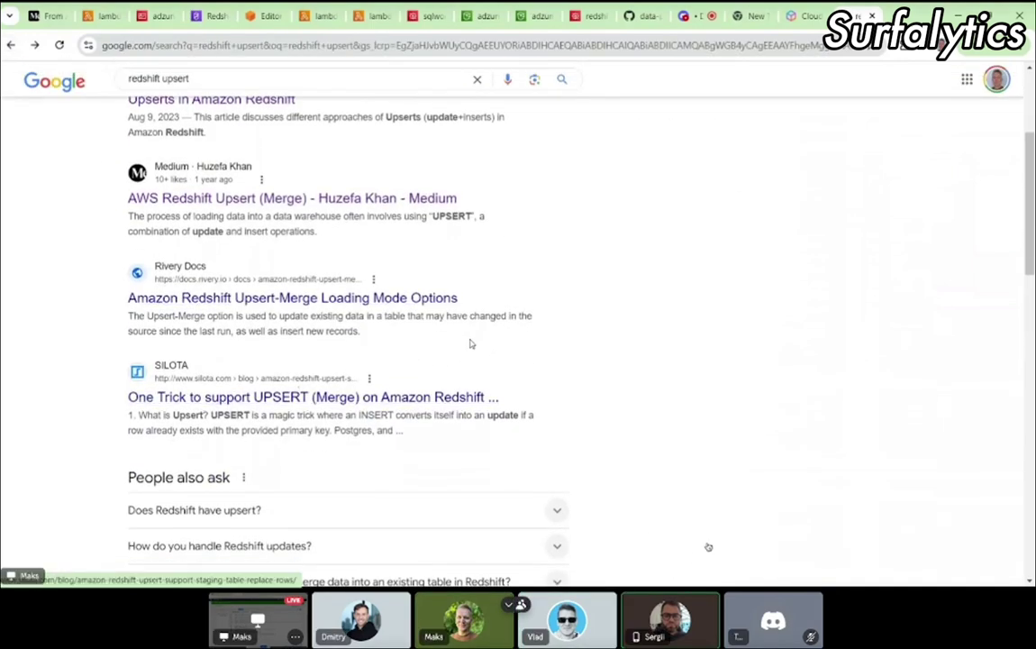
Step: Read the Rivery Docs upsert-merge page through its Switch-Merge, Delete-Insert and Merge sections
left_click(363, 300)
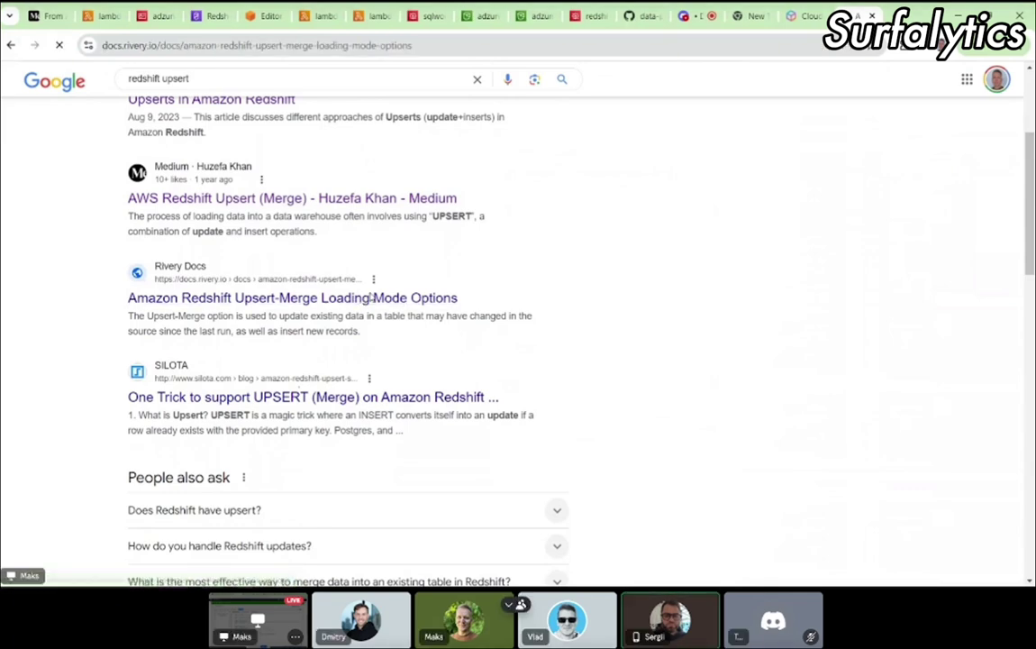
scroll(824, 436, "down", 15)
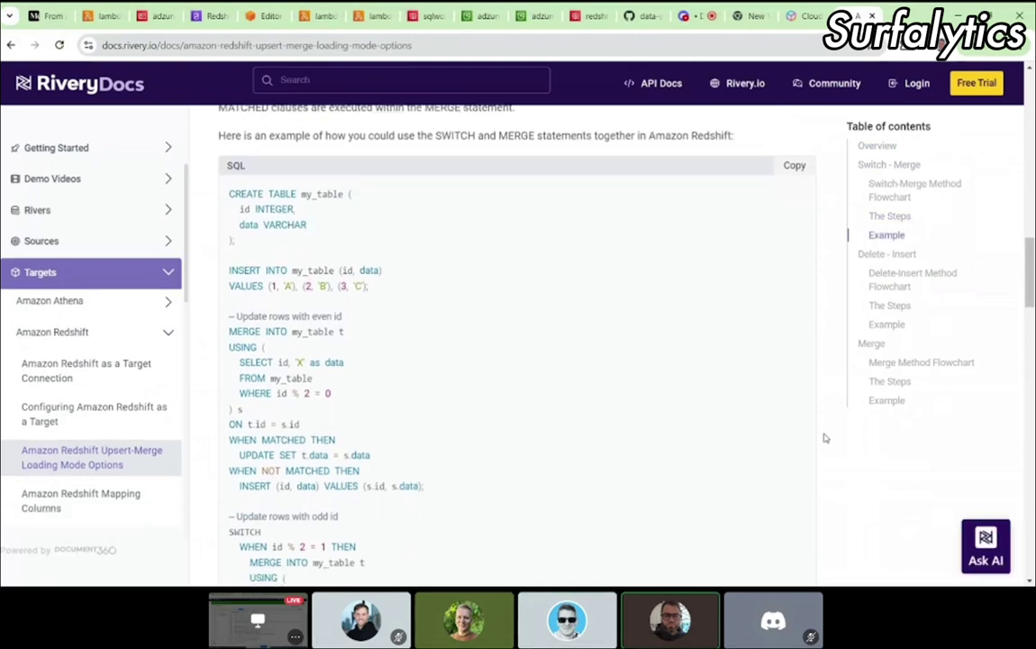
scroll(552, 396, "up", 3)
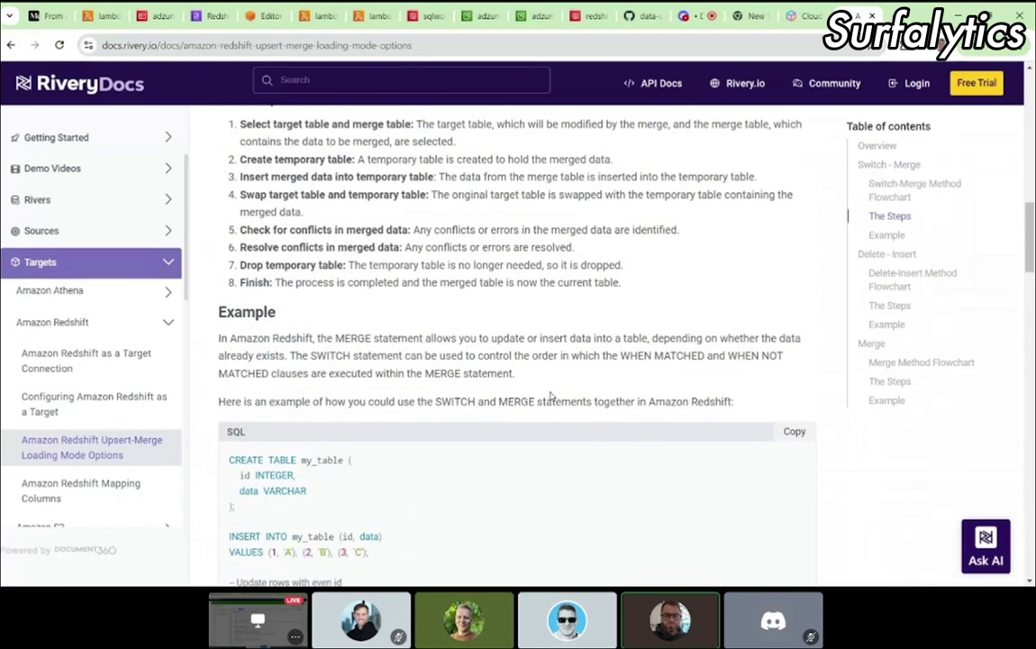
scroll(551, 397, "down", 3)
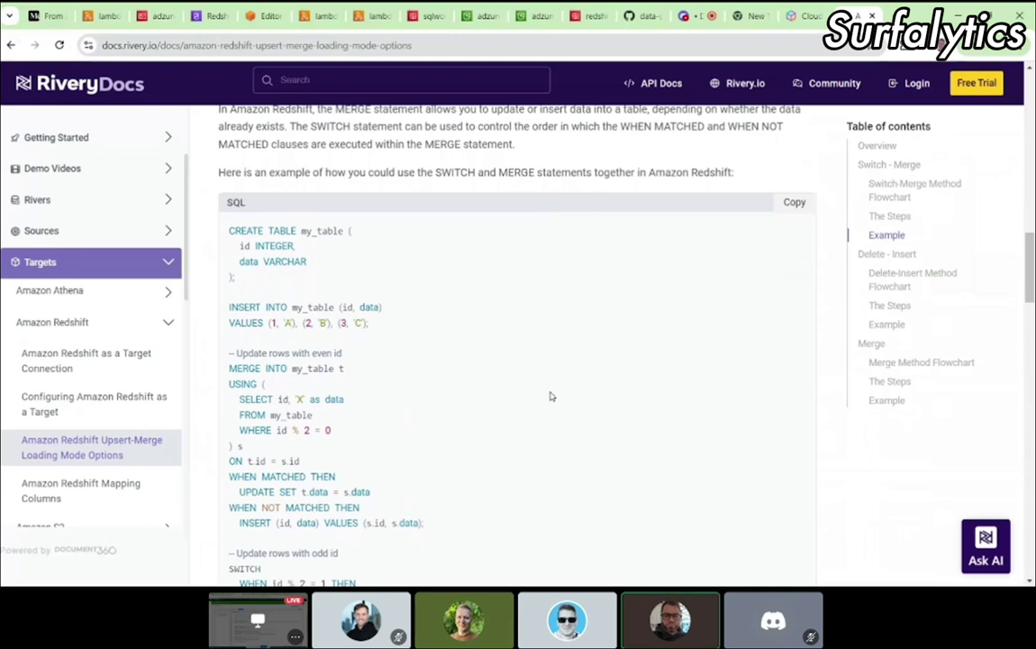
scroll(551, 397, "down", 6)
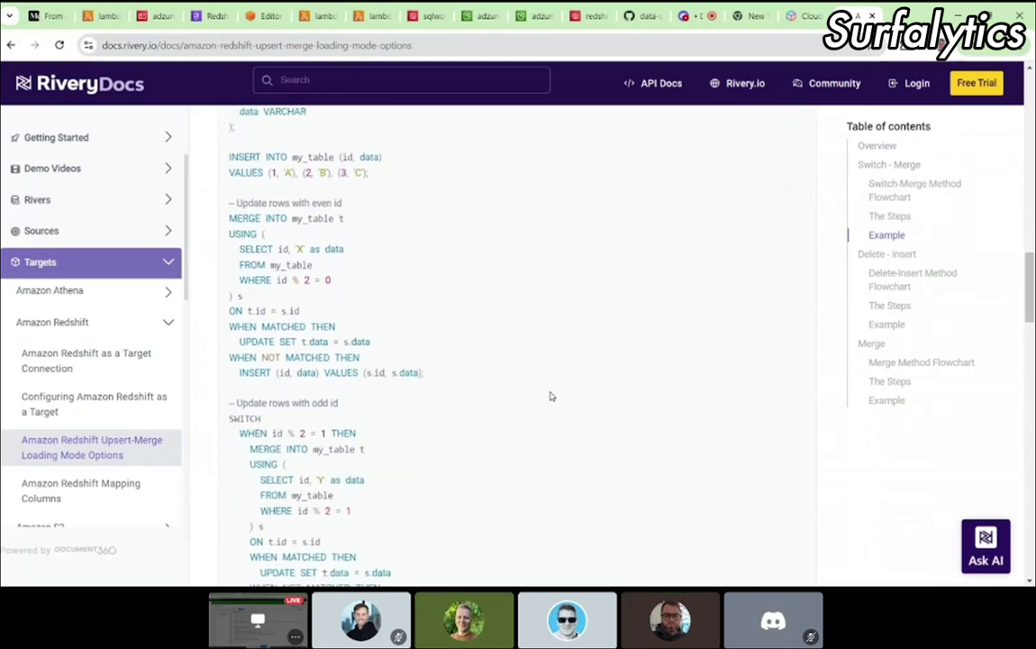
scroll(552, 396, "down", 8)
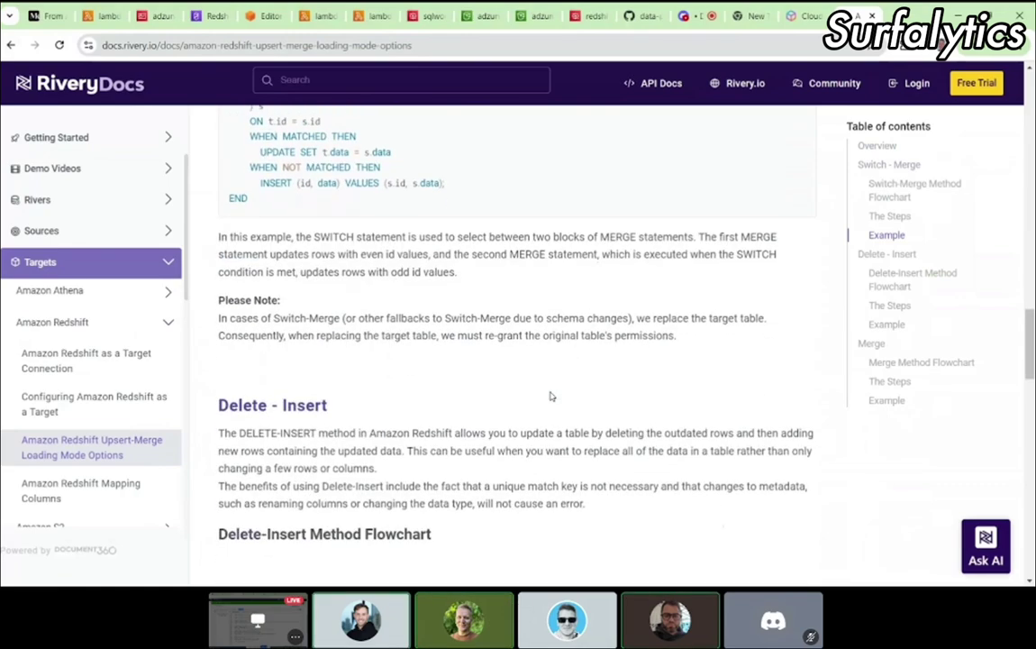
scroll(551, 396, "down", 5)
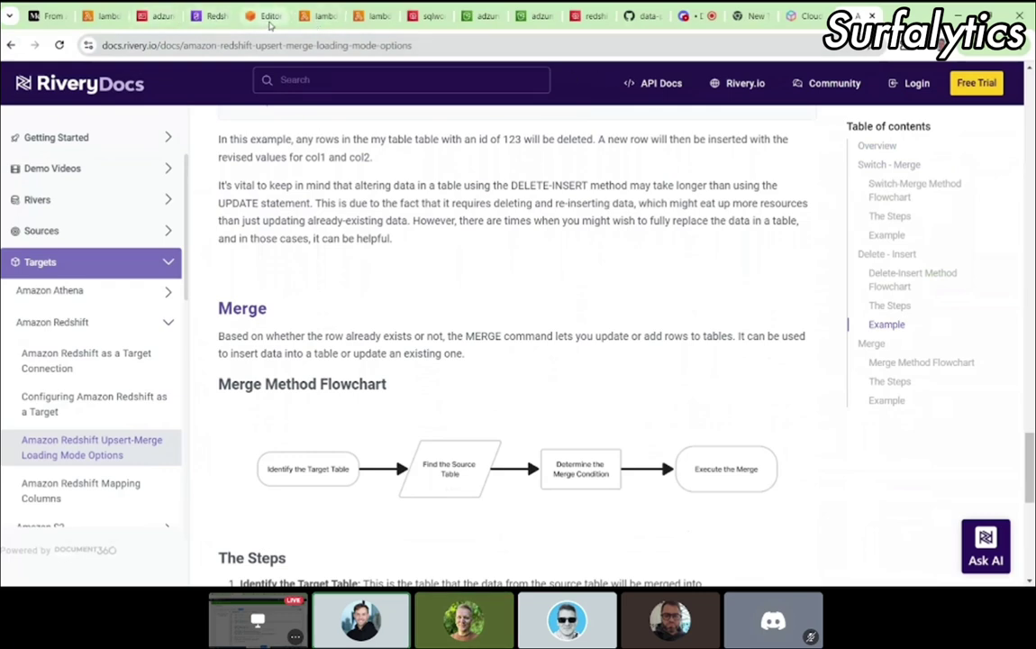
Step: Run the staging_jobs row-count query on line 4 of the Redshift query editor
left_click(261, 15)
triple_click(317, 195)
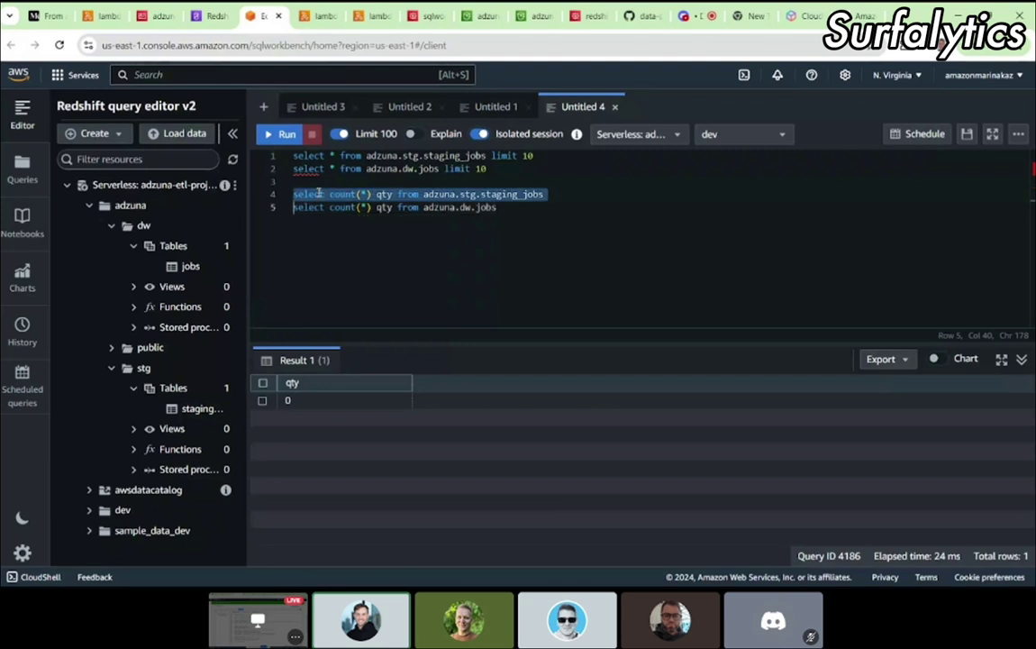
left_click(279, 134)
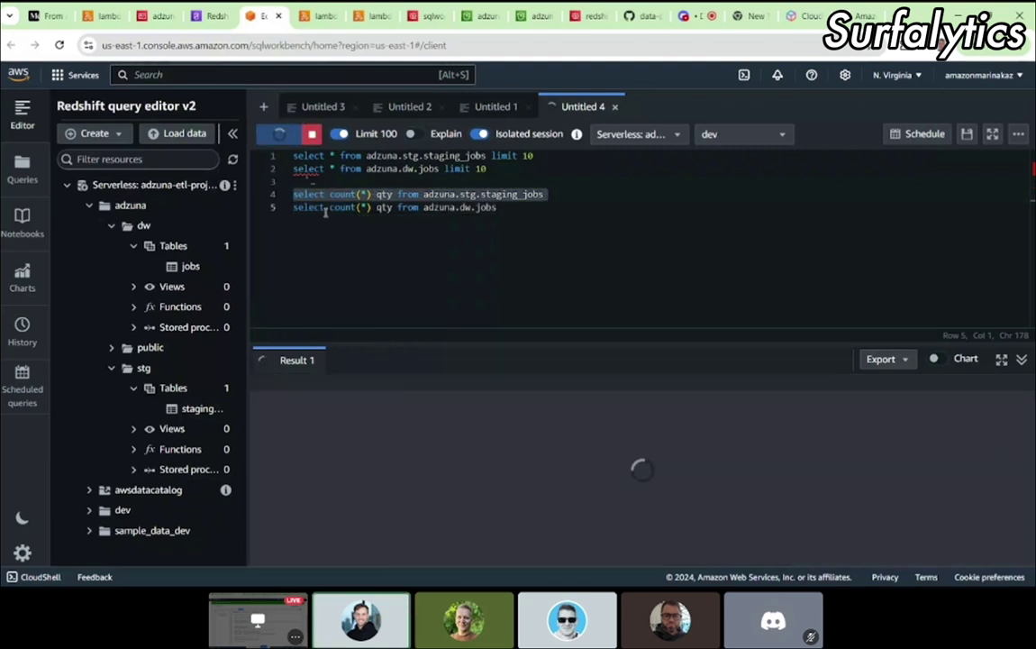
Step: Check the file in the S3 to_migrate folder, then review the transform and load functions' results
left_click(475, 15)
left_click(358, 474)
left_click_drag(352, 467, 317, 15)
key("ctrl+c")
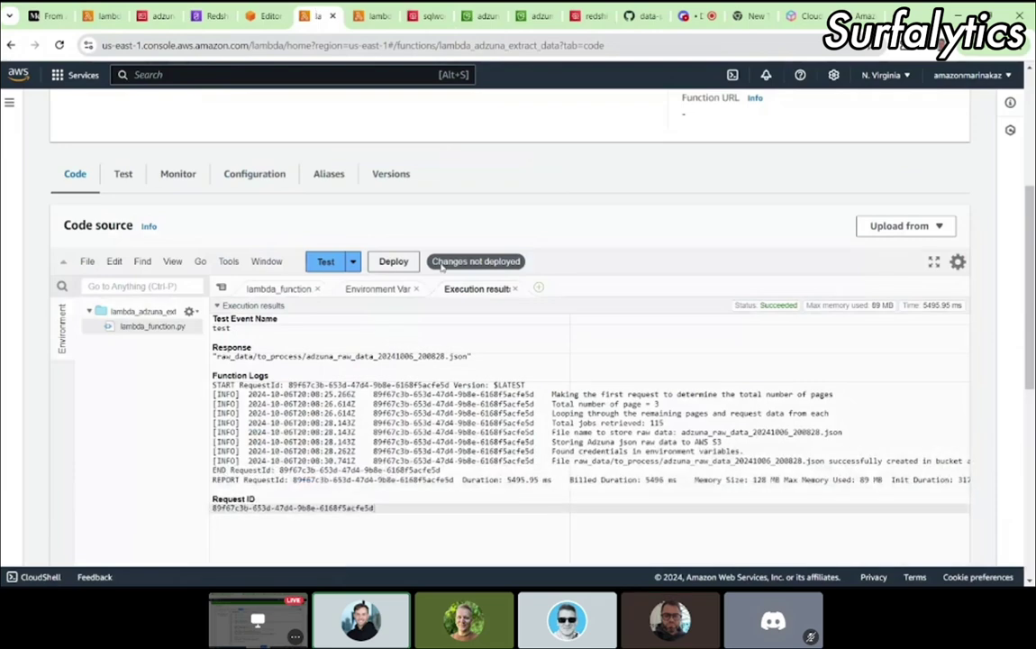
scroll(441, 267, "up", 5)
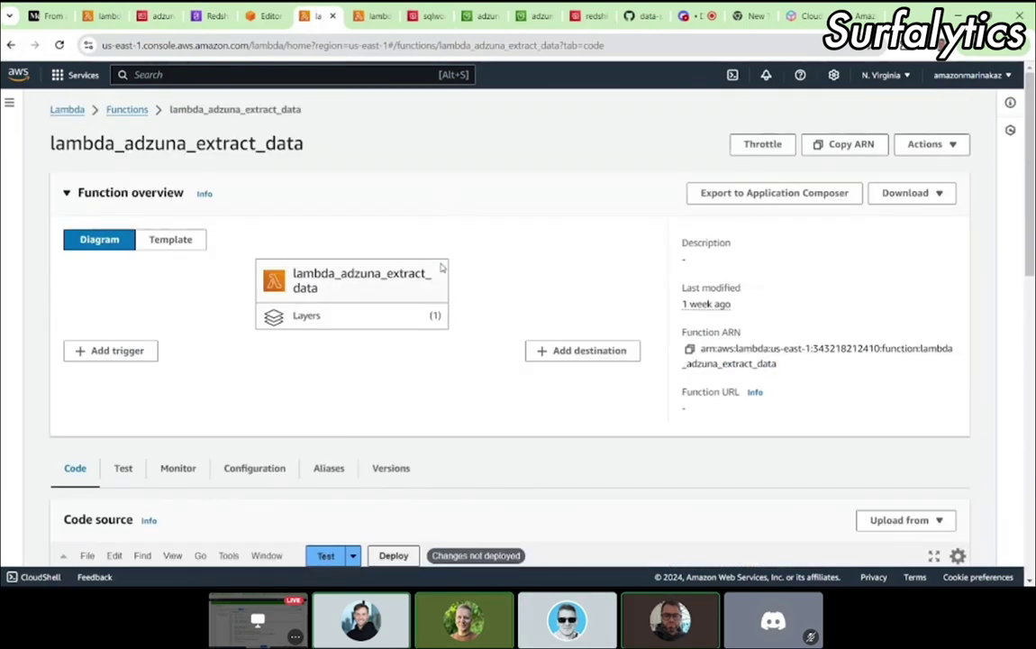
left_click(375, 19)
scroll(396, 268, "up", 15)
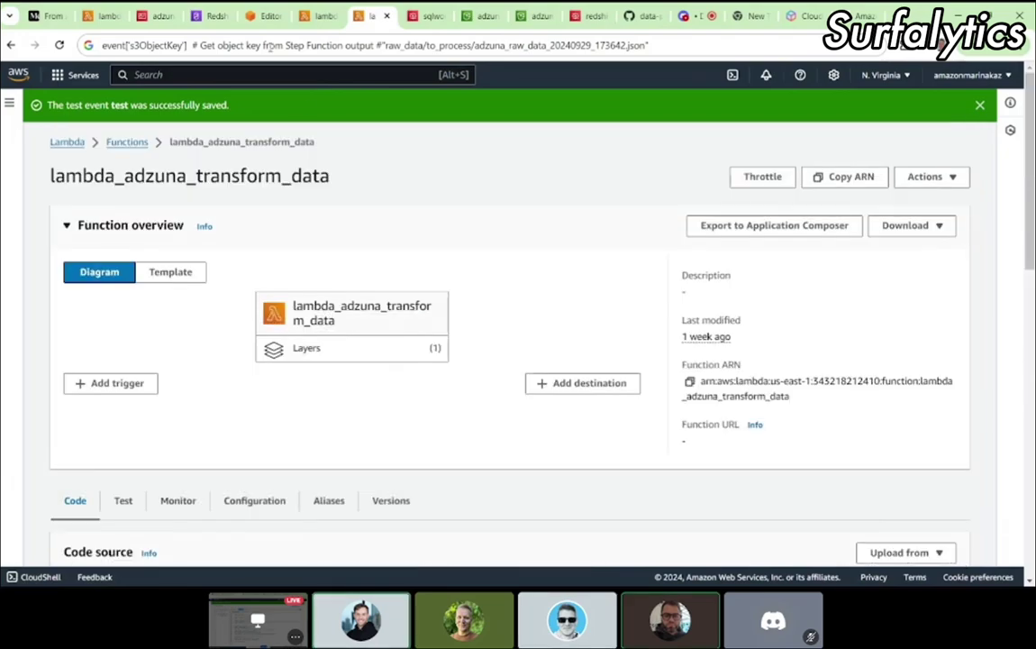
left_click(102, 15)
scroll(272, 245, "up", 10)
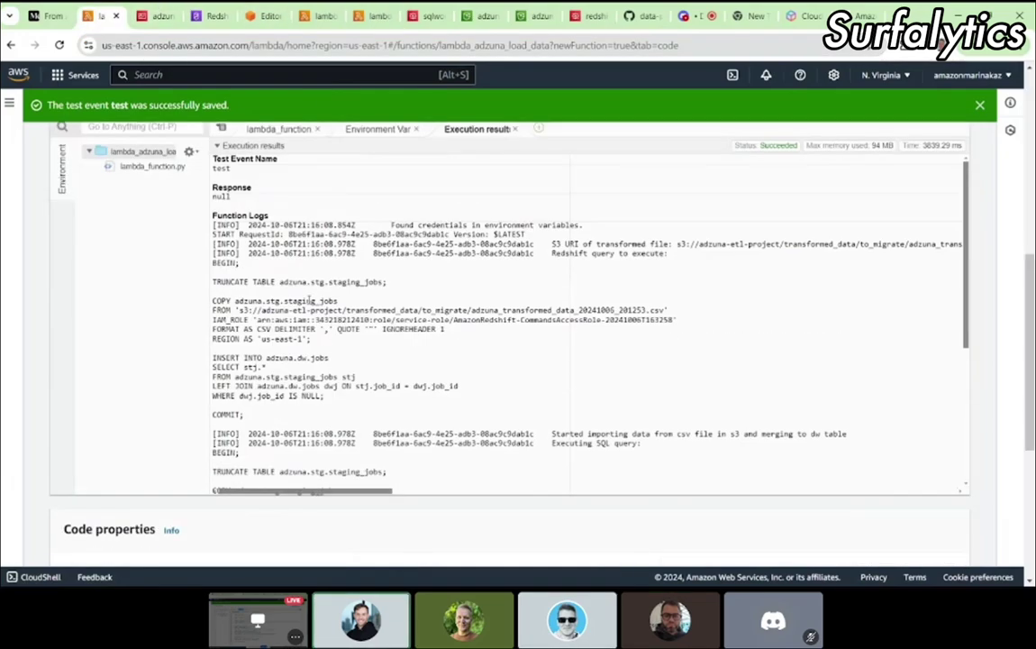
Step: Repoint the test event JSON's file path to the 20241006_195939 CSV file
scroll(308, 300, "down", 3)
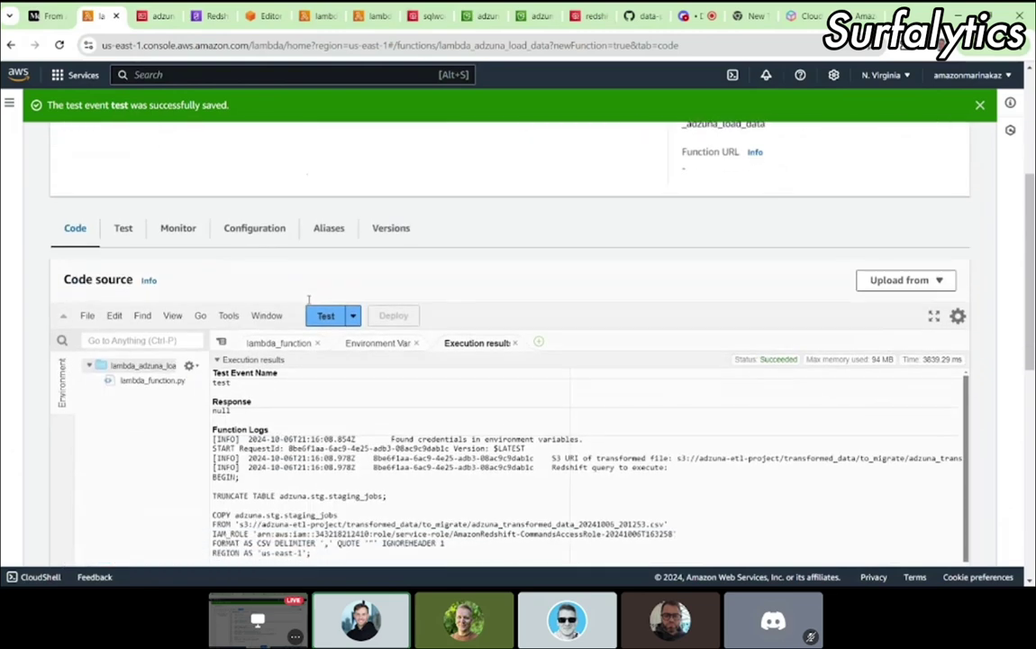
left_click(354, 315)
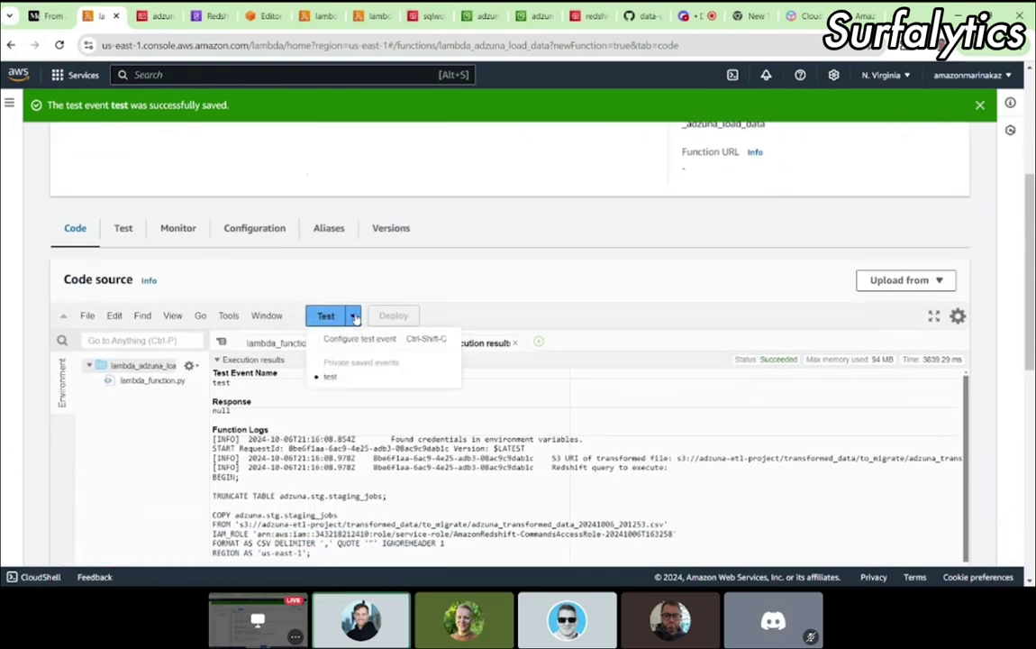
left_click(356, 339)
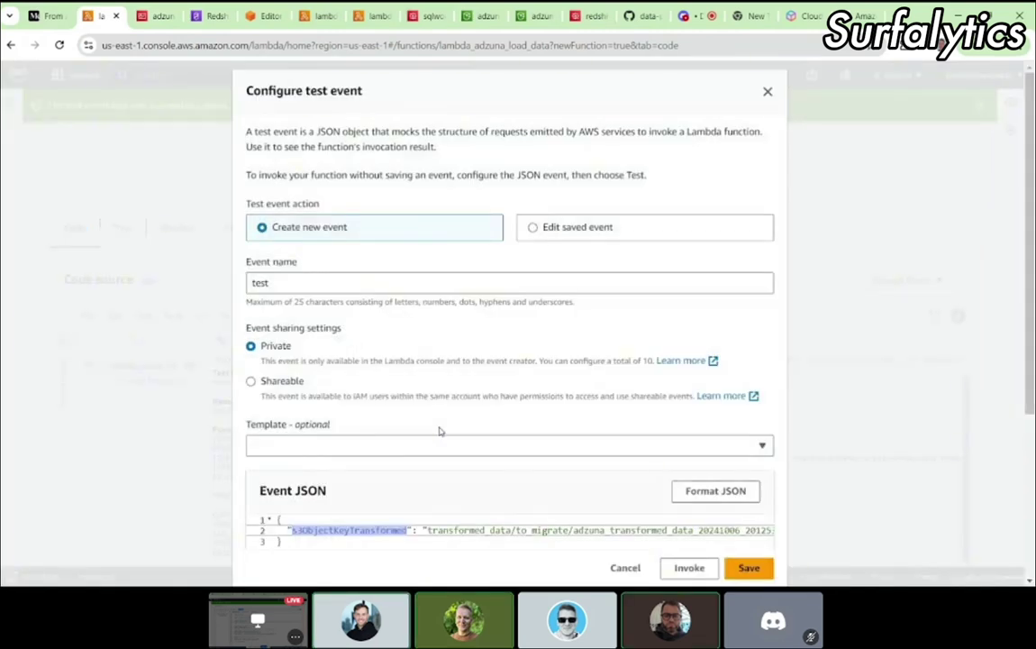
scroll(440, 429, "down", 3)
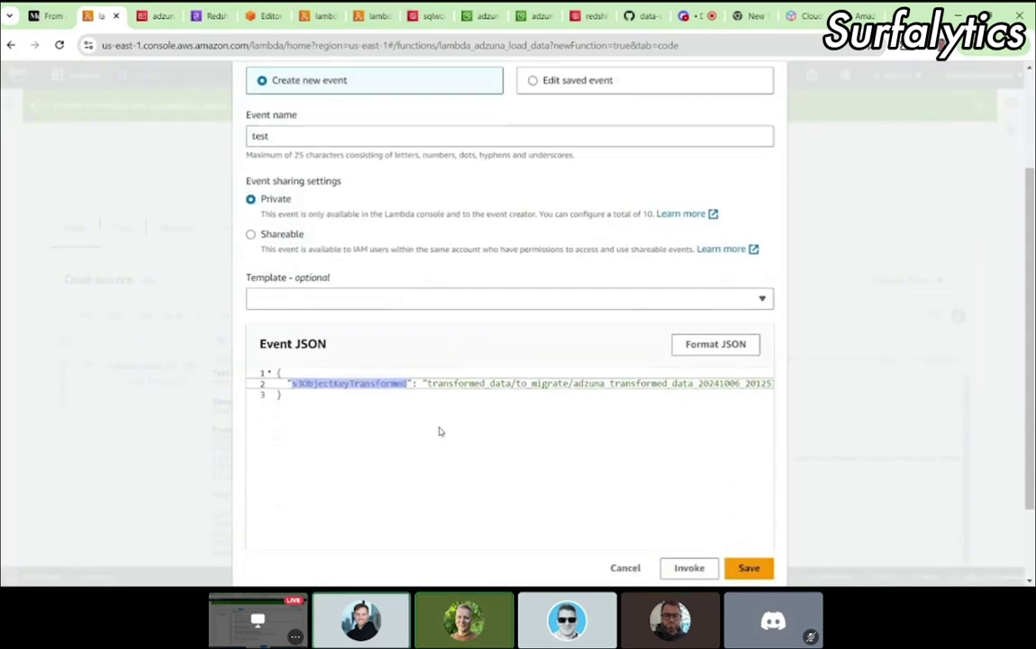
left_click(488, 375)
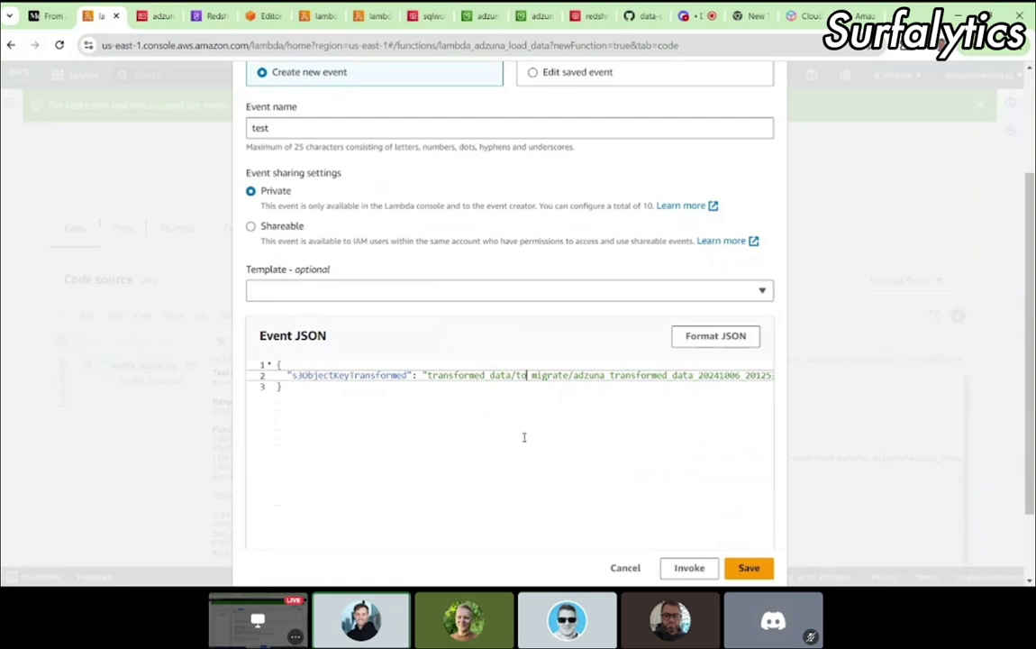
key("Left")
key("Left")
key("Left")
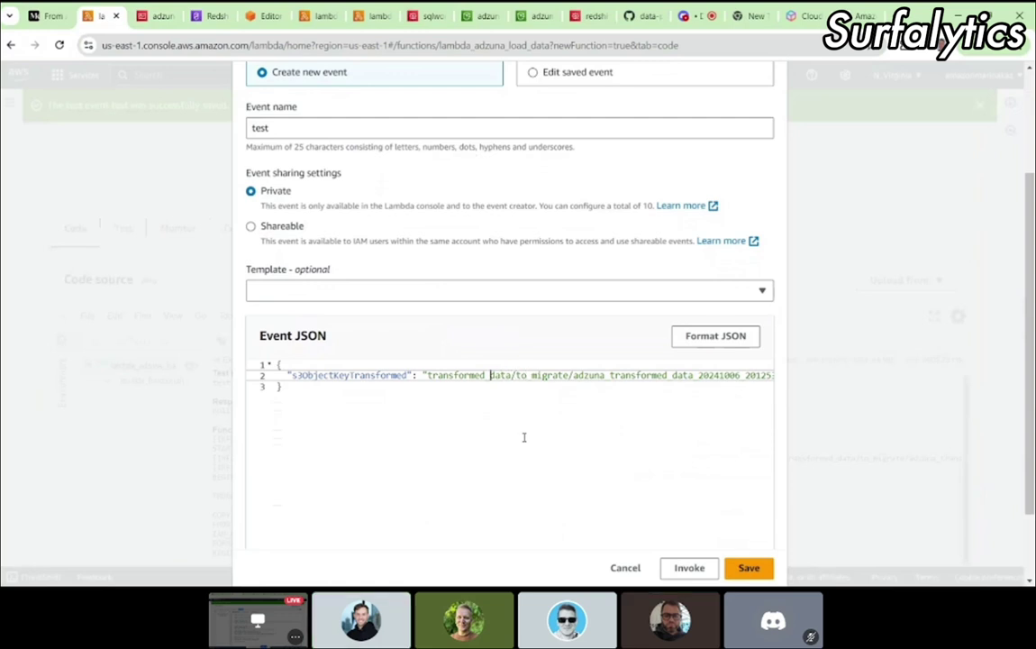
key("End")
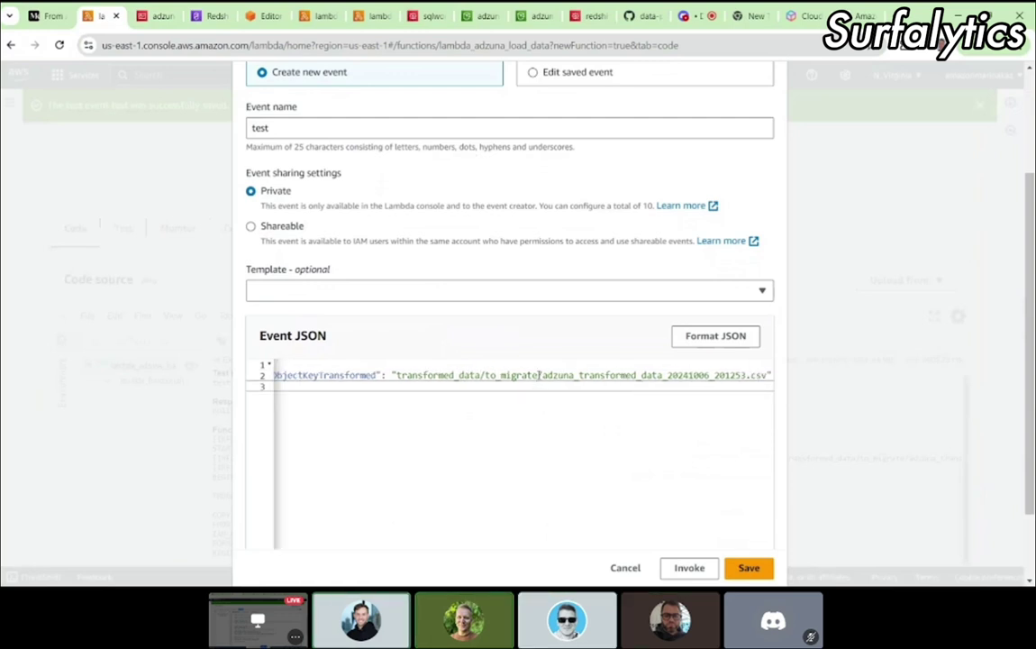
left_click_drag(541, 374, 753, 375)
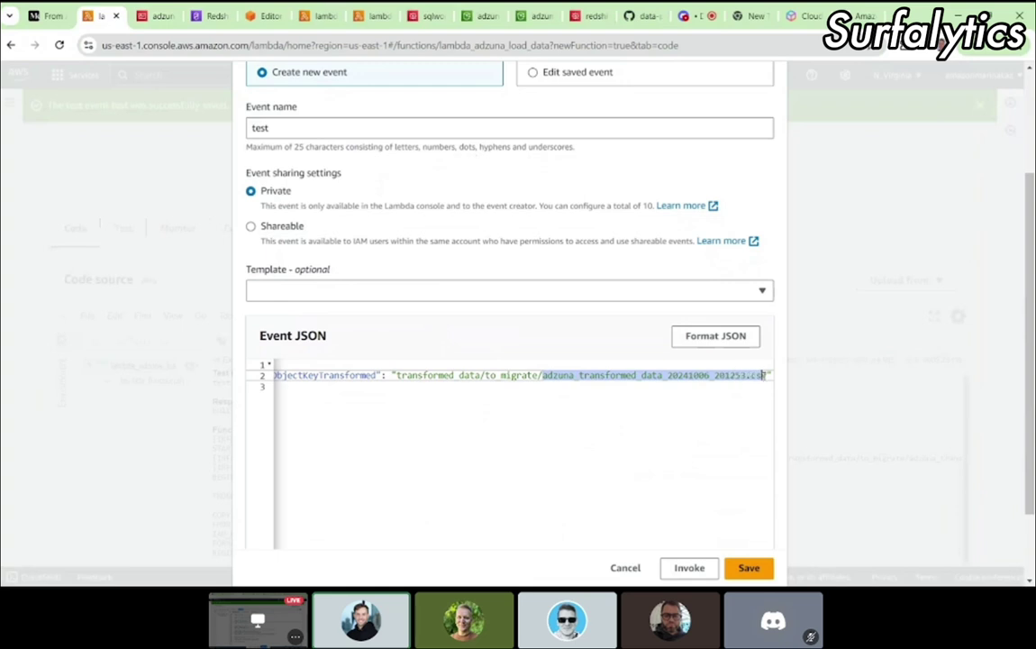
key("BackSpace")
key("ctrl+v")
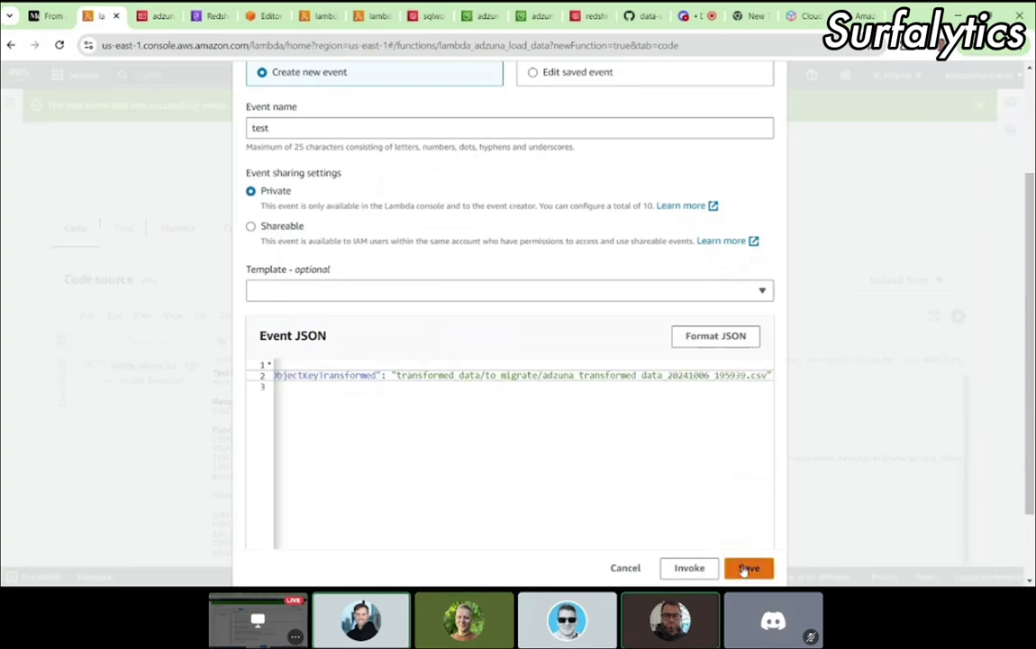
Step: Try saving under the name test, cancel after the name-exists error, and reopen test event configuration
left_click(748, 568)
left_click(695, 542)
key("ctrl+a")
key("ctrl+c")
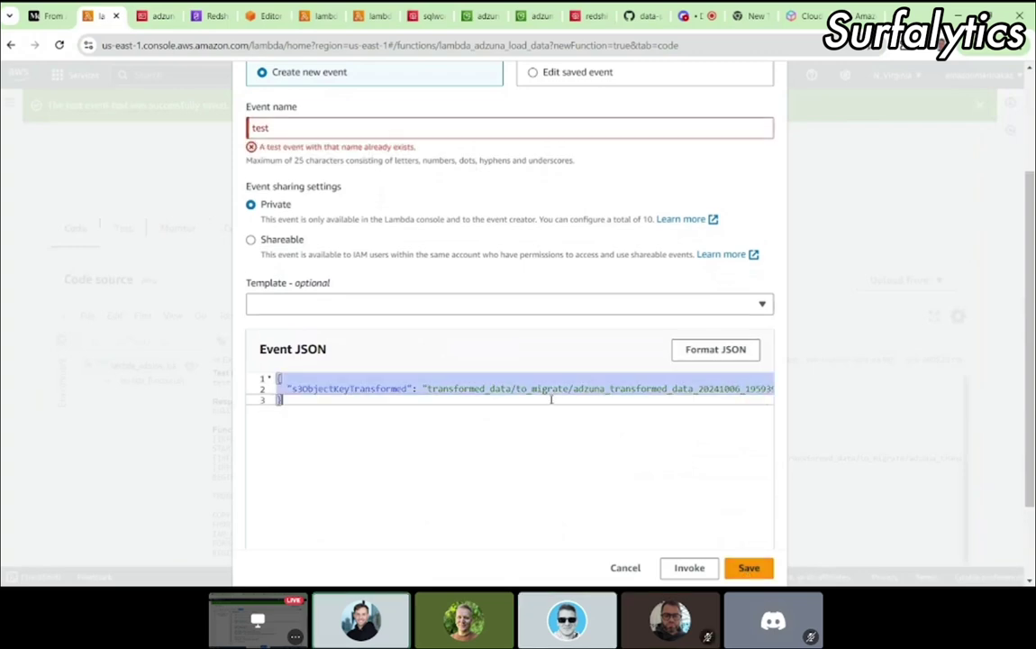
left_click(600, 568)
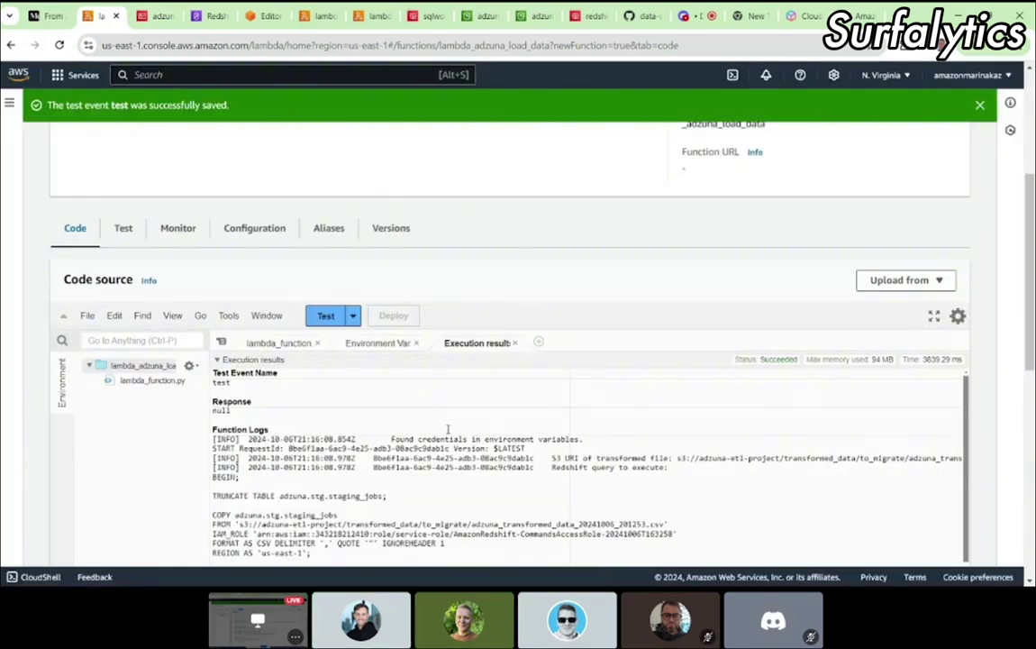
scroll(405, 388, "down", 1)
scroll(432, 390, "down", 1)
left_click(351, 315)
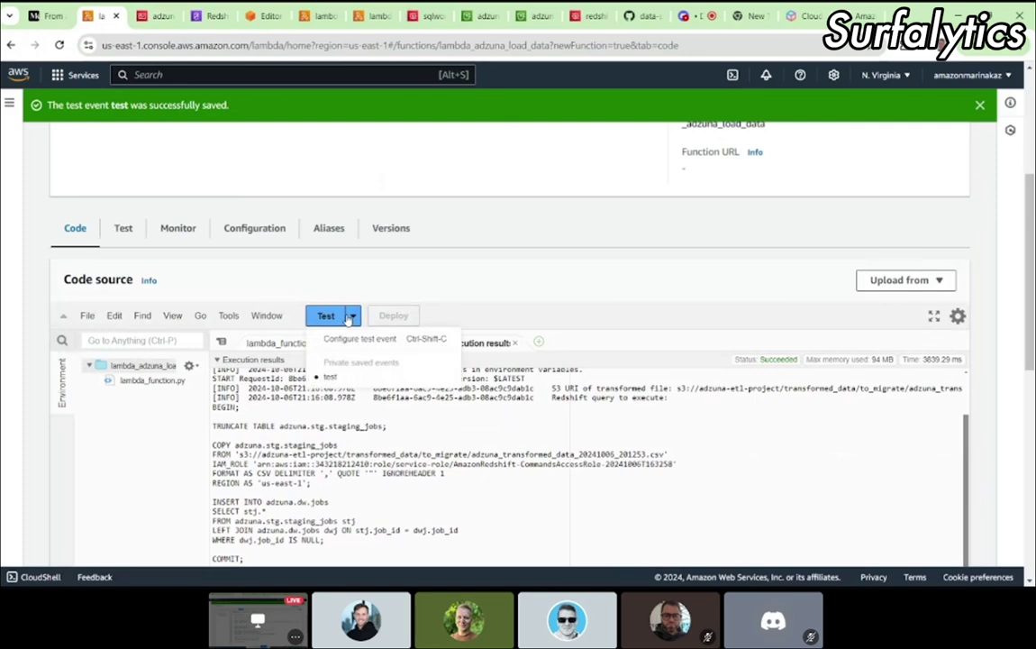
left_click(347, 340)
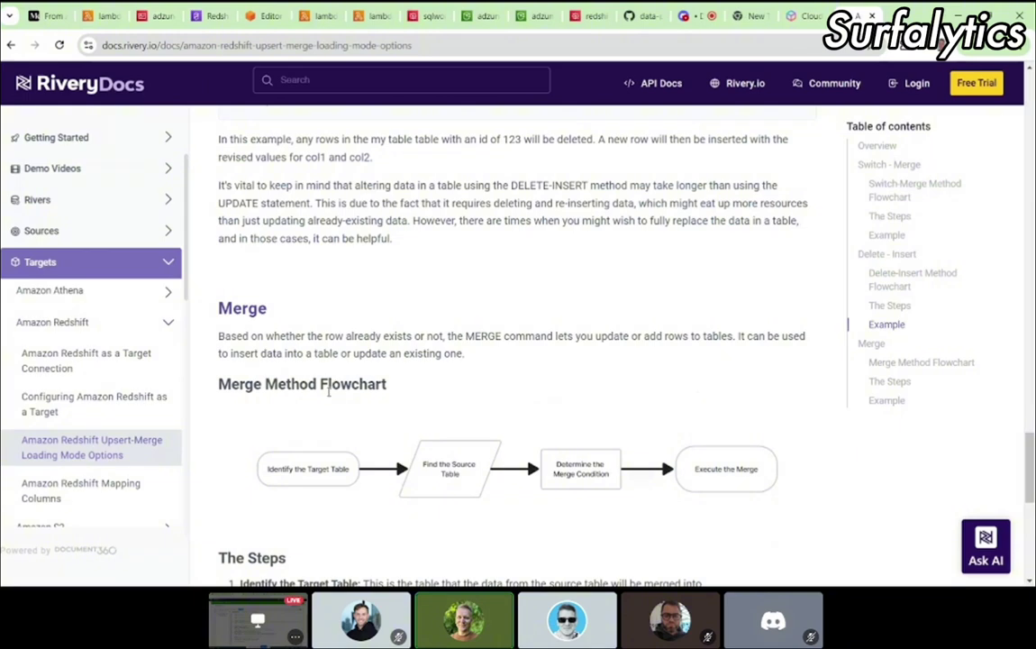
Step: Bring back the Lambda test-event dialog and click into its event JSON editor
scroll(329, 389, "down", 1)
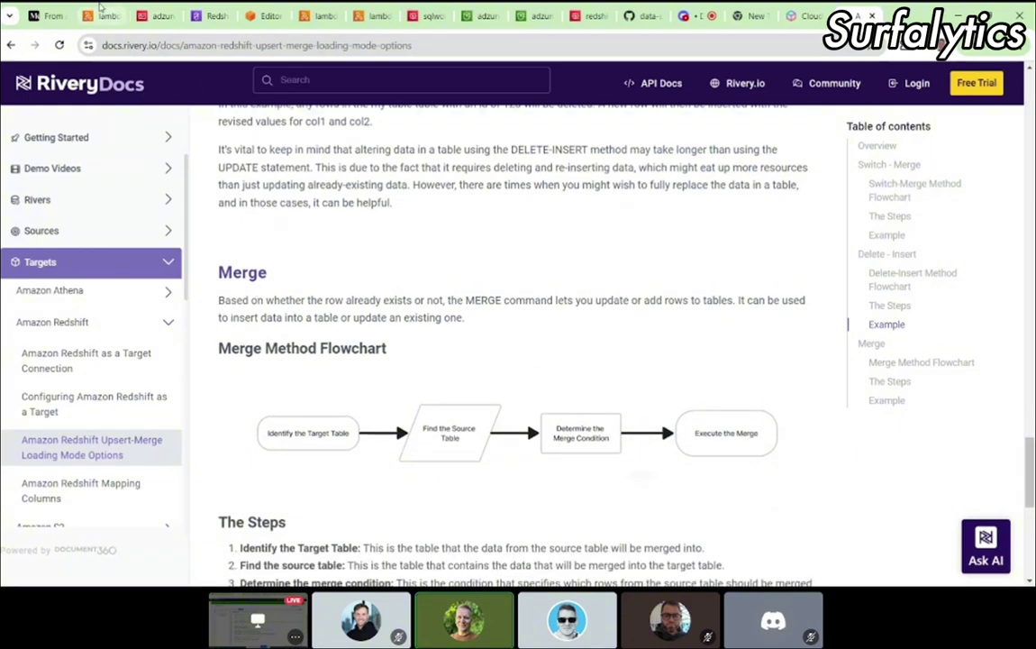
left_click(101, 10)
scroll(420, 438, "down", 4)
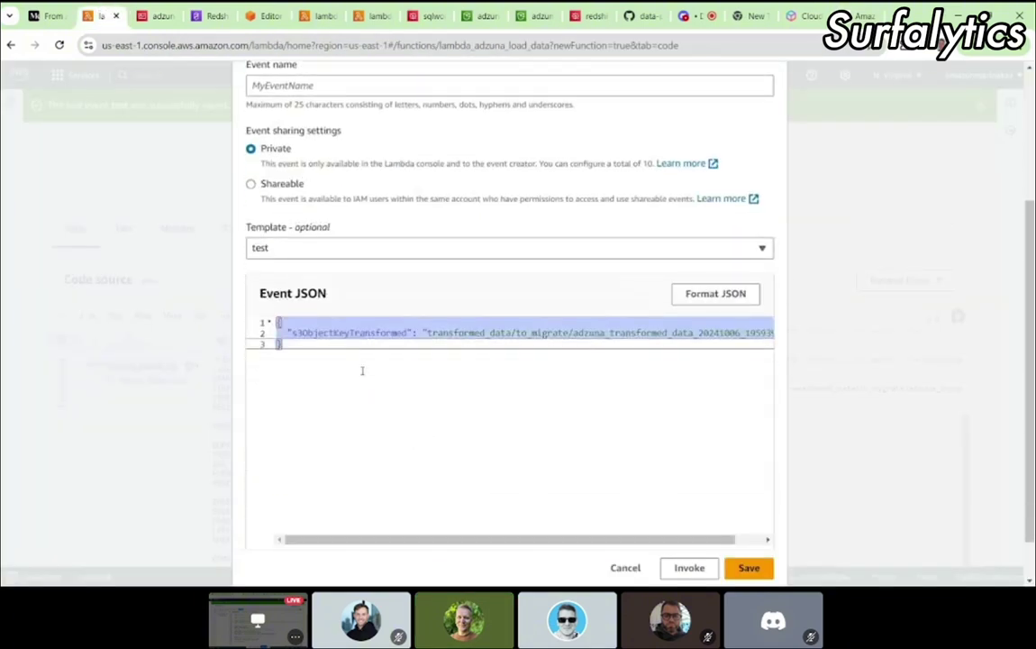
left_click(362, 370)
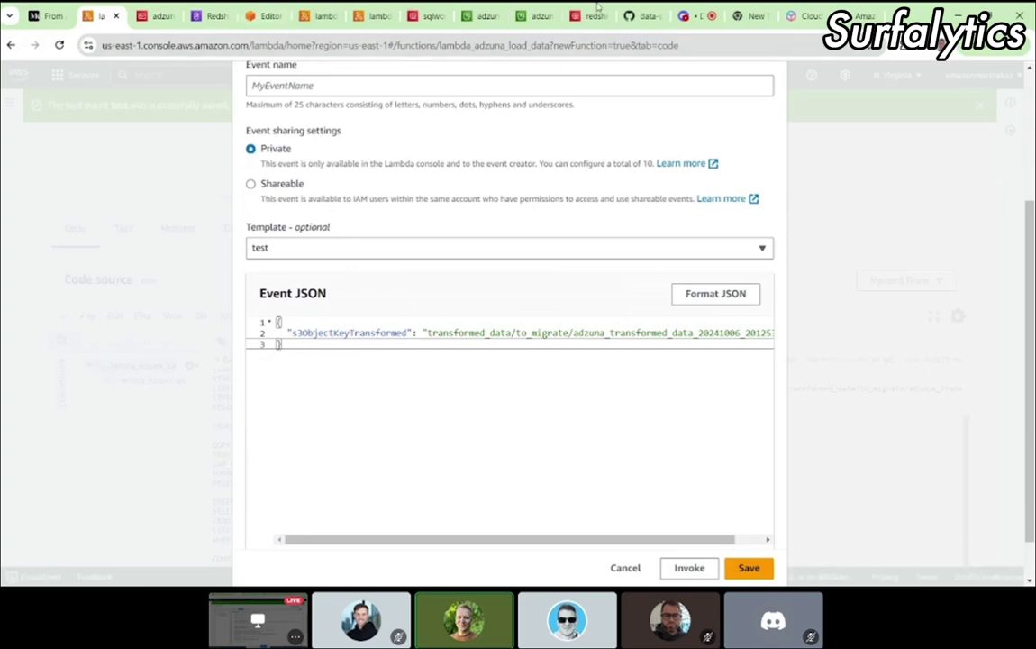
Step: Highlight the merge statement on lines 35–39 of aws_lambda_load.py, then select the Lambda event JSON
left_click(637, 15)
scroll(260, 388, "down", 3)
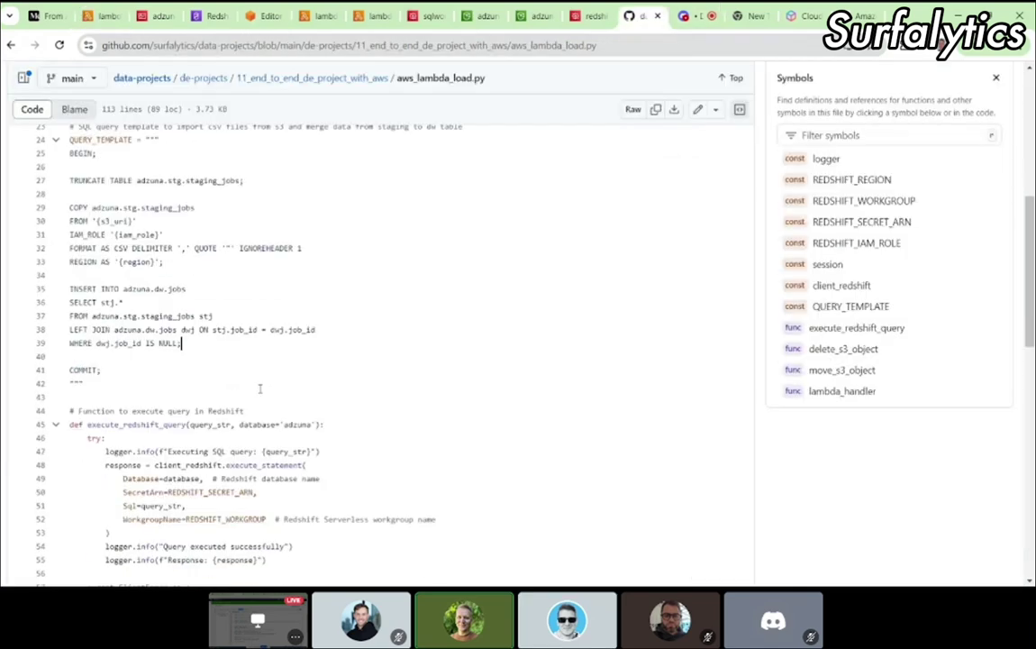
left_click_drag(71, 288, 224, 340)
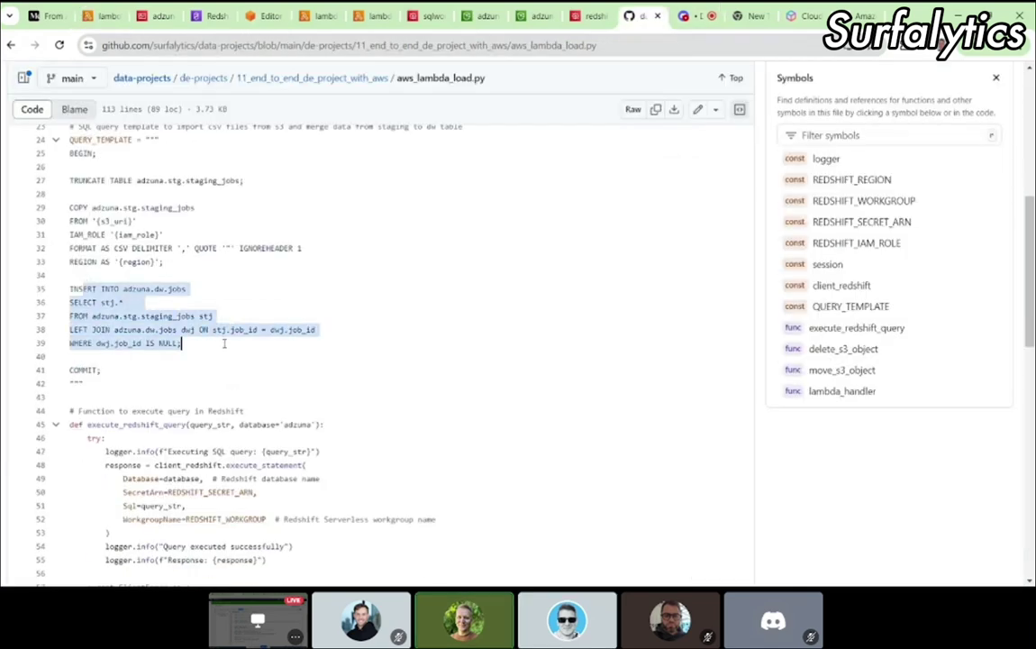
left_click(223, 343)
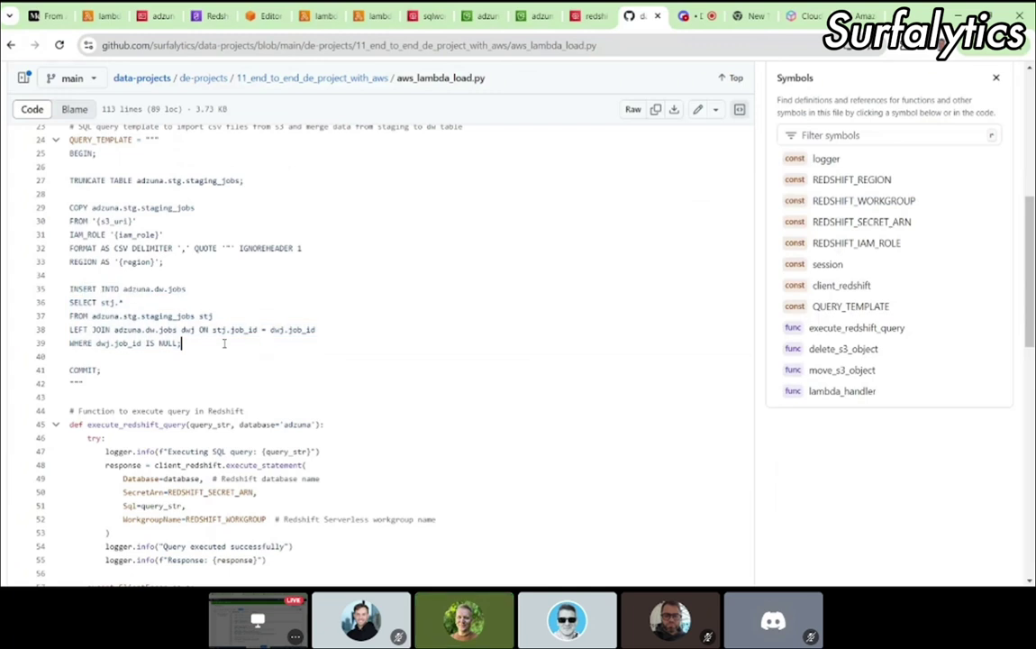
left_click(102, 17)
left_click_drag(302, 352, 262, 316)
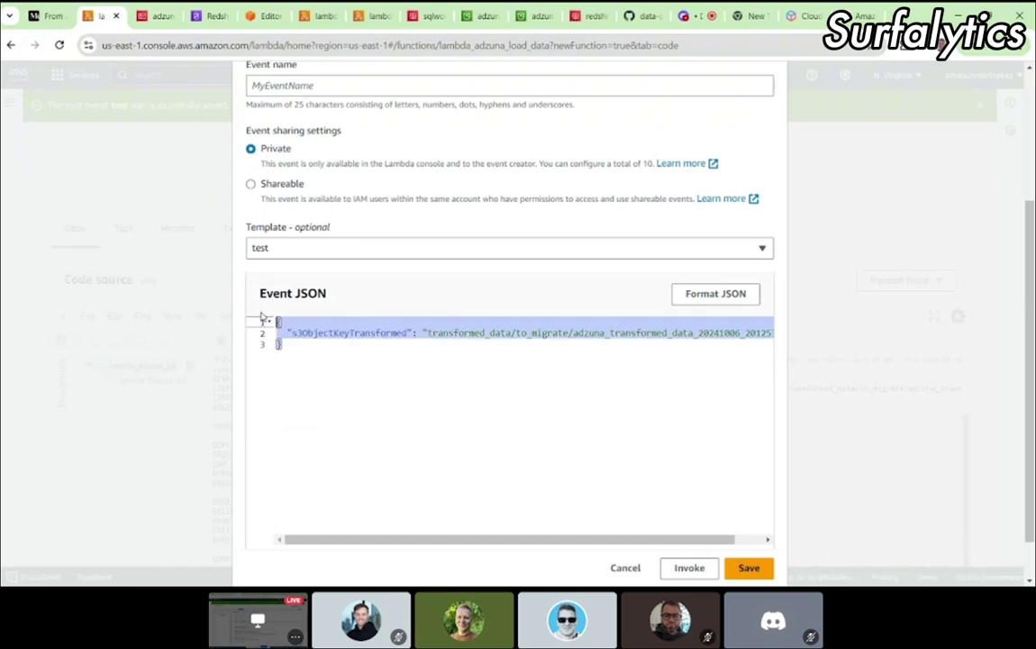
Step: Replace the event JSON with one for the 20241006_195939 CSV and save it as test1
key("BackSpace")
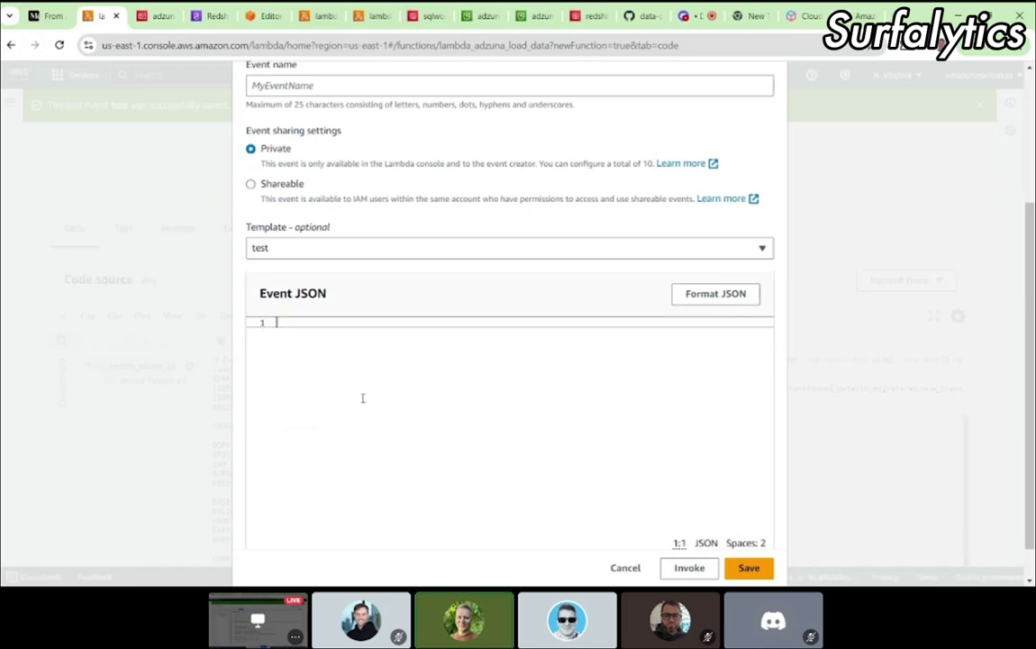
key("ctrl+v")
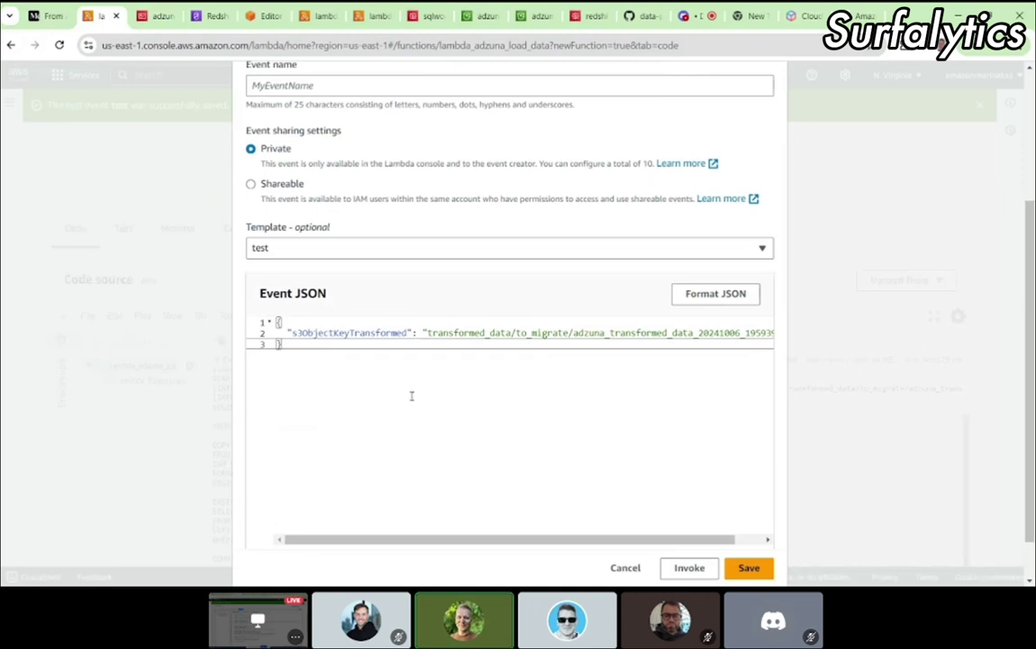
left_click(753, 568)
left_click(749, 568)
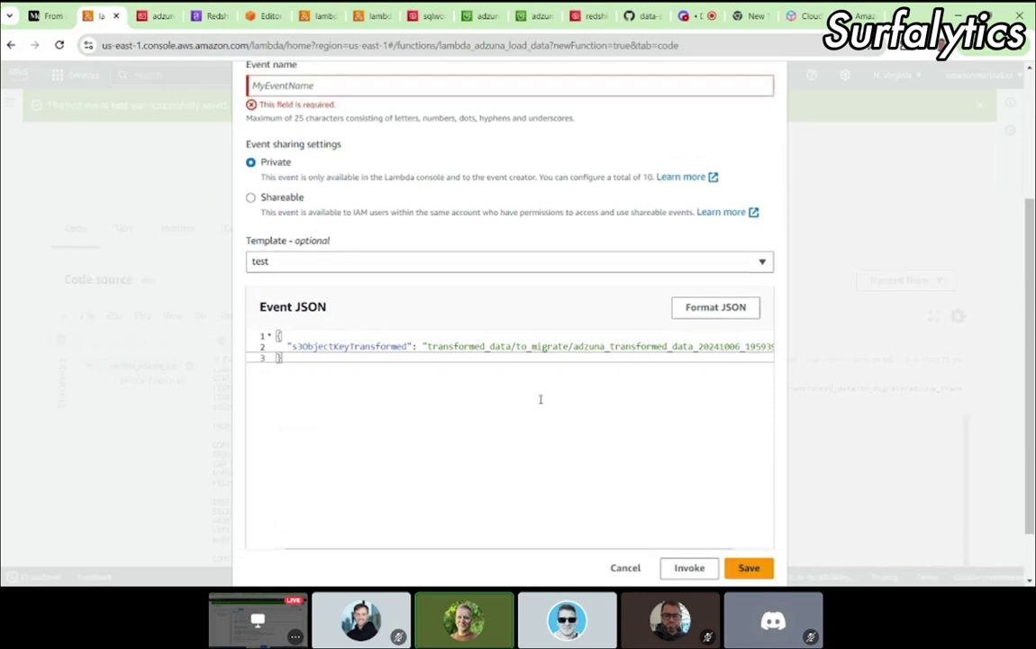
left_click(326, 229)
type("test")
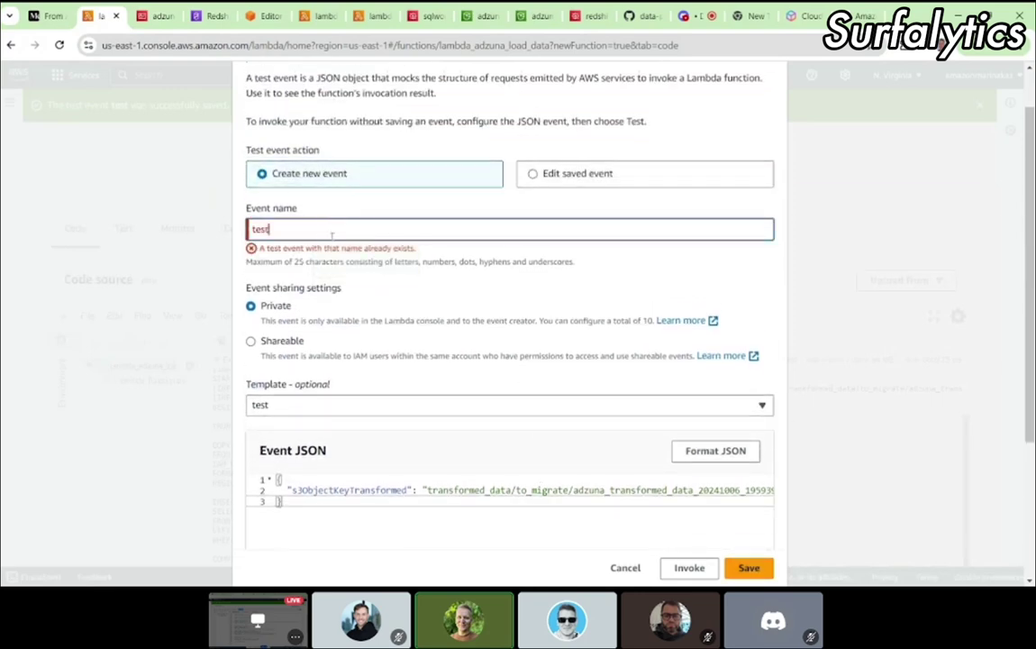
scroll(452, 469, "down", 1)
type("1")
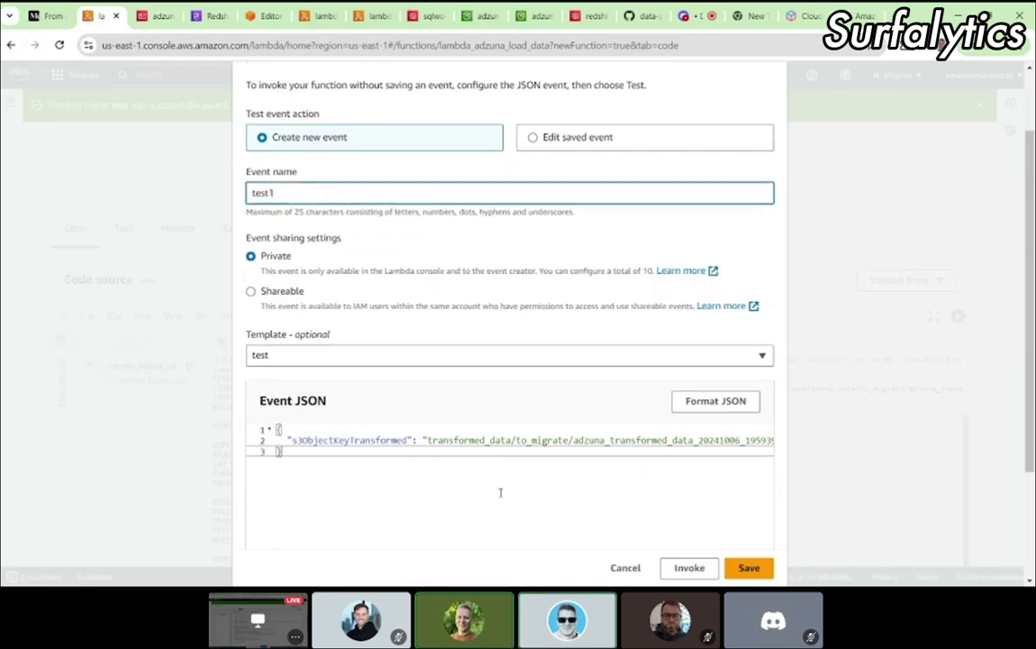
left_click(748, 568)
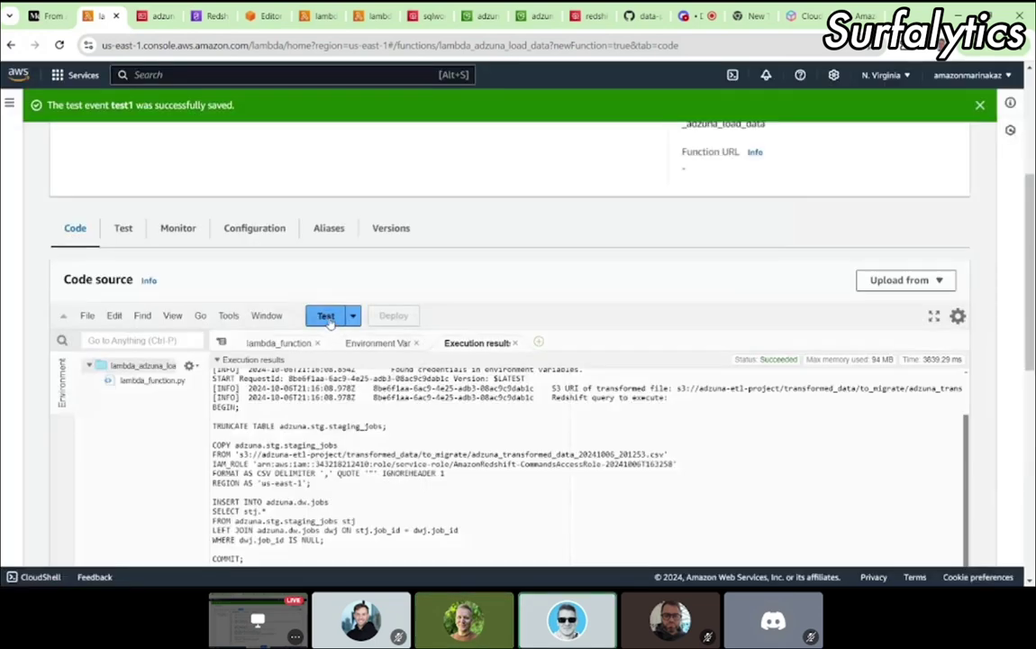
Step: Run the test1 event and review its log lines after 'Query executed successfully' before returning to Redshift
left_click(326, 316)
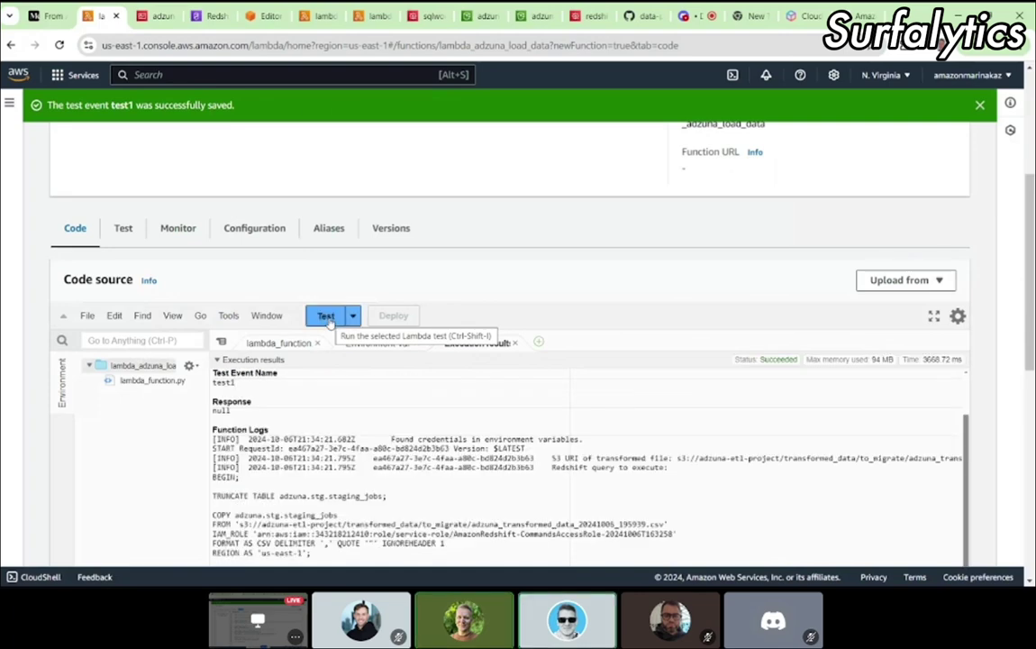
scroll(330, 321, "down", 2)
scroll(546, 408, "down", 3)
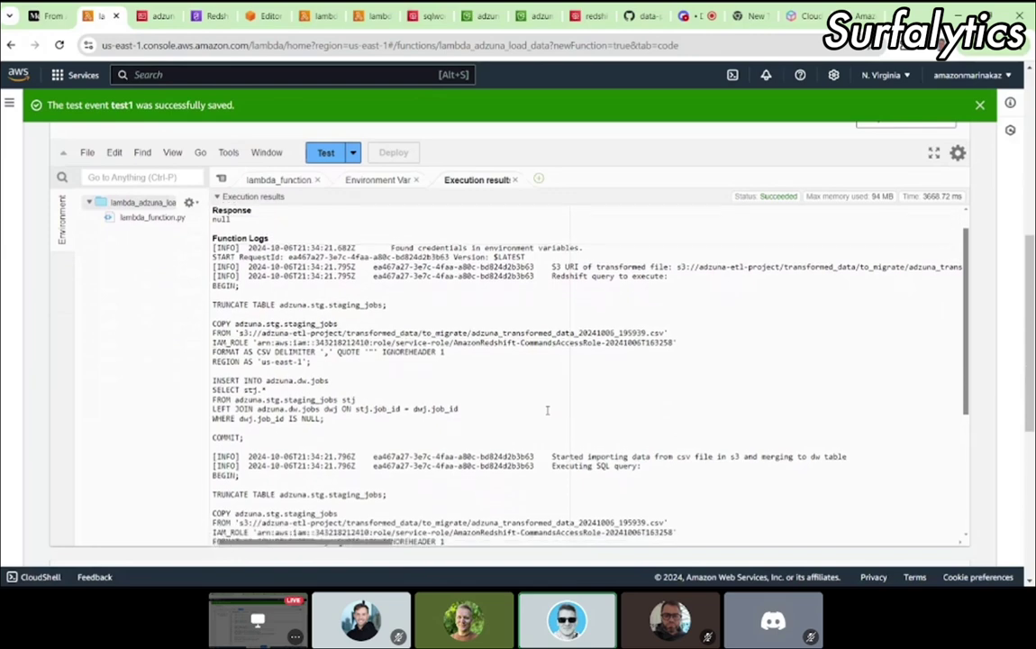
scroll(547, 409, "down", 3)
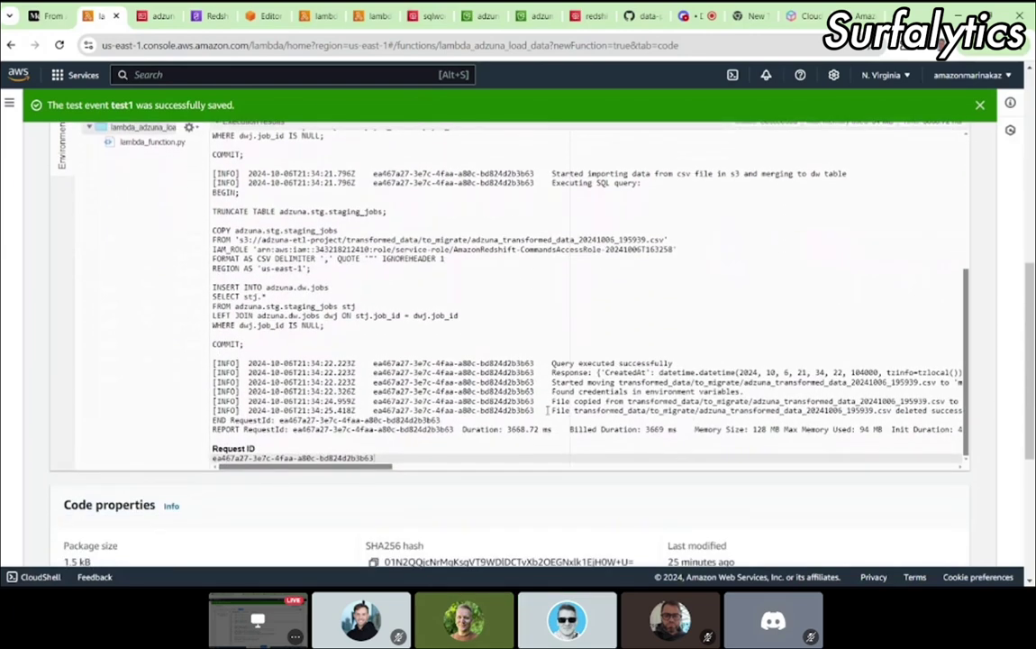
scroll(638, 407, "right", 1)
scroll(636, 408, "right", 2)
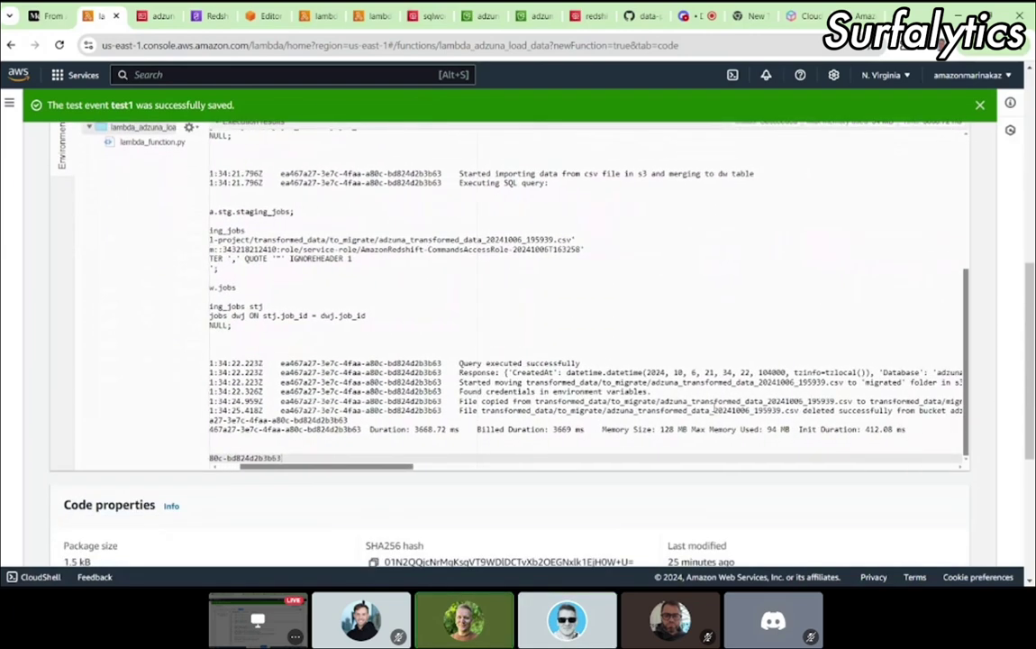
scroll(711, 410, "right", 9)
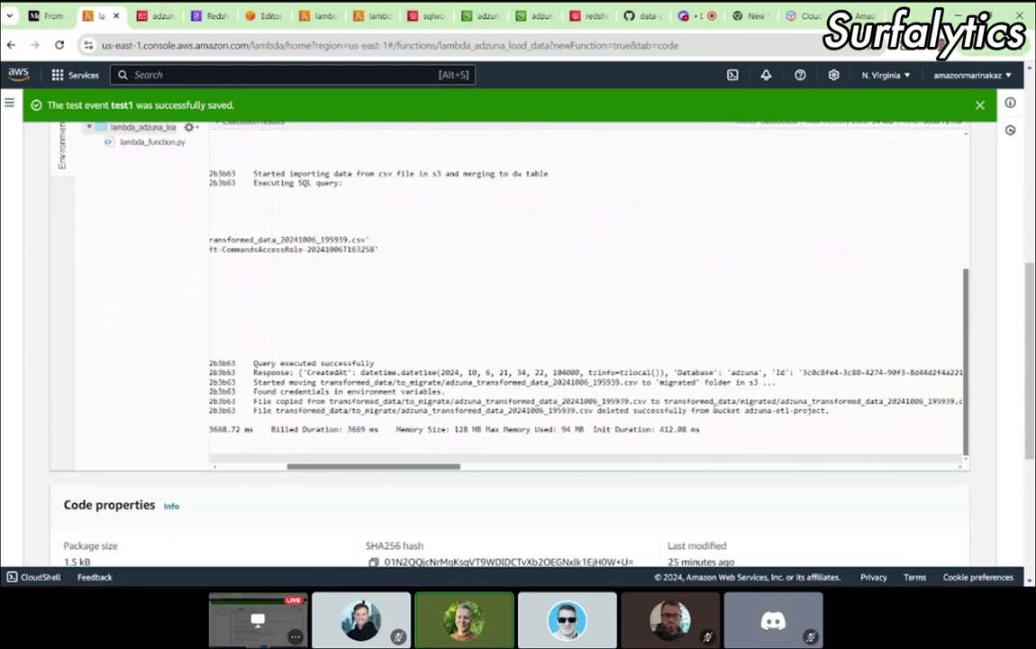
scroll(469, 167, "right", 3)
scroll(469, 168, "left", 15)
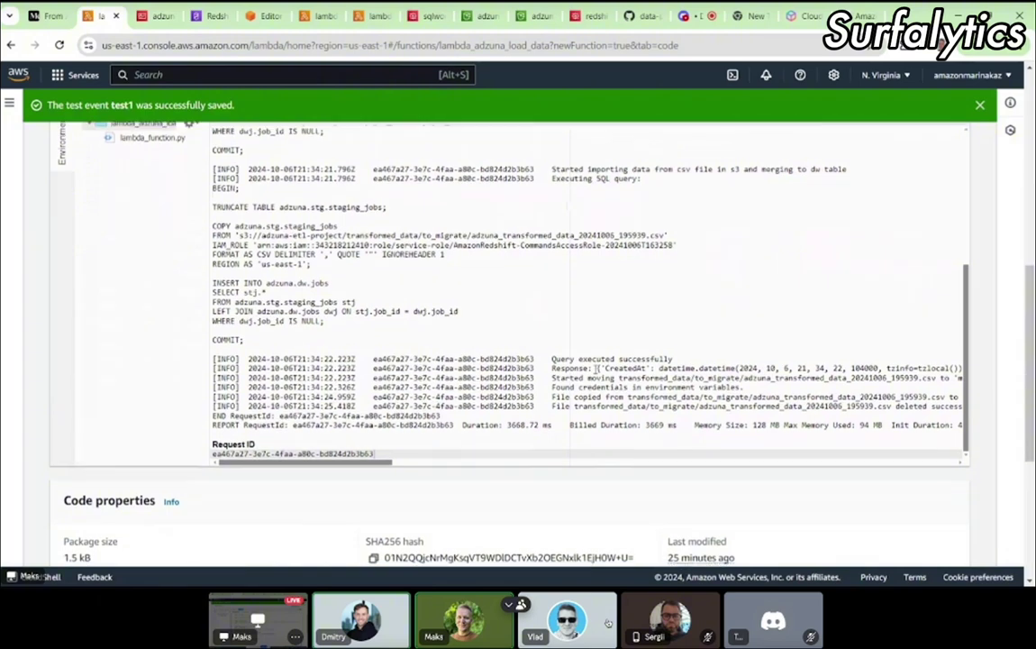
scroll(526, 317, "down", 1)
left_click_drag(529, 318, 590, 355)
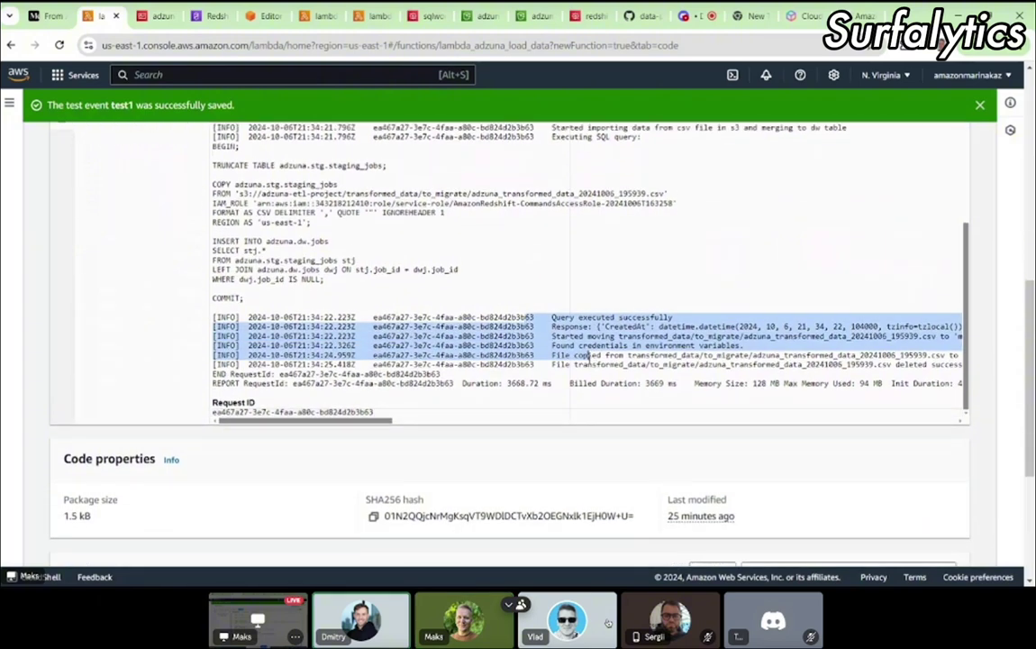
left_click(259, 16)
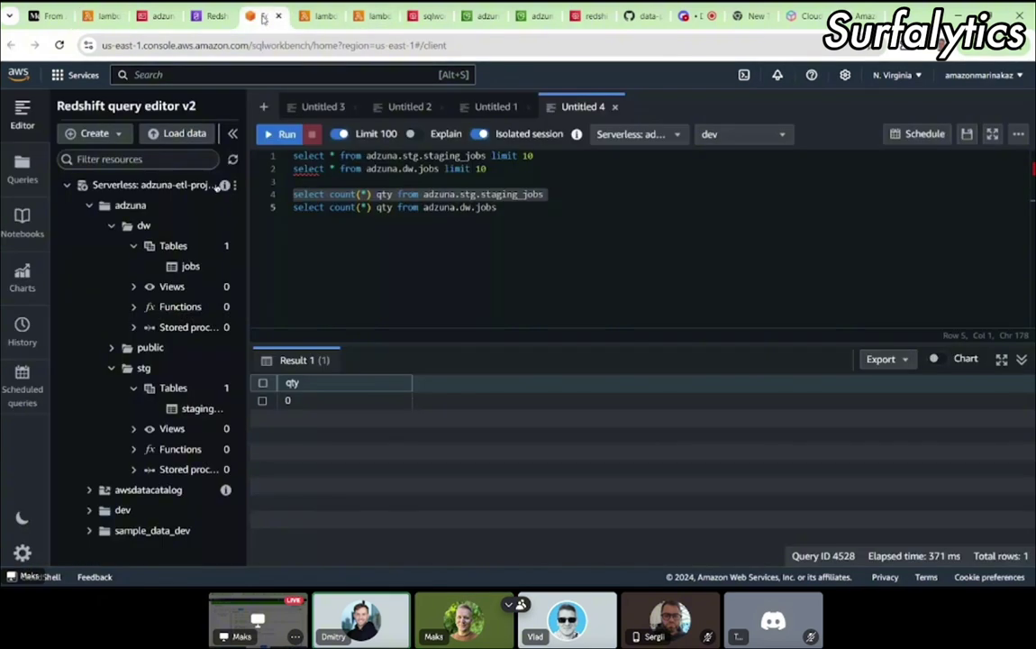
Step: Rerun the staging_jobs and dw.jobs row counts (both 0), then bring back the Lambda test1 log
left_click(276, 133)
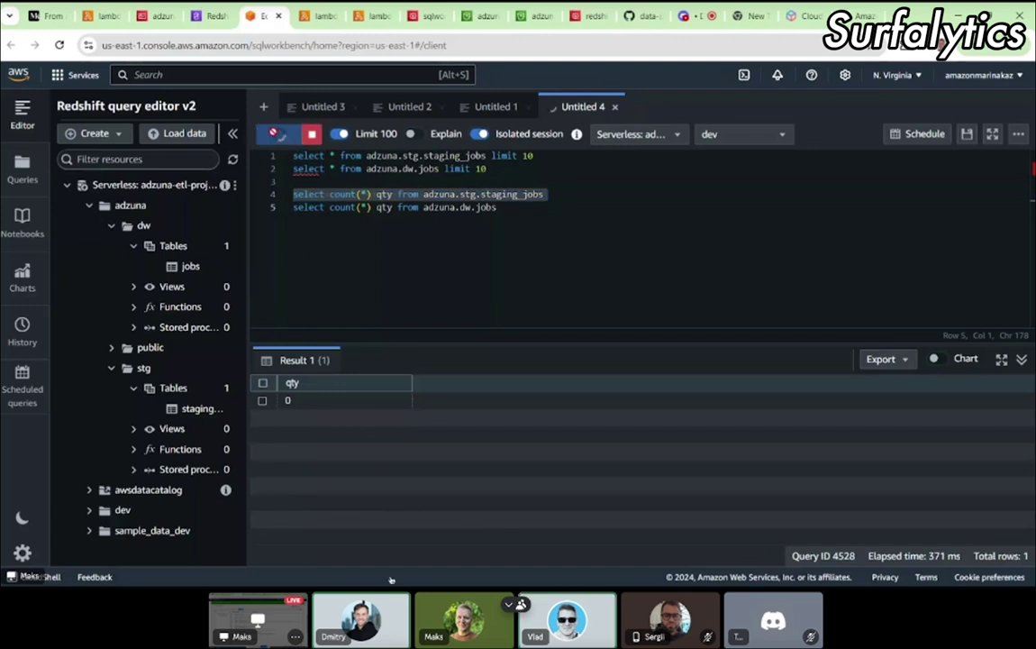
left_click(317, 208)
triple_click(317, 209)
left_click(281, 135)
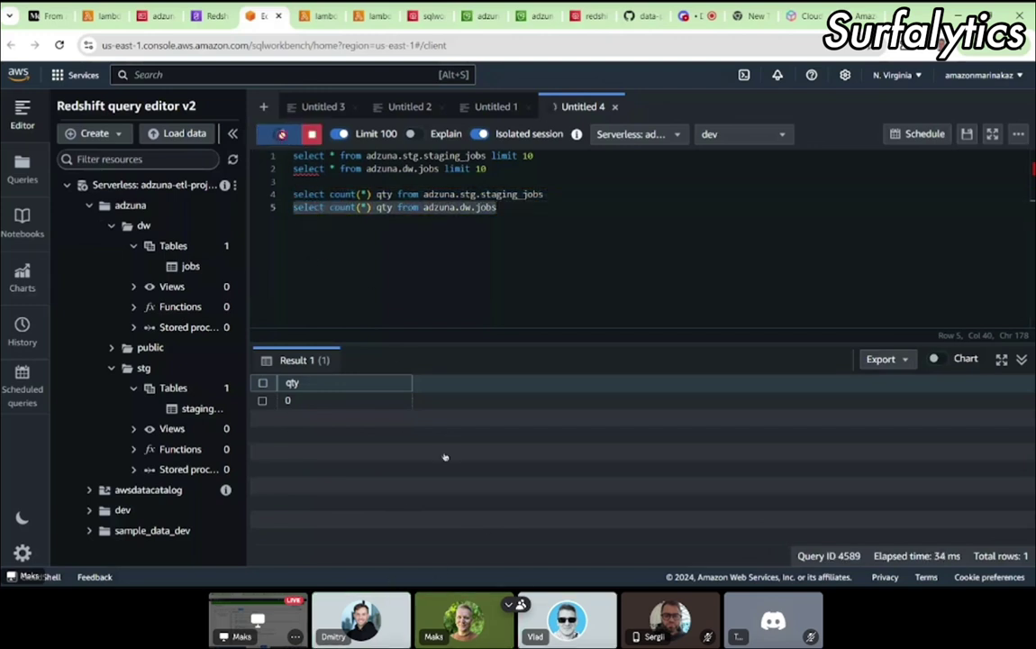
left_click(315, 16)
left_click(99, 17)
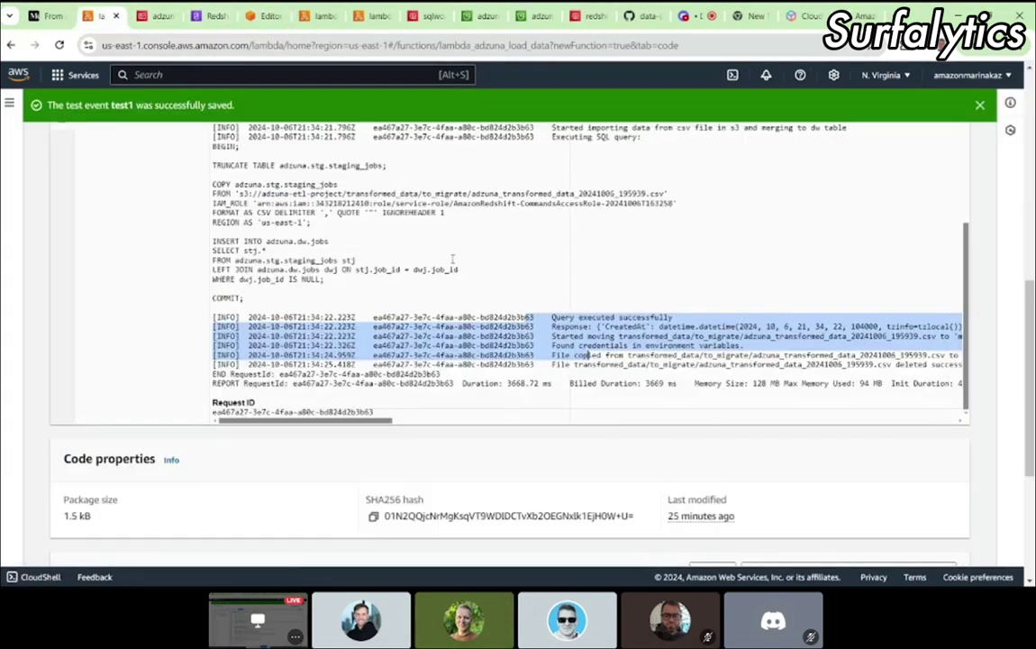
Step: Select the executed BEGIN-to-COMMIT SQL script (TRUNCATE, COPY, insert) in the test1 log
scroll(492, 308, "up", 5)
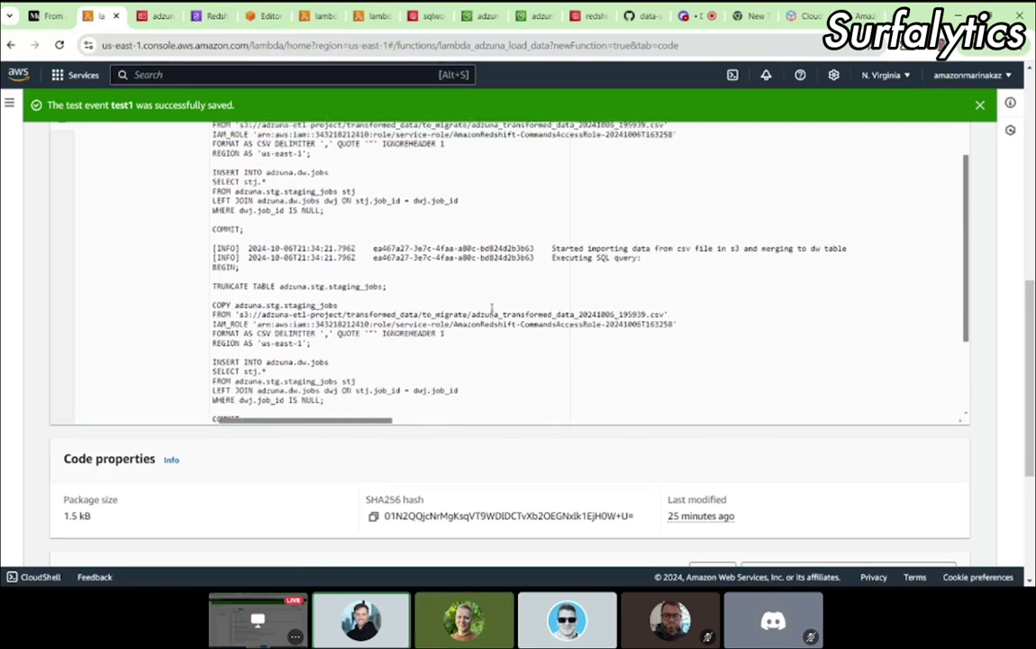
scroll(492, 308, "up", 1)
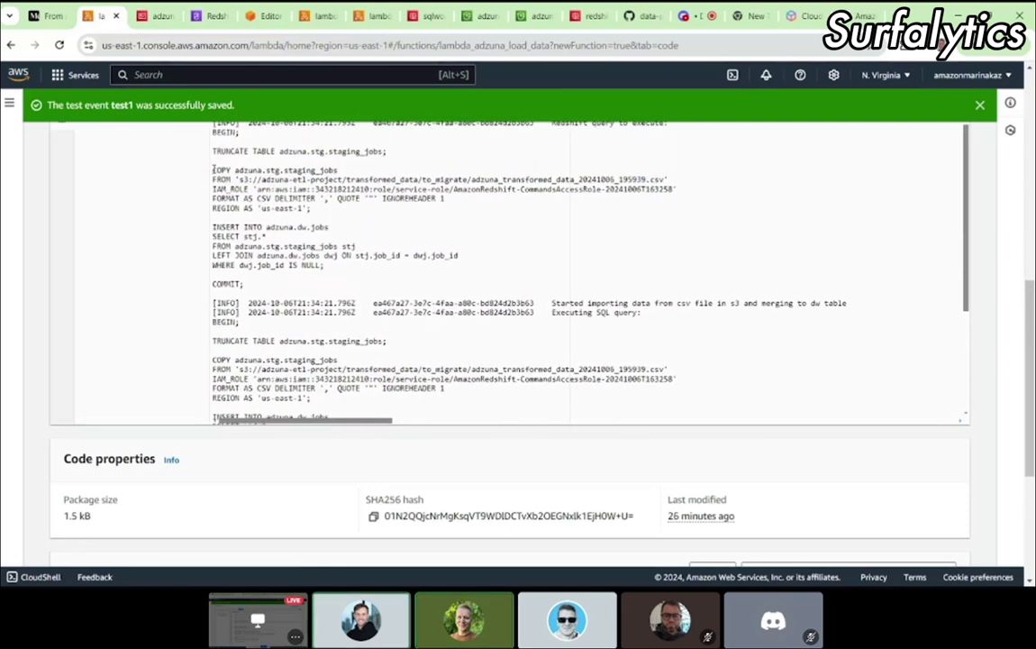
left_click_drag(213, 169, 294, 227)
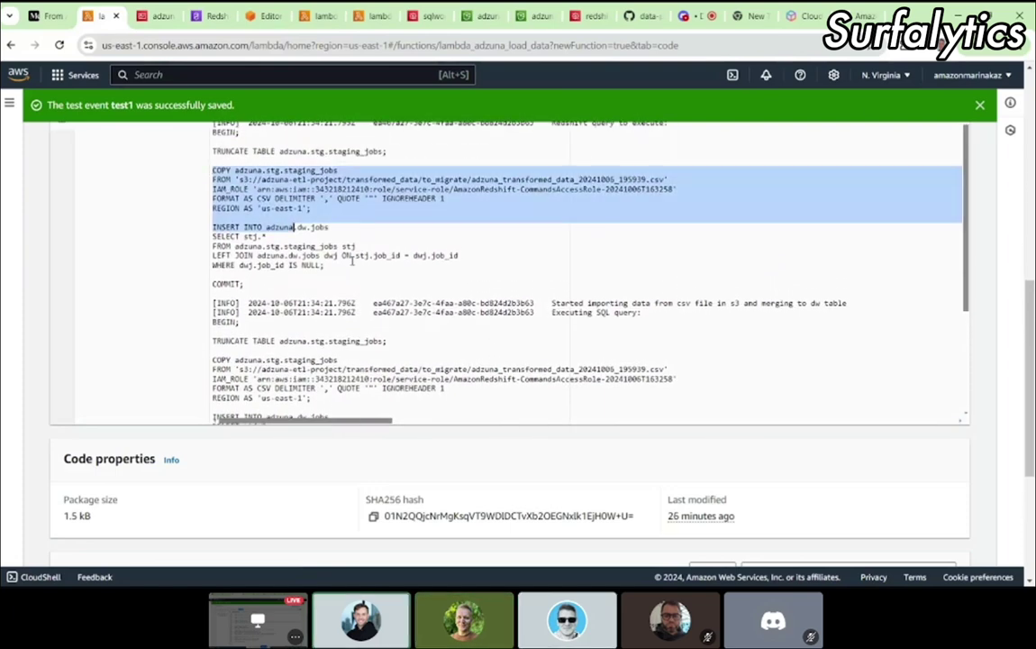
left_click(248, 283)
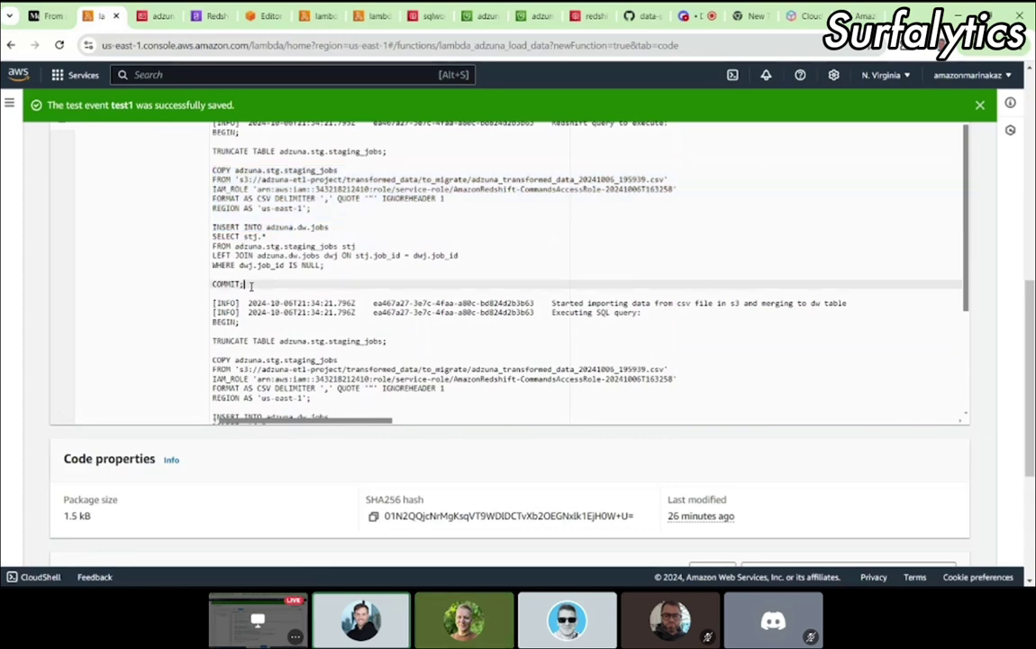
left_click_drag(249, 283, 209, 134)
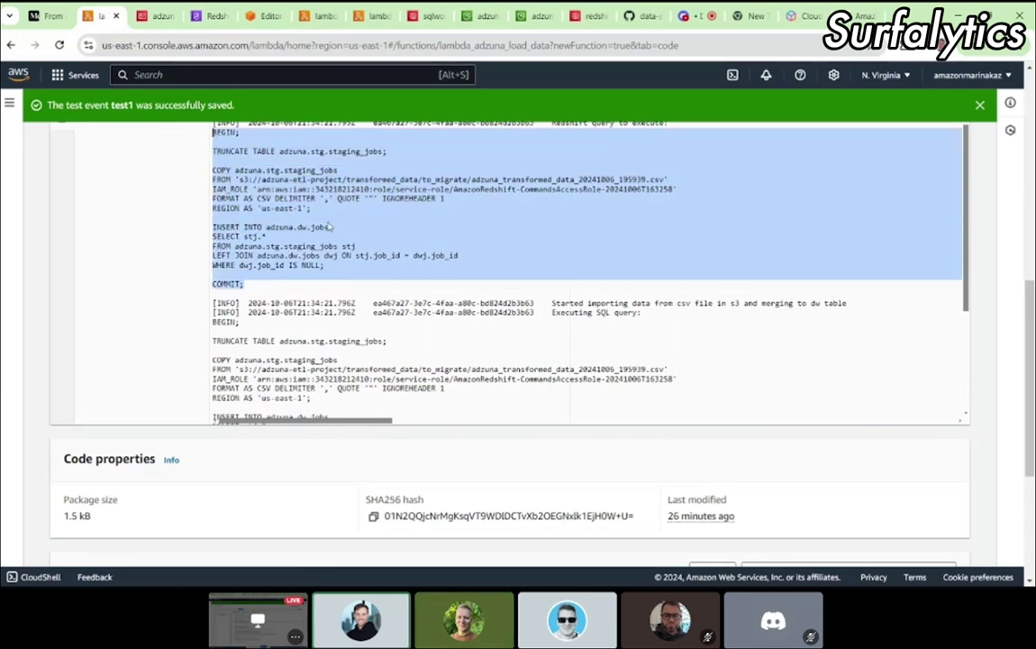
scroll(331, 227, "up", 1)
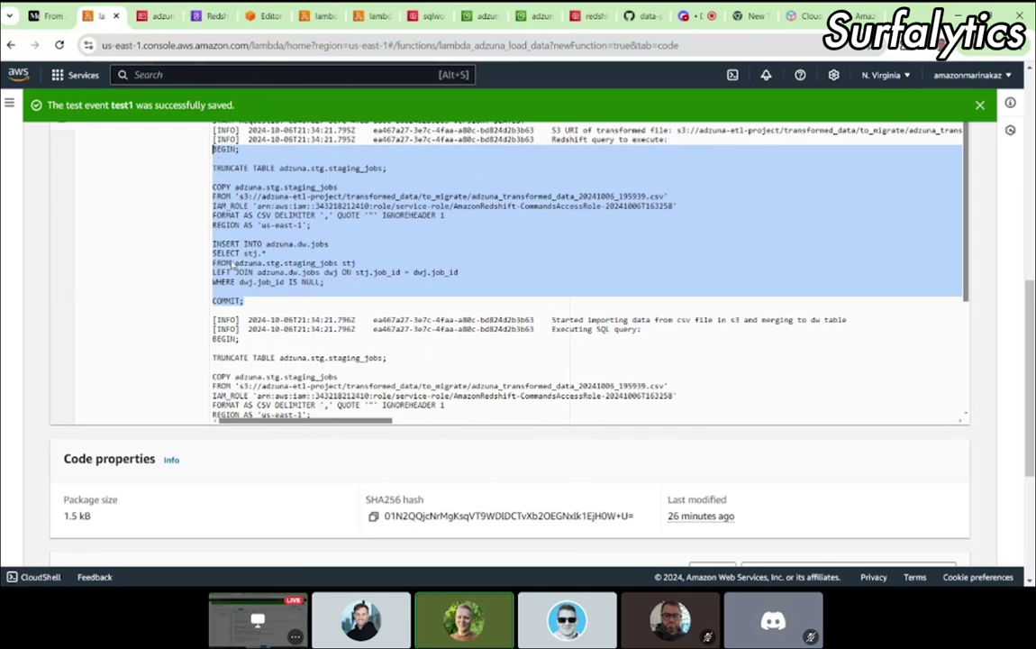
scroll(259, 298, "up", 2)
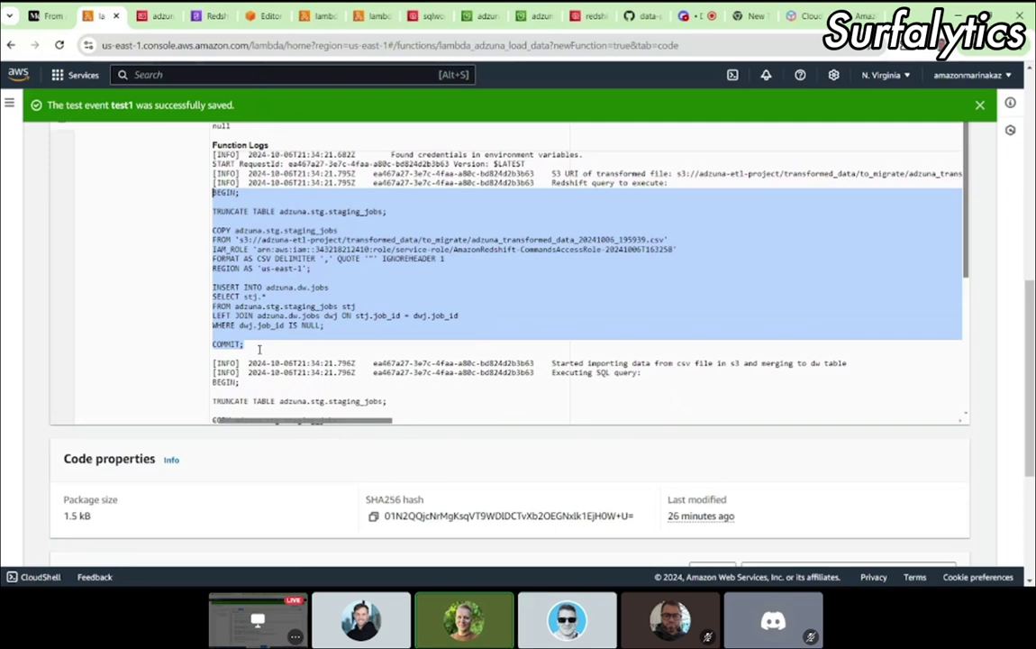
Step: Paste the copied load SQL script into a new Untitled 5 editor and run it
left_click(265, 18)
left_click(371, 227)
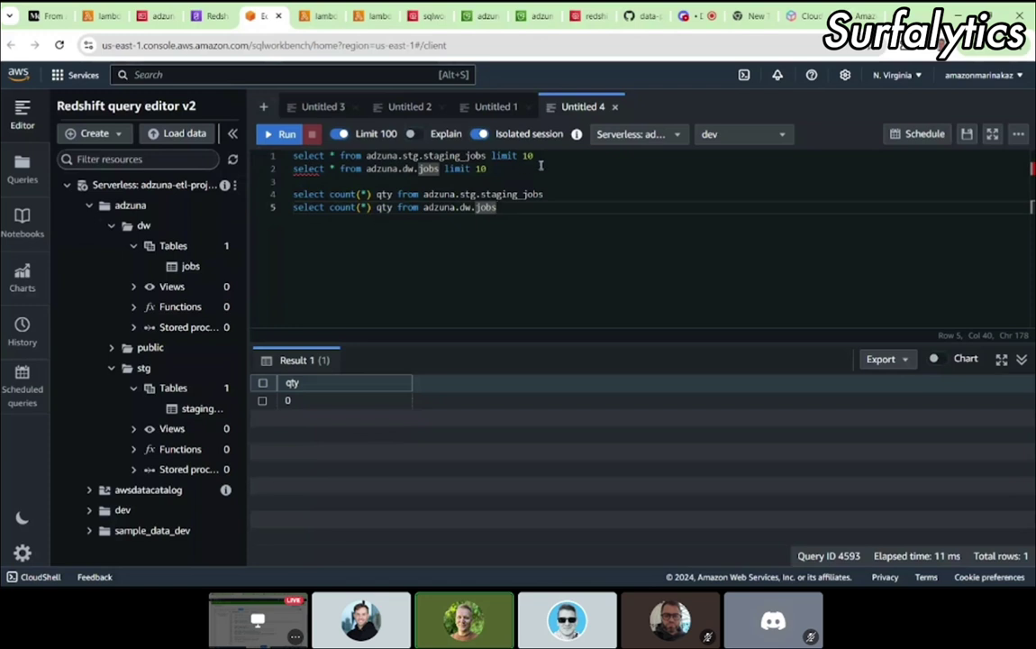
left_click(264, 109)
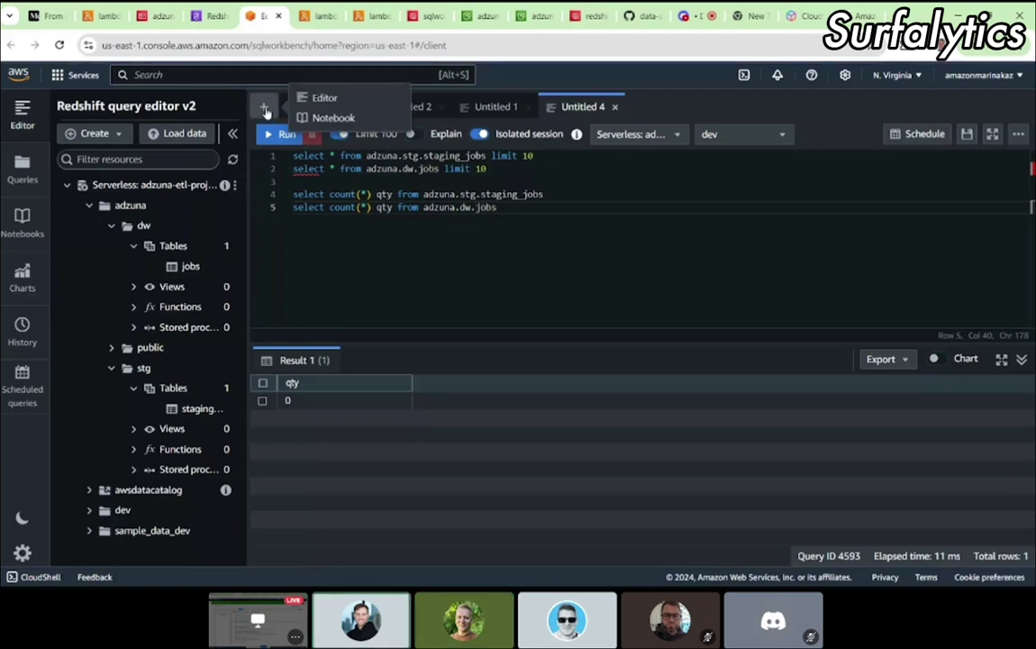
left_click(326, 98)
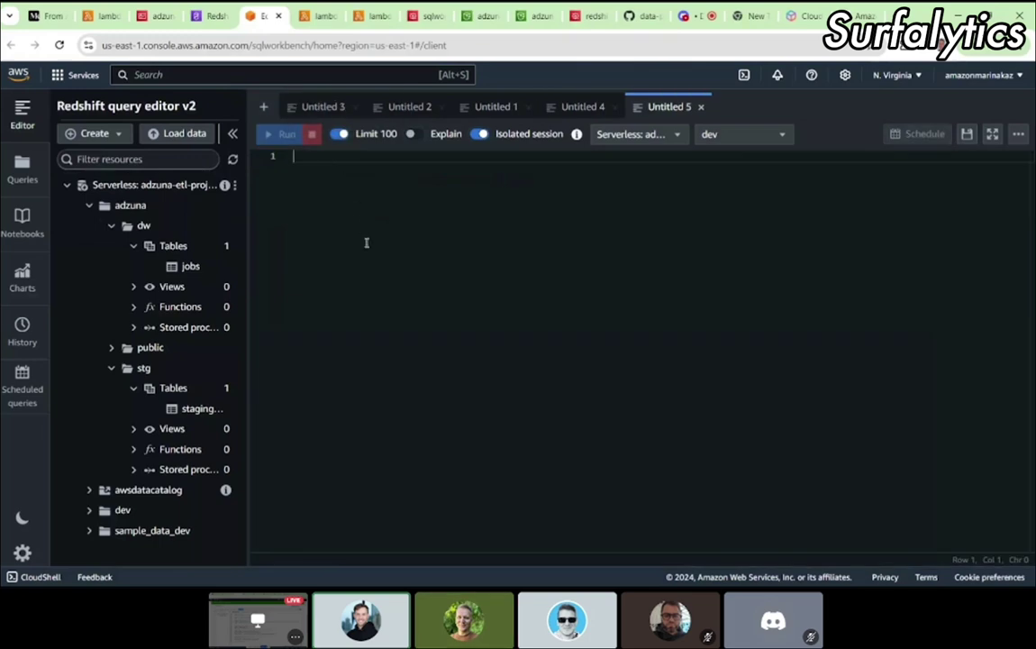
key("ctrl+v")
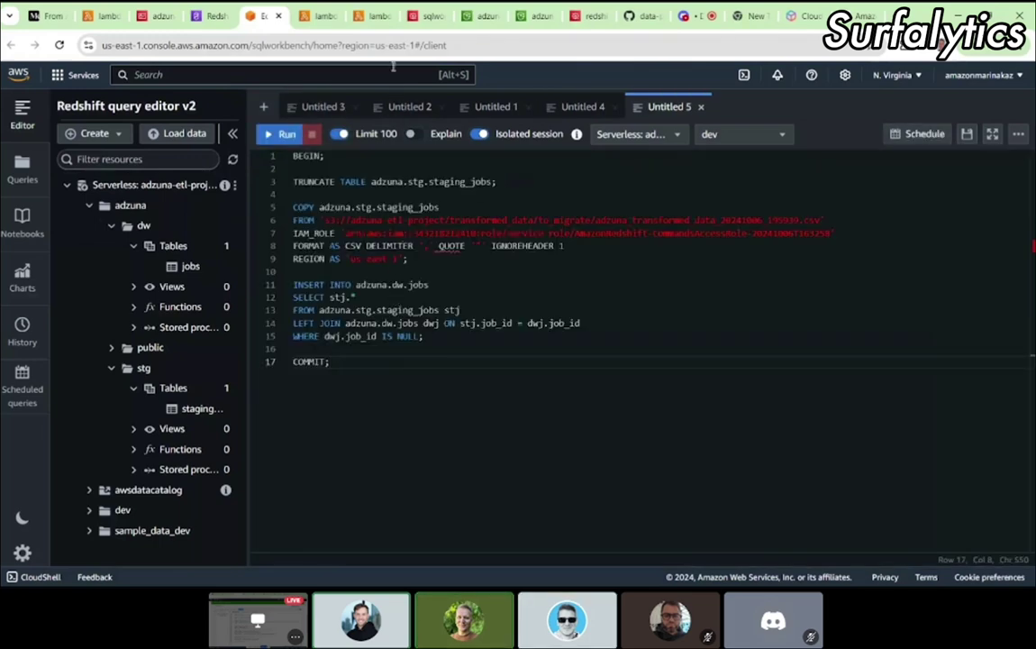
left_click(475, 16)
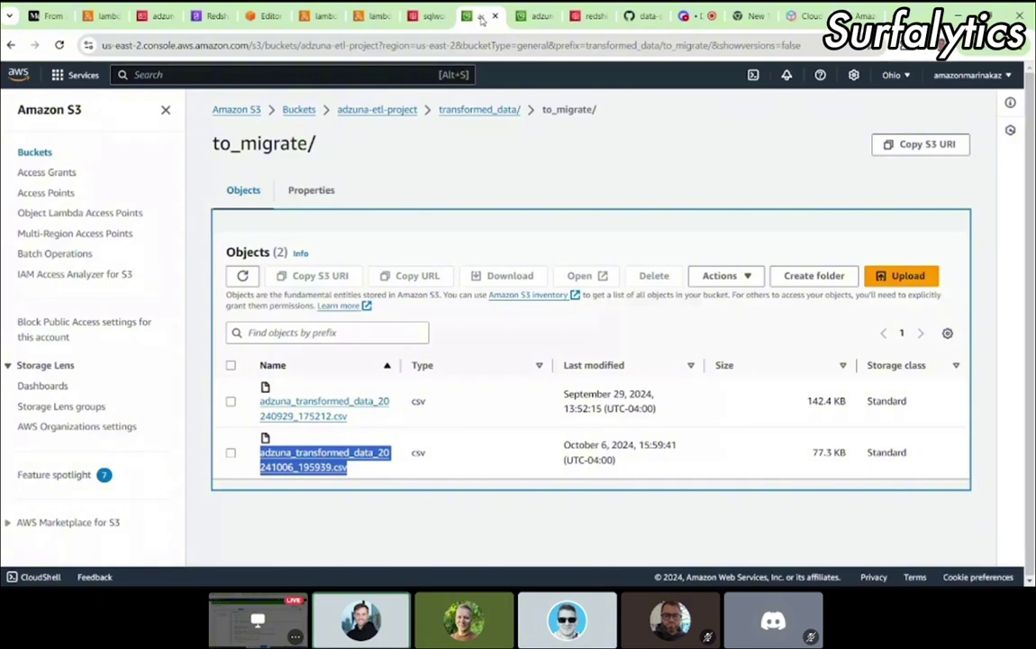
left_click(263, 16)
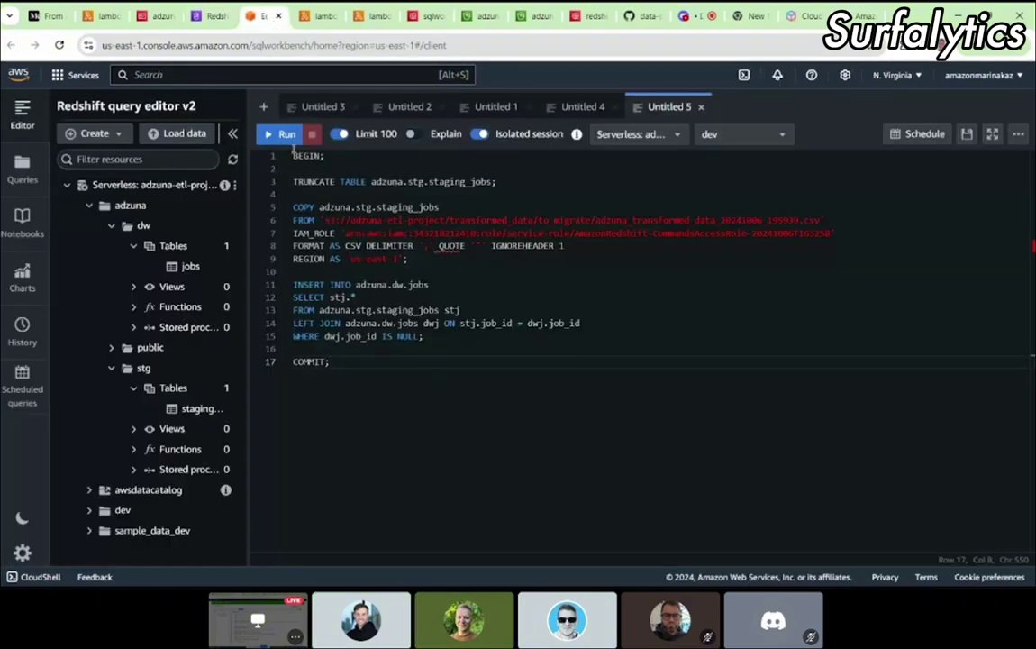
left_click(285, 133)
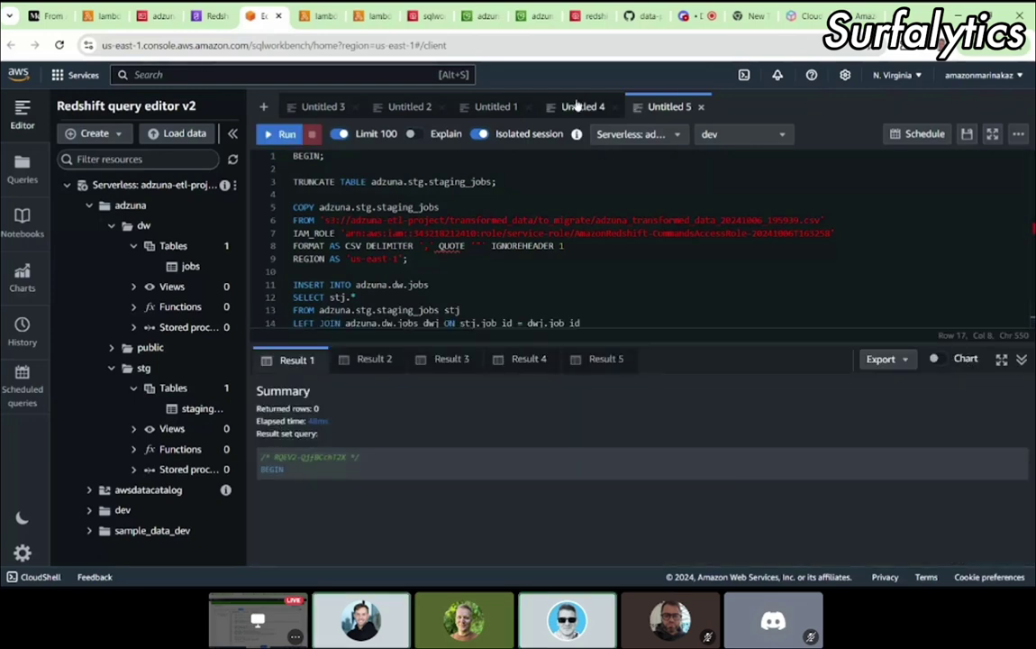
Step: Rerun the staging_jobs and dw.jobs row counts in Untitled 4; both still return 0
left_click(577, 105)
triple_click(362, 193)
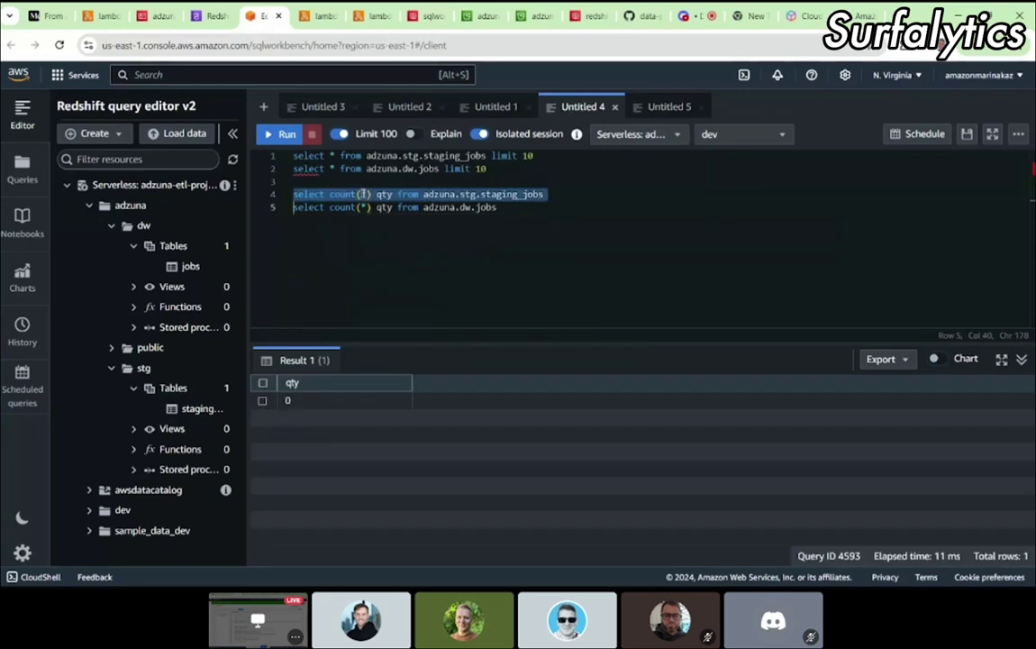
left_click(272, 135)
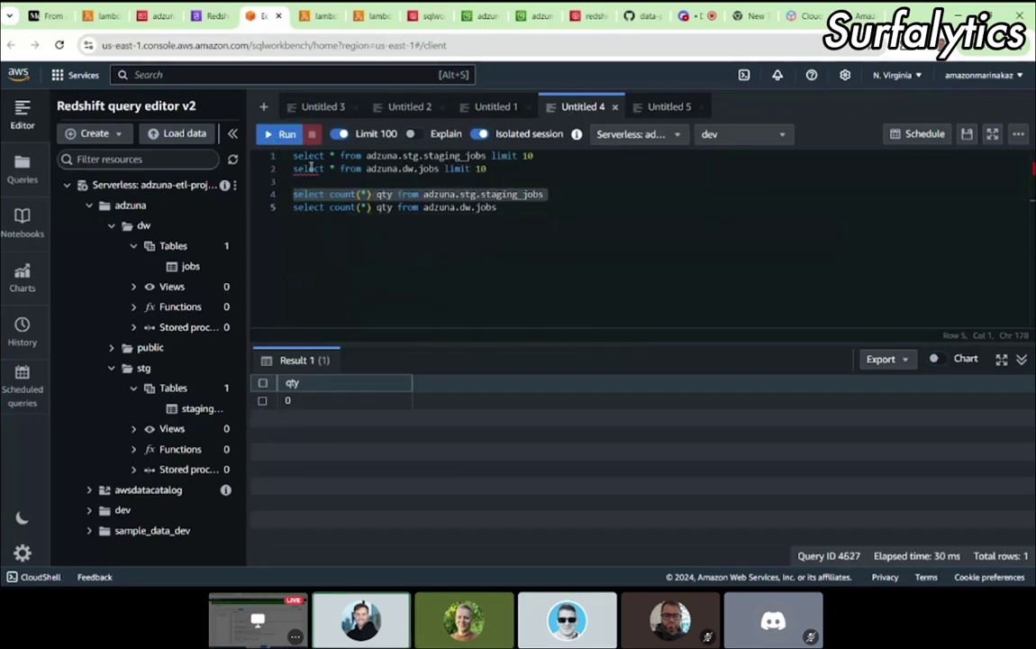
triple_click(297, 194)
left_click(285, 135)
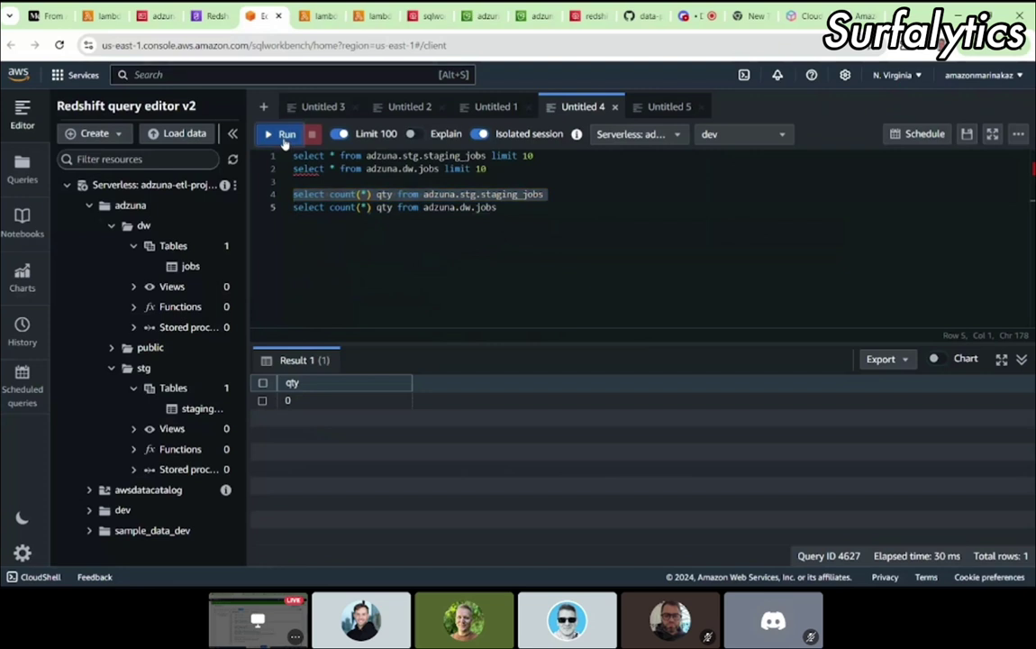
triple_click(315, 208)
left_click(279, 134)
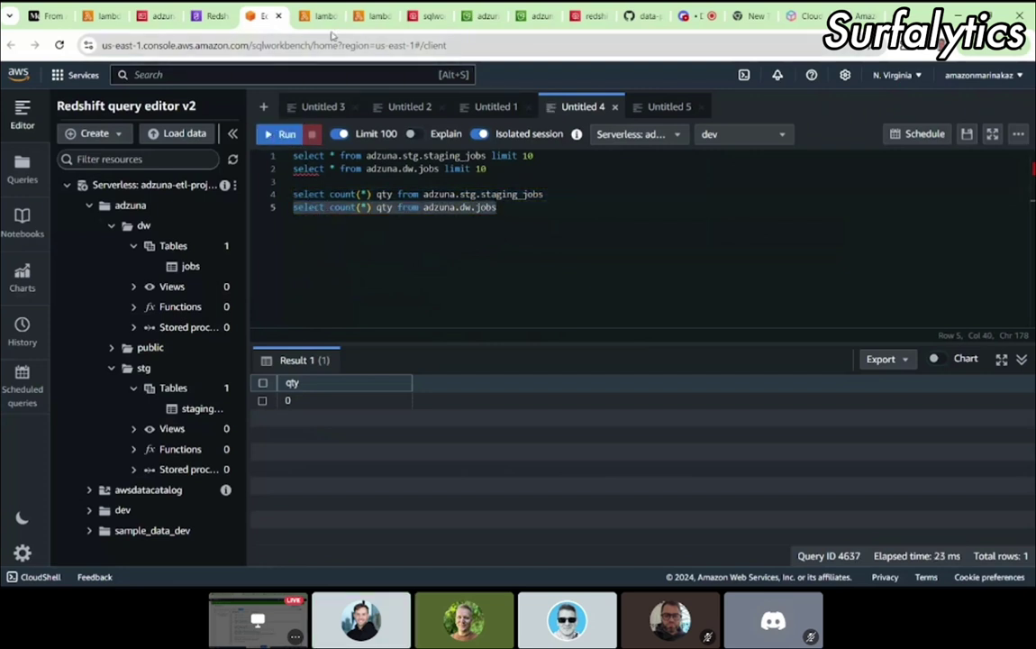
Step: Enlarge the Untitled 5 script area to show every line, then return to the Lambda log
mouse_move(317, 23)
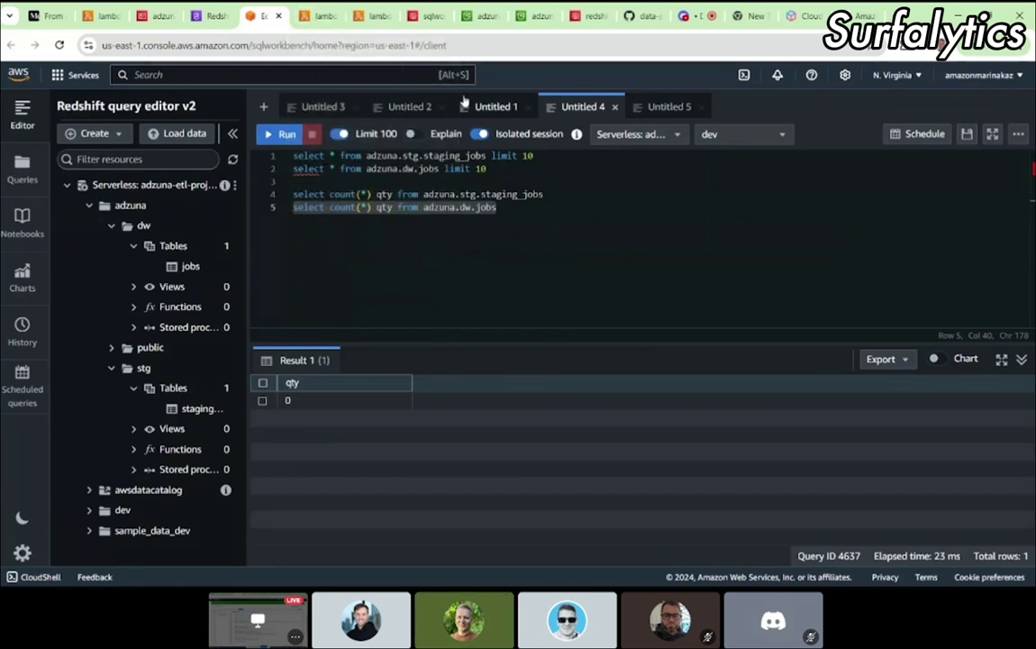
left_click(662, 106)
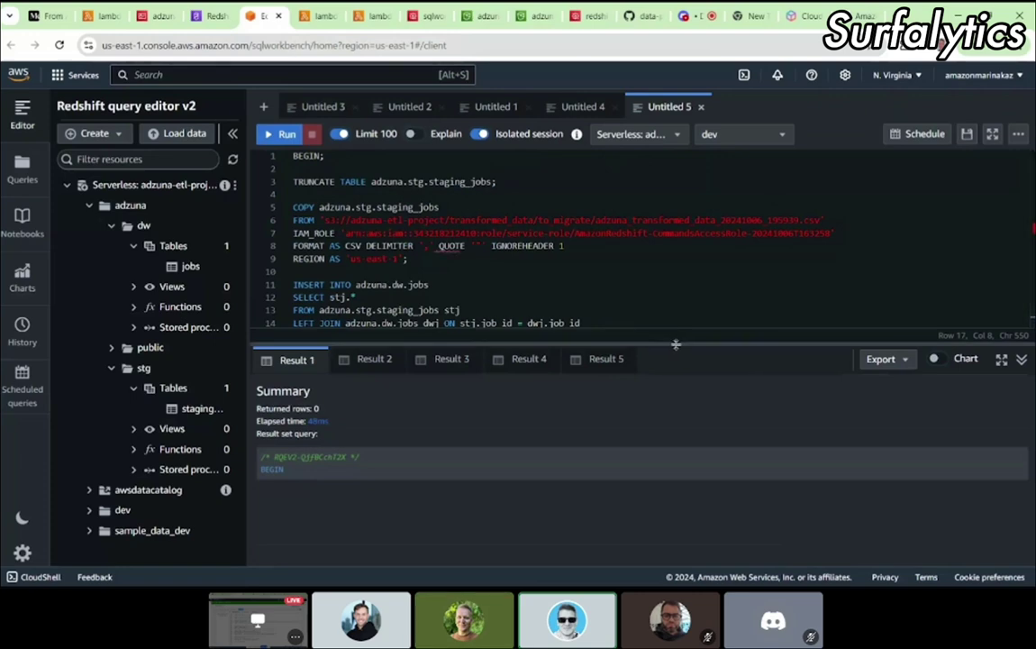
left_click_drag(676, 344, 673, 398)
left_click(575, 355)
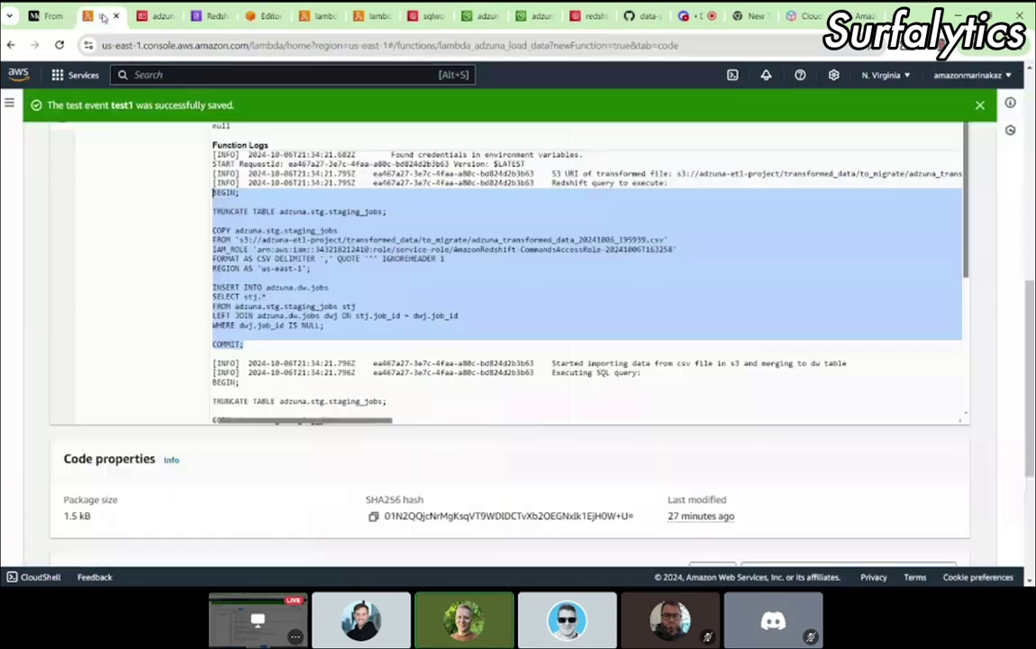
left_click(99, 16)
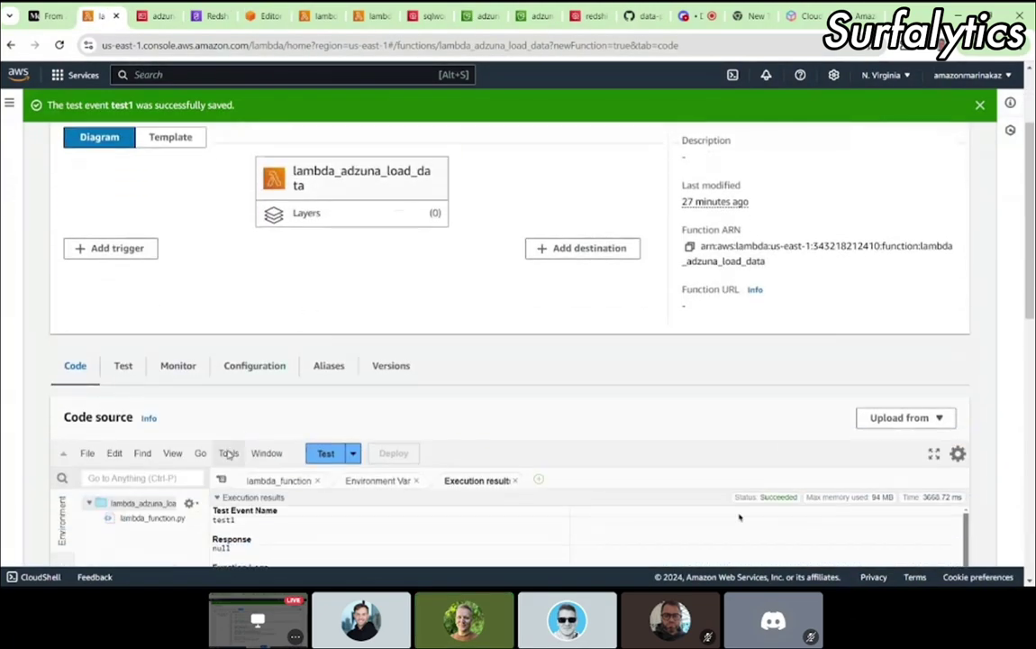
Step: Comment out the move_s3_object call on line 113 and deploy lambda_adzuna_load_data
scroll(739, 516, "down", 10)
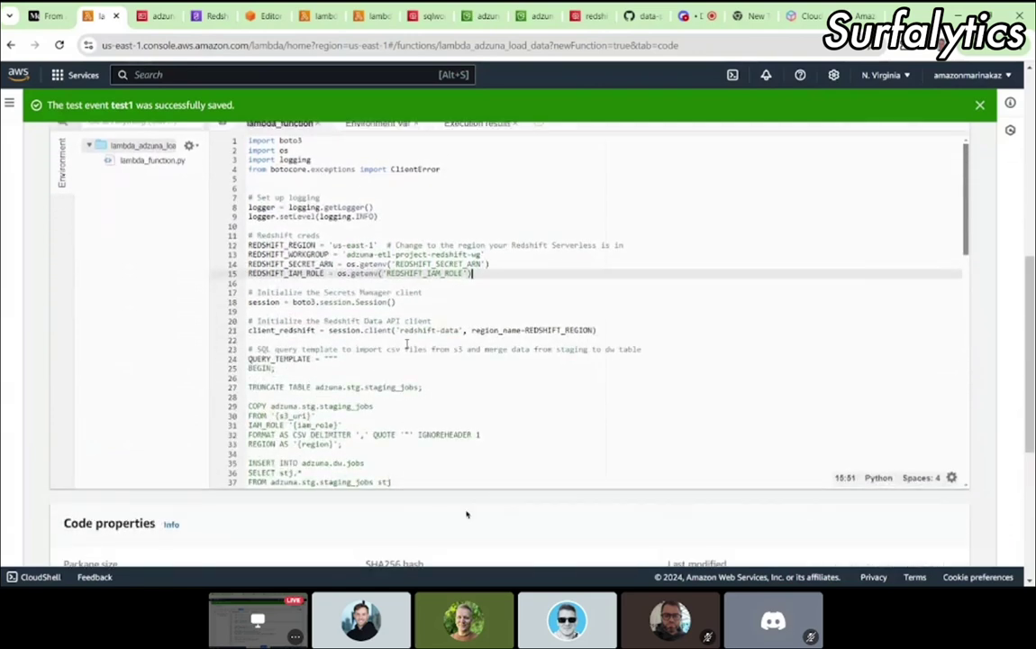
scroll(407, 341, "down", 10)
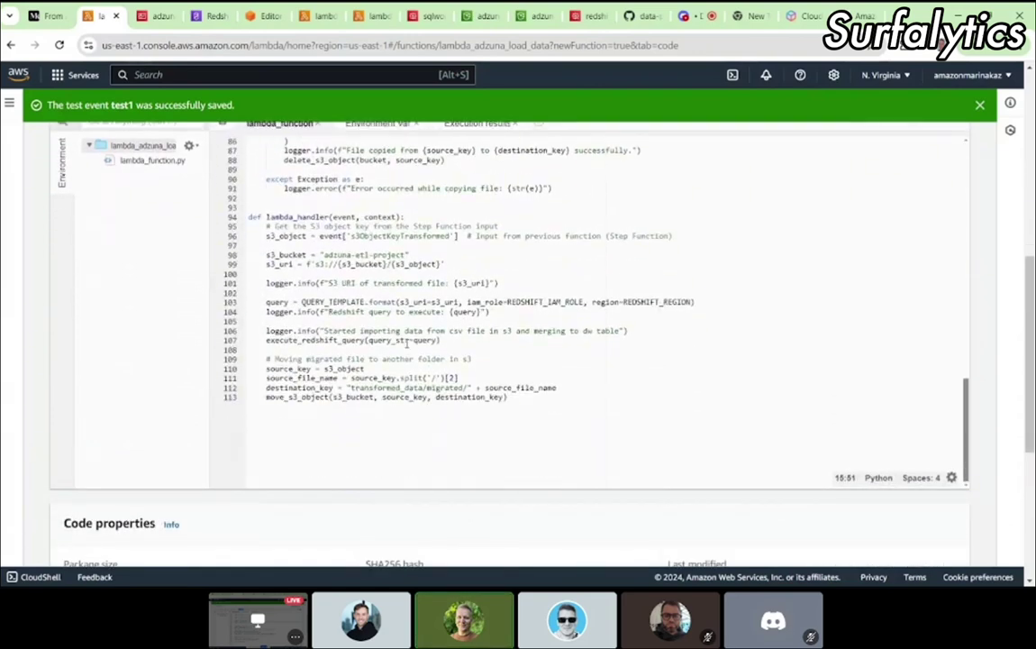
left_click(326, 358)
key("Home")
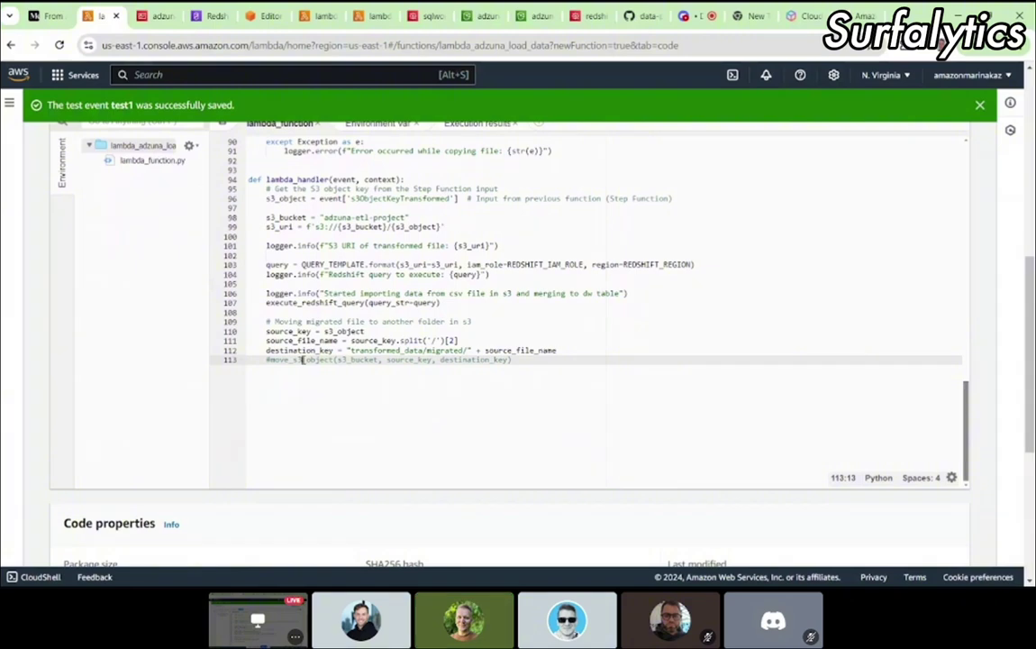
scroll(304, 359, "up", 15)
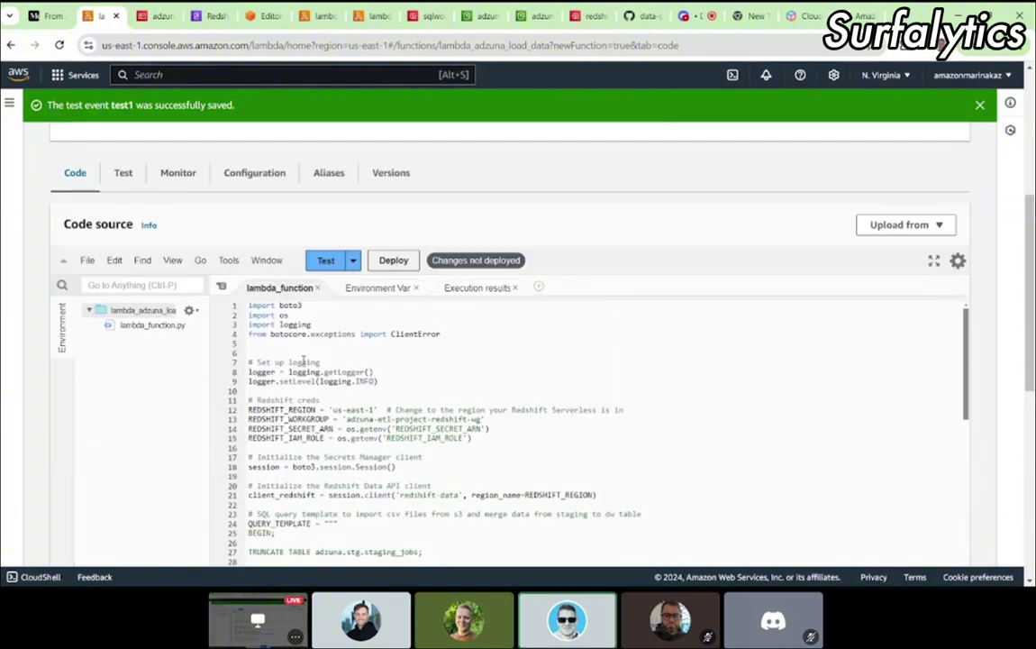
left_click(393, 260)
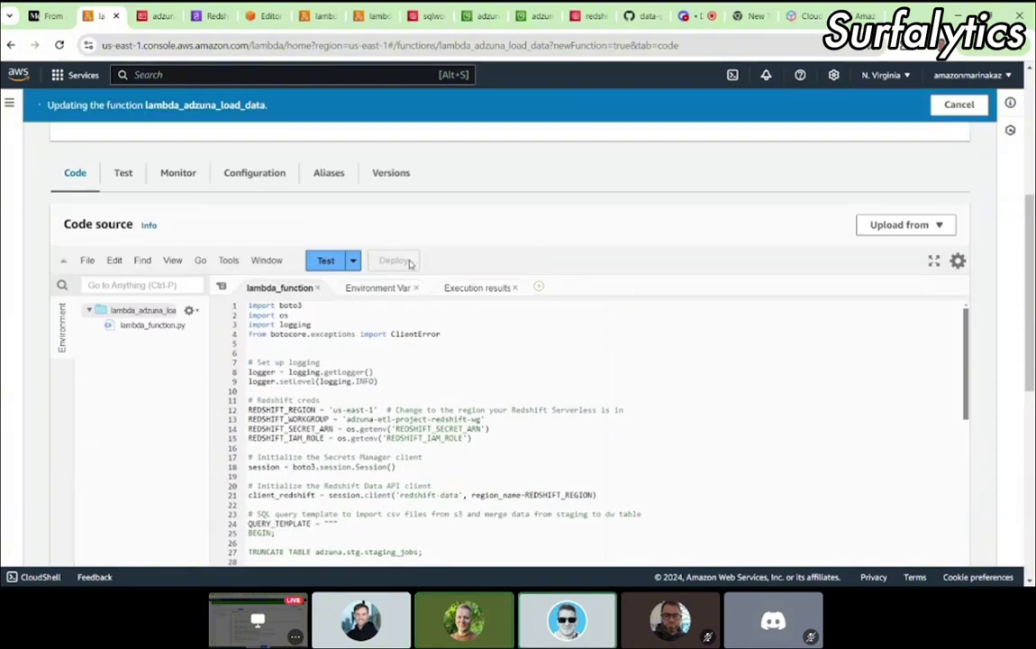
left_click(478, 16)
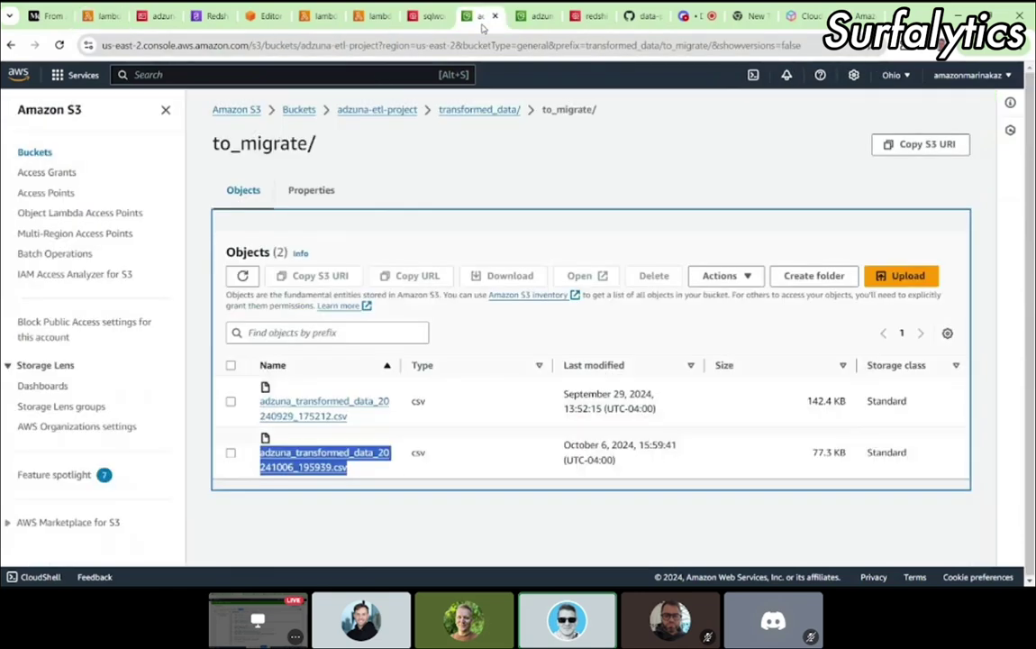
Step: Refresh to_migrate and copy the remaining file name adzuna_transformed_data_20240929_175212.csv
left_click(262, 45)
key("Return")
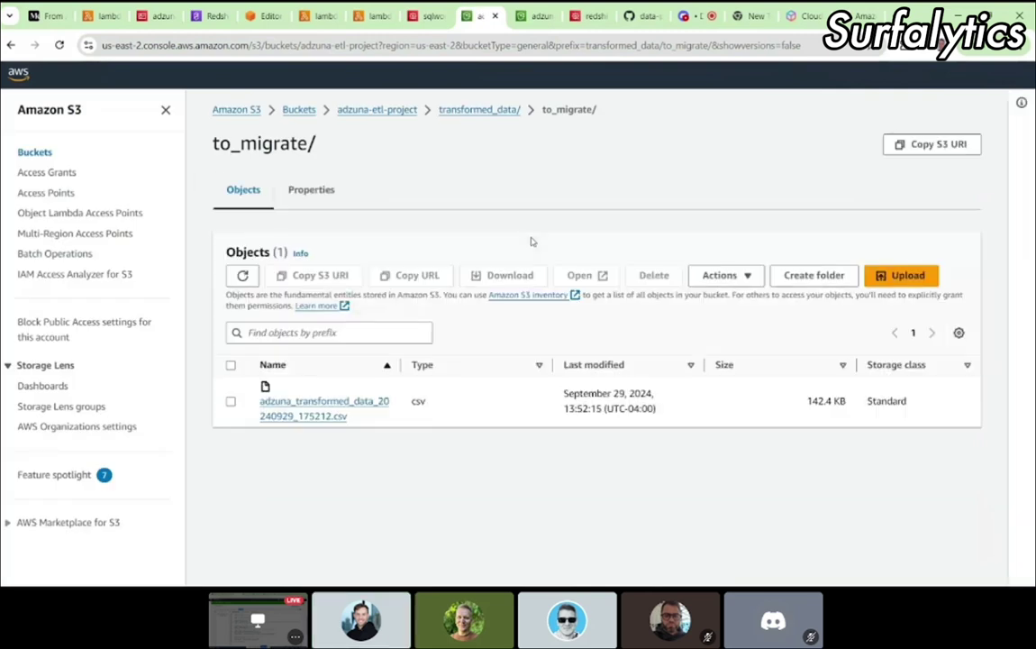
left_click_drag(355, 419, 237, 361)
key("ctrl+c")
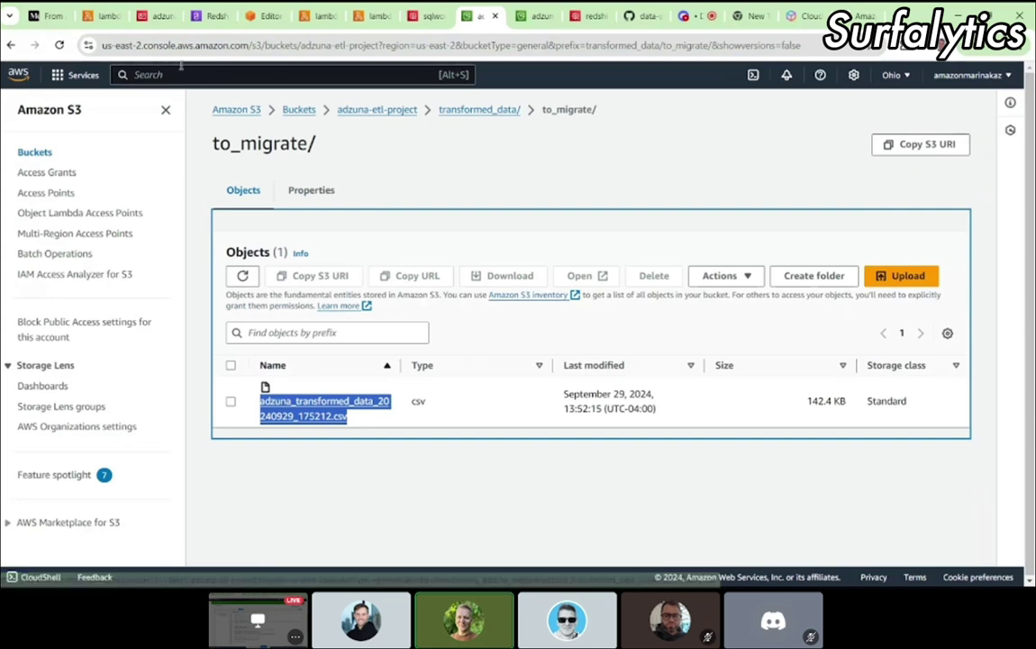
Step: Replace the file name in test event test1's JSON with the copied one and save it
left_click(101, 17)
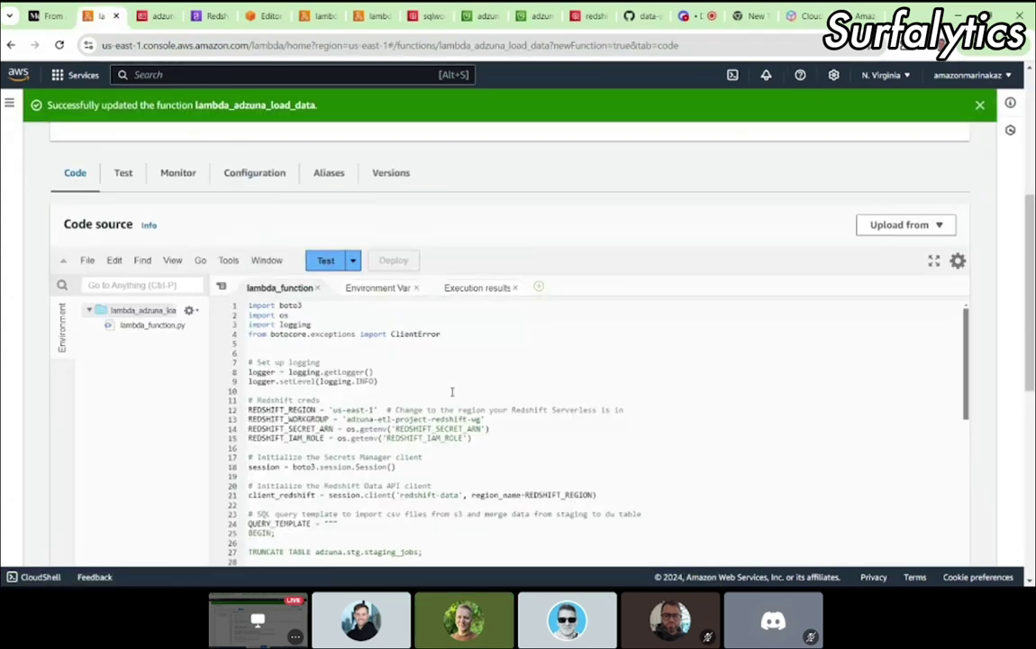
scroll(523, 218, "down", 1)
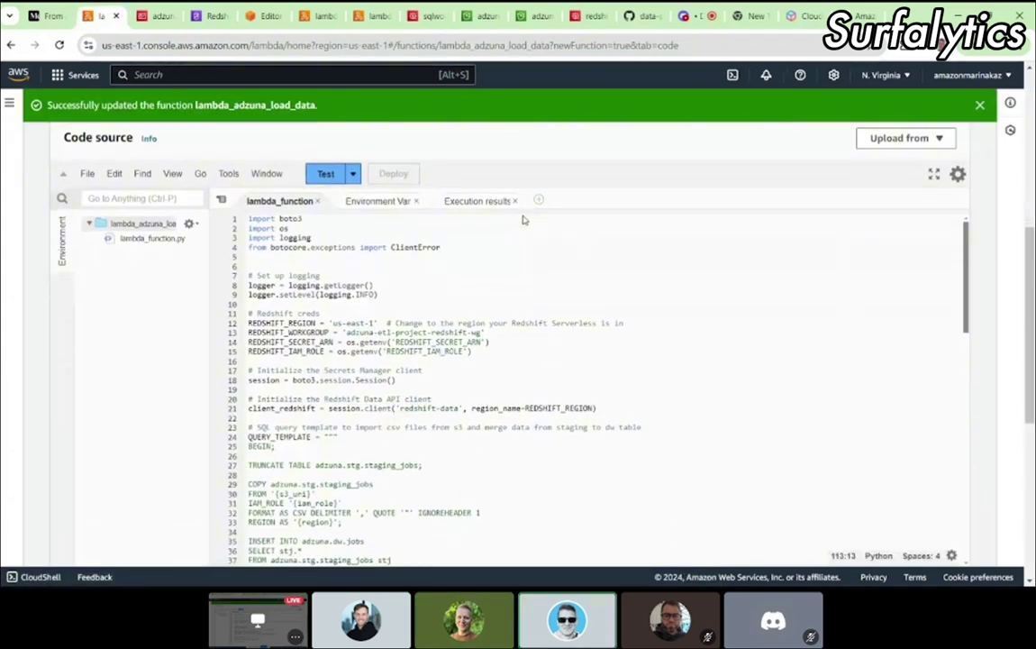
scroll(522, 219, "up", 1)
left_click(354, 261)
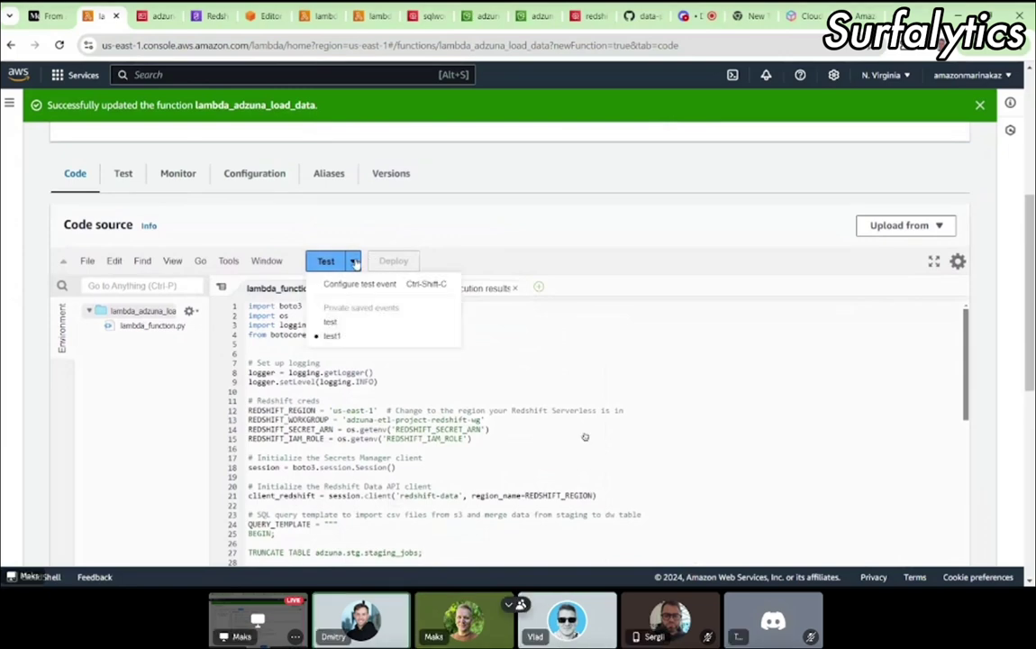
left_click(349, 285)
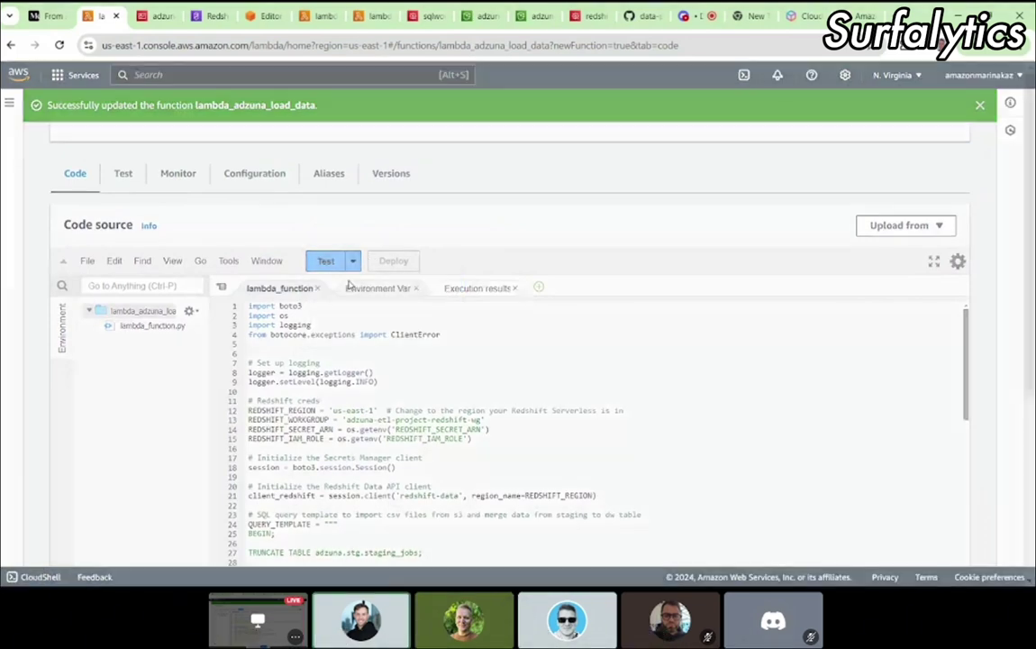
scroll(494, 467, "down", 1)
scroll(493, 465, "down", 2)
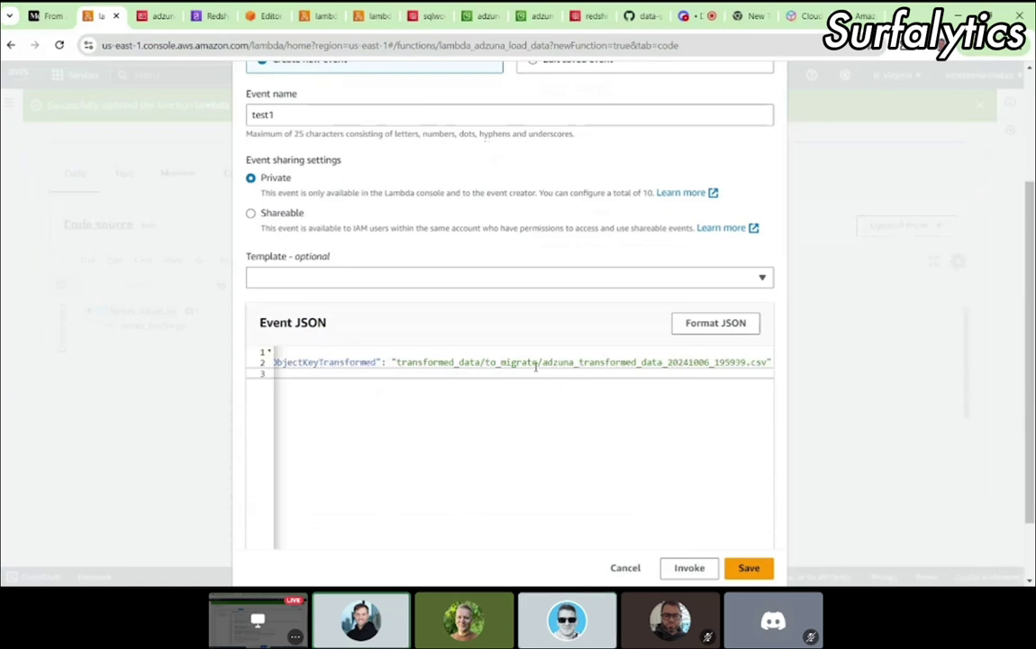
left_click_drag(537, 362, 769, 362)
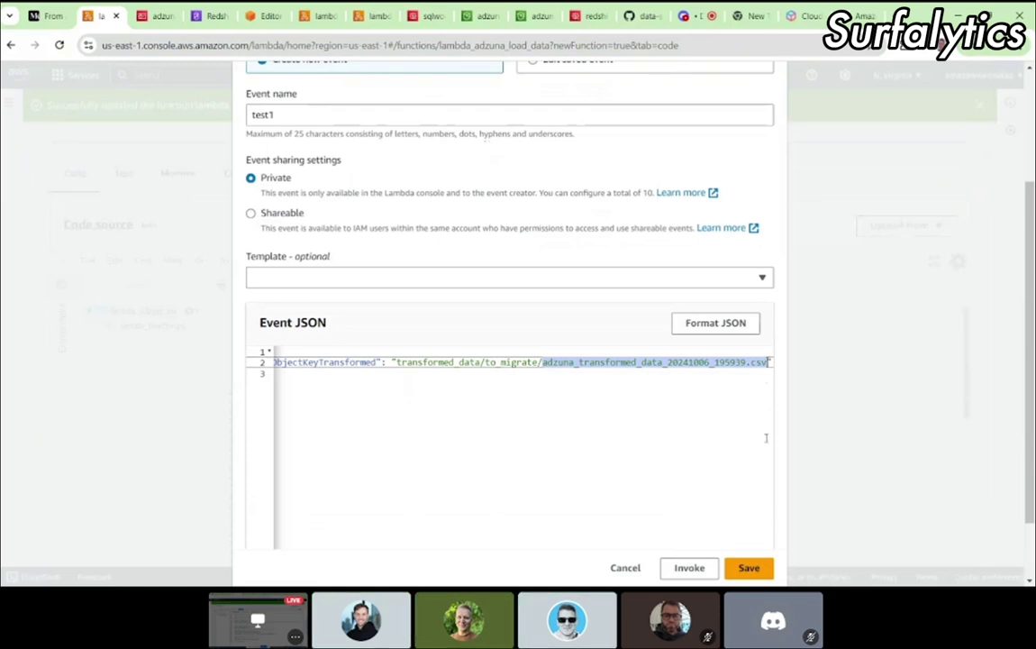
key("ctrl+v")
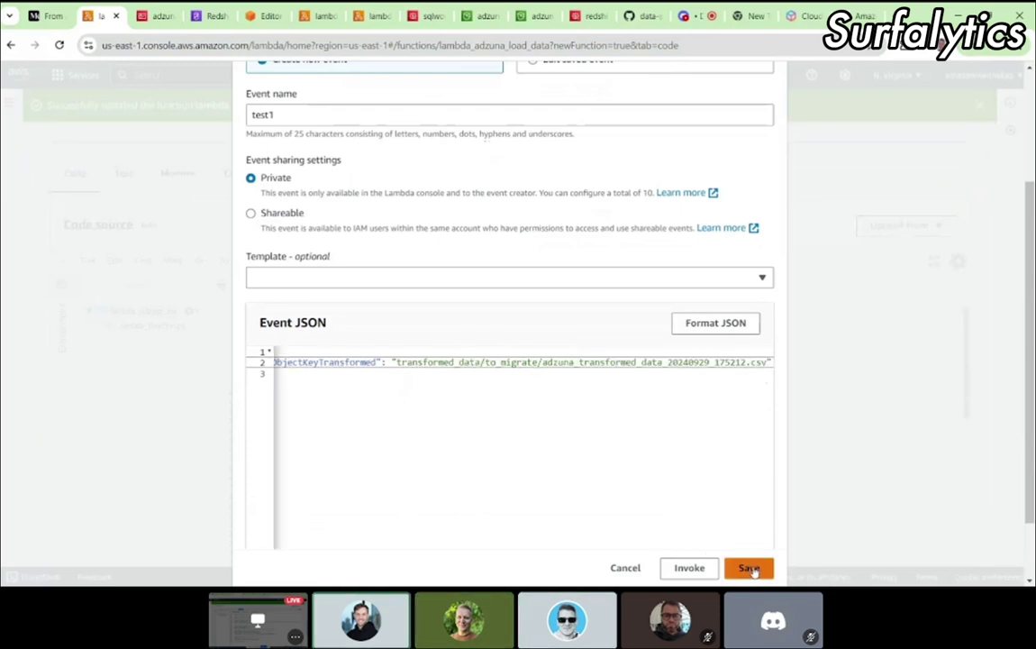
left_click(749, 568)
Step: Invoke the function with the saved test1 event; the run succeeds
scroll(505, 378, "up", 3)
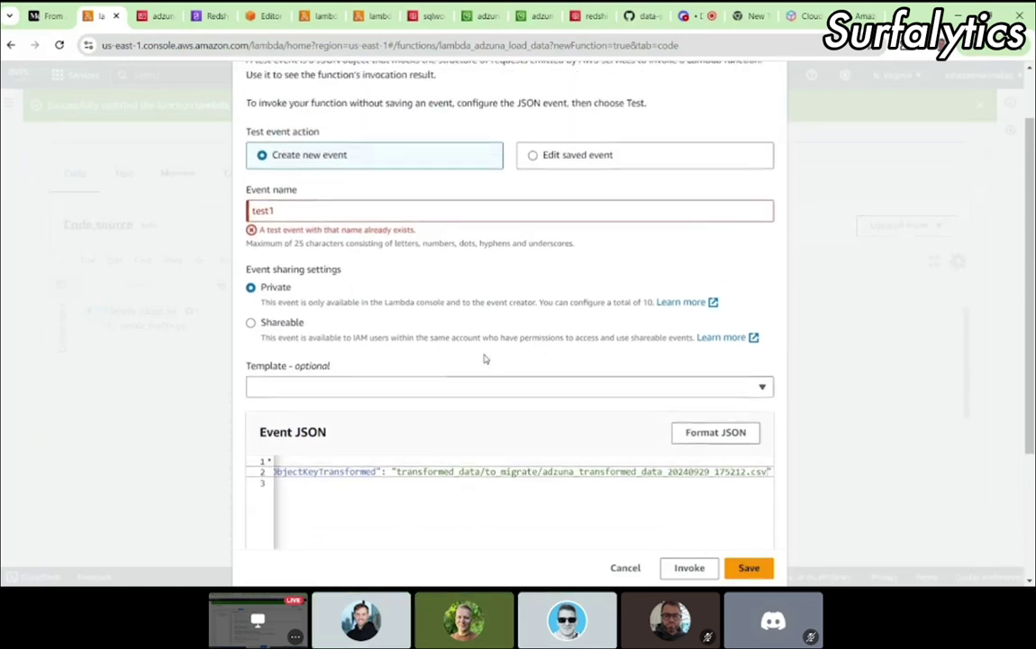
scroll(487, 352, "up", 1)
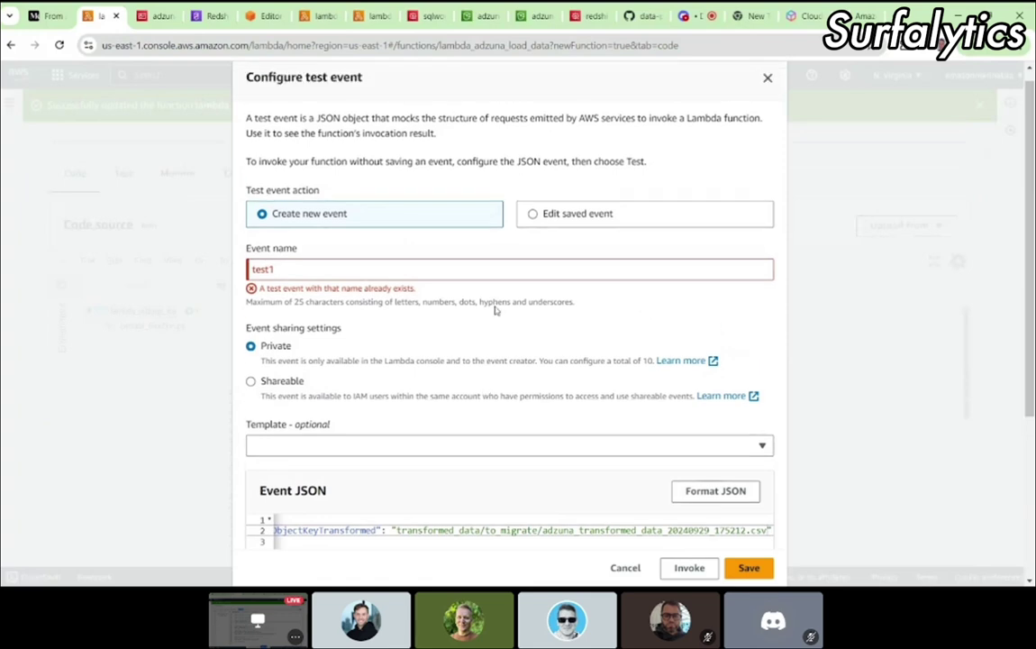
left_click(532, 215)
scroll(452, 429, "down", 3)
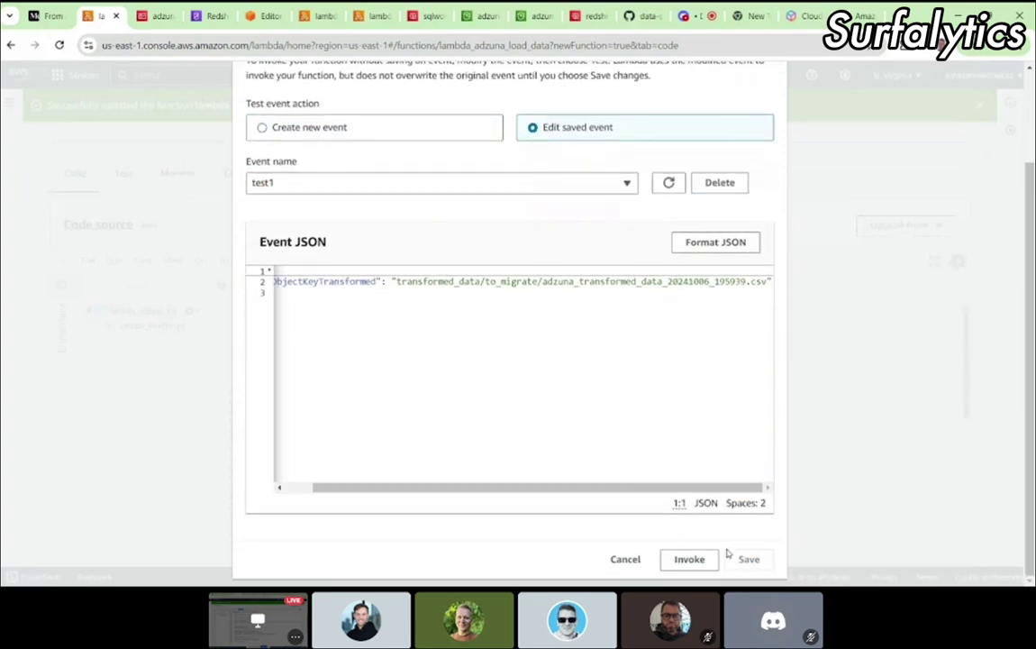
left_click(699, 559)
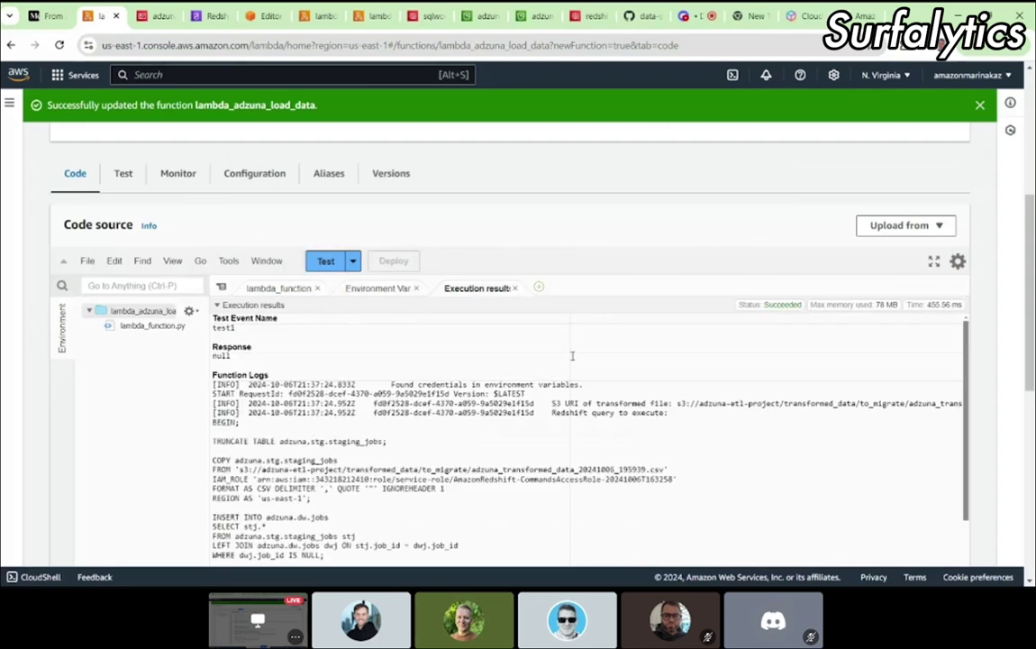
scroll(571, 355, "down", 10)
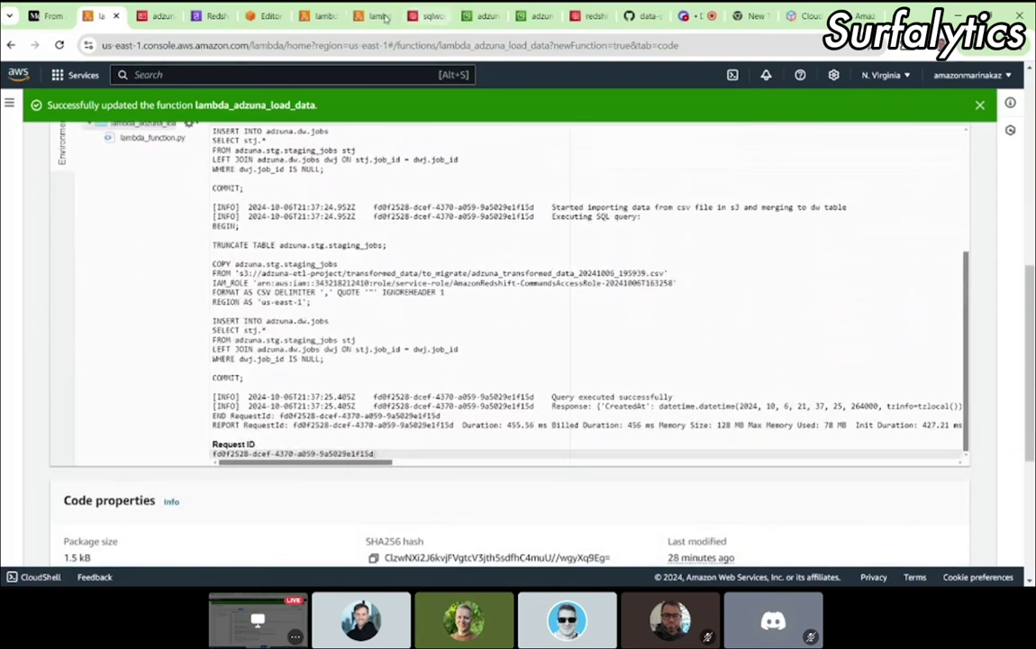
left_click(267, 16)
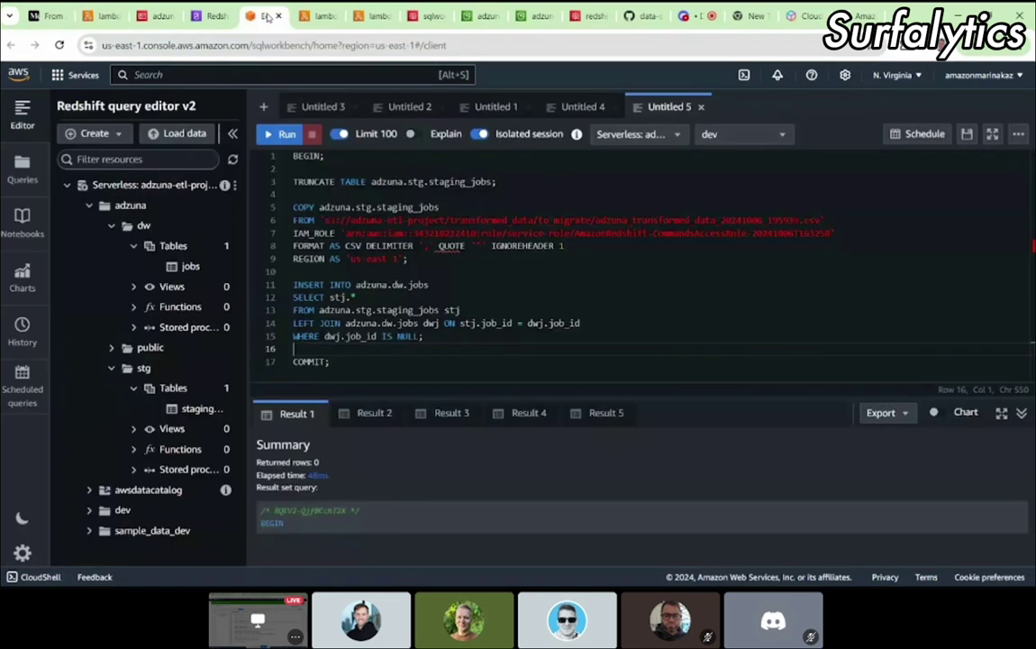
Step: Rerun the staging_jobs and dw.jobs counts in Untitled 4 (both 0), and open Queries in a new tab
left_click(576, 107)
triple_click(399, 195)
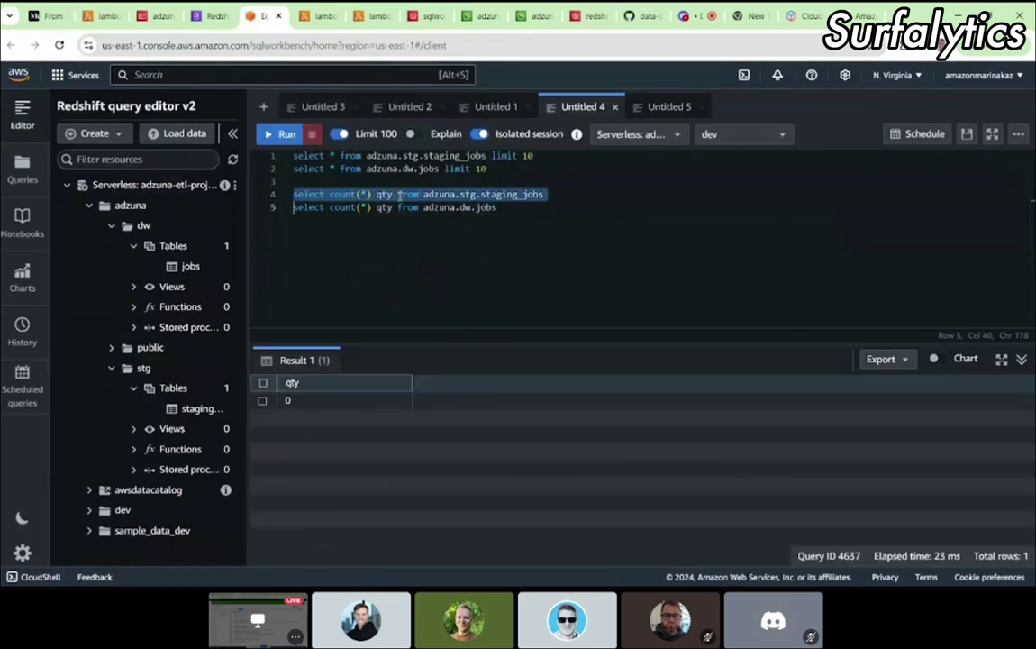
left_click(281, 133)
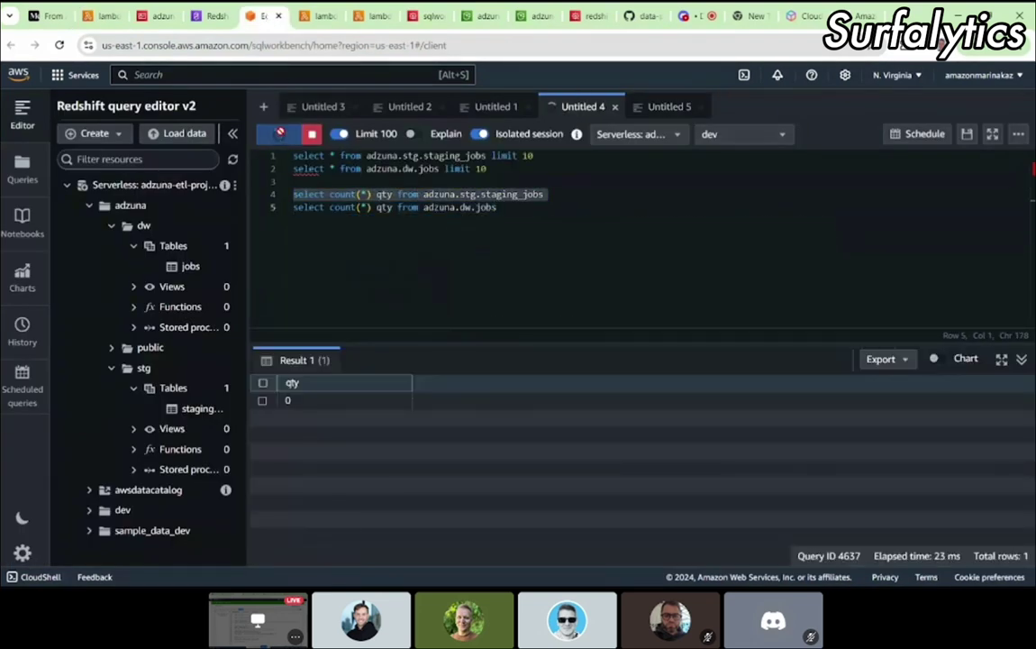
triple_click(323, 193)
left_click(281, 133)
triple_click(330, 208)
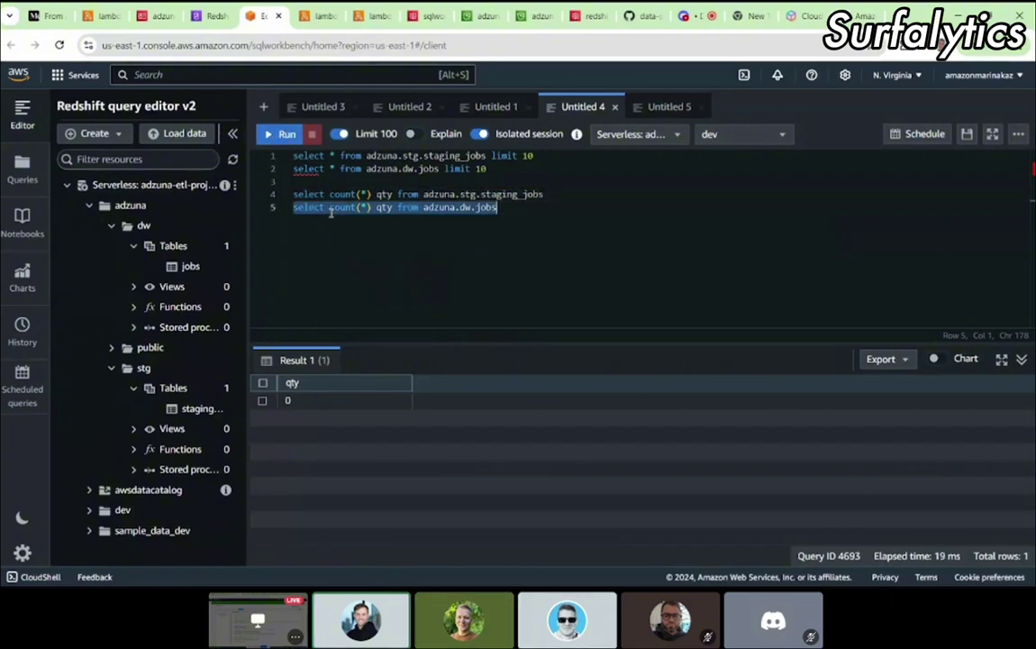
left_click(275, 133)
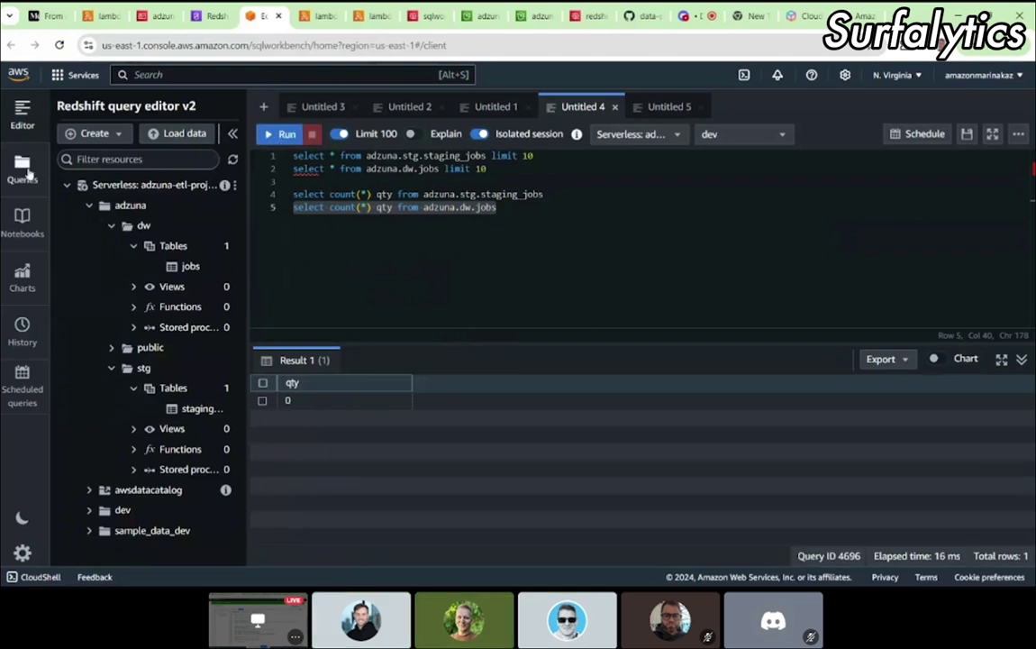
right_click(9, 171)
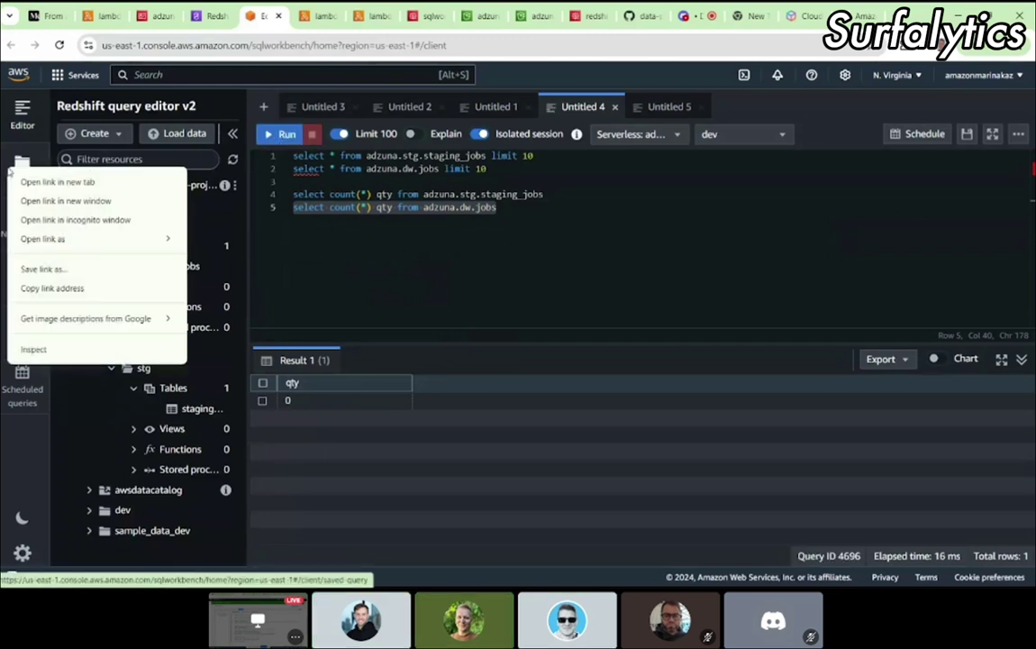
left_click(38, 166)
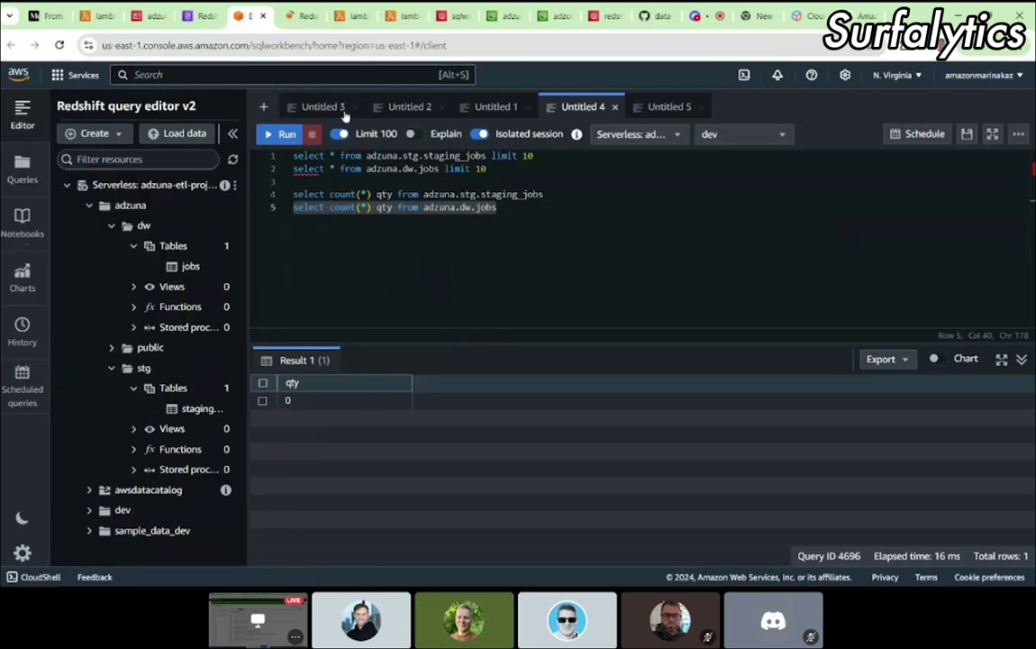
Step: Review the recent query History, then expand the serverless workgroup's databases in the editor
left_click(296, 17)
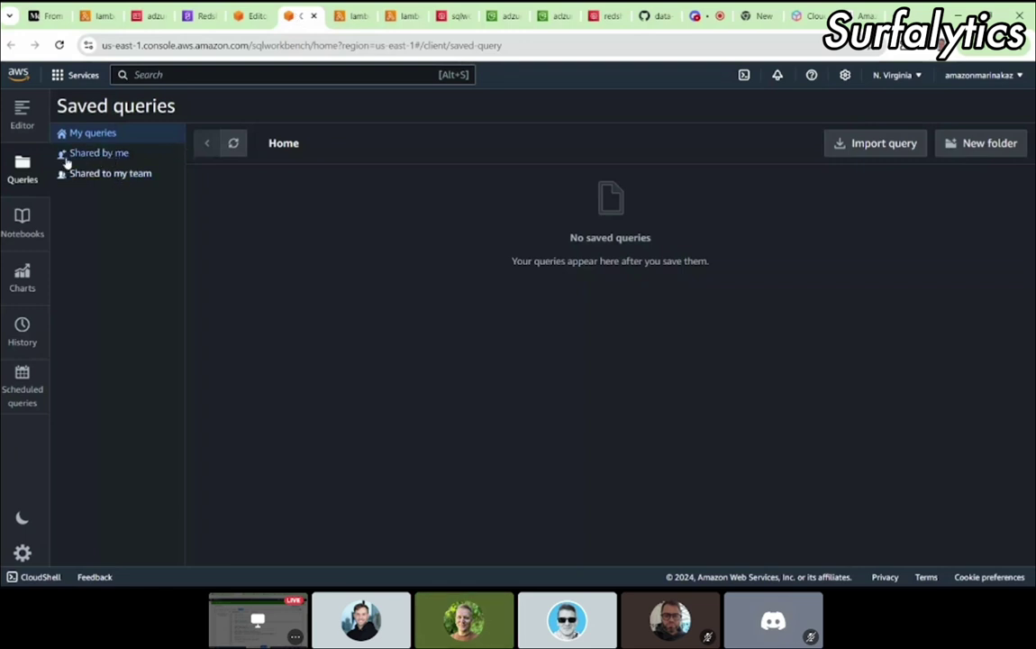
left_click(22, 110)
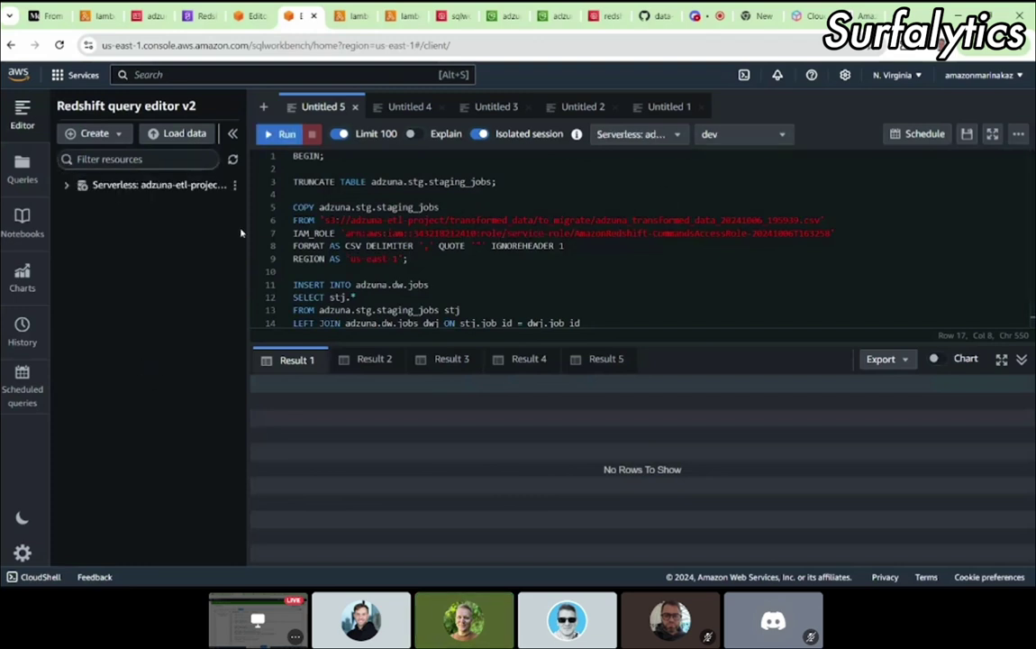
left_click(23, 332)
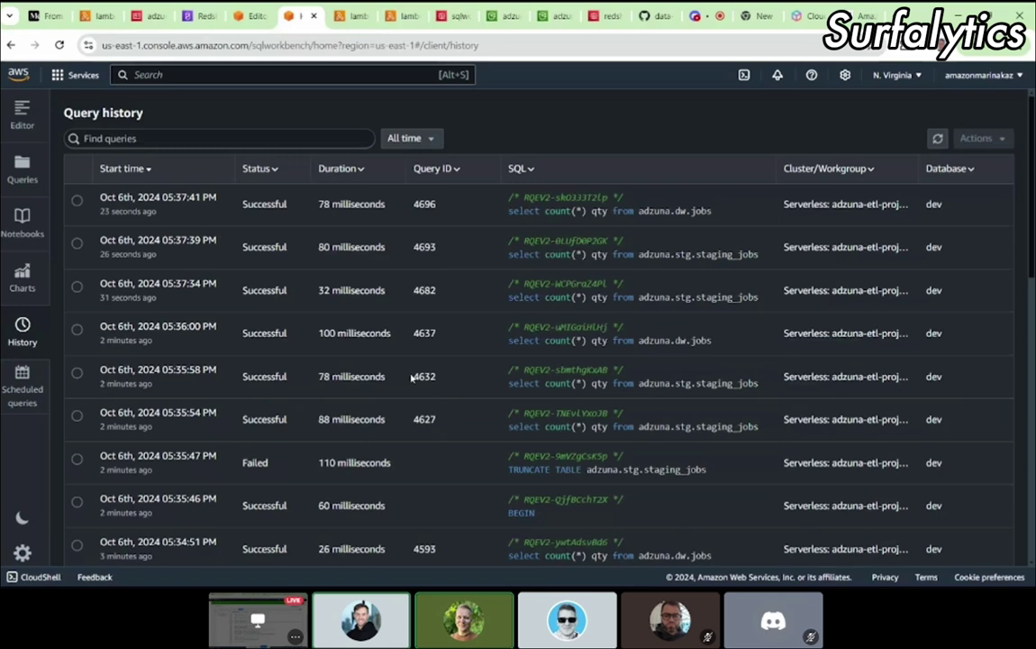
scroll(410, 378, "down", 3)
scroll(411, 378, "up", 3)
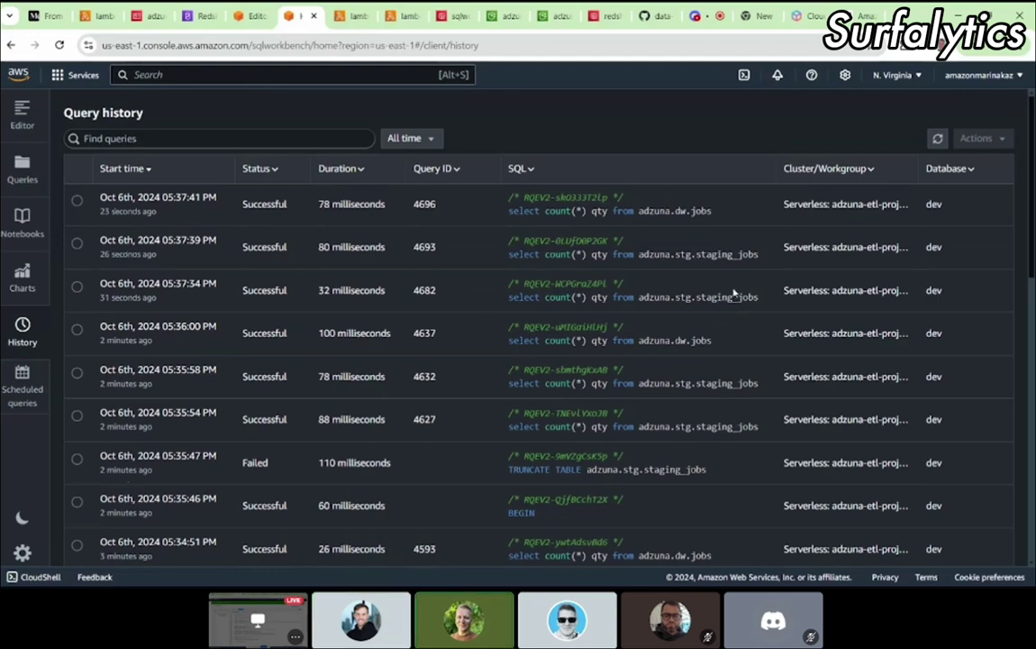
scroll(913, 419, "down", 5)
scroll(913, 418, "up", 5)
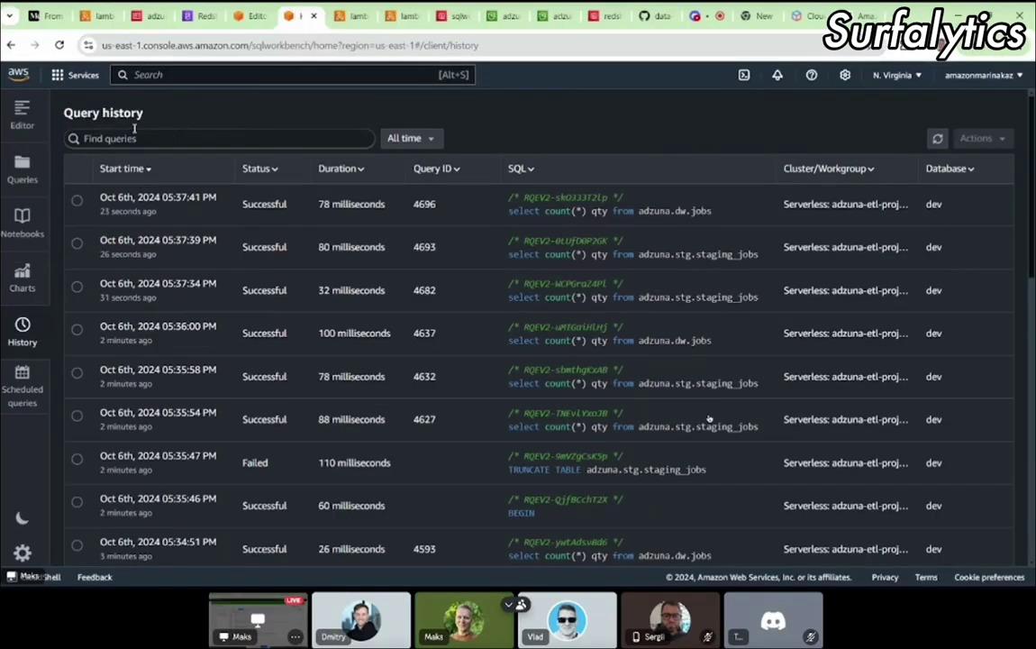
left_click(22, 115)
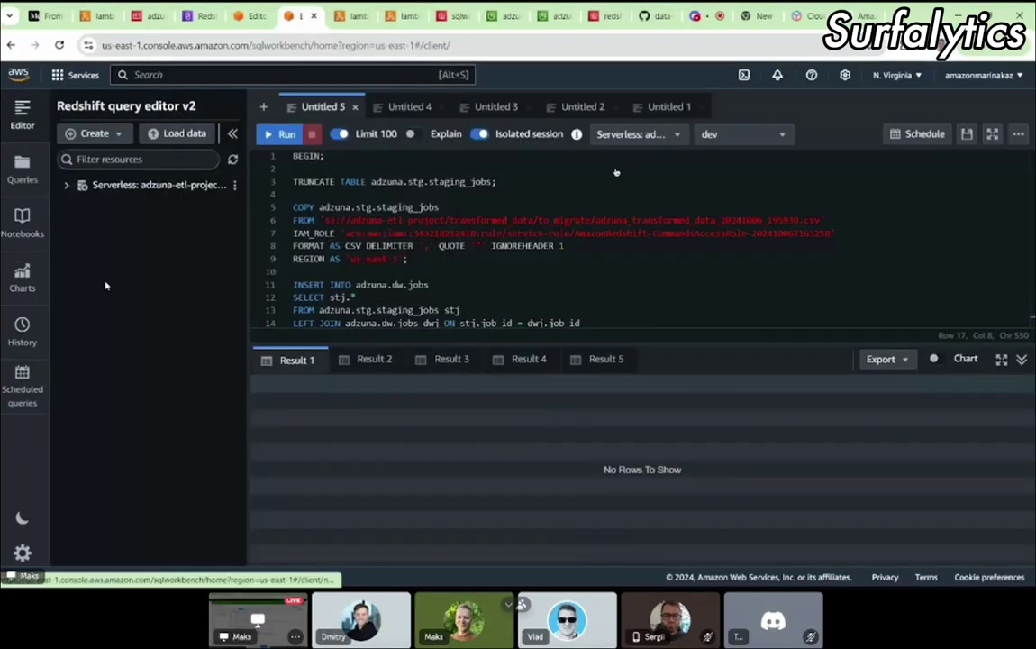
left_click(65, 187)
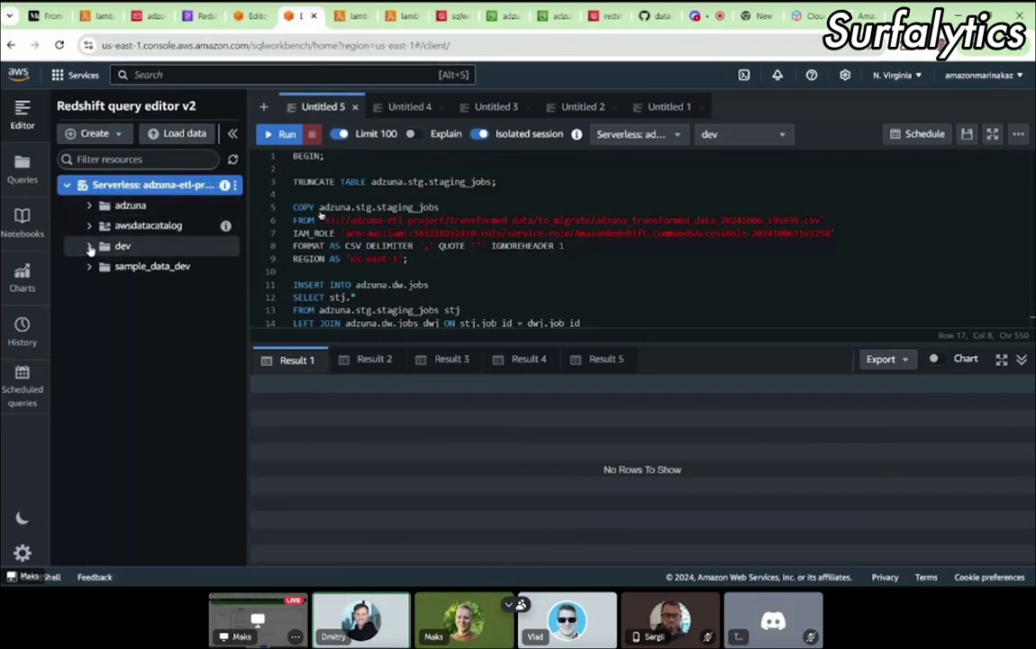
left_click(347, 16)
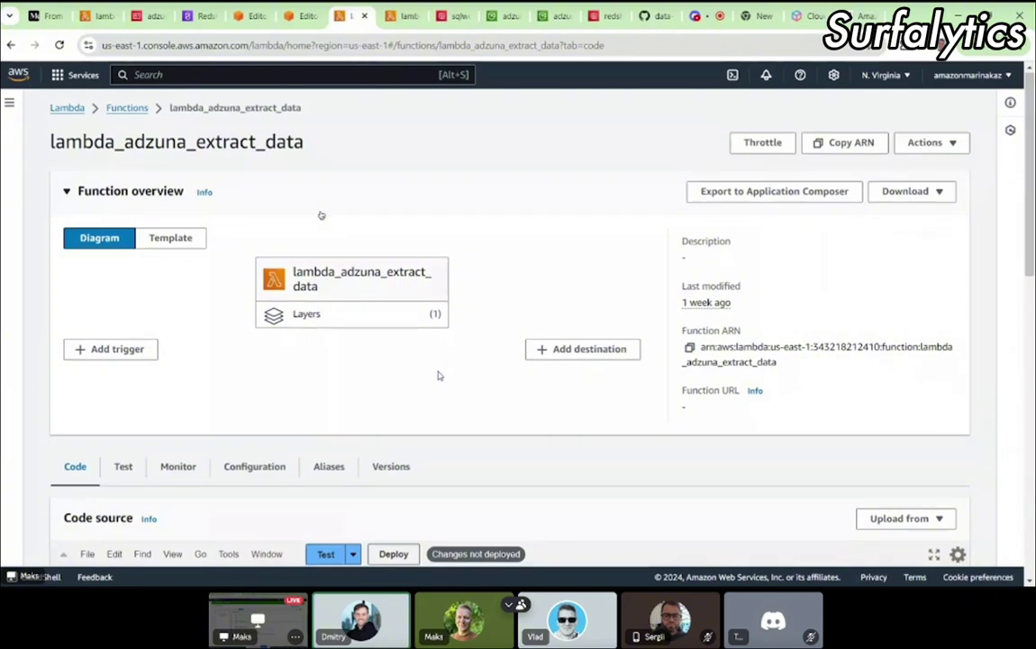
Step: Inspect the adzuna database name on line 37 and in the COPY statement of lambda_adzuna_load_data's code
left_click(90, 16)
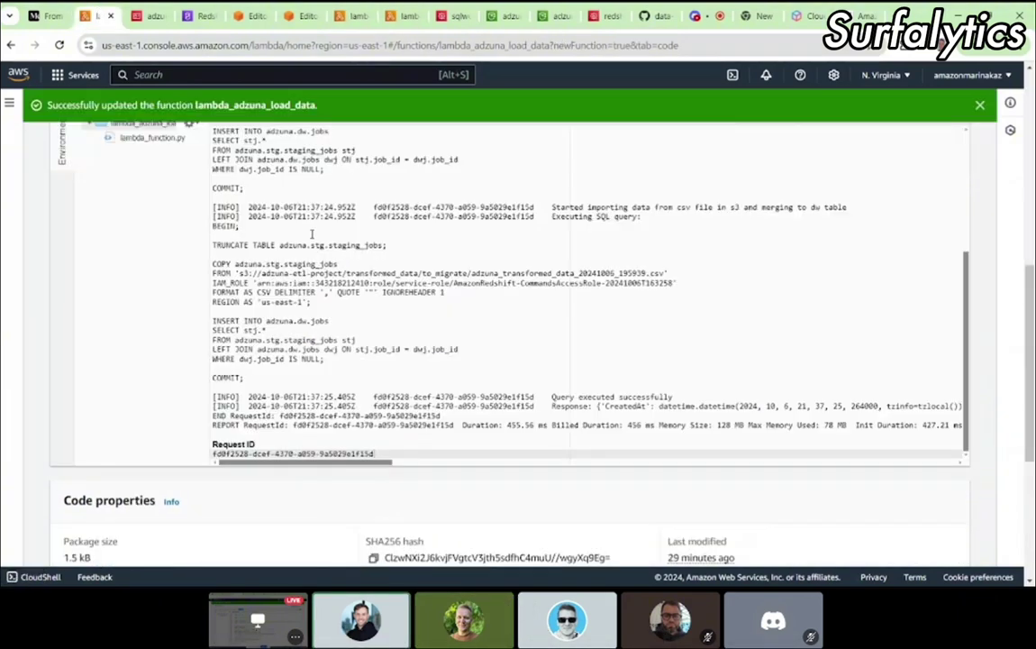
scroll(444, 197, "down", 3)
left_click(279, 345)
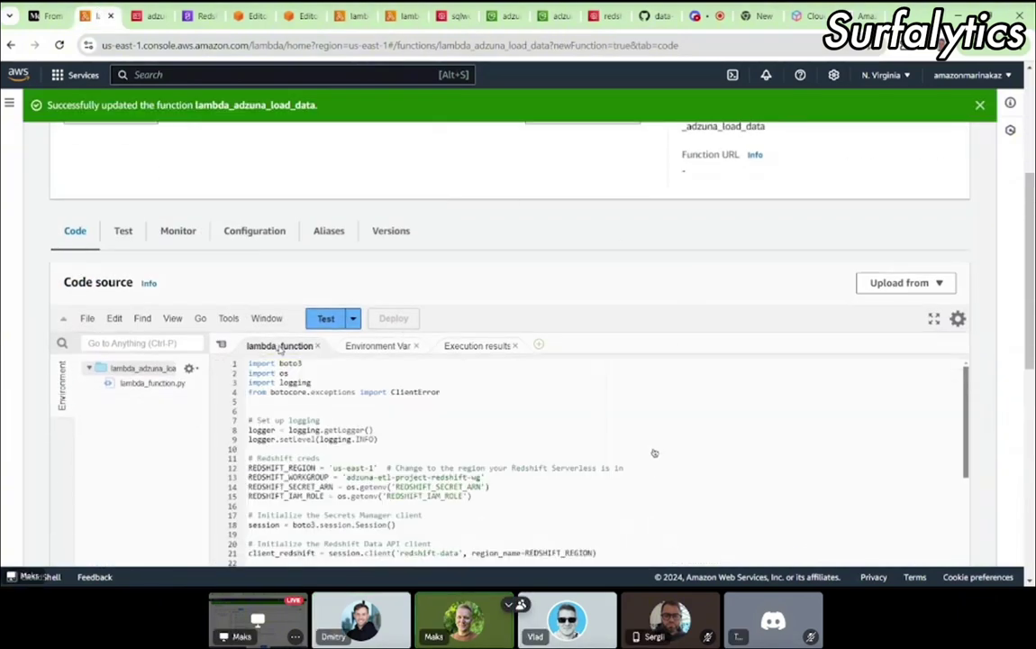
scroll(532, 440, "down", 5)
scroll(532, 283, "down", 4)
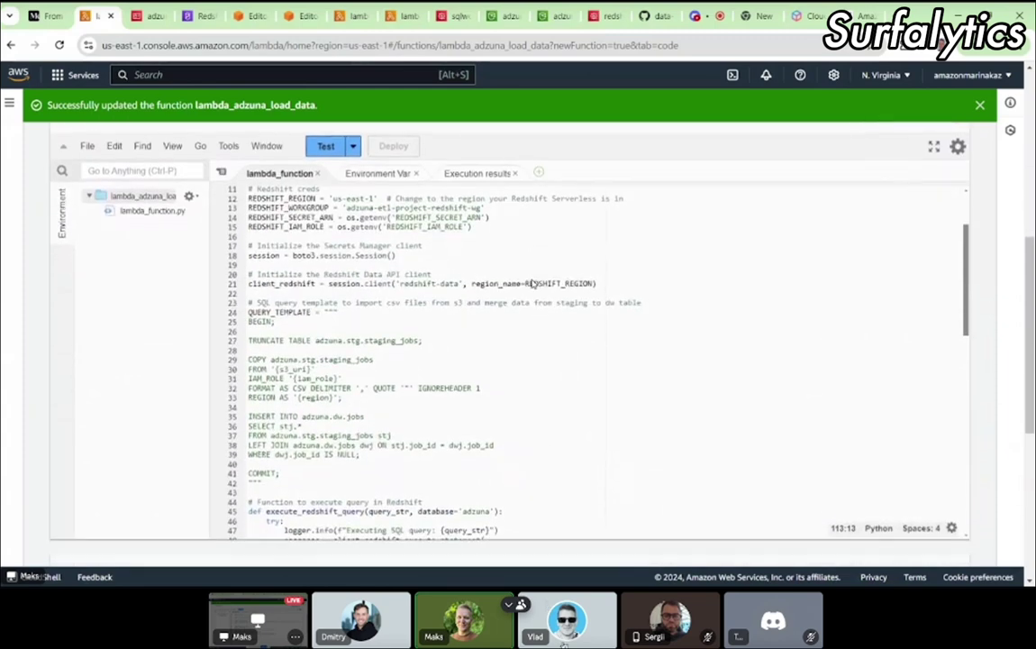
double_click(284, 415)
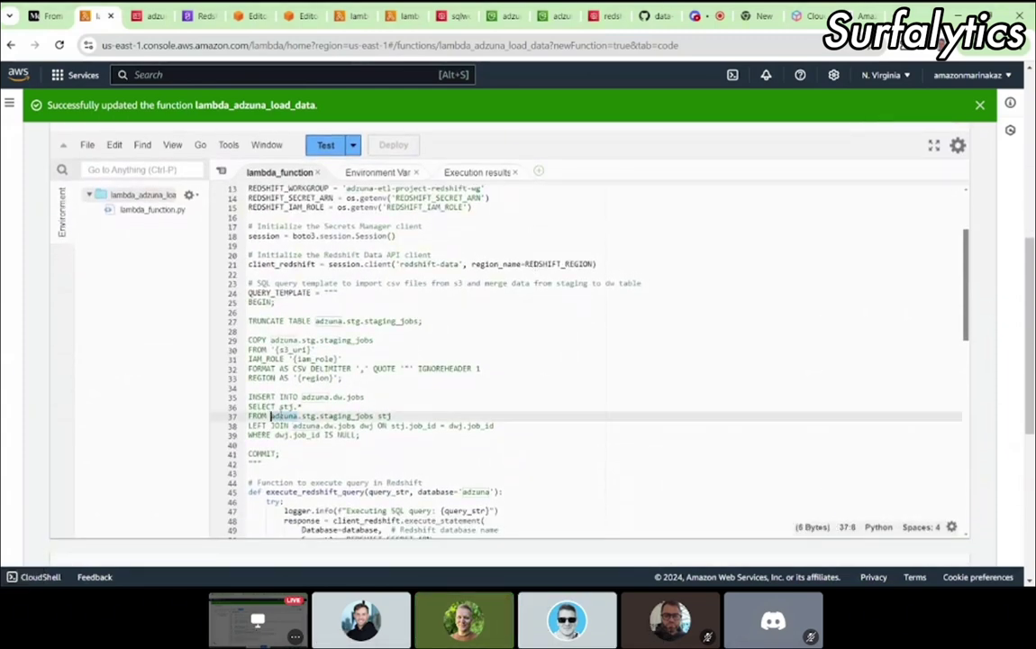
double_click(281, 340)
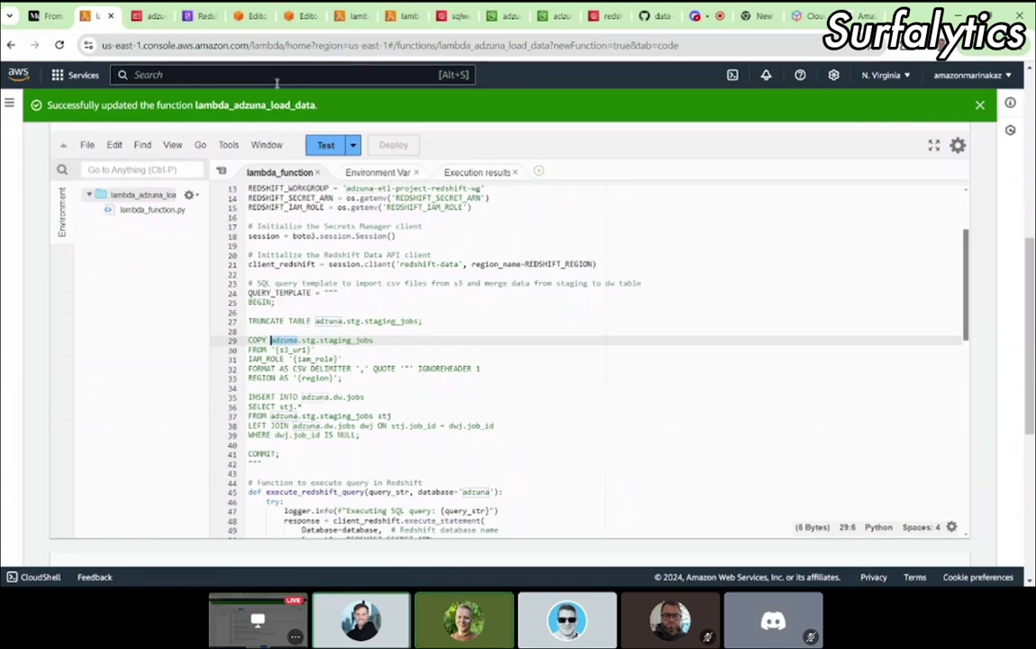
scroll(345, 413, "down", 4)
scroll(345, 414, "down", 6)
scroll(345, 413, "up", 4)
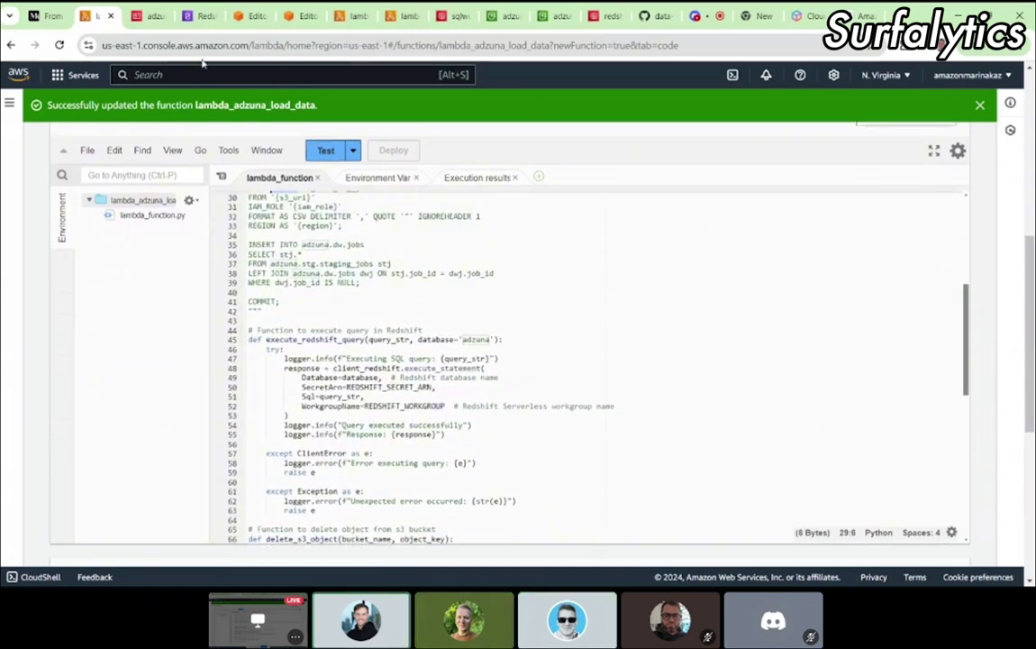
left_click(249, 18)
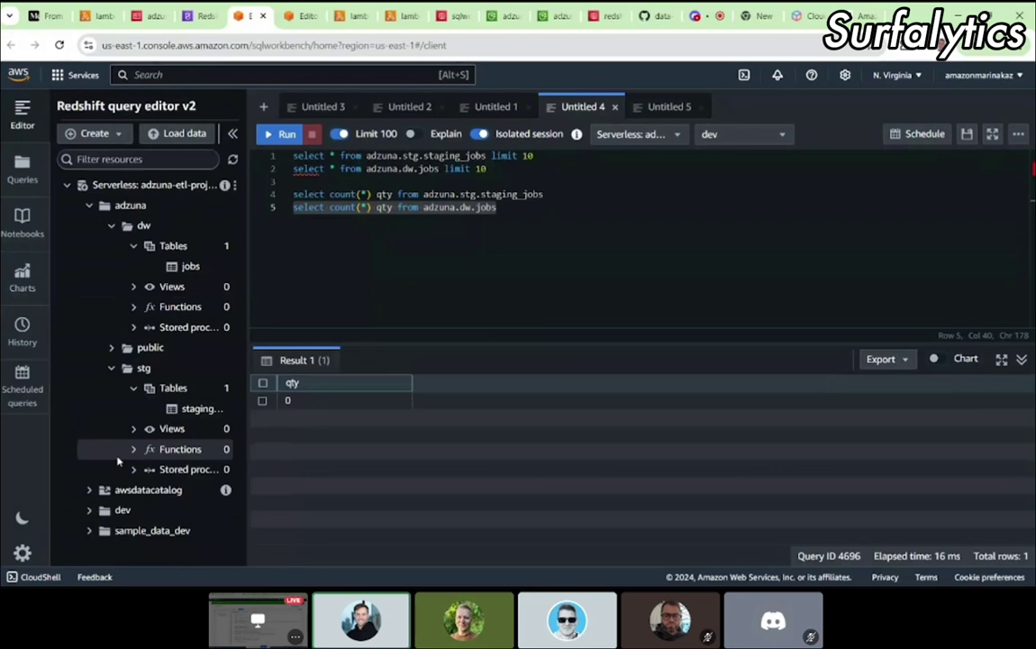
Step: Show the staging_jobs fields and run the line 4 count with adzuna changed to dev
left_click(202, 409)
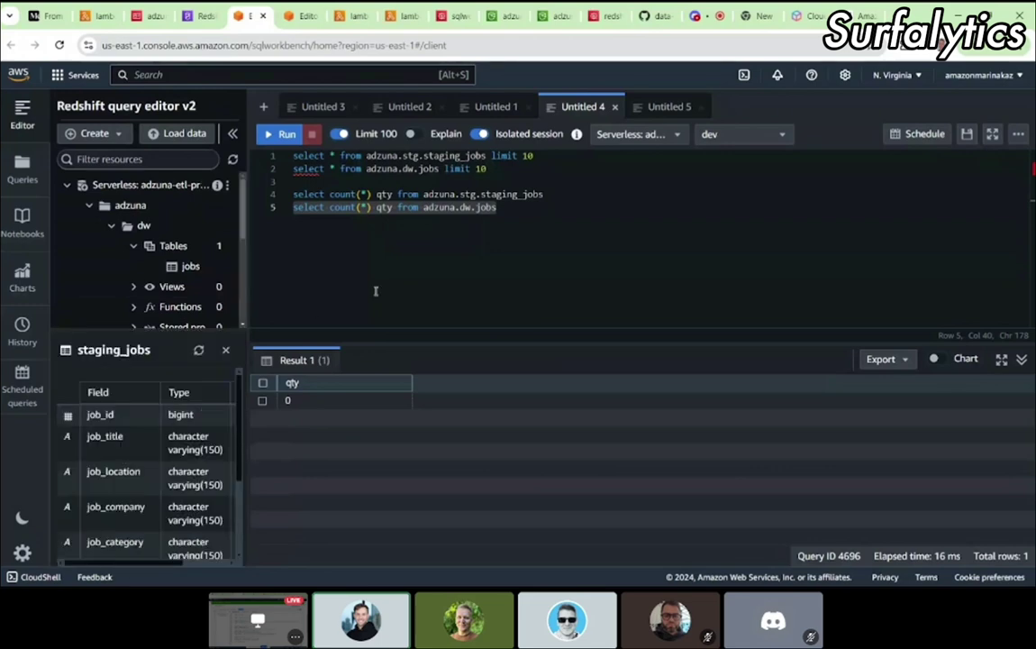
left_click(506, 253)
double_click(441, 194)
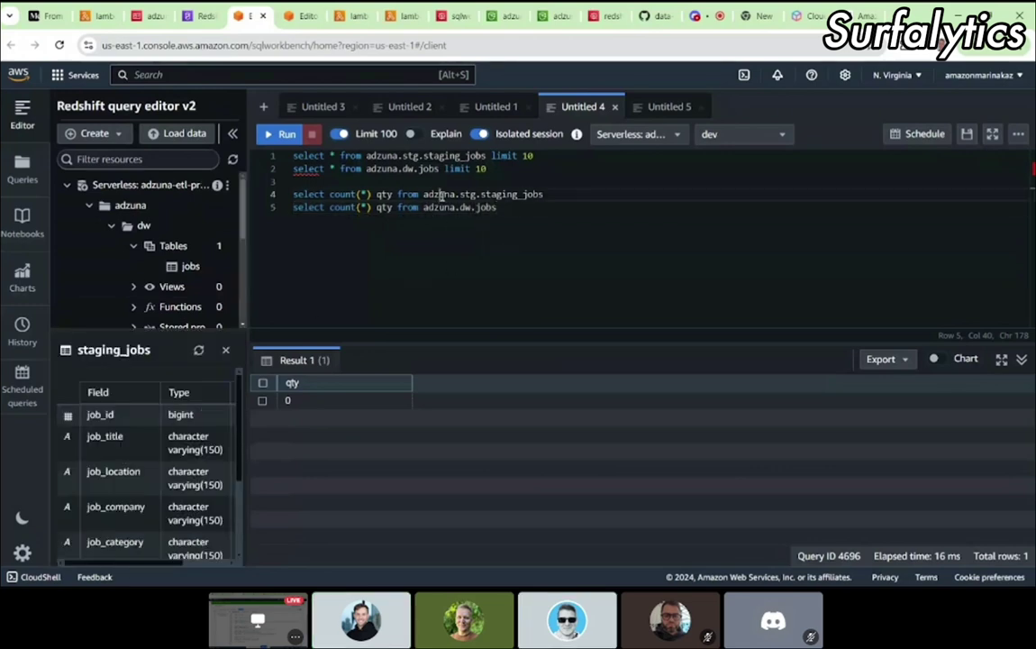
type("dev")
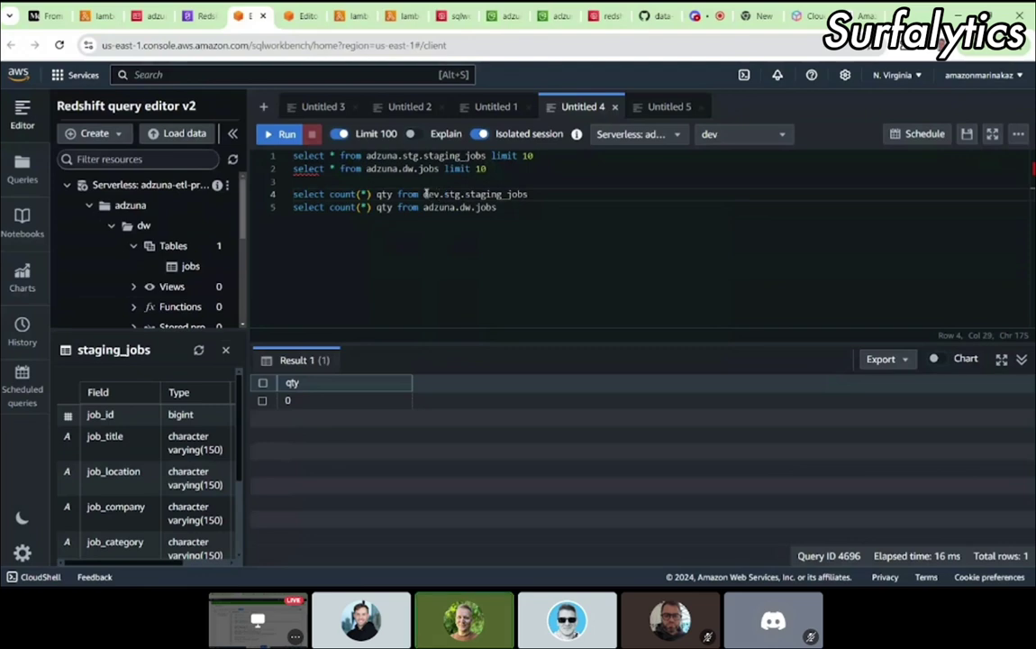
triple_click(441, 195)
left_click(279, 135)
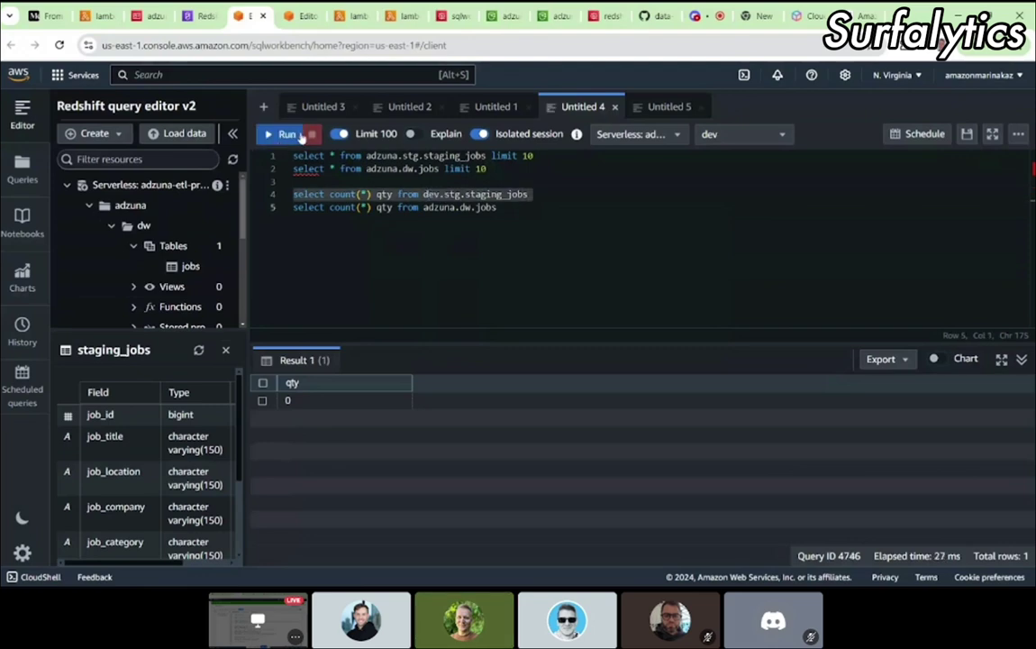
left_click(281, 135)
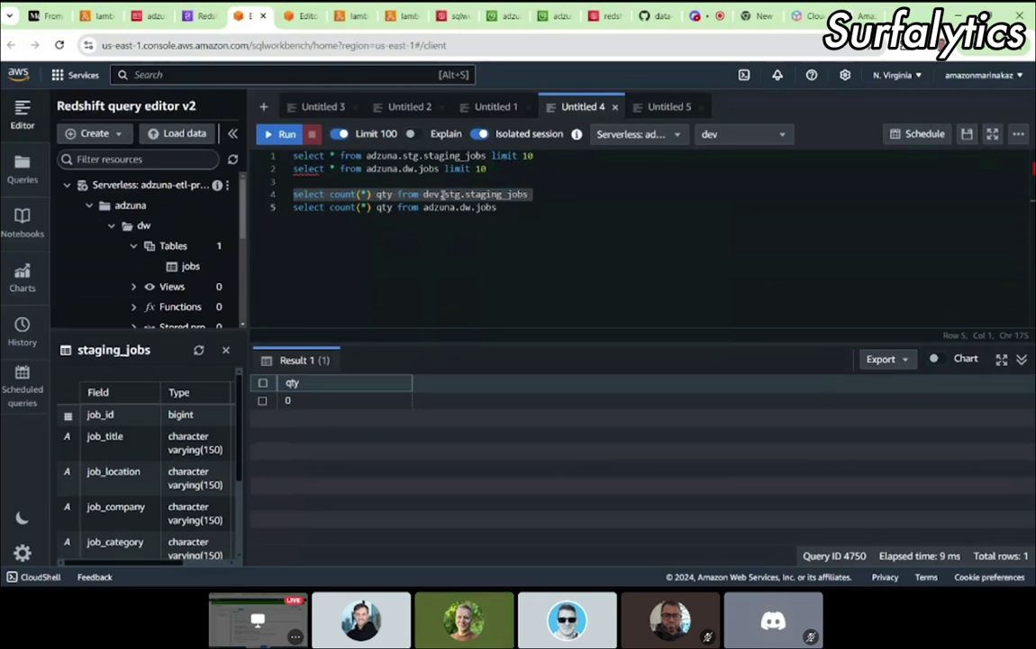
Step: Change line 4's database back to adzuna and rerun the staging_jobs count
double_click(429, 193)
type("una")
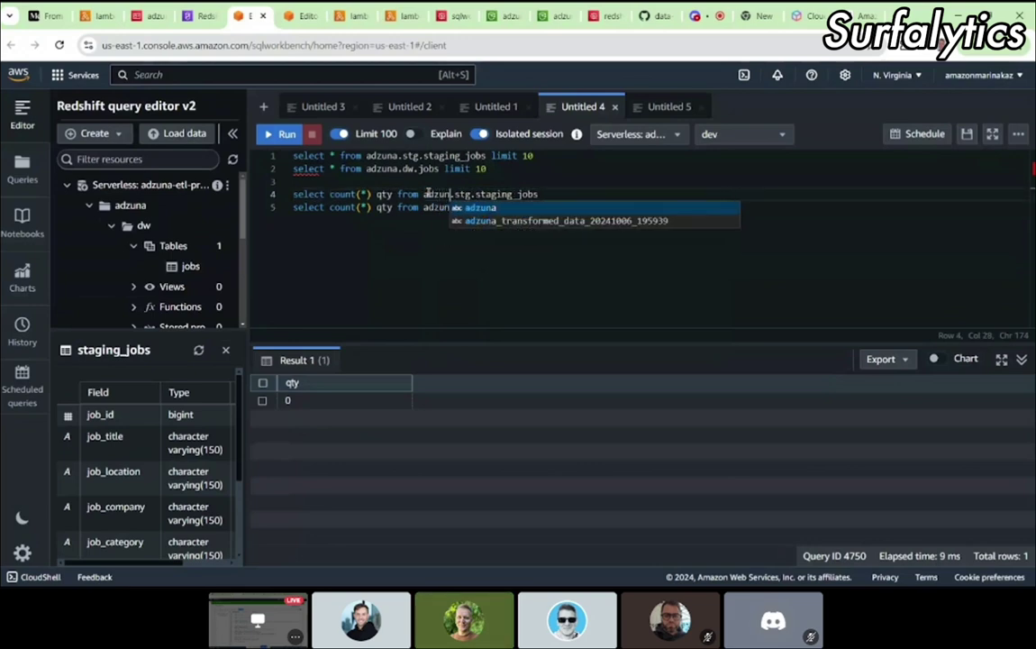
double_click(427, 194)
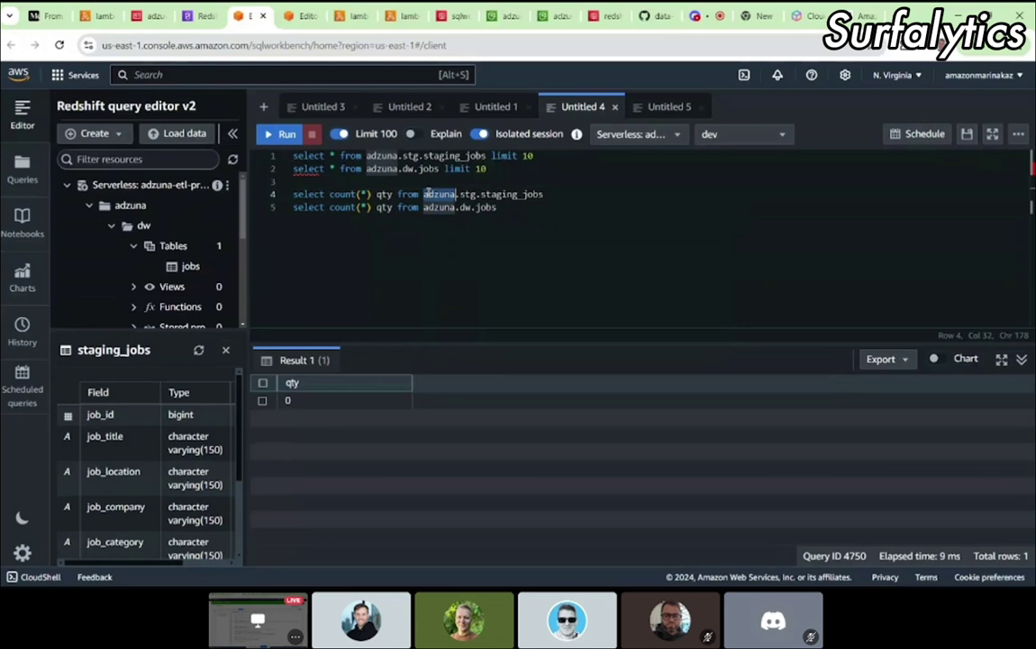
triple_click(389, 194)
left_click(277, 133)
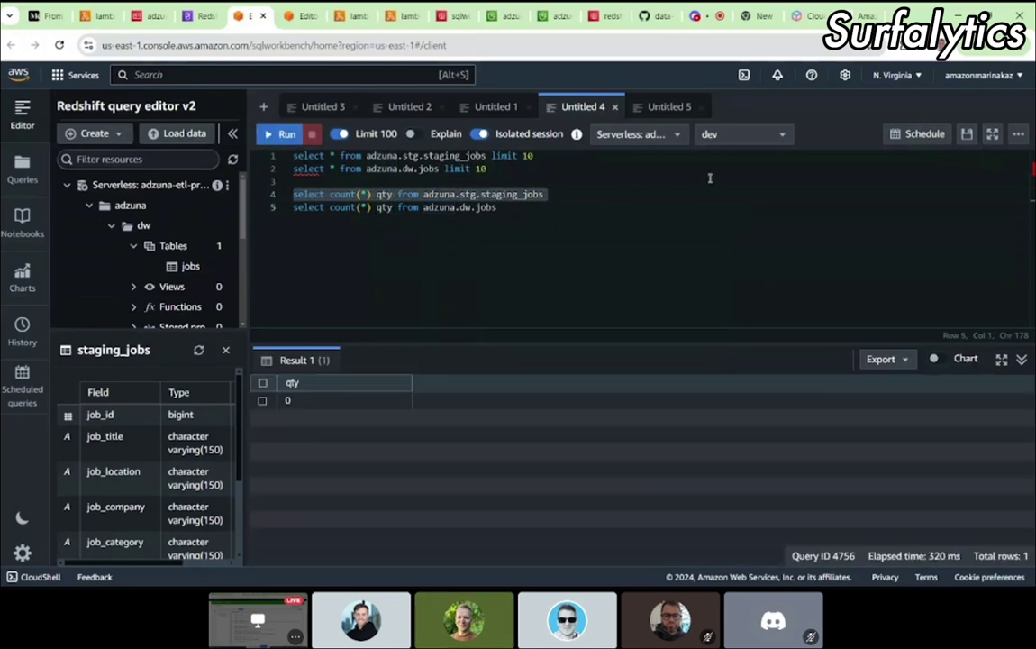
Step: Set the database dropdown to adzuna and run both staging_jobs and dw.jobs counts; still 0
left_click(735, 137)
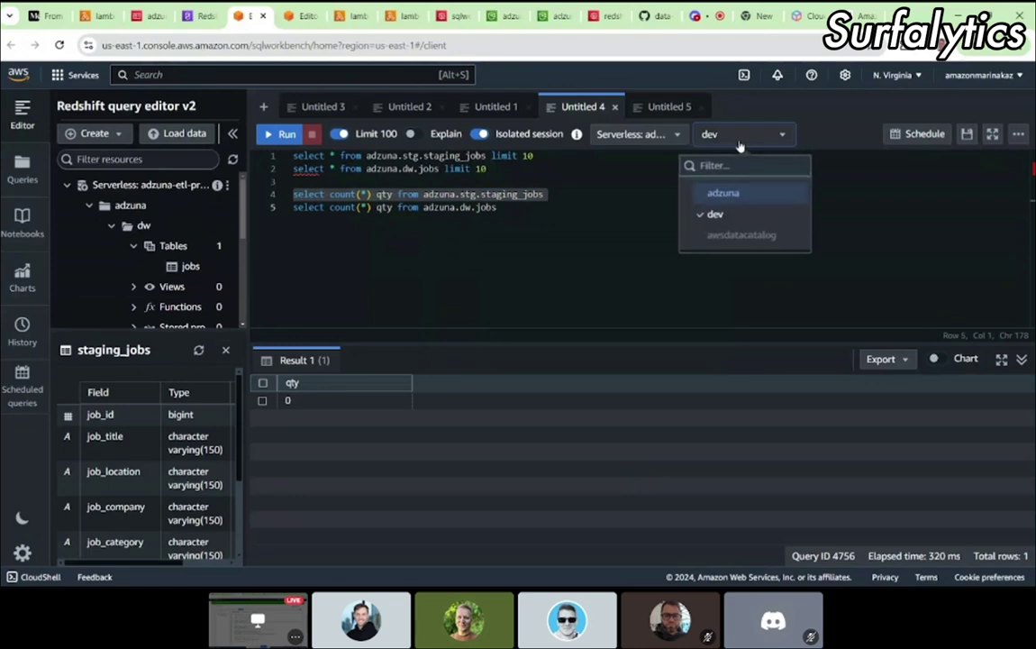
left_click(721, 192)
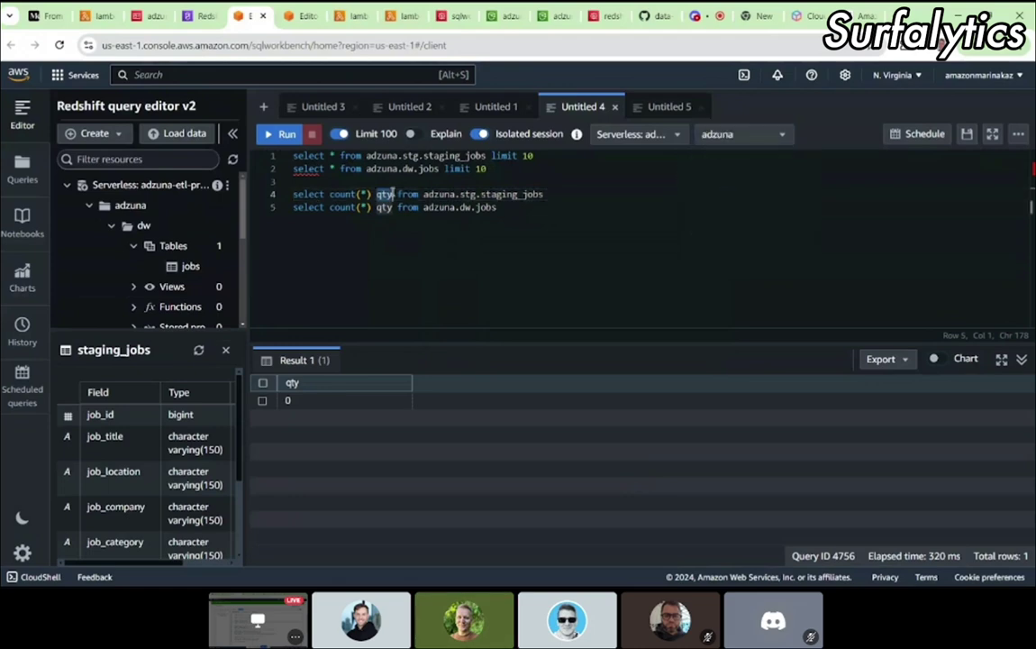
left_click(269, 134)
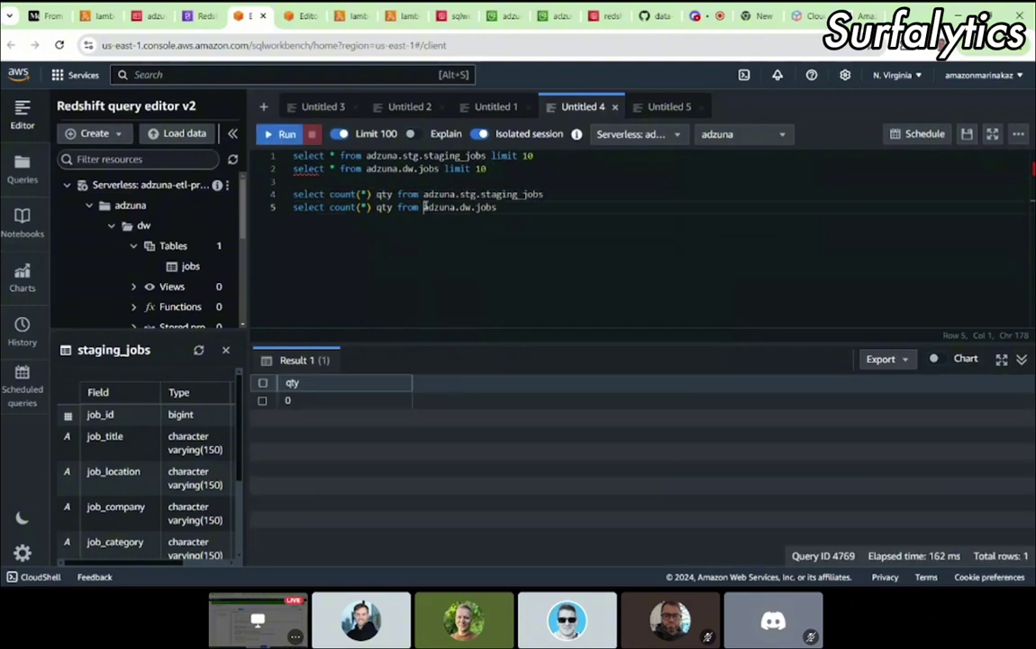
key("shift+End")
key("Home")
key("shift+End")
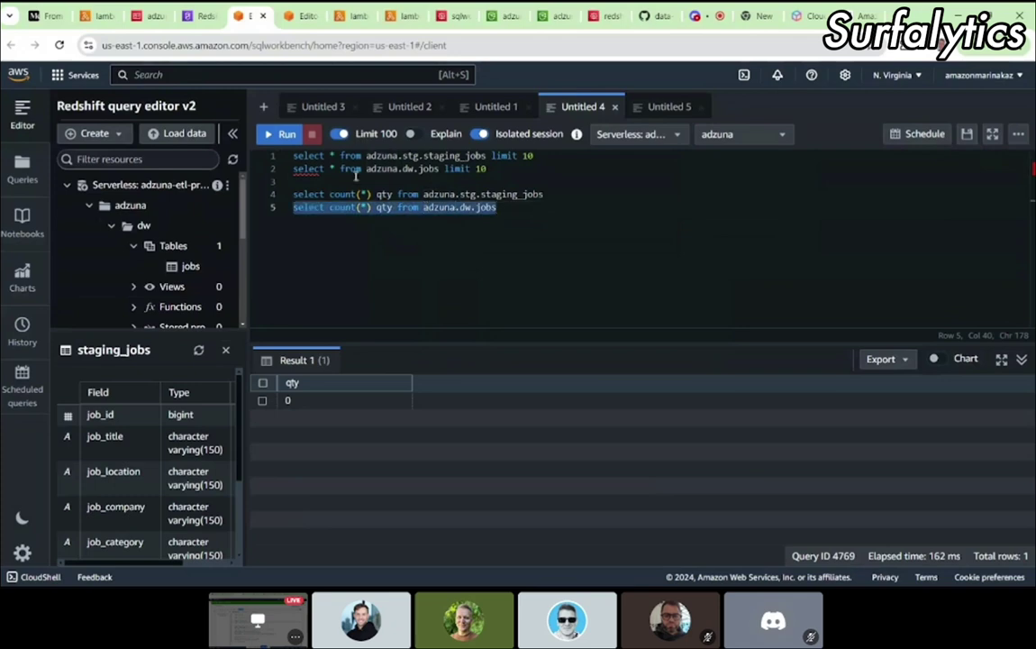
left_click(283, 136)
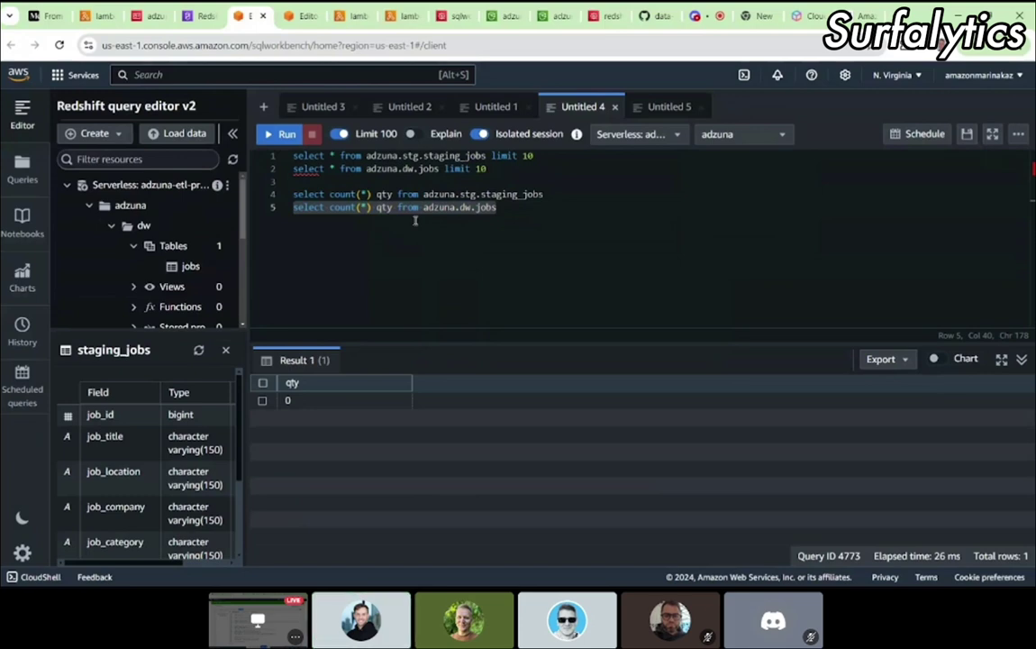
left_click(97, 18)
Step: Select the SQL template from BEGIN through COMMIT in lambda_function.py
scroll(270, 271, "up", 3)
left_click_drag(275, 254, 375, 254)
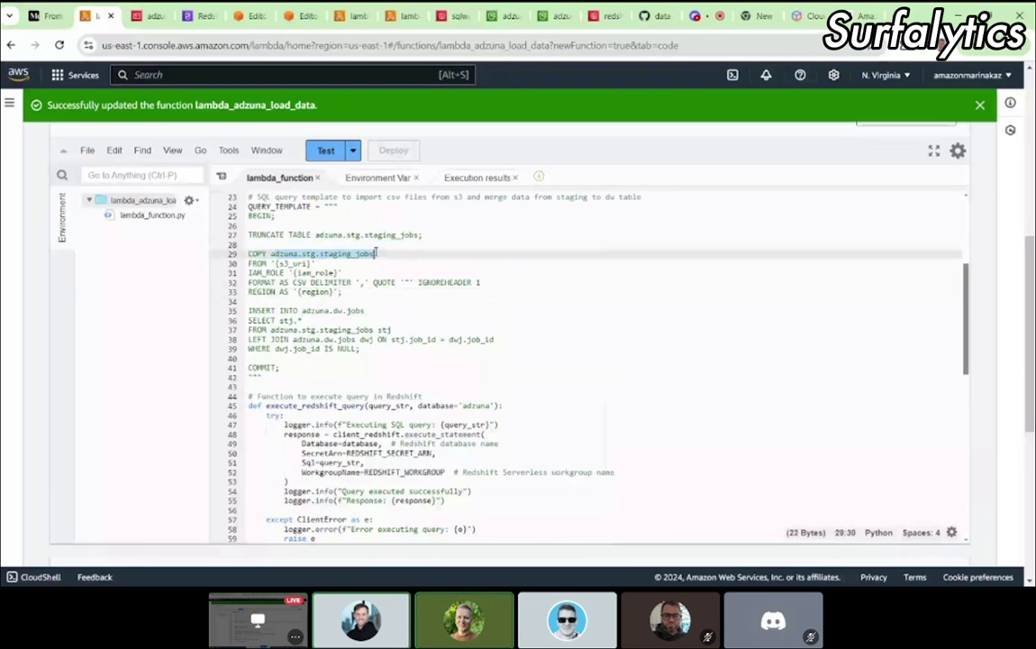
left_click(285, 367)
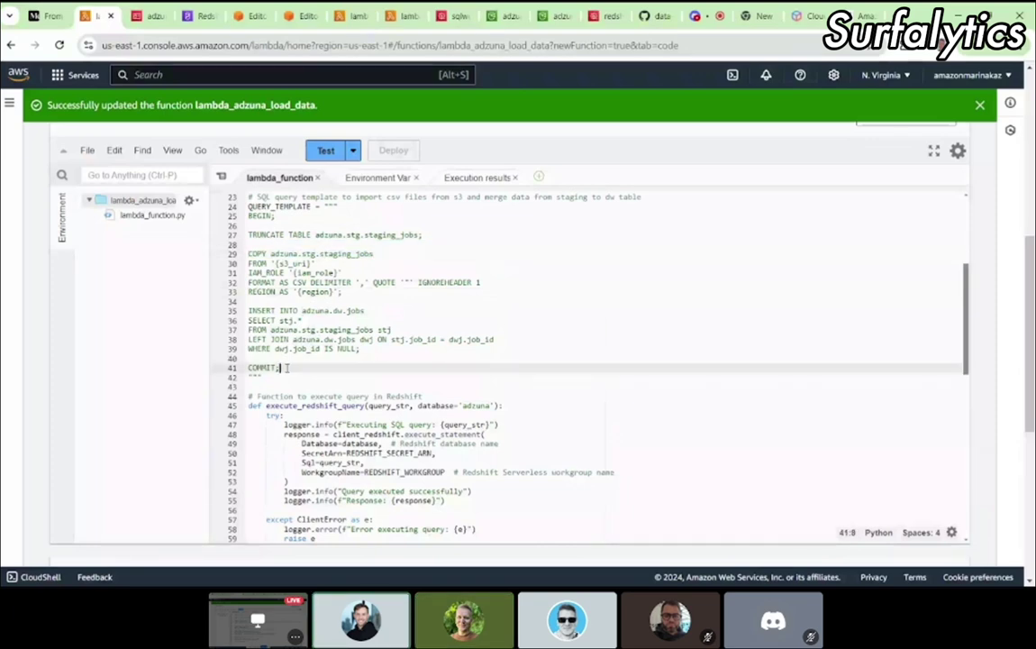
scroll(284, 370, "up", 1)
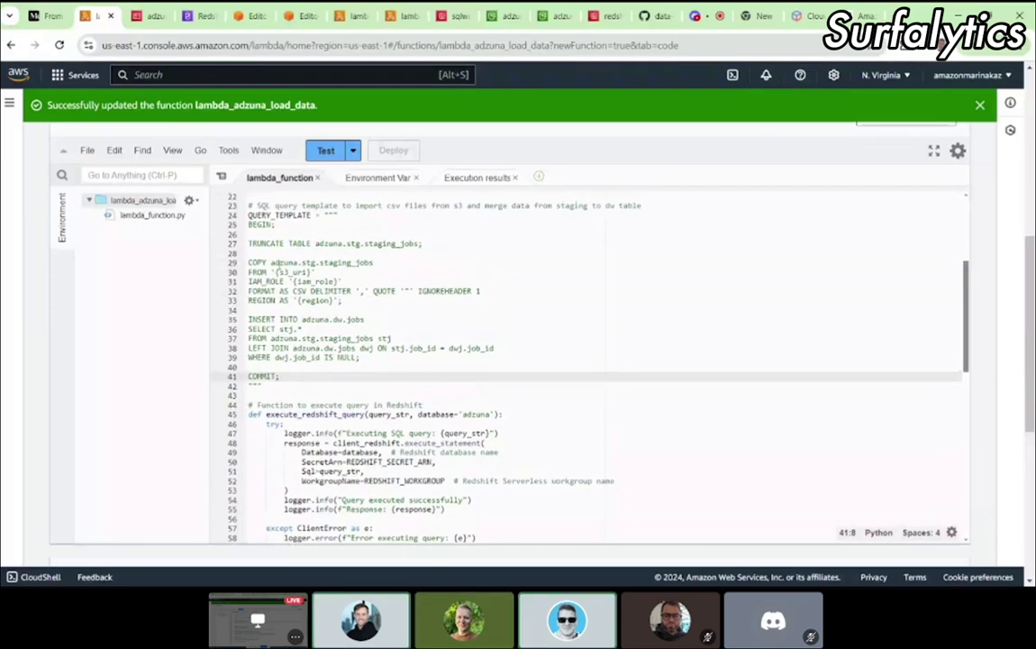
left_click(274, 262)
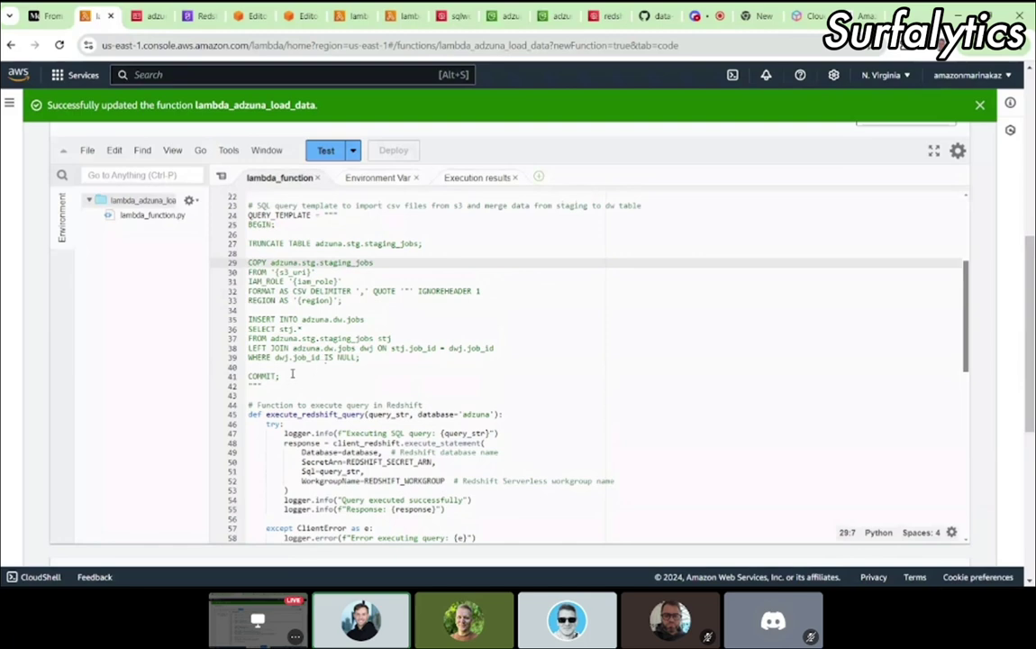
left_click_drag(291, 373, 242, 224)
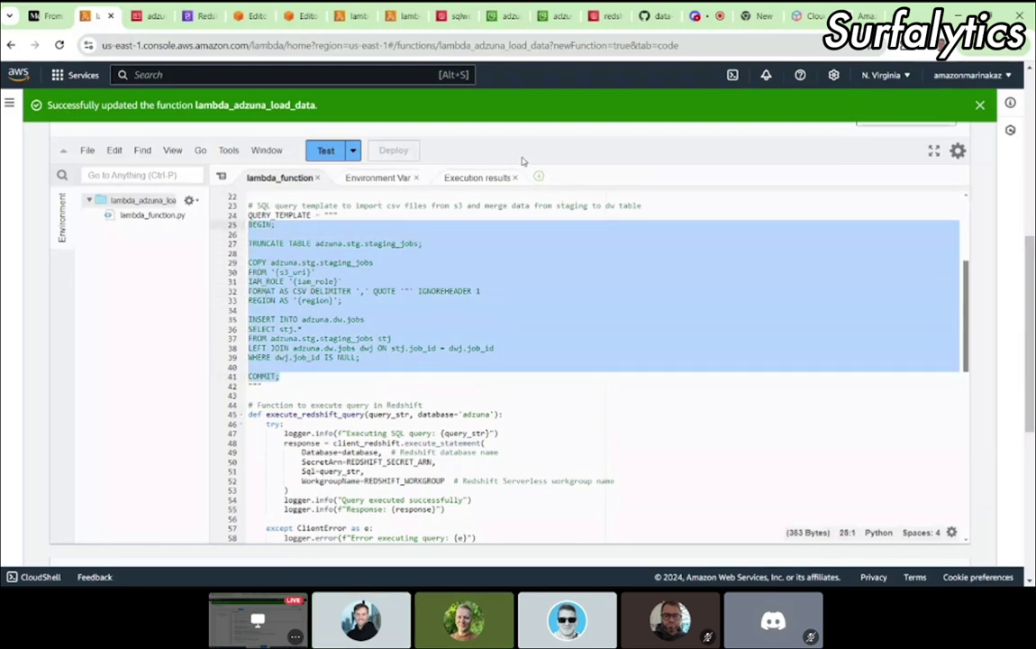
Step: Review Redshift query editor tabs Untitled 1, 2 and 4, ending on the looker_user grant script
left_click(286, 16)
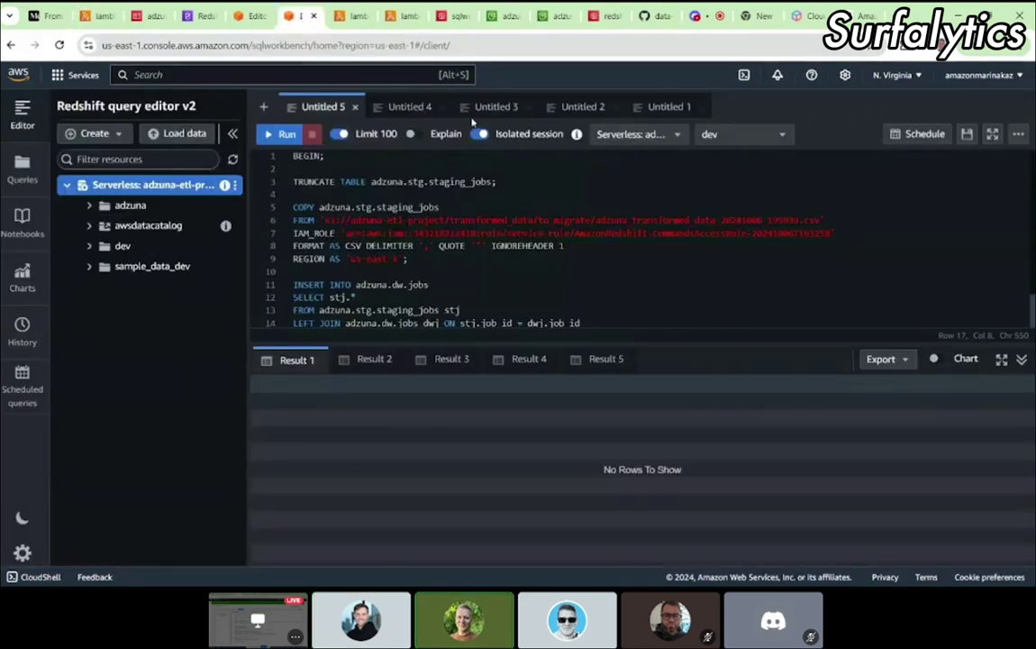
left_click(665, 108)
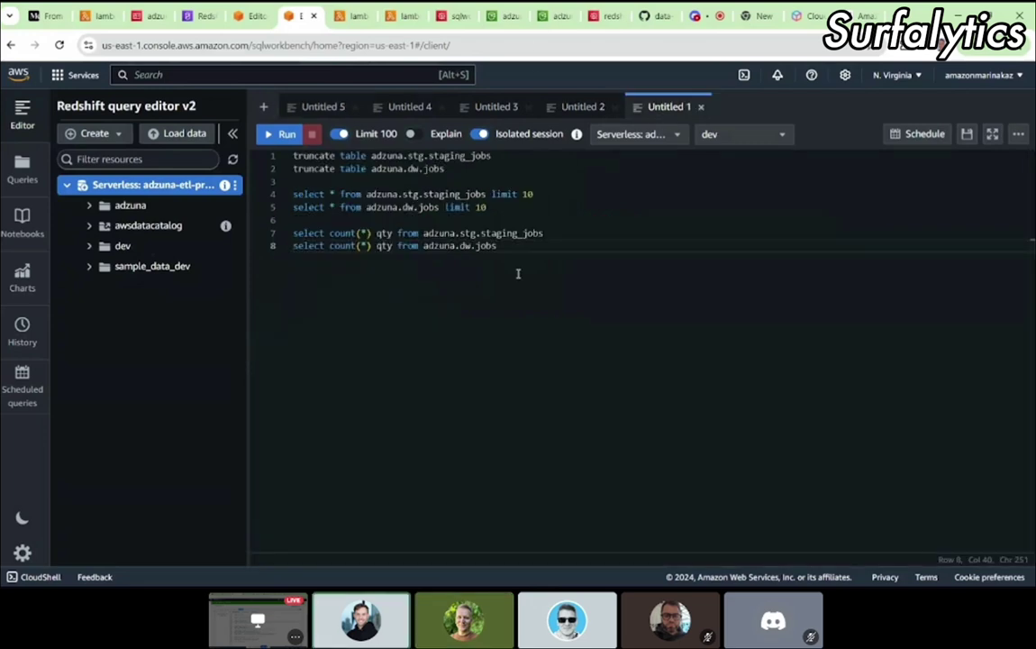
left_click(569, 110)
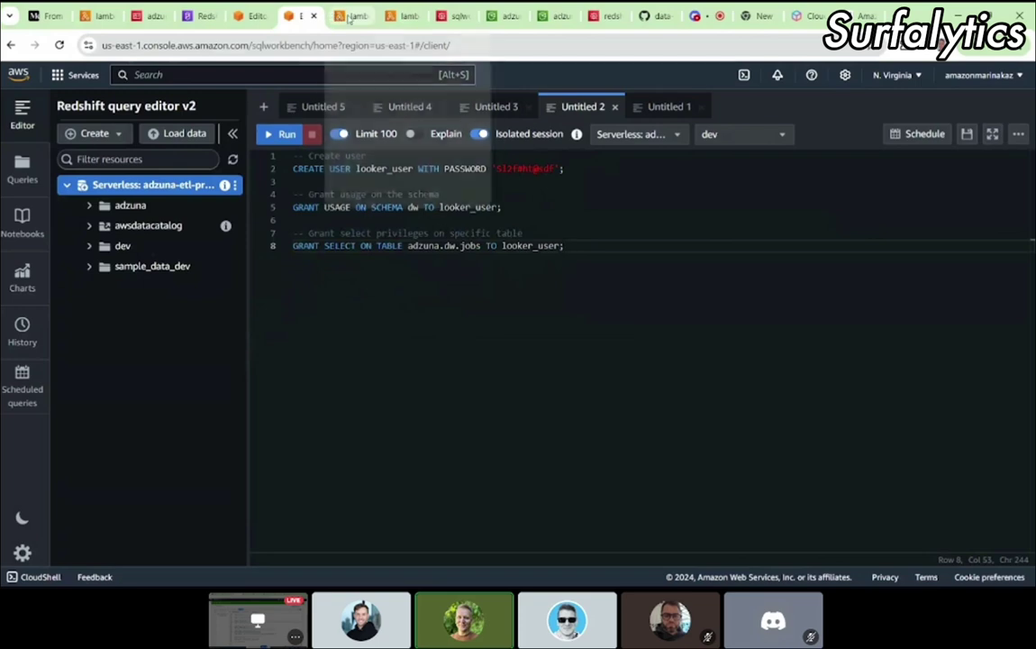
left_click(410, 18)
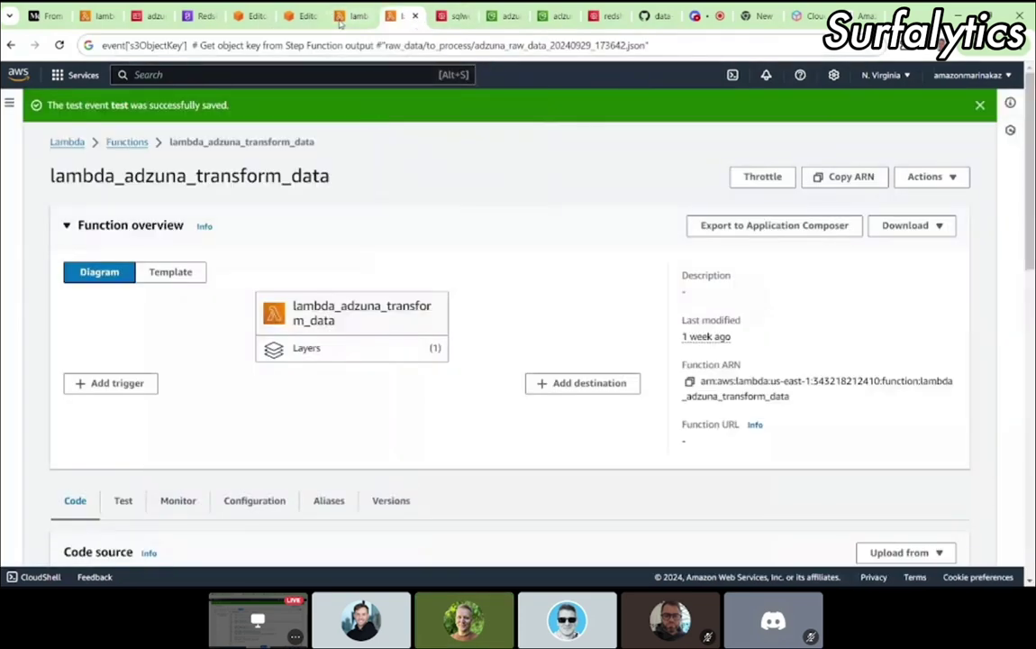
left_click(301, 18)
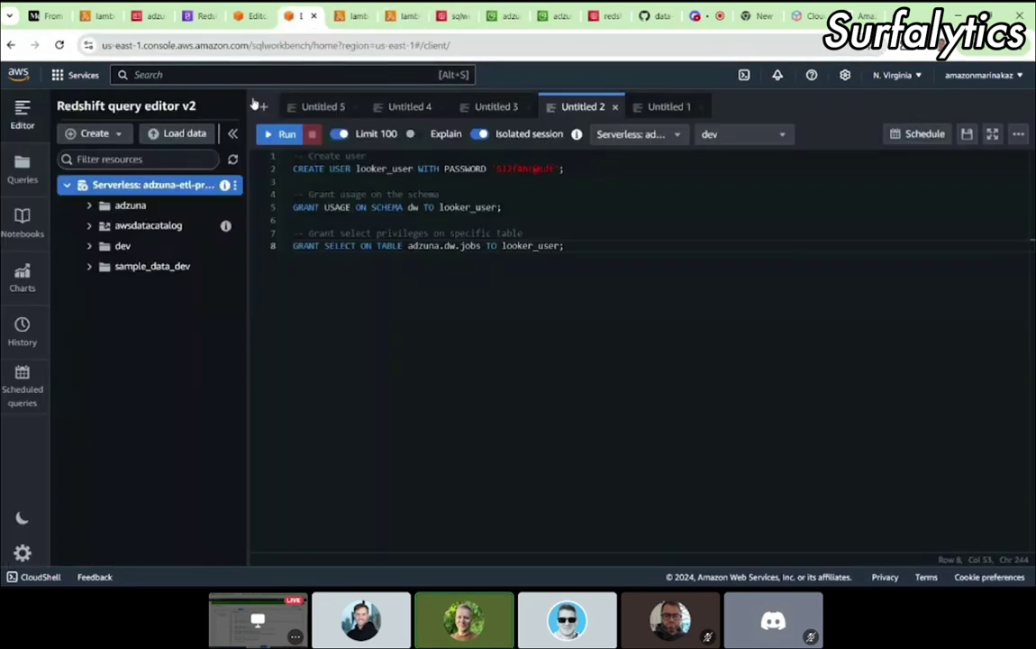
left_click(251, 18)
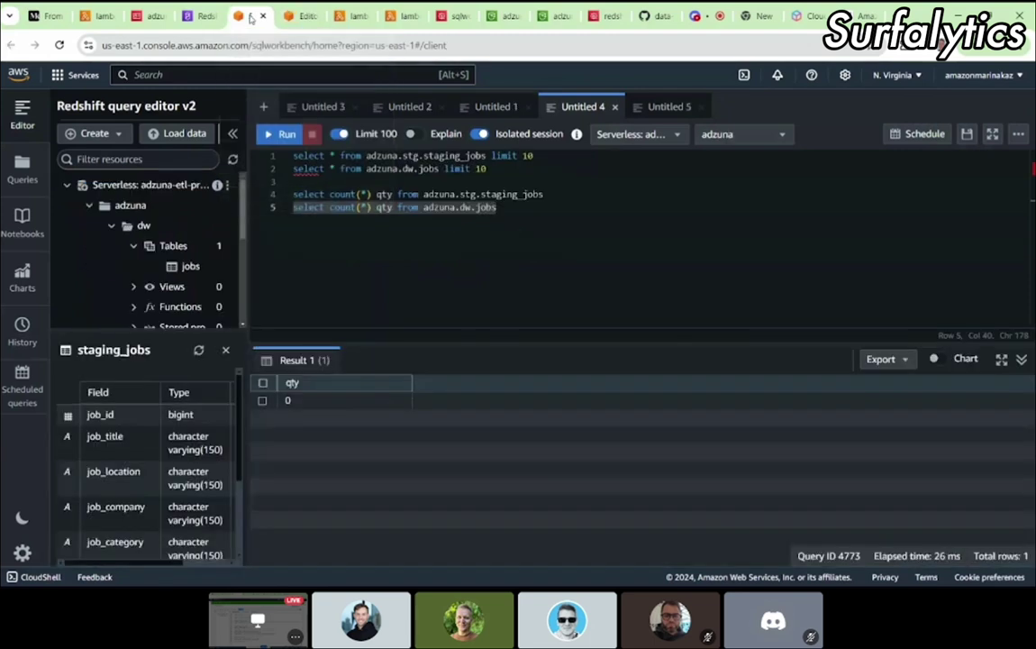
left_click(300, 16)
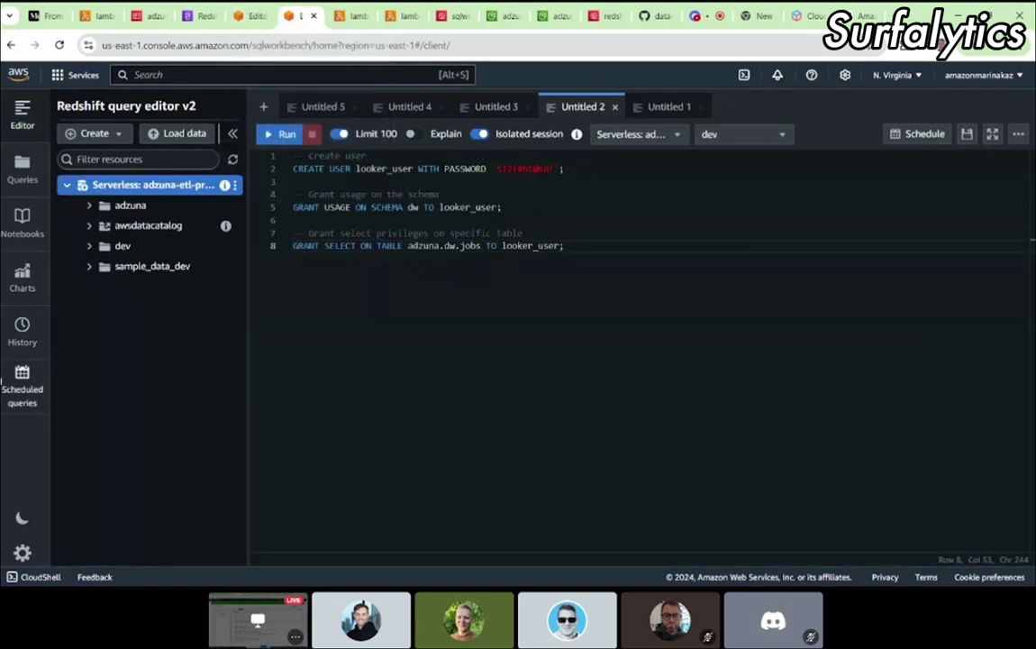
Step: Open the Redshift query history and scroll down to the recent load queries
left_click(27, 334)
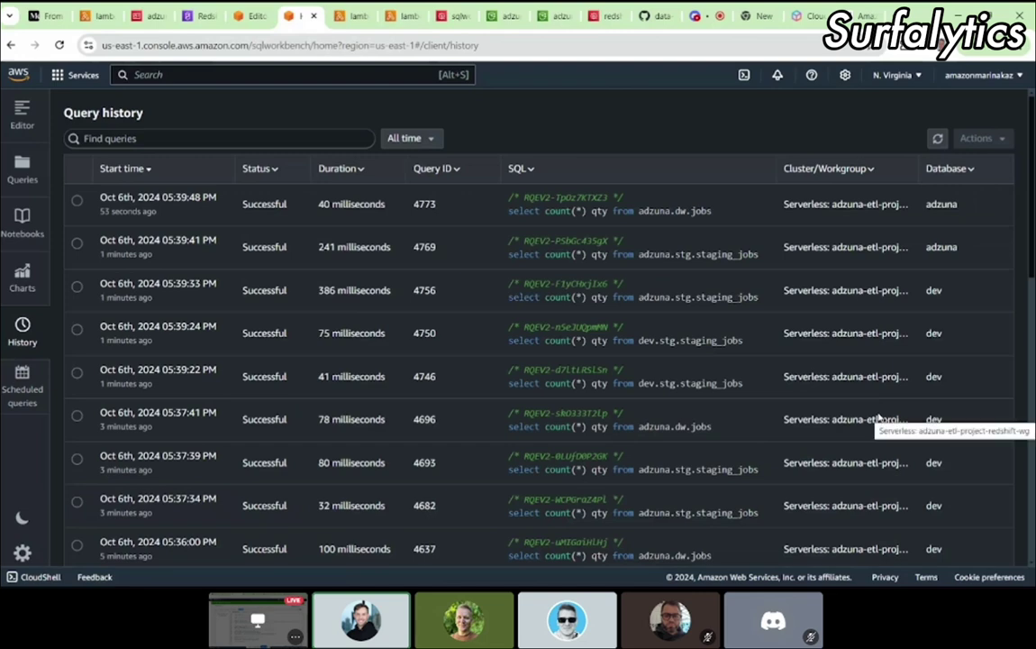
scroll(878, 419, "down", 2)
scroll(878, 419, "up", 2)
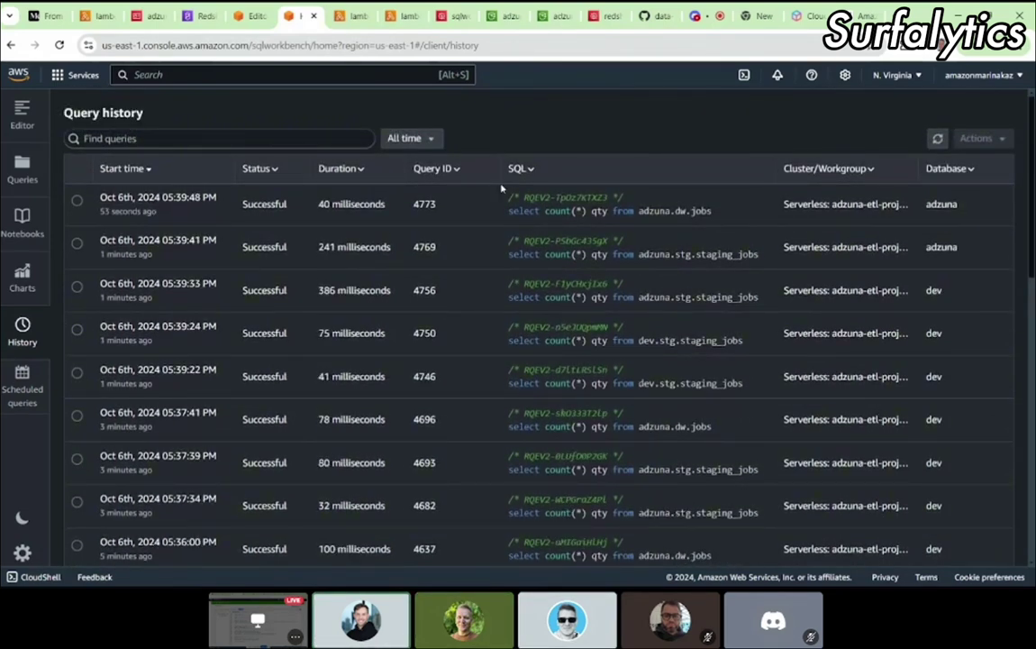
scroll(576, 361, "down", 2)
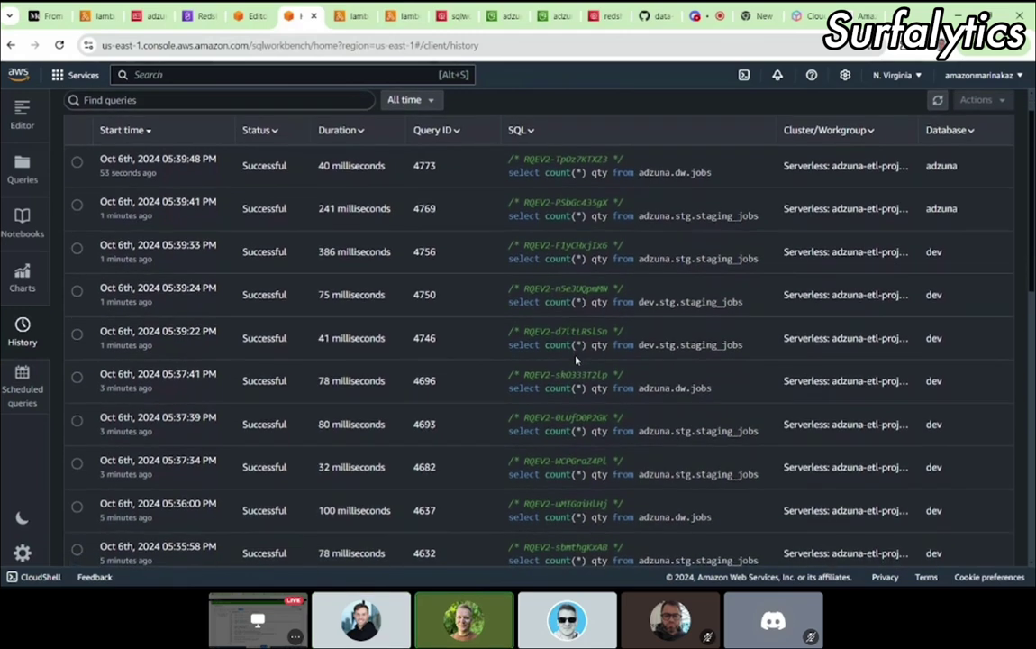
scroll(577, 361, "down", 4)
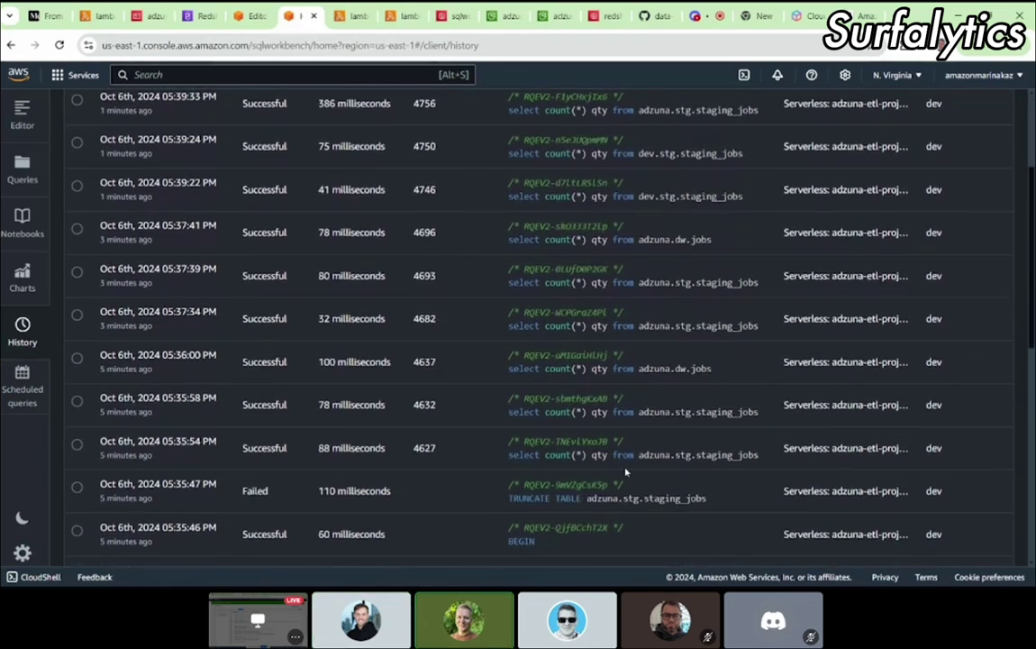
scroll(625, 471, "down", 3)
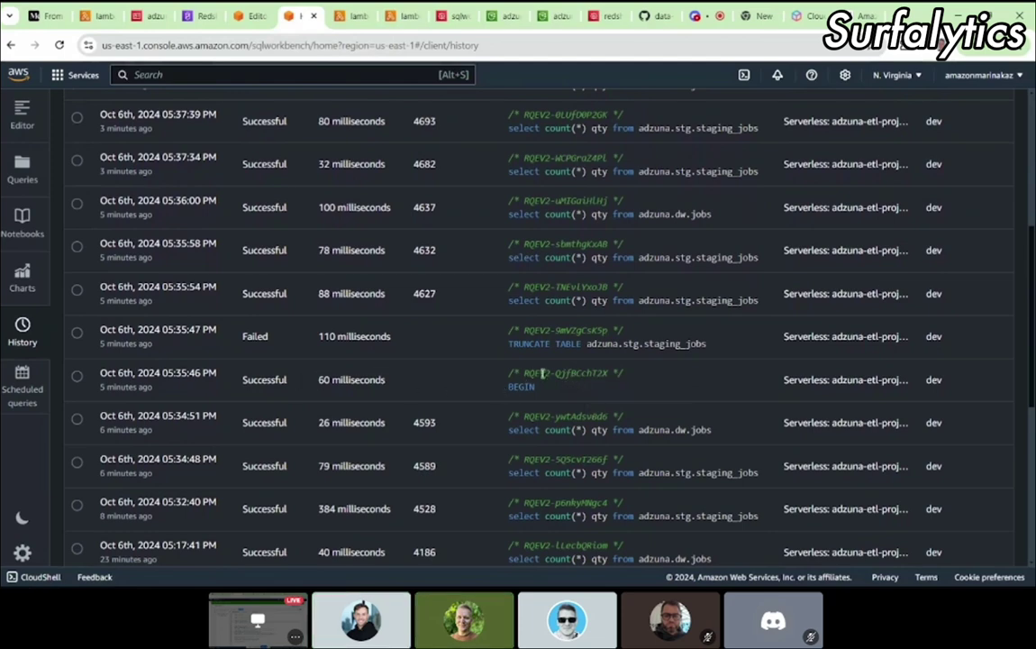
scroll(935, 392, "down", 1)
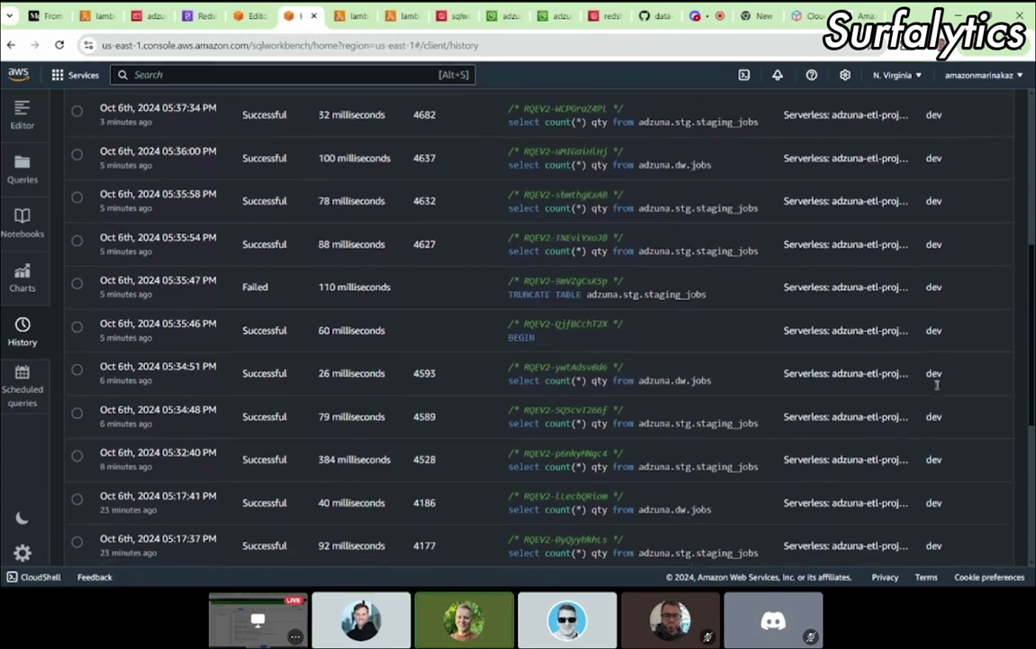
Step: Inspect the successful 05:35:46 PM BEGIN row in dev and the failed TRUNCATE after it
double_click(934, 330)
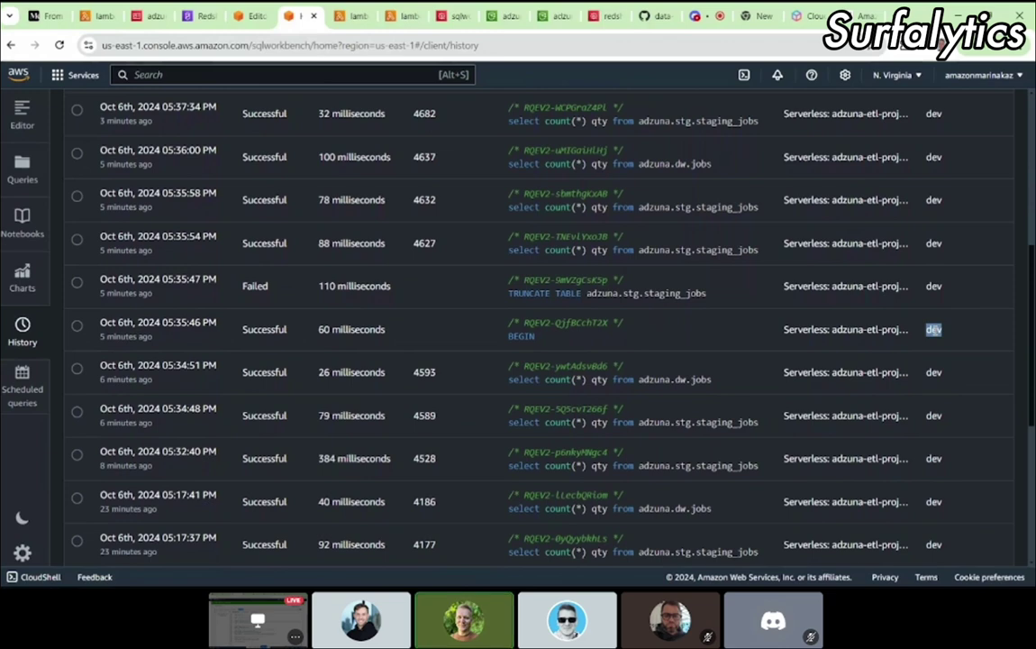
scroll(934, 327, "down", 1)
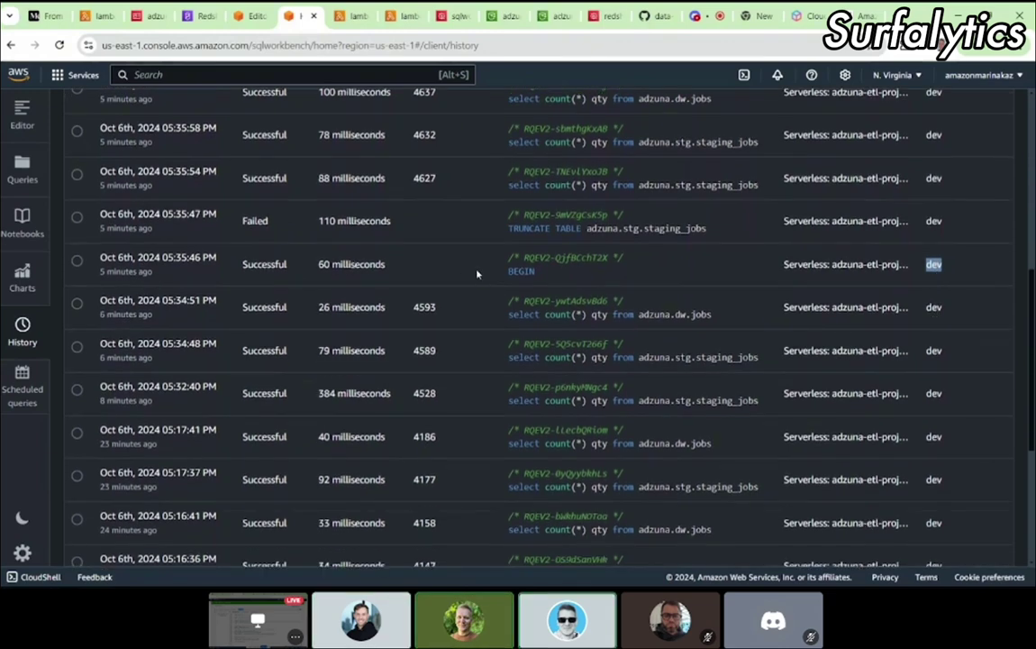
left_click(511, 270)
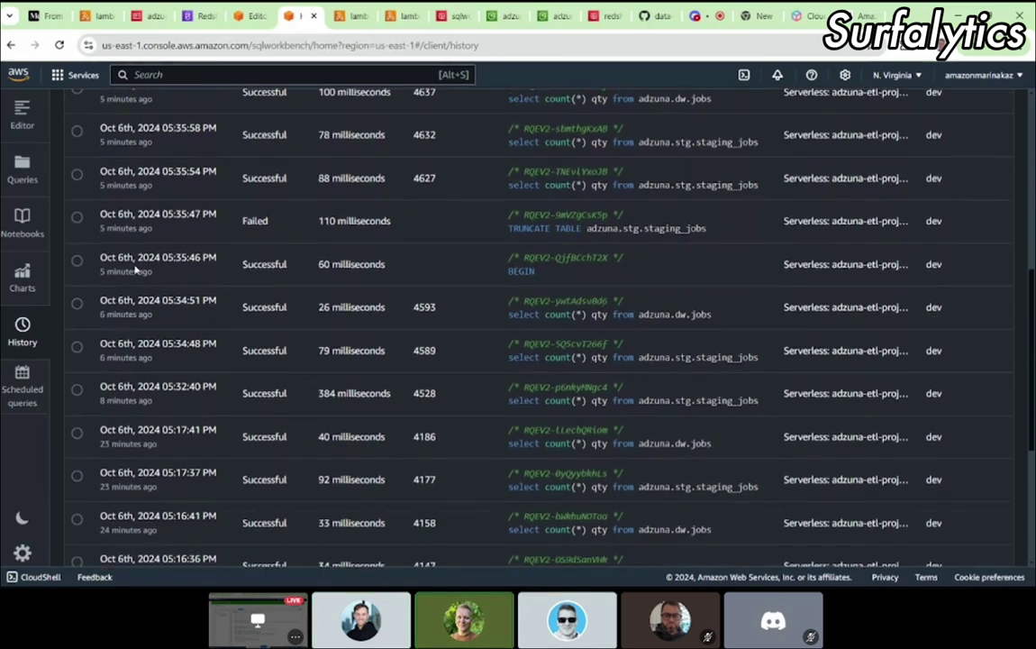
double_click(245, 263)
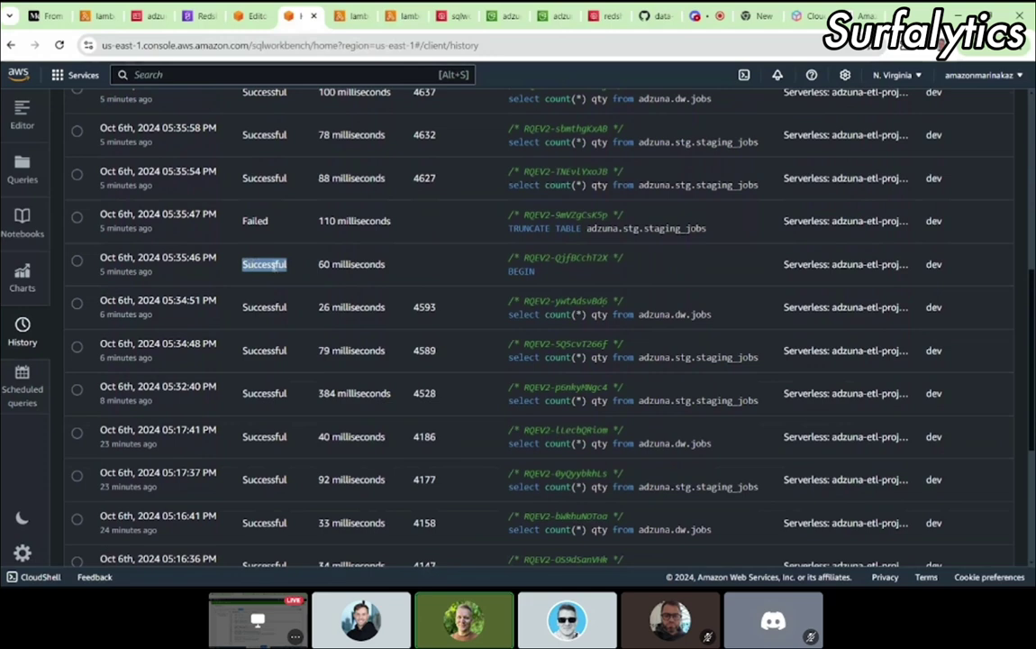
left_click(935, 262)
left_click_drag(963, 275, 97, 258)
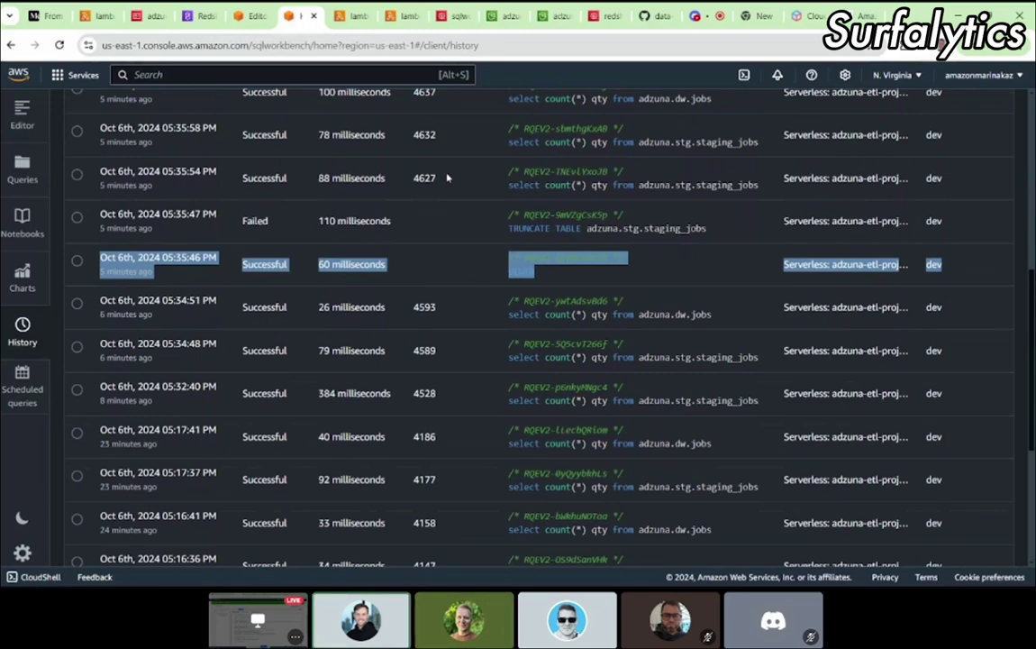
left_click(421, 269)
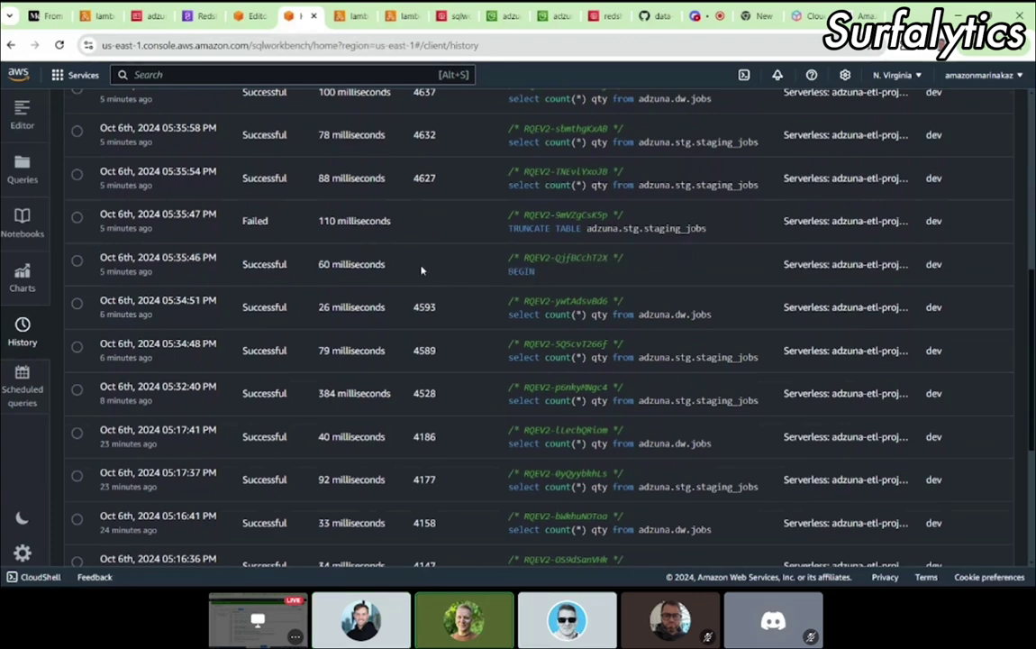
left_click(351, 22)
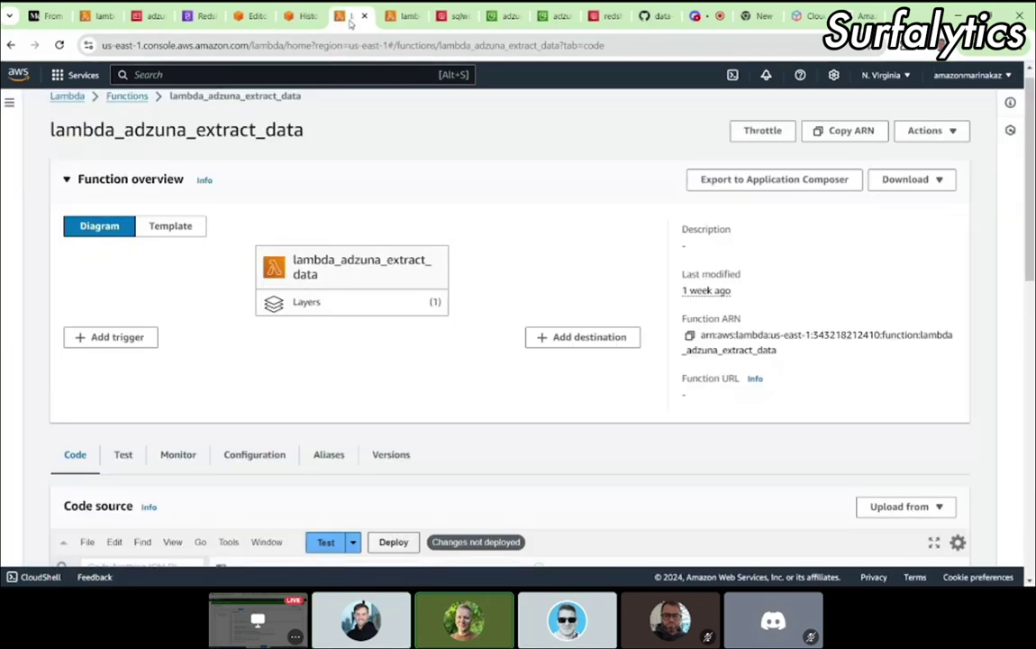
Step: Cycle through the transform and query editor tabs back to lambda_adzuna_load_data's code
left_click(400, 17)
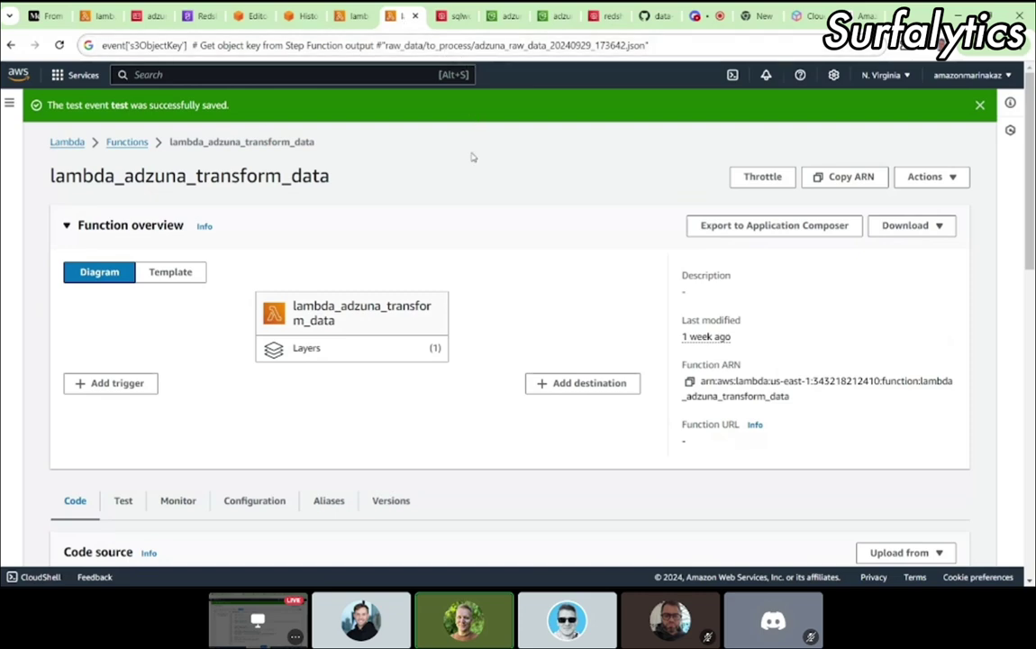
left_click(255, 17)
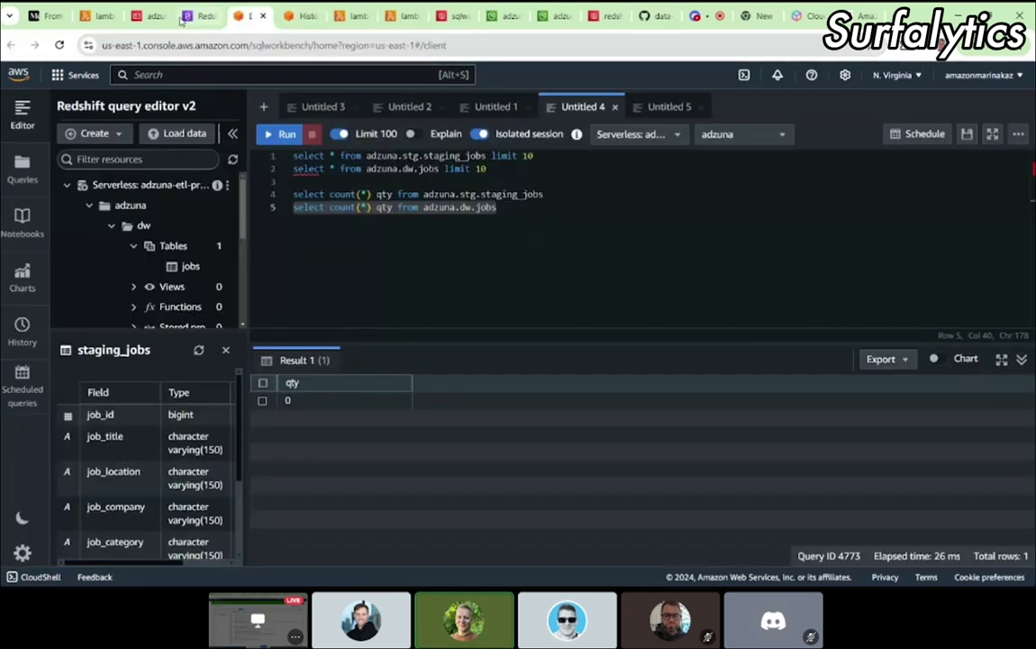
left_click(99, 17)
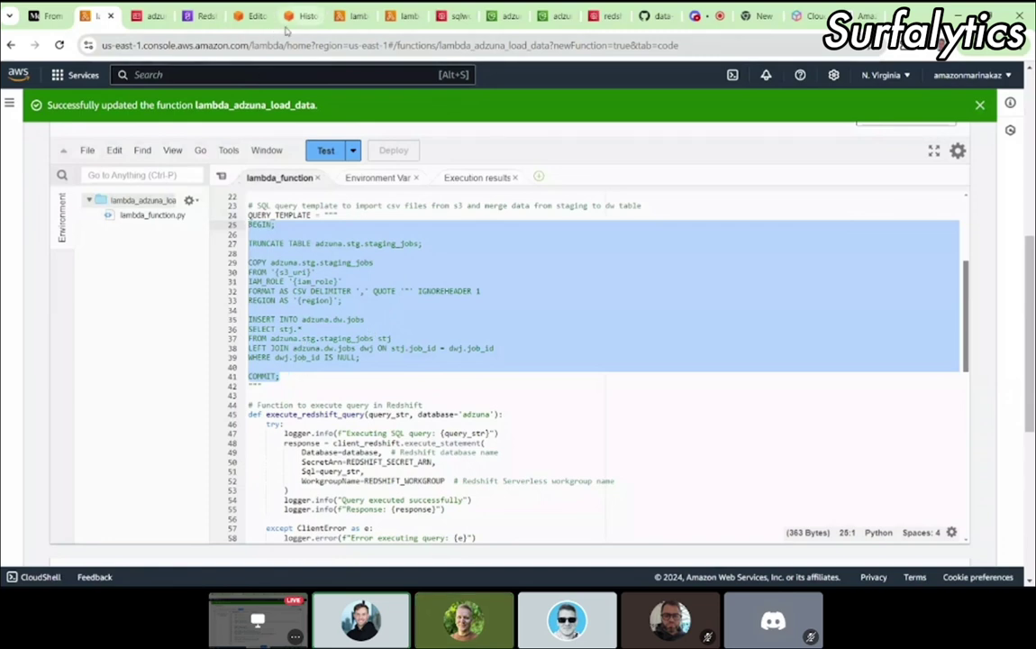
Step: Replace the Untitled 5 script with the pasted query template and select the adzuna database
left_click(252, 16)
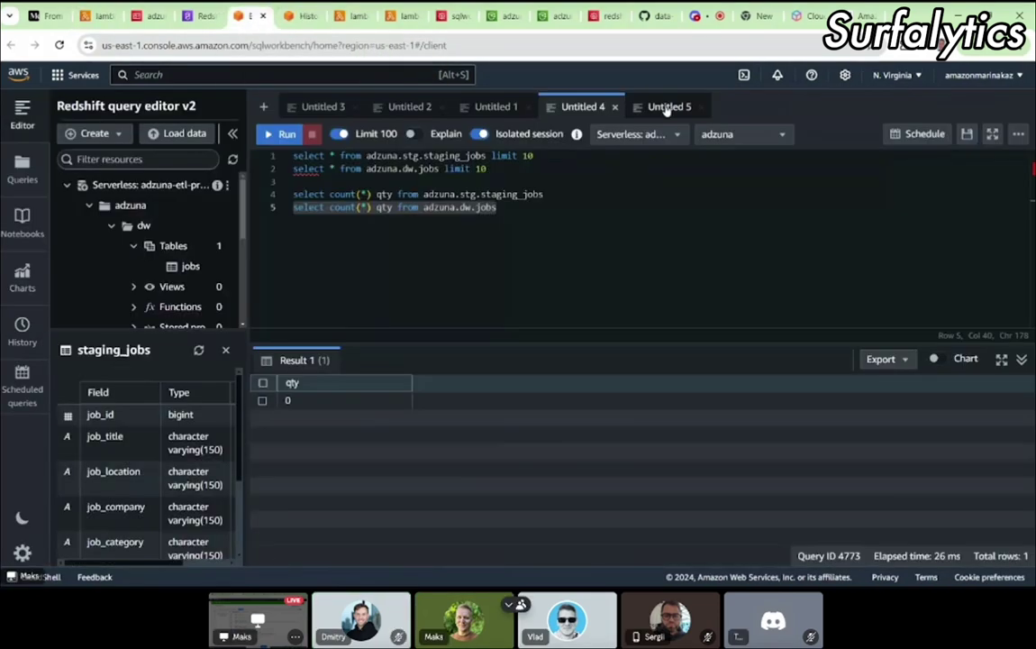
left_click(666, 107)
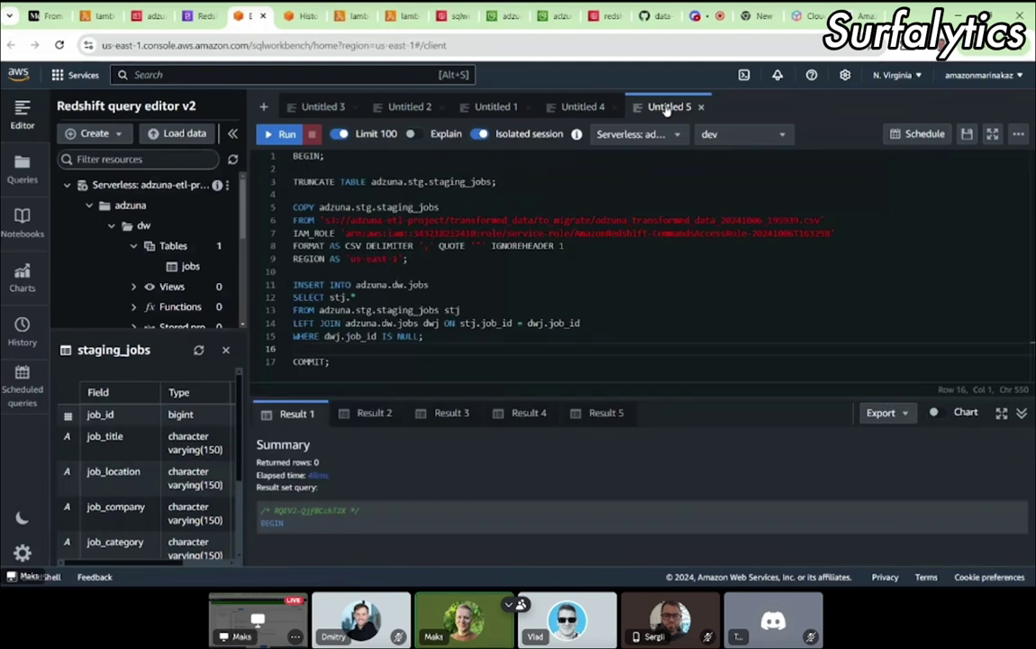
left_click(606, 241)
key("ctrl+a")
key("Delete")
type("BEGIN;  TRUNCATE TABLE adzuna.stg.staging_jobs;  COPY adzuna.stg.staging_jobs FROM '{s3_uri}' IAM_ROLE '{iam_role}' FORMAT AS CSV DELIMITER ',' QUOTE '\"' IGNOREHEADER 1 REGION AS '{region}';  INSERT INTO adzuna.dw.jobs SELECT stj.* FROM adzuna.stg.staging_jobs stj LEFT JOIN adzuna.dw.jobs dwj ON stj.job_id = dwj.job_id WHERE dwj.job_id IS NULL;  COMMIT;")
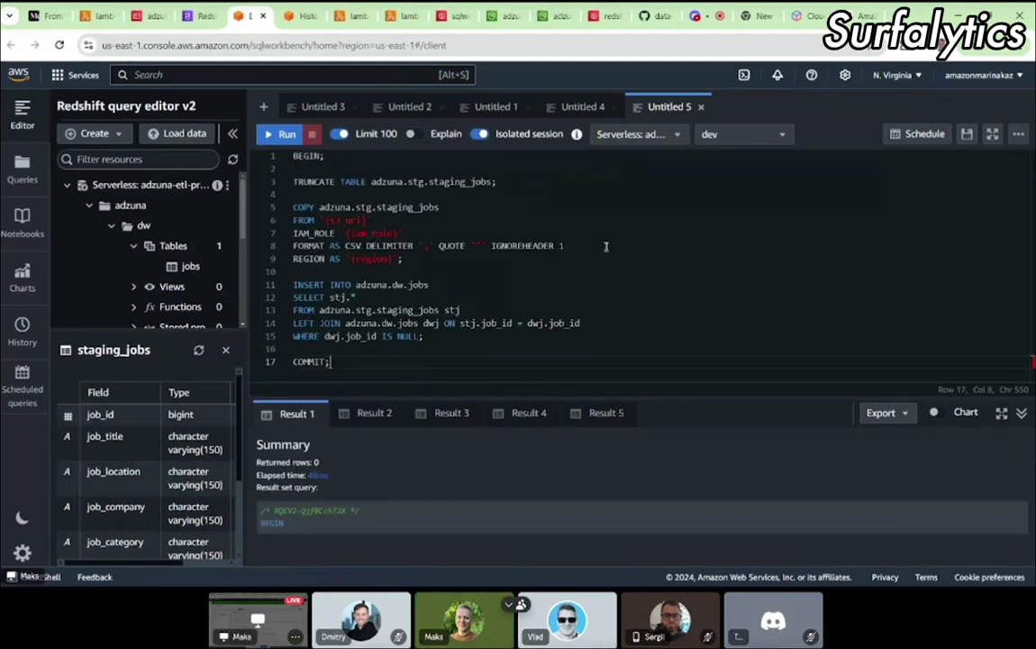
left_click(721, 135)
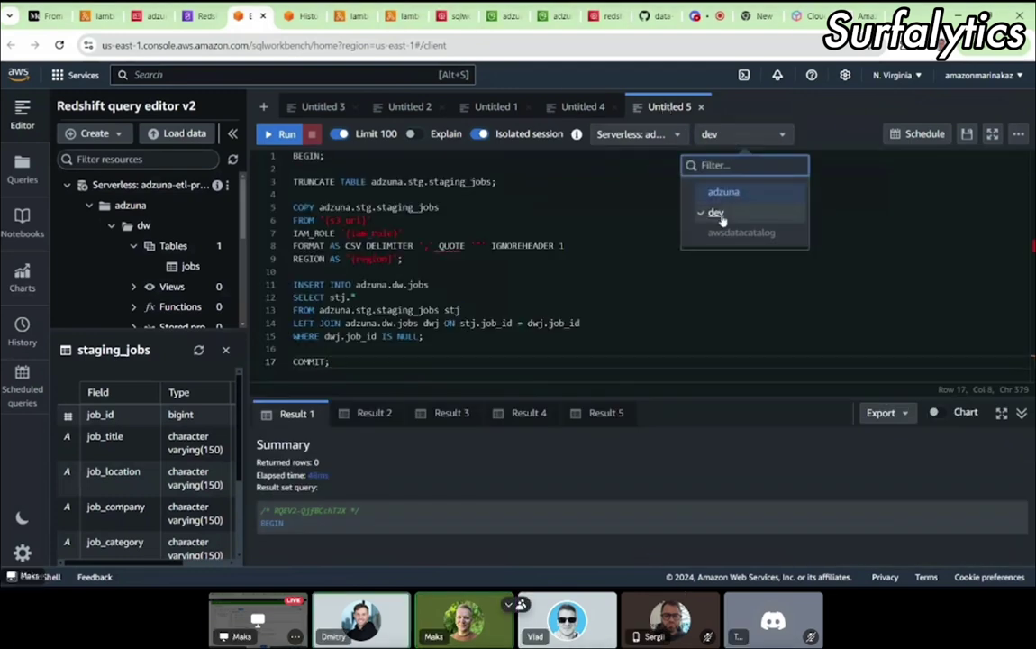
left_click(720, 192)
left_click(466, 220)
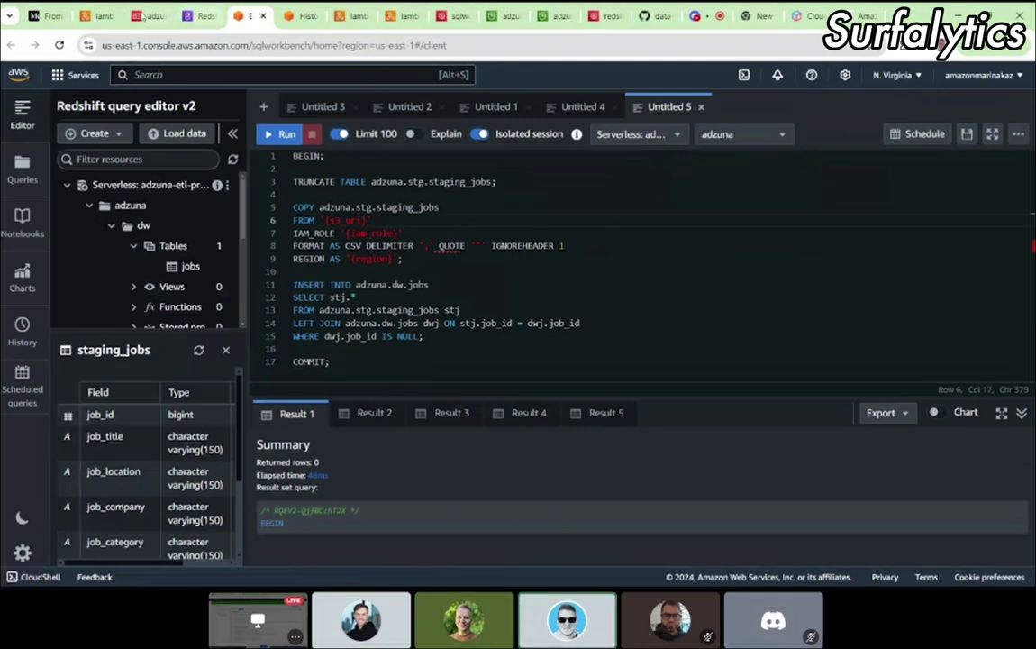
Step: Copy the executed SQL from the Lambda test log and paste it over the Untitled 5 template
left_click(94, 15)
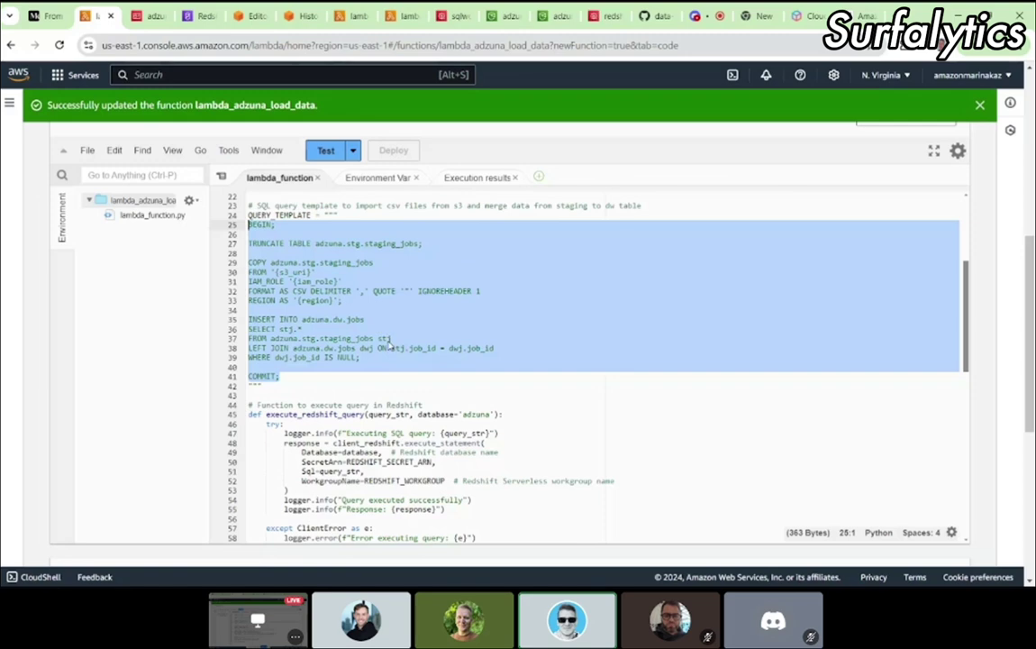
left_click(472, 177)
scroll(383, 366, "down", 1)
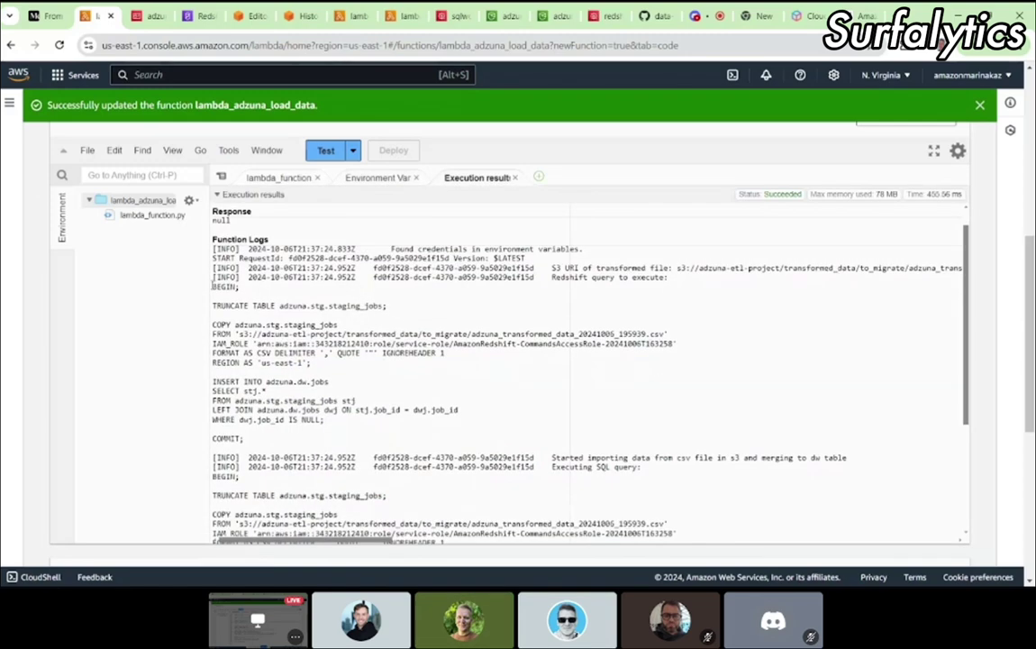
left_click_drag(213, 285, 244, 438)
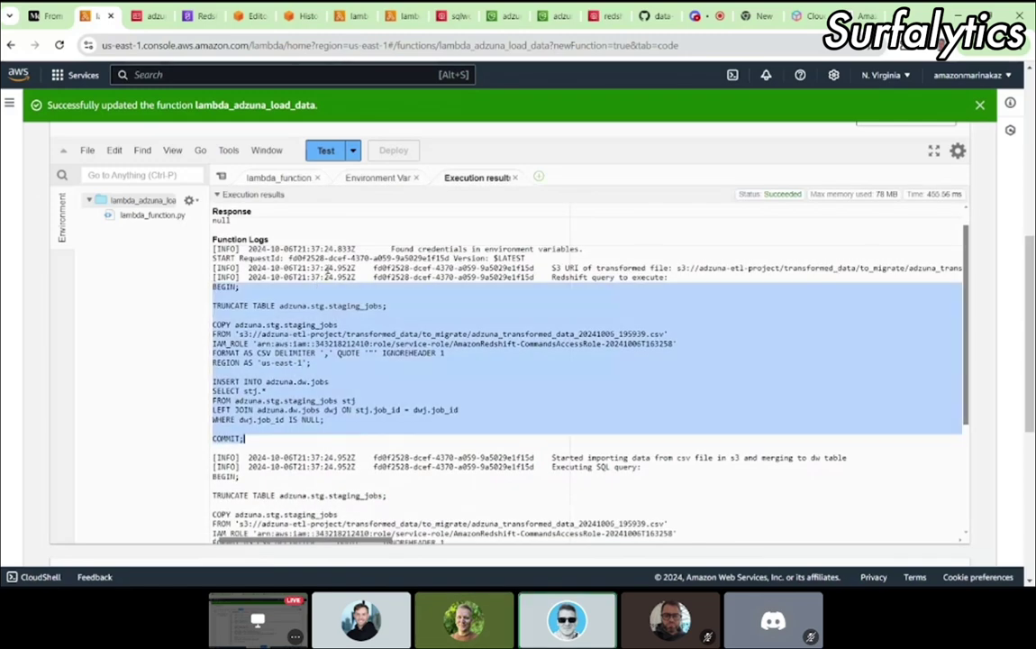
left_click(286, 20)
left_click(253, 18)
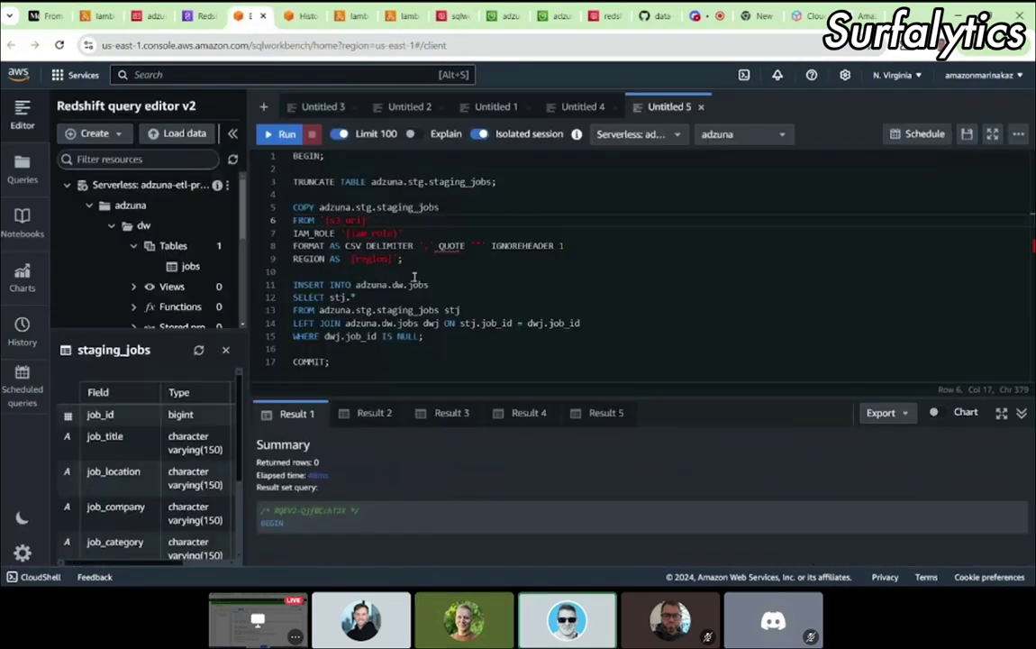
key("ctrl+a")
key("BackSpace")
key("ctrl+v")
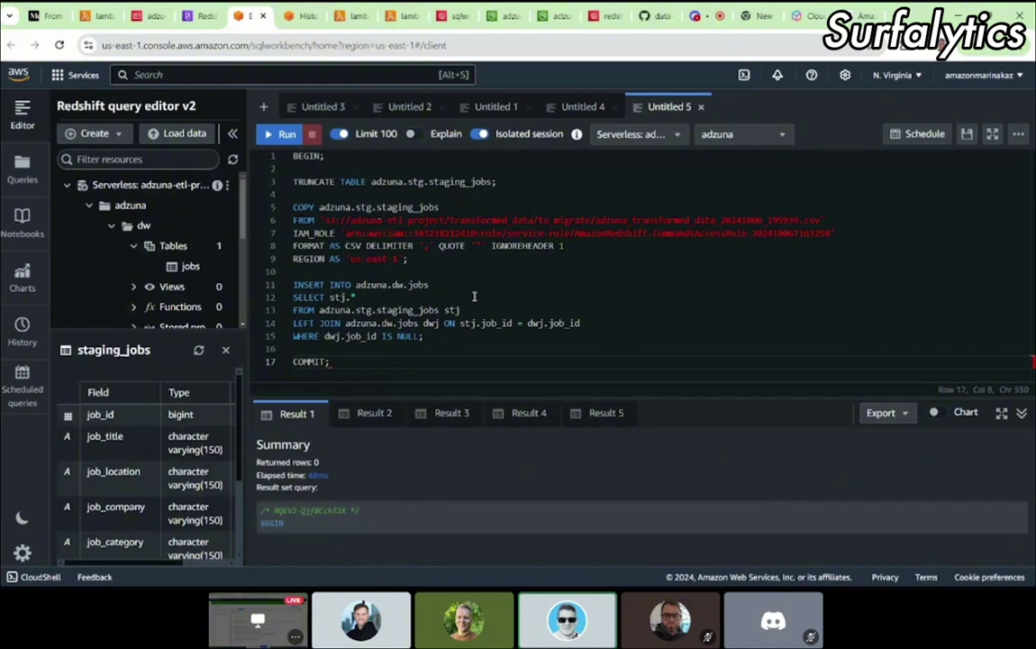
left_click(623, 317)
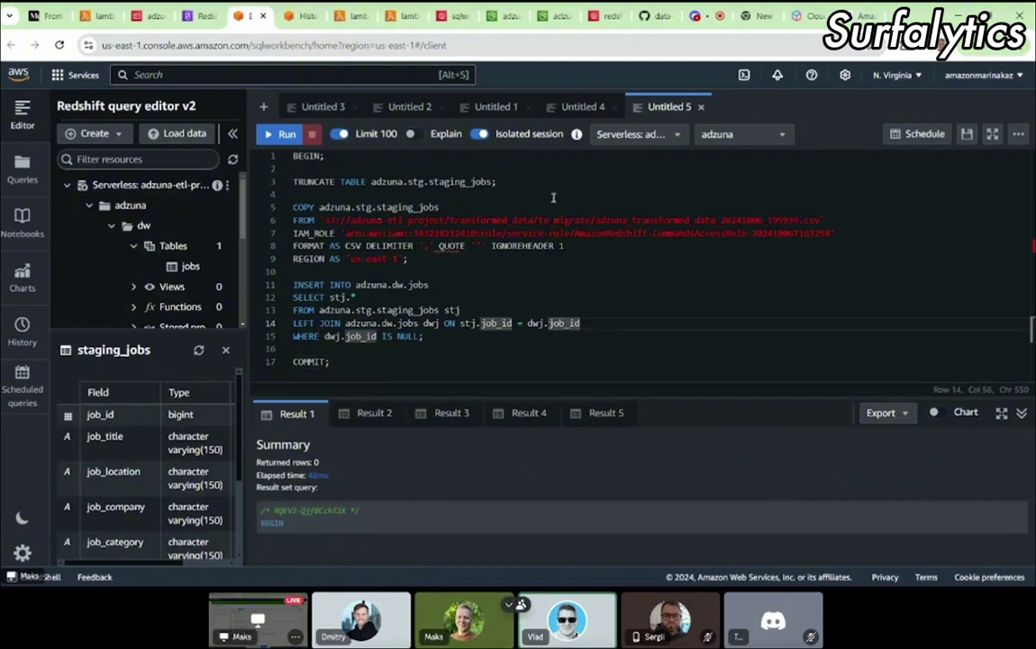
Step: Reload the S3 to_migrate/ folder and copy the CSV file name
left_click(501, 15)
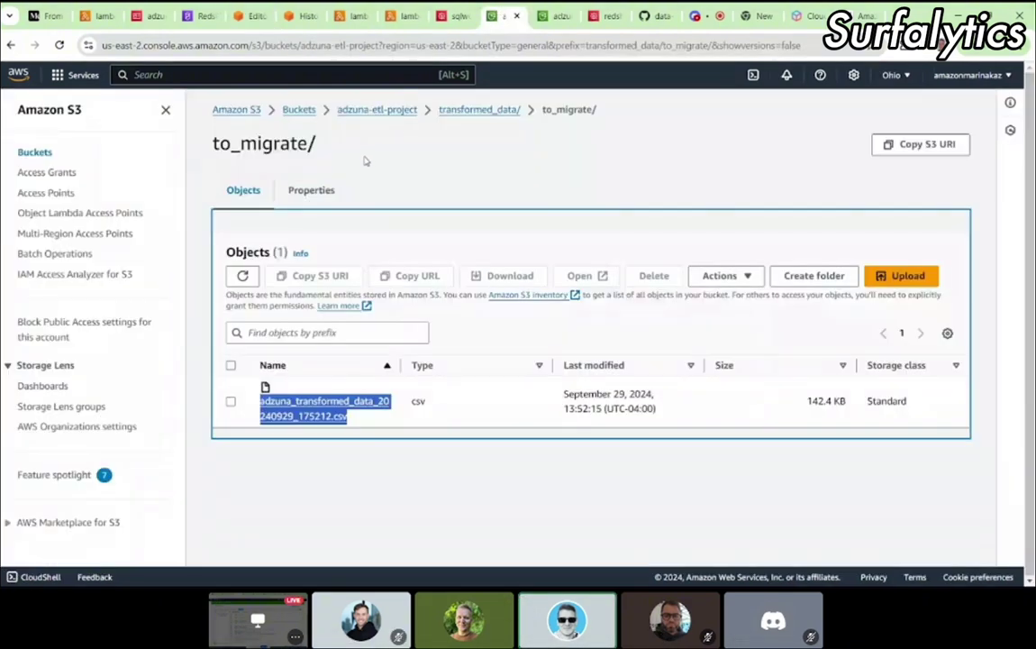
left_click(202, 45)
key("Return")
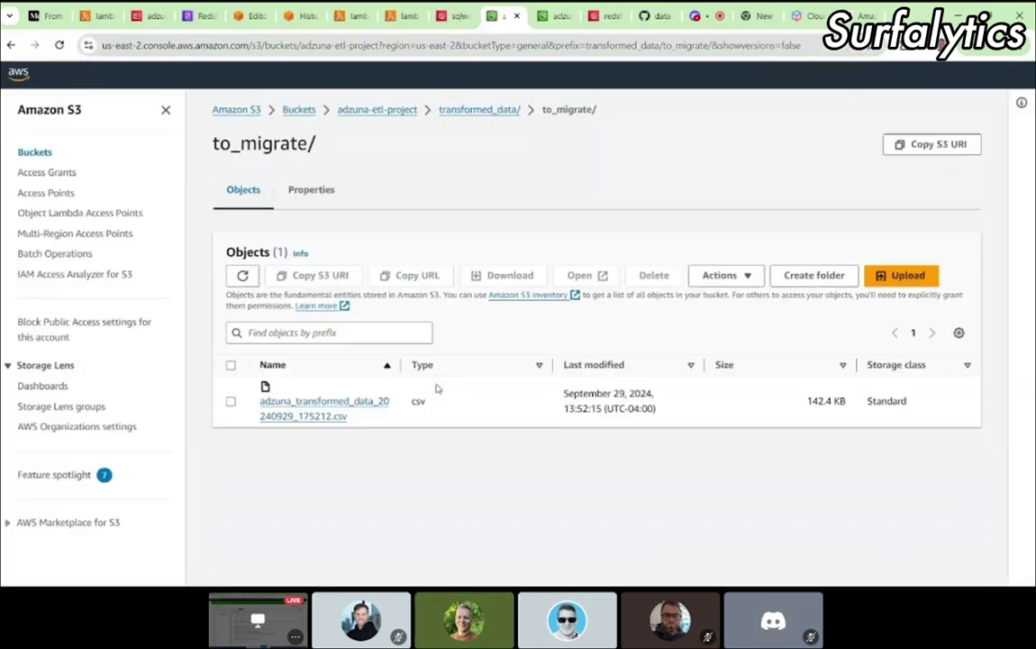
left_click_drag(358, 419, 253, 408)
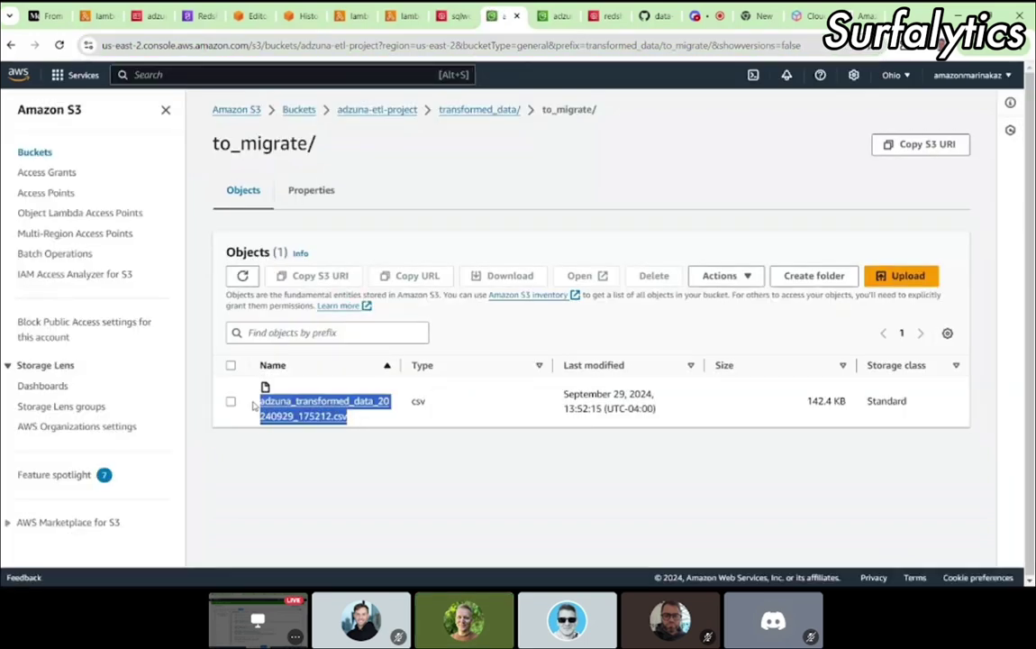
Step: Put adzuna_transformed_data_20240929_175212.csv in the COPY path and run the script
left_click(298, 15)
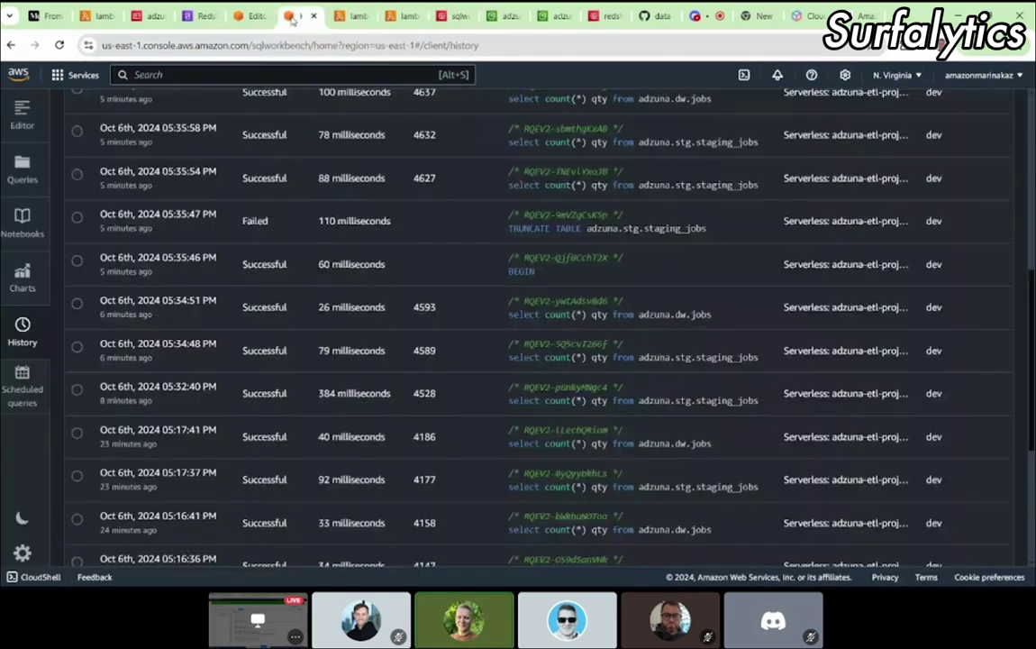
left_click(242, 15)
left_click(651, 300)
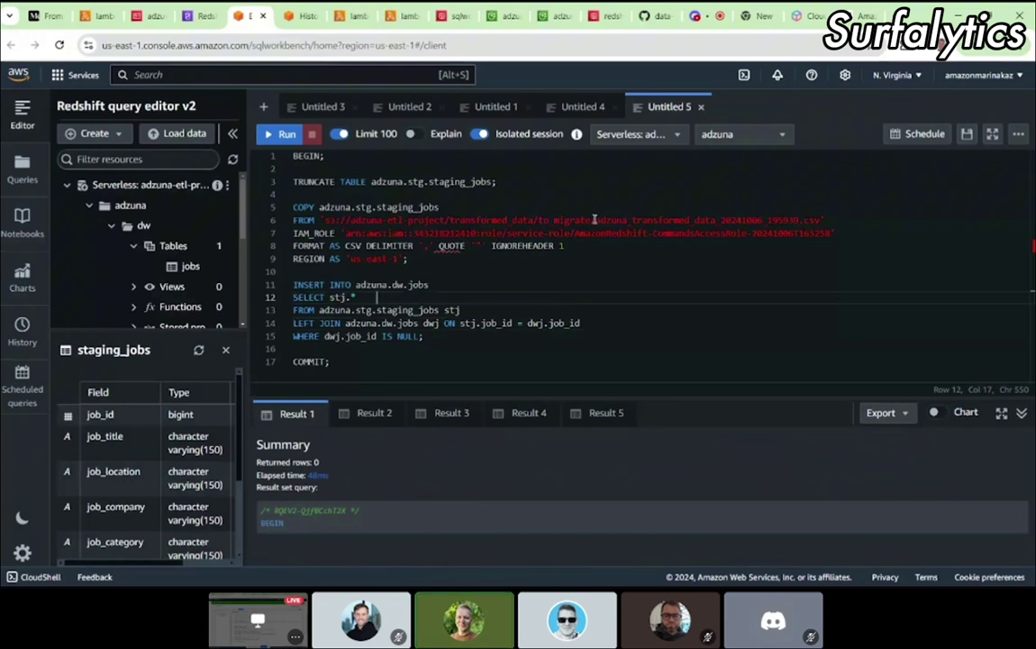
left_click_drag(594, 220, 817, 221)
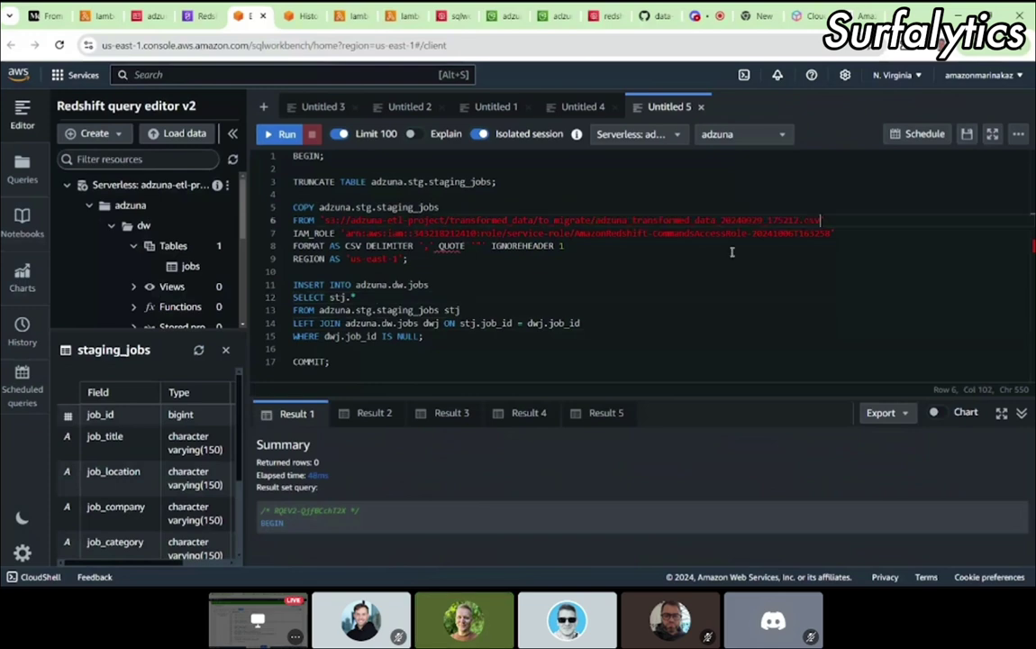
left_click(673, 258)
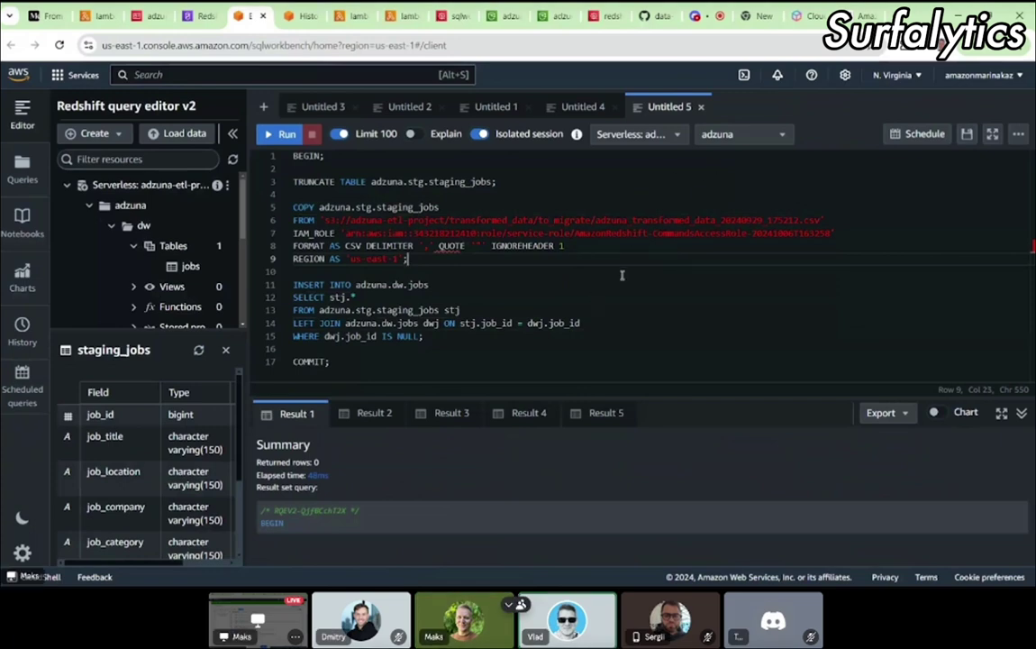
double_click(564, 220)
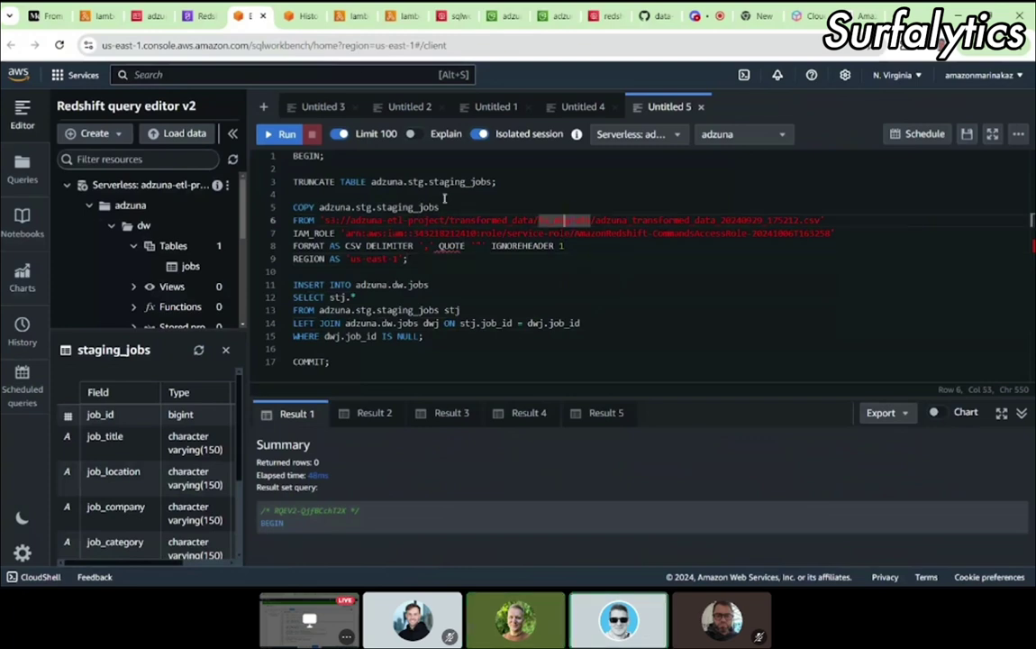
left_click(416, 259)
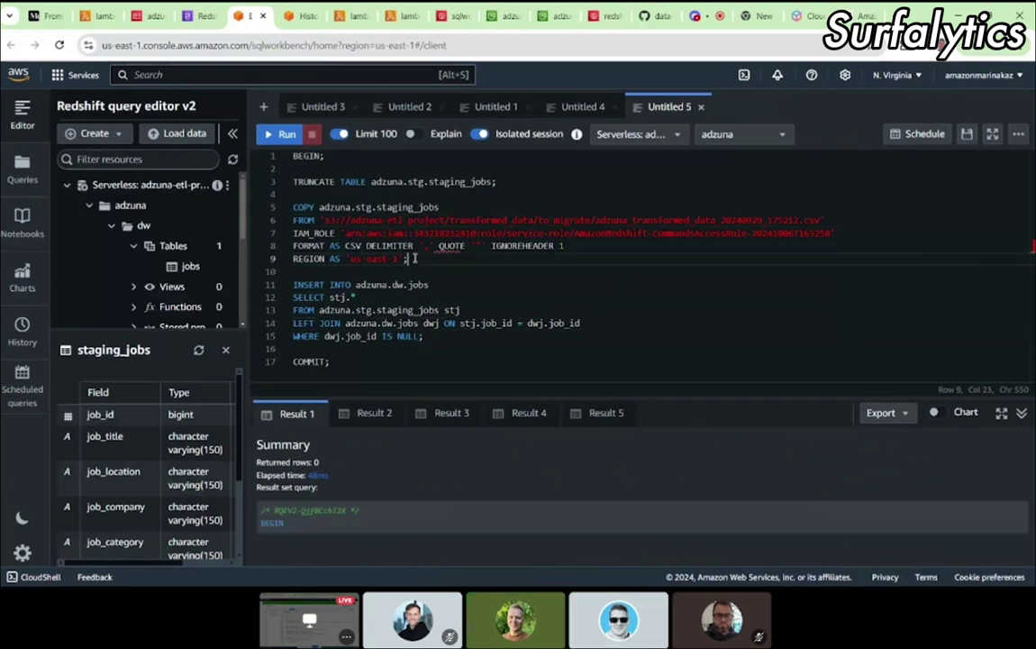
left_click(281, 134)
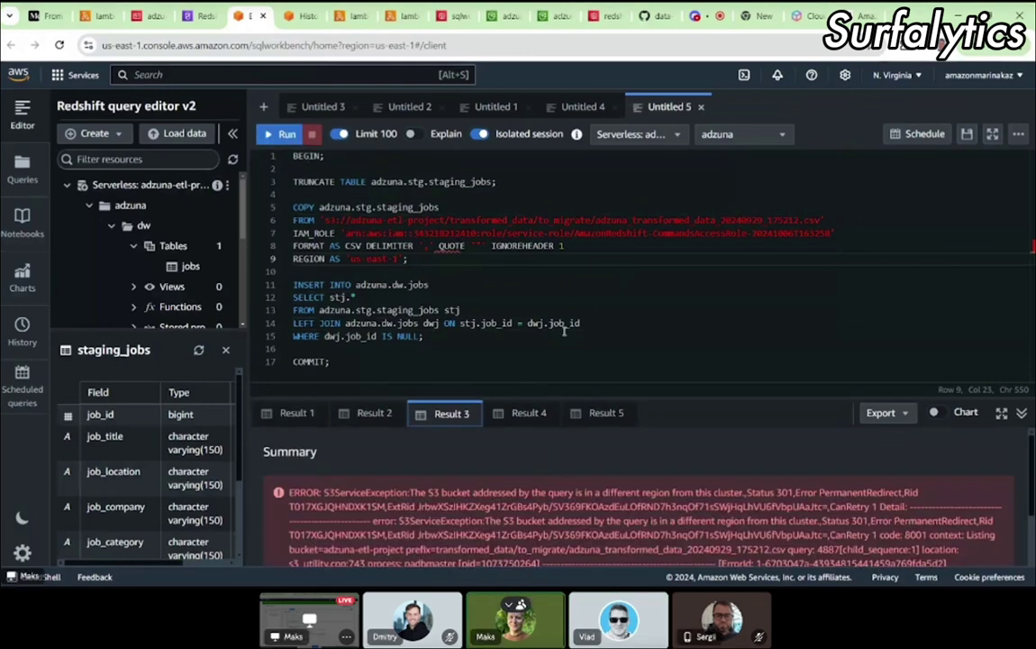
Step: Review Results 1–5, noting Result 3's S3ServiceException: bucket in a different region from the cluster
left_click(296, 415)
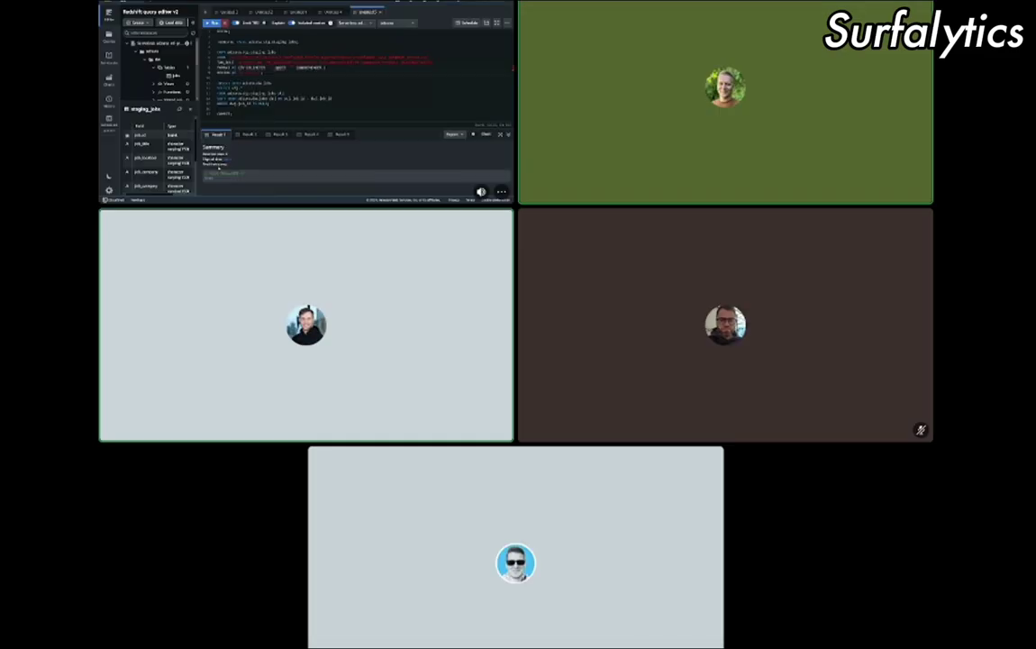
left_click(277, 135)
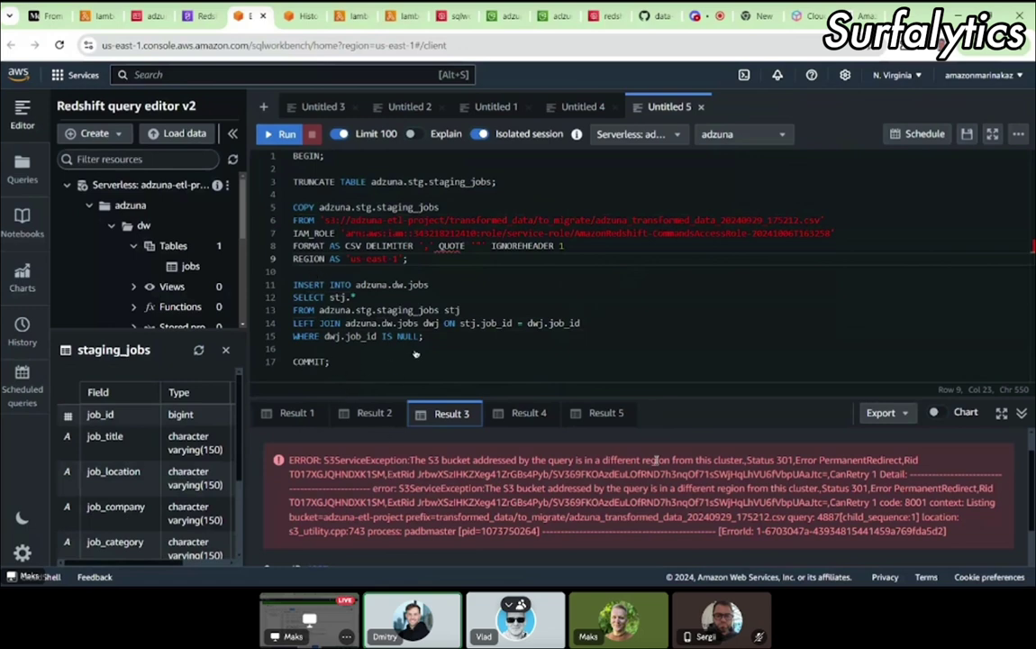
left_click(522, 416)
left_click(591, 414)
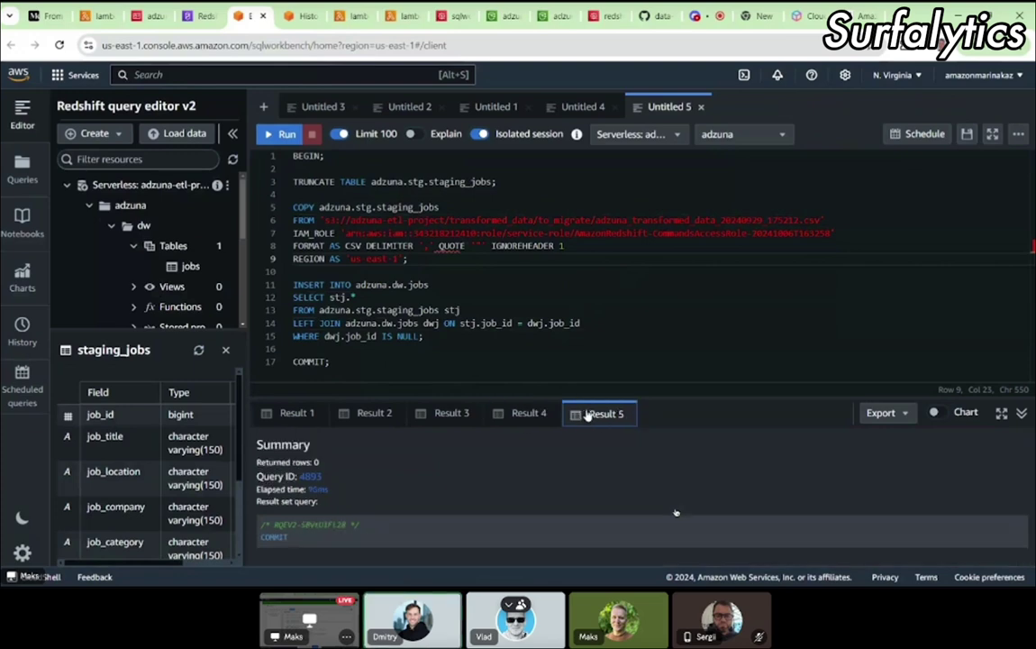
left_click(442, 416)
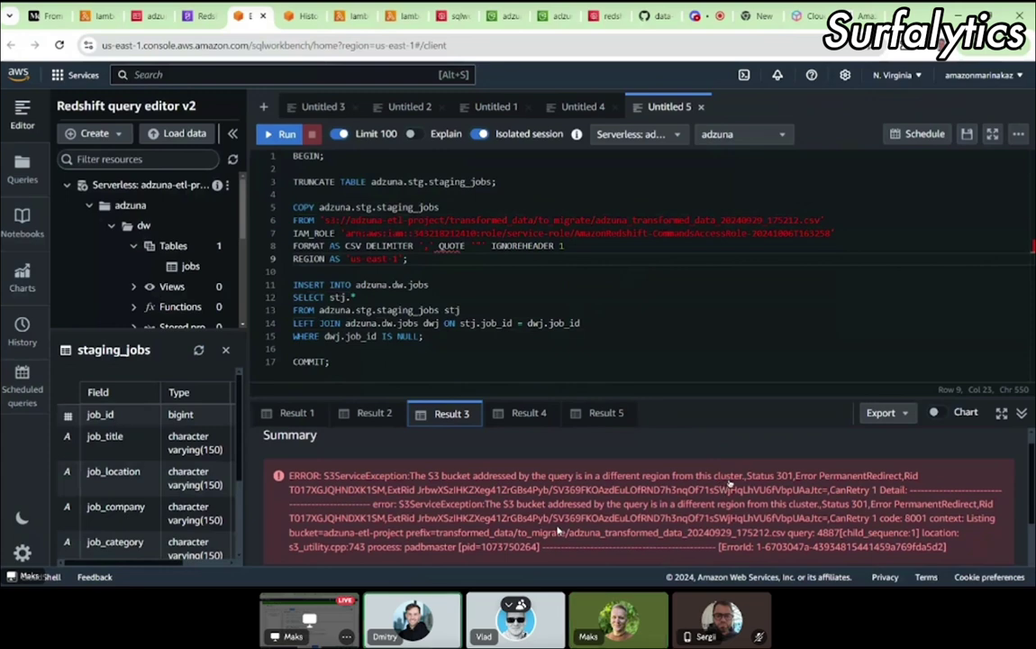
left_click_drag(507, 504, 816, 503)
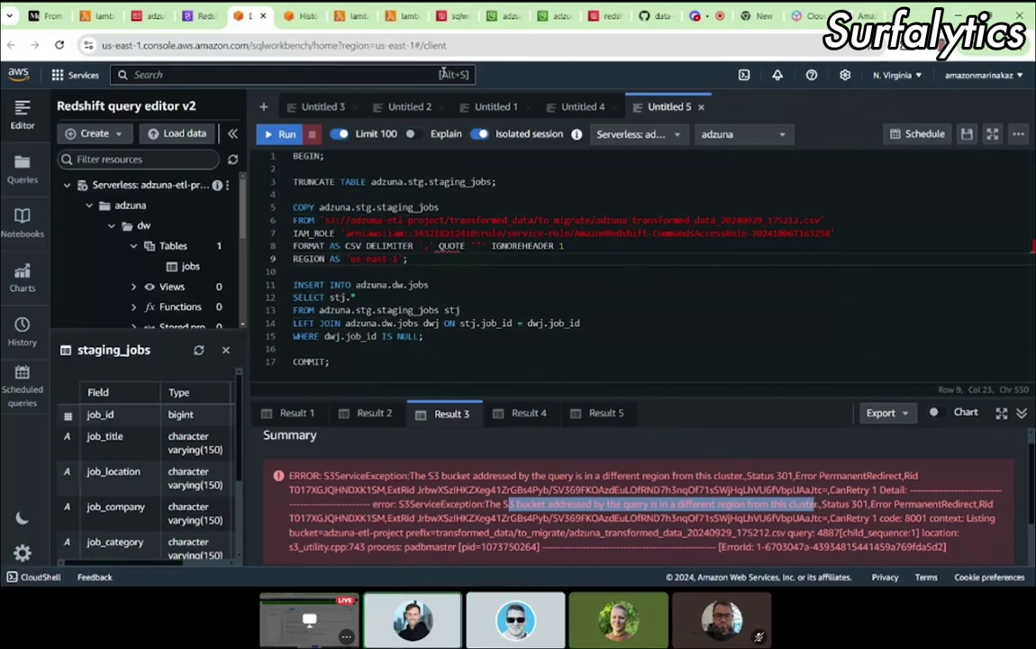
Step: Open the S3 buckets list and read the adzuna-etl-project bucket's region, us-east-2
left_click(507, 19)
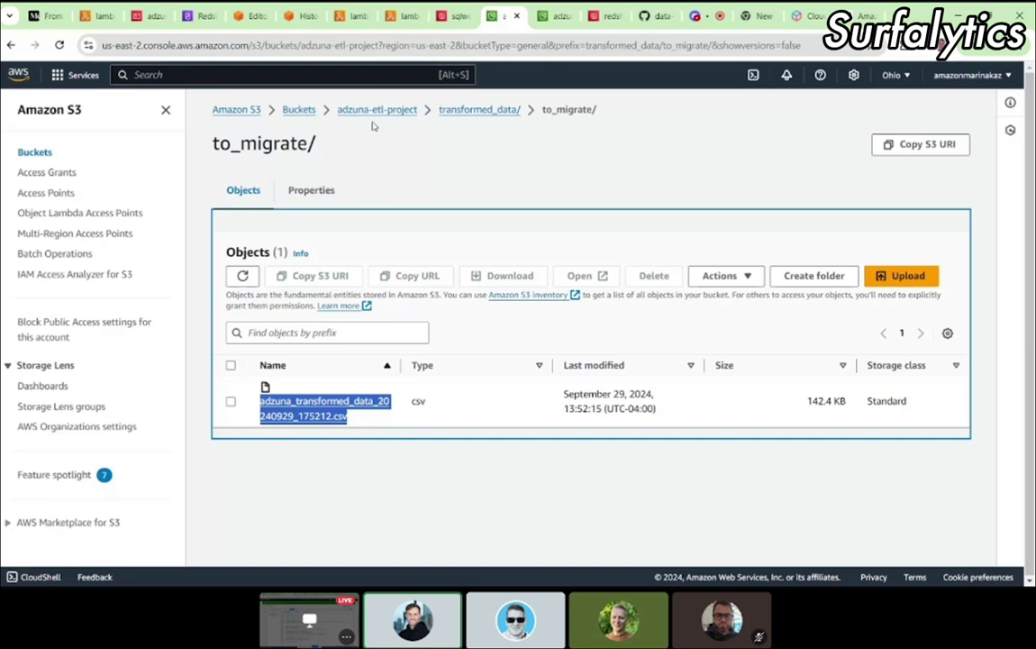
right_click(299, 111)
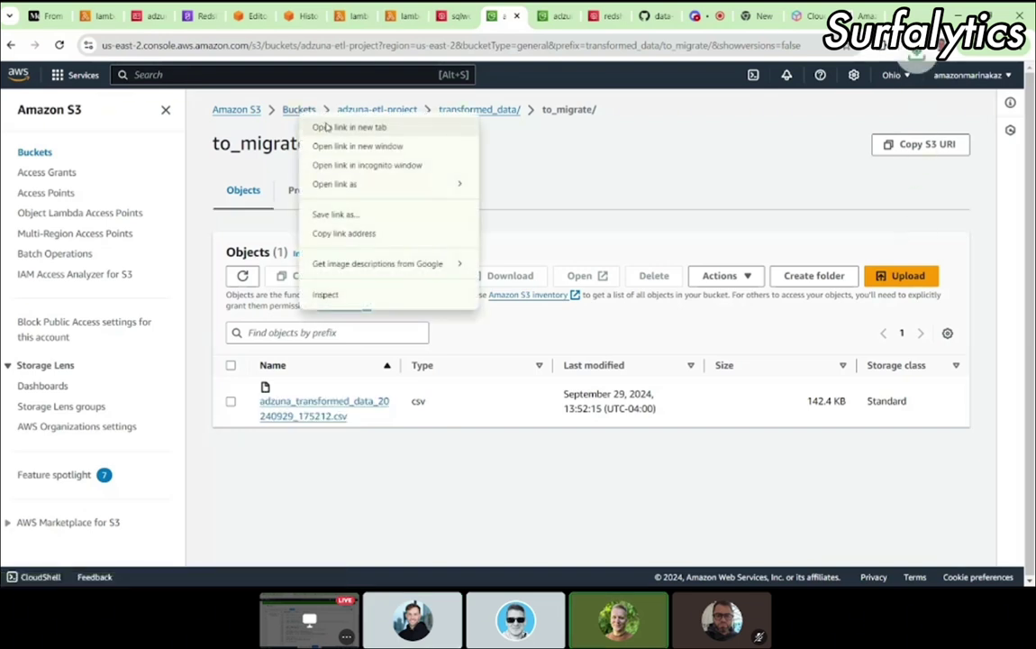
left_click(326, 127)
left_click(525, 18)
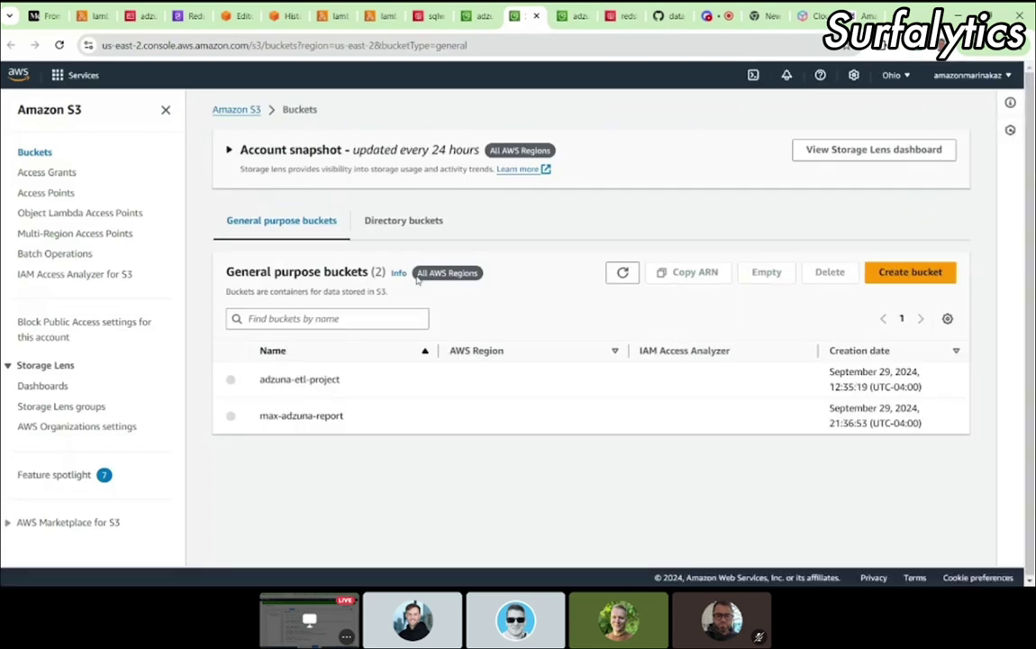
left_click(293, 379)
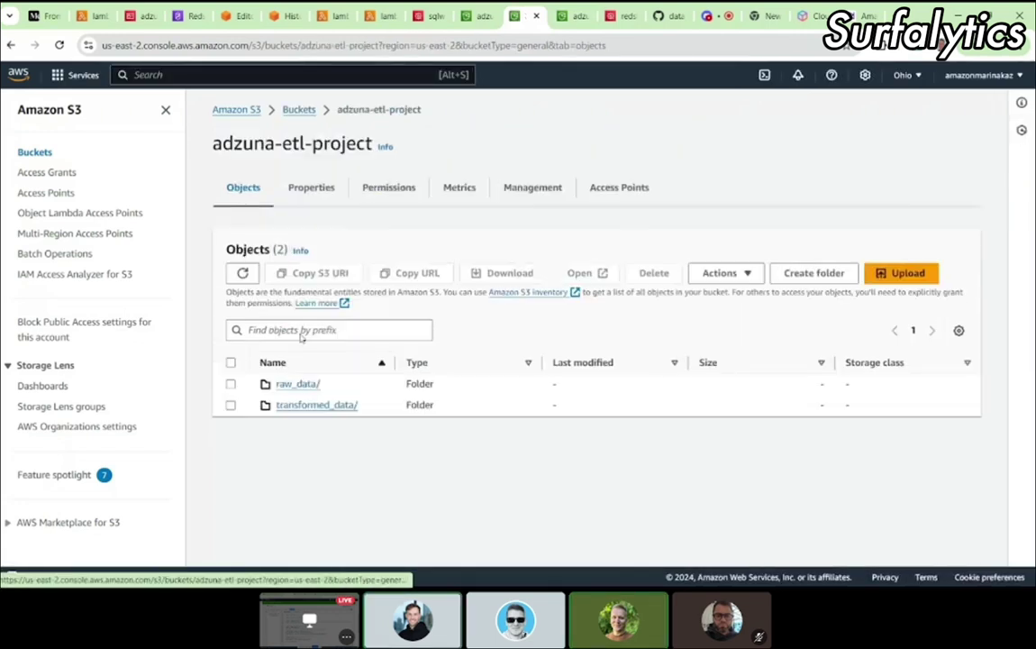
key("alt+Left")
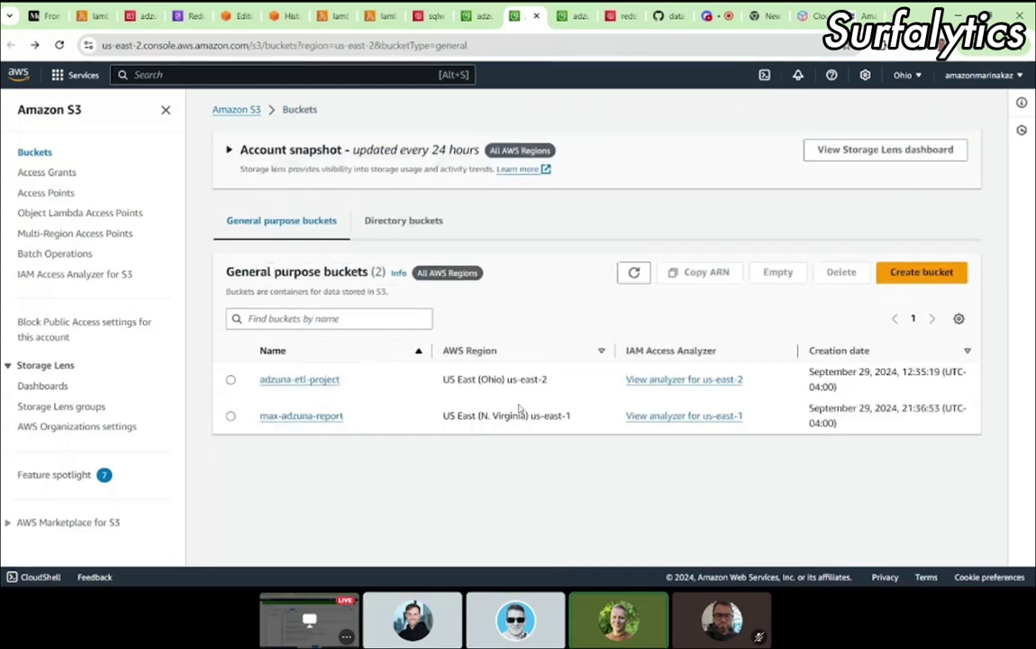
left_click_drag(443, 382, 552, 382)
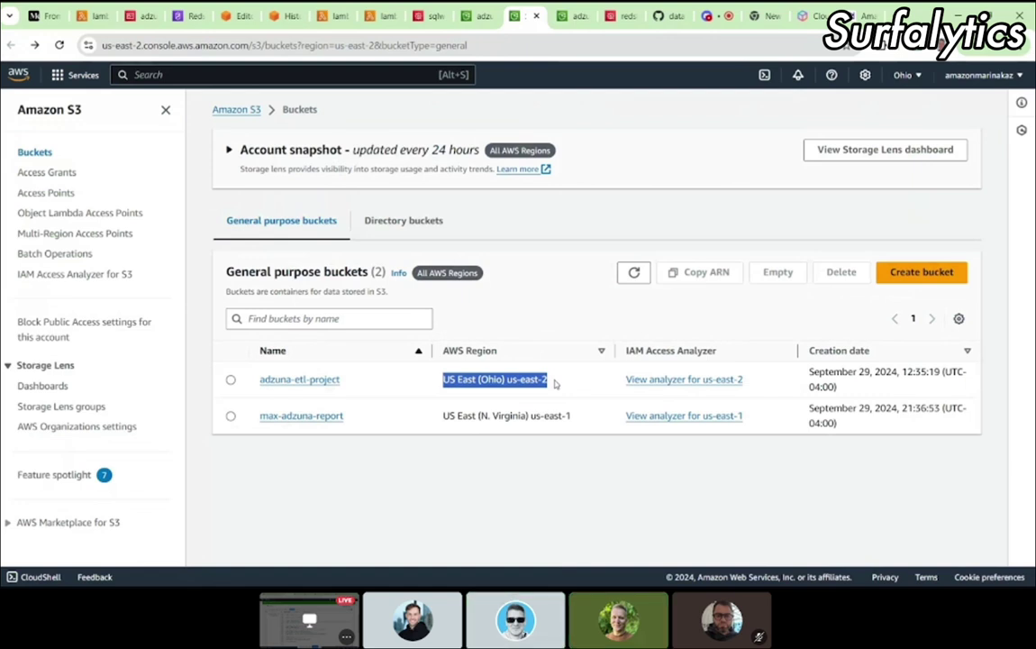
left_click(510, 379)
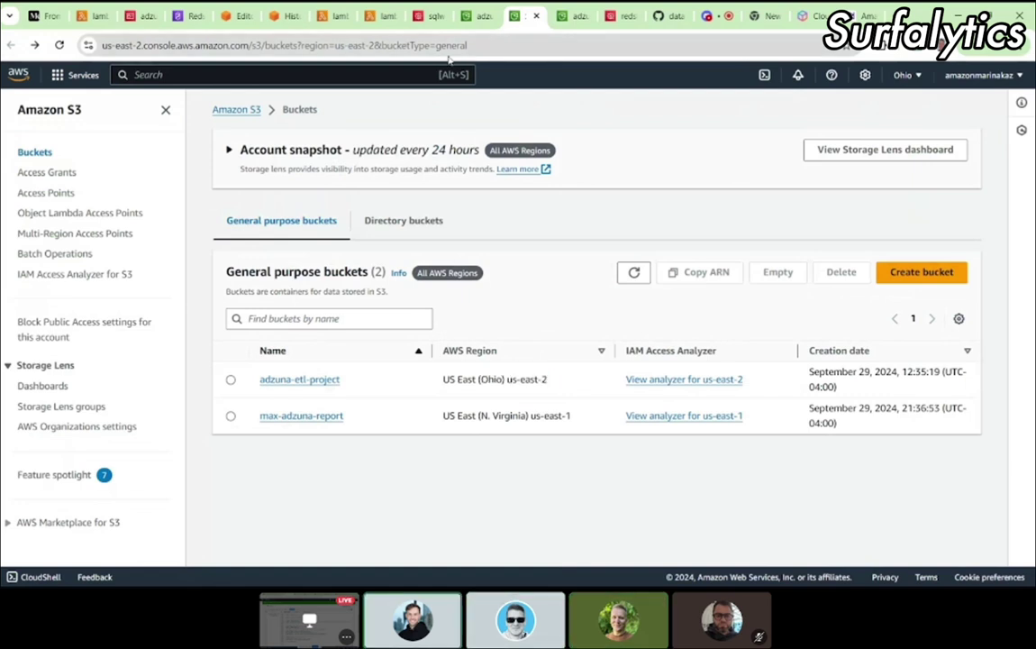
Step: Review the Redshift Serverless dashboard from the namespace page
left_click(186, 17)
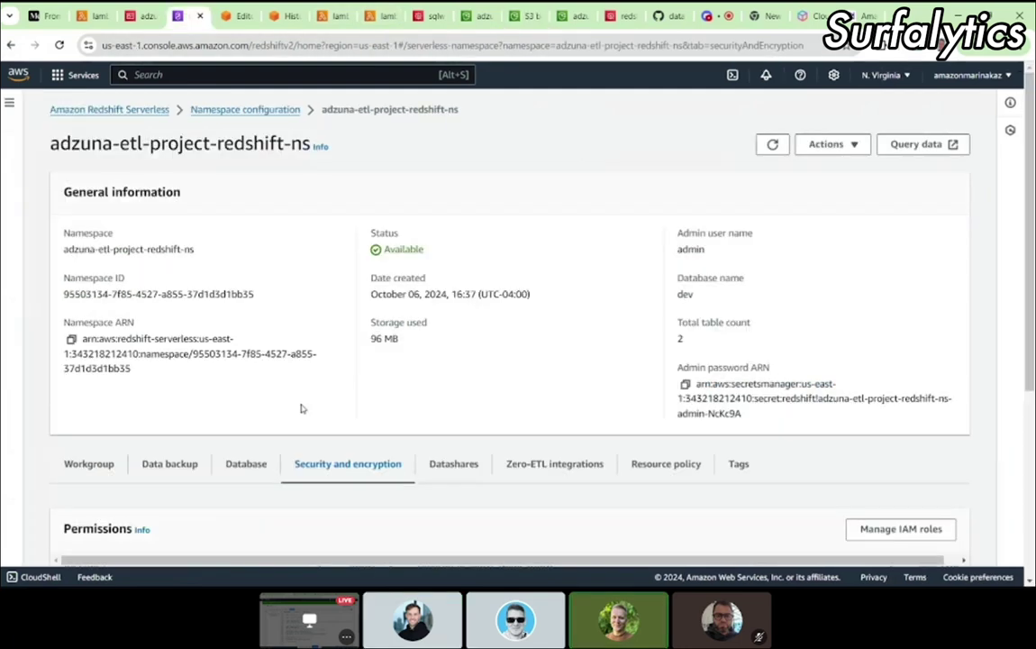
left_click(127, 110)
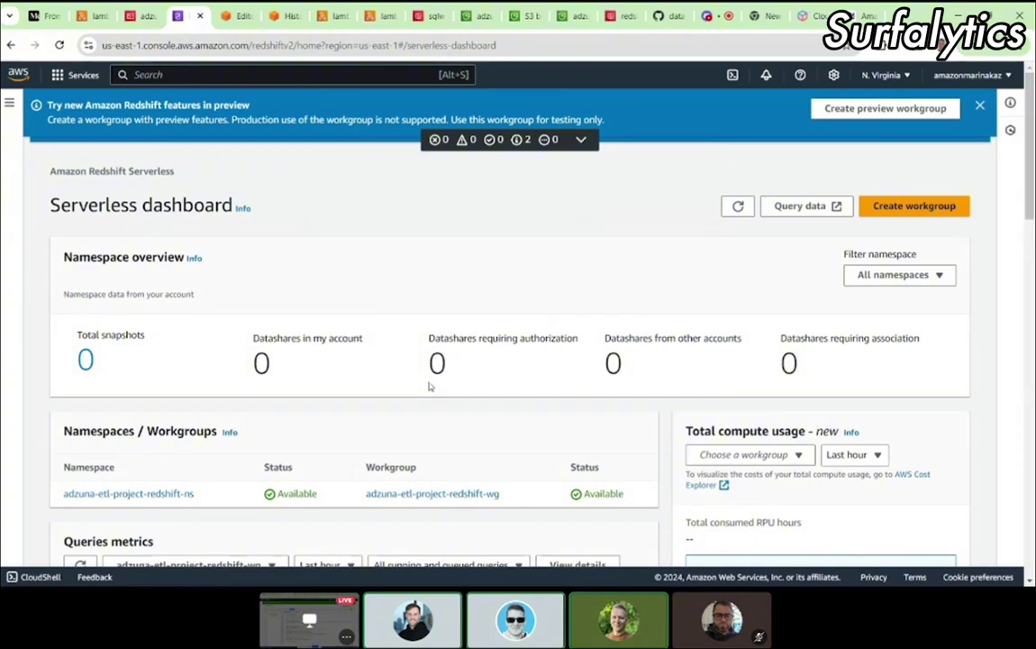
scroll(429, 386, "down", 3)
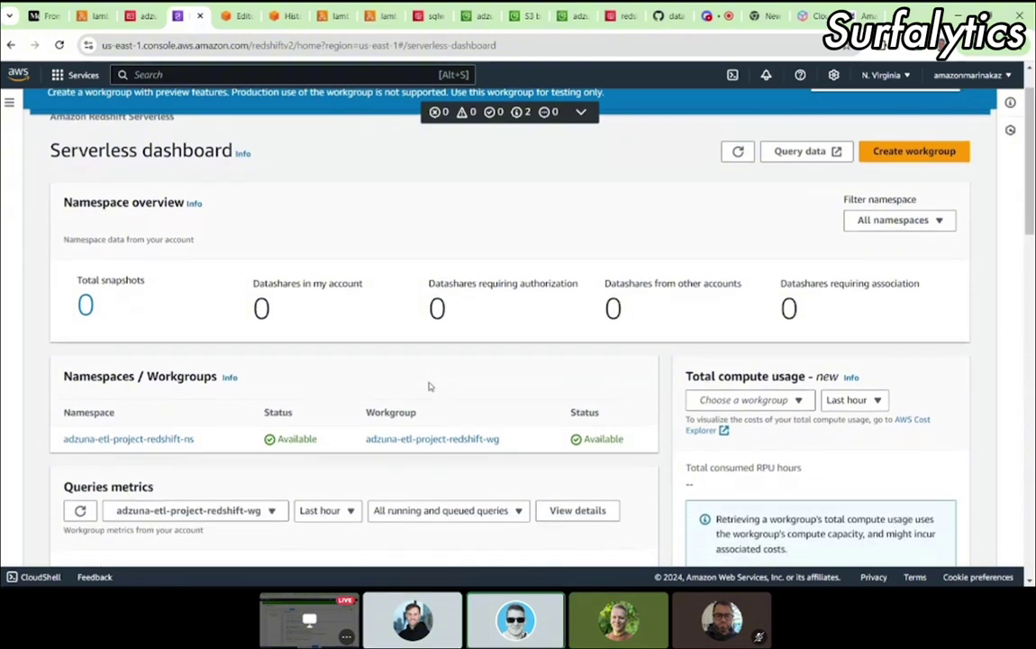
scroll(431, 385, "down", 5)
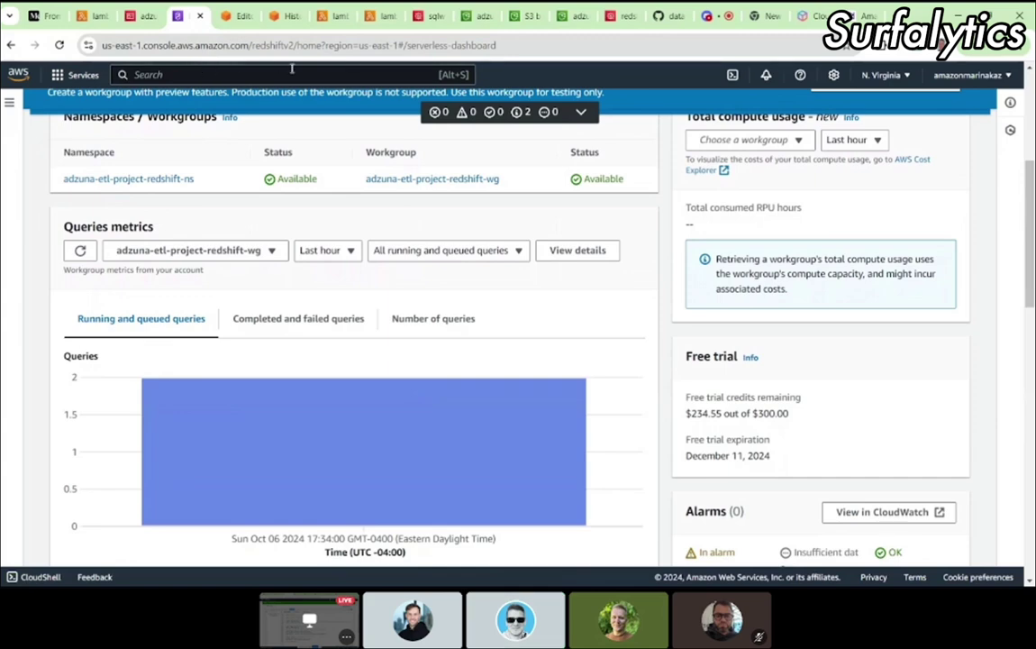
Step: Locate the REDSHIFT_REGION value 'us-east-1' on line 12 of the Lambda load code
left_click(95, 16)
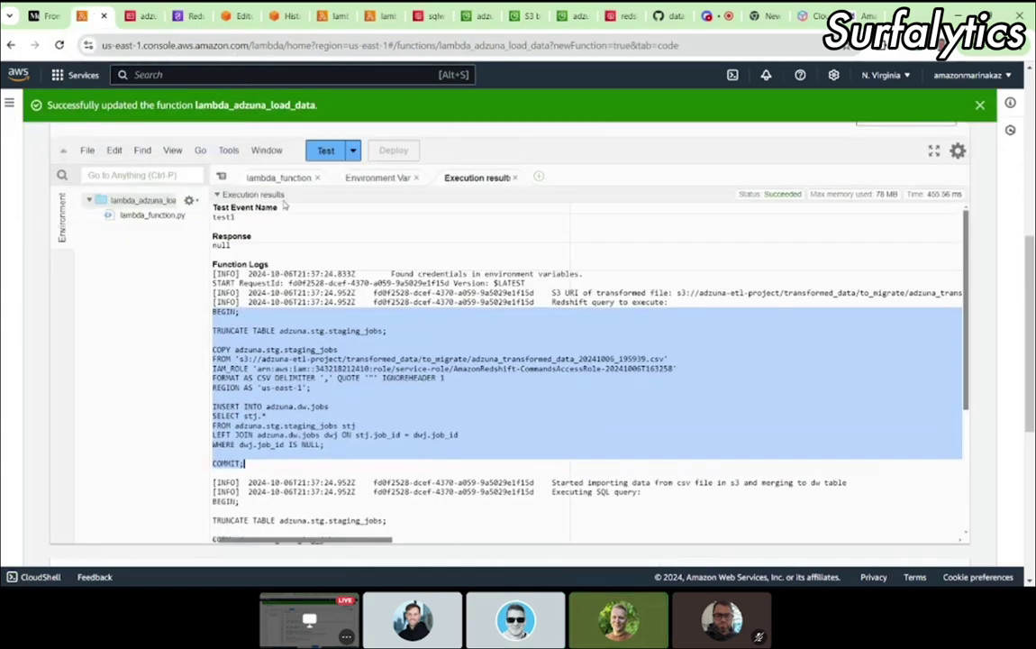
left_click(279, 177)
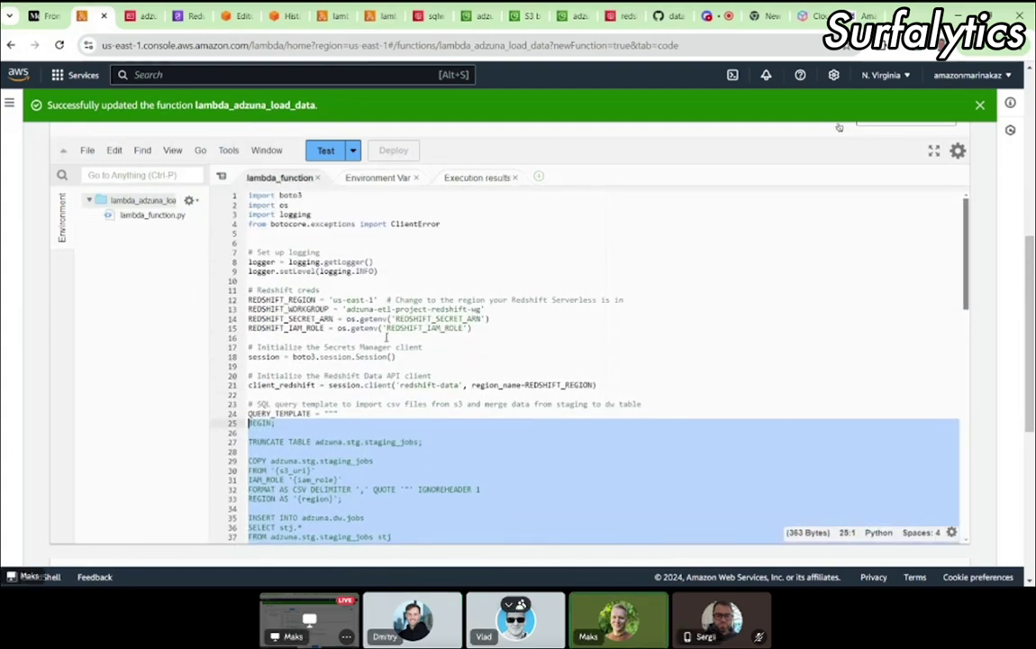
double_click(338, 299)
left_click(365, 299)
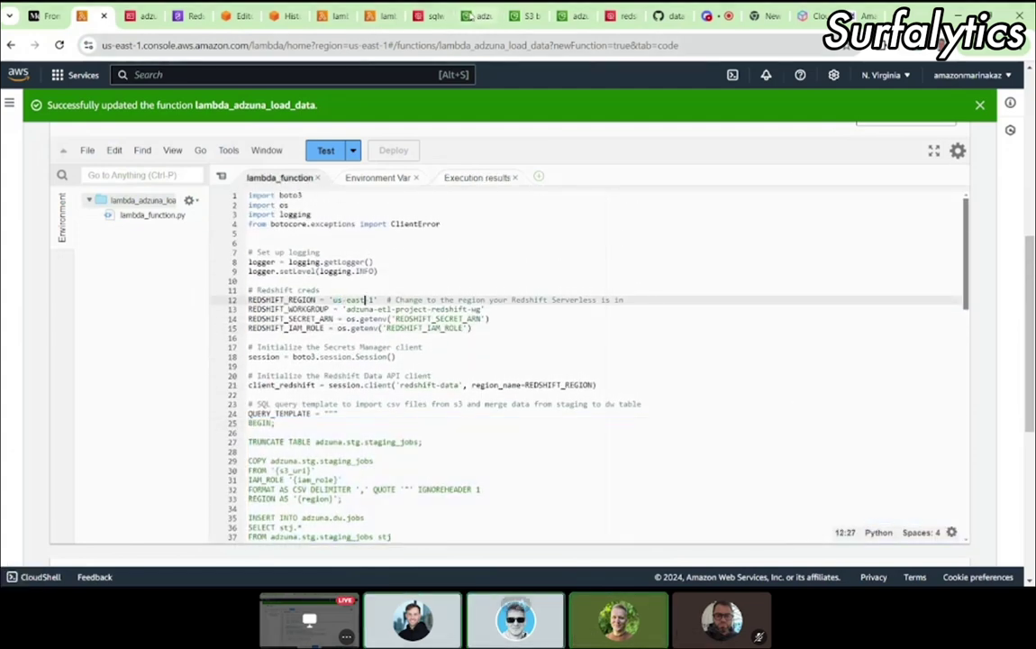
Step: Re-confirm east-2 as the bucket's region in the S3 buckets list
left_click(470, 15)
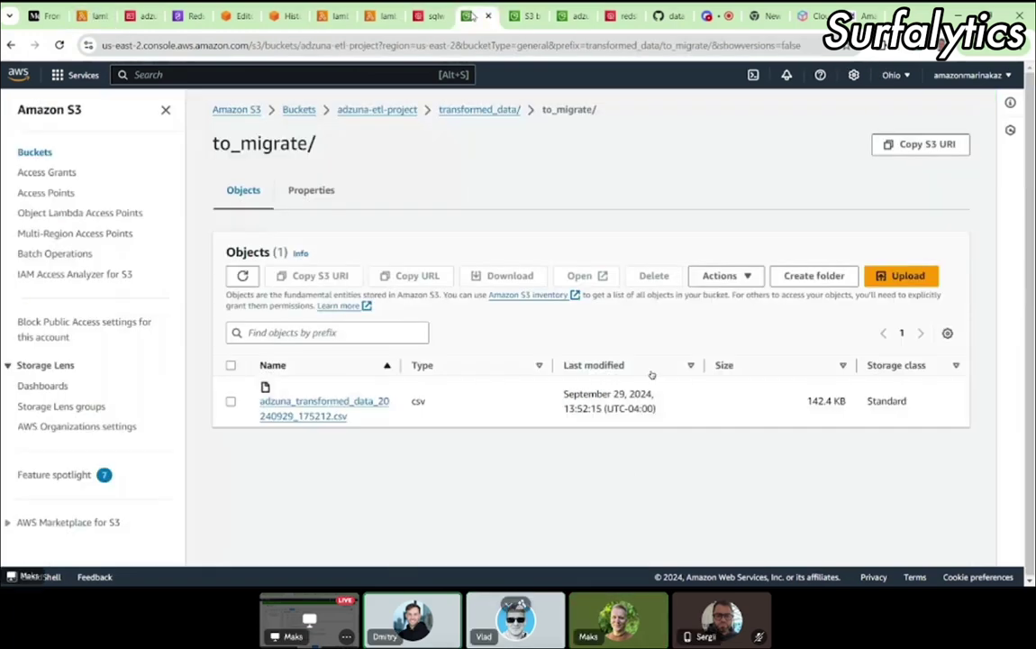
left_click(513, 16)
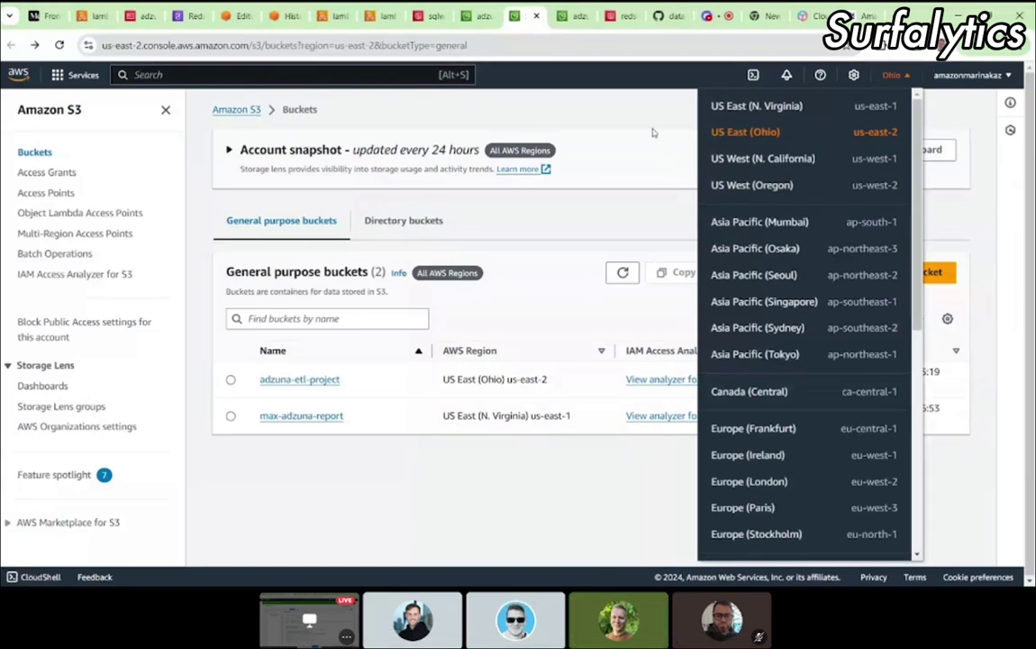
left_click(557, 456)
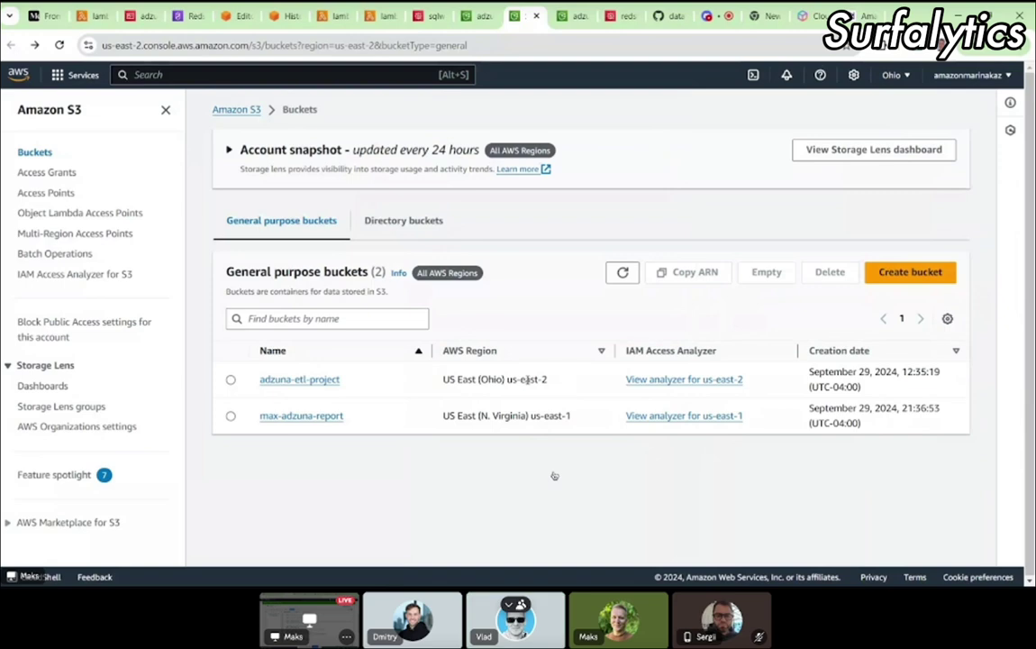
left_click_drag(521, 379, 547, 379)
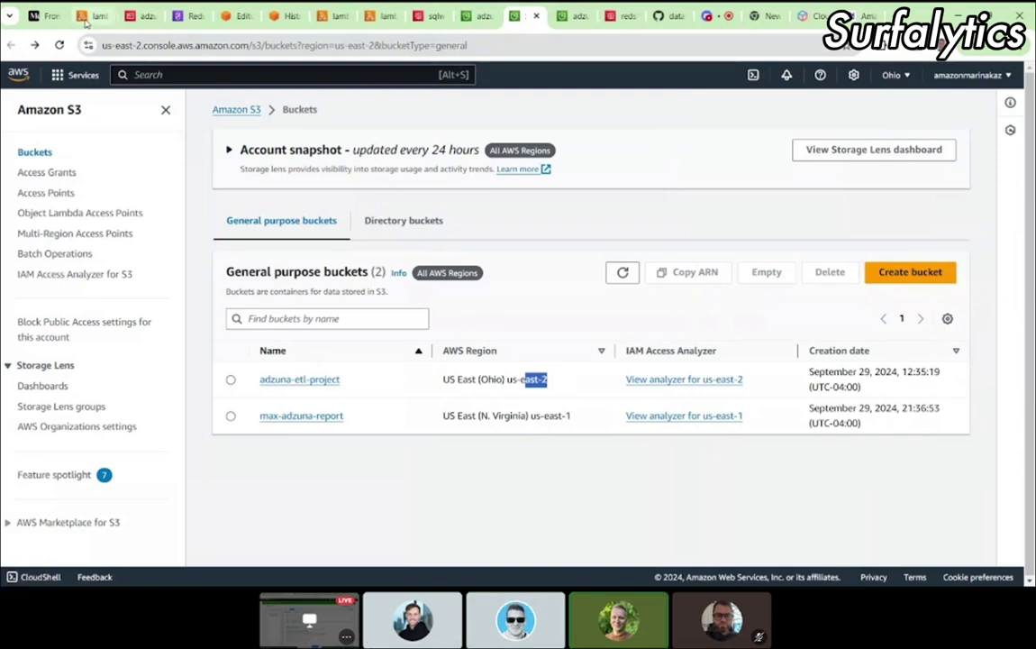
left_click(87, 17)
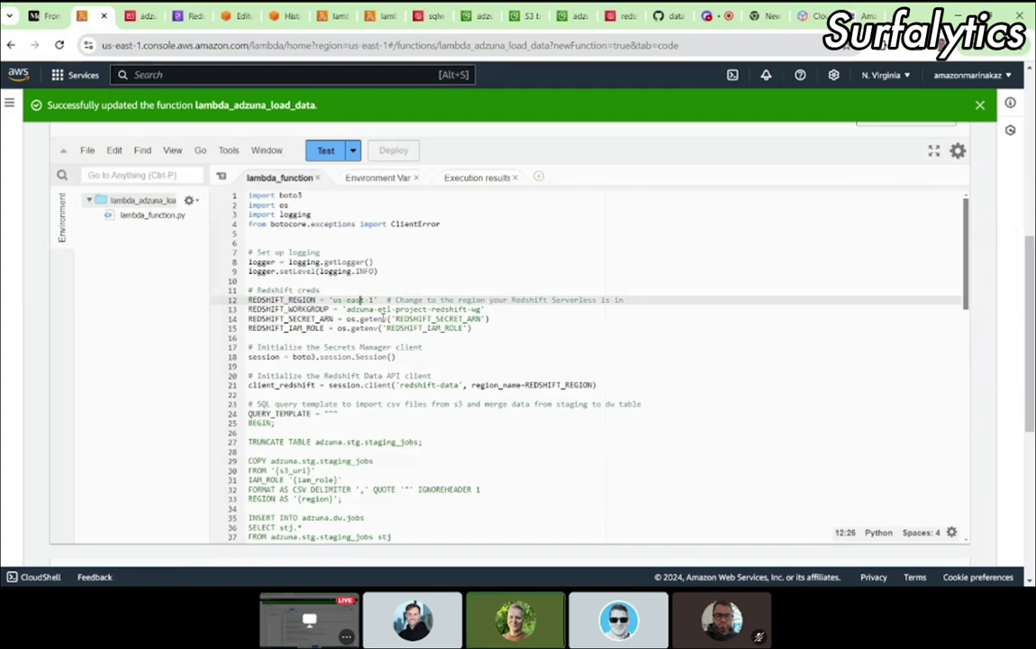
Step: Check the adzuna-etl-project-redshift-wg workgroup's General information, showing region us-east-1
type("1")
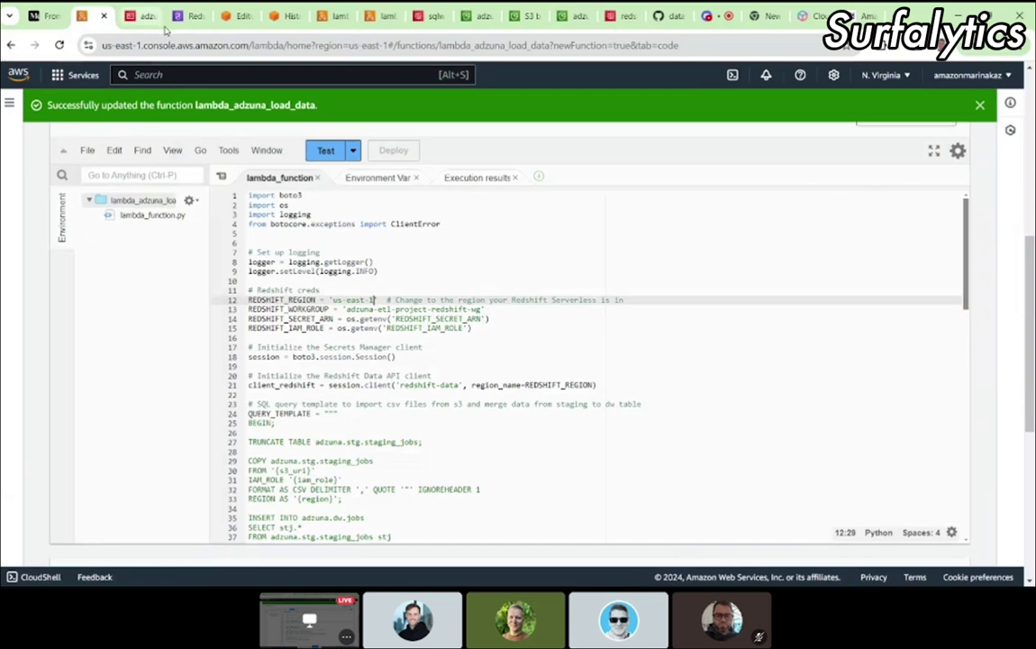
left_click(184, 15)
scroll(400, 403, "up", 4)
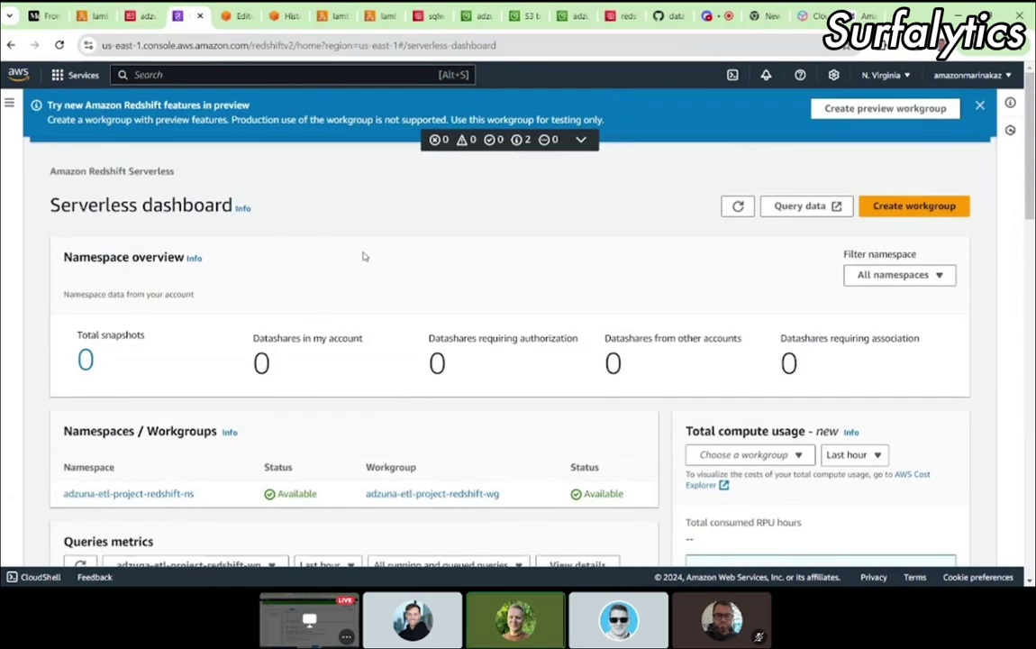
scroll(369, 279, "down", 3)
scroll(369, 289, "down", 4)
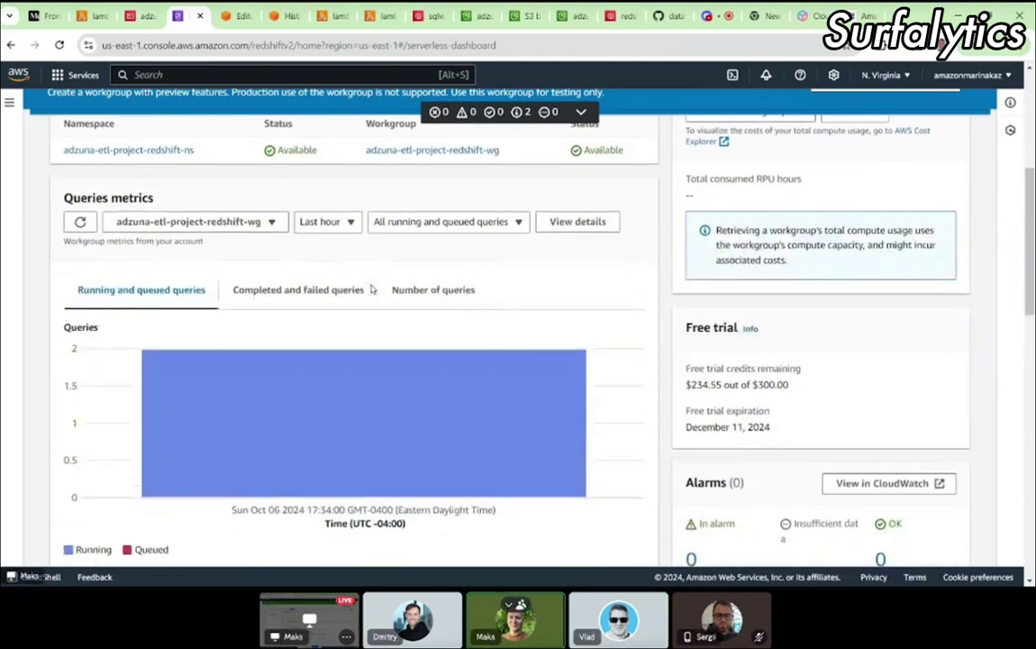
scroll(369, 289, "up", 7)
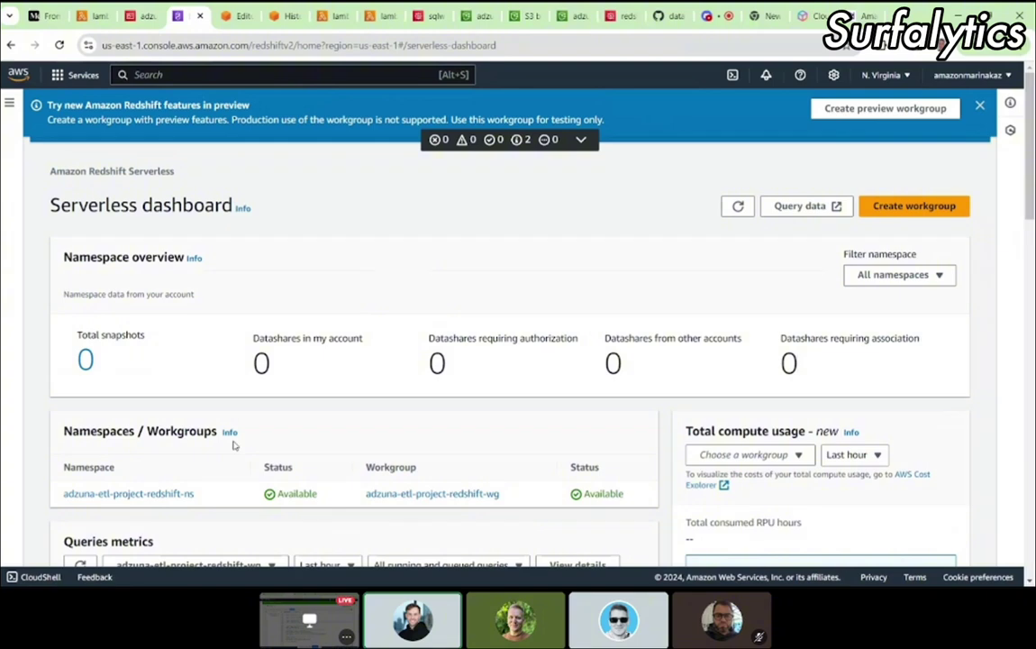
left_click(425, 494)
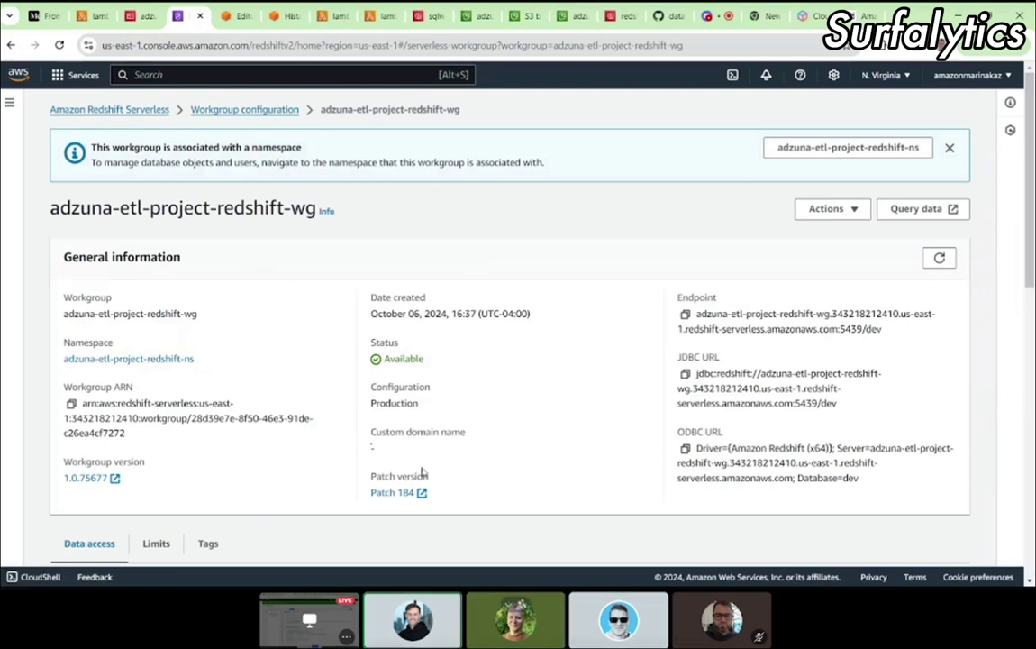
scroll(423, 472, "down", 3)
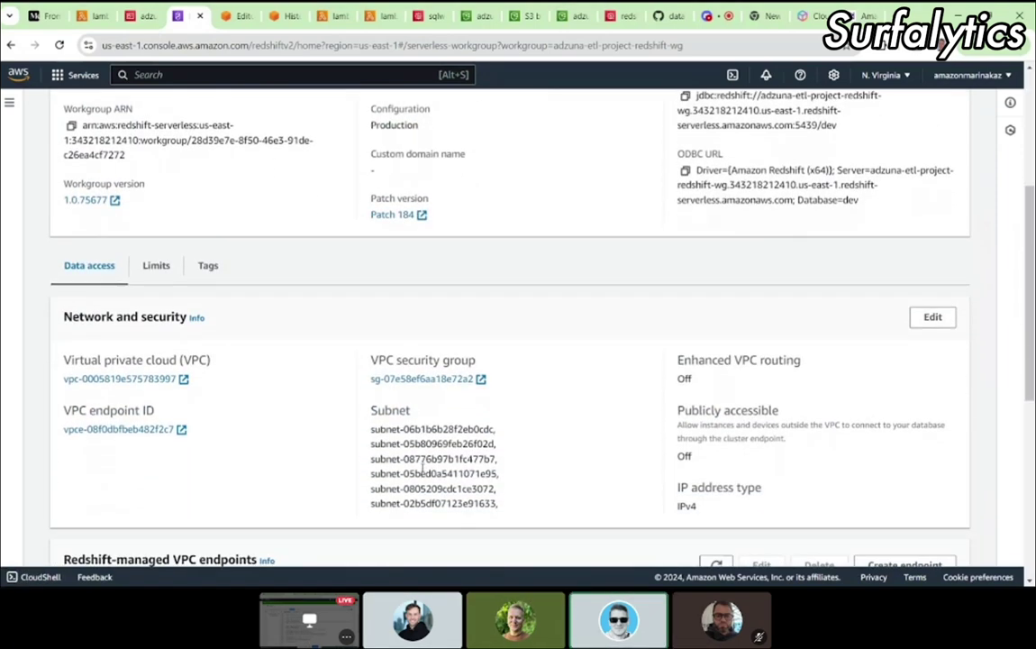
scroll(422, 470, "down", 2)
scroll(421, 467, "down", 2)
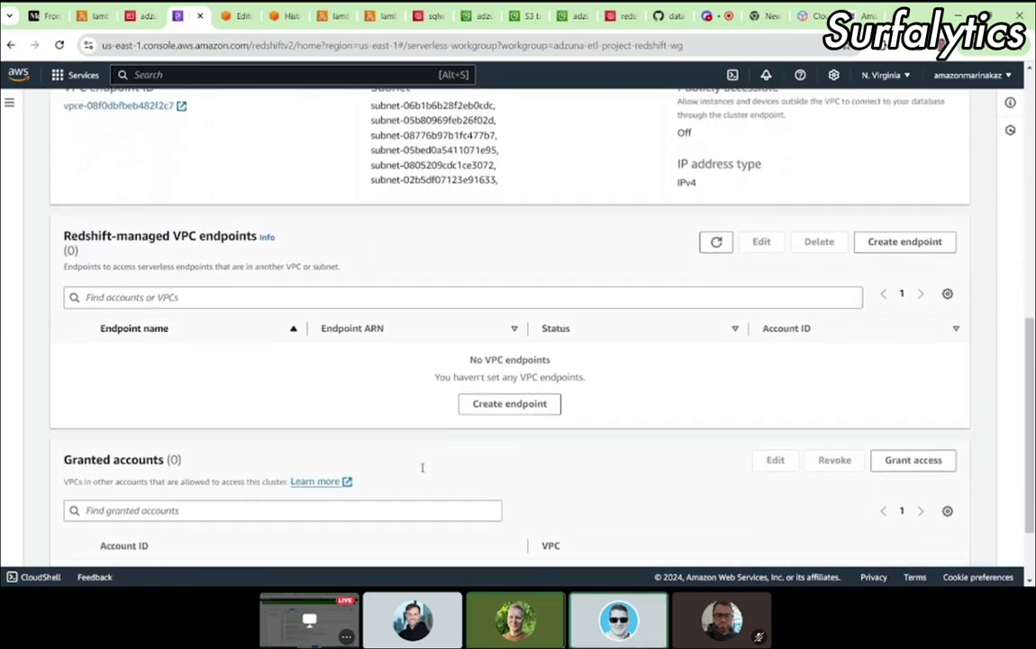
scroll(422, 469, "down", 1)
scroll(421, 470, "up", 8)
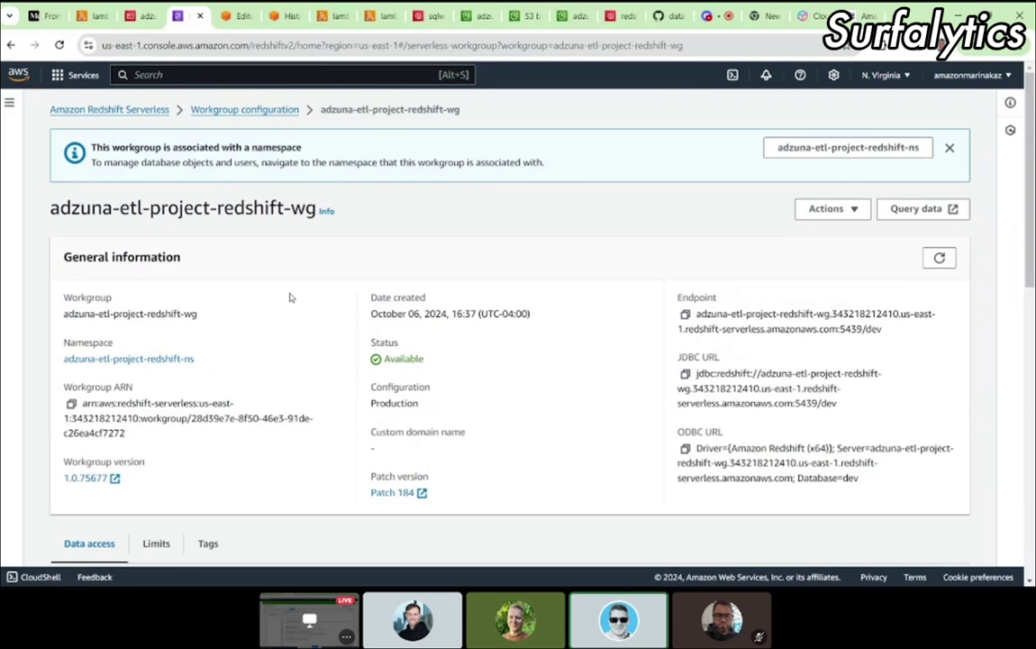
left_click(88, 16)
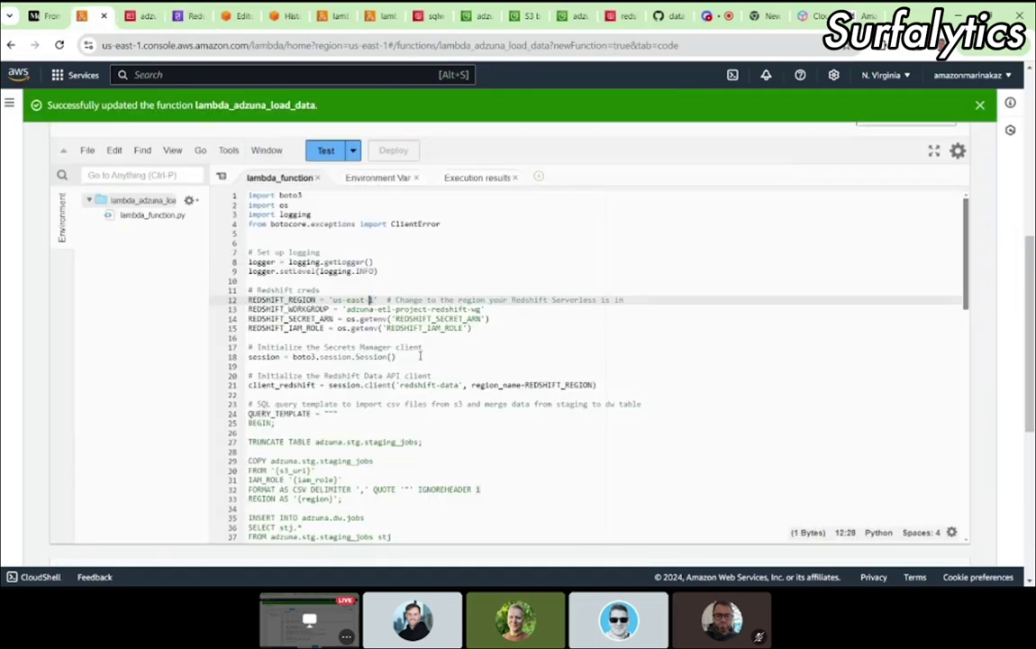
Step: Change REDSHIFT_REGION on line 12 to 'us-east-2' and deploy lambda_adzuna_load_data
key("BackSpace")
type("2")
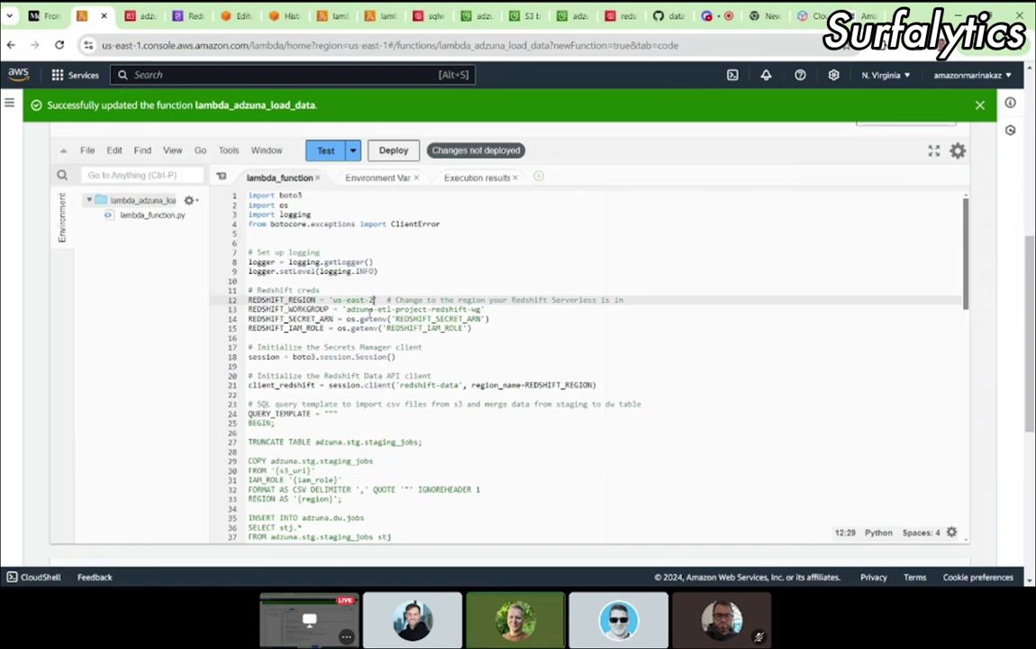
left_click(171, 20)
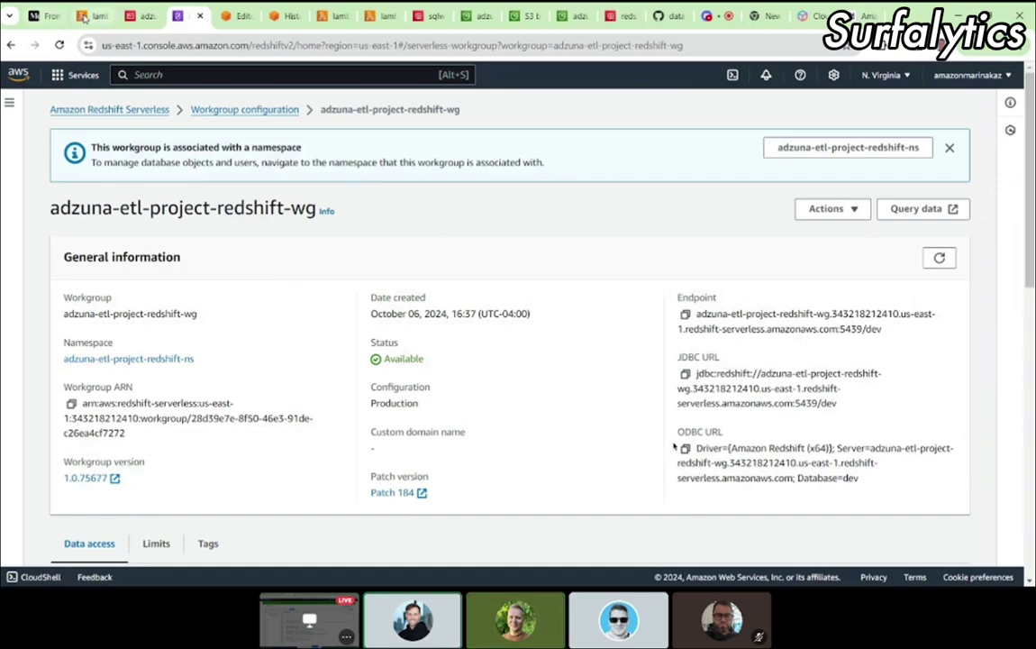
left_click(92, 16)
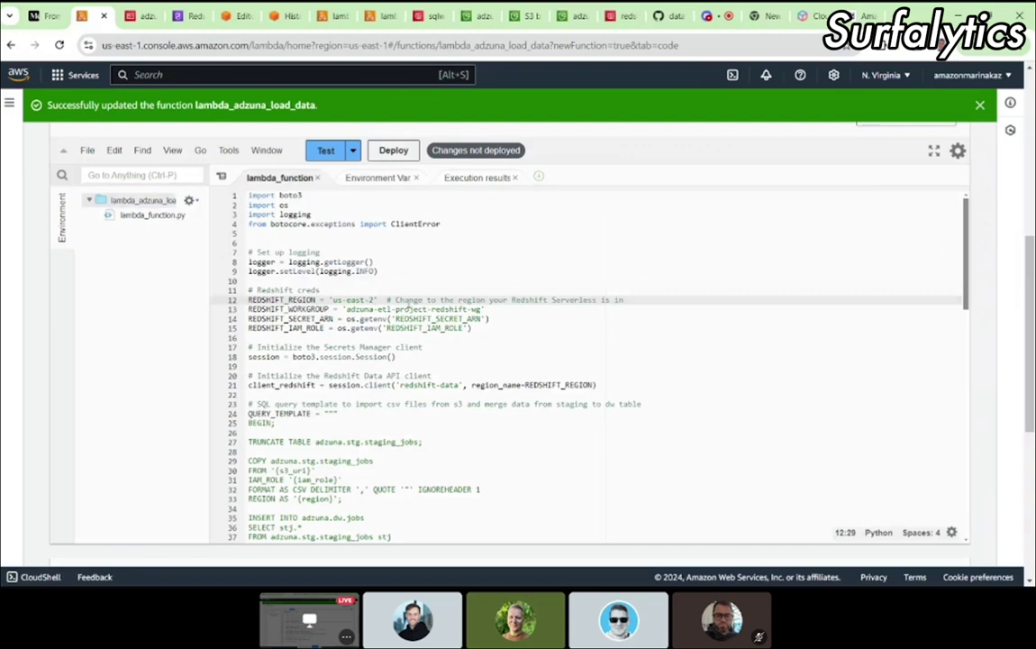
left_click(393, 151)
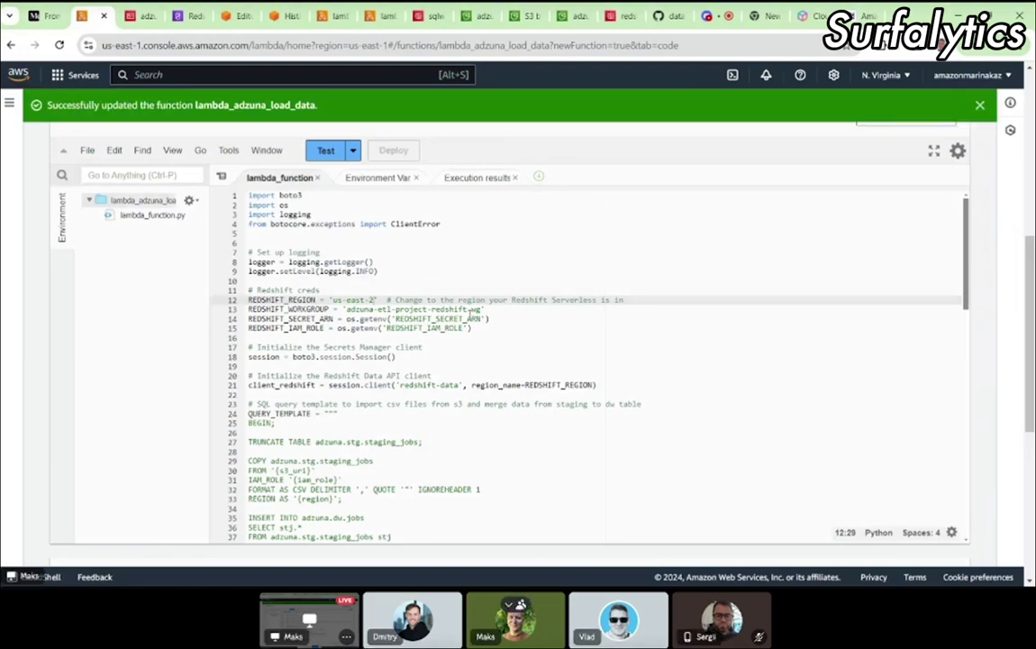
left_click(485, 16)
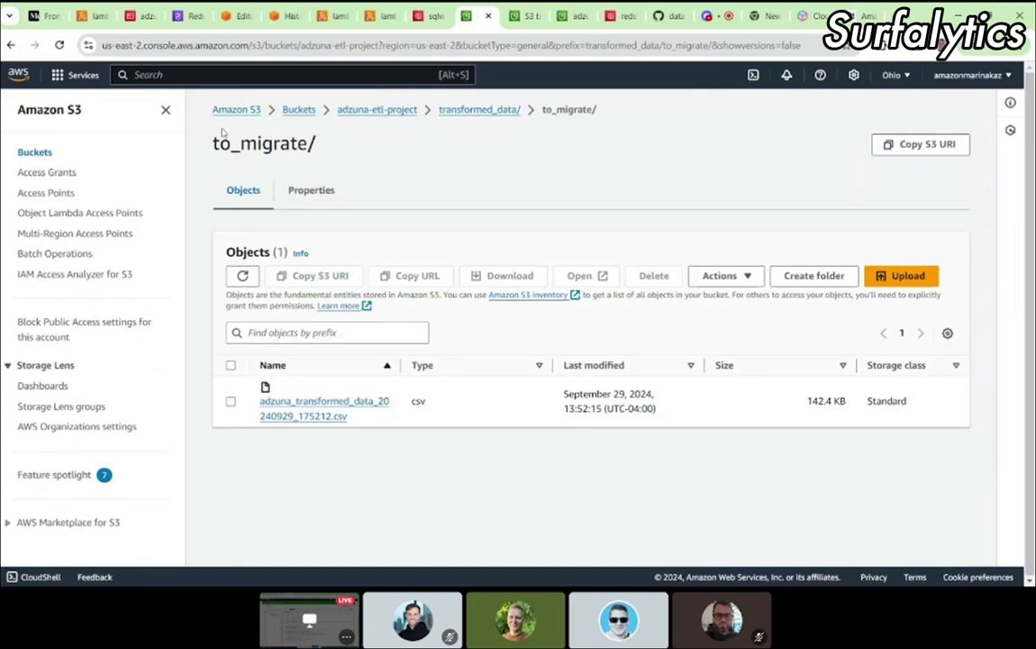
Step: Reload the to_migrate folder and copy the adzuna_transformed_data_20240929_175212.csv name
left_click(63, 50)
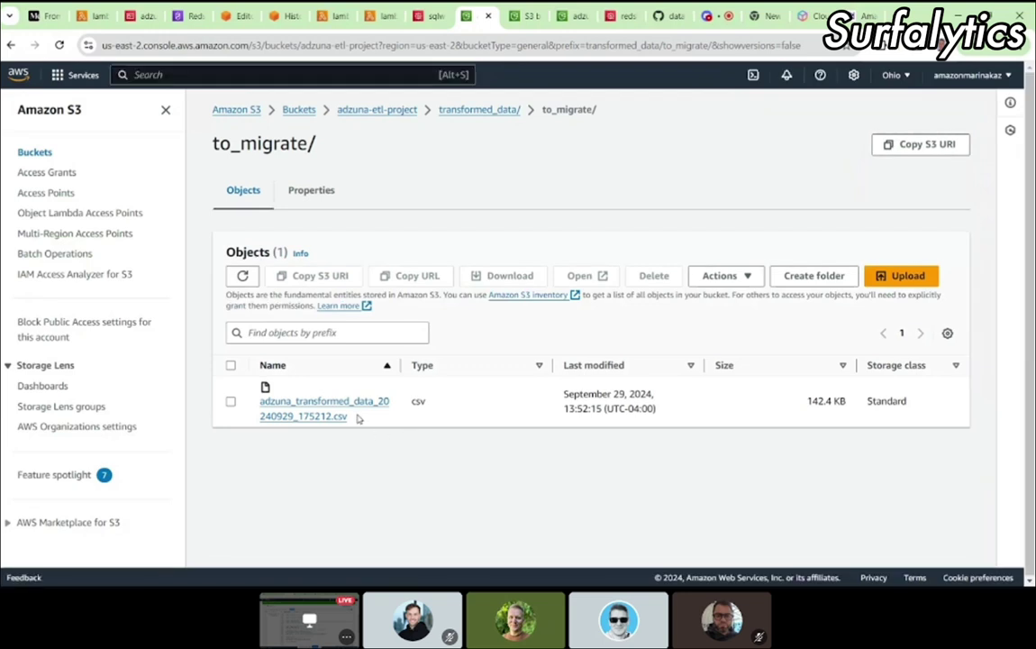
left_click_drag(356, 417, 260, 402)
key("ctrl+c")
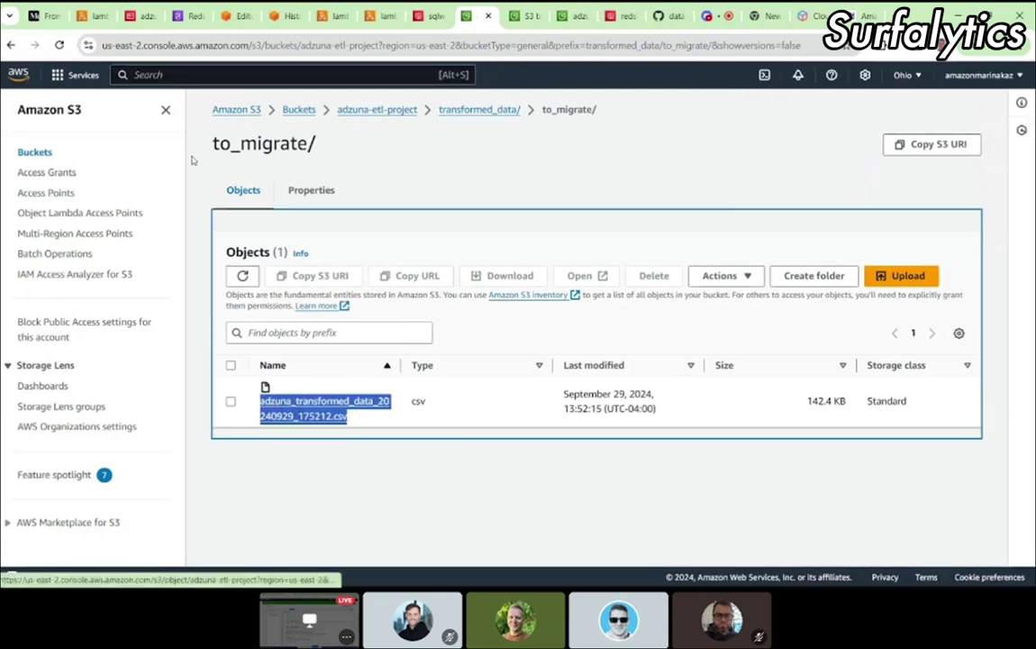
left_click(88, 20)
Step: Point test event test1 at the 20240929_175212 CSV, save it, and run the test
left_click(353, 150)
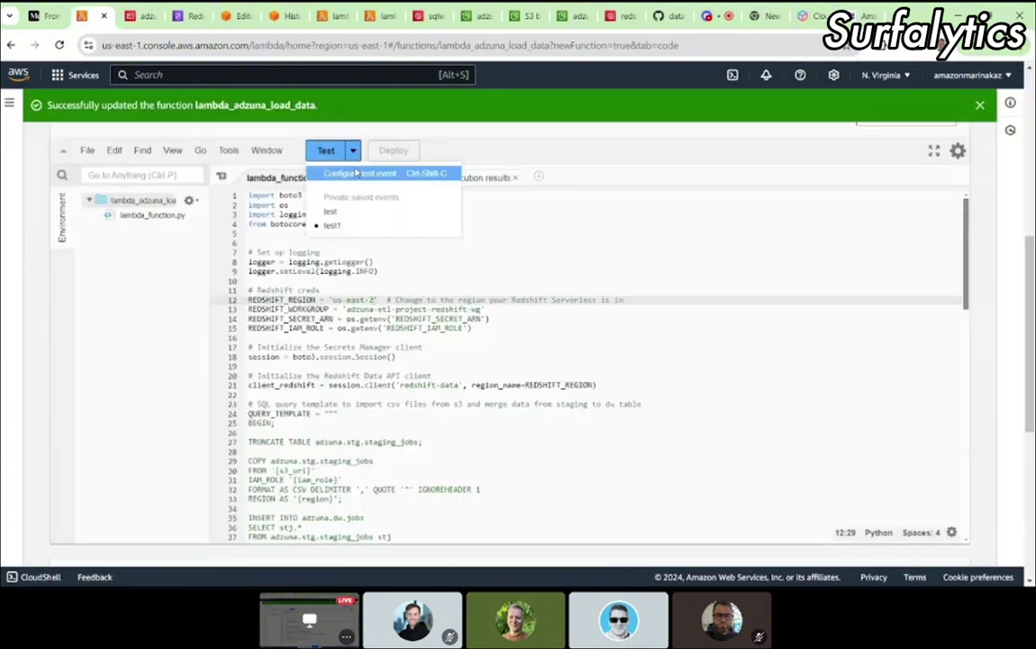
left_click(357, 172)
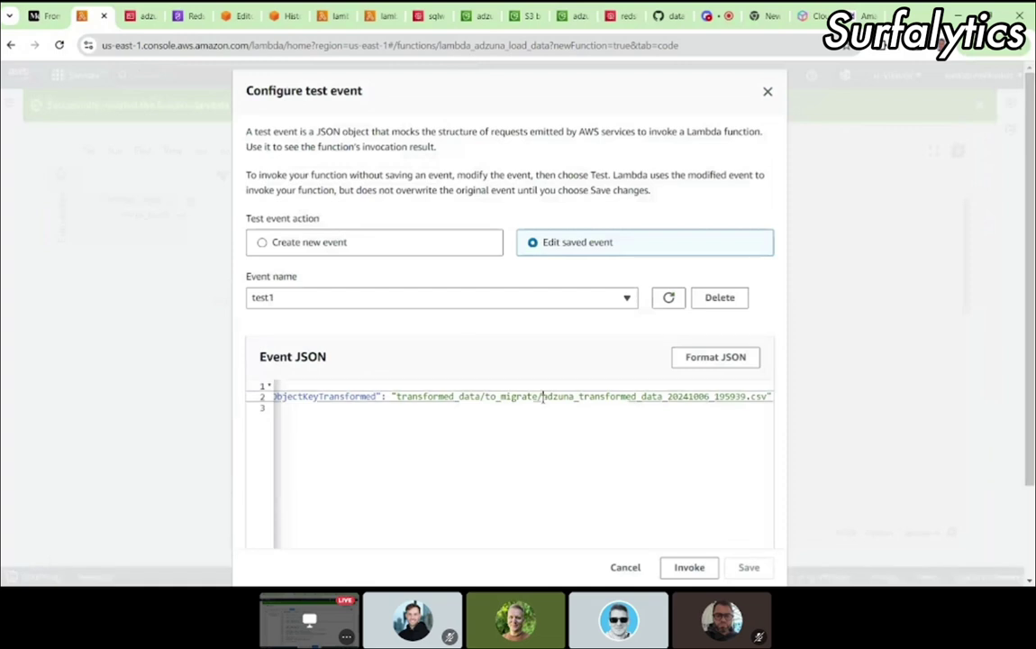
left_click_drag(542, 396, 766, 396)
key("BackSpace")
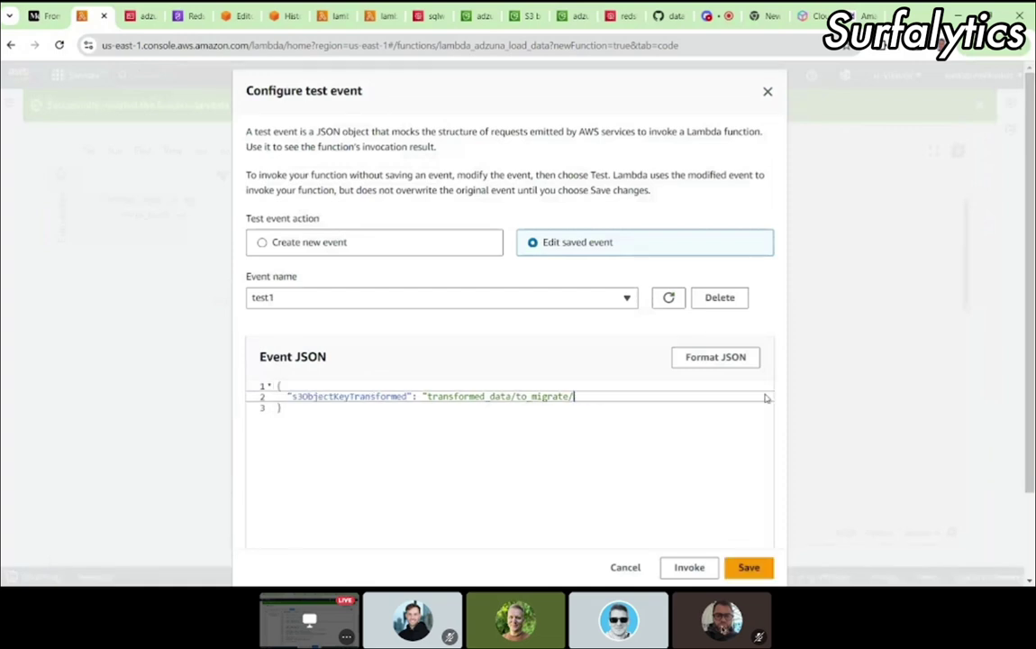
key("ctrl+v")
scroll(540, 504, "down", 1)
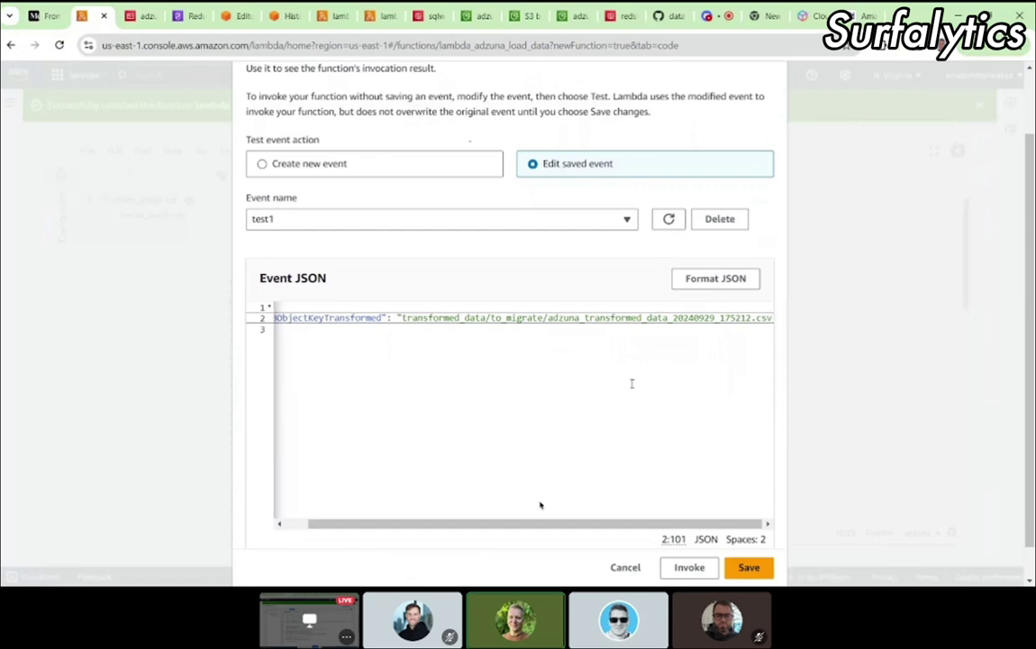
left_click(618, 488)
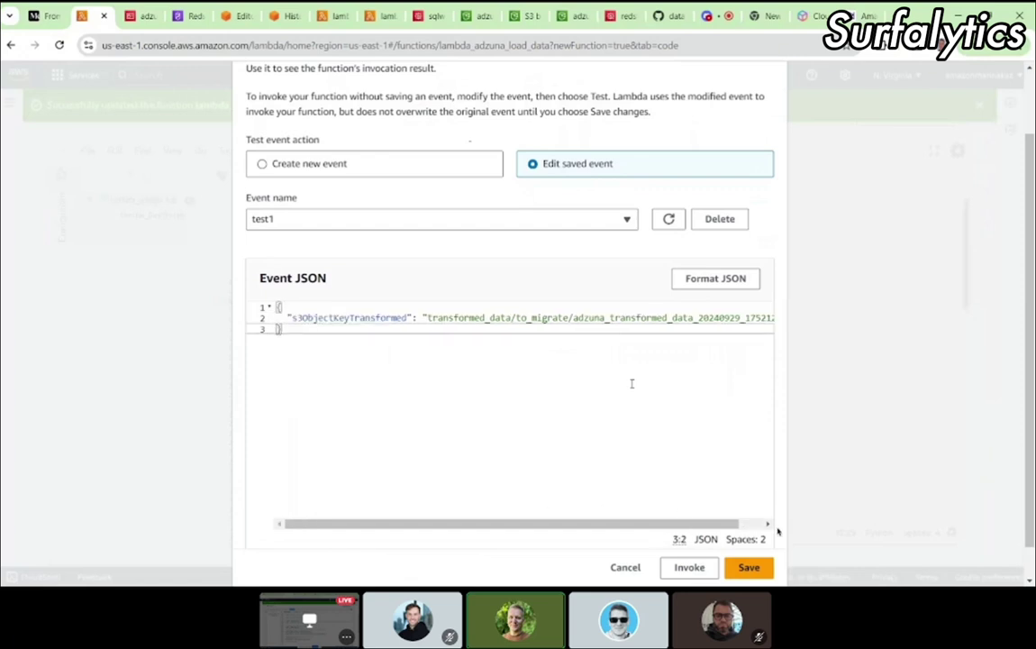
key("Left")
key("Left")
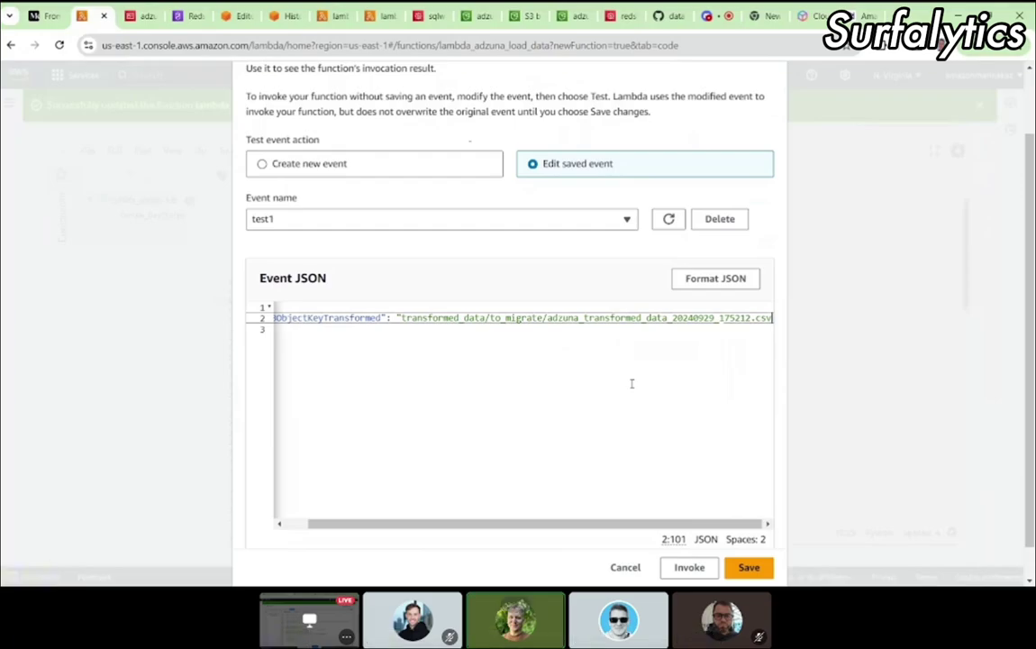
left_click(432, 360)
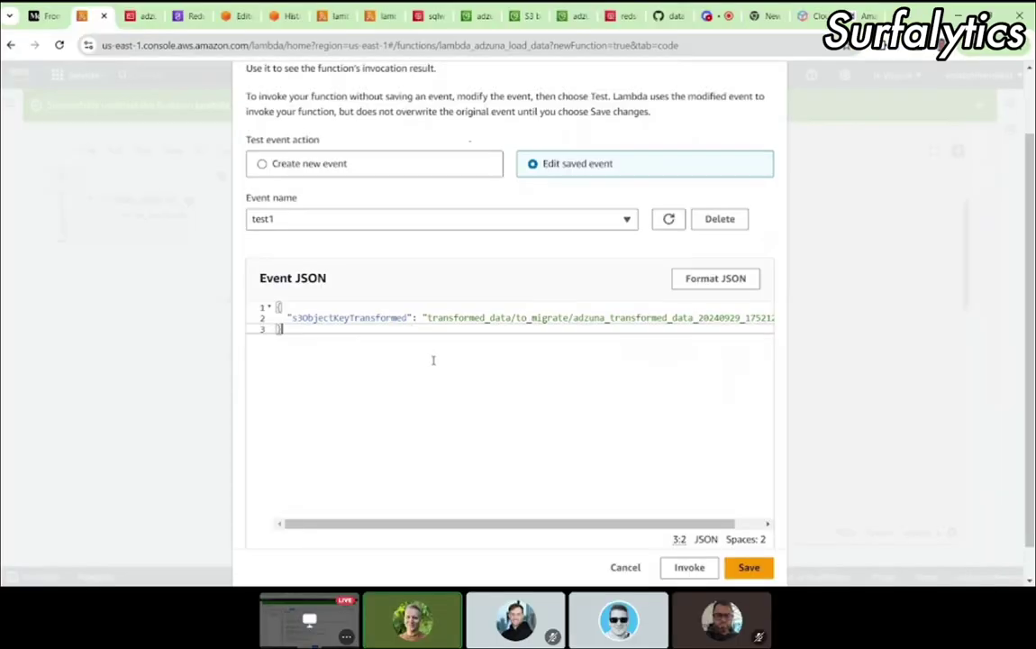
left_click(747, 566)
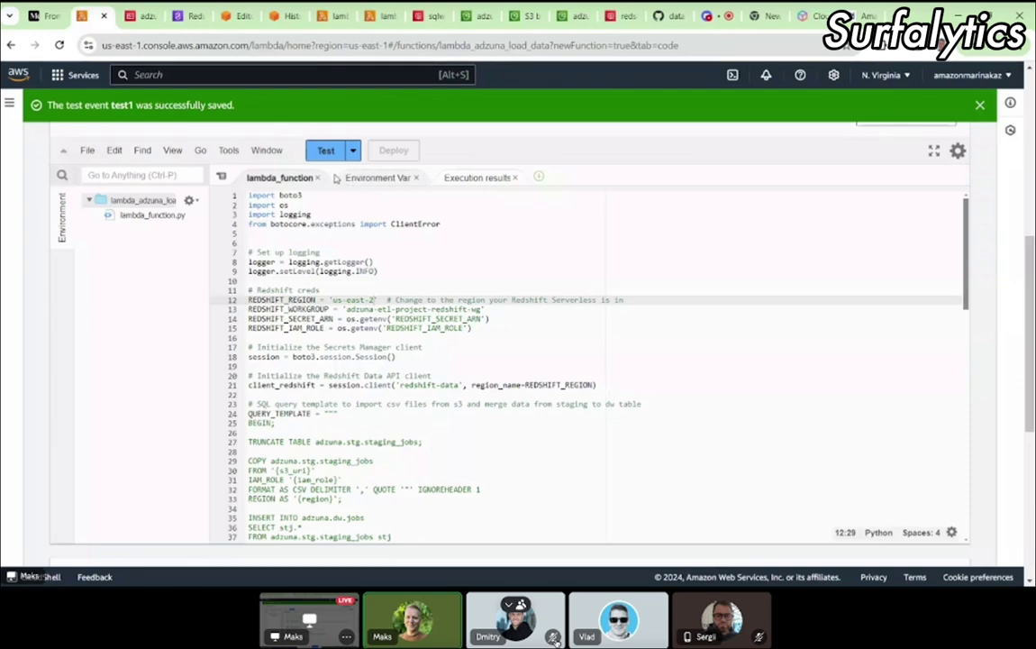
left_click(329, 155)
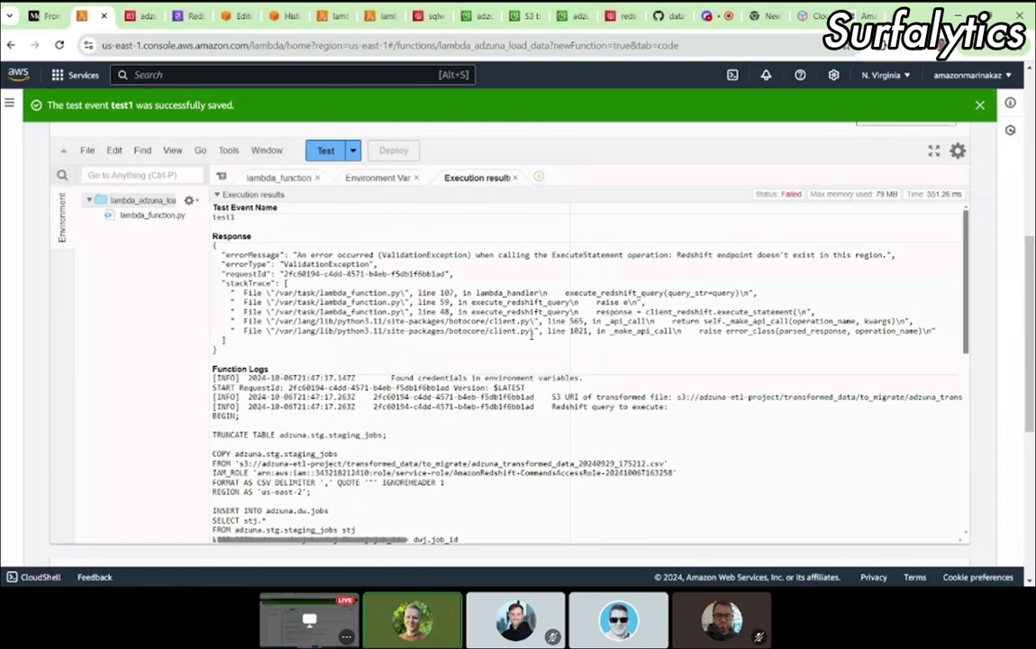
Step: Highlight the 'us-east' occurrences on the adzuna-etl-project-redshift-wg workgroup details page
left_click(185, 15)
scroll(404, 391, "down", 7)
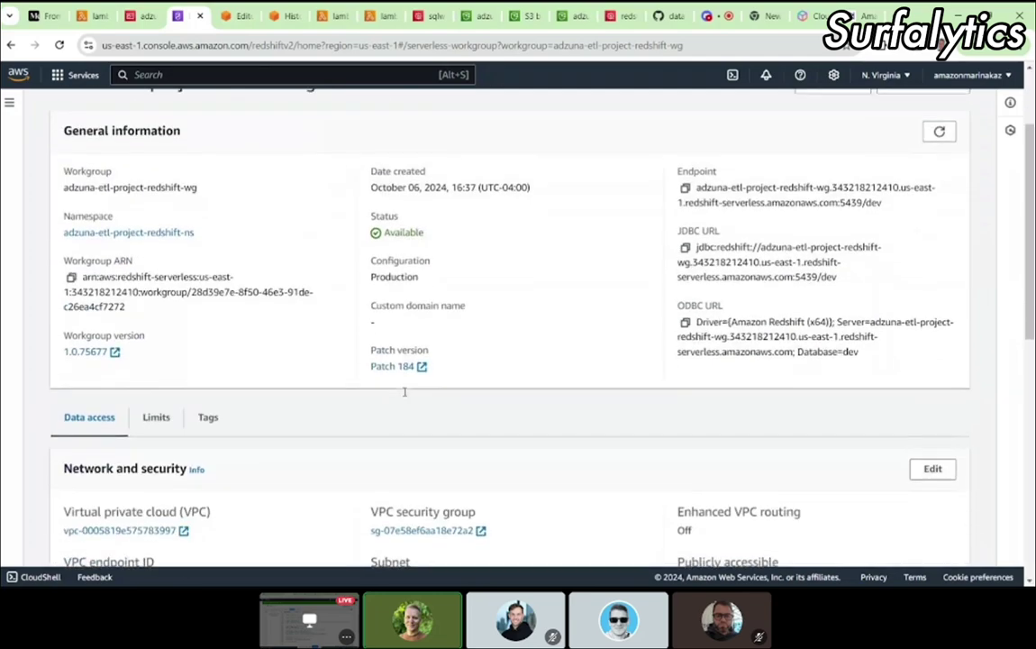
scroll(405, 393, "down", 2)
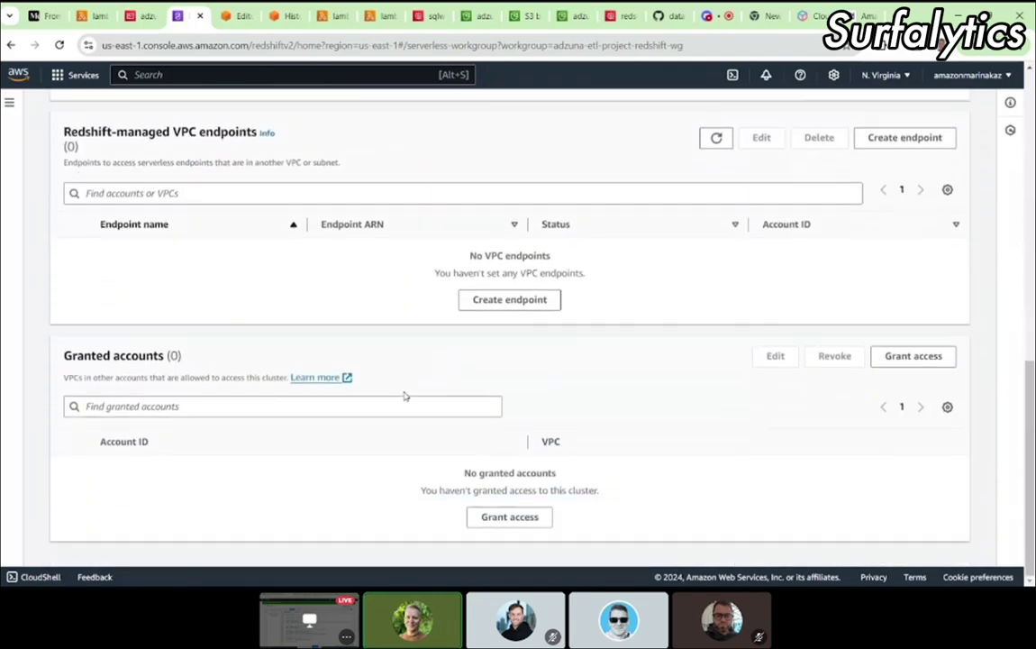
scroll(405, 395, "up", 9)
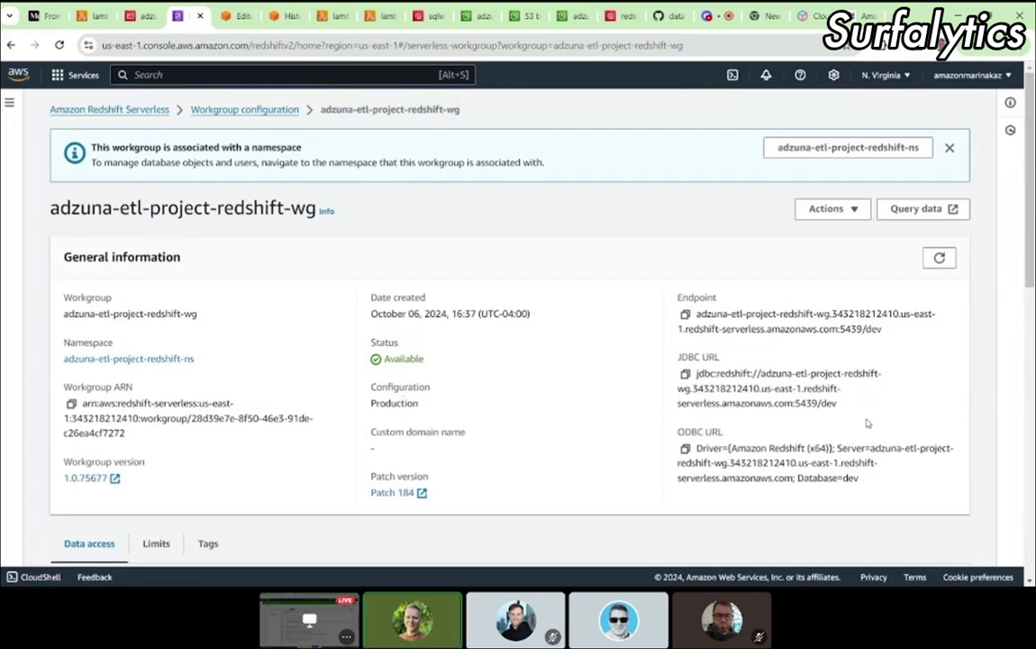
key("ctrl+f")
type("re")
key("BackSpace")
key("BackSpace")
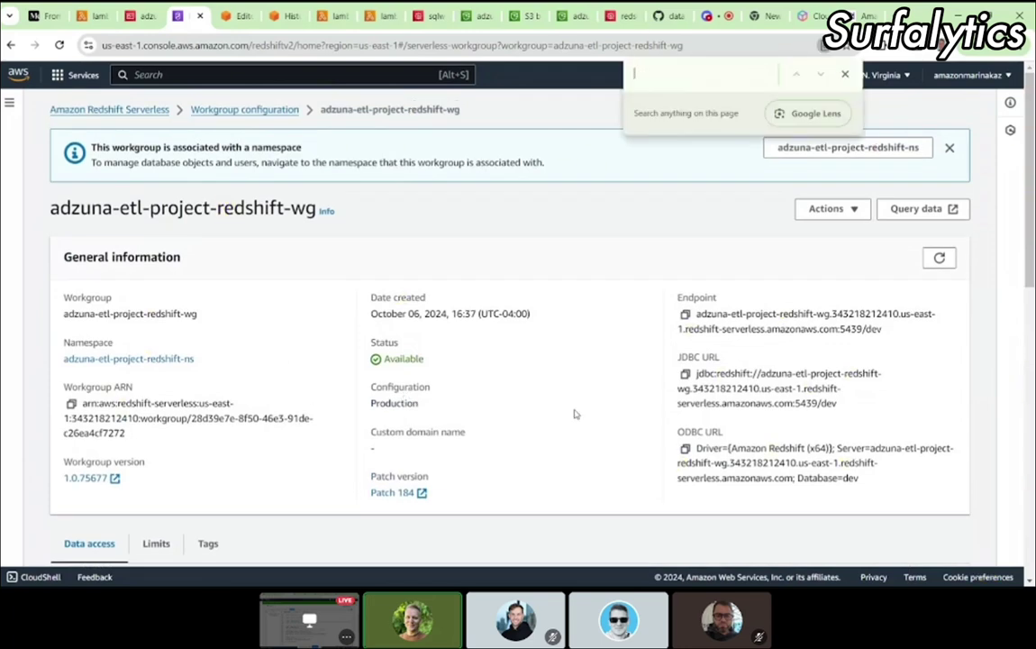
type("us-east")
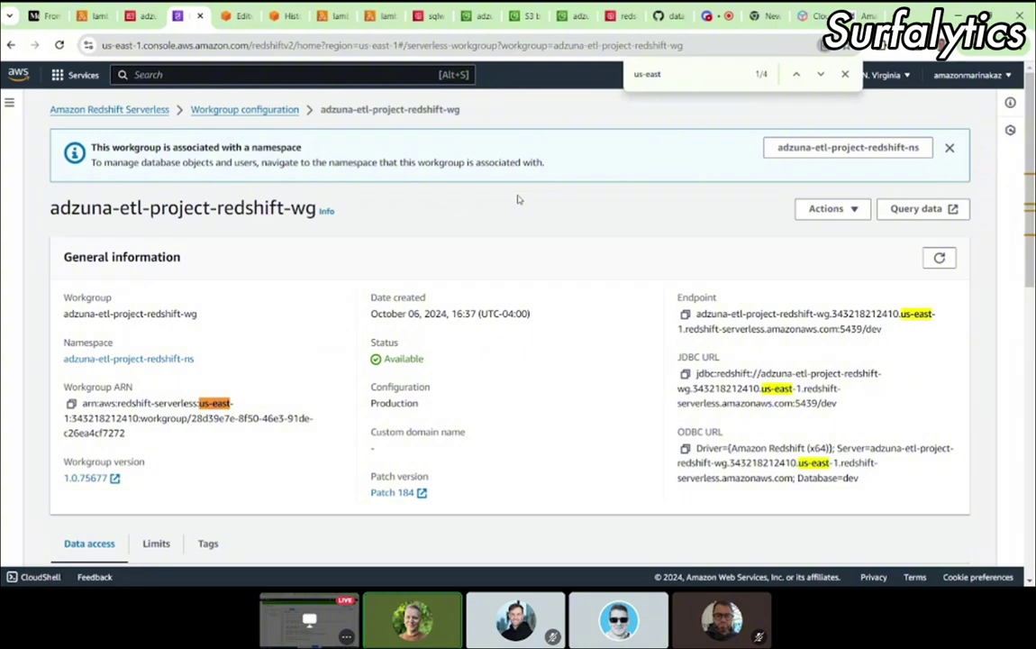
Step: Compare the us-east-1 workgroup with the us-east-2 S3 bucket region, then expand the workgroup Actions list
left_click(528, 16)
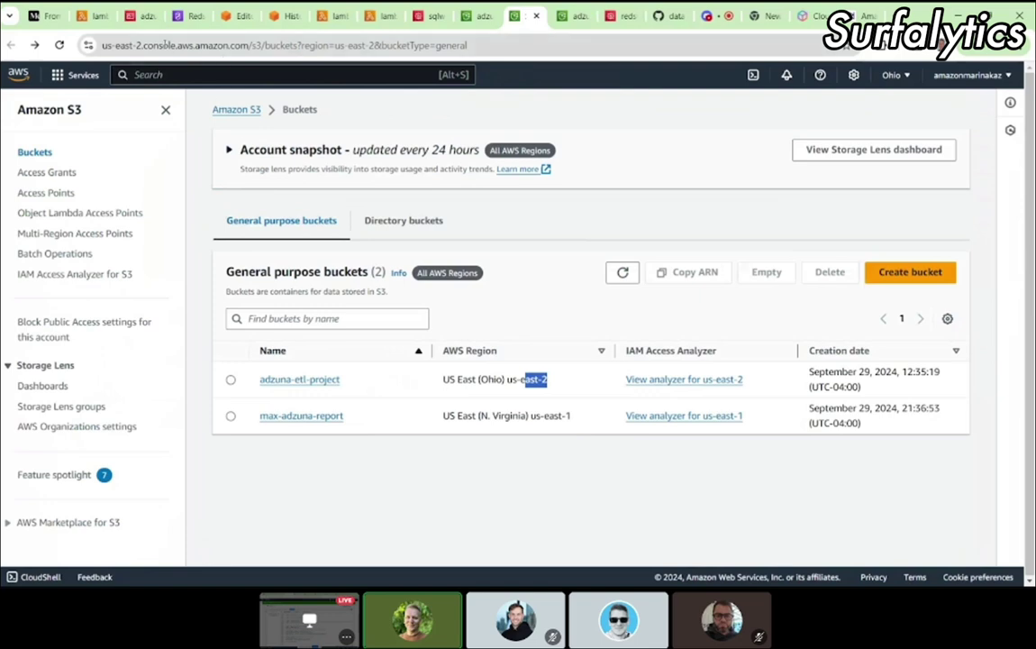
left_click(189, 22)
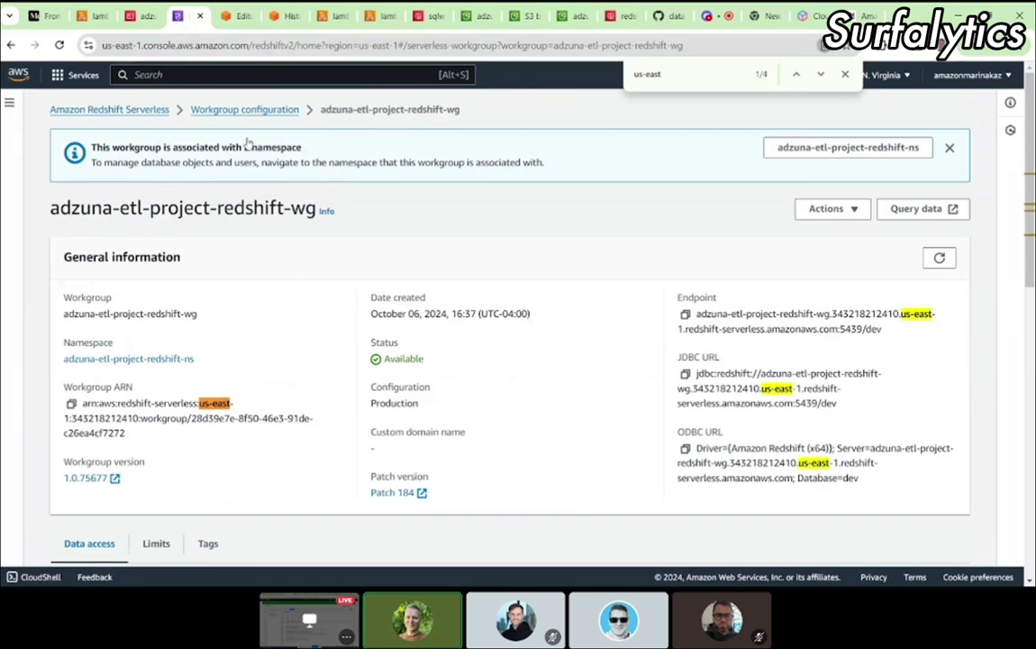
left_click(845, 214)
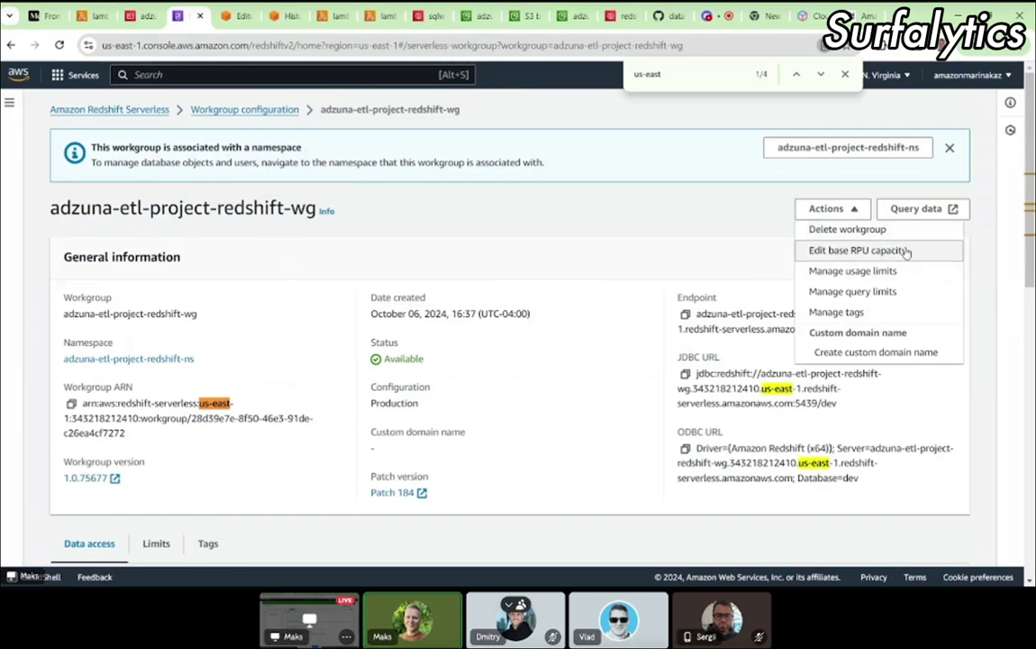
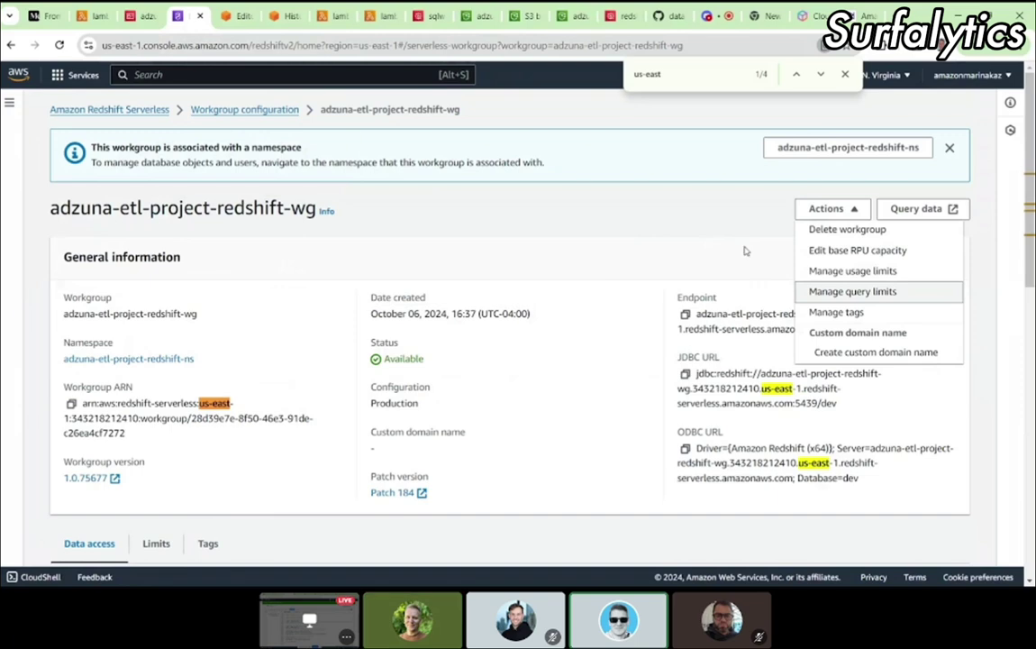
Step: Change the Lambda function's REDSHIFT_REGION to us-east-1 and deploy the updated code
left_click(679, 219)
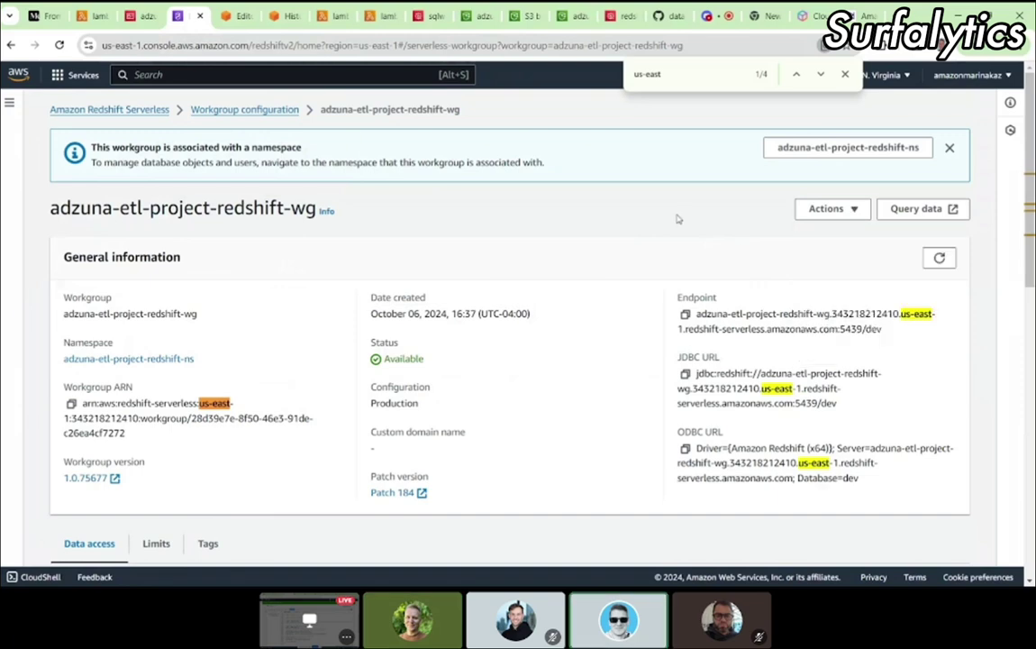
left_click(90, 13)
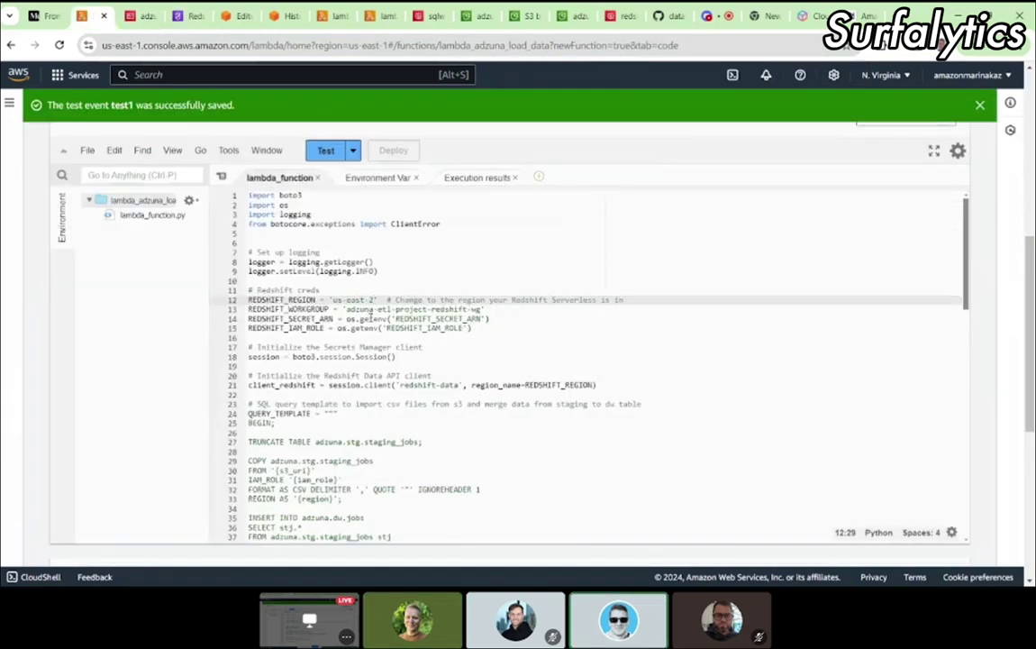
type("1")
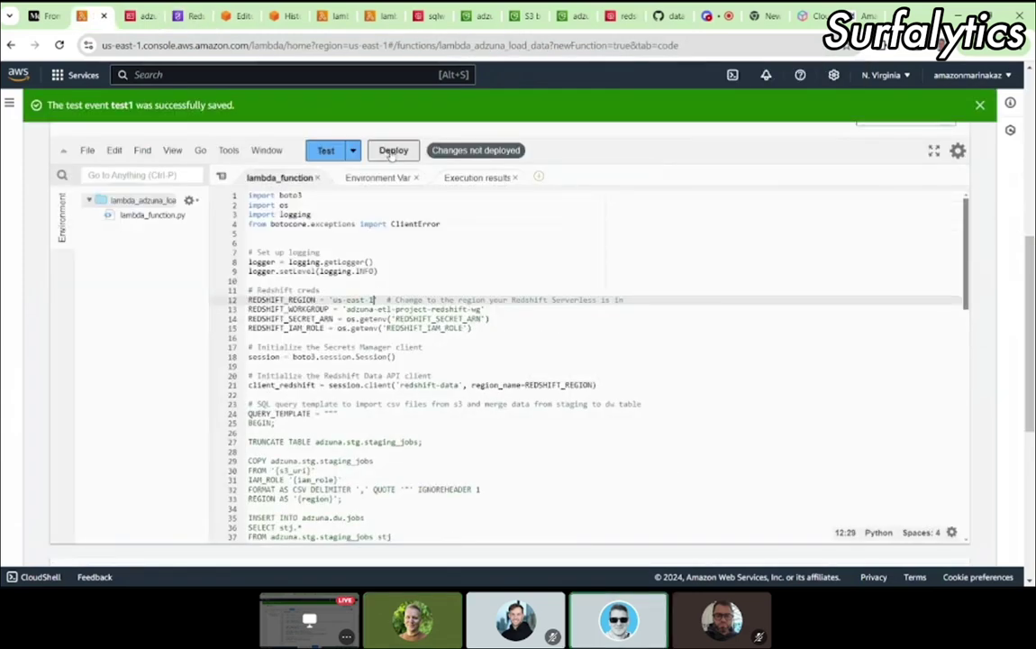
left_click(392, 153)
left_click(520, 16)
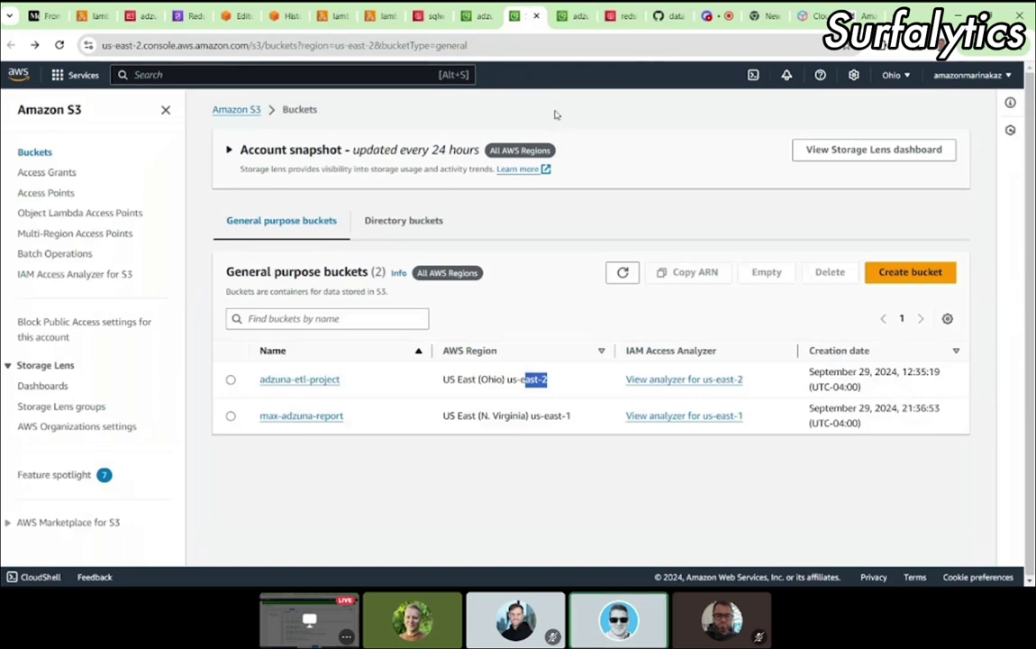
Step: Duplicate the S3 buckets browser tab
right_click(523, 18)
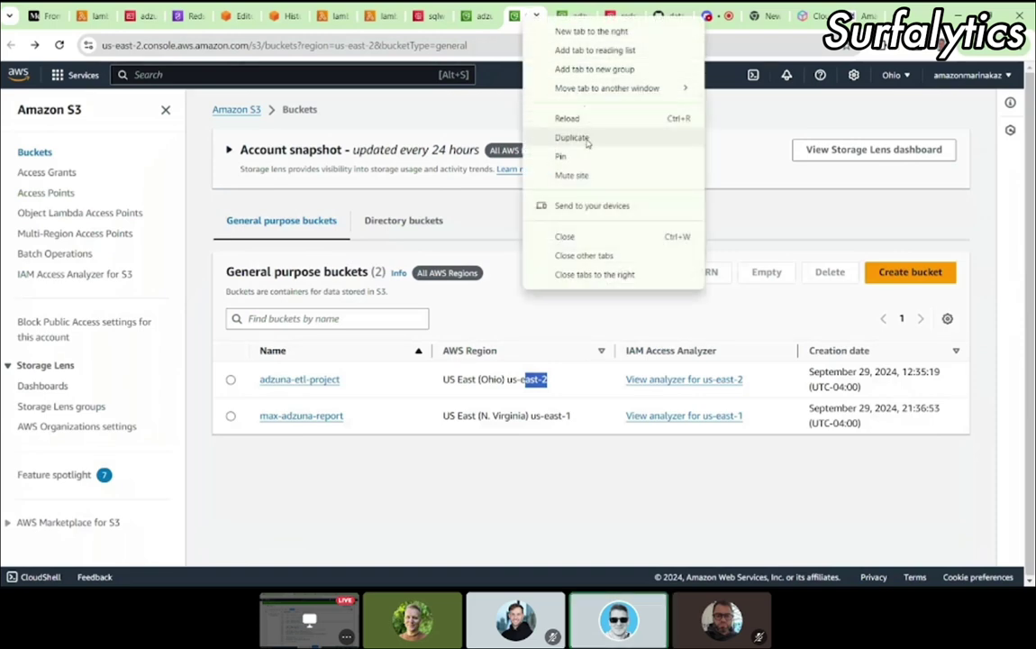
left_click(584, 139)
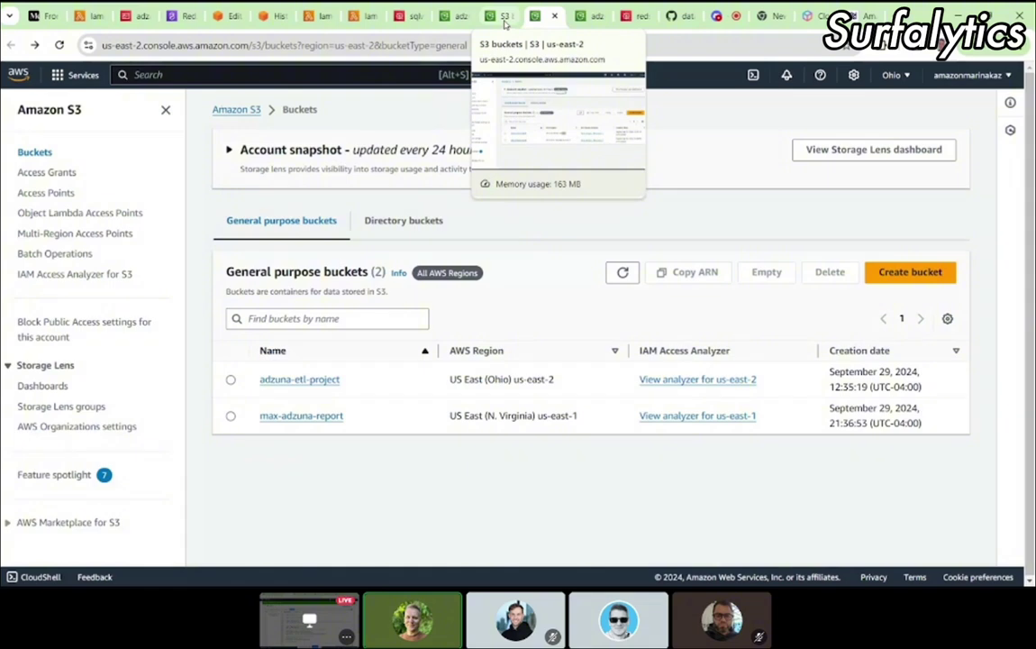
left_click(505, 16)
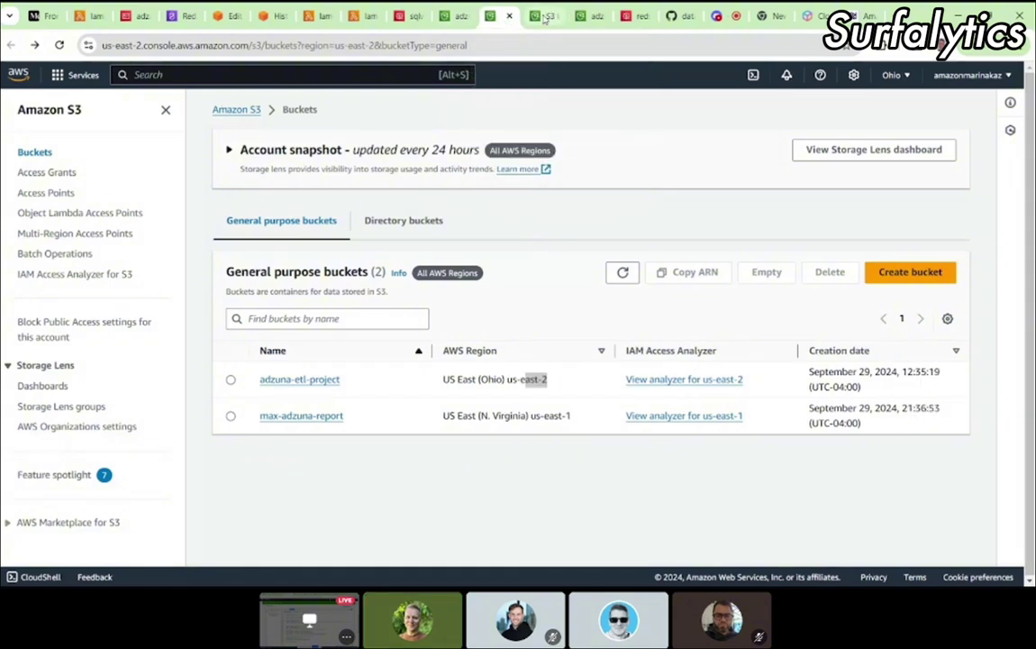
key("ctrl+Tab")
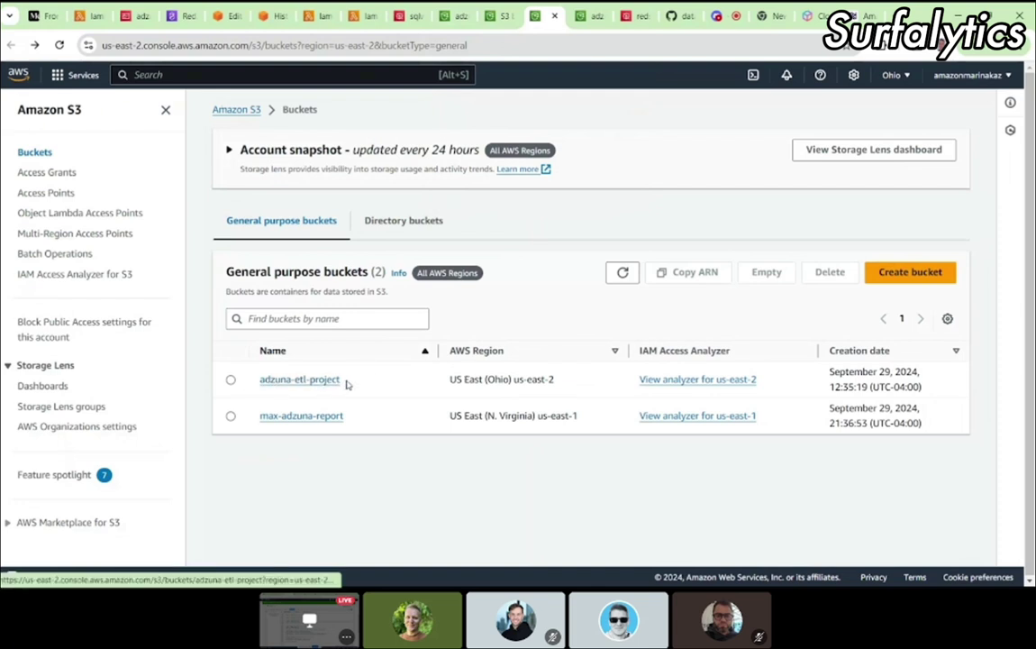
Step: Inspect the adzuna-etl-project bucket's folders, then select it in the bucket list
left_click_drag(350, 383, 261, 383)
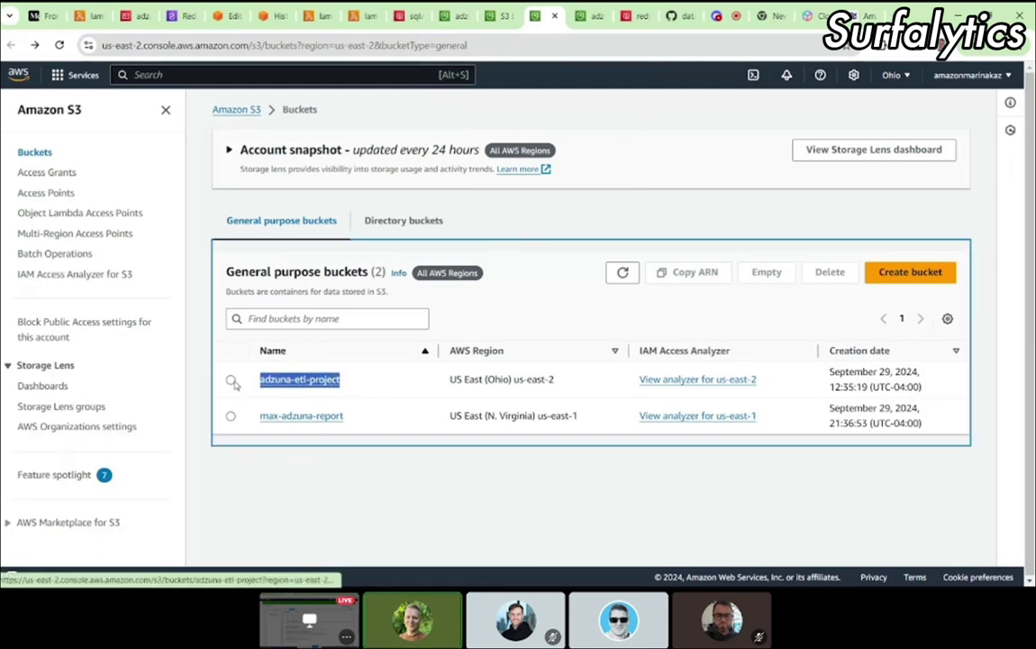
left_click(279, 385)
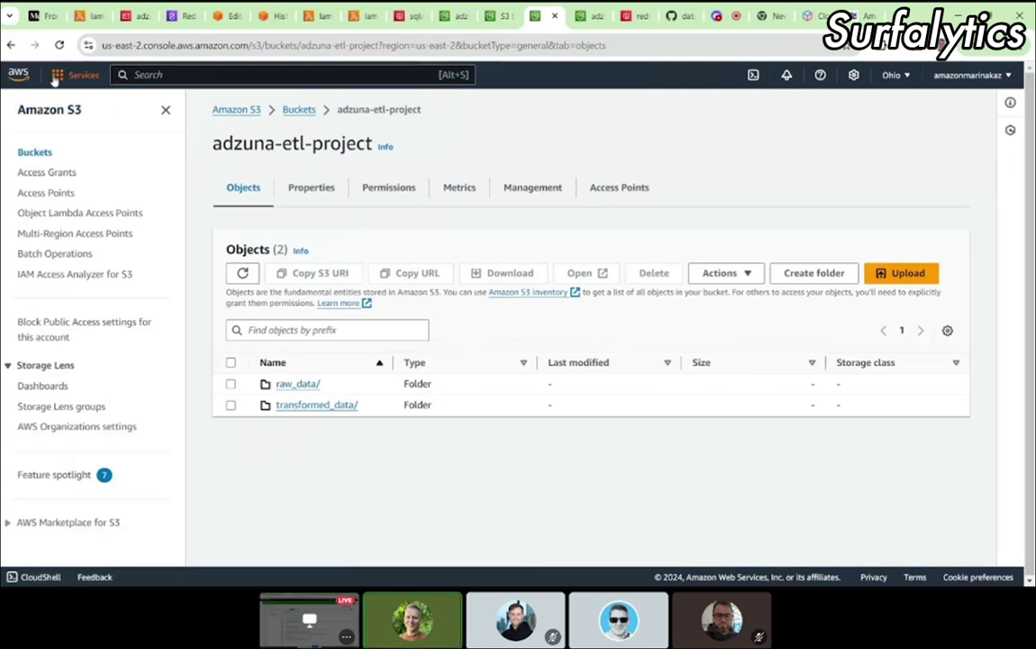
left_click(12, 44)
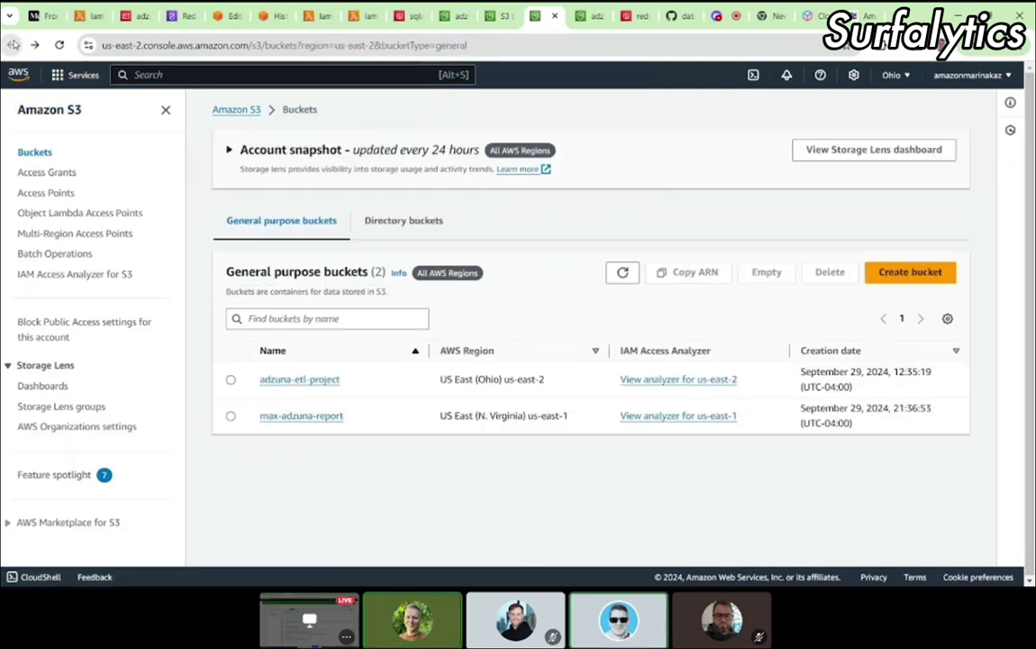
left_click(231, 379)
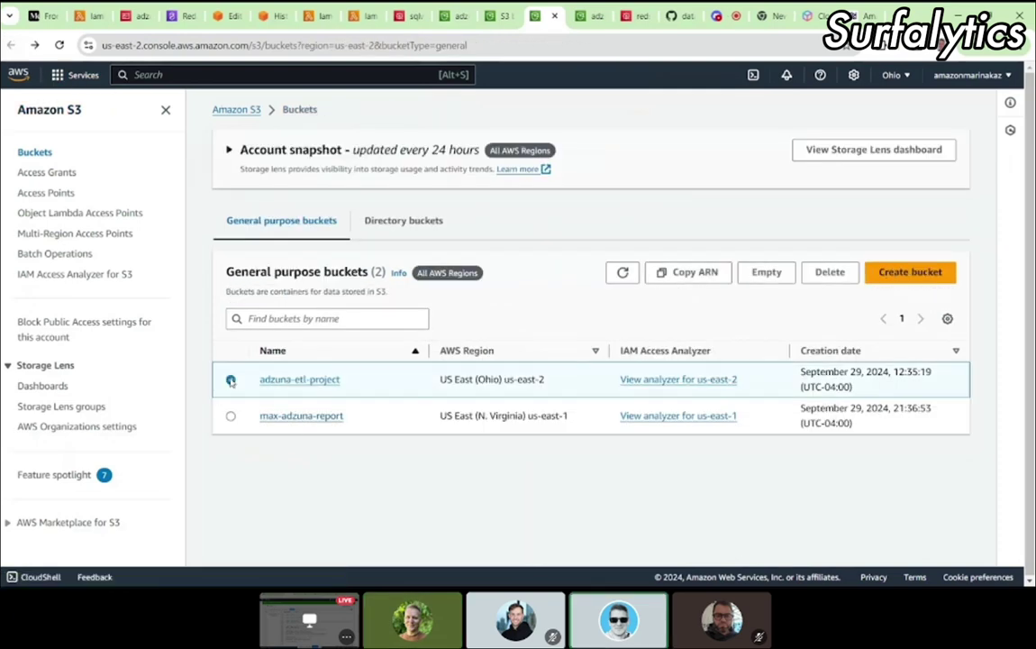
Step: Empty the adzuna-etl-project bucket, confirming with 'permanently delete'
left_click(830, 272)
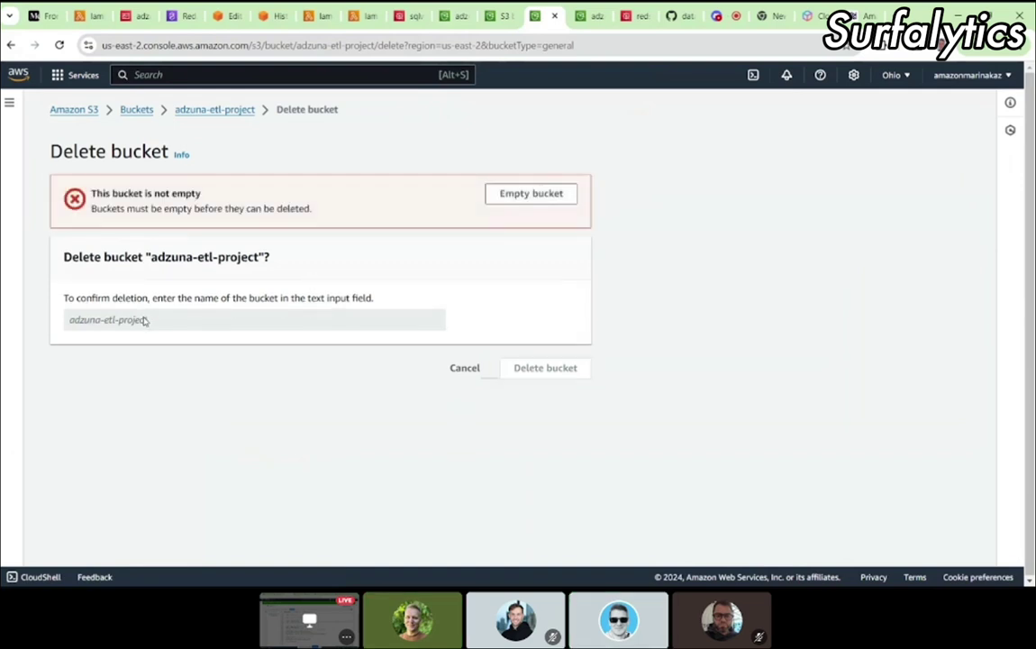
left_click(522, 198)
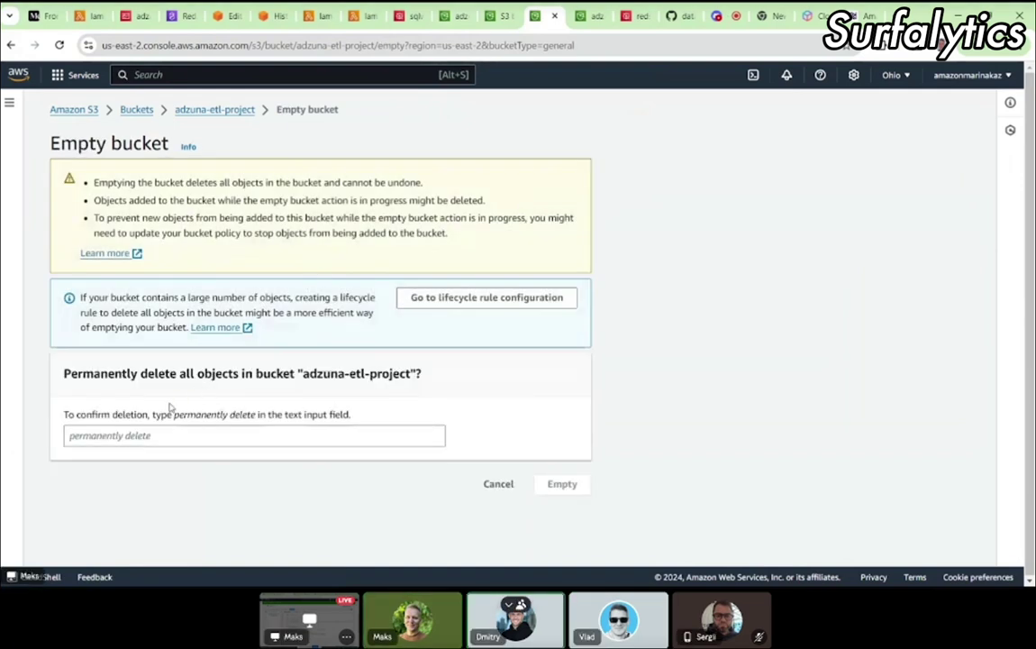
left_click(143, 432)
type("permanently")
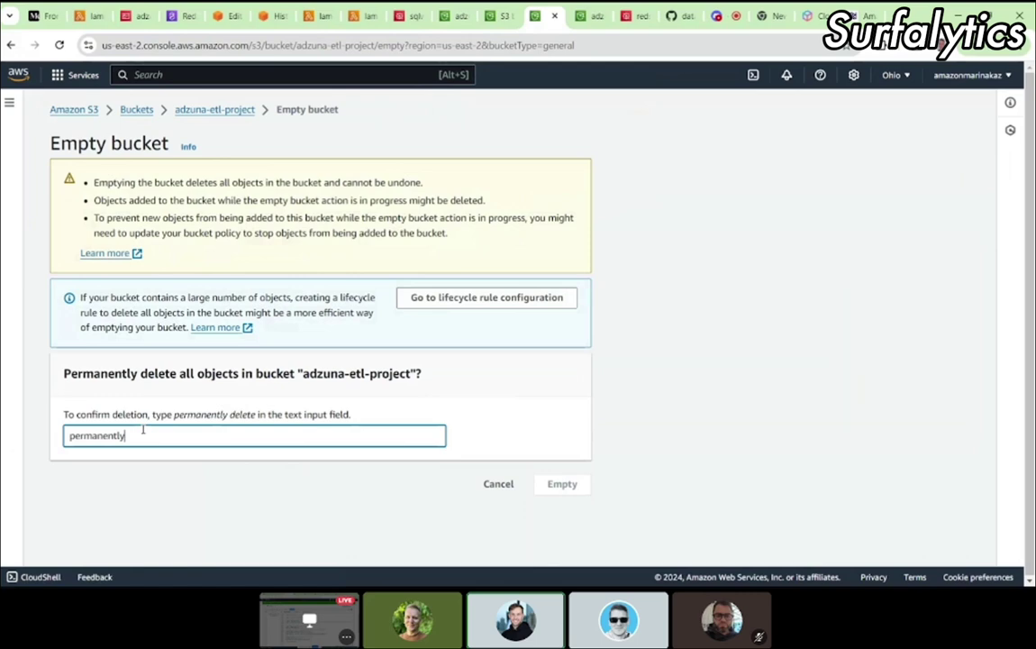
type(" delete")
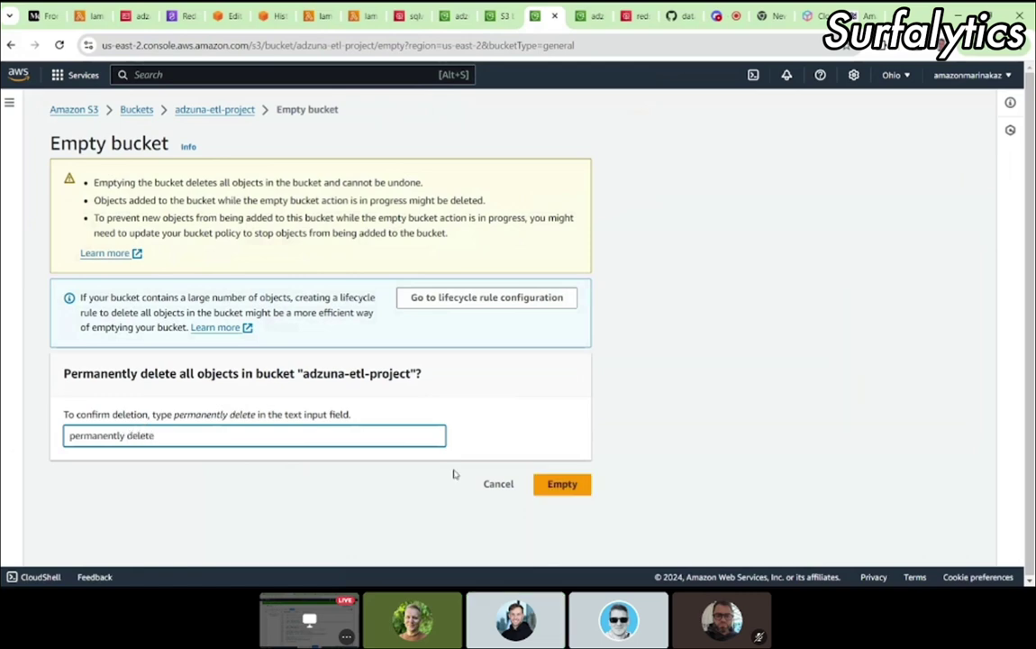
left_click(574, 484)
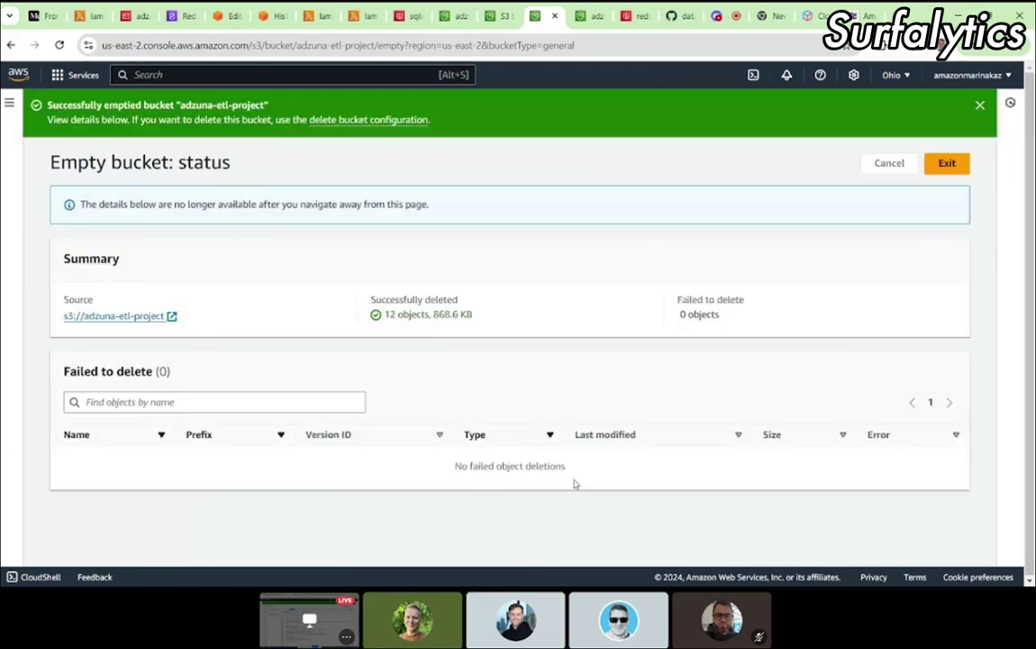
Step: Delete the now-empty bucket by confirming its name 'adzuna-etl-project'
left_click(12, 46)
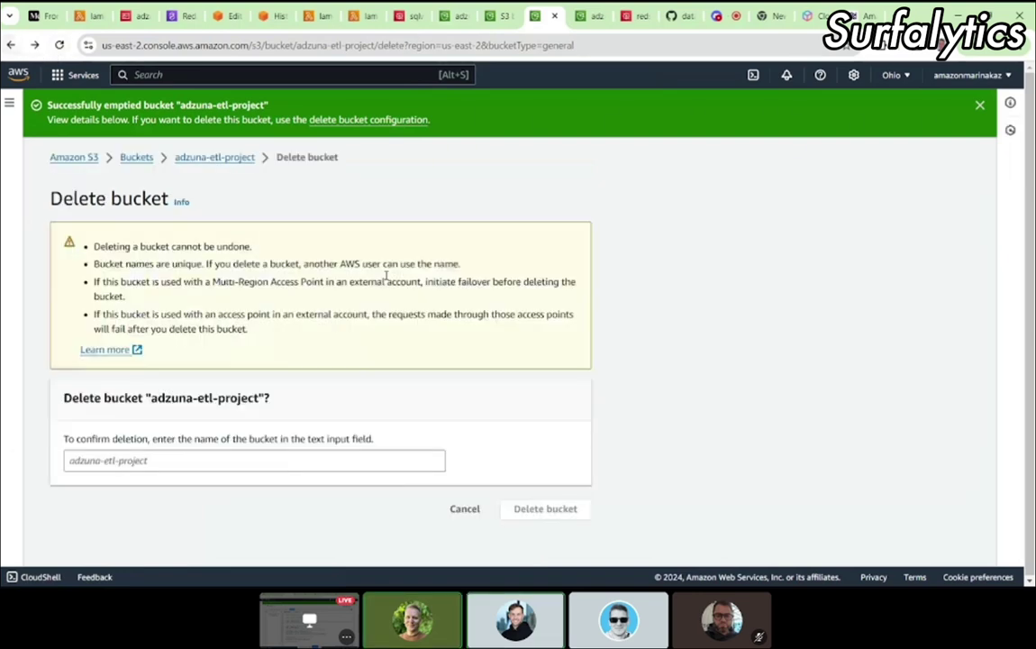
left_click(120, 460)
type("ad")
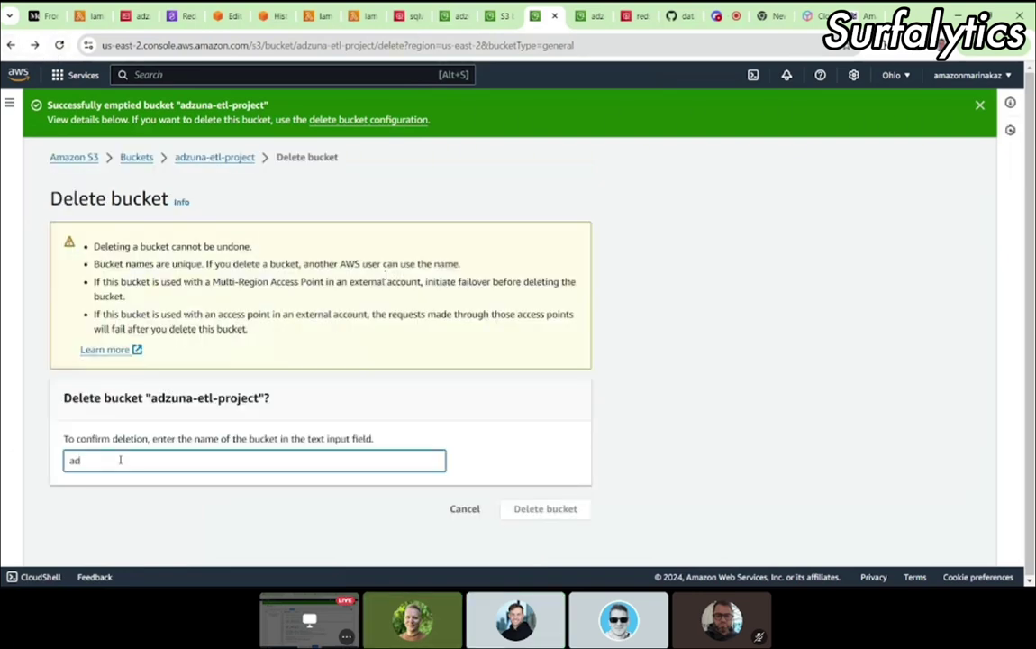
type("zuna-etl-project")
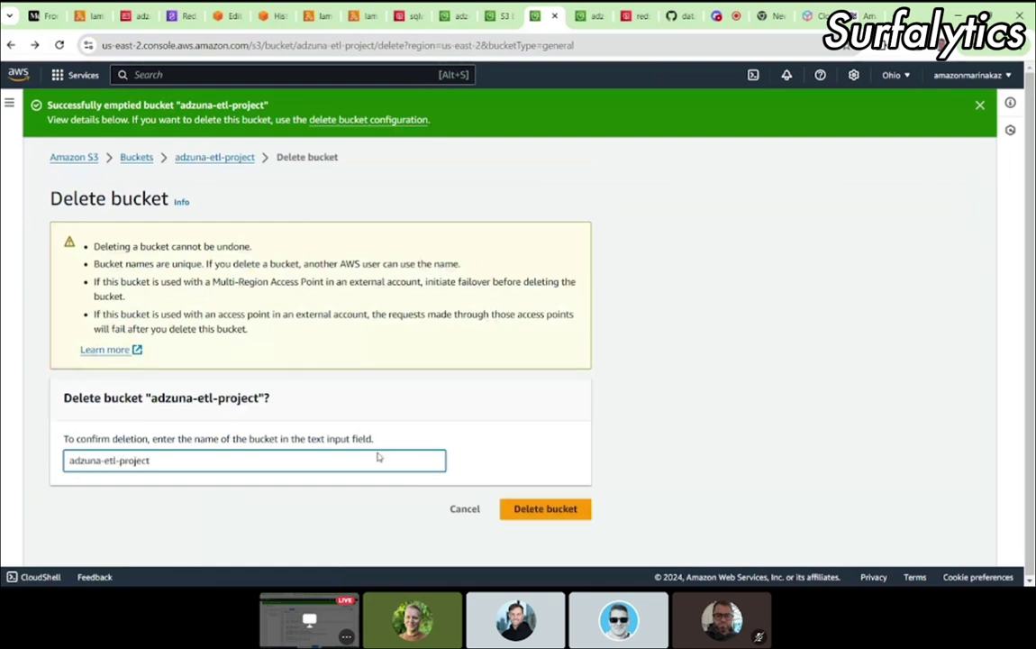
left_click(546, 511)
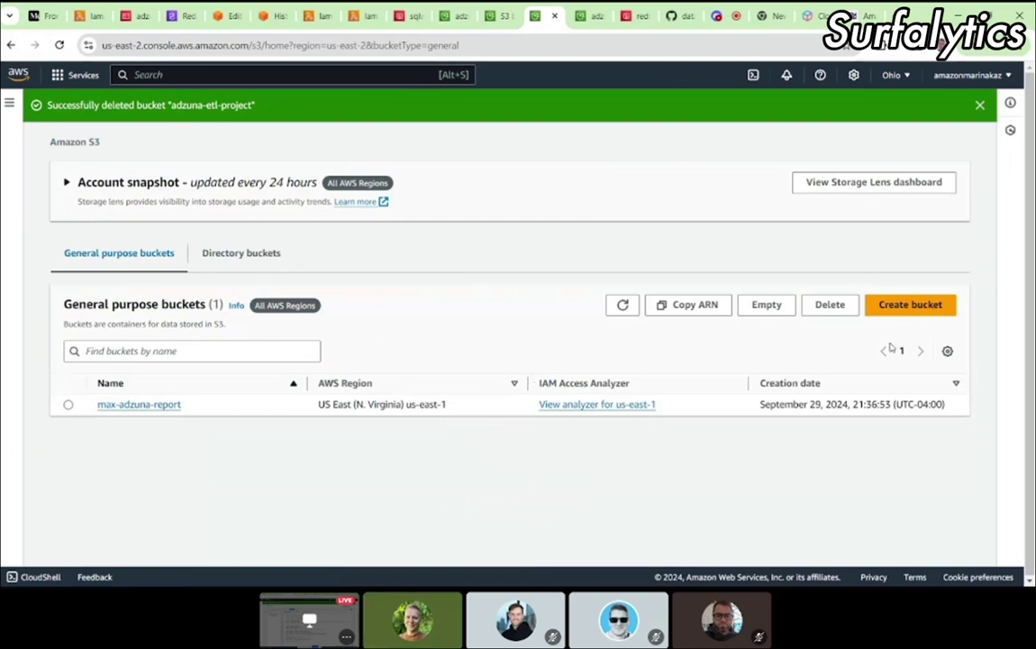
Step: Start a new S3 bucket and switch the region to US East (N. Virginia)
left_click(910, 305)
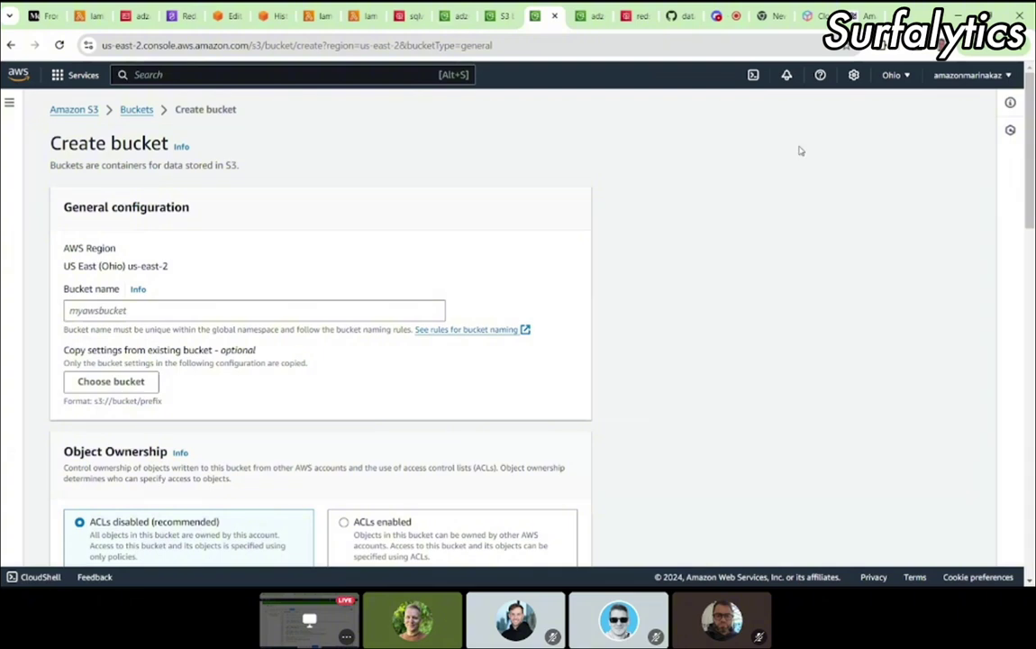
left_click(891, 75)
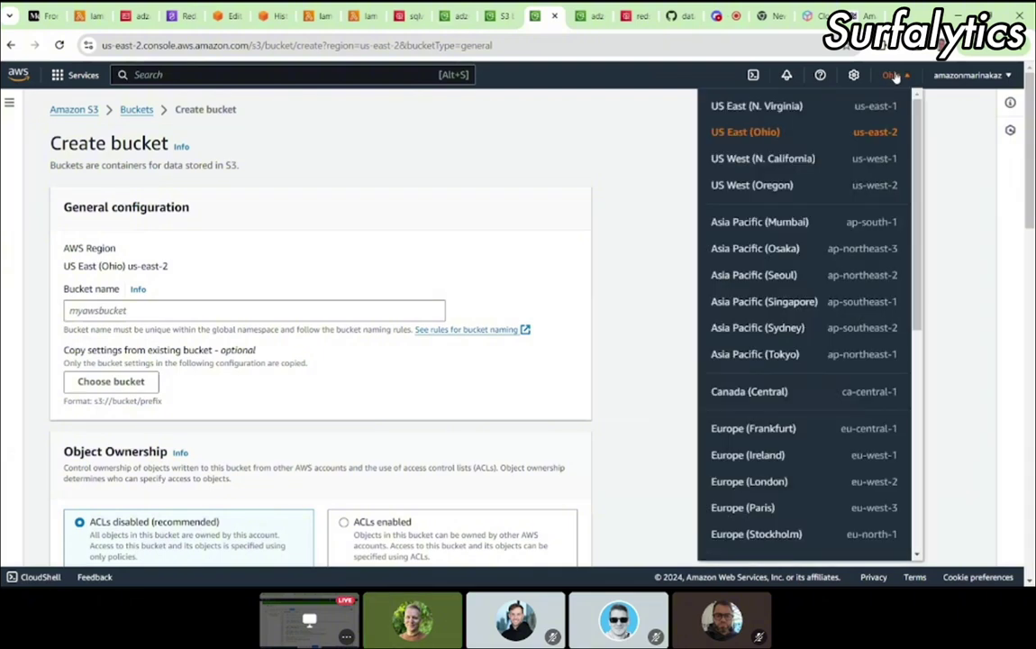
left_click(769, 108)
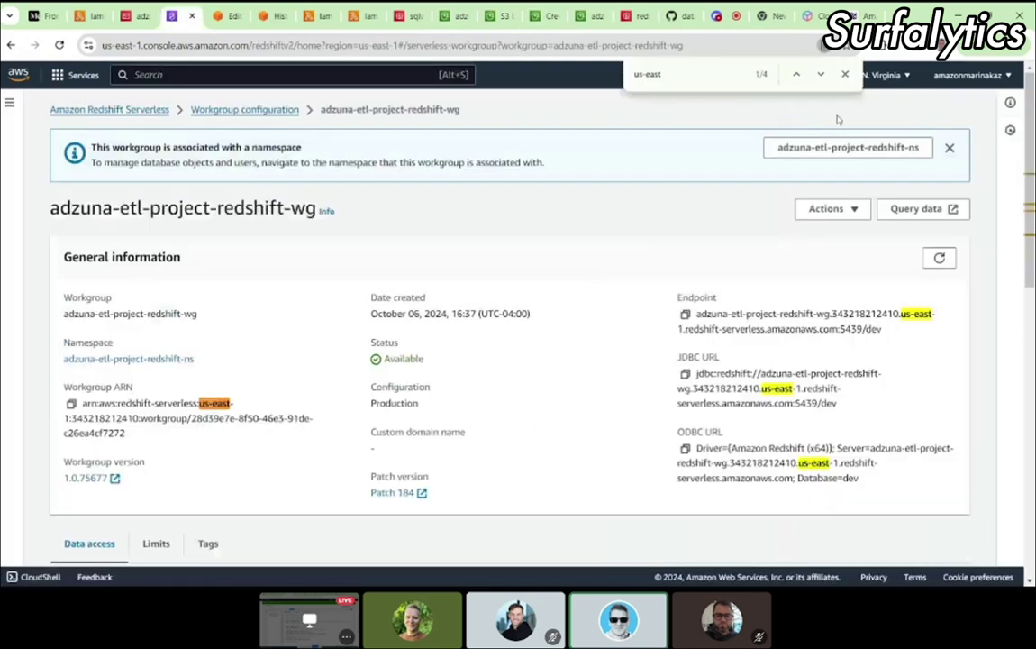
Step: Review the Redshift admin secret in Secrets Manager, then return to the Discord call
left_click(637, 8)
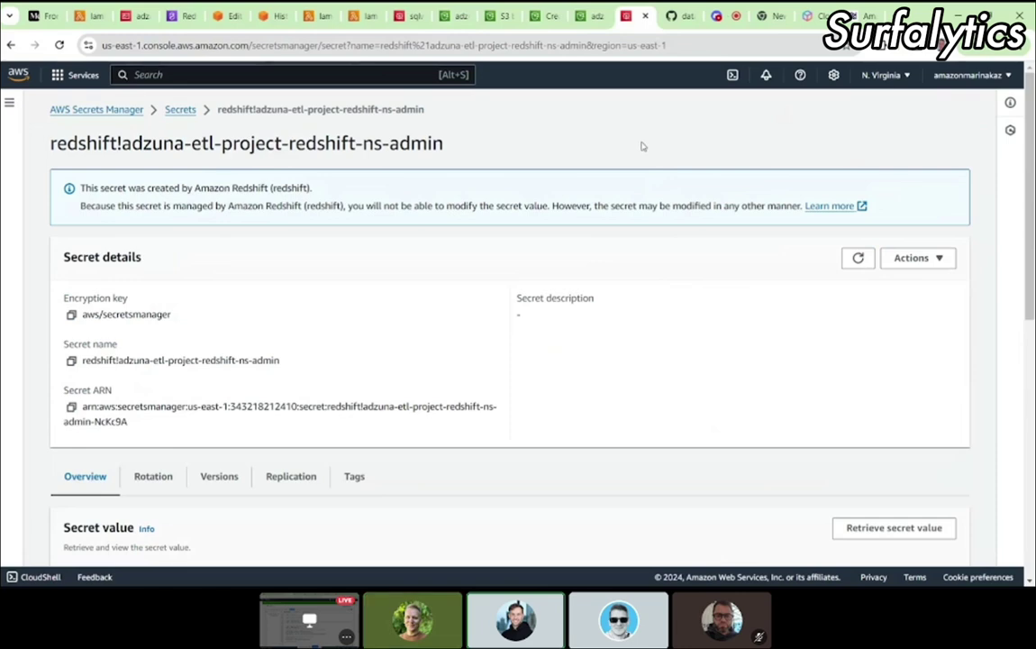
left_click(724, 15)
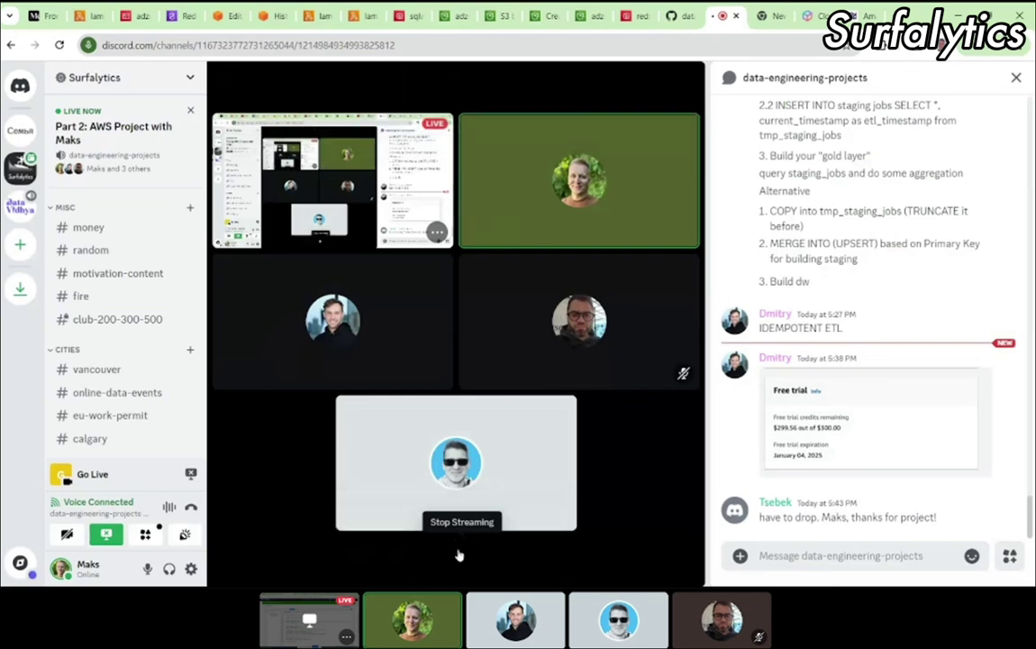
Step: Stop the Discord screen share and close the ended stream view
mouse_move(461, 557)
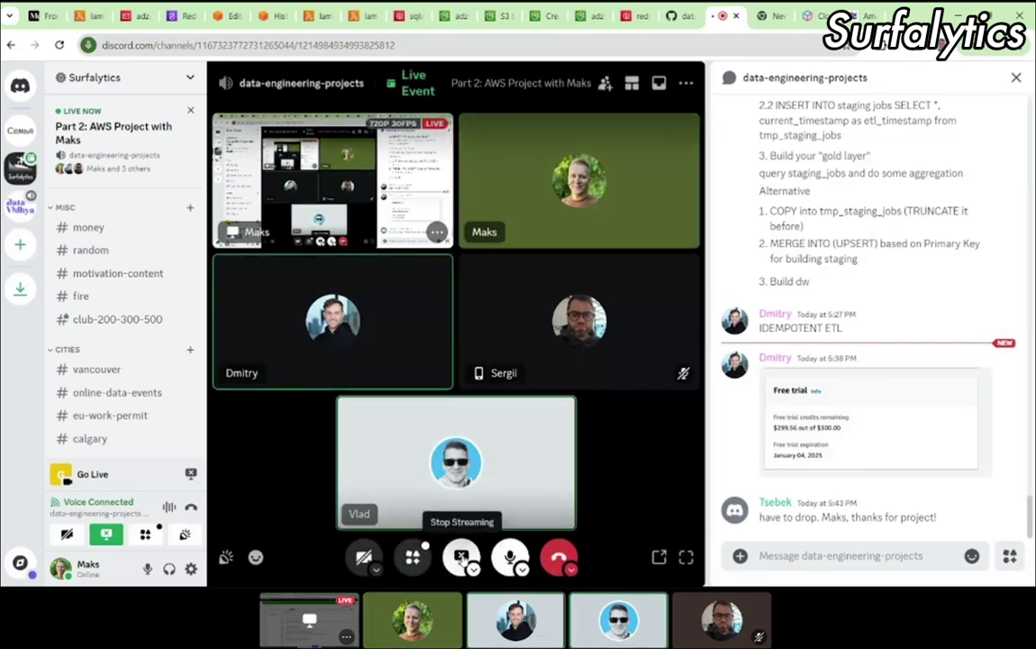
left_click(460, 556)
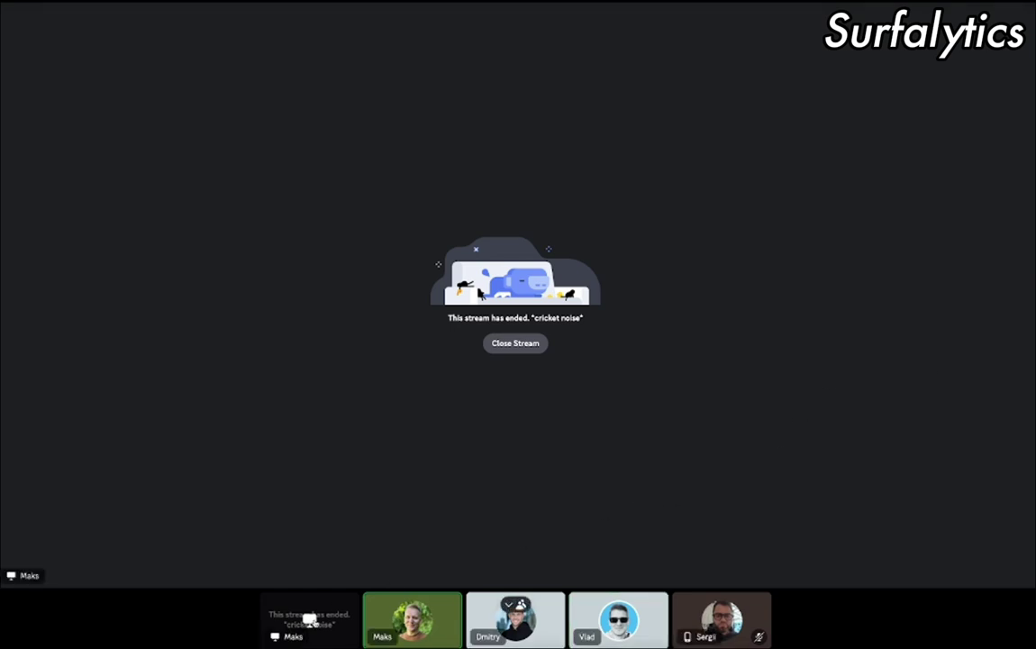
left_click(306, 620)
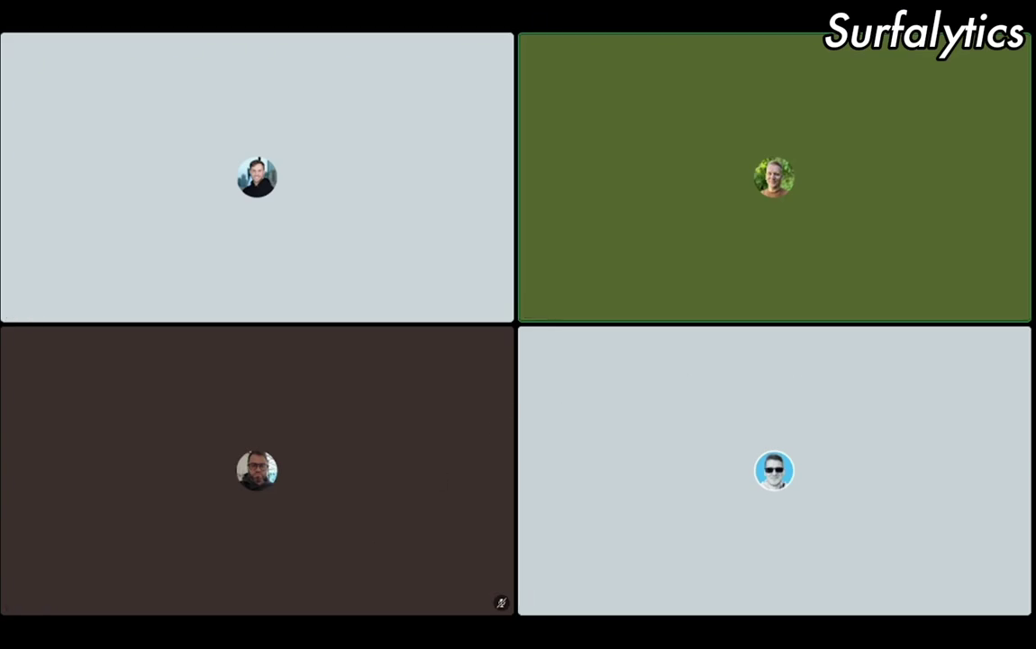